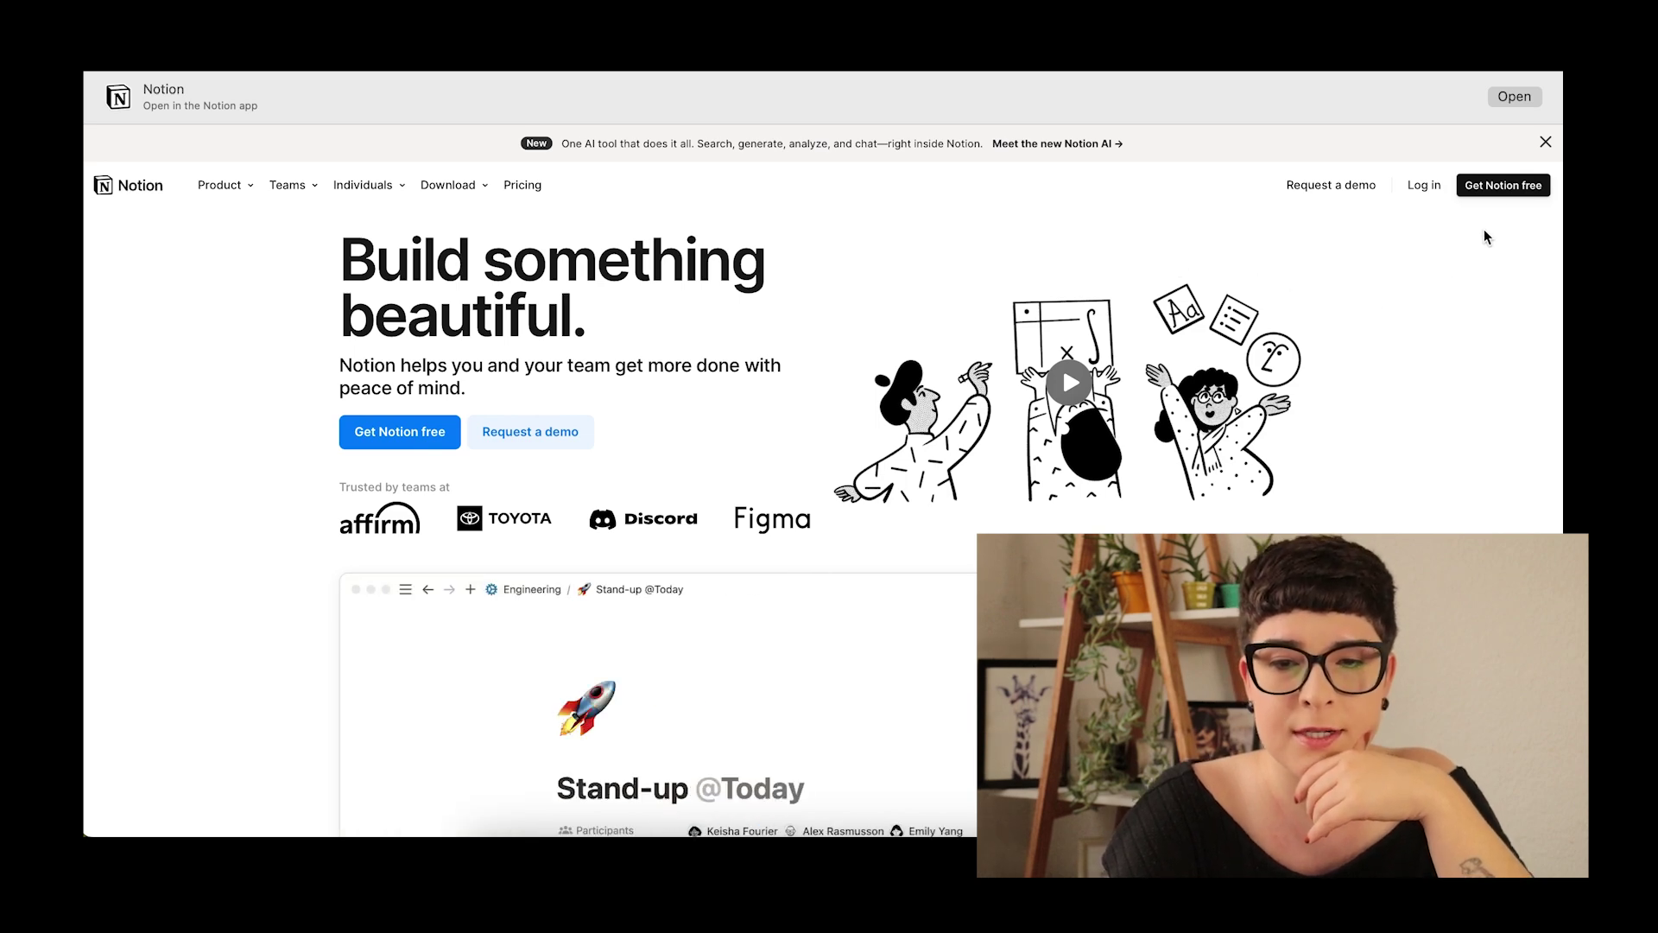
Step: Sign up for a free Notion account through Apple and switch the profile setup language to Português (Brasil)
left_click(1503, 188)
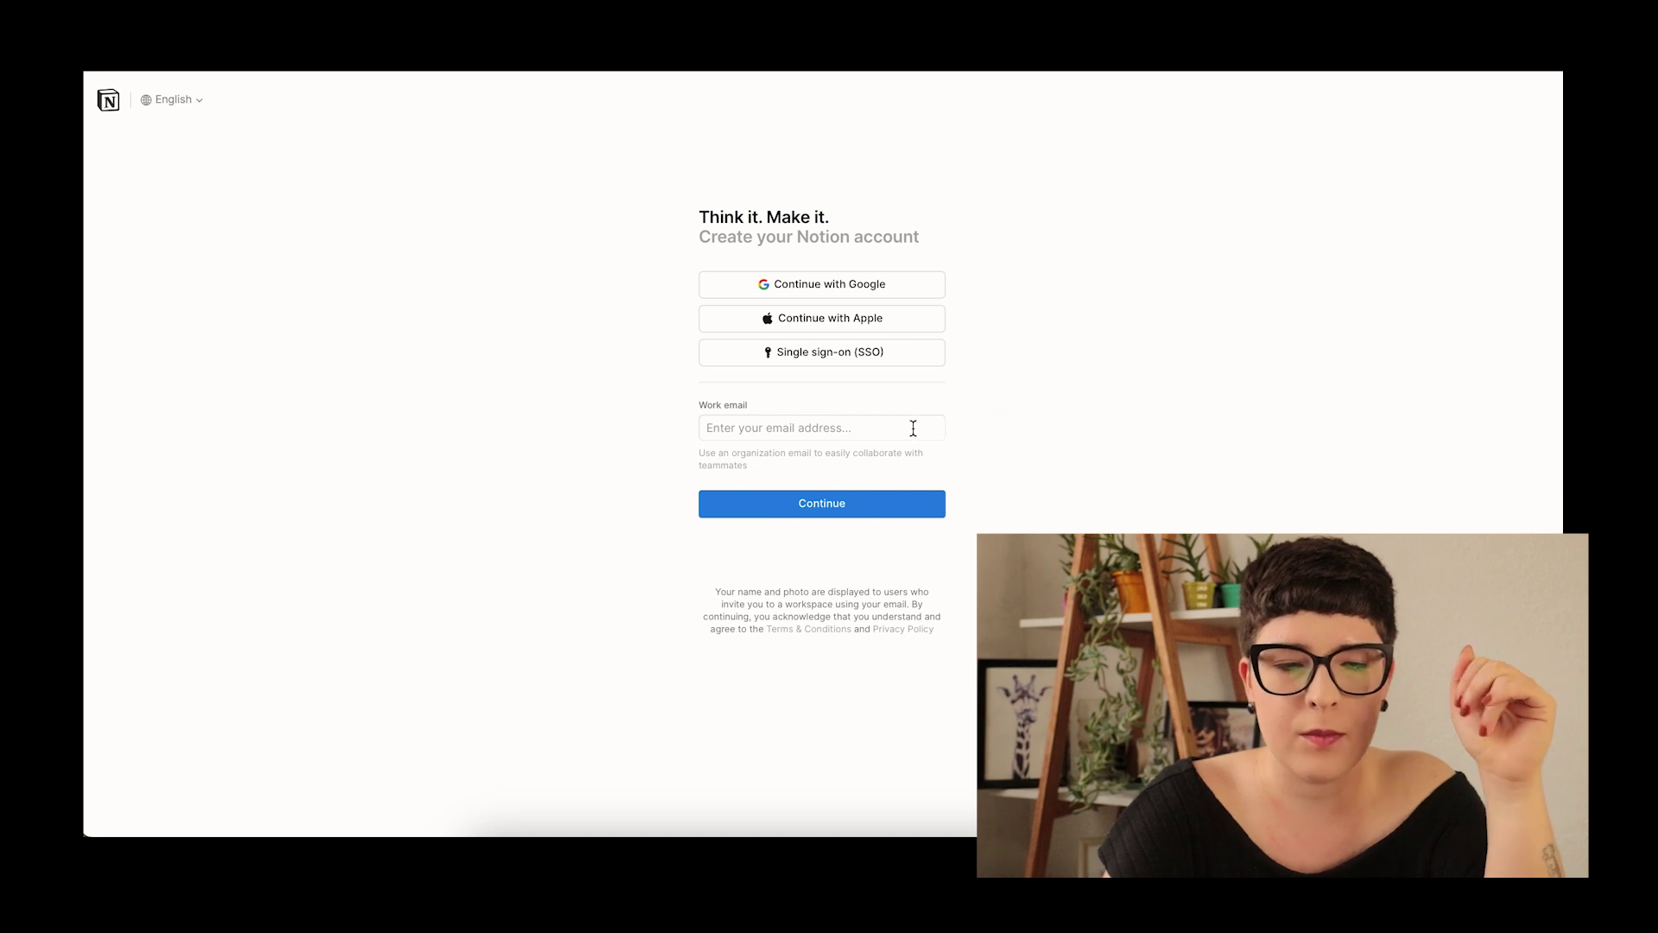
left_click(899, 321)
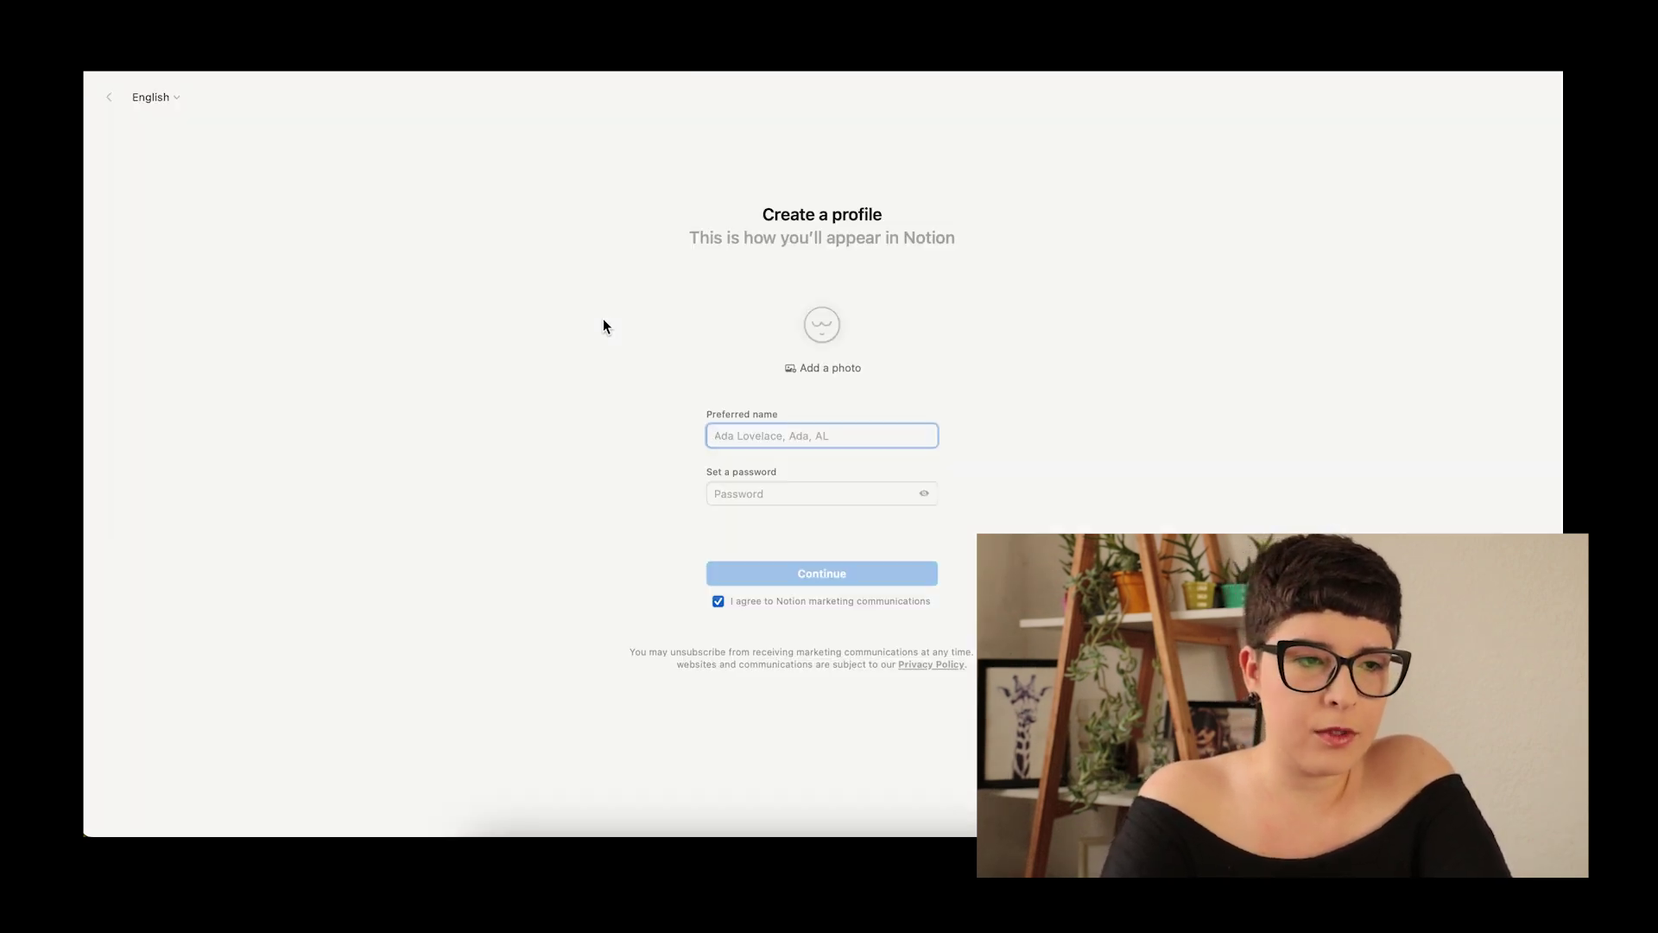
left_click(157, 97)
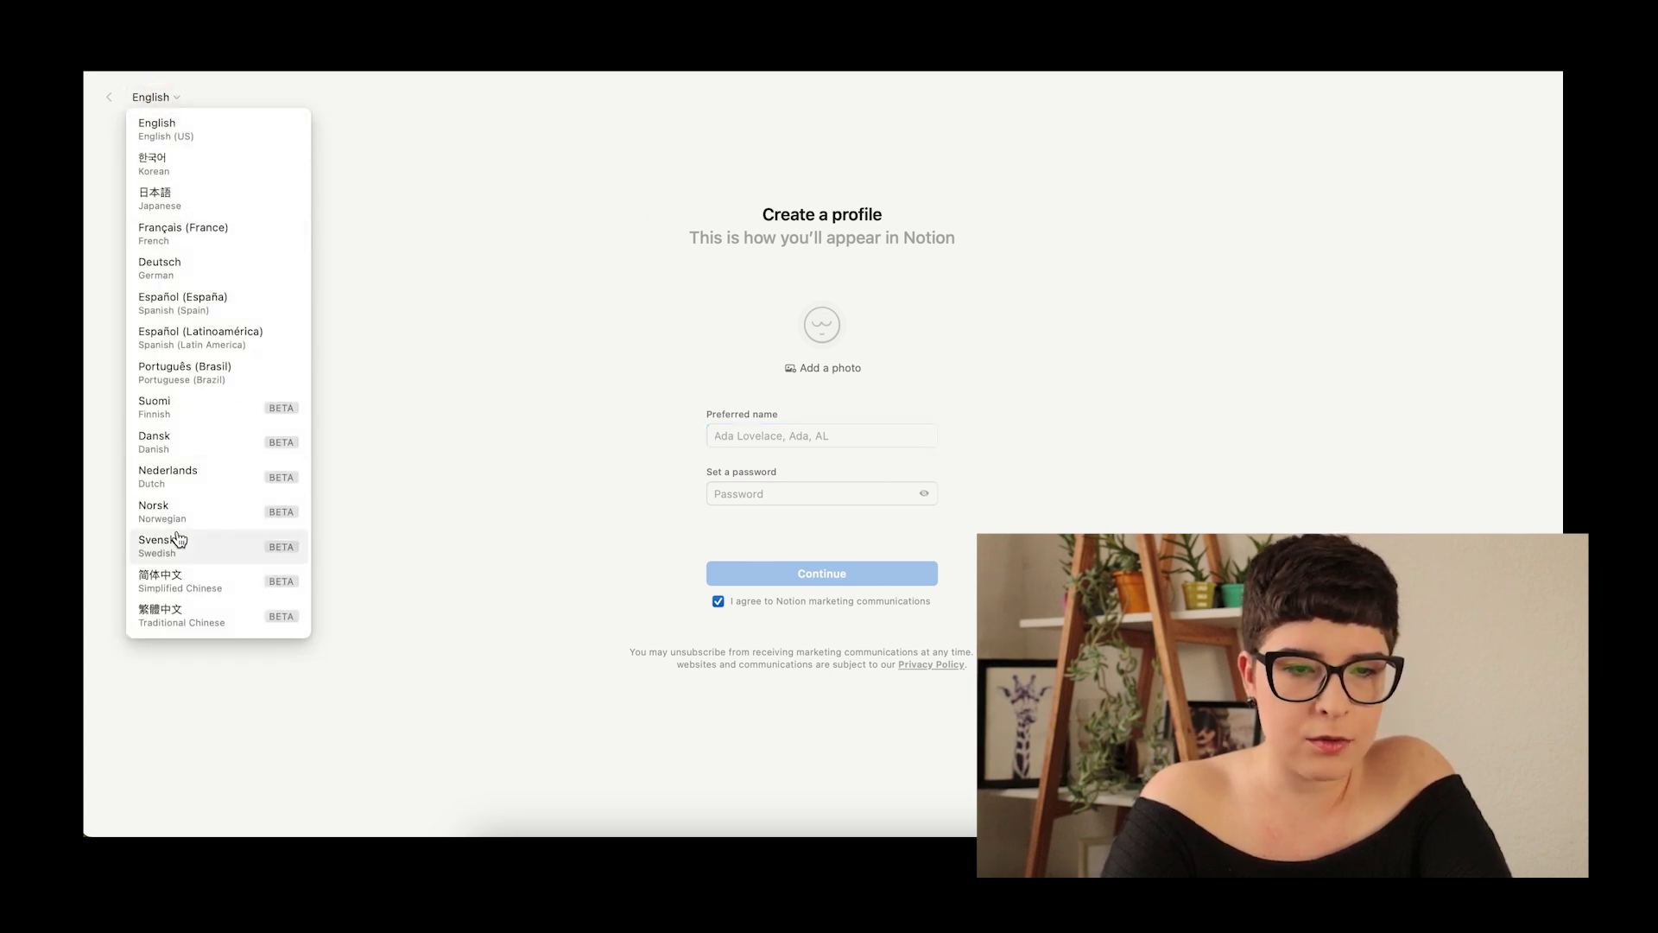
left_click(183, 373)
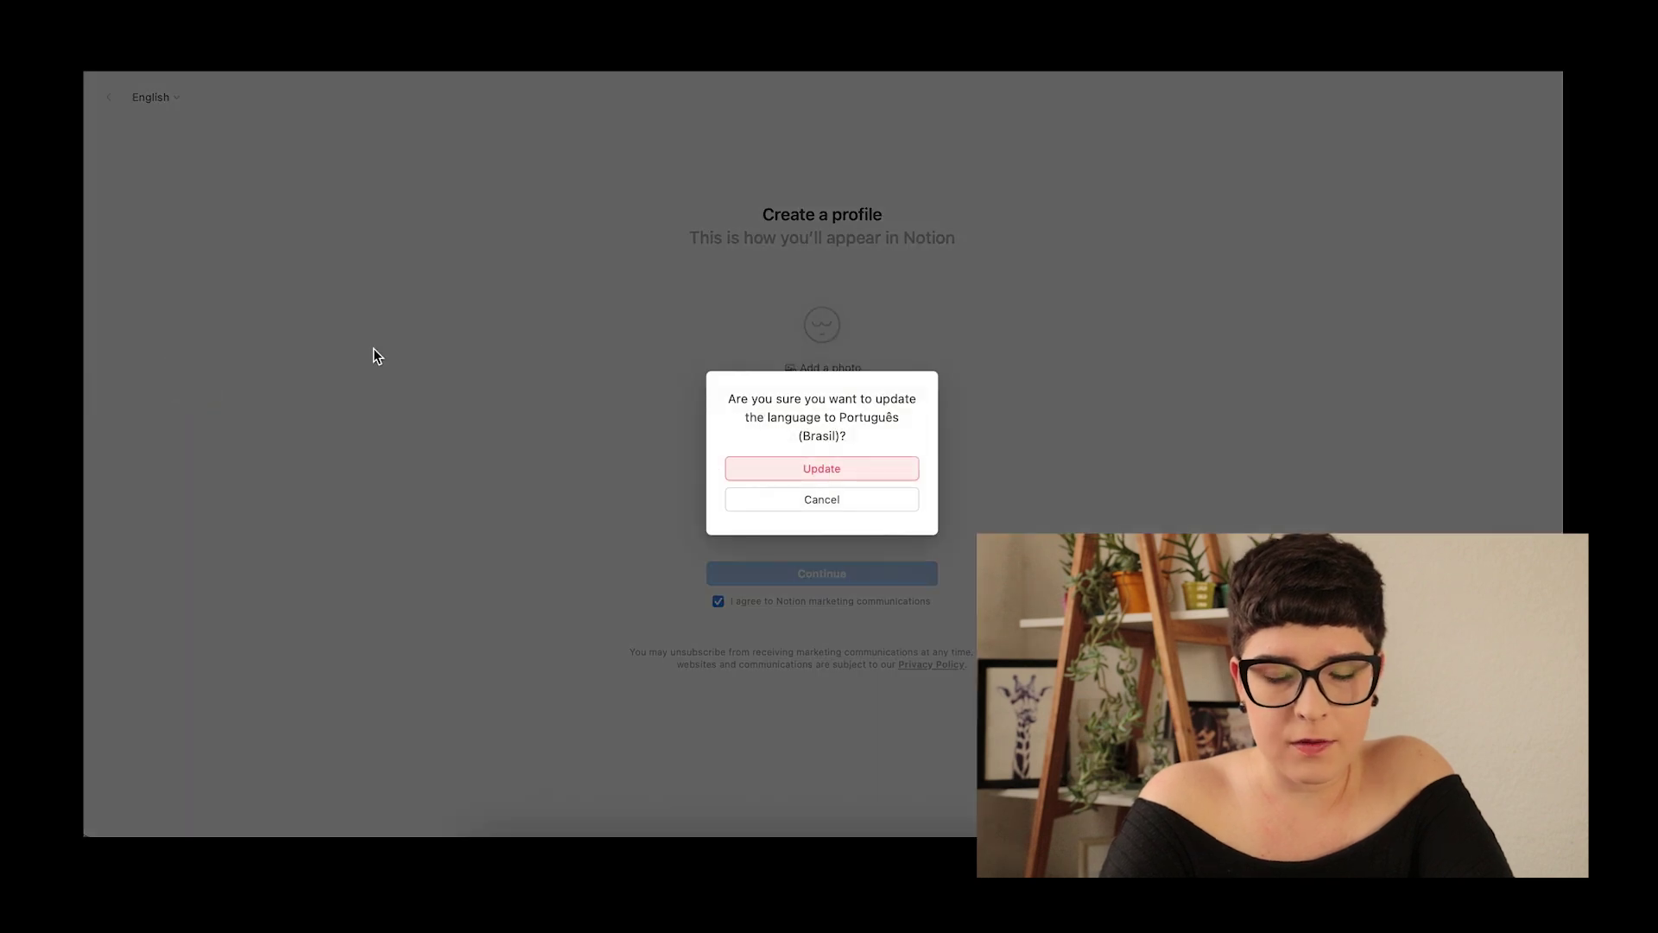
left_click(780, 468)
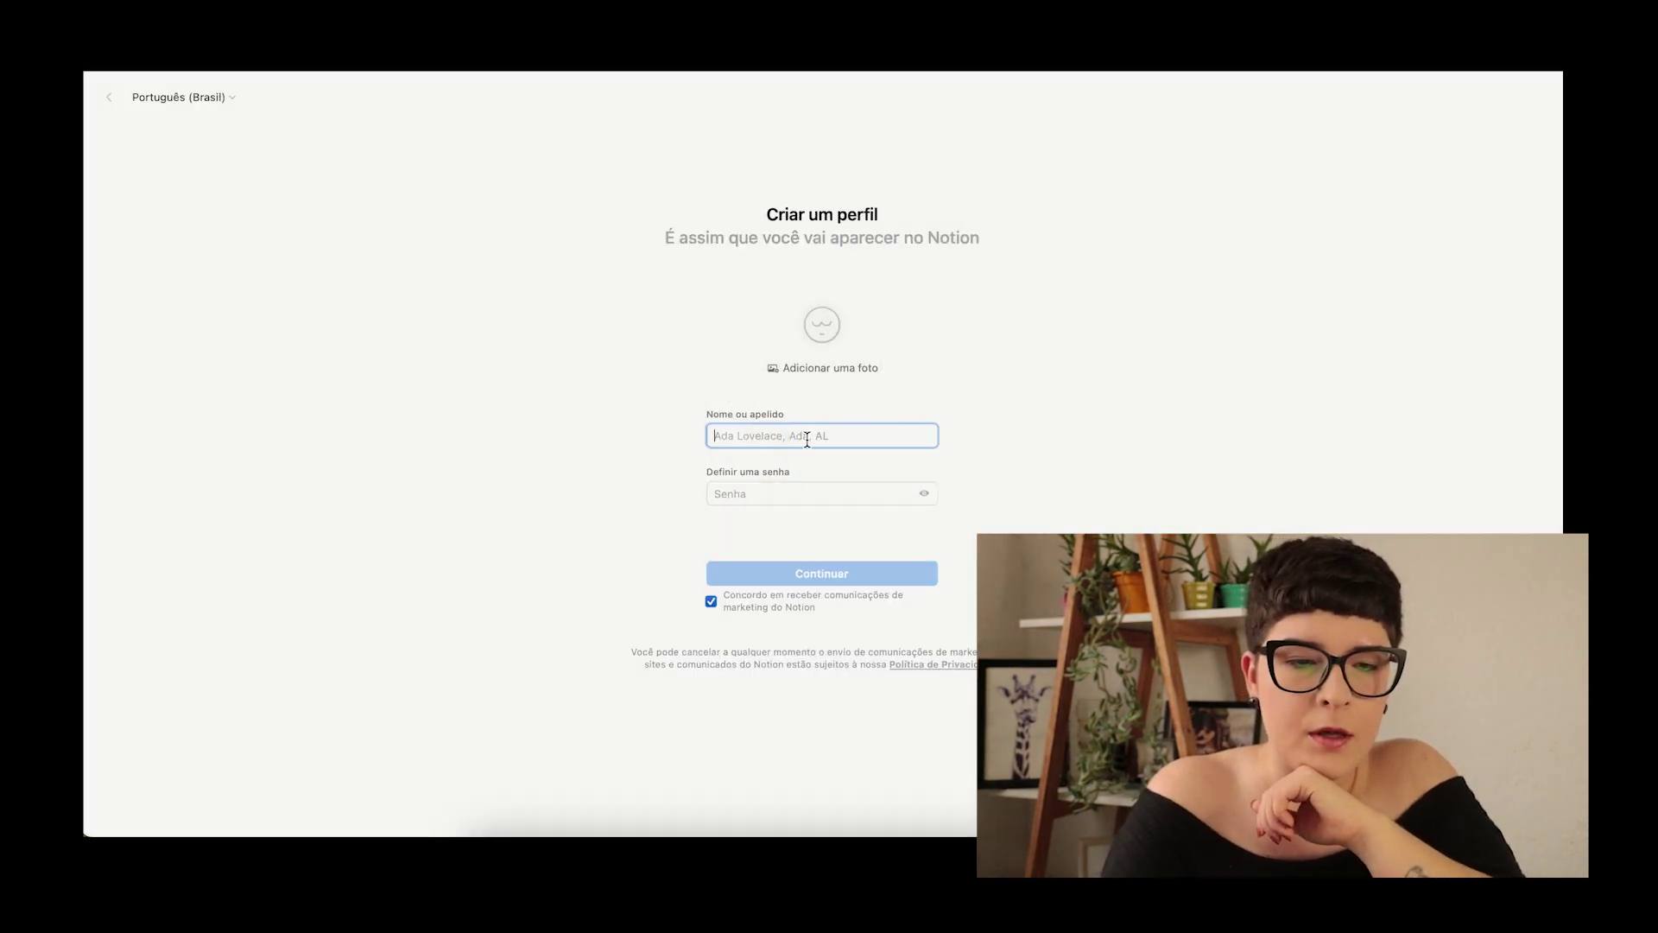
Step: Enter the account holder's preferred name in the new profile
type("Thay")
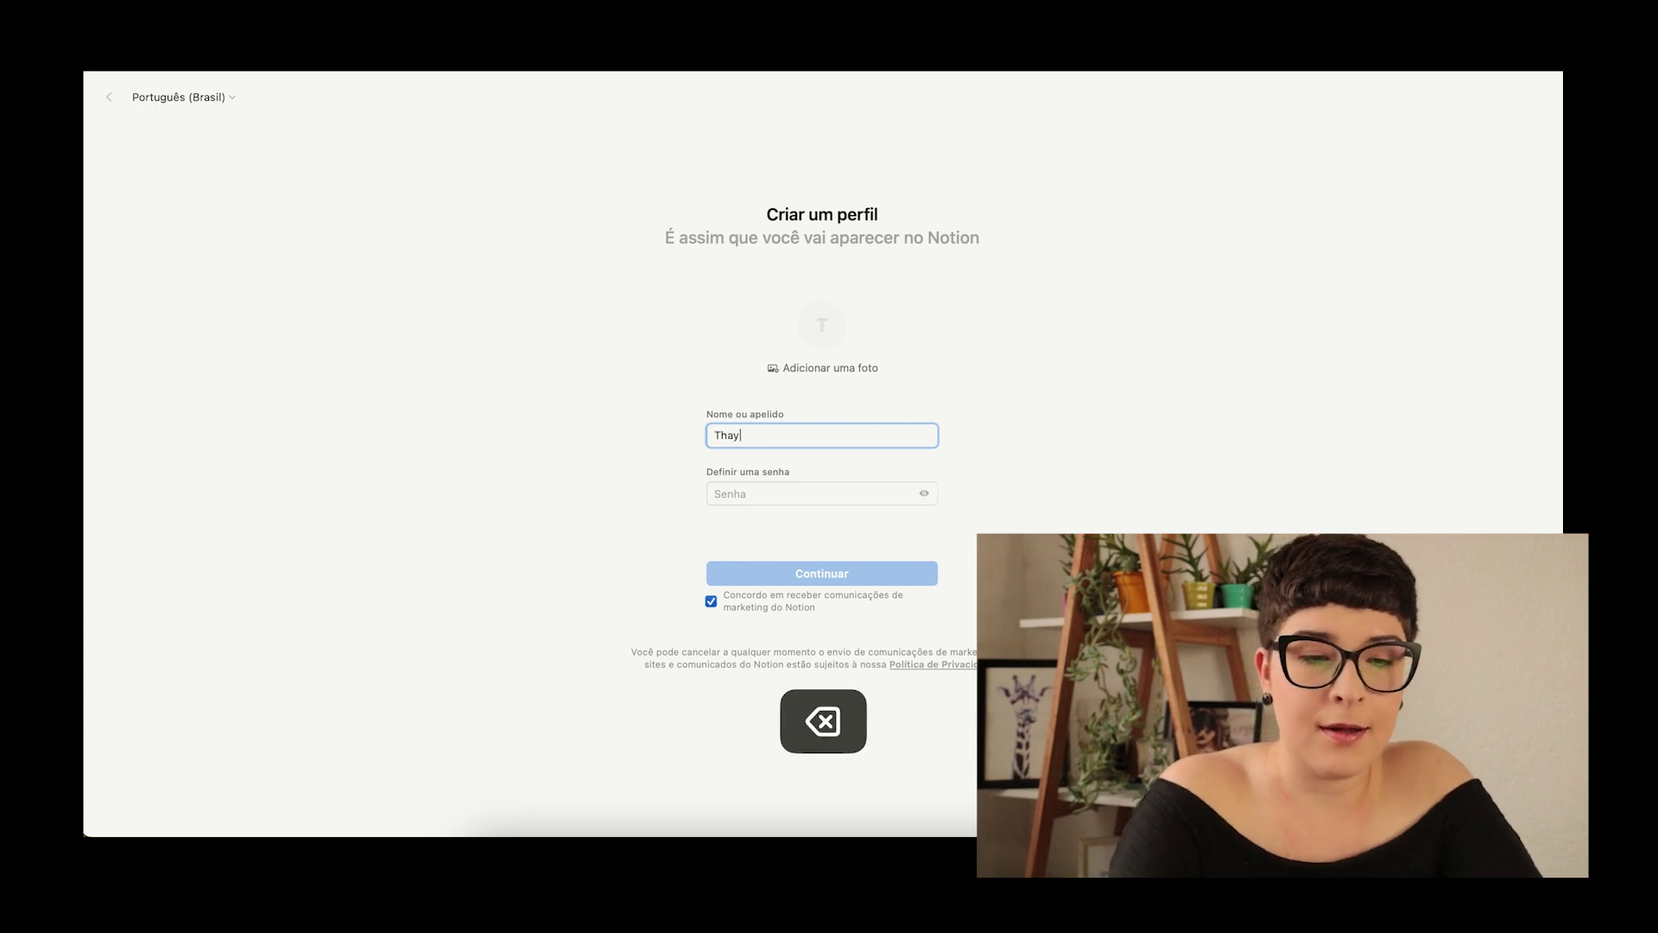
key("BackSpace")
key("BackSpace")
key("BackSpace")
key("BackSpace")
type("A Thay vai")
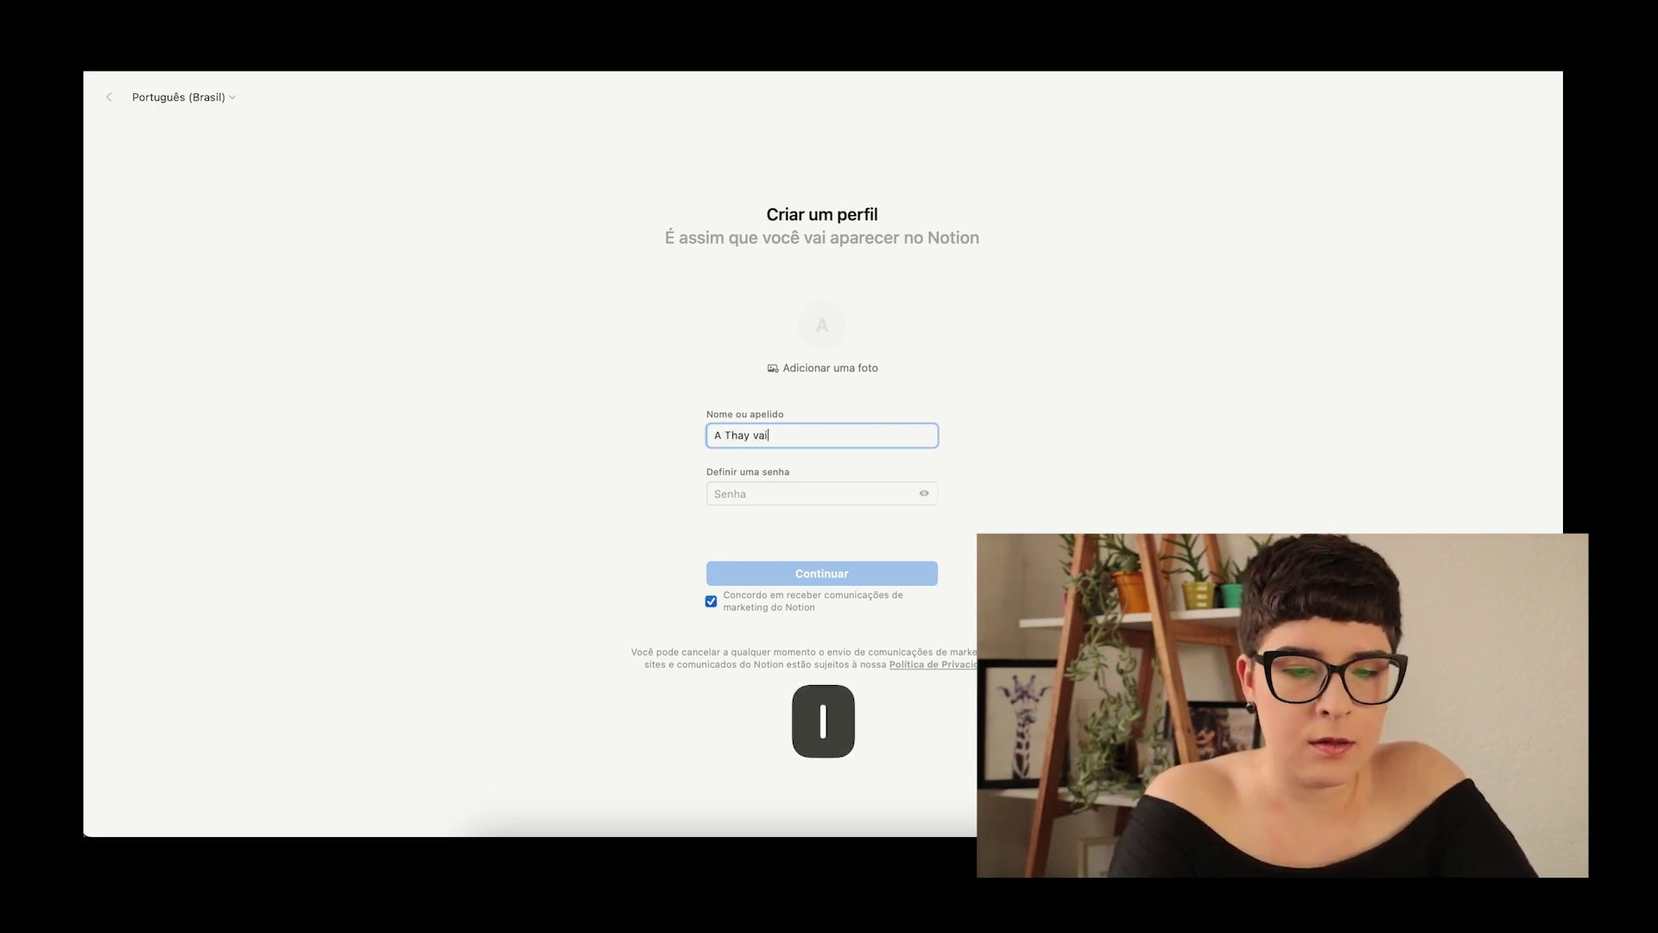
Step: Enter a custom account password instead of the suggested one, opt out of marketing communications and submit the profile
left_click(827, 487)
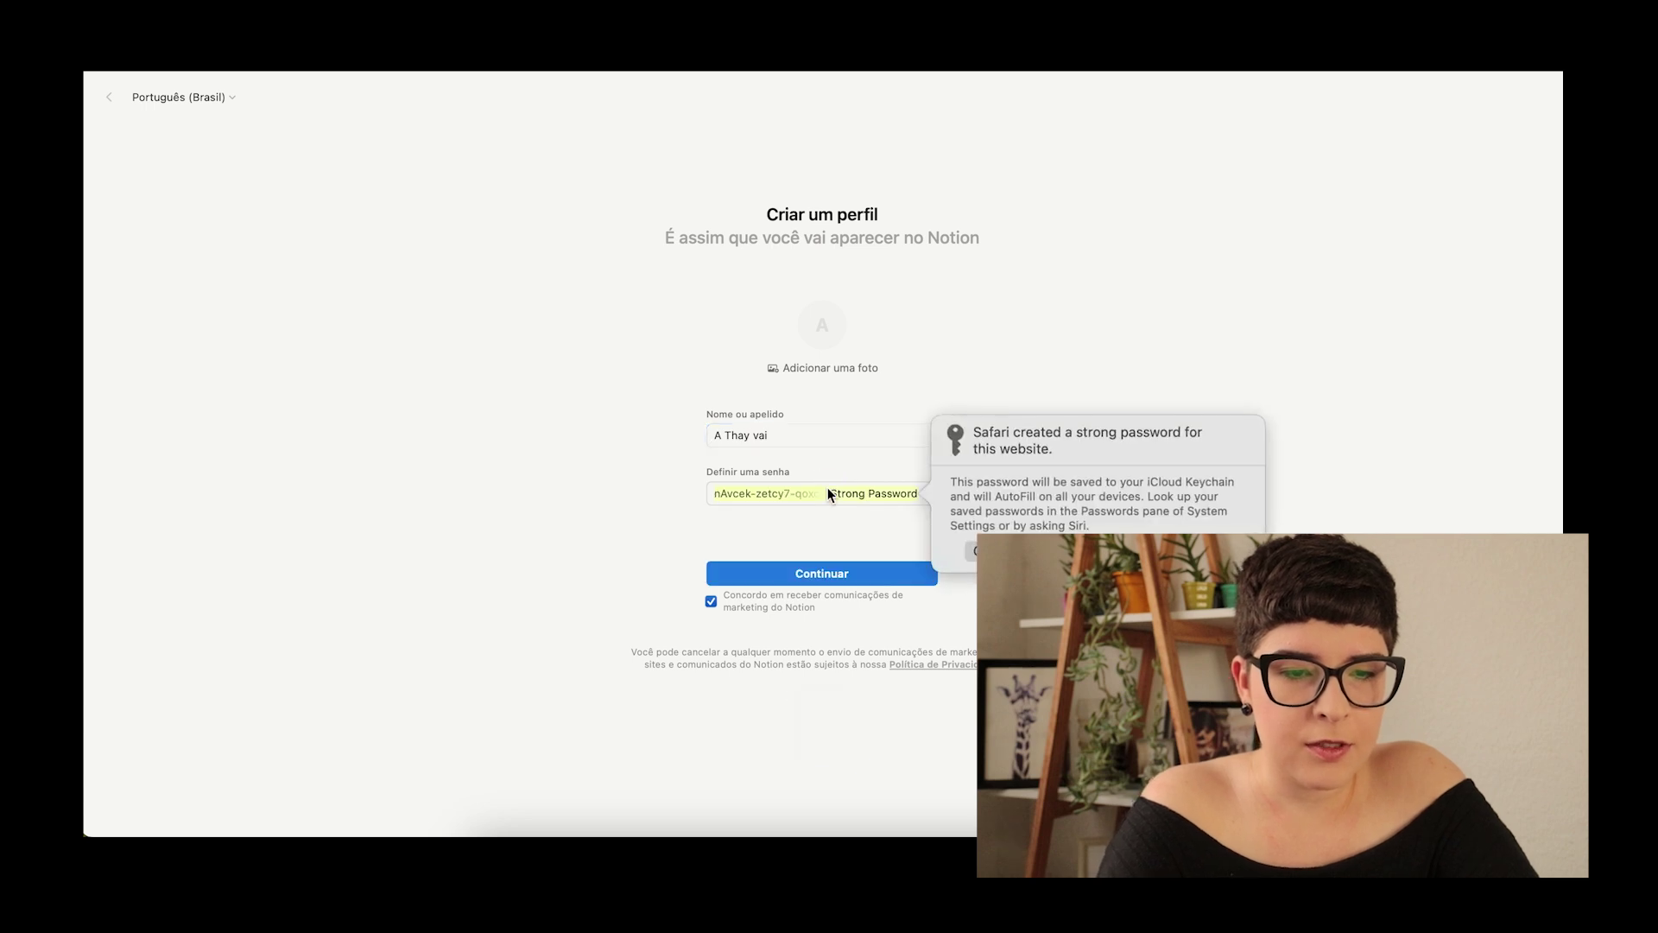
left_click(988, 550)
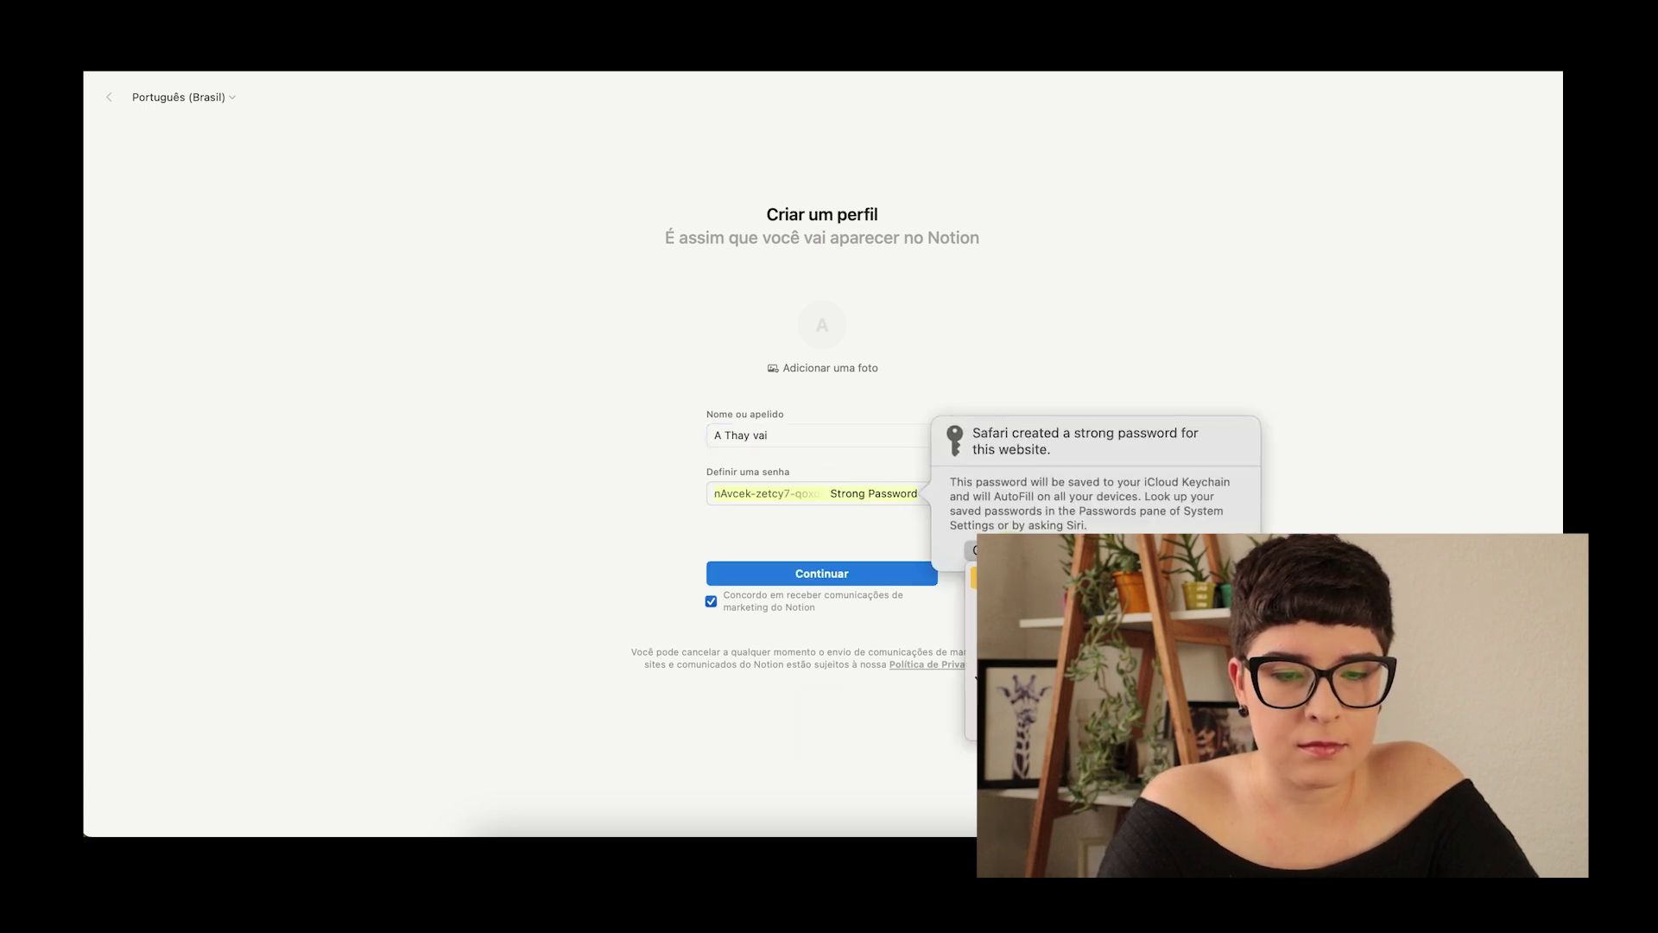
left_click(810, 500)
type("A")
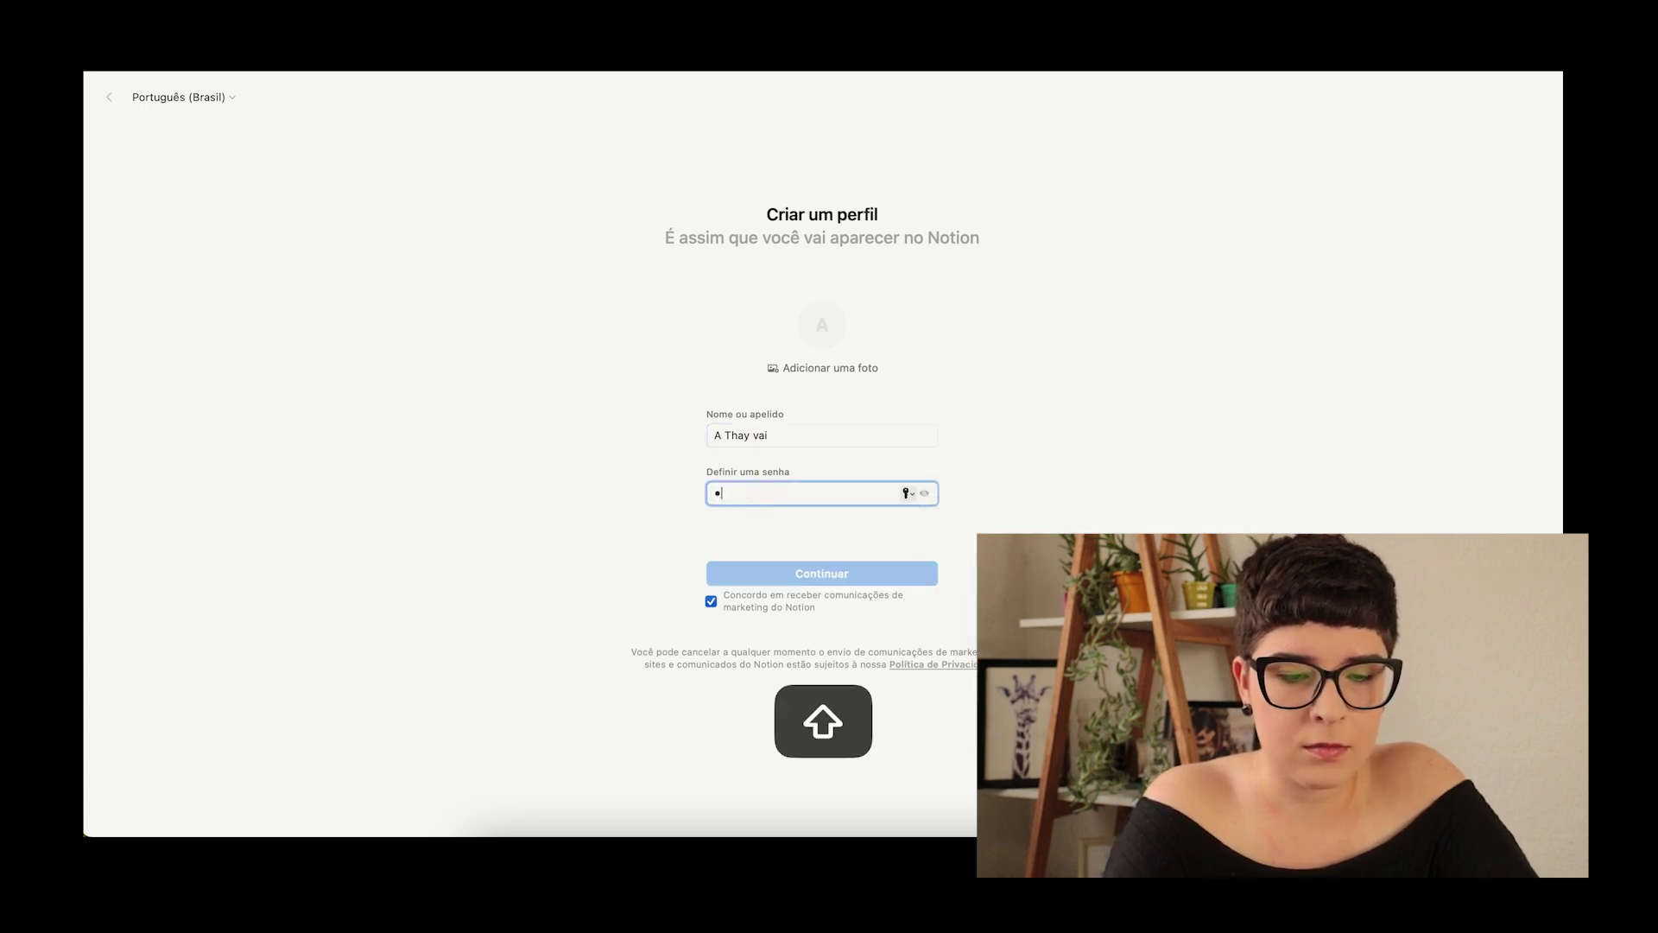
type("•••••")
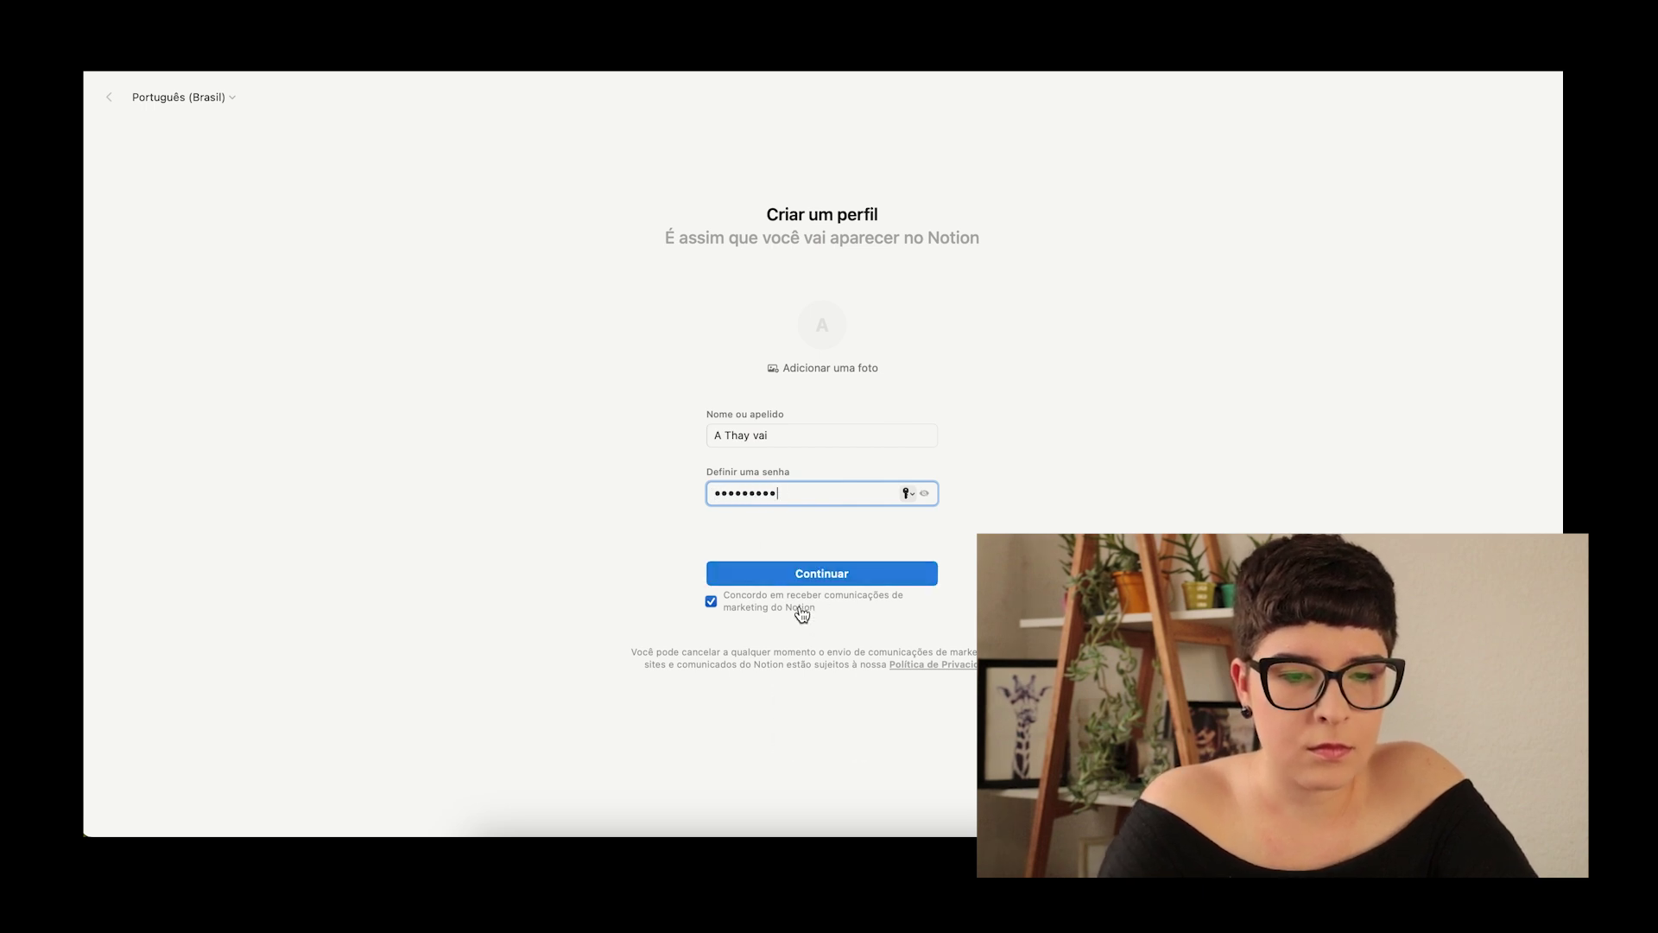
left_click(762, 602)
left_click(824, 575)
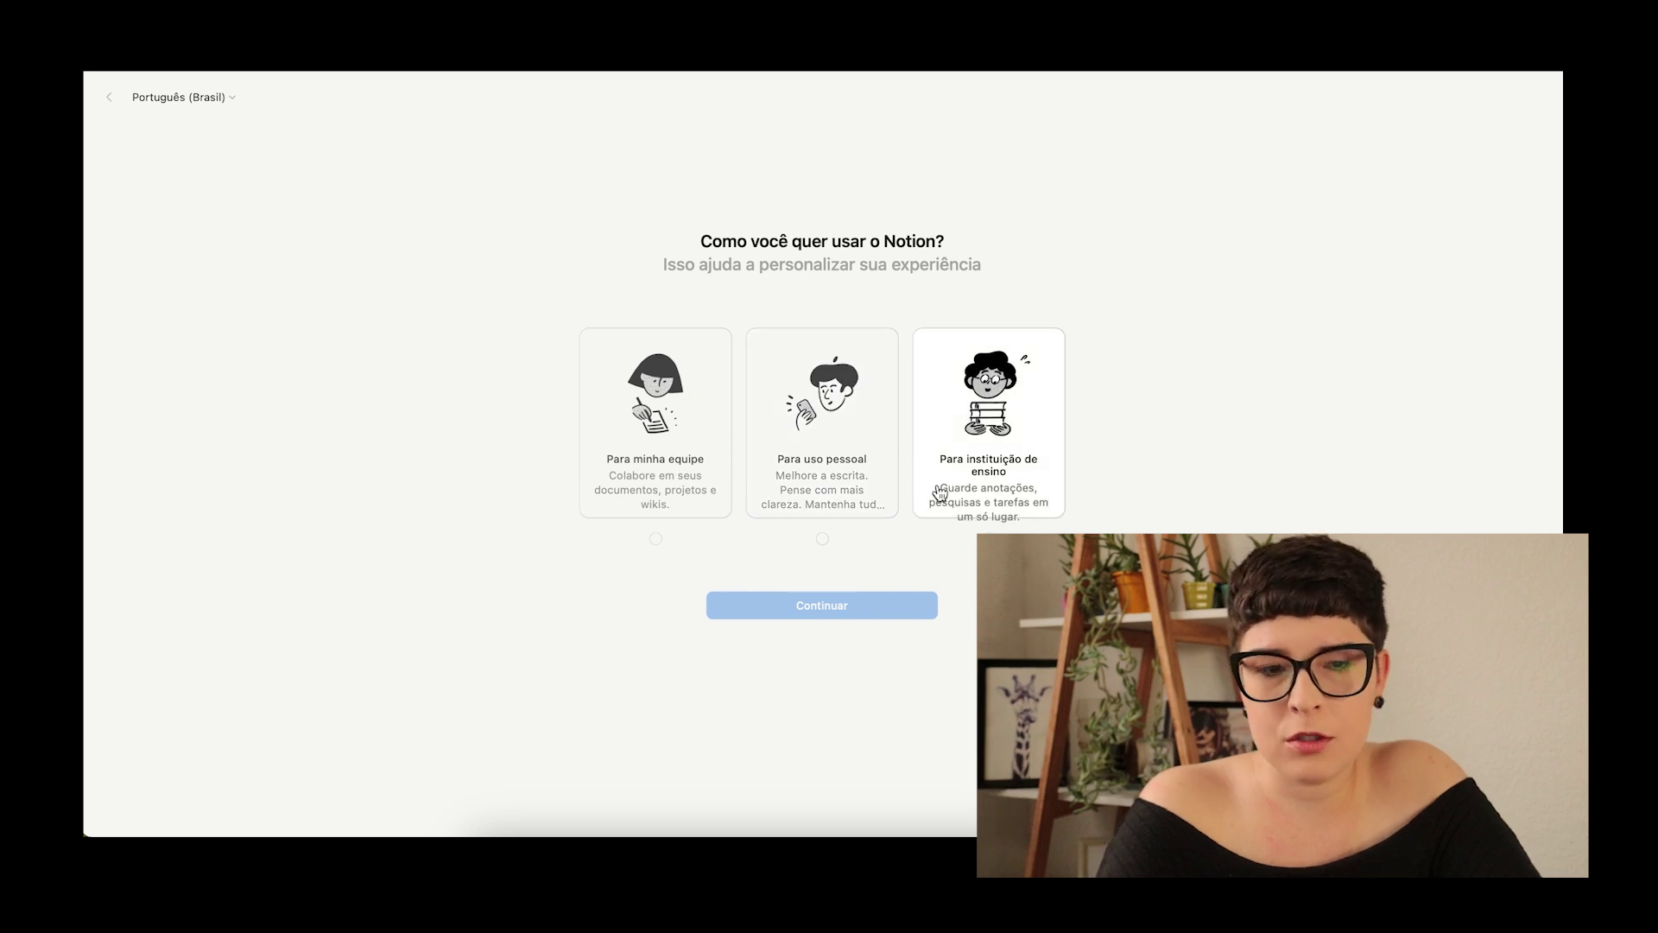
Step: Choose personal use for Notion and select Acompanhamento de hábitos and Lista de tarefas as the interests
left_click(839, 464)
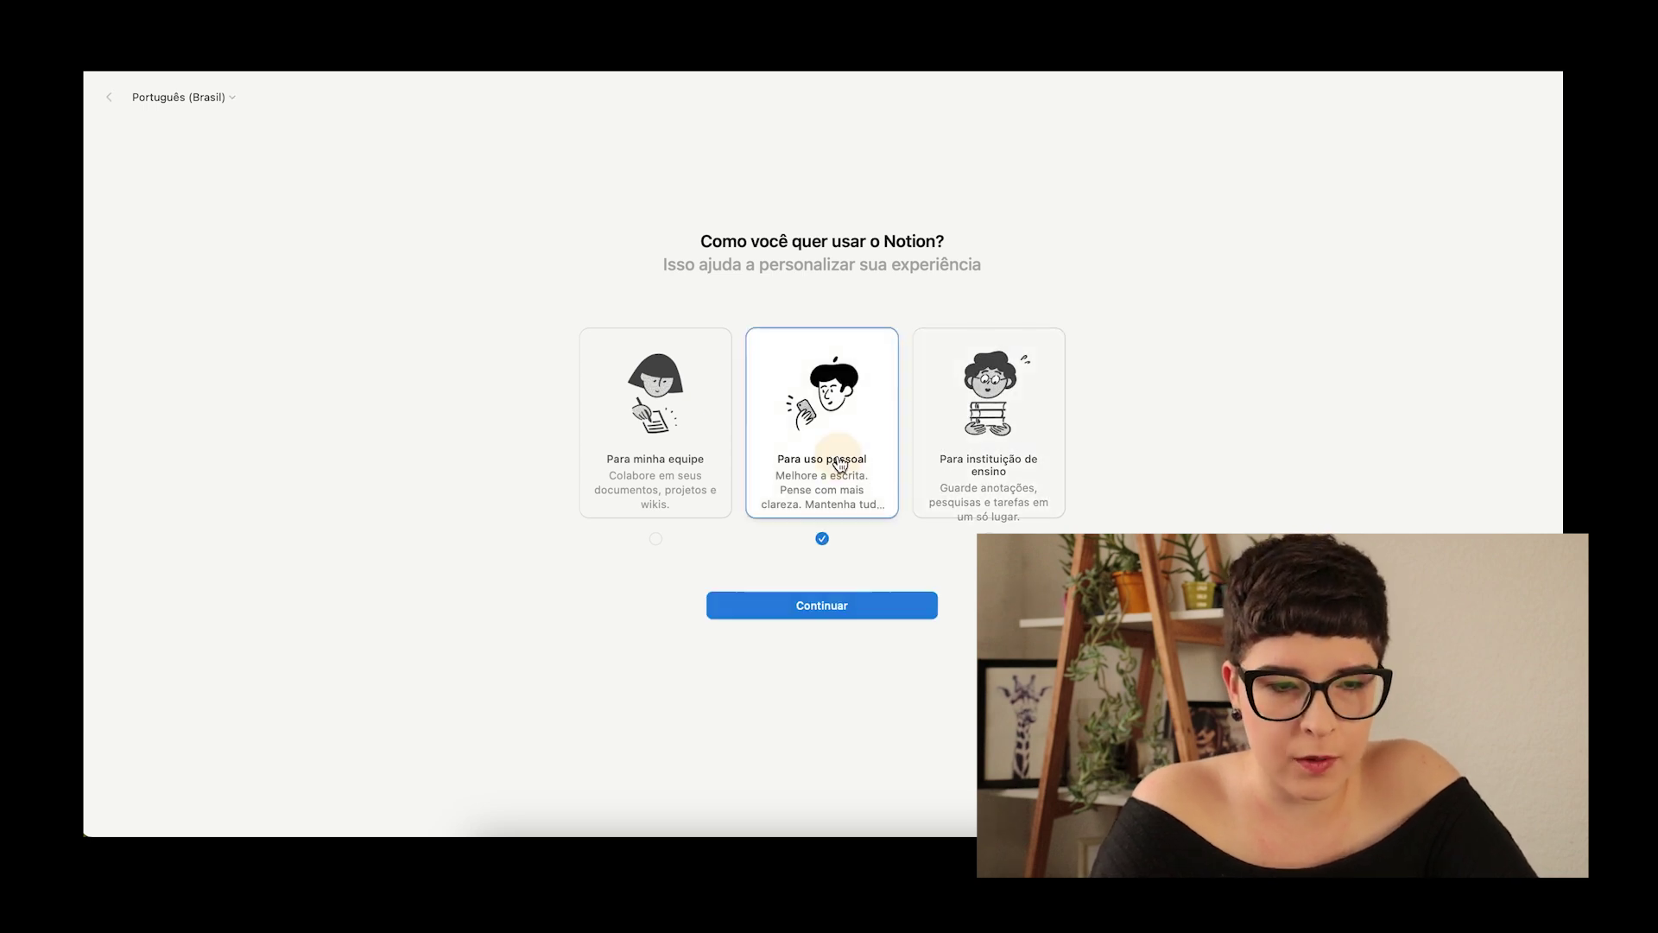
left_click(853, 611)
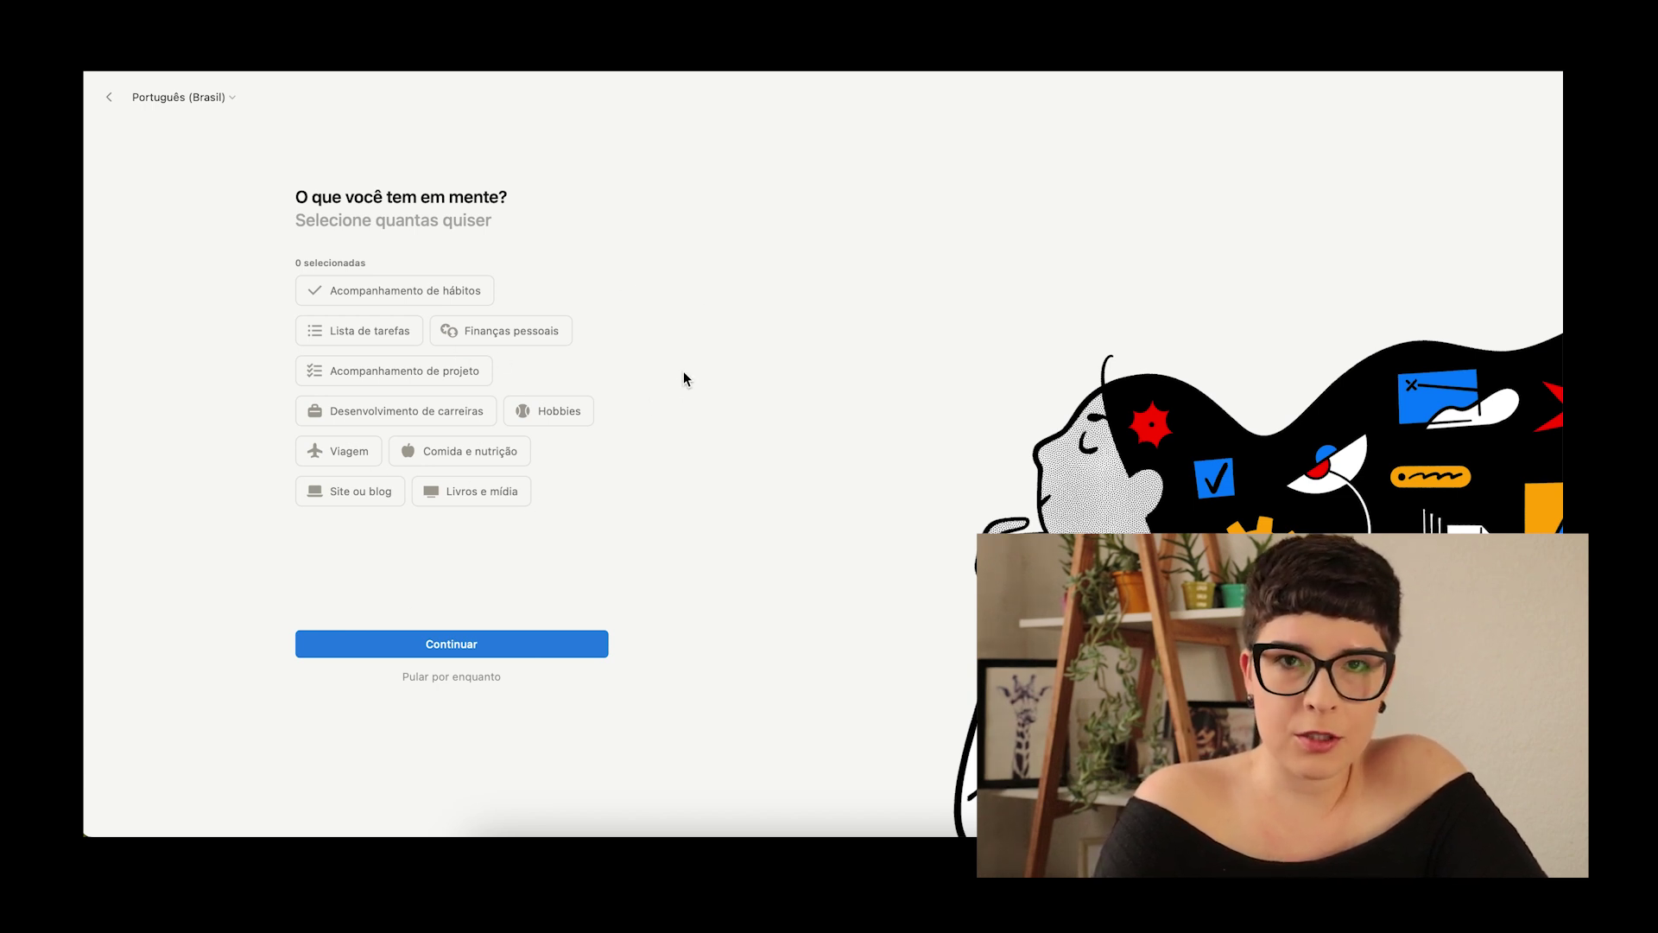
left_click(444, 290)
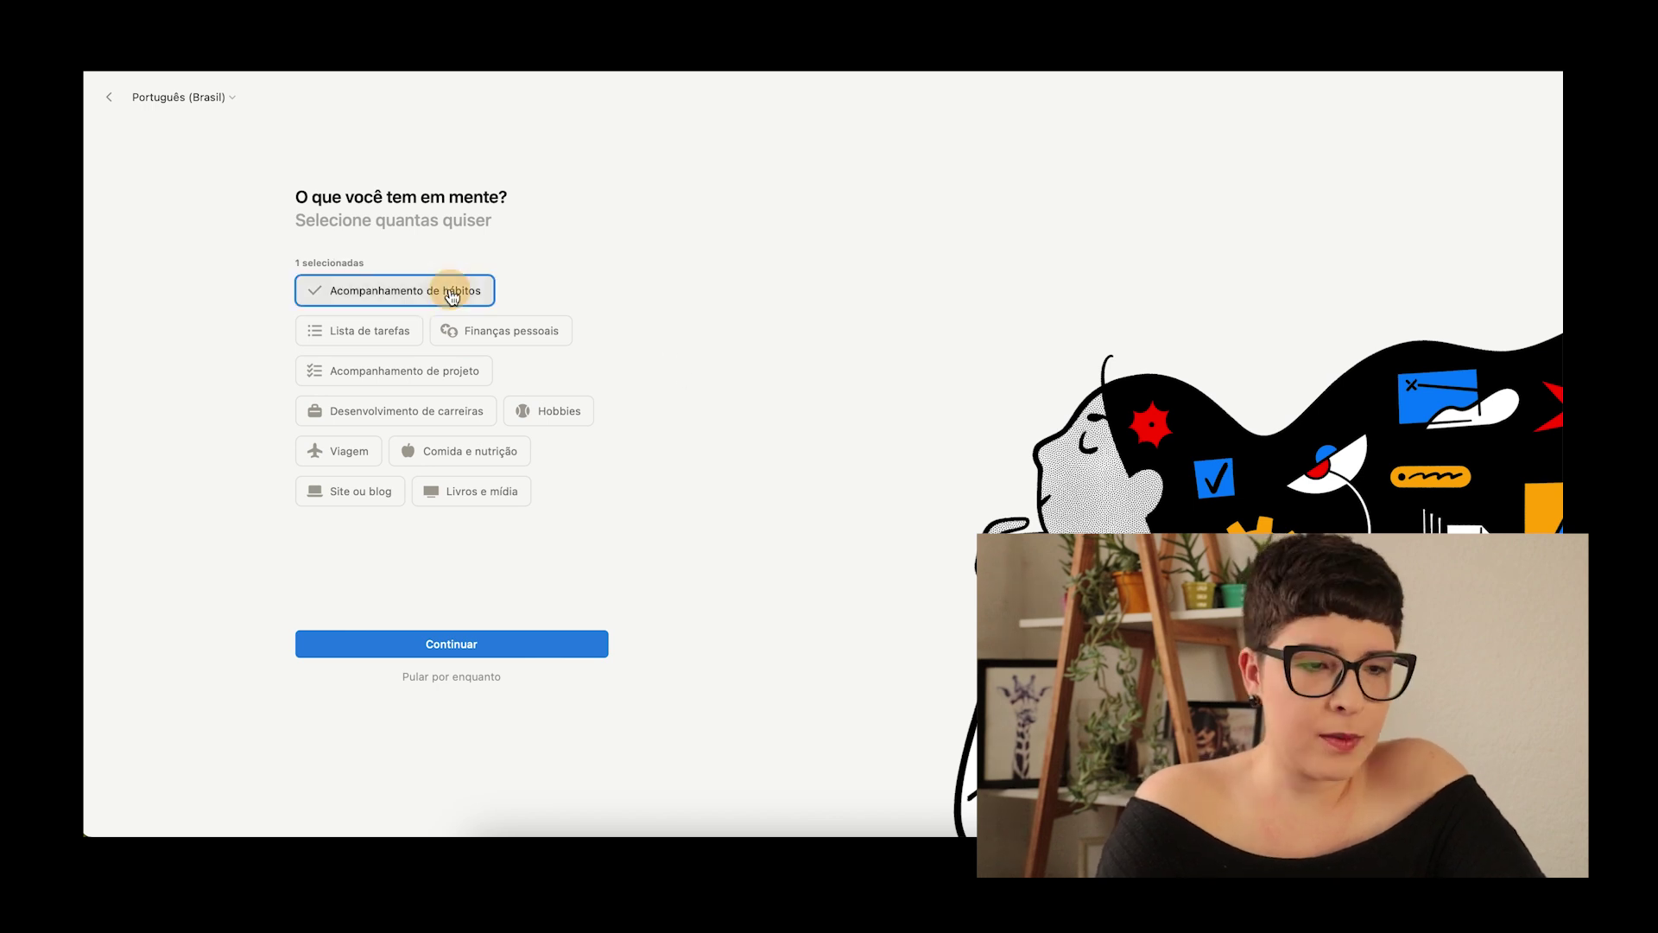
left_click(372, 334)
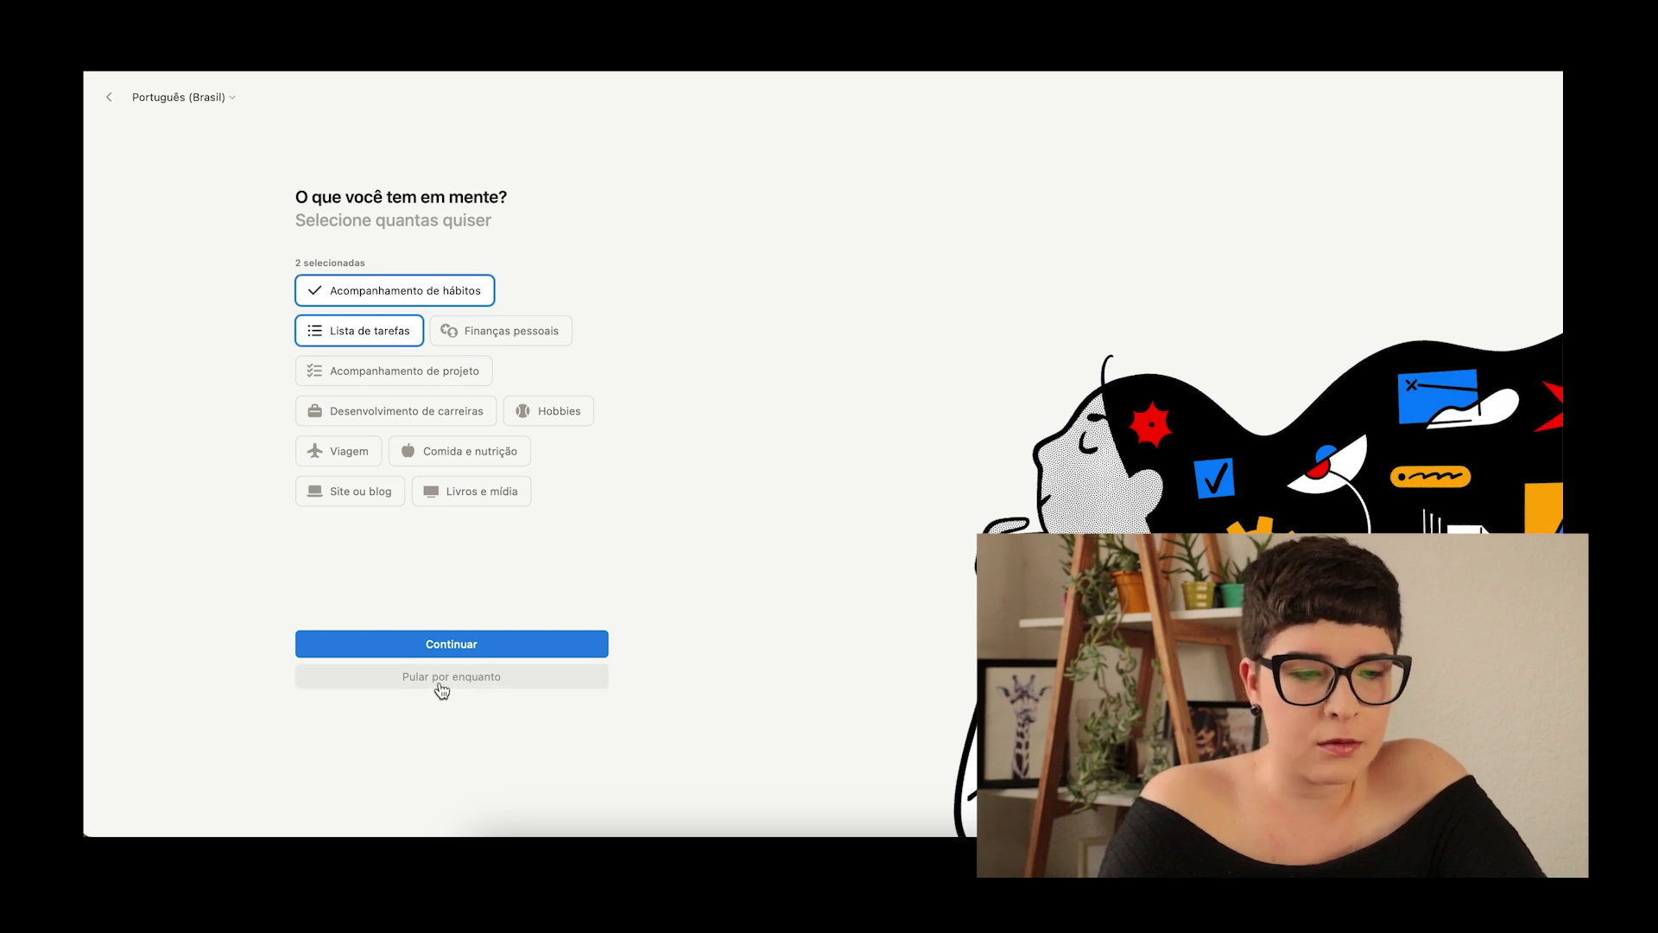
left_click(421, 650)
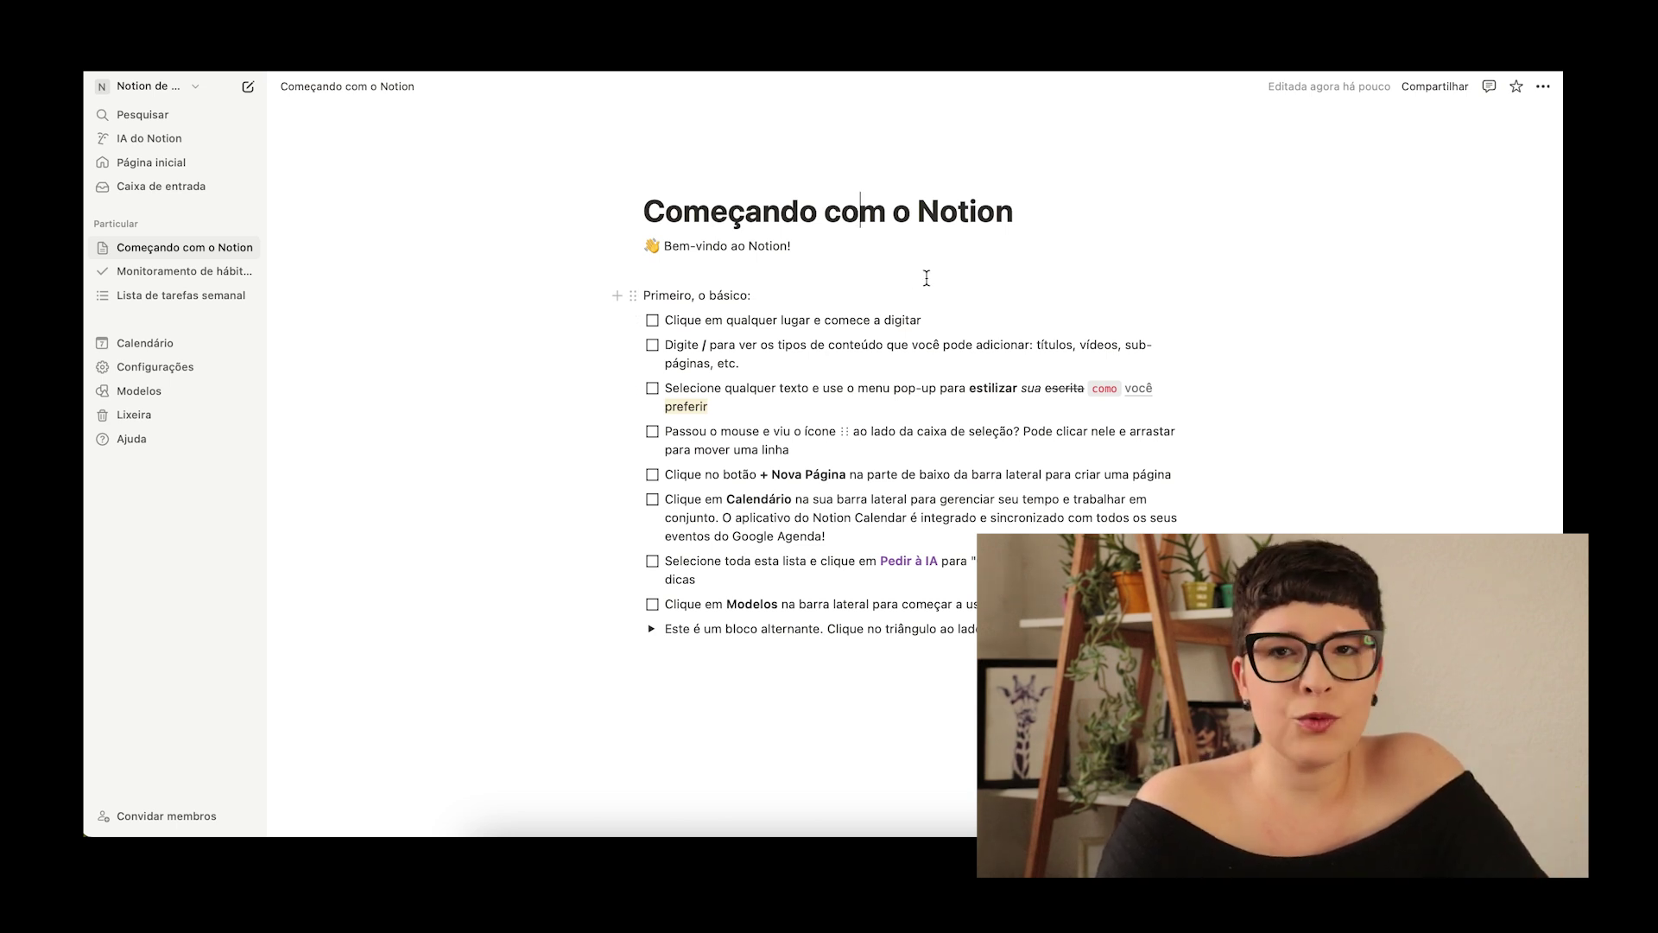
left_click(949, 322)
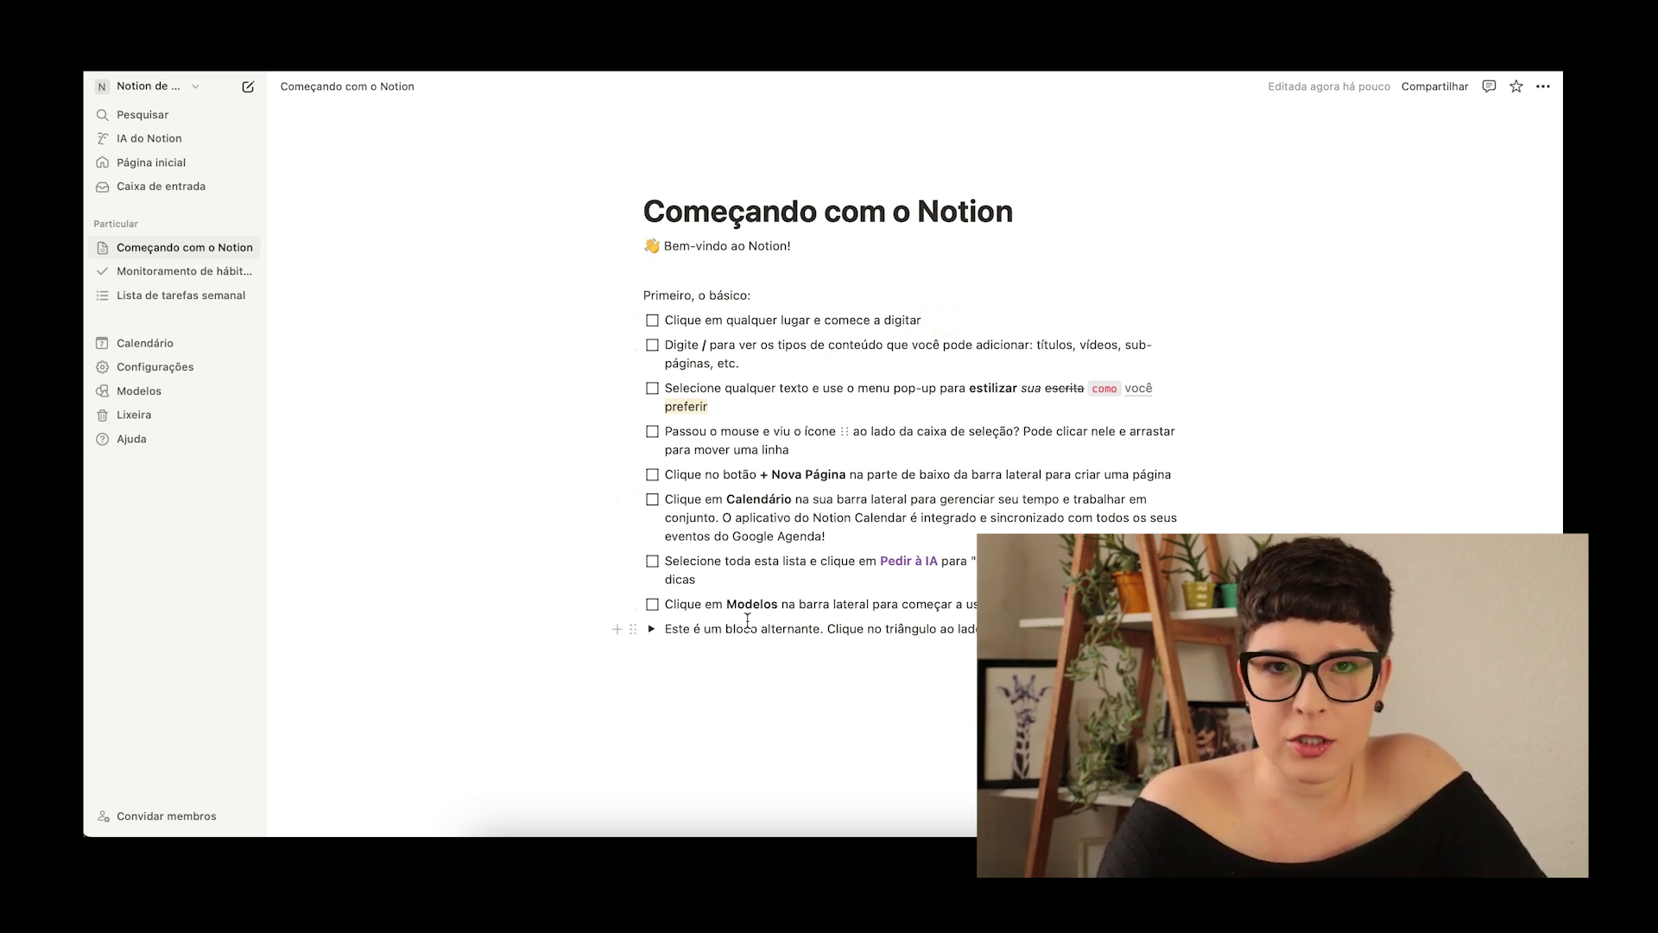
left_click(790, 319)
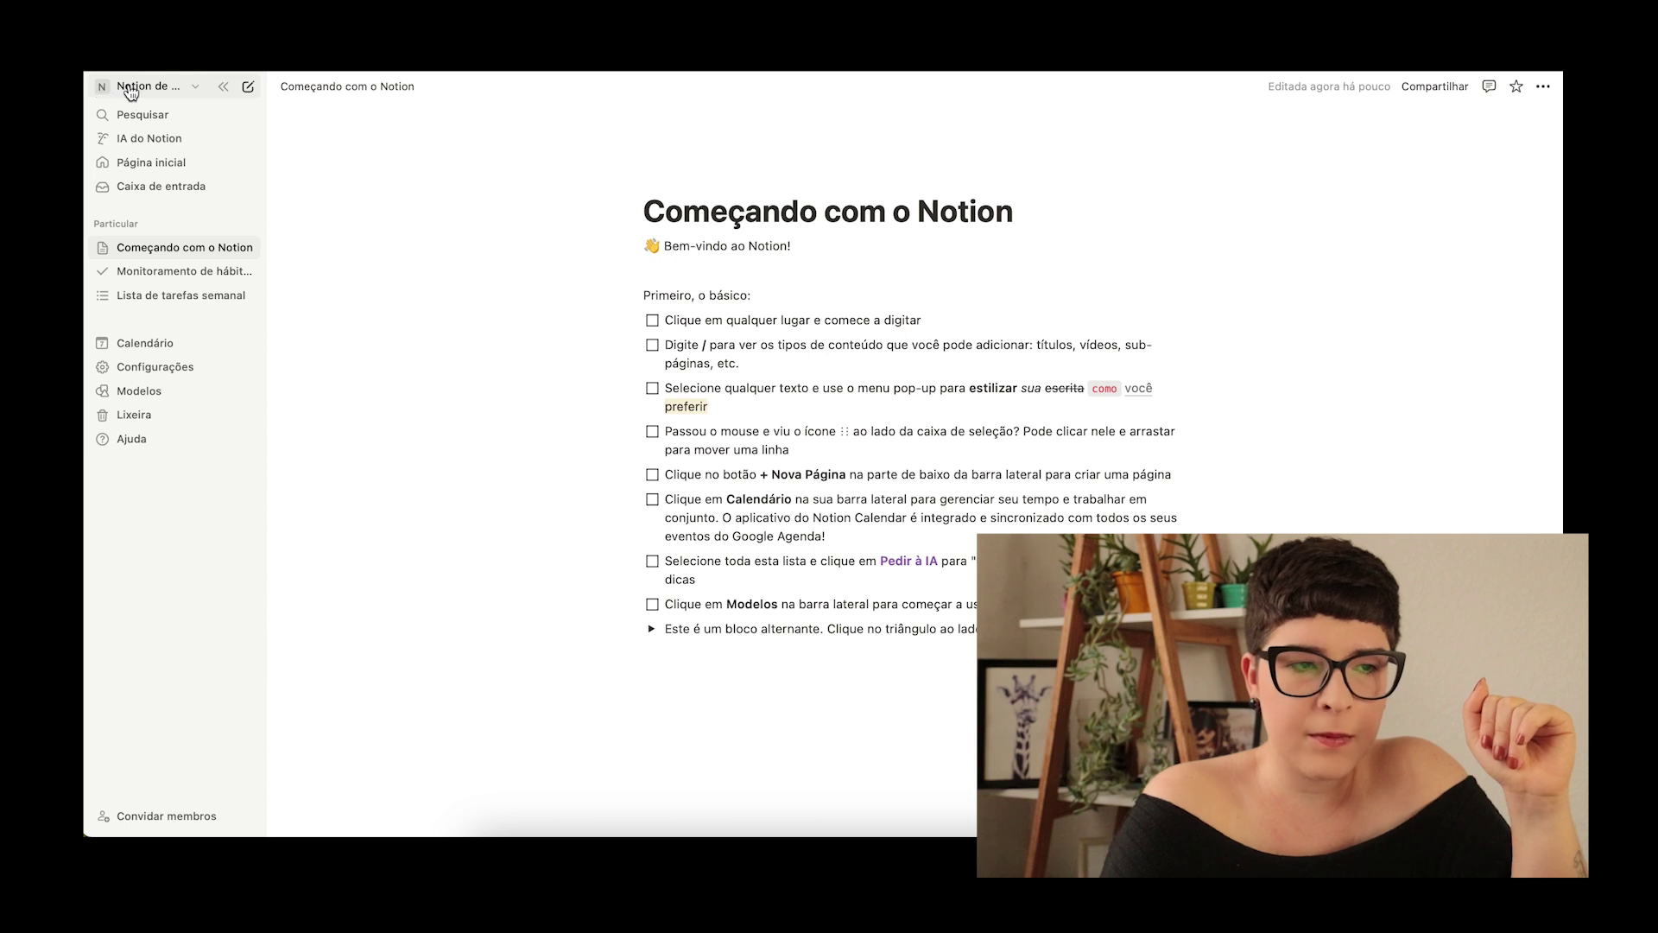
Step: View the workspace switcher with its account and settings options and close it
left_click(181, 86)
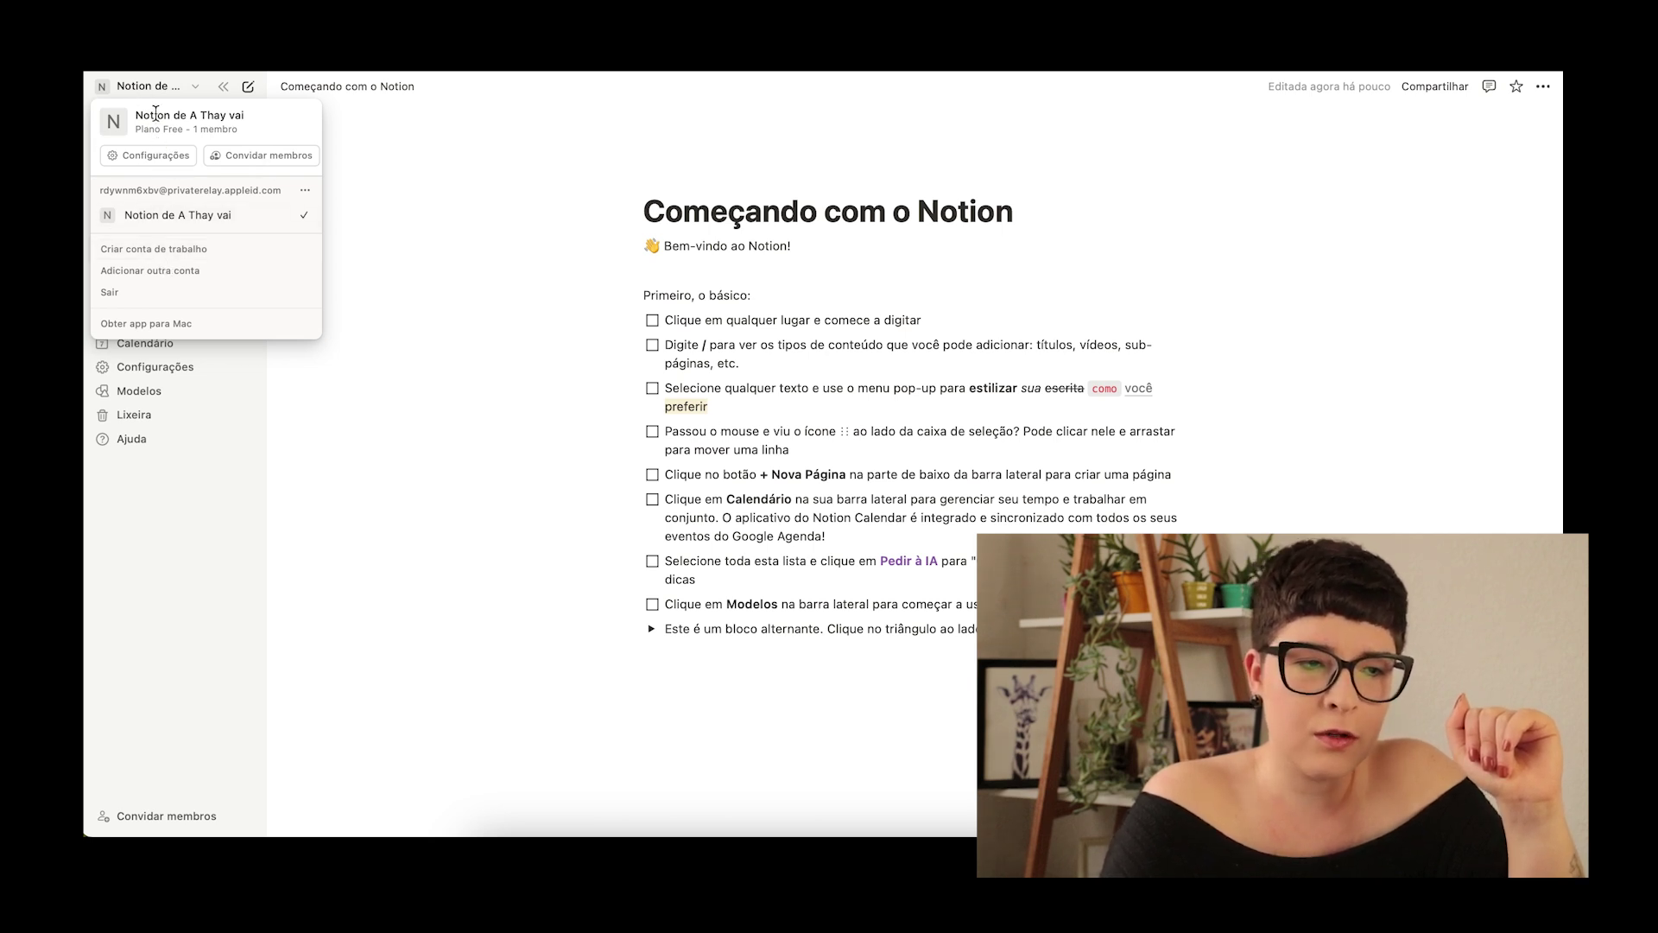
left_click(148, 85)
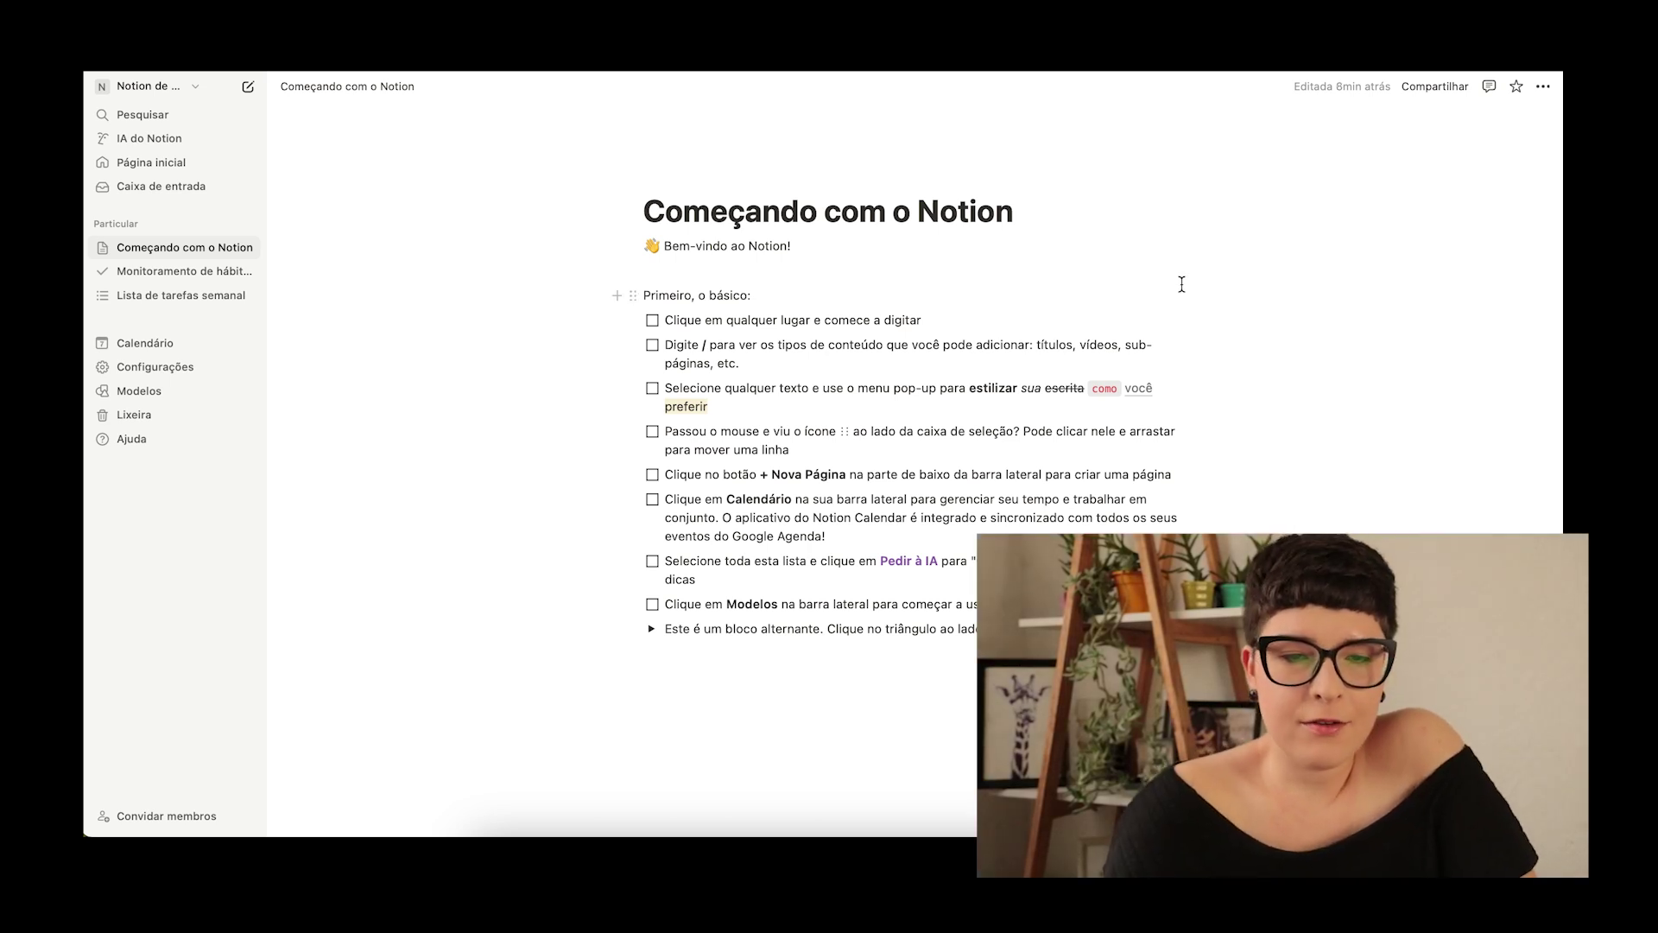
Step: Examine the edit information of the page Começando com o Notion and its sharing and web publishing options
mouse_move(1369, 90)
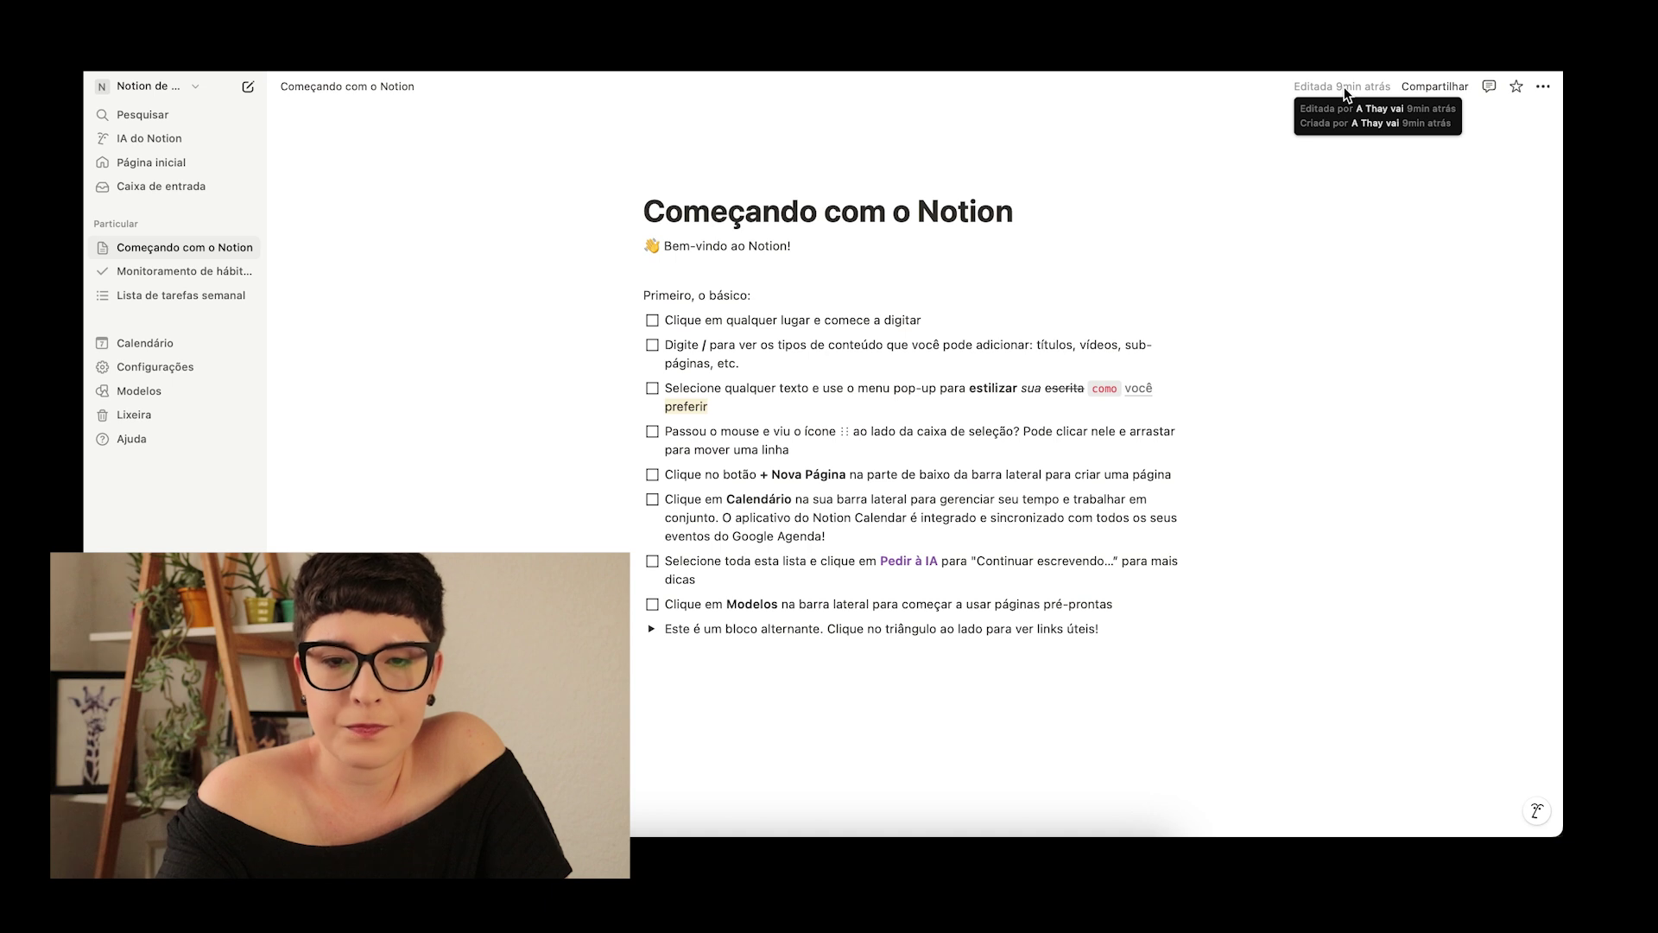
left_click(1438, 89)
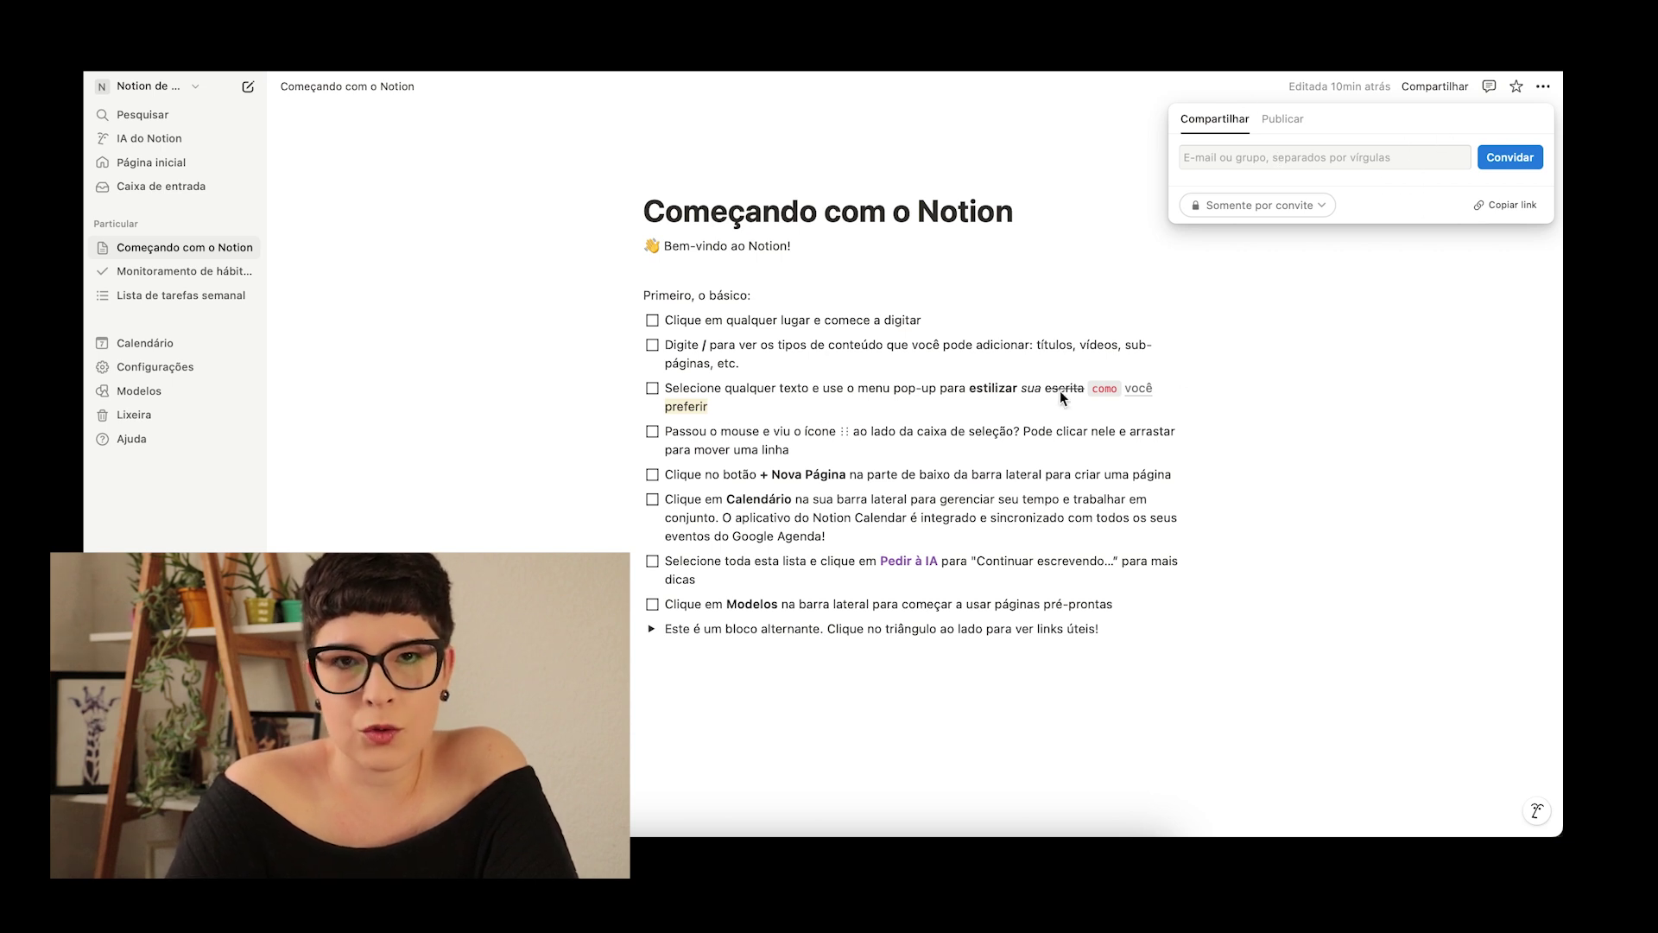
left_click(1283, 120)
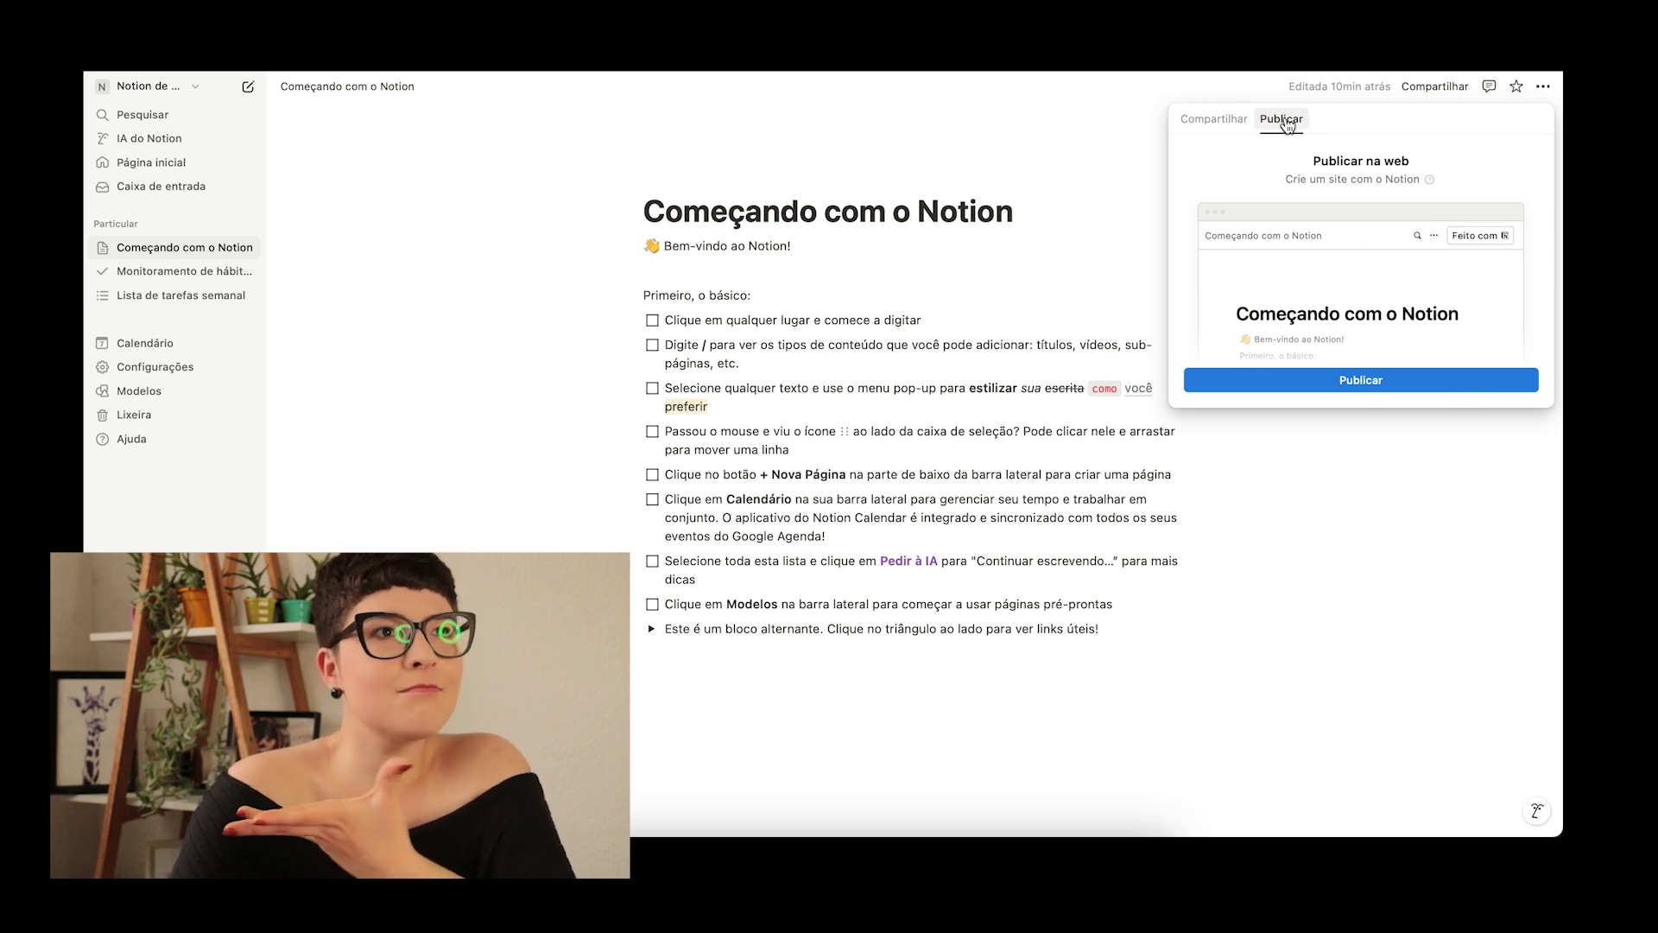
left_click(1438, 86)
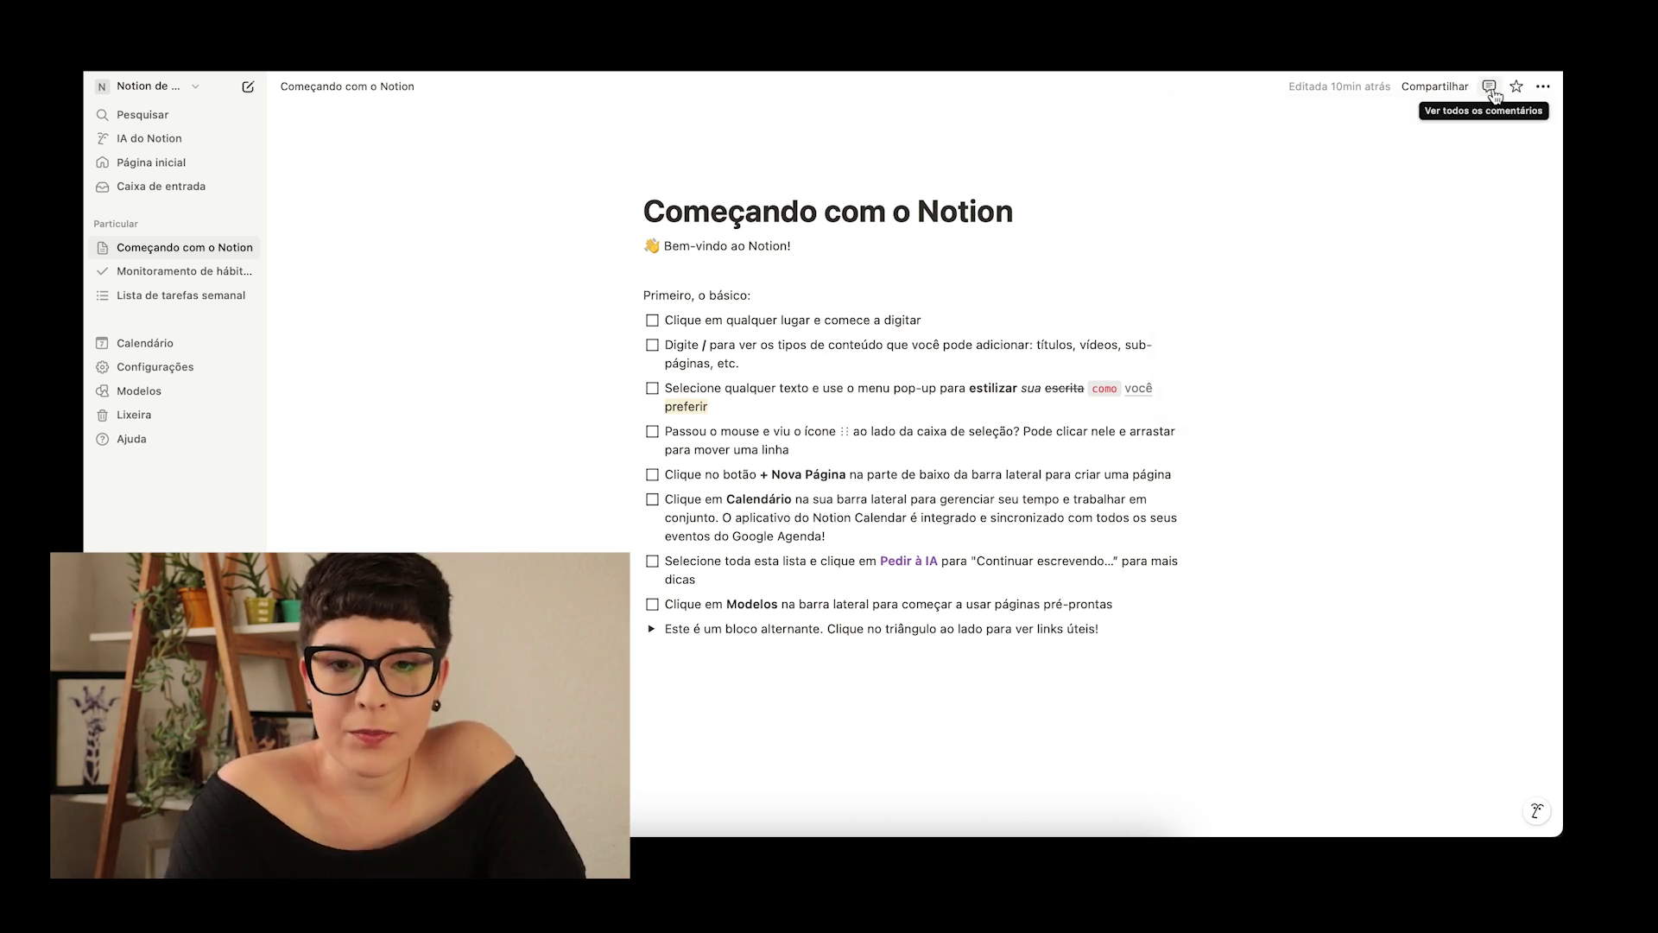
Step: View the page's comments and suggestions, highlighting a word in the second checklist item, and close them
left_click(1490, 87)
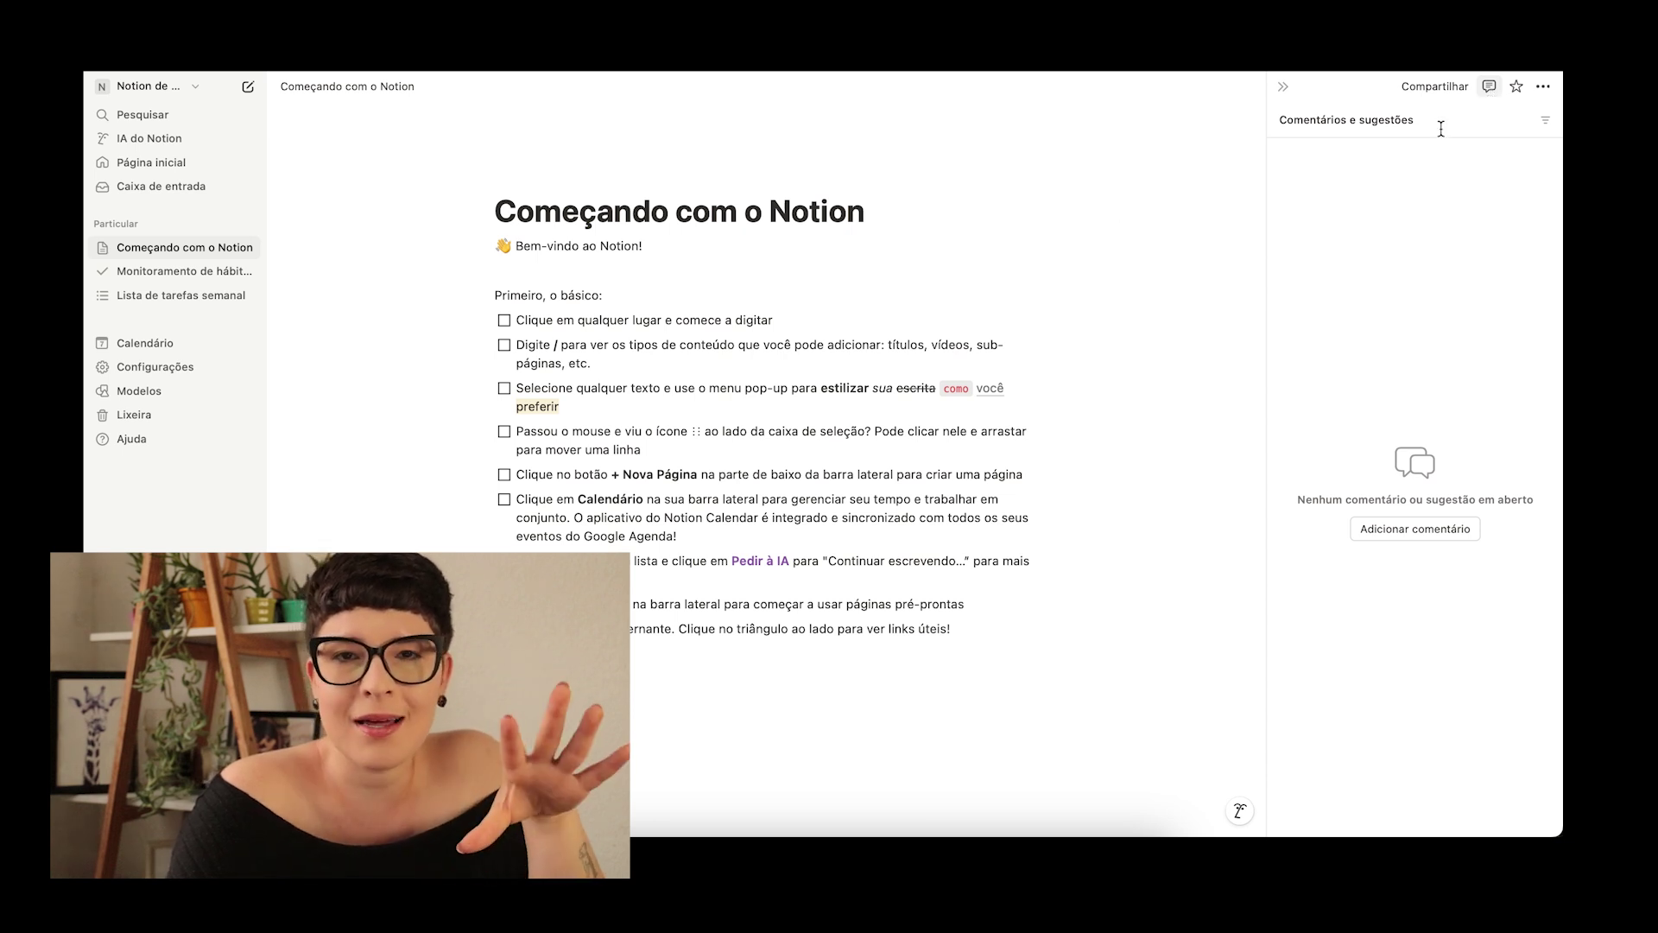
left_click_drag(888, 346, 924, 346)
left_click(1416, 191)
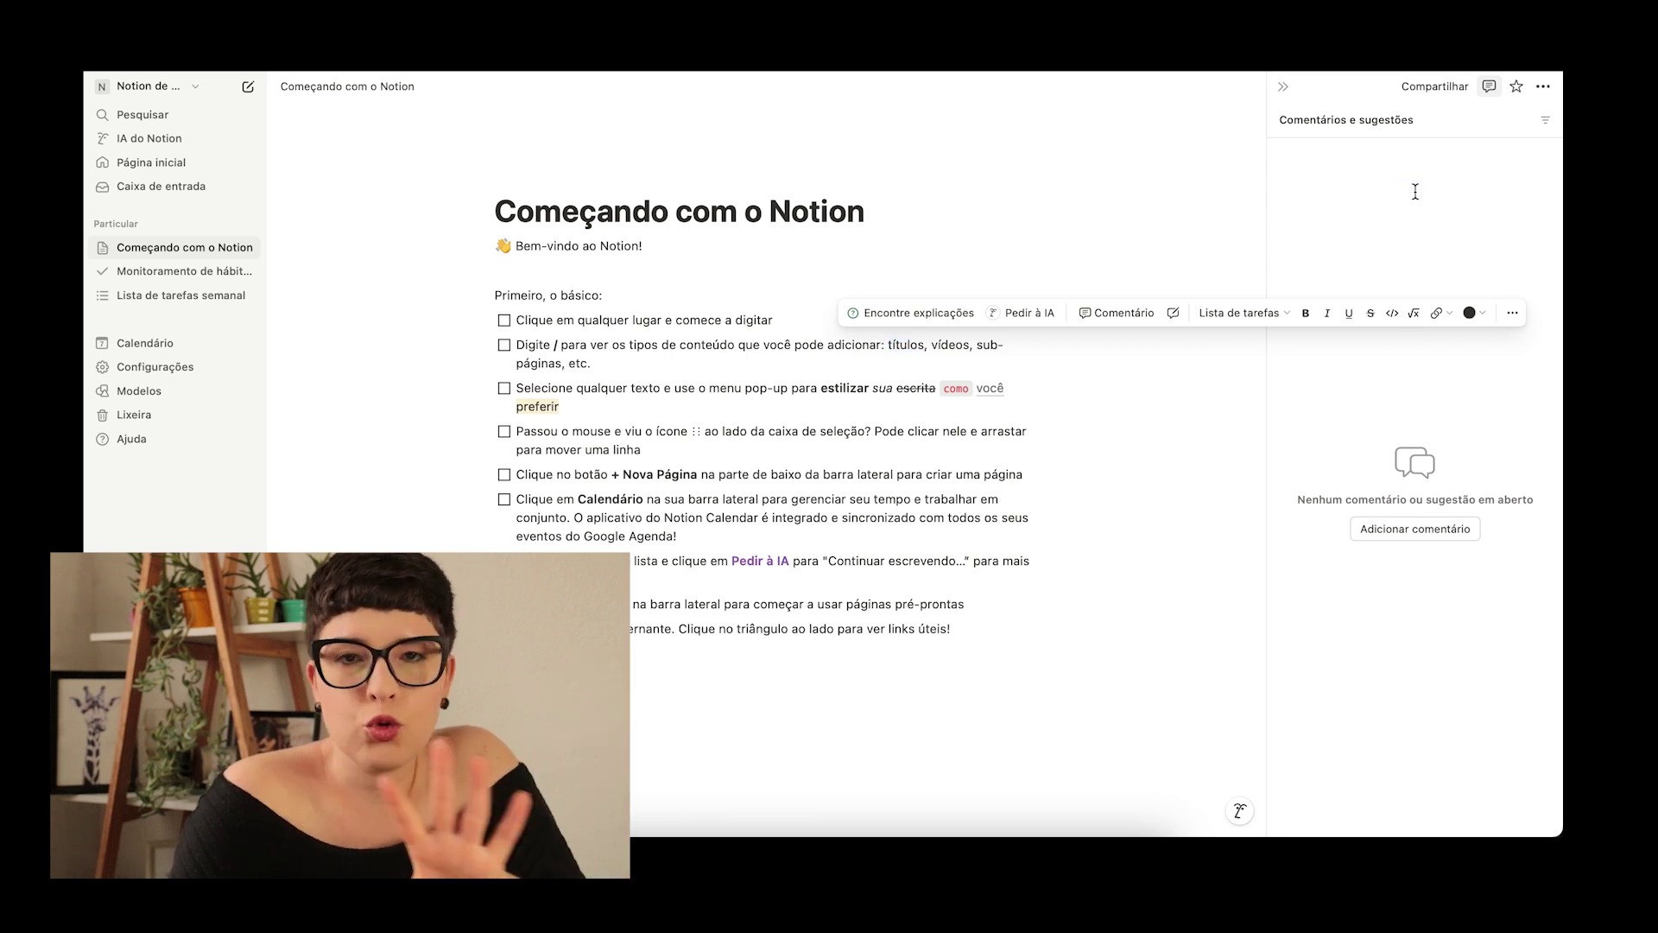
left_click(1501, 87)
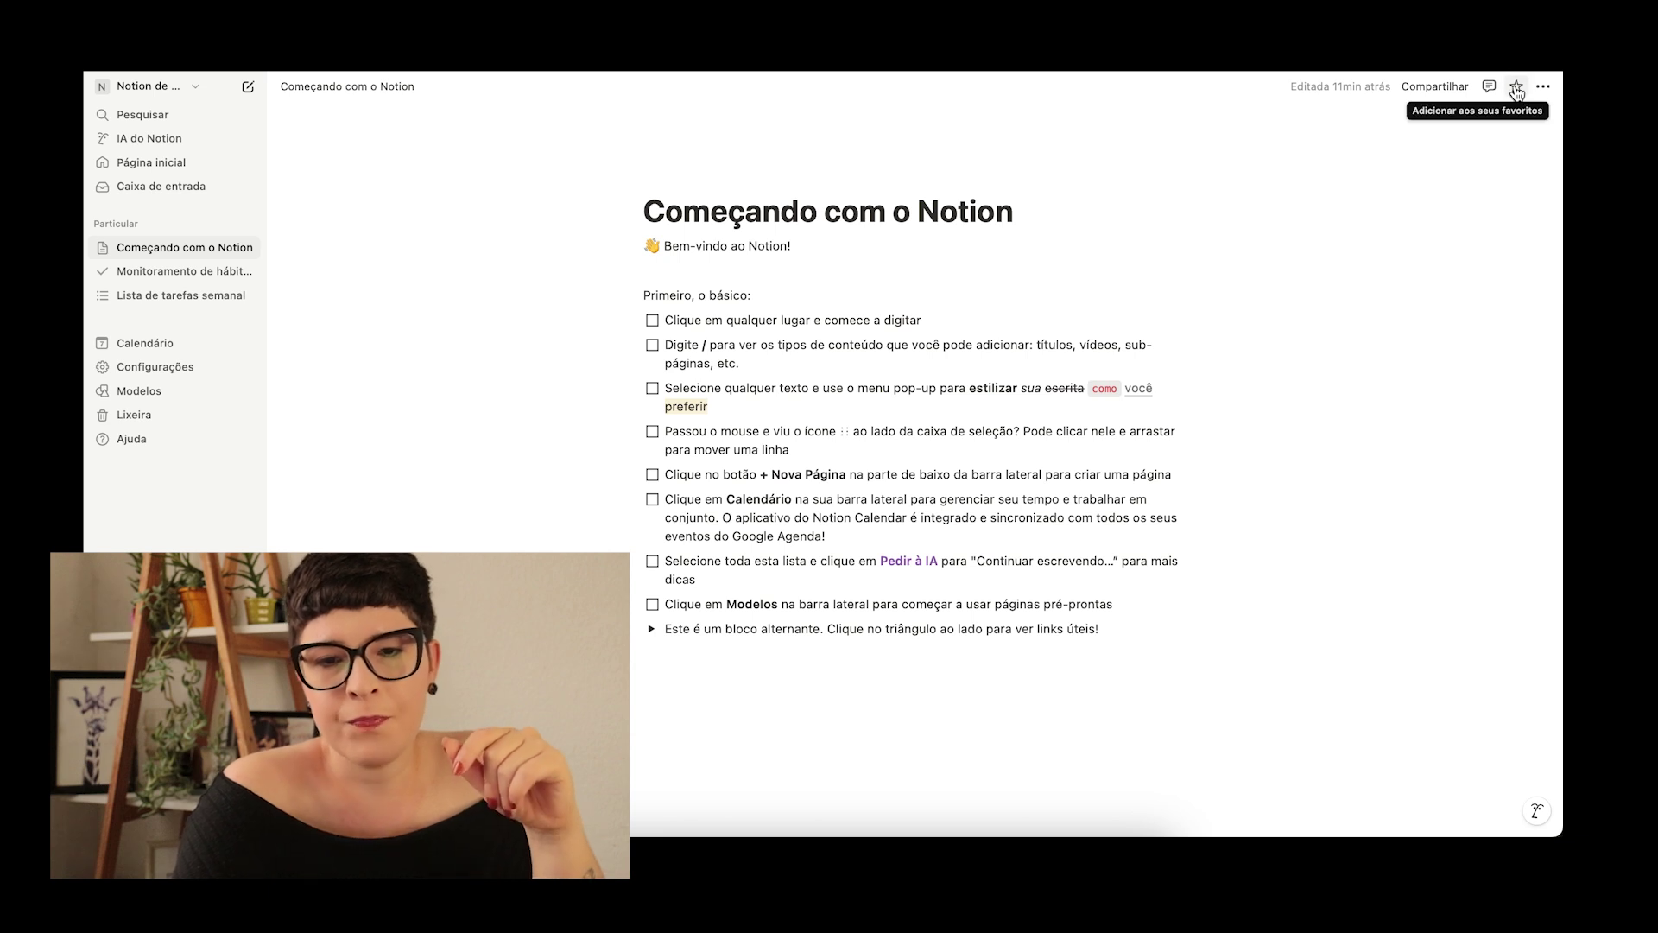
Step: Add the page Começando com o Notion to the favorites and remove it again
left_click(1516, 89)
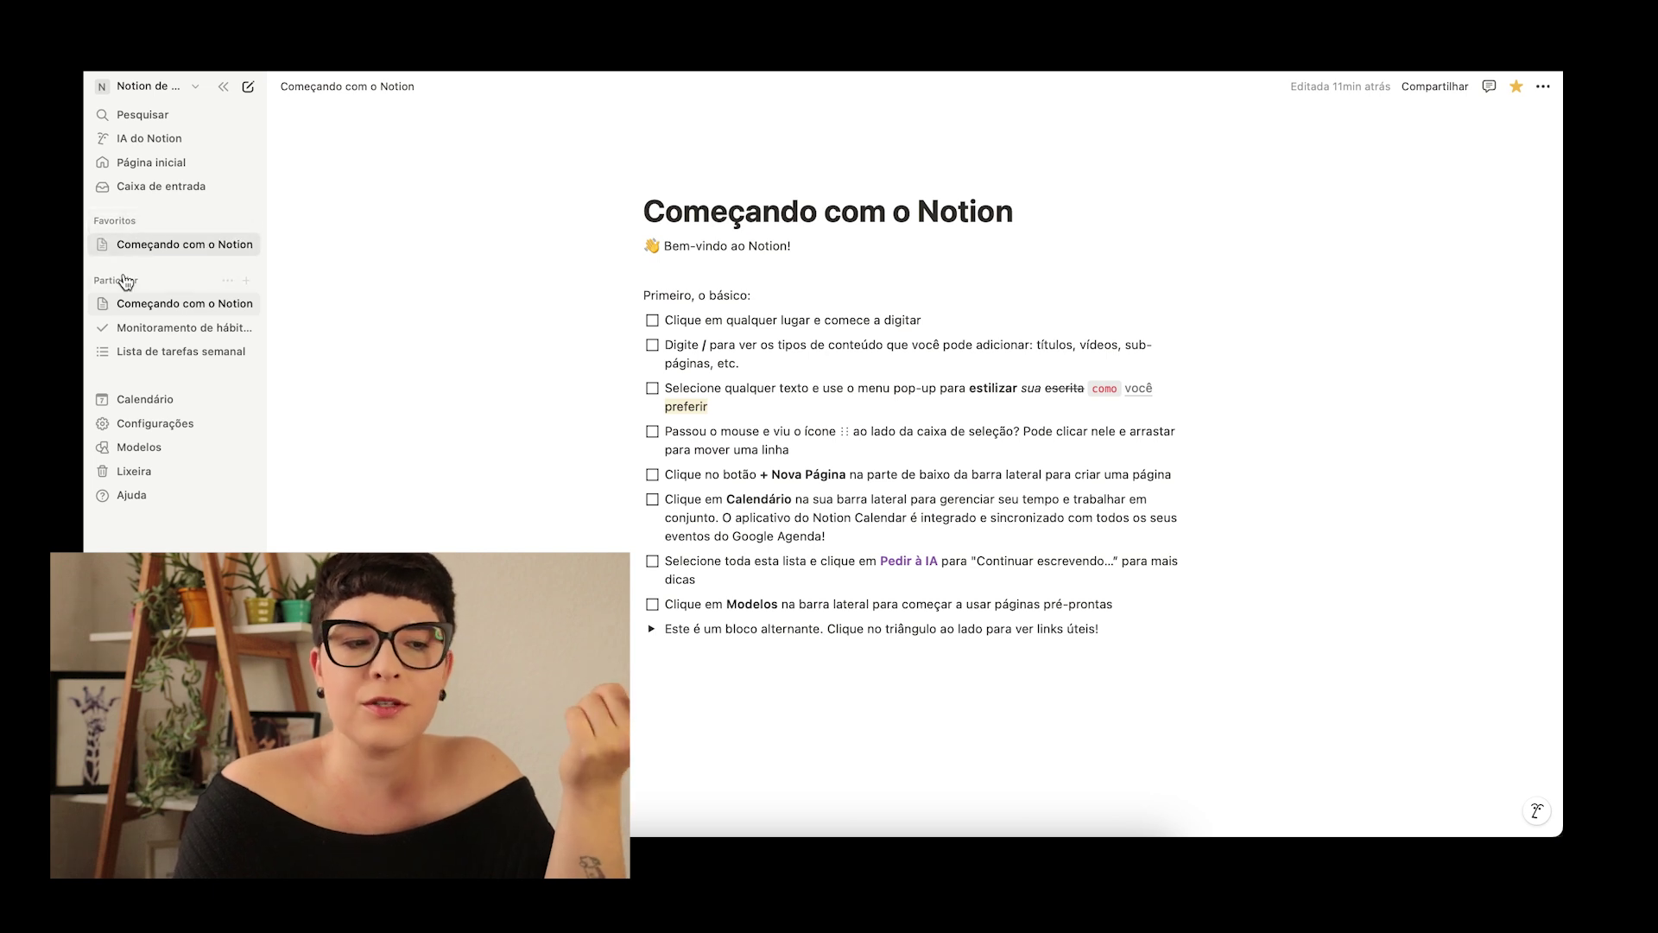
left_click(1515, 86)
Step: Try the Serifada font on the page and return it to Padrão
left_click(1543, 86)
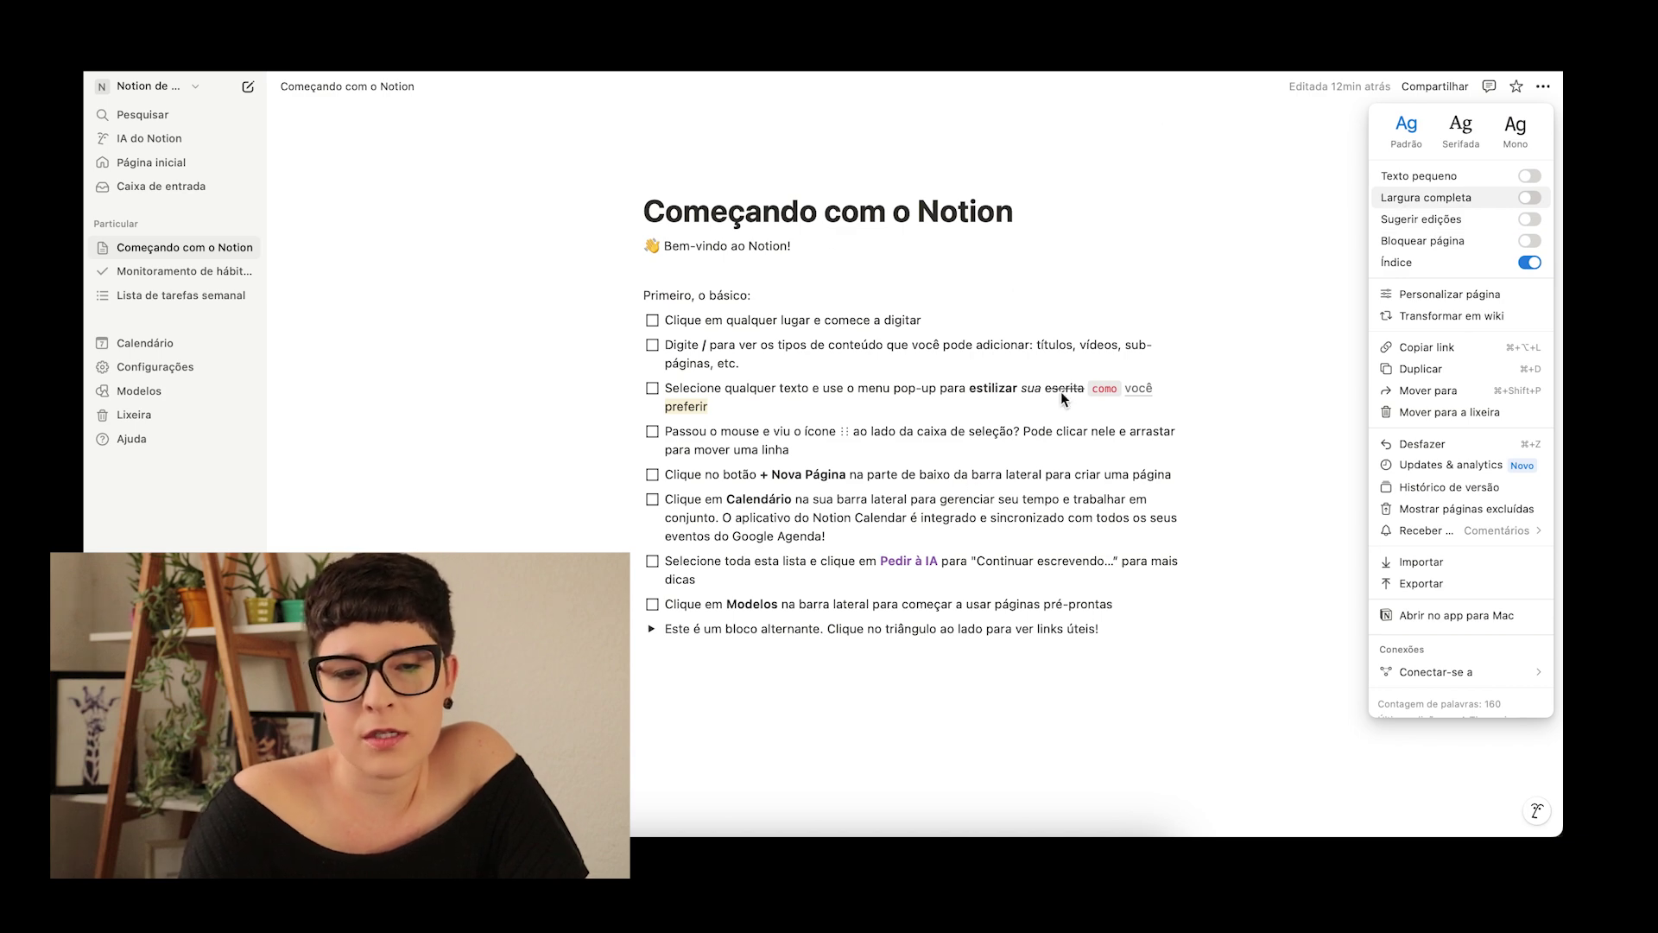
left_click(1500, 132)
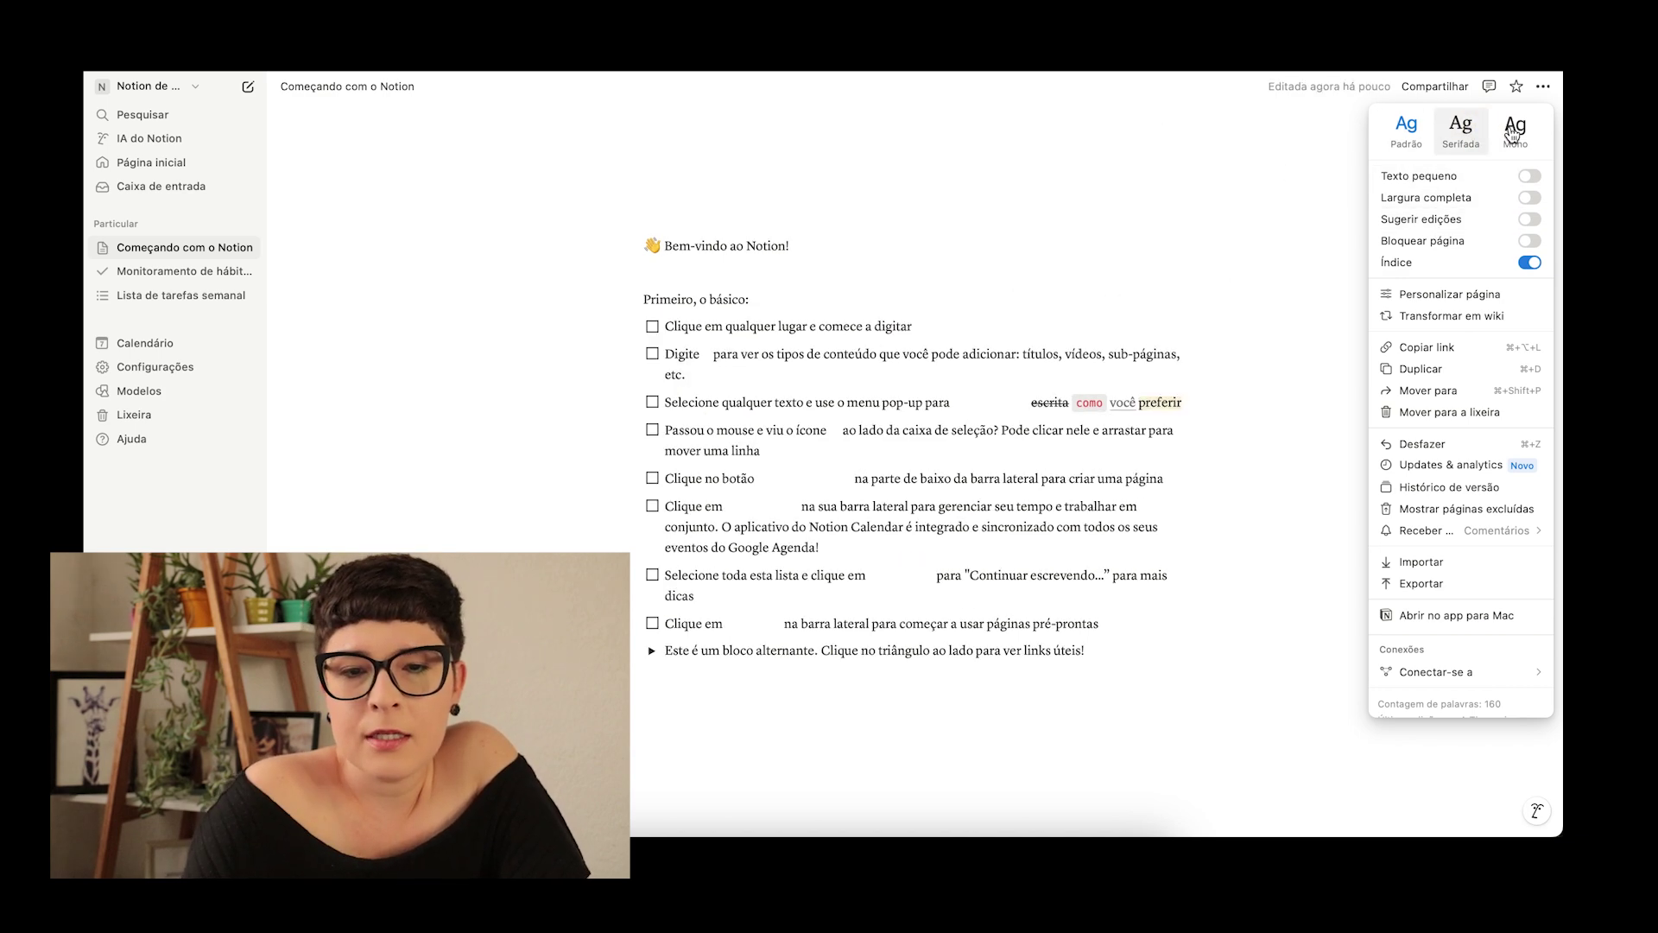
left_click(1407, 134)
Step: Try the small text and full width options on the page and turn both off again
left_click(1530, 176)
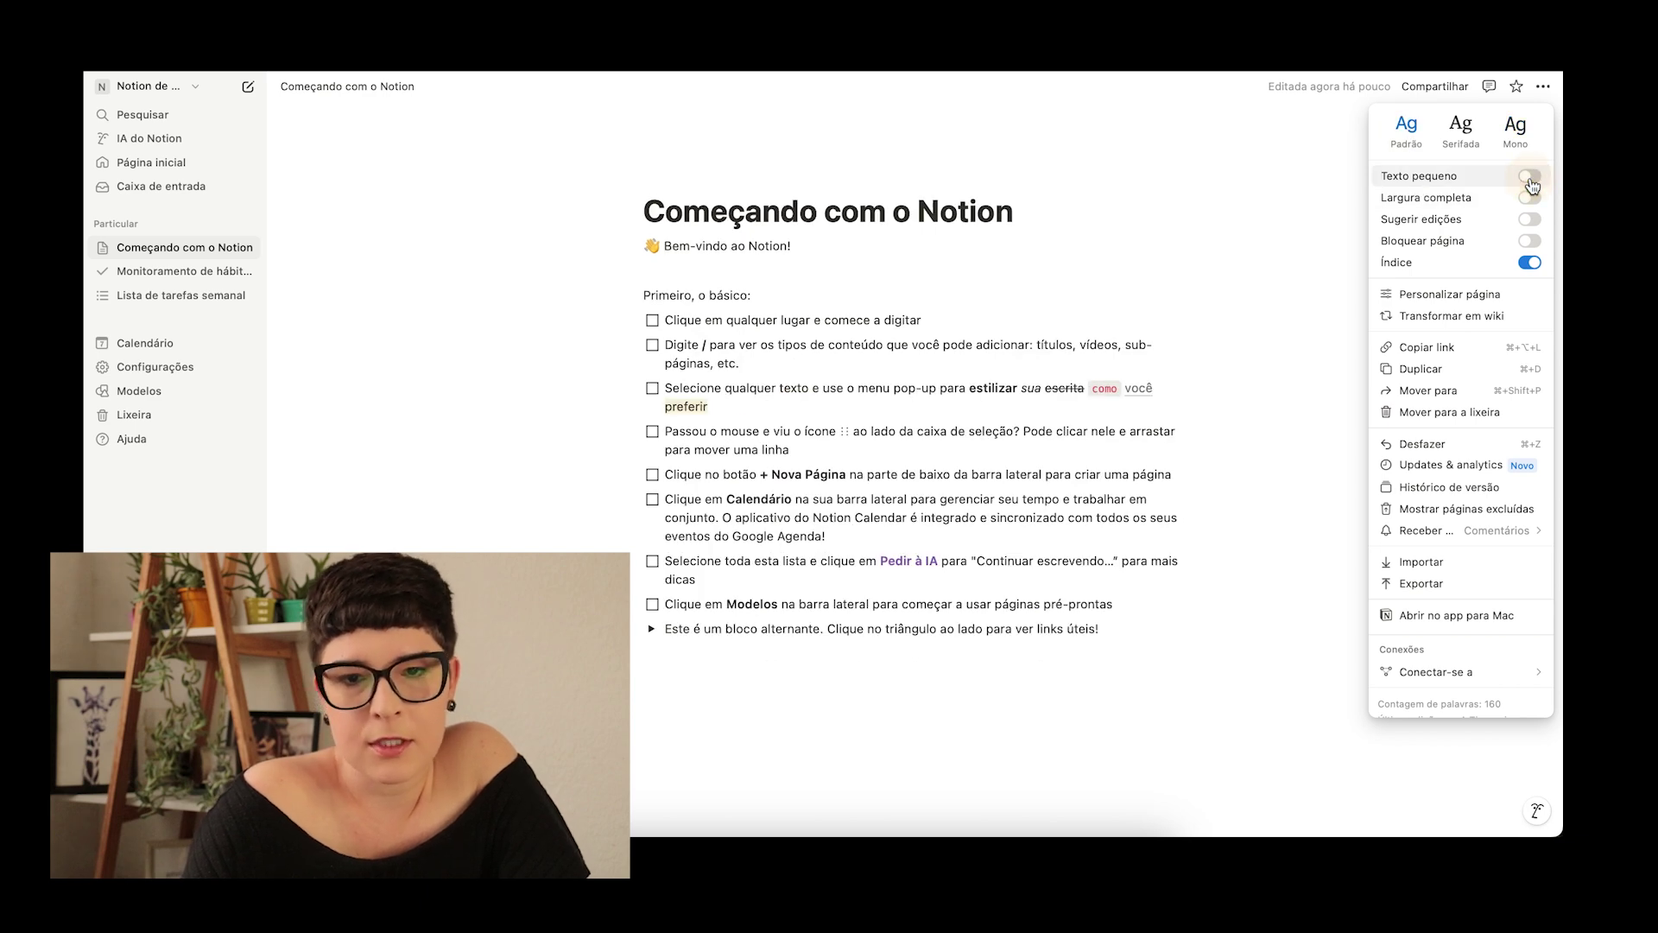
left_click(1530, 177)
left_click(1530, 198)
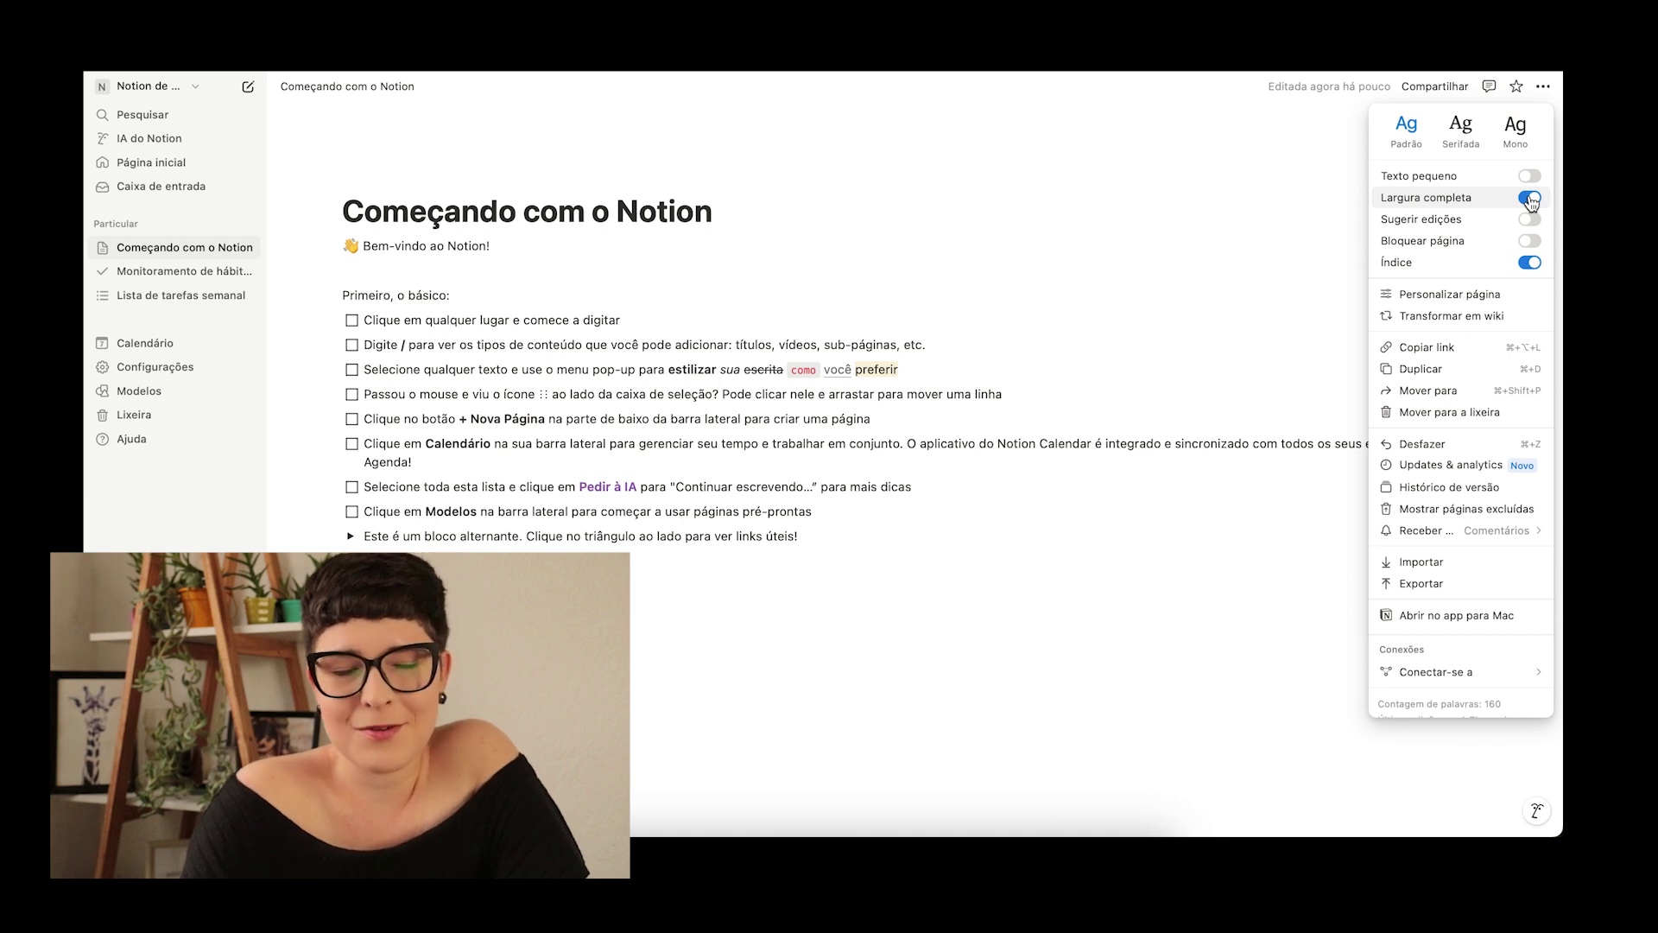
left_click(1530, 198)
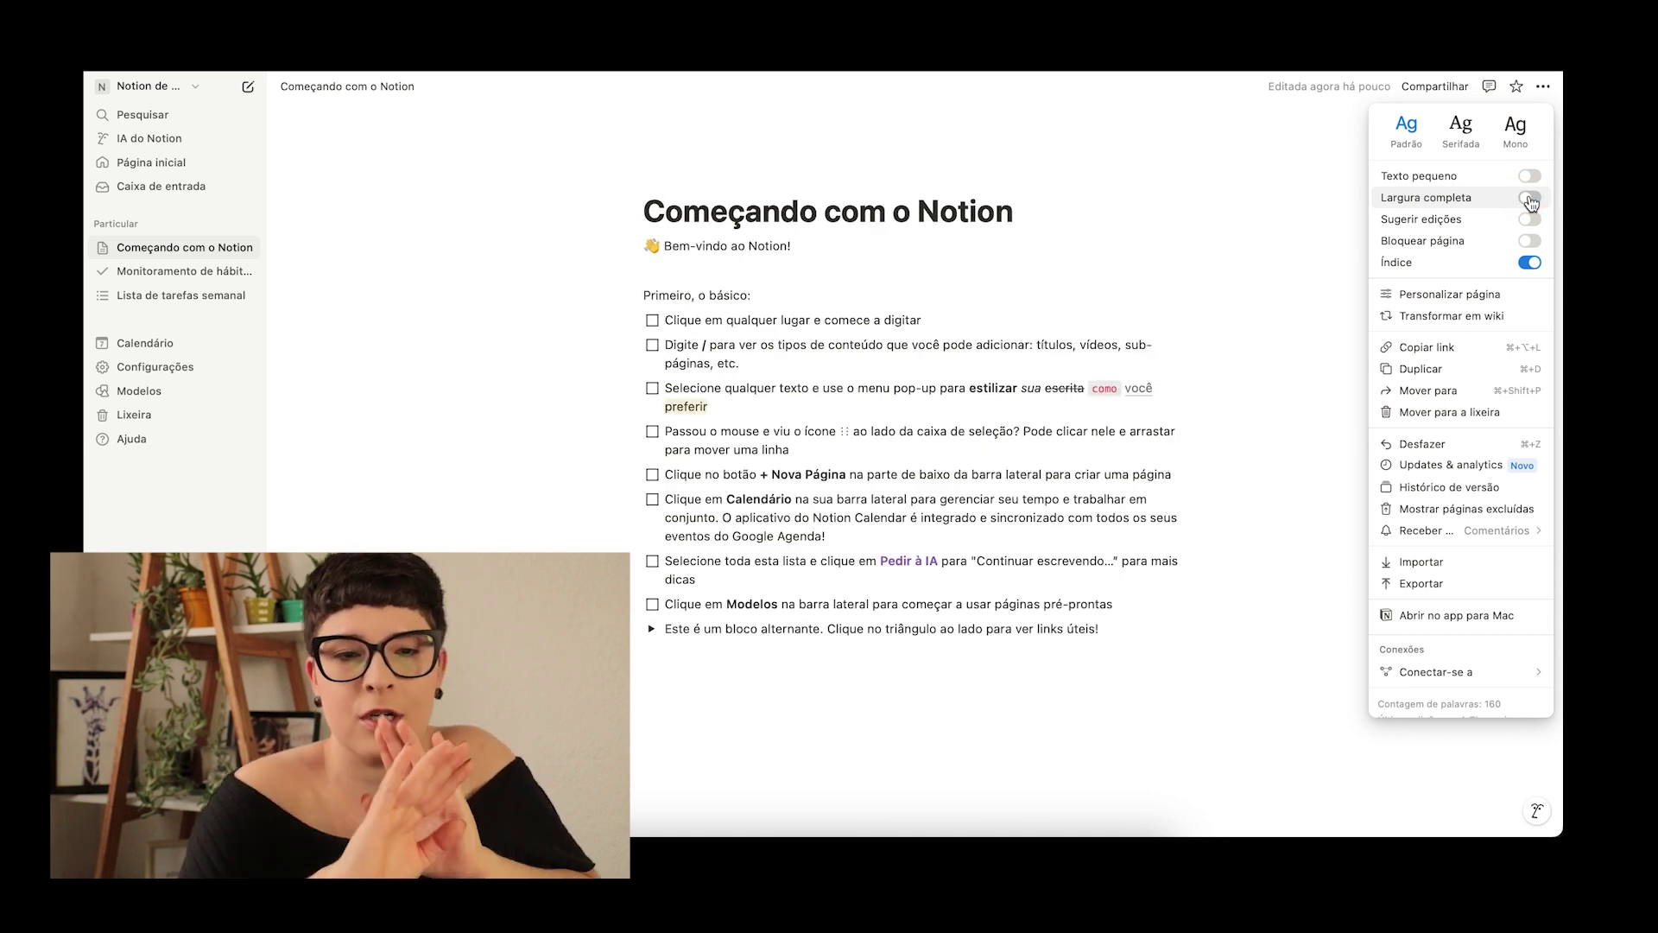
Step: Turn on suggesting edits for the page Começando com o Notion
left_click(1529, 221)
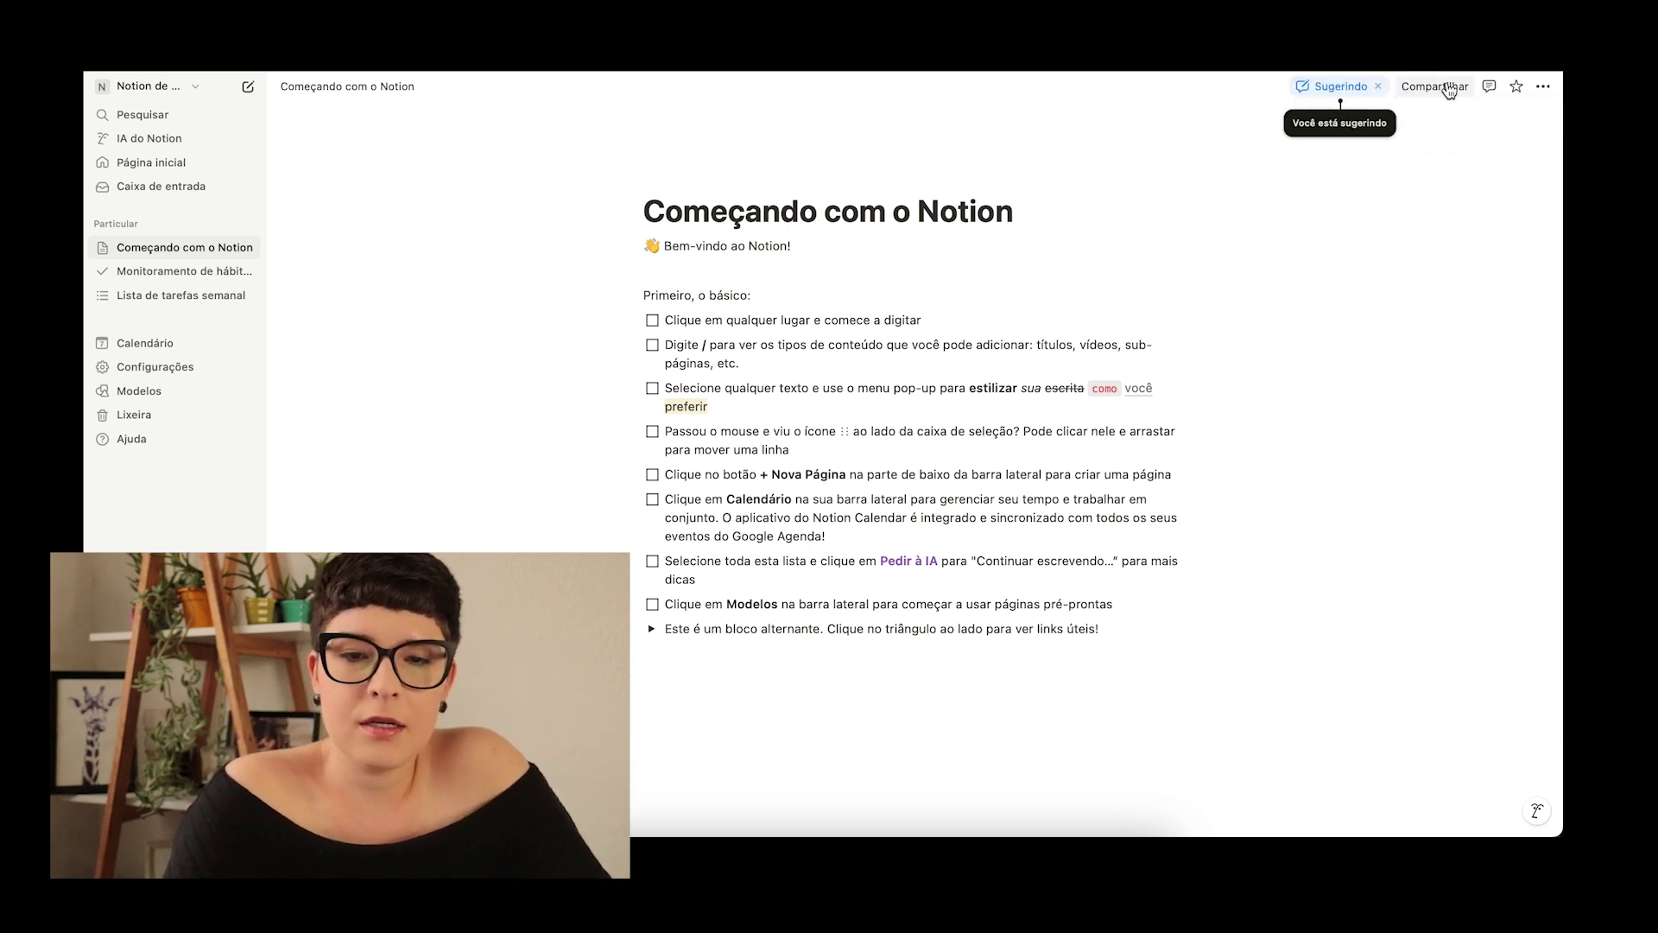
Step: Turn off suggesting edits for the page Começando com o Notion
left_click(1542, 89)
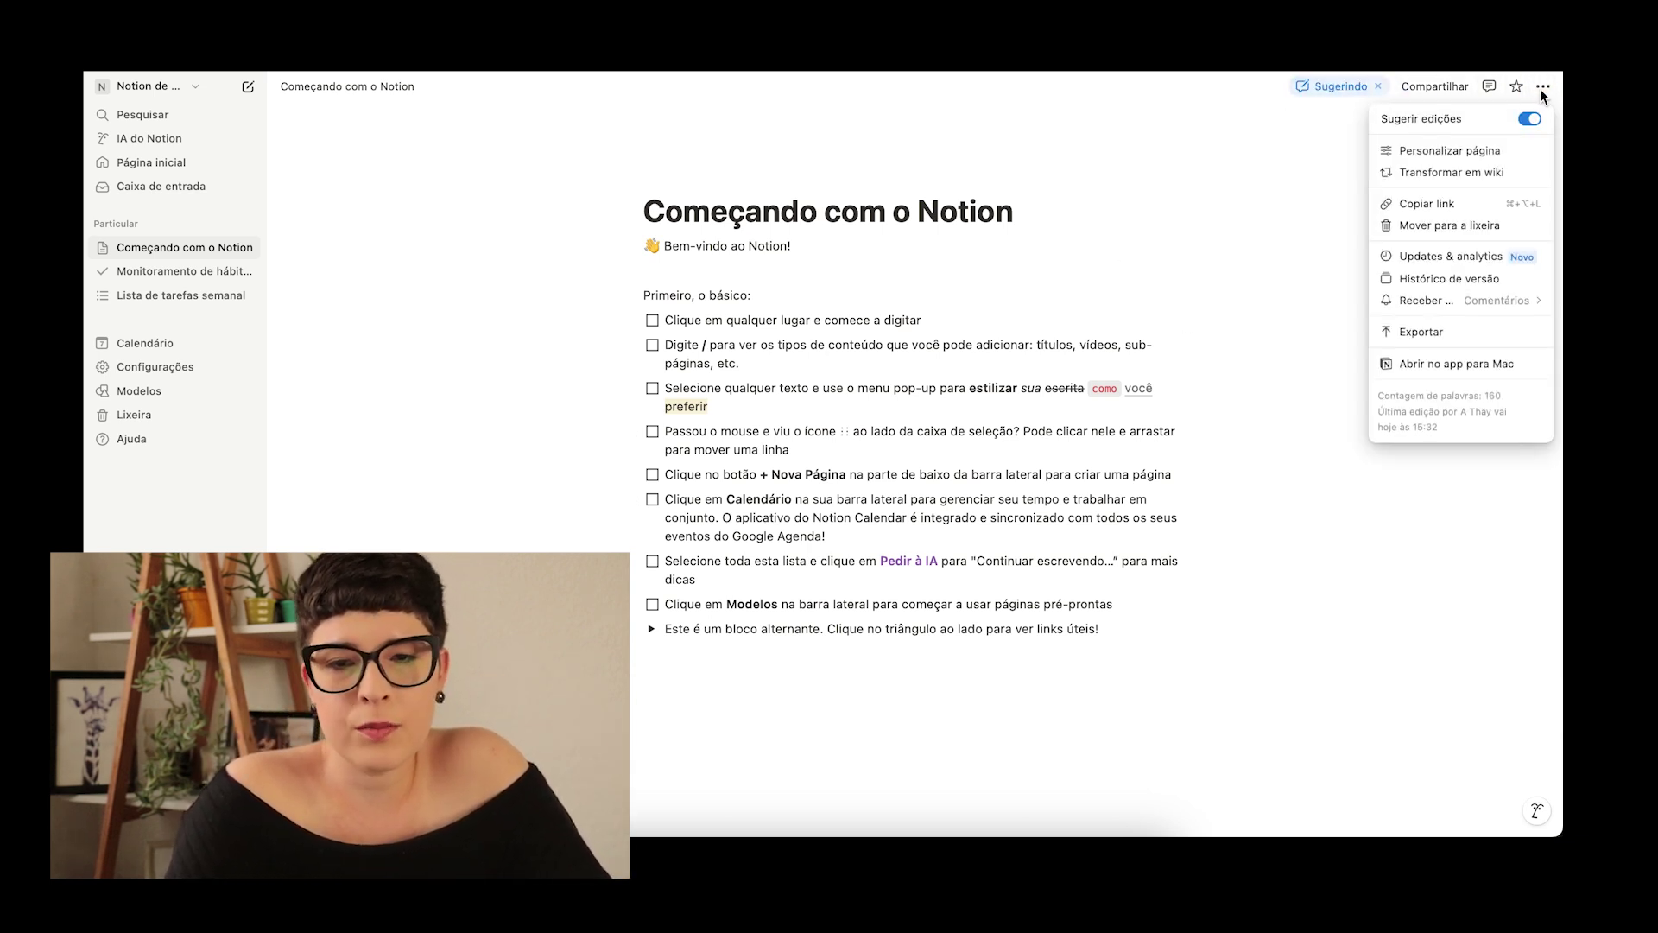
left_click(1345, 76)
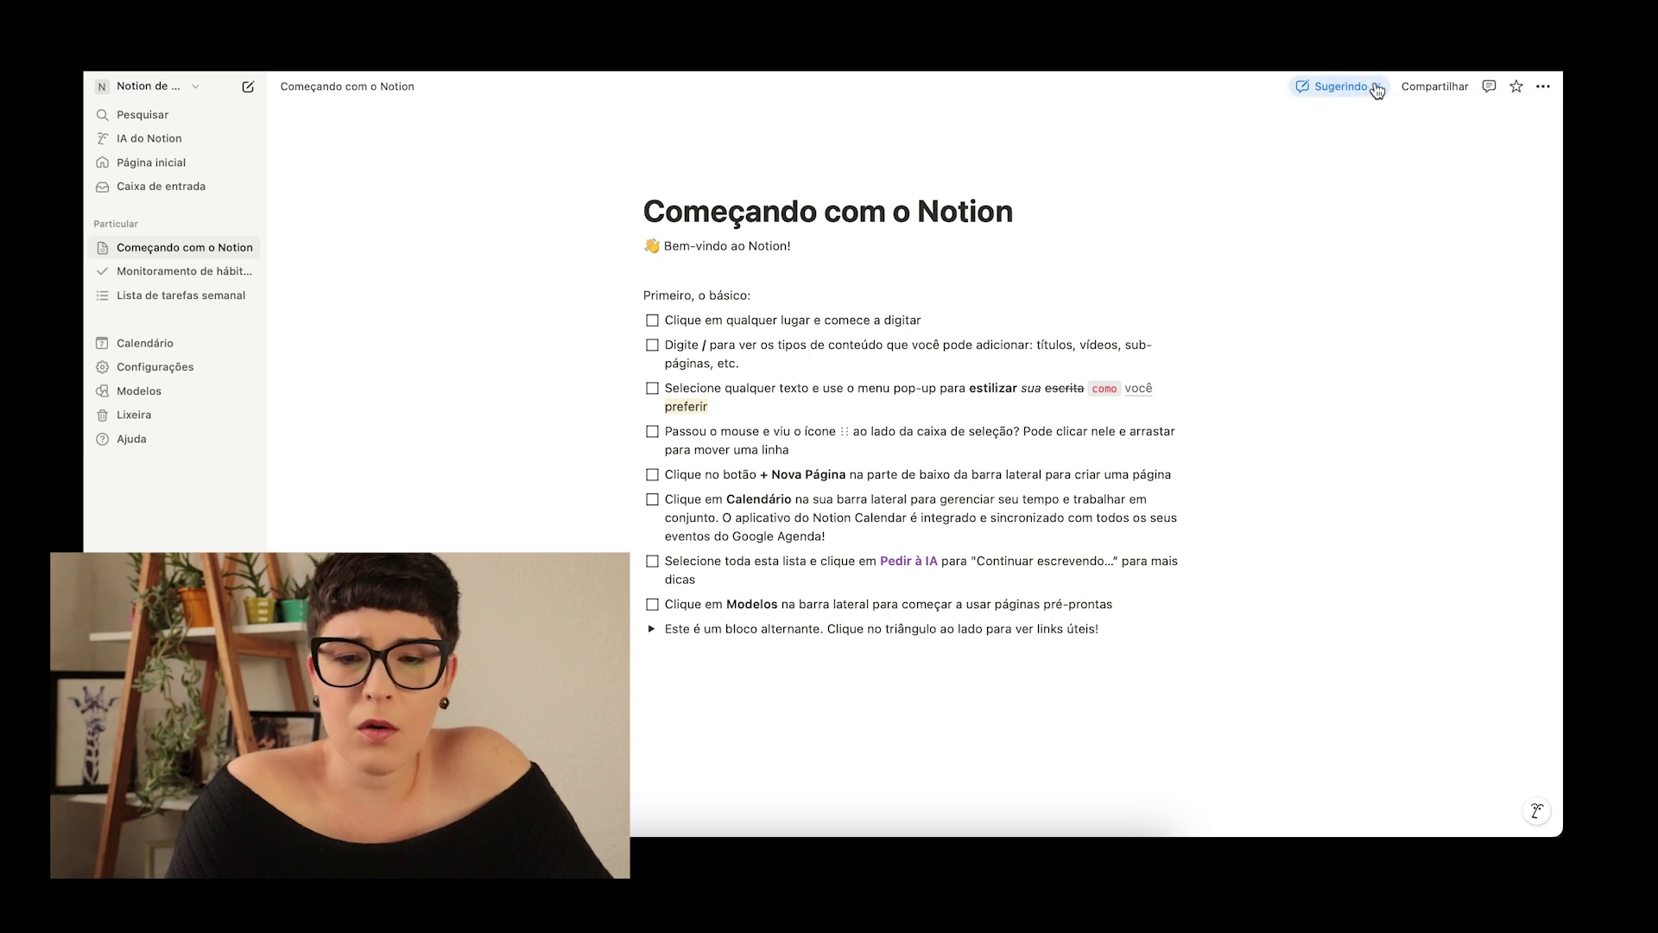
left_click(1377, 87)
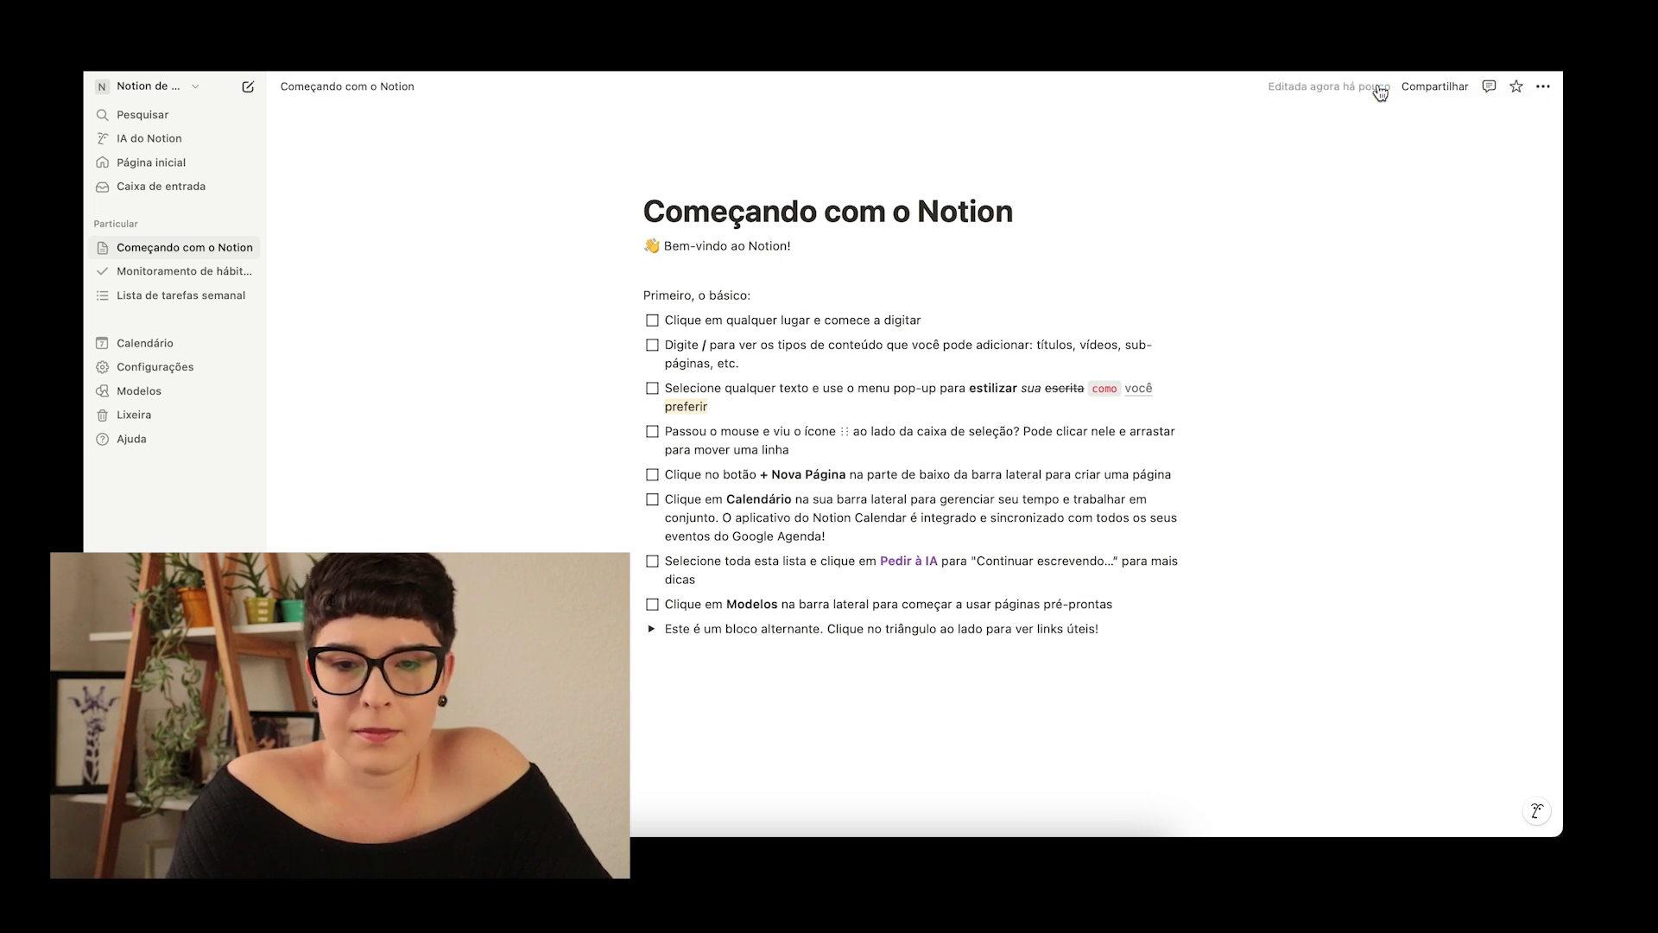
Step: Examine the view customization options for the page's discussions, internal links and comments
left_click(1543, 86)
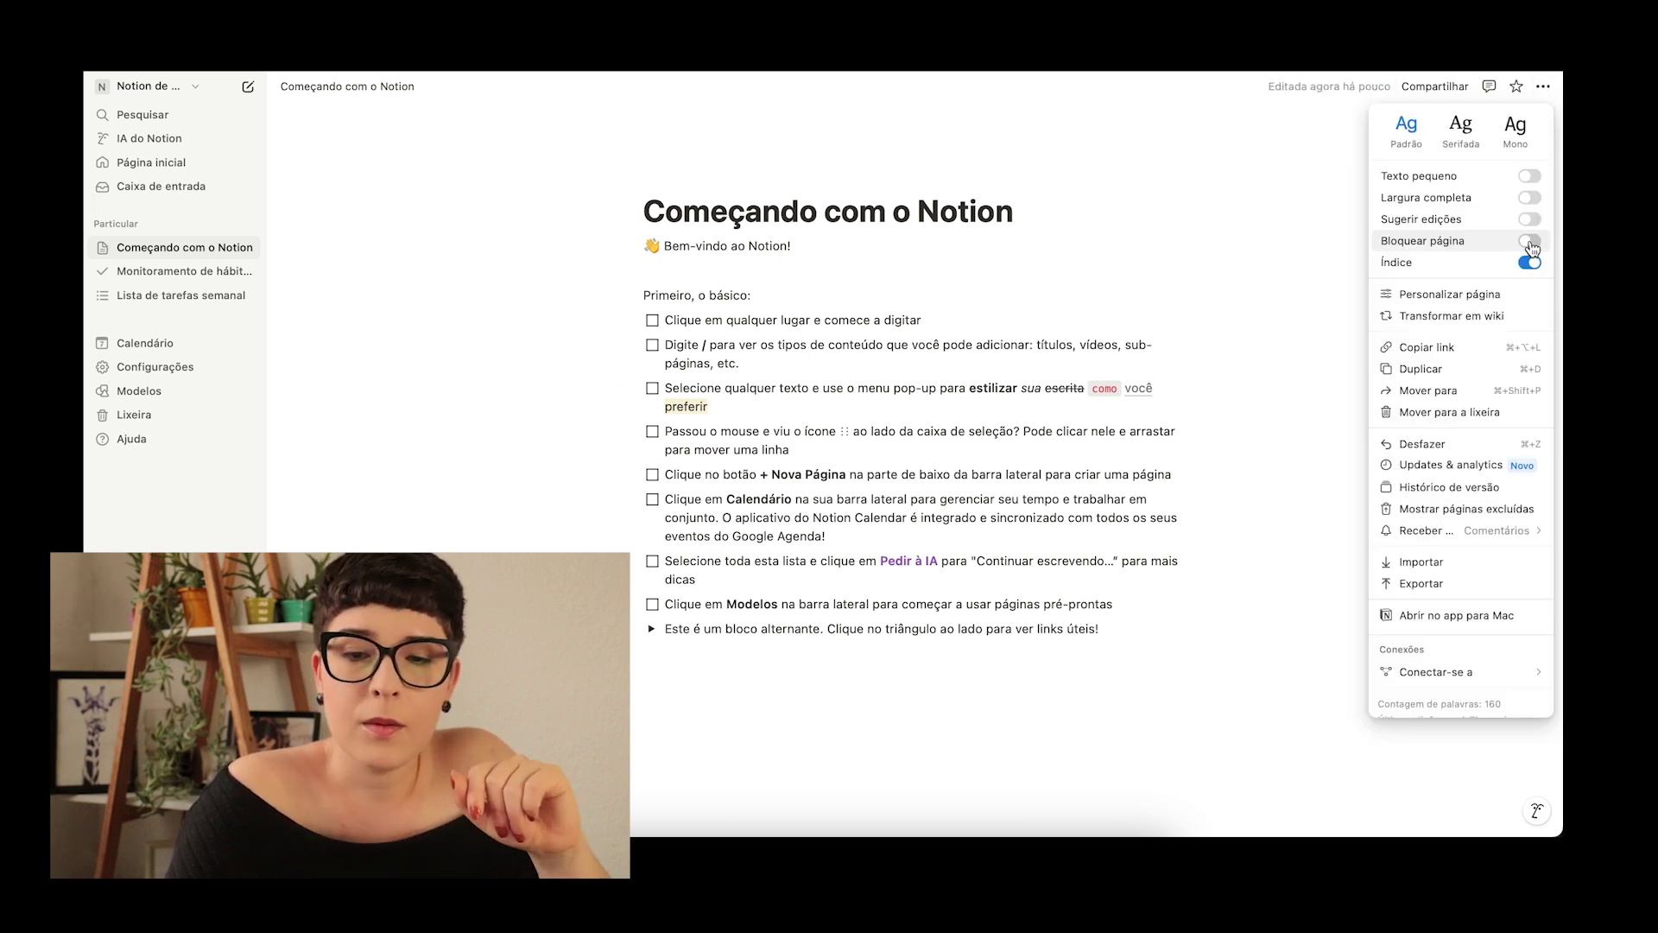
left_click(1475, 296)
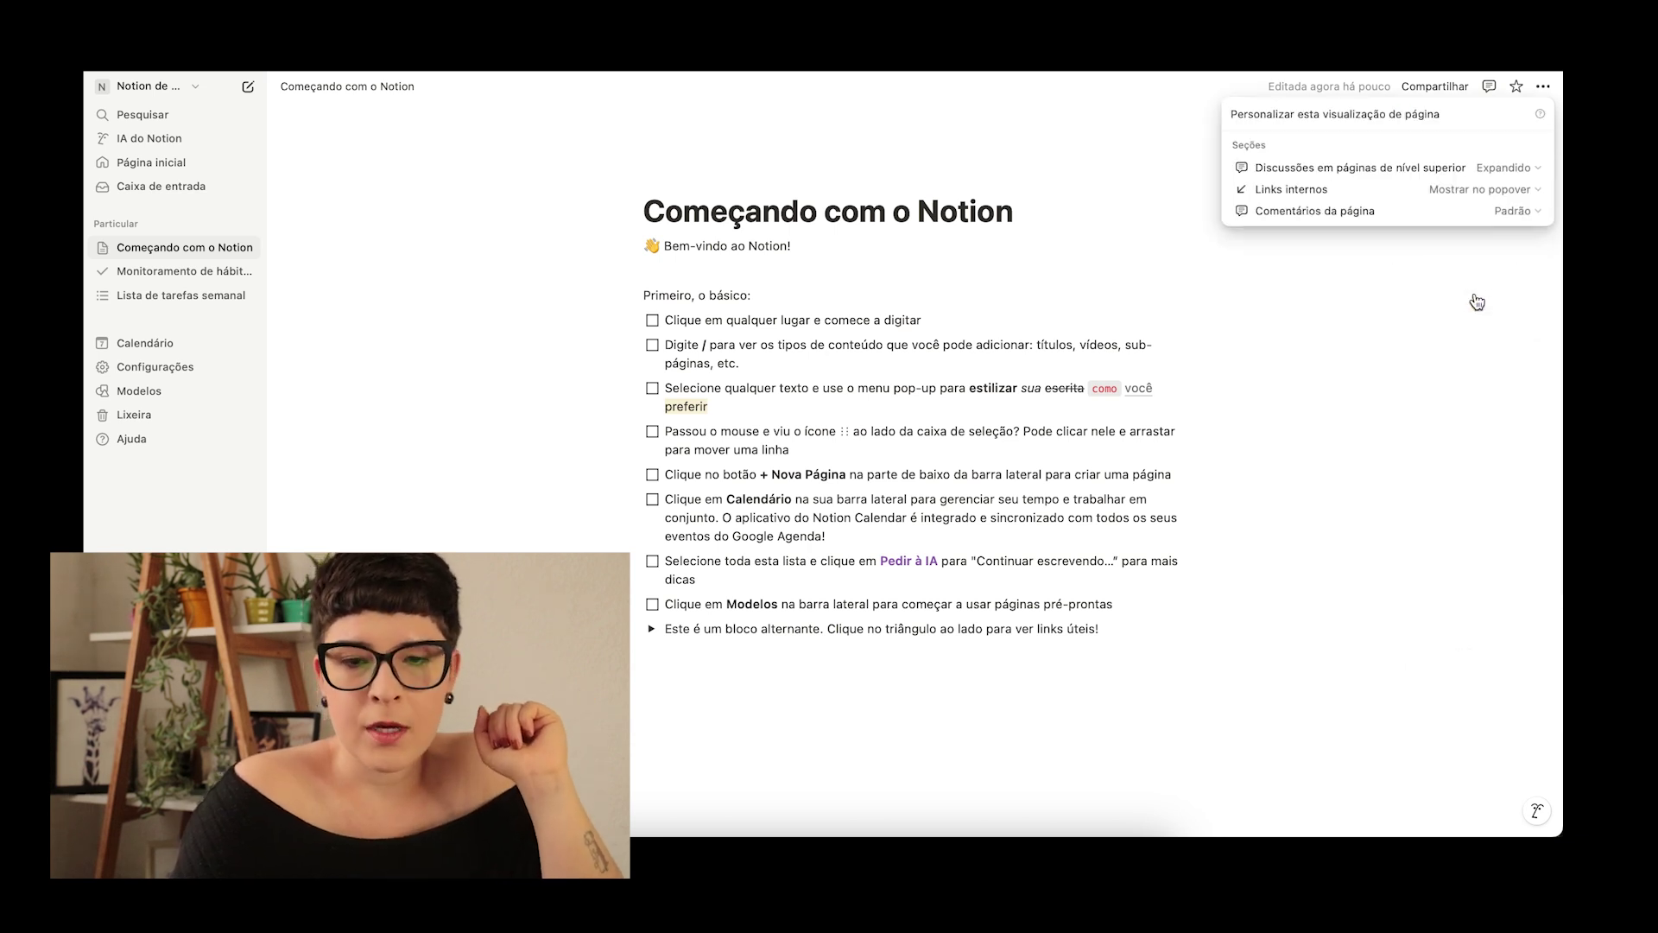
left_click(1546, 87)
Step: Examine the remaining page options, including notifications and the list of apps the page can connect to
left_click(1546, 87)
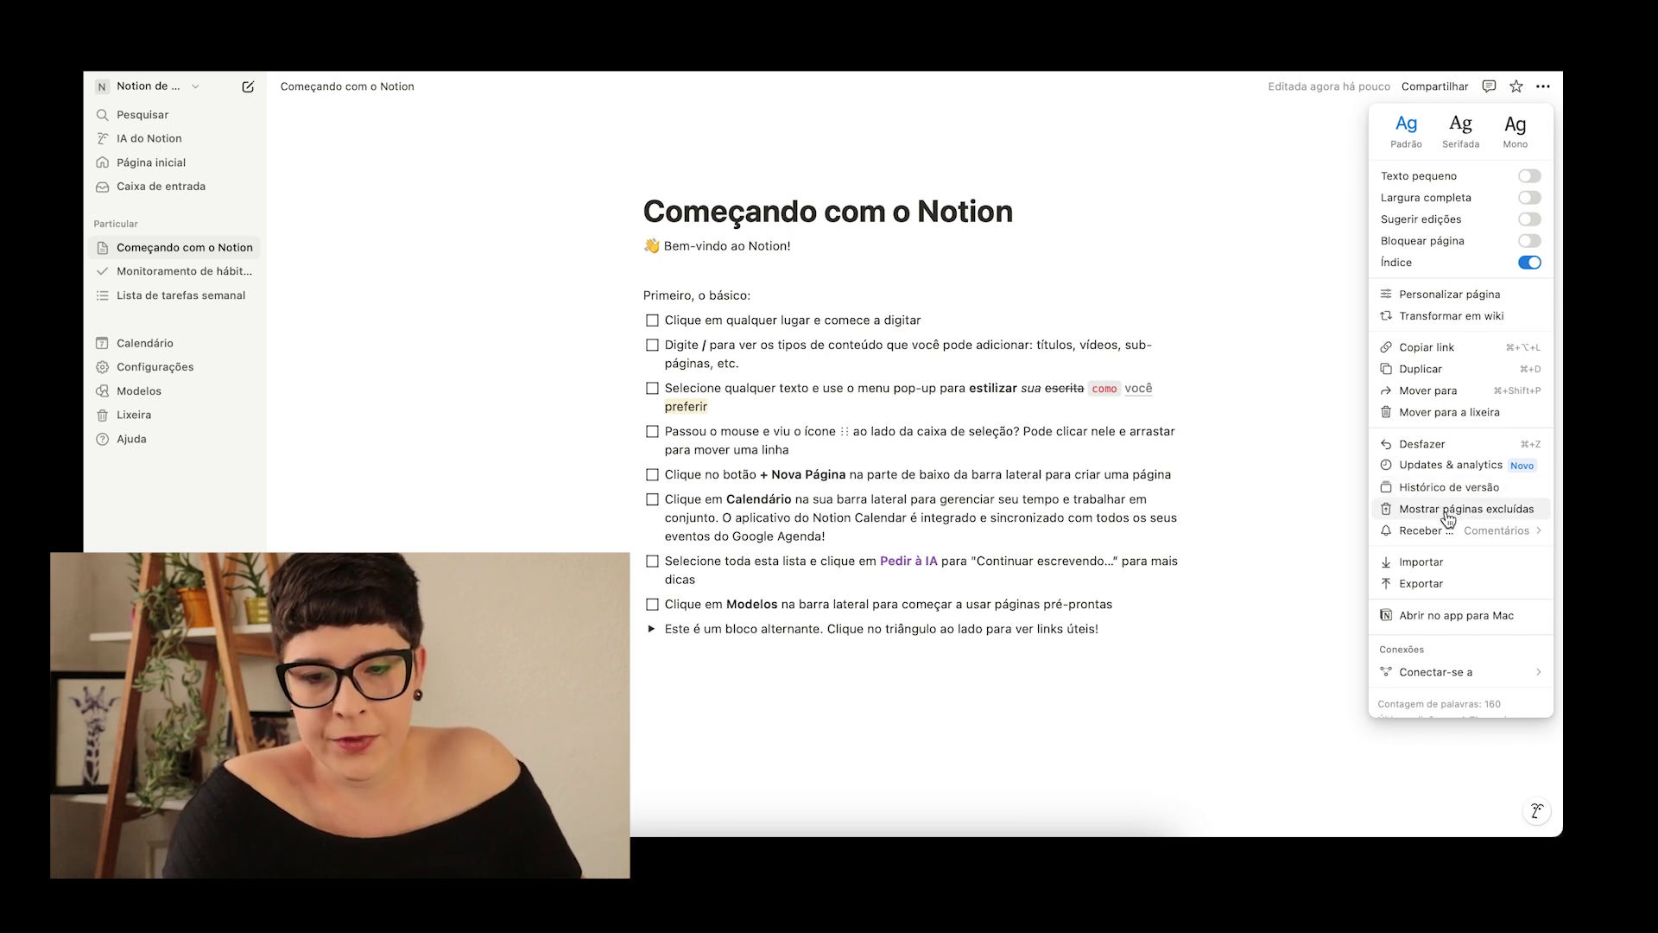
mouse_move(1382, 536)
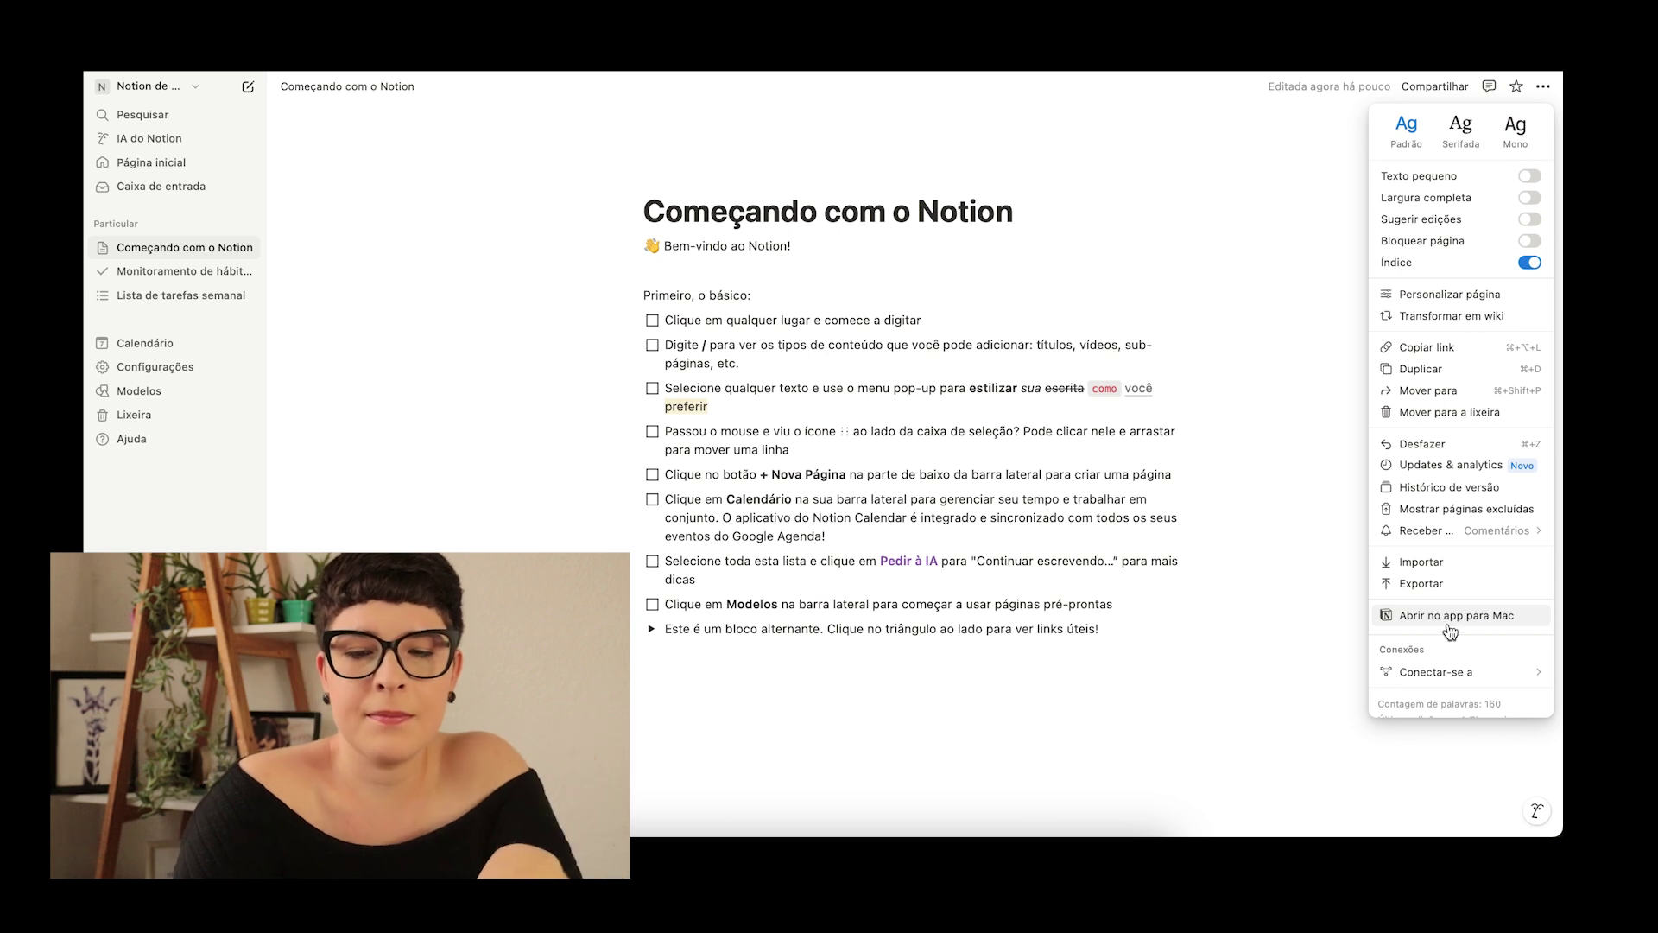
mouse_move(1435, 678)
scroll(1324, 684, "down", 5)
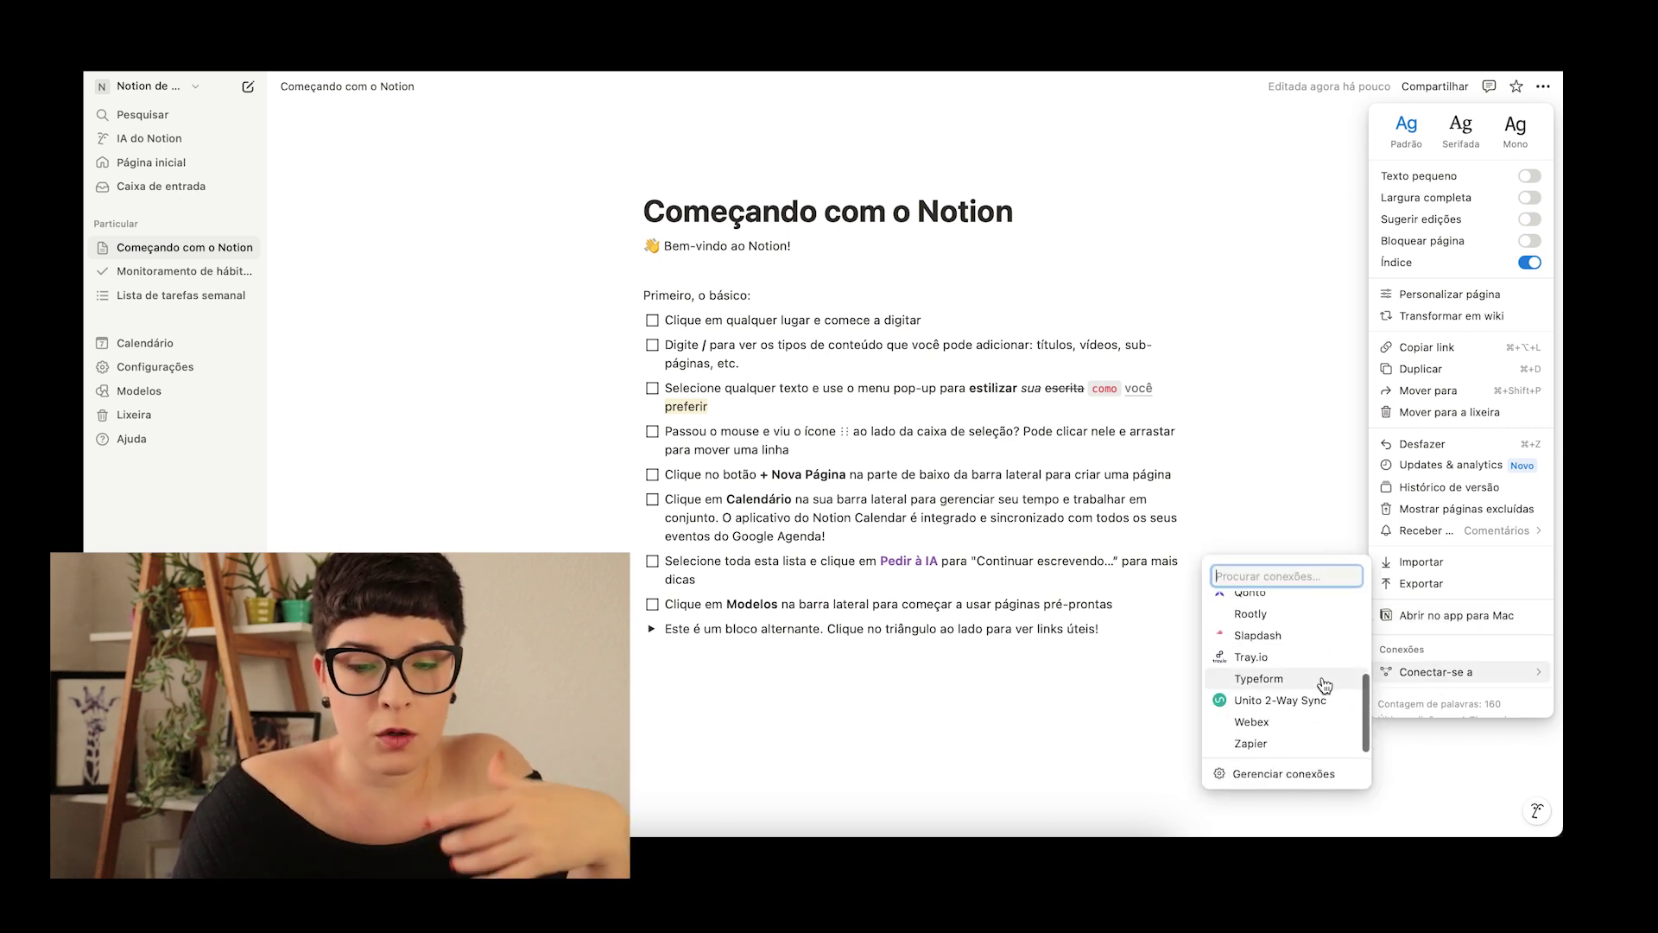
scroll(1325, 685, "up", 5)
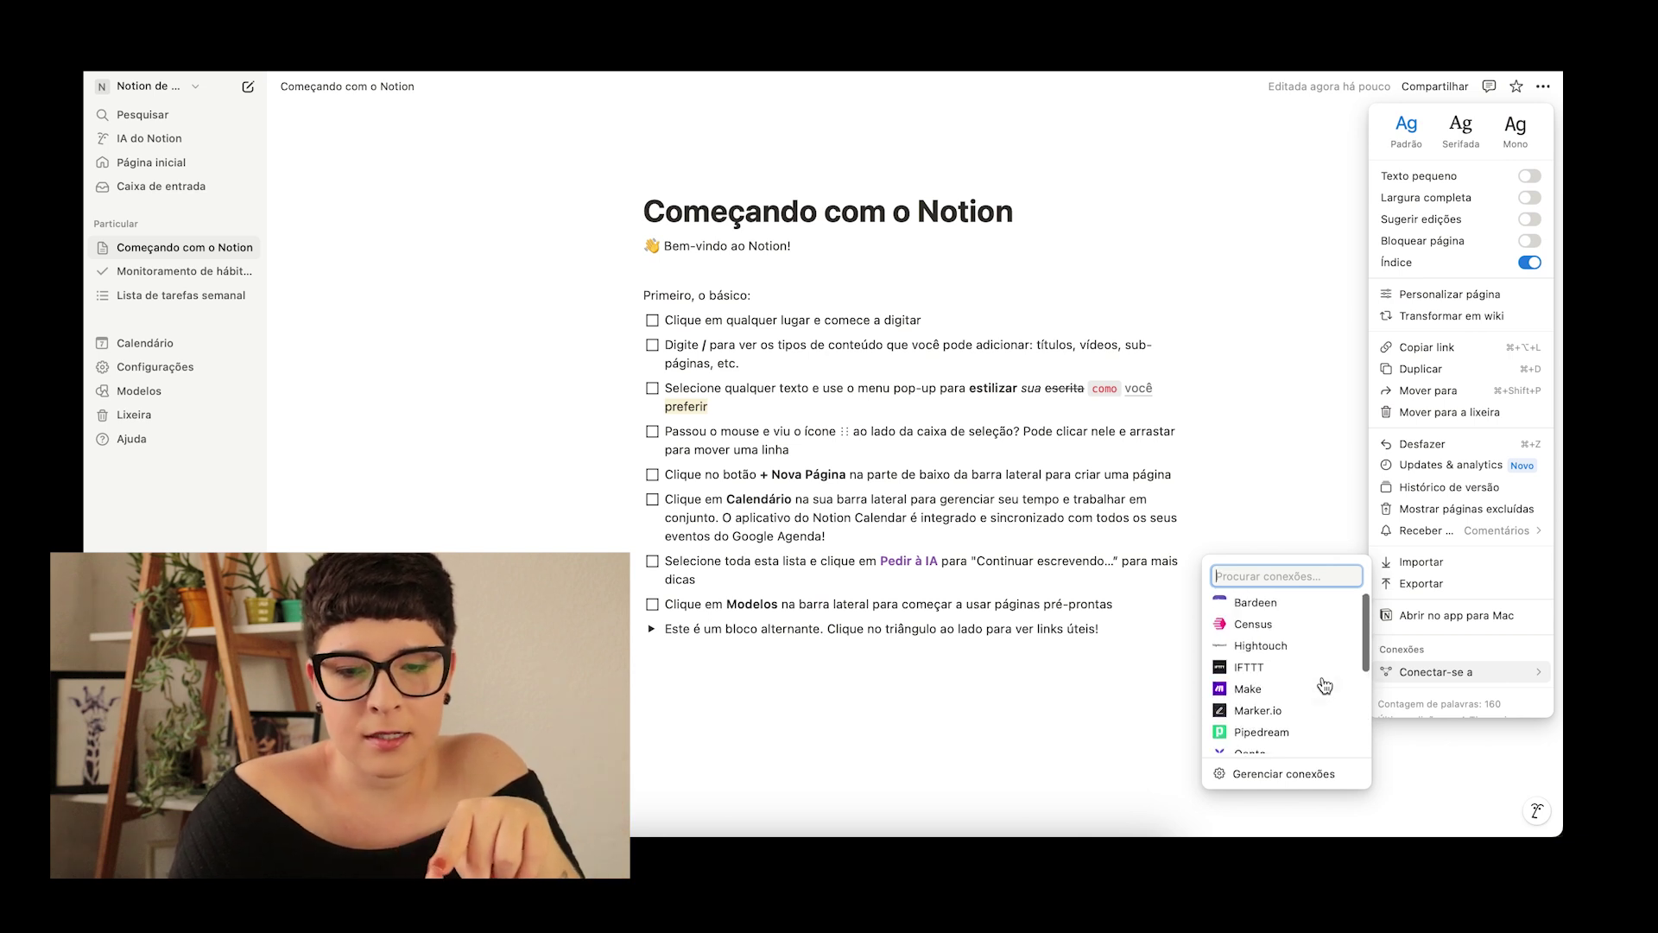
left_click(1276, 519)
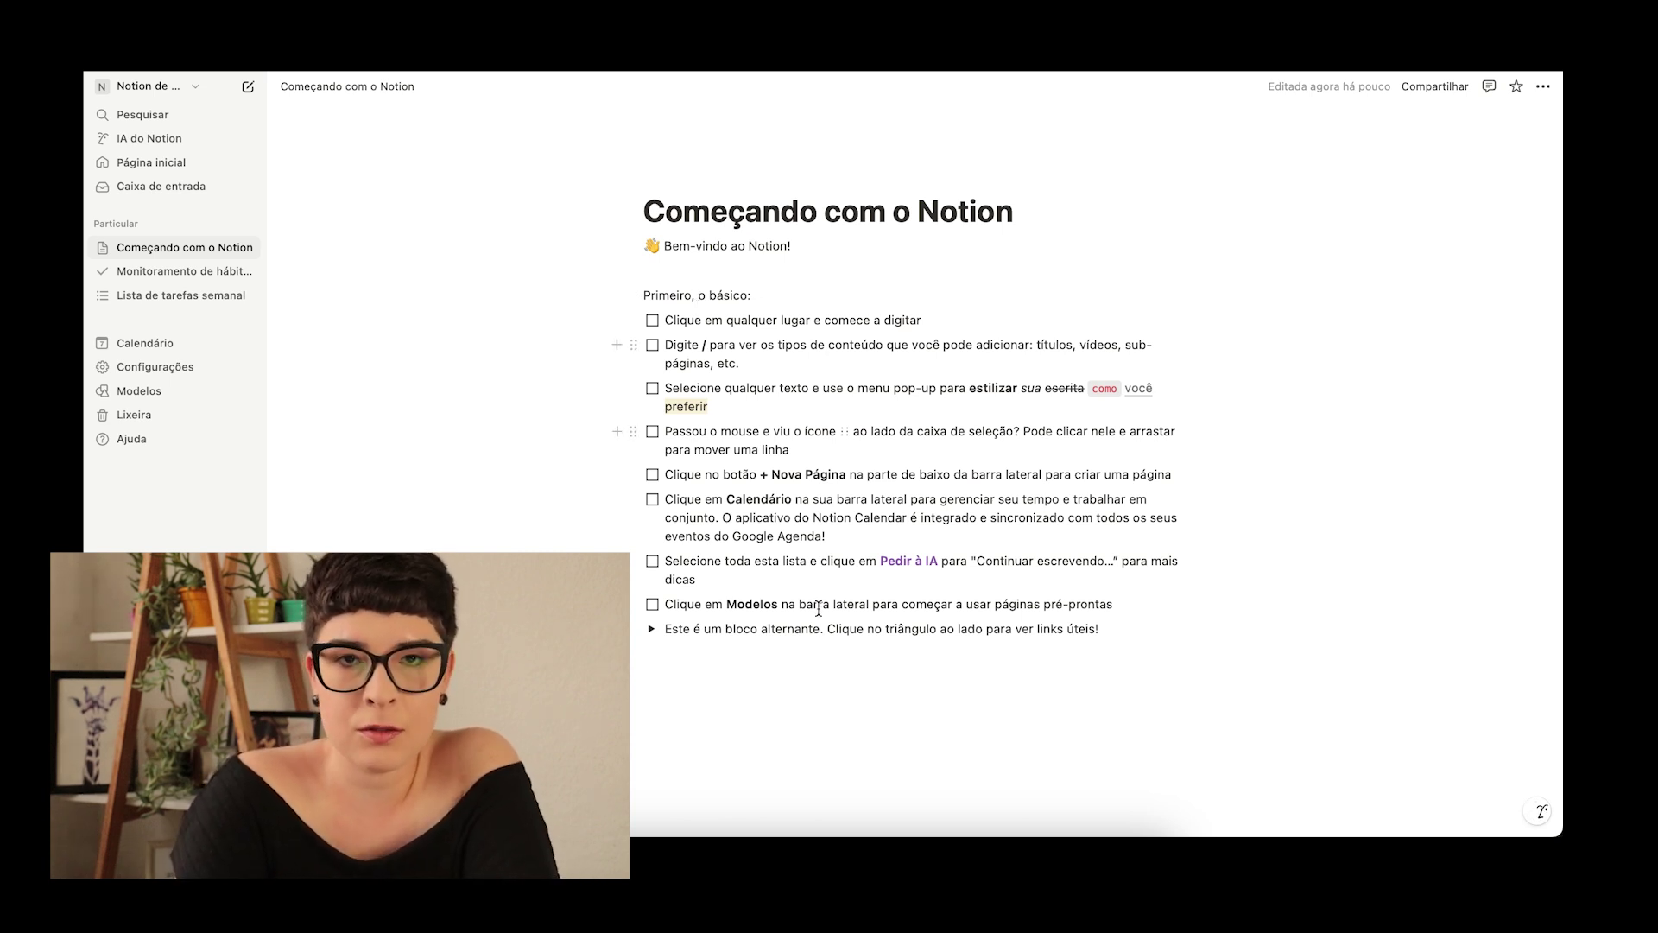
left_click(811, 682)
scroll(812, 687, "down", 1)
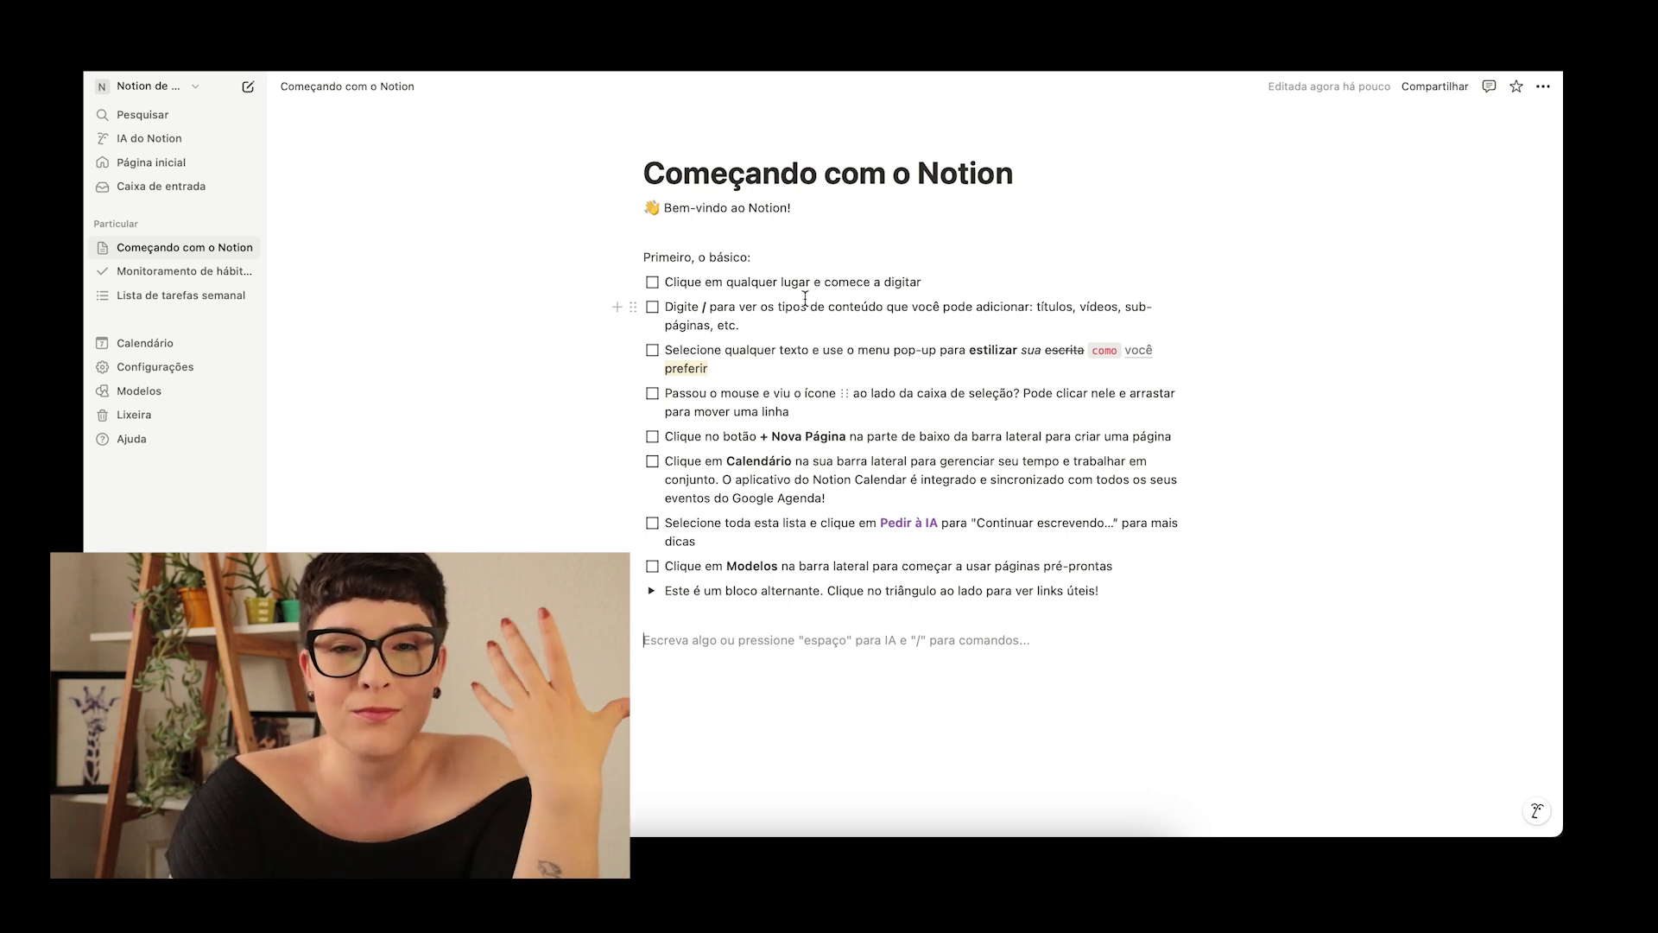
Step: Create a new page in the Particular section and title it Teste 1
left_click(249, 87)
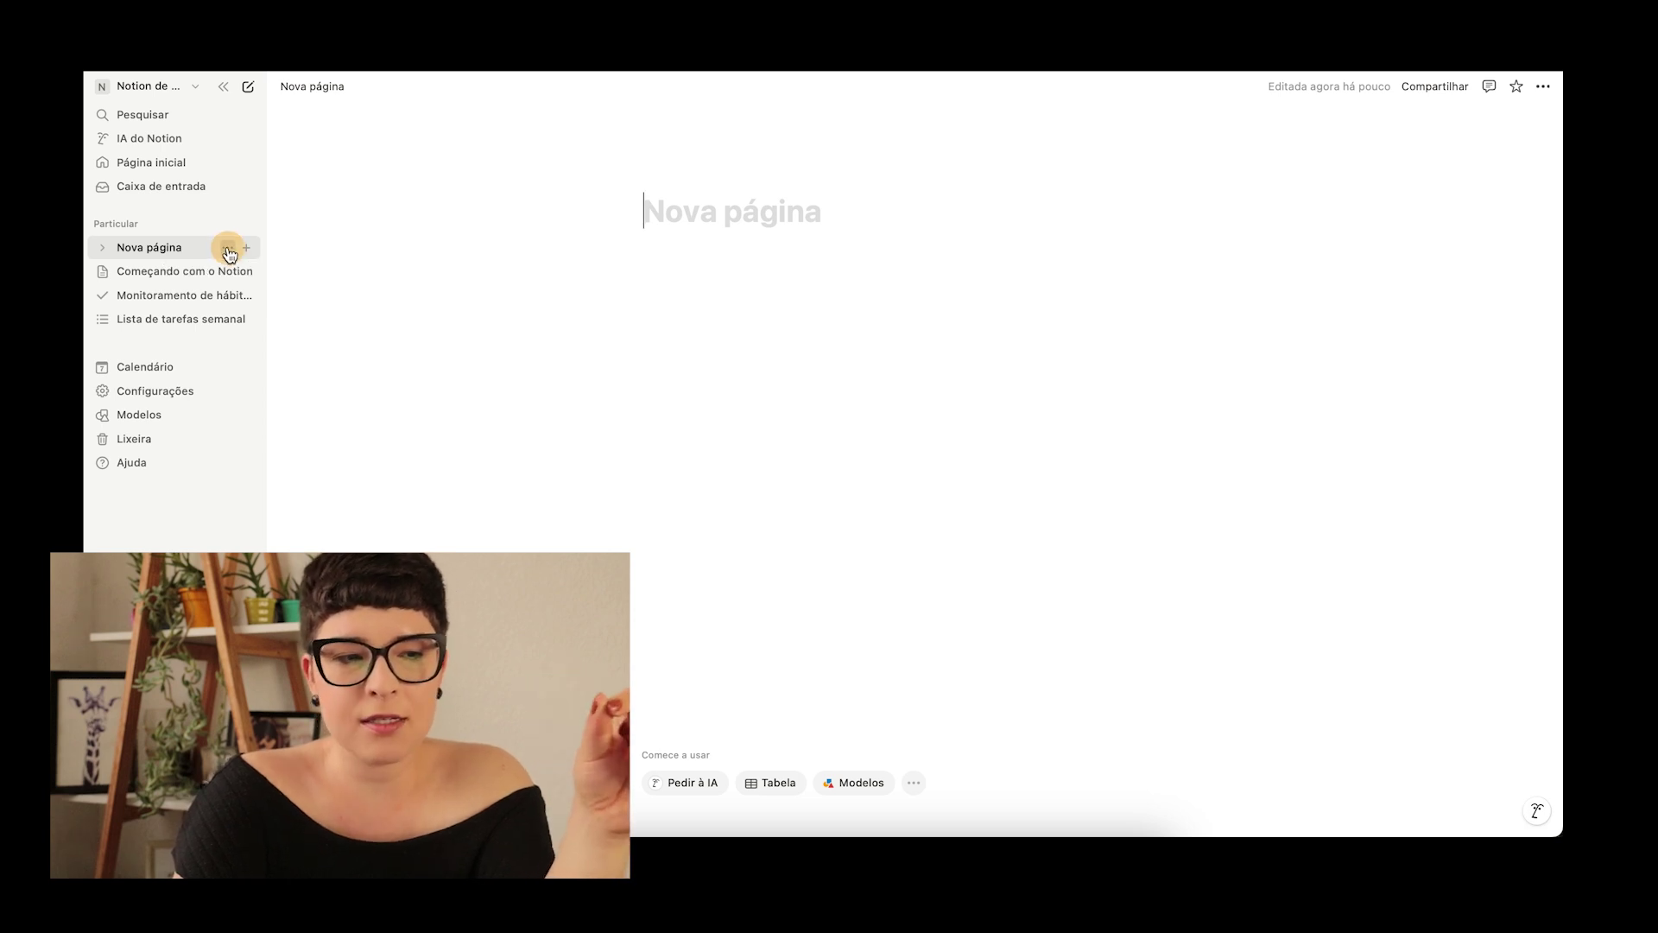
left_click(227, 249)
left_click(230, 223)
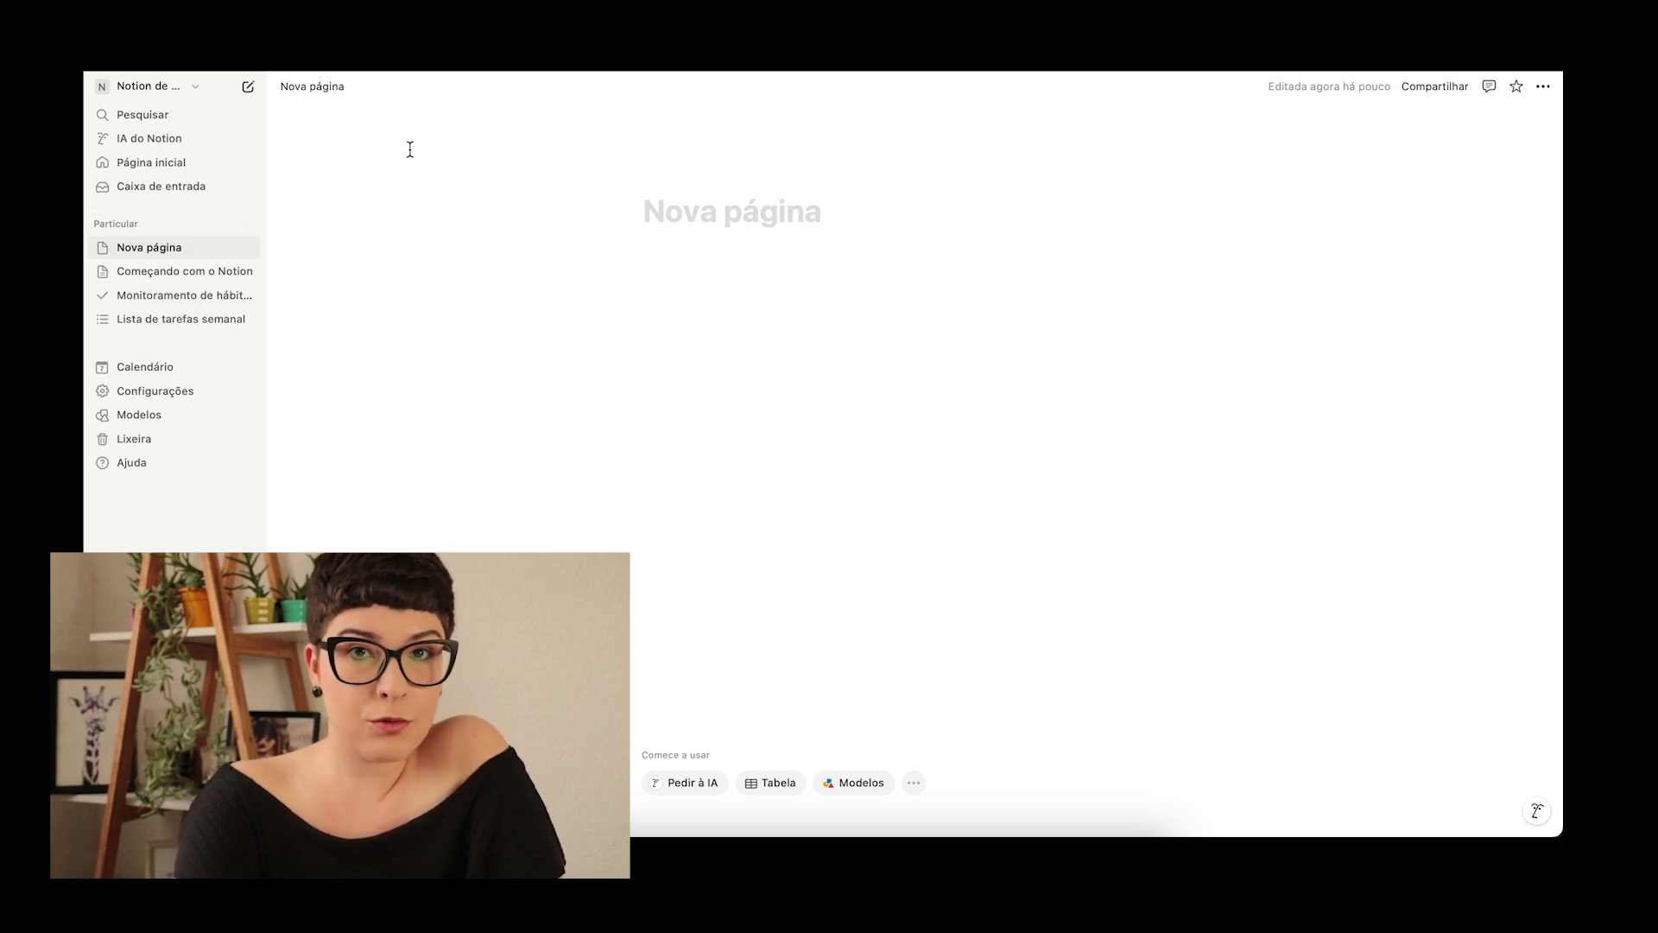
left_click(710, 224)
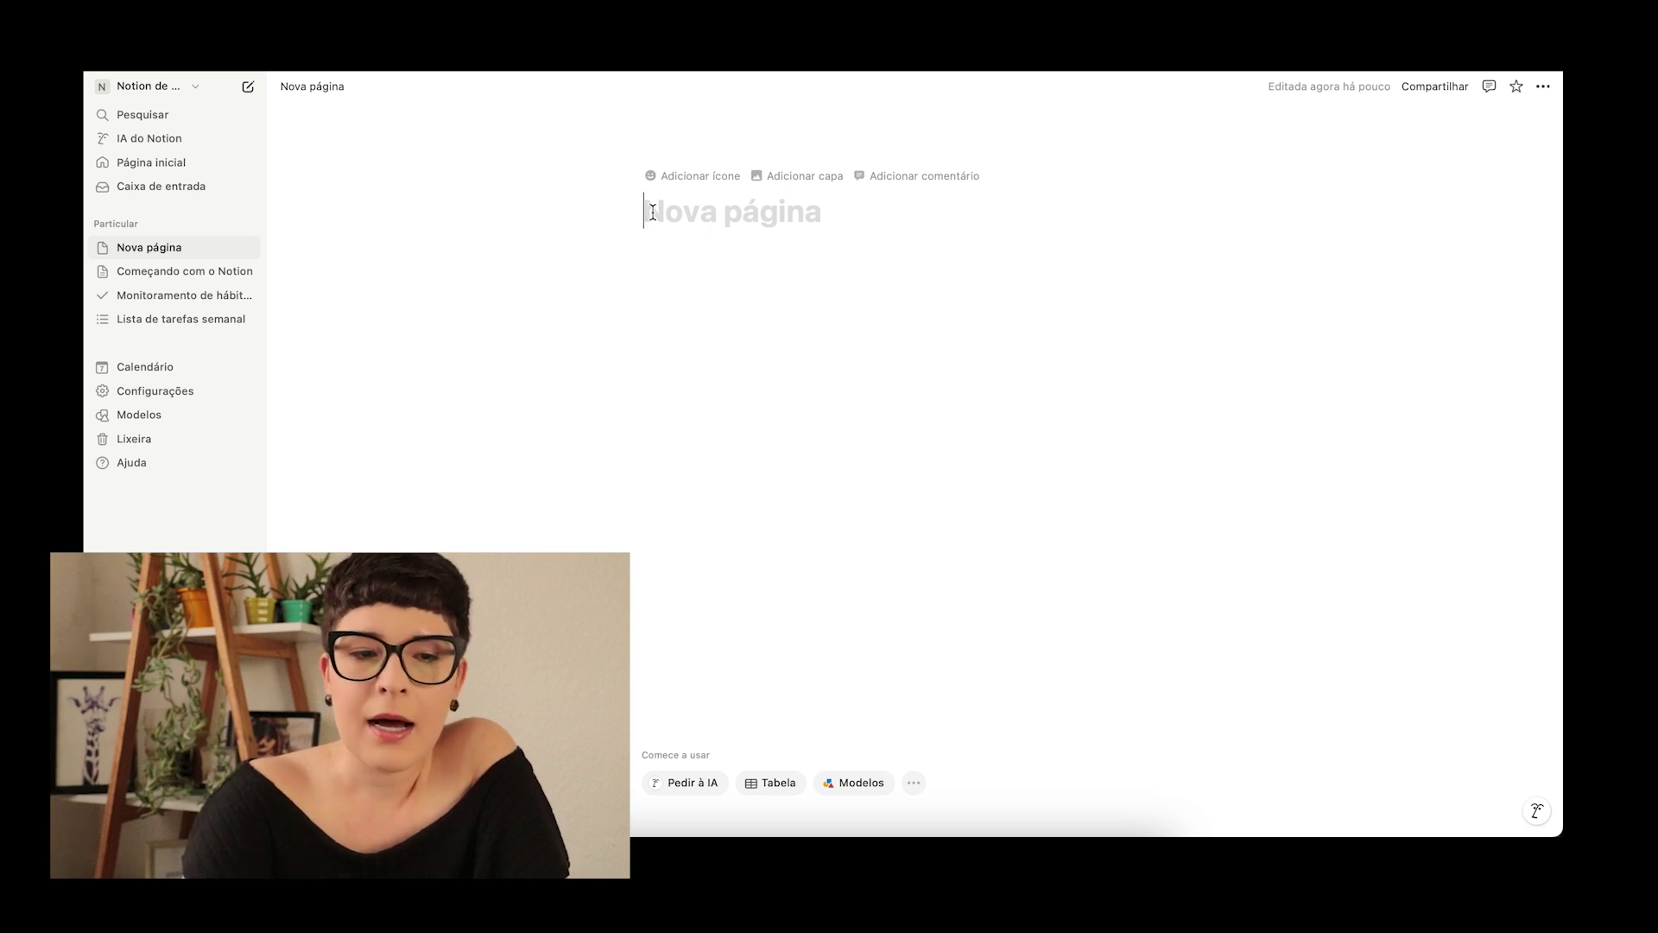
type("Teste 1")
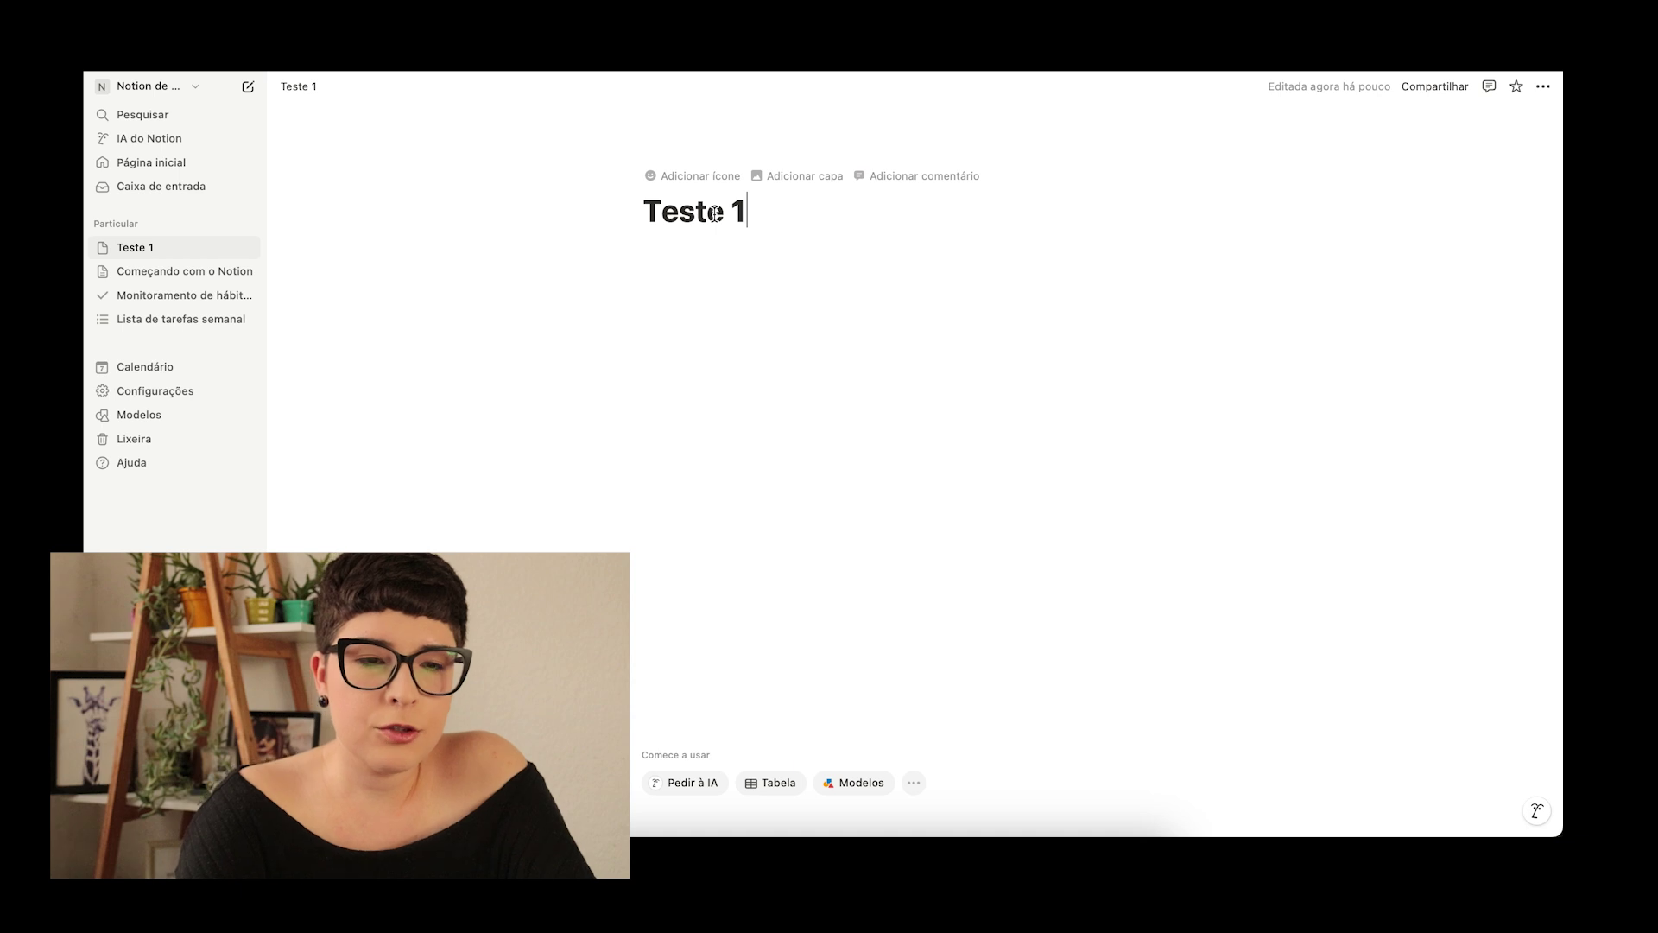
Step: Set the page Teste 1 to full width and start an empty line under its title
left_click(1545, 88)
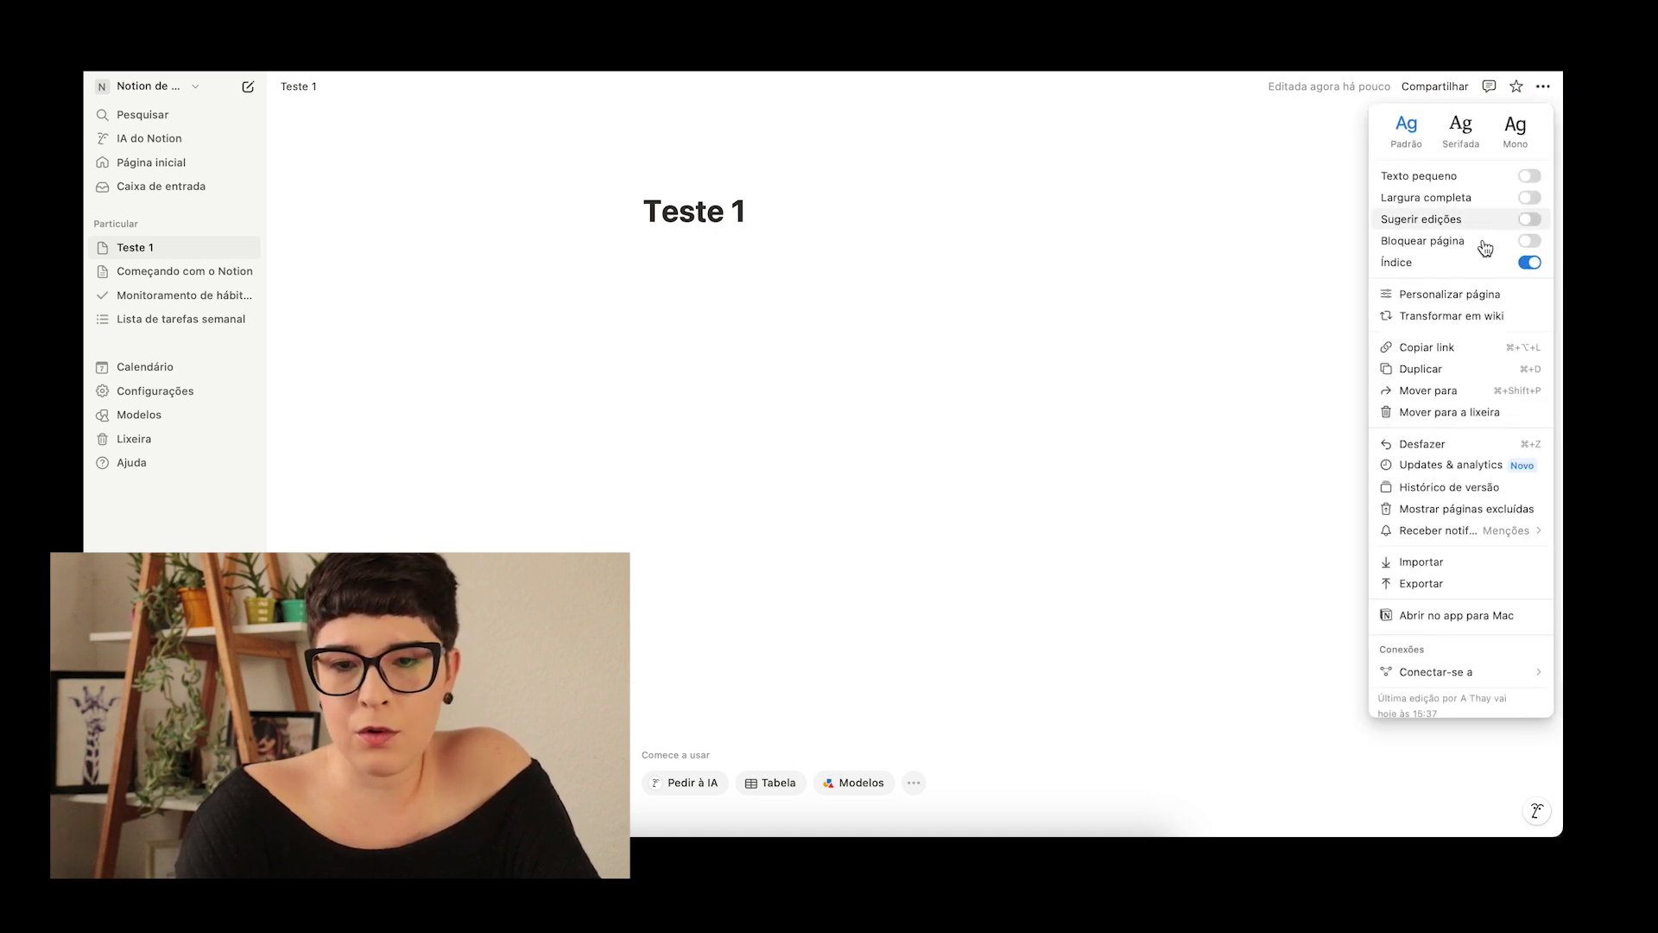
left_click(1527, 206)
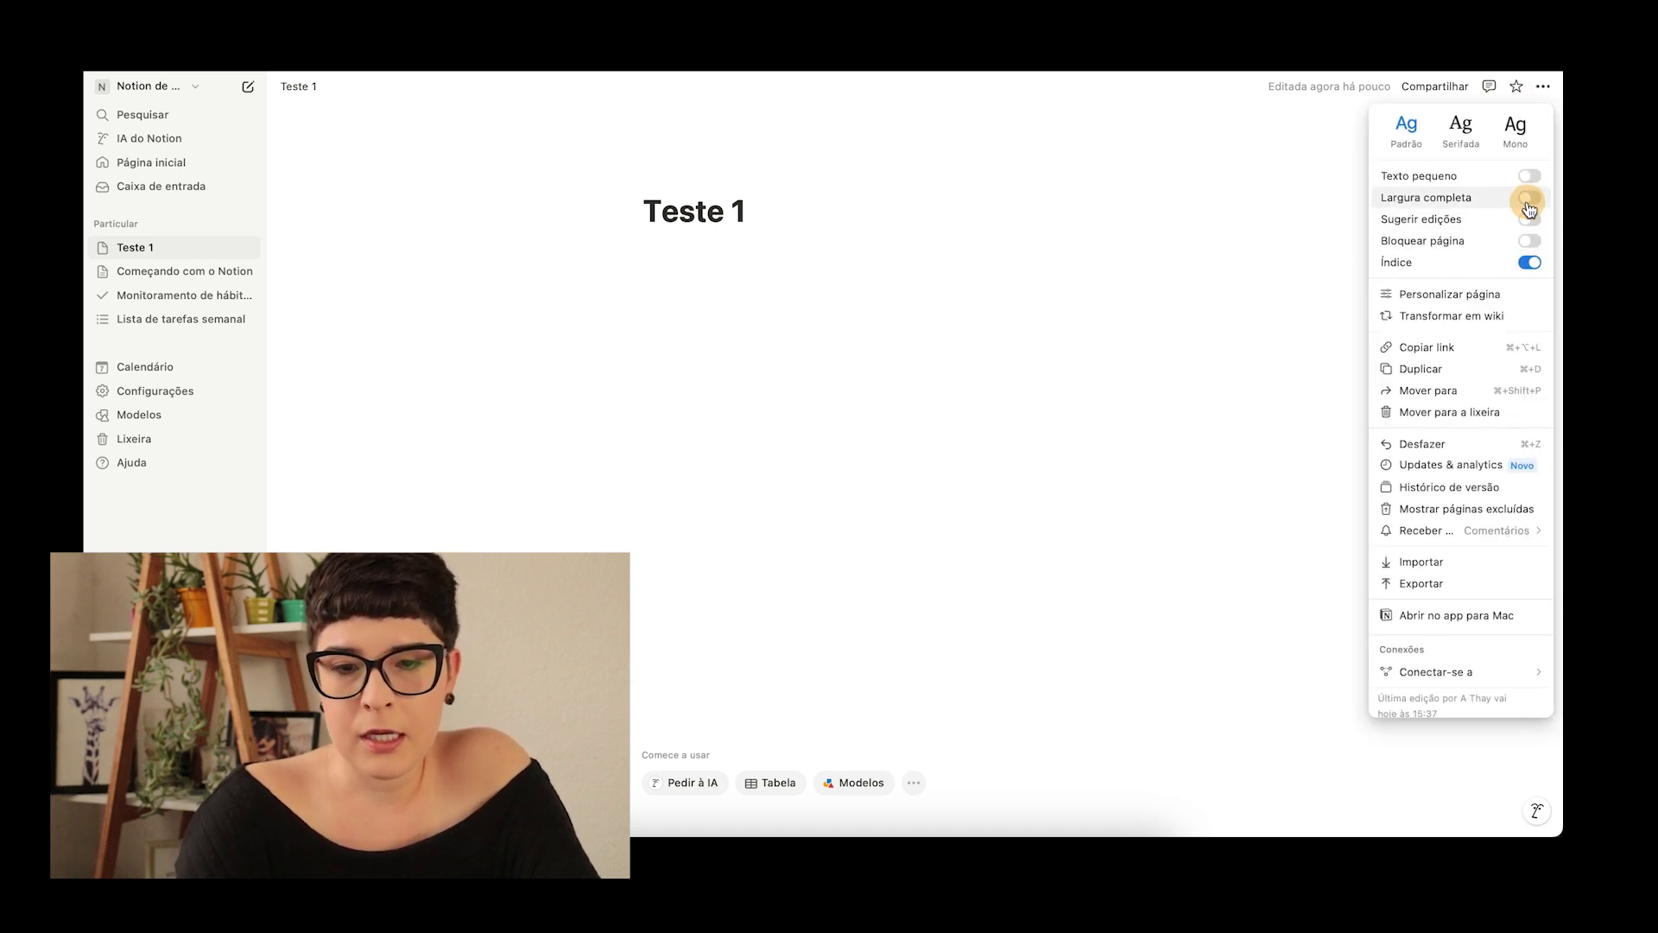
left_click(555, 254)
left_click(440, 269)
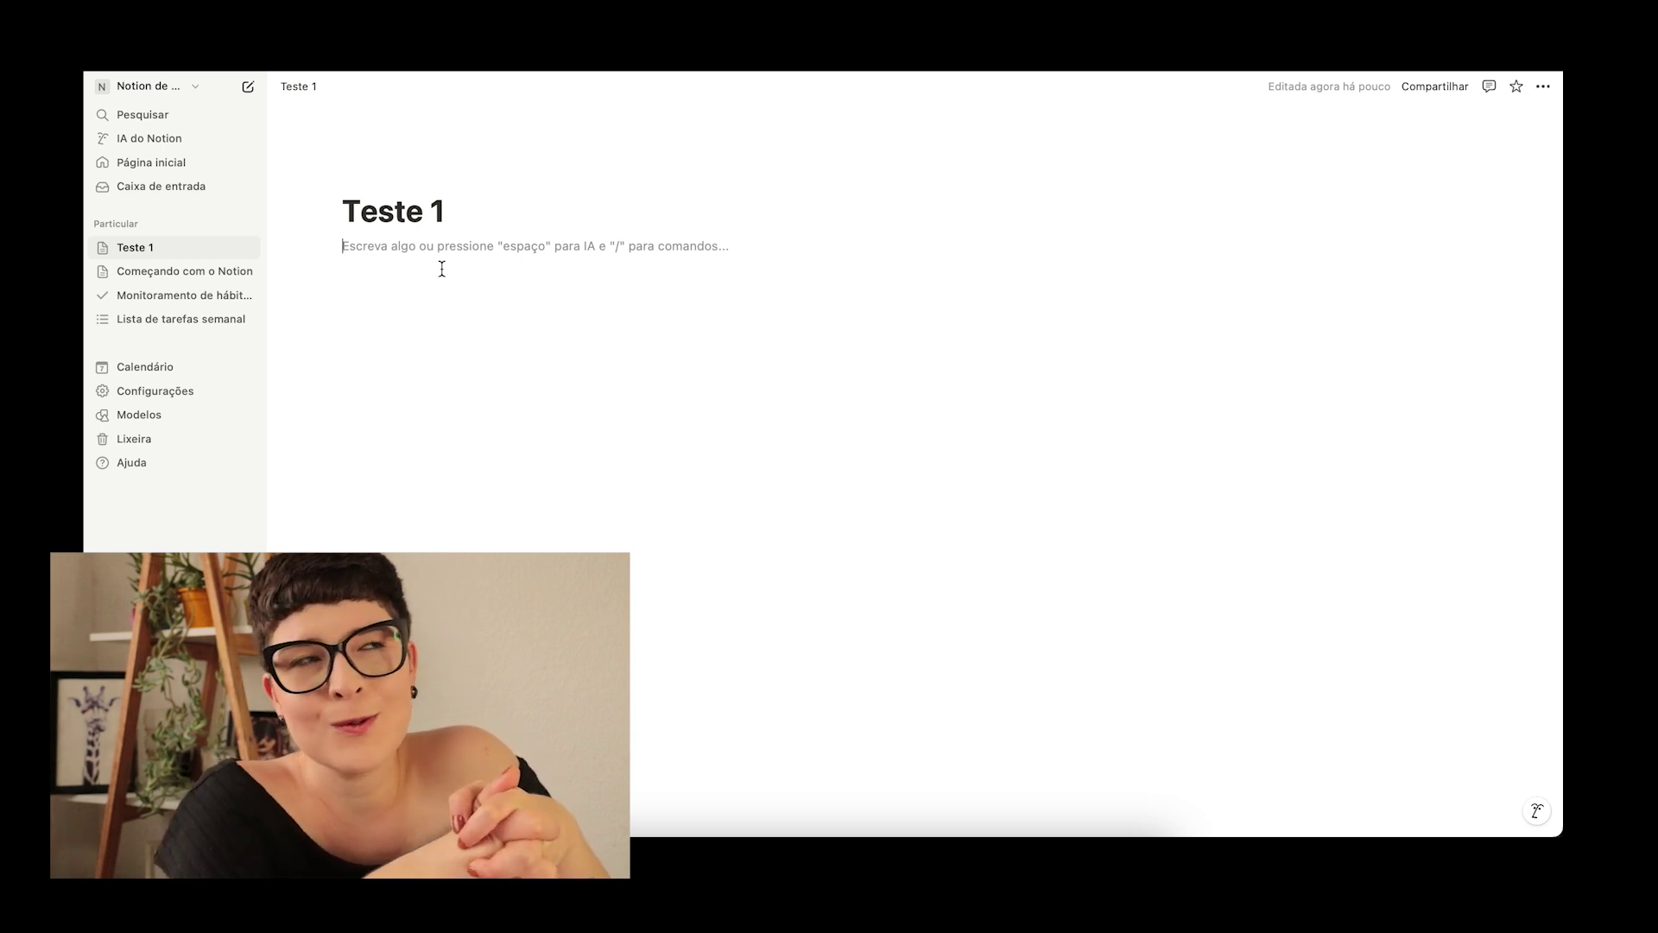
Step: Skim the list of block commands from the empty line under the title and clear the command again
type("/")
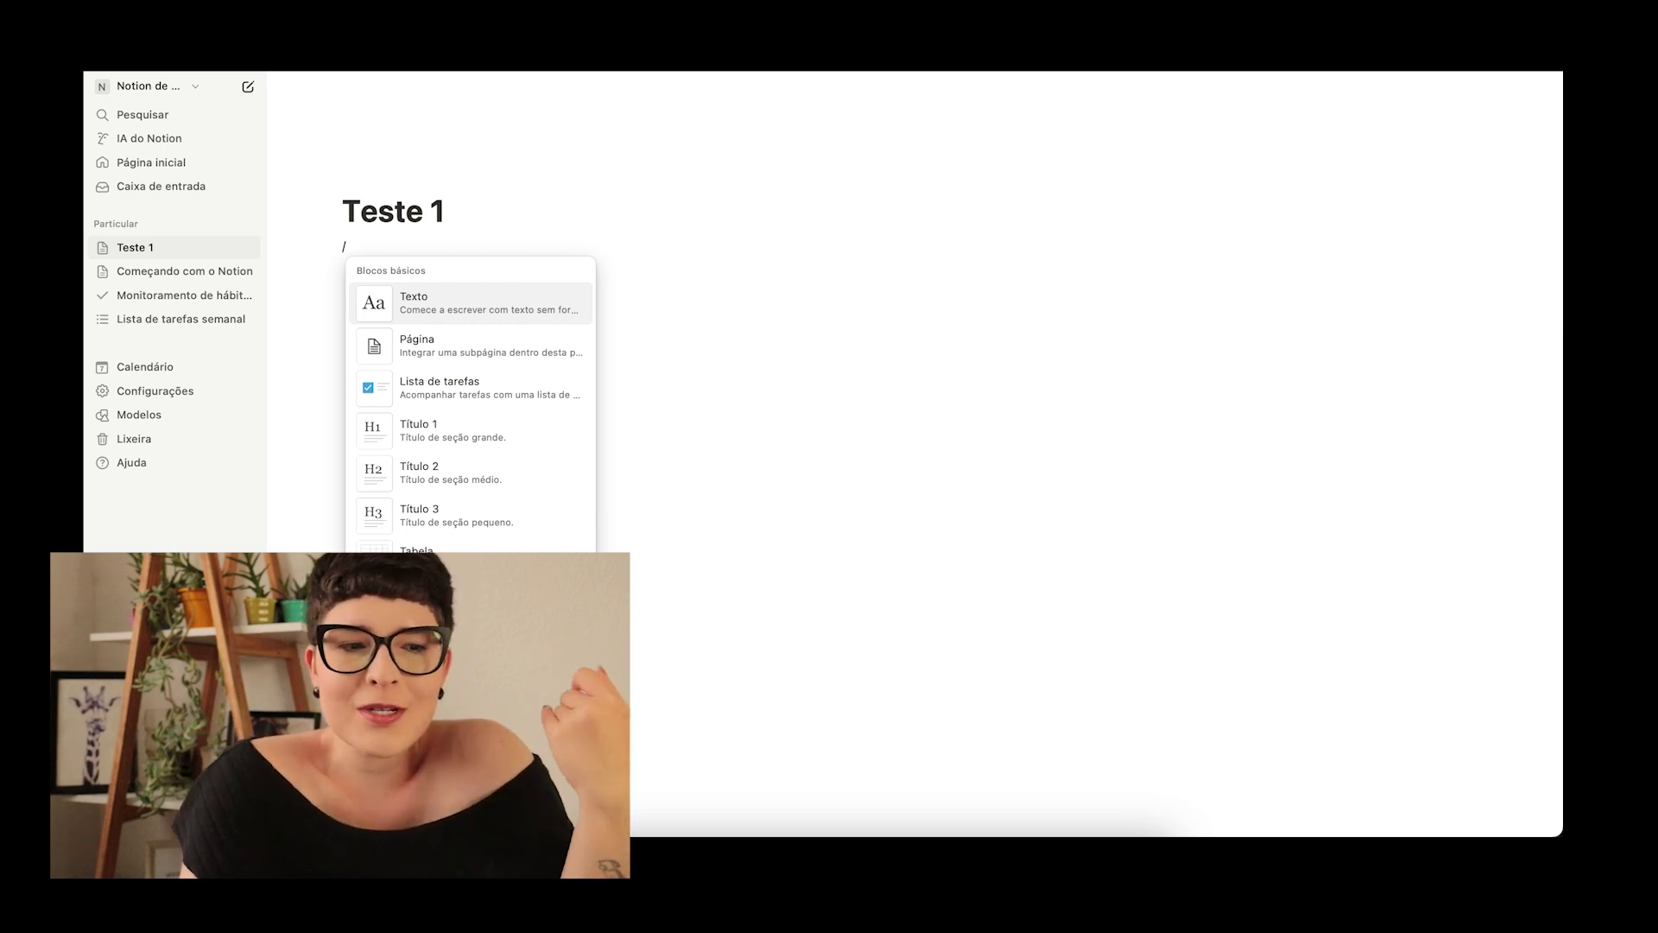
key("BackSpace")
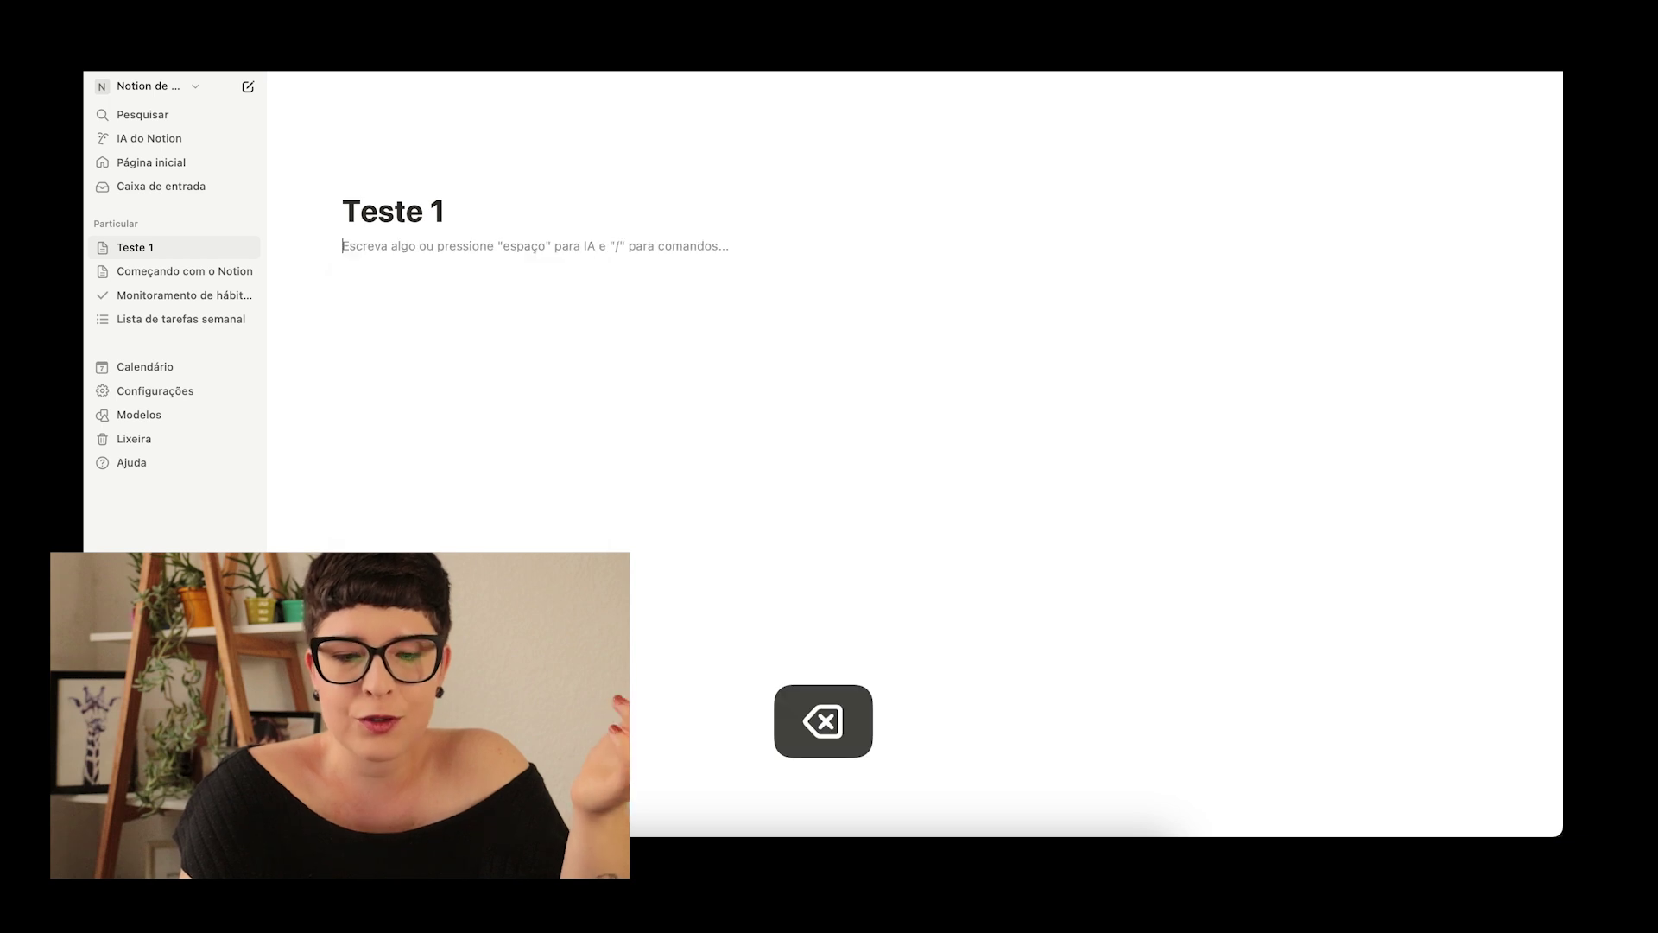
type("/")
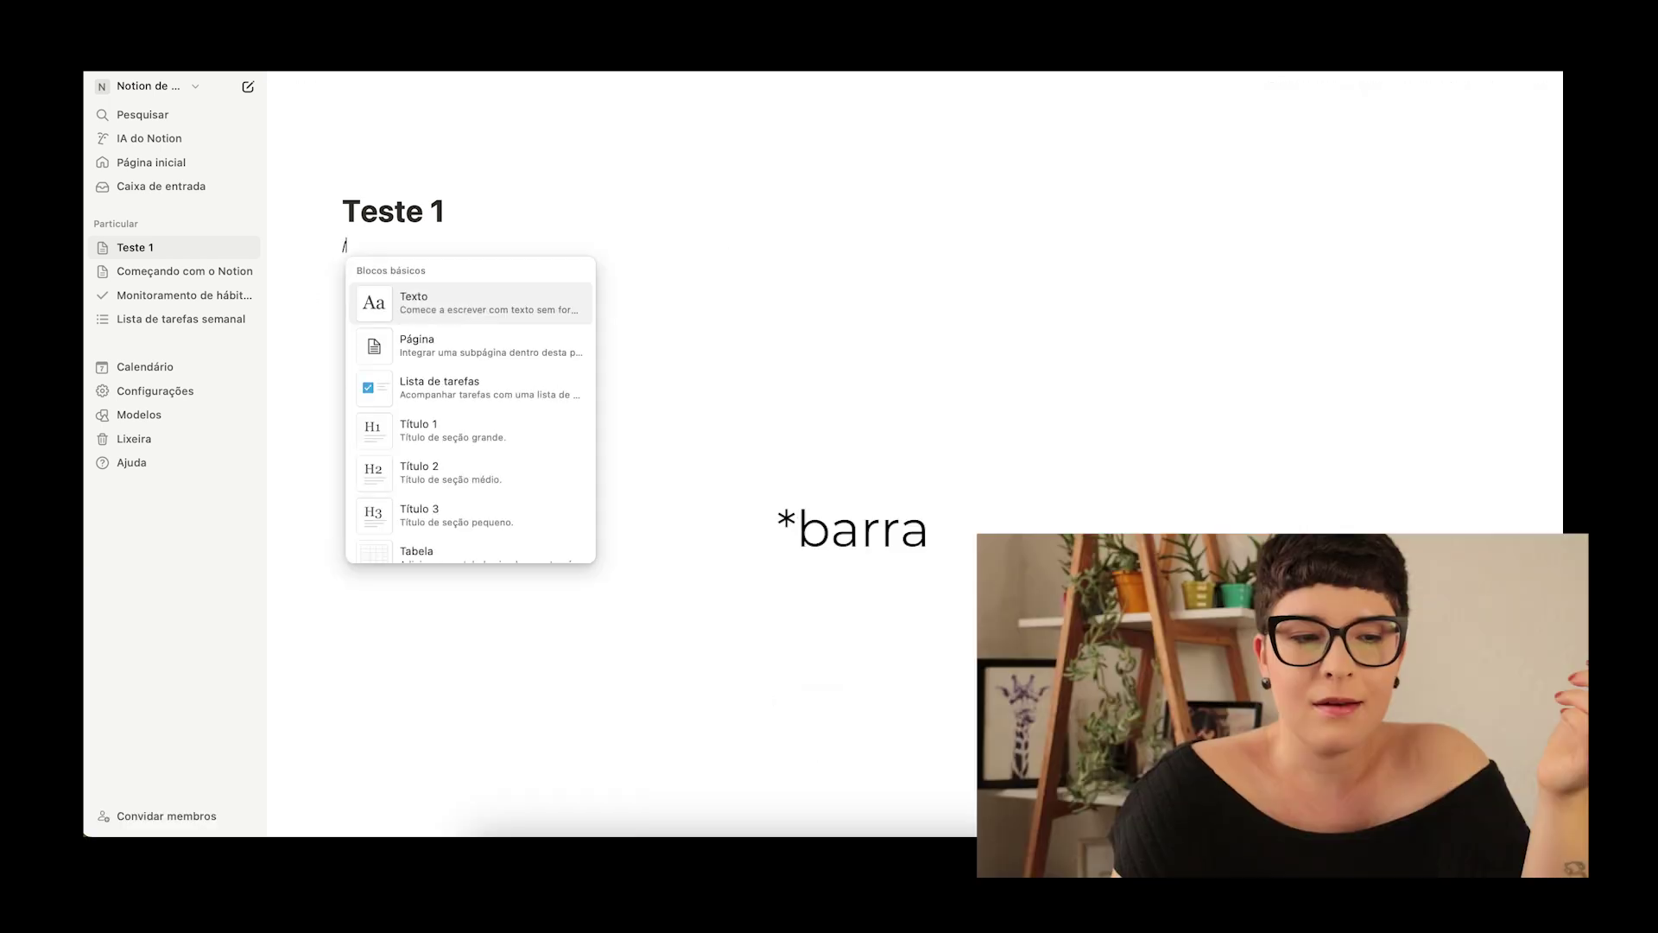
scroll(423, 466, "down", 5)
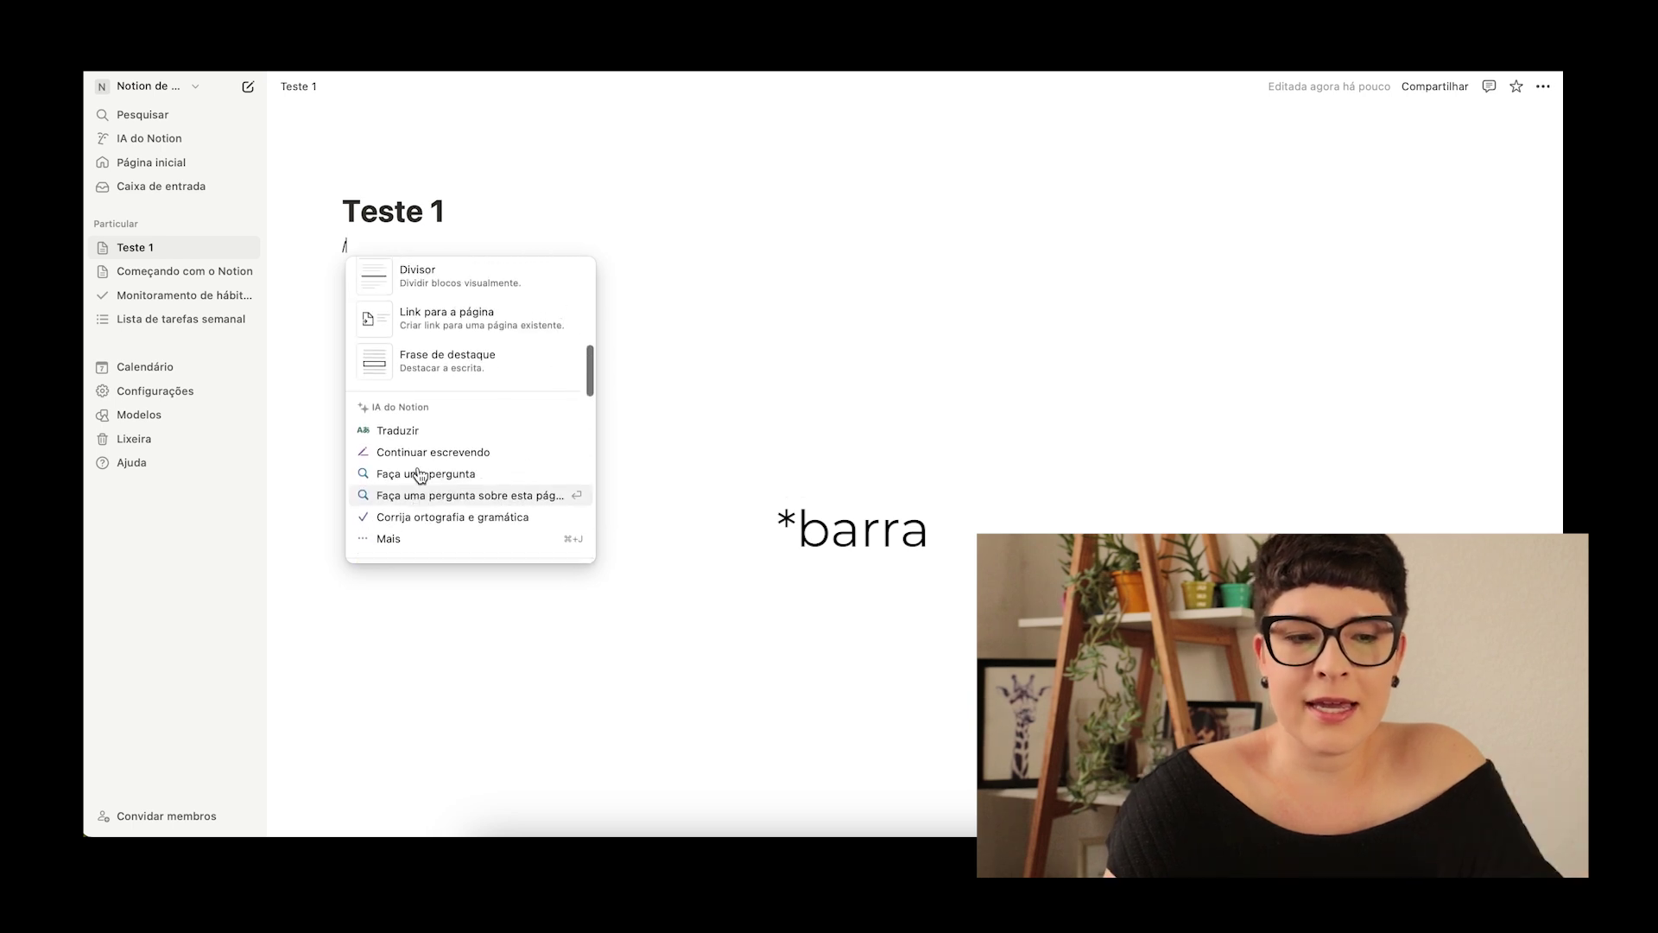
scroll(419, 474, "up", 5)
scroll(418, 475, "down", 5)
scroll(419, 474, "up", 5)
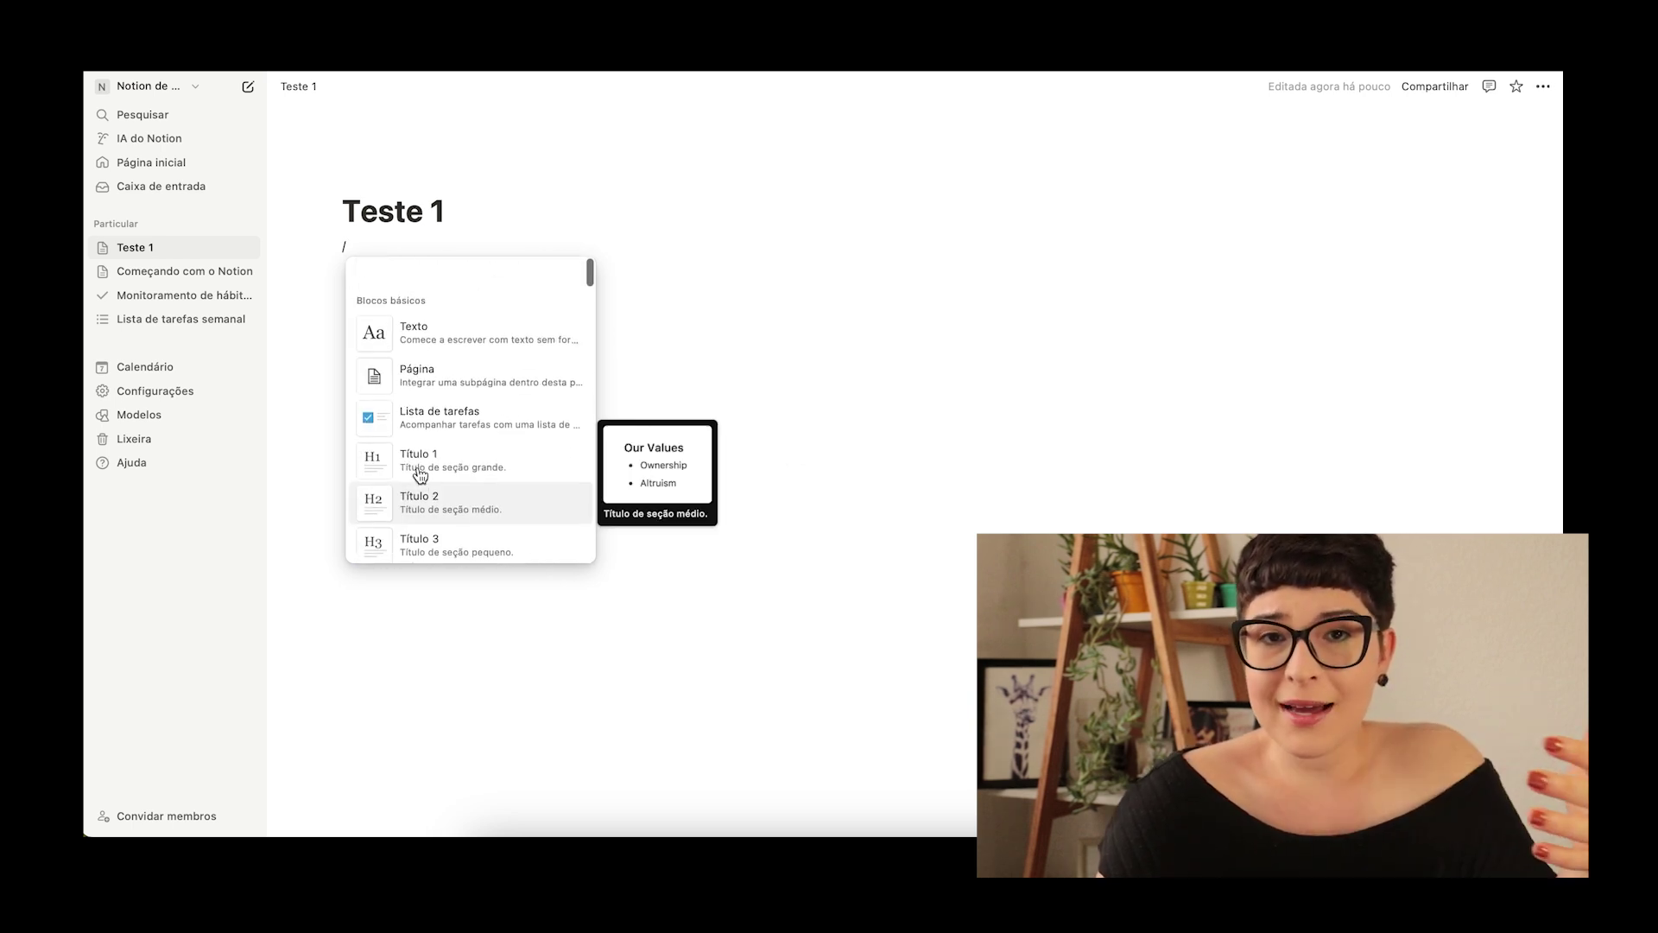
left_click(443, 246)
key("BackSpace")
Step: Bring up the block commands again and examine the basic blocks from Página through Frase de destaque
type("/")
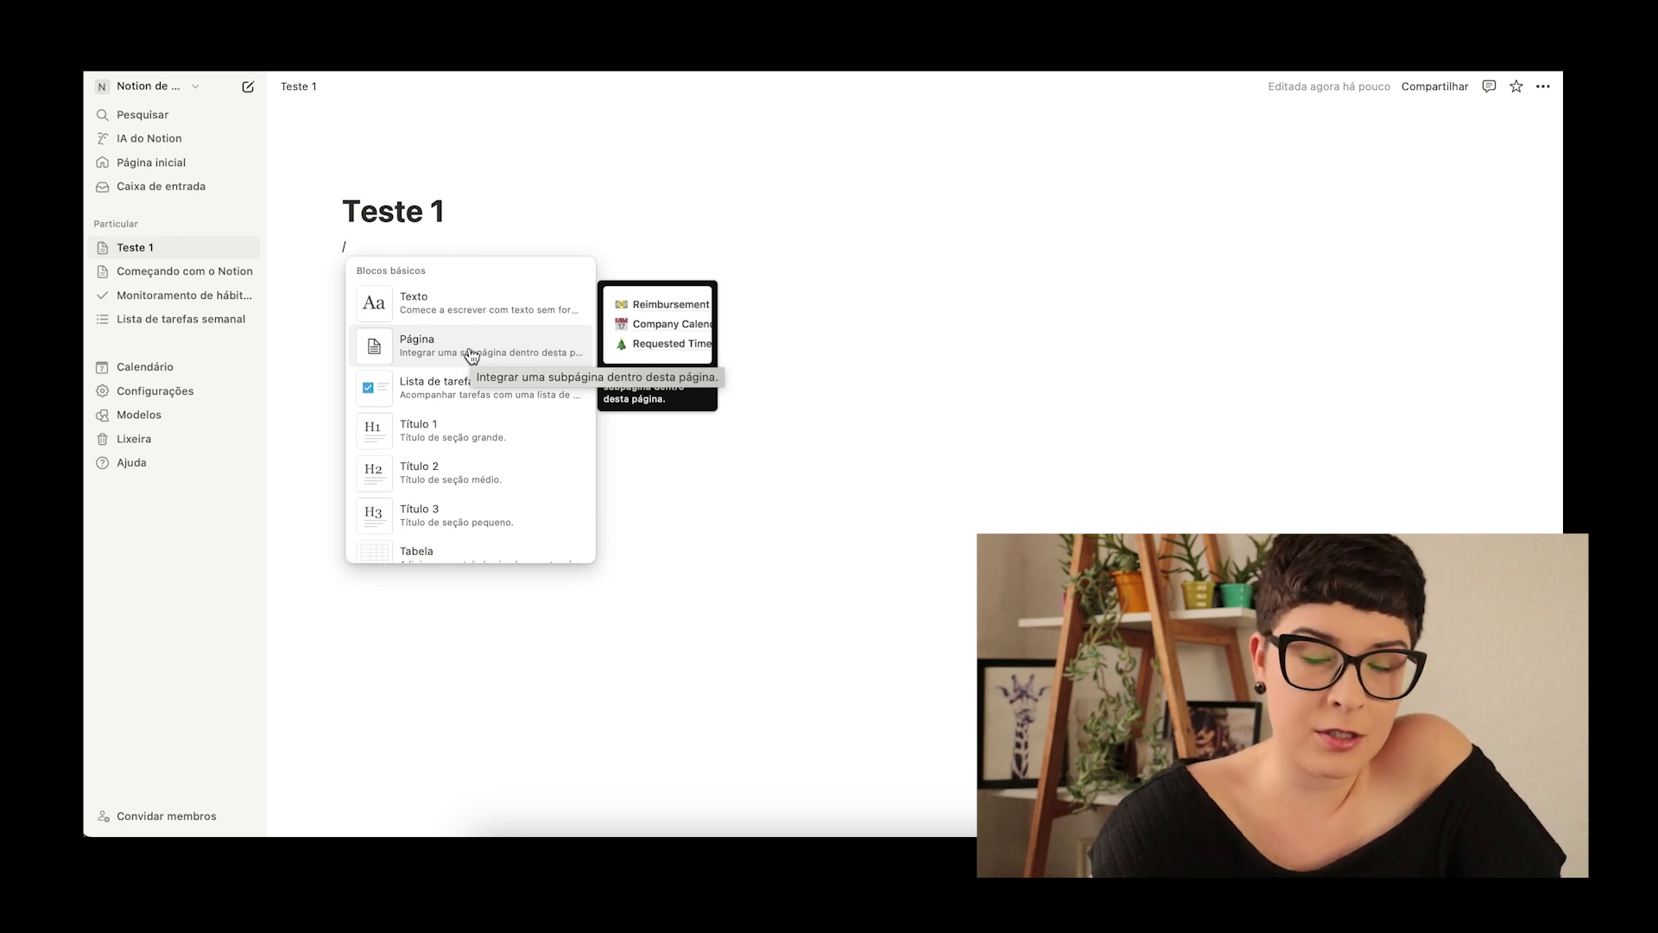
scroll(474, 388, "down", 2)
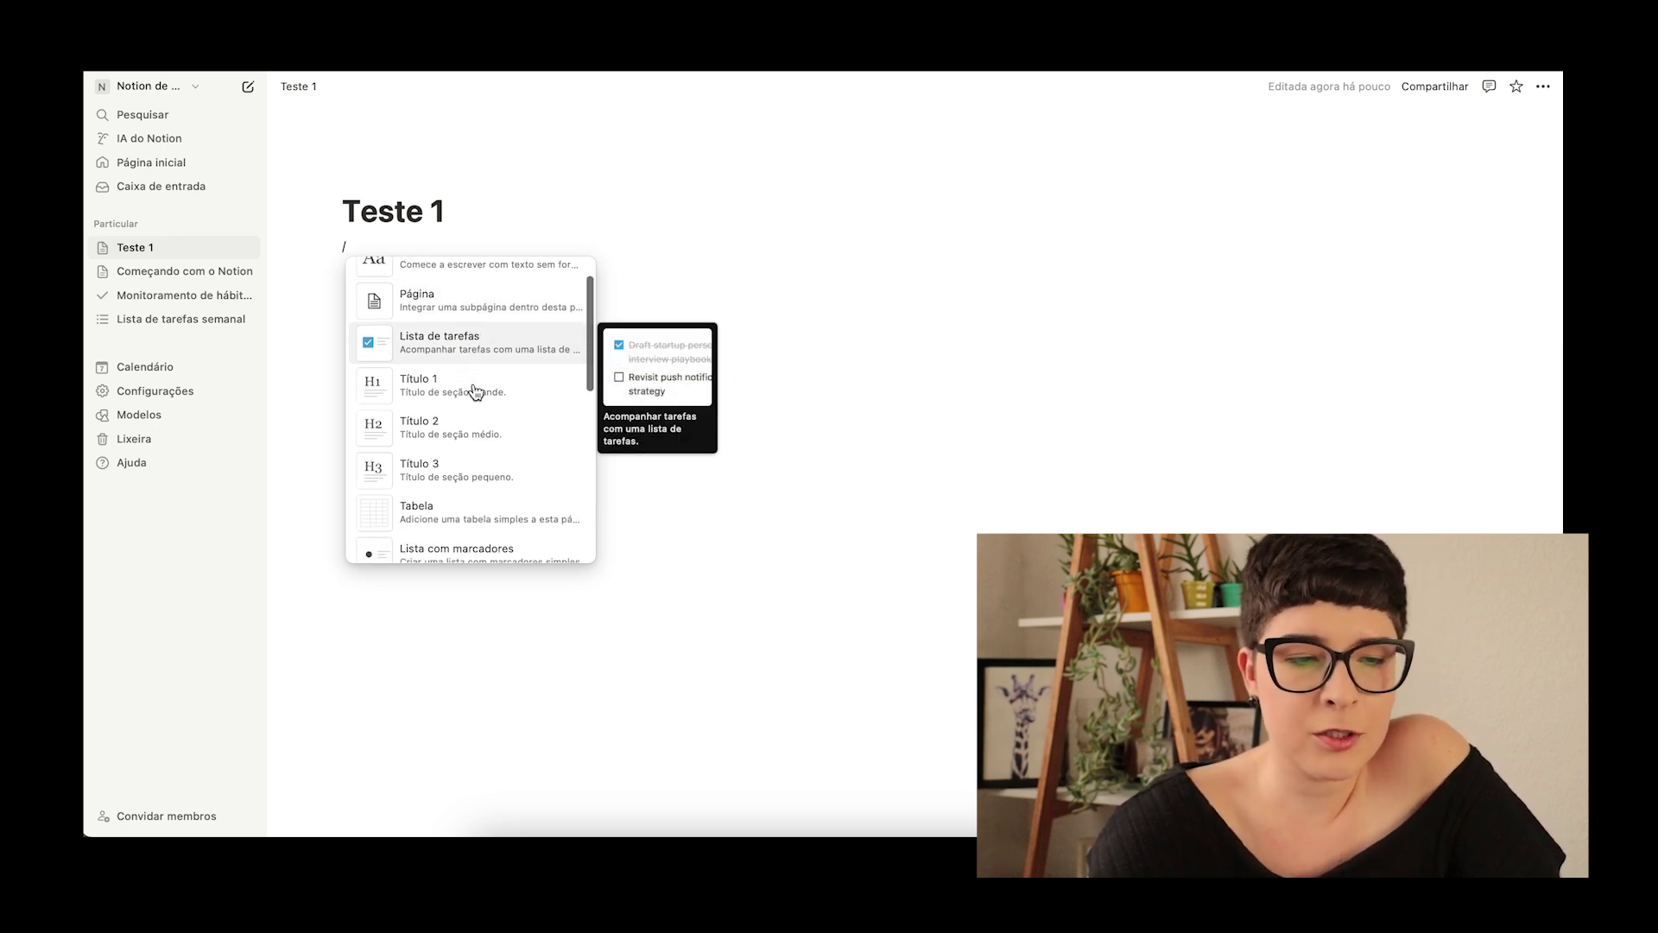
scroll(475, 390, "down", 3)
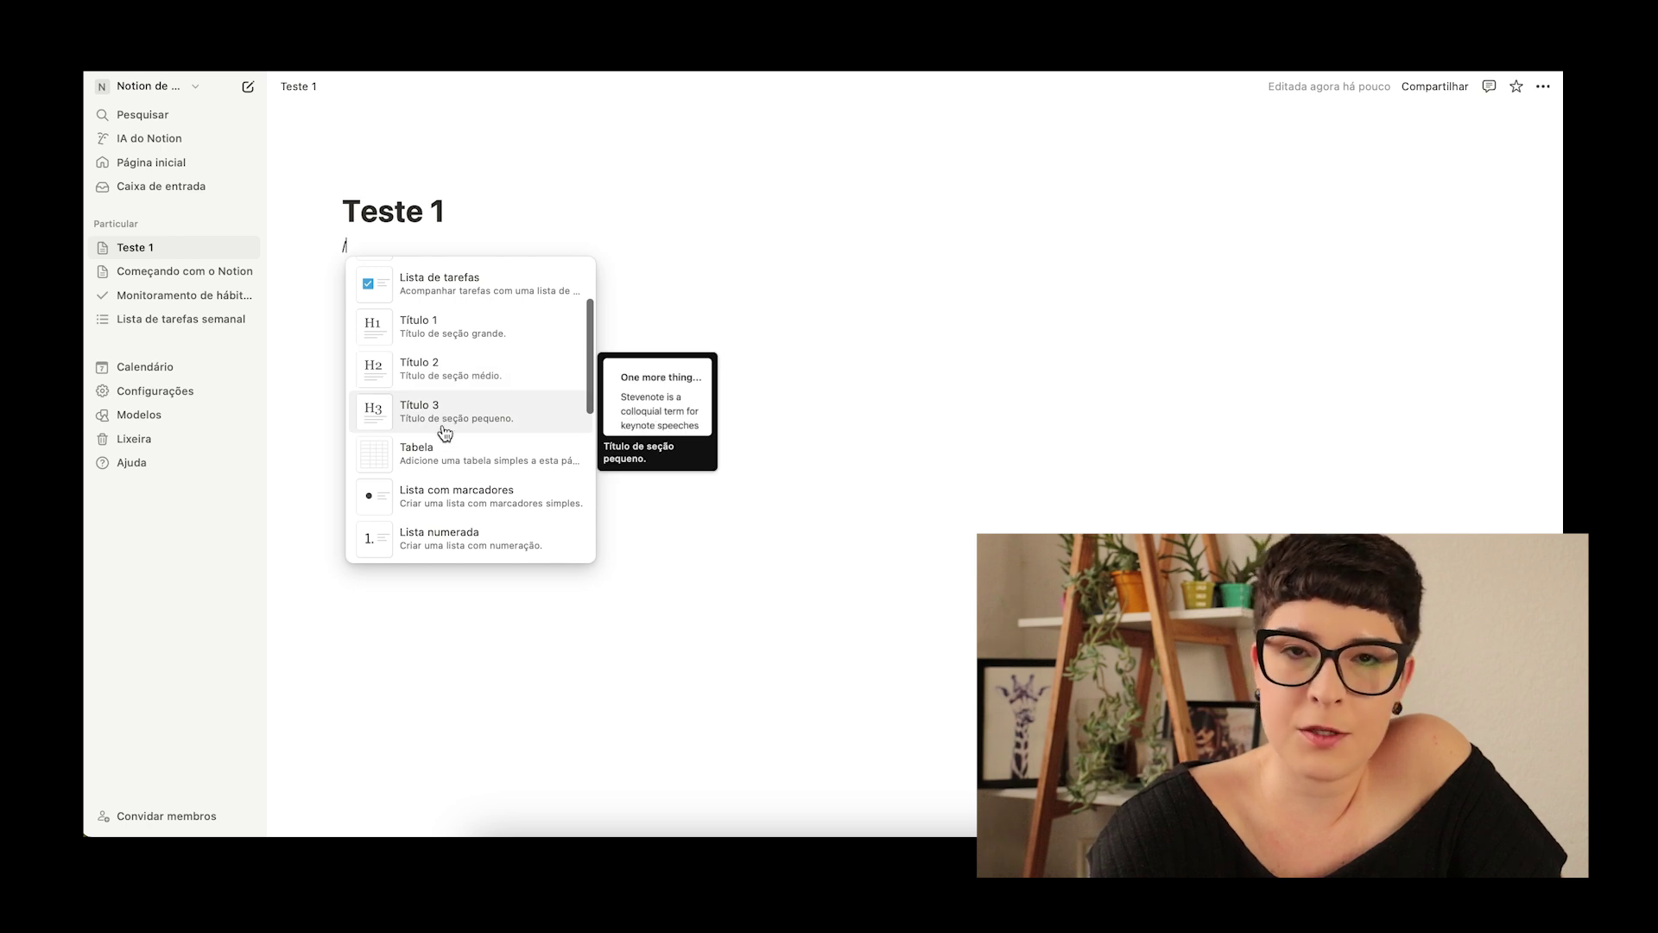
scroll(457, 428, "down", 1)
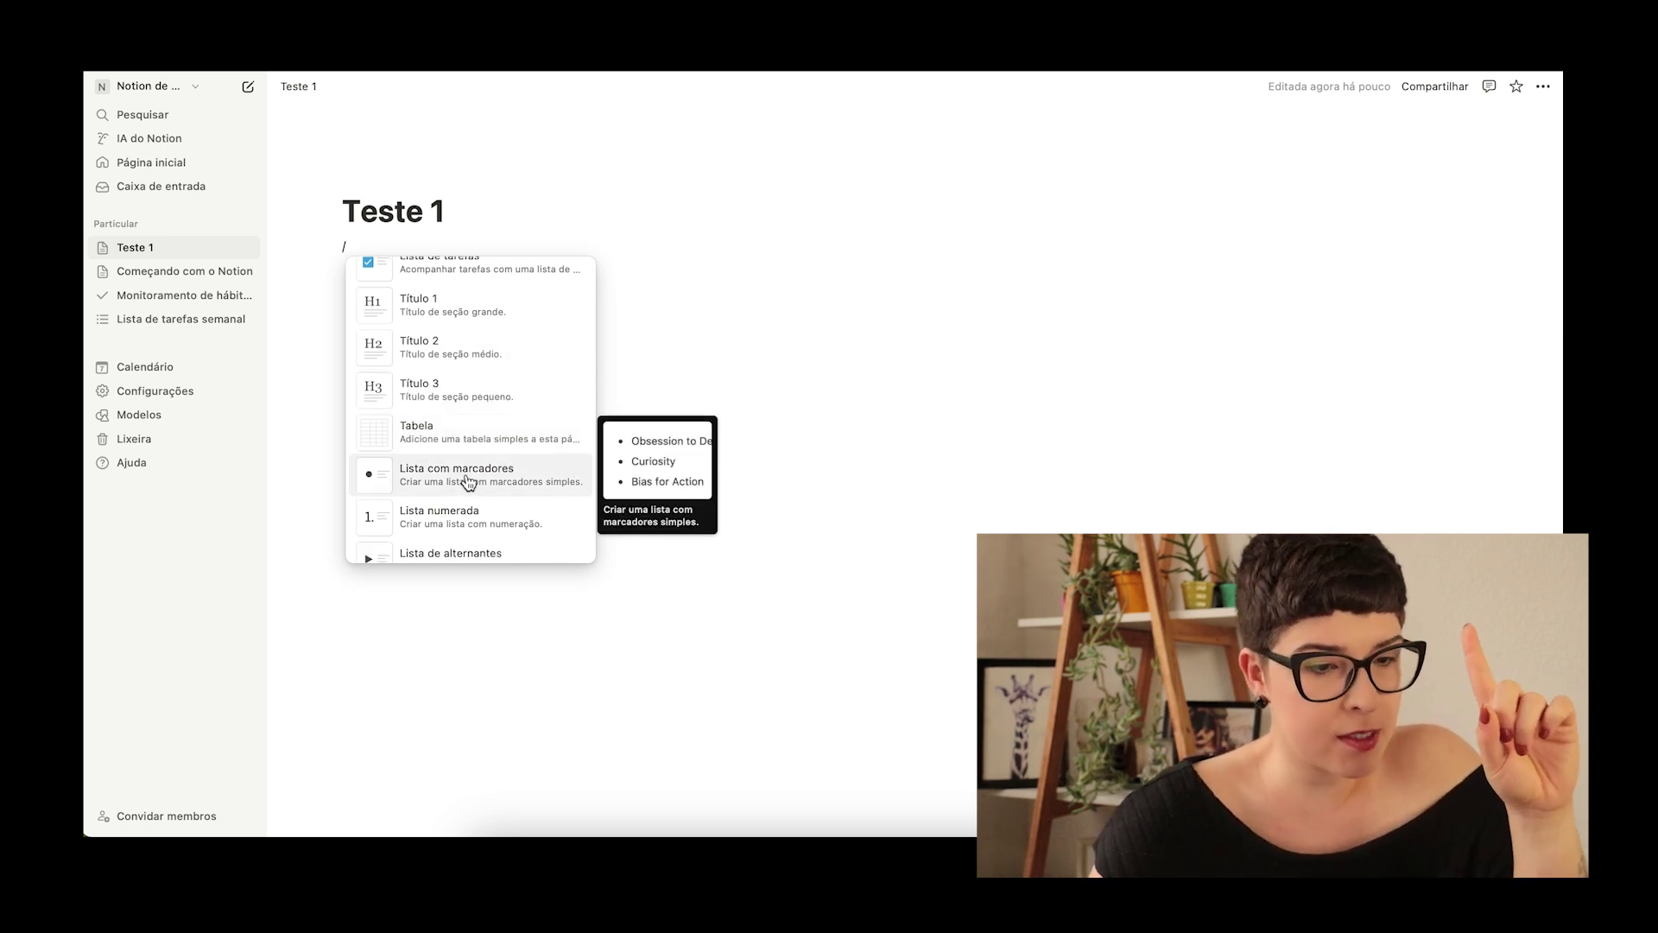
scroll(467, 481, "down", 2)
scroll(462, 475, "down", 3)
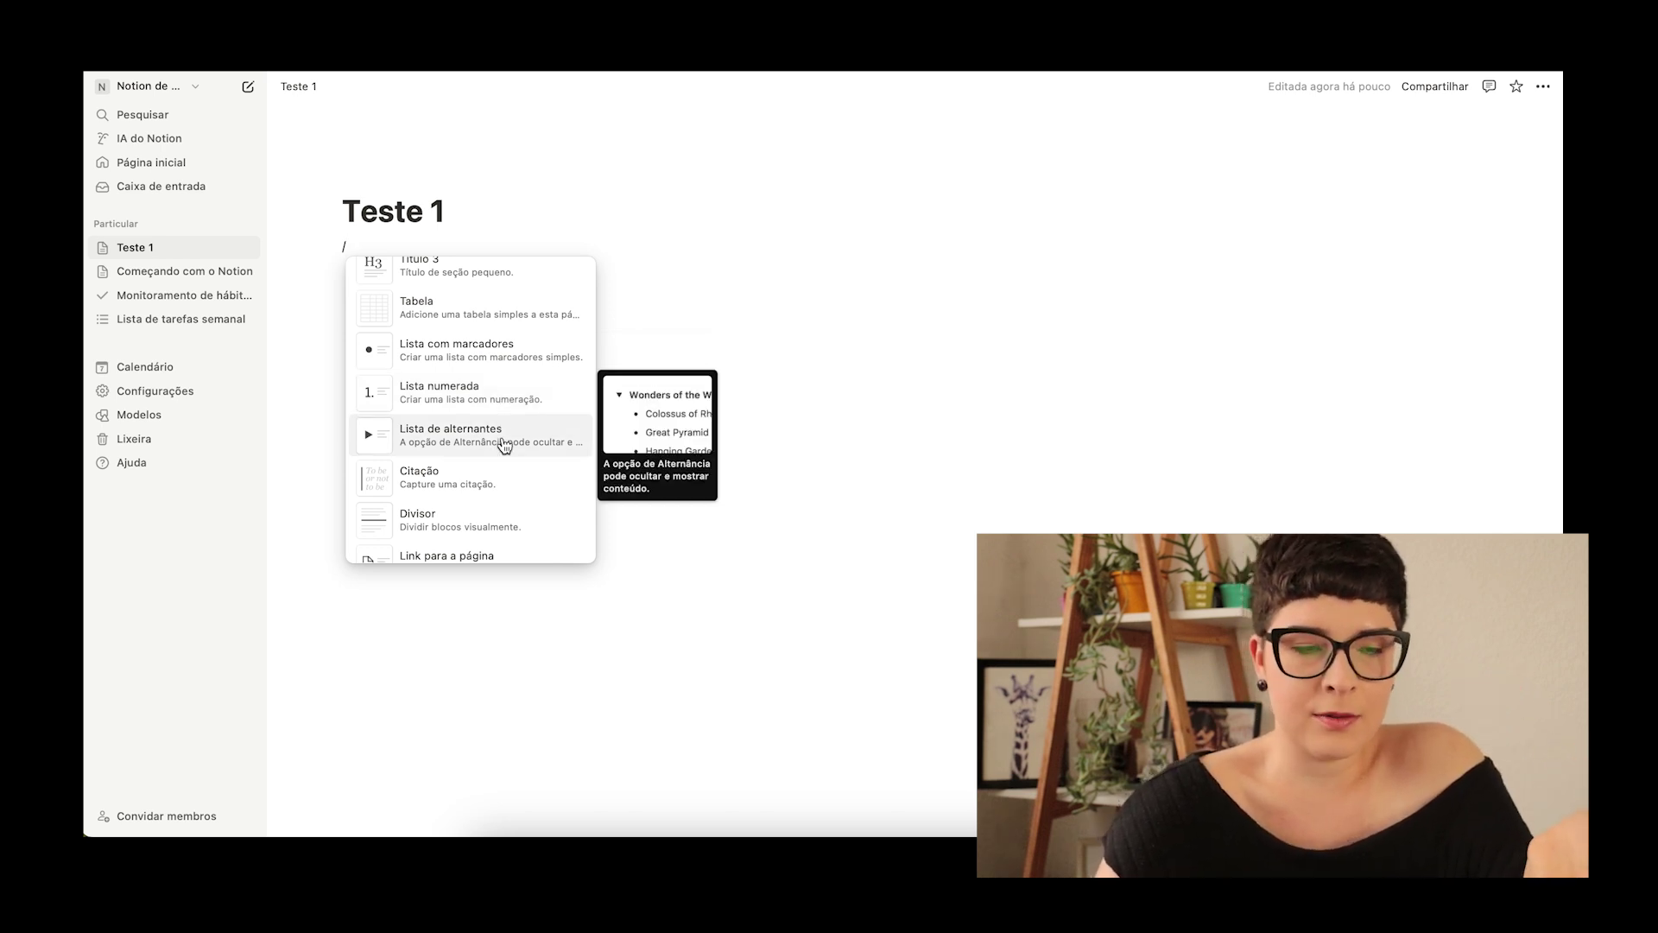
scroll(466, 483, "down", 2)
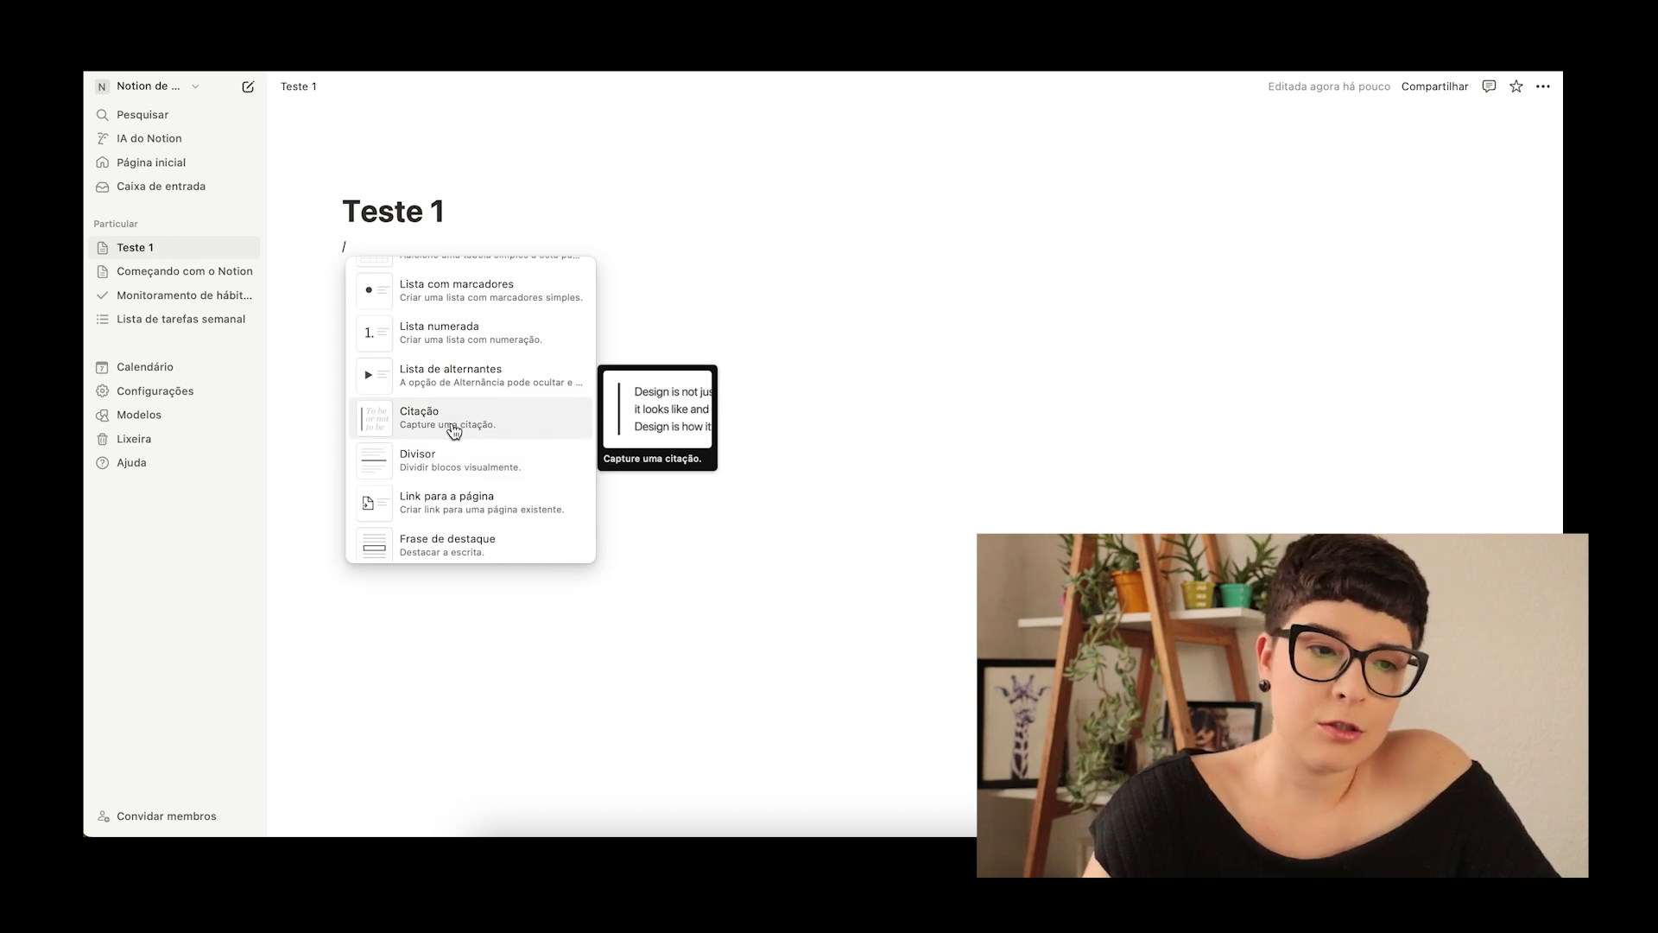
scroll(454, 431, "down", 1)
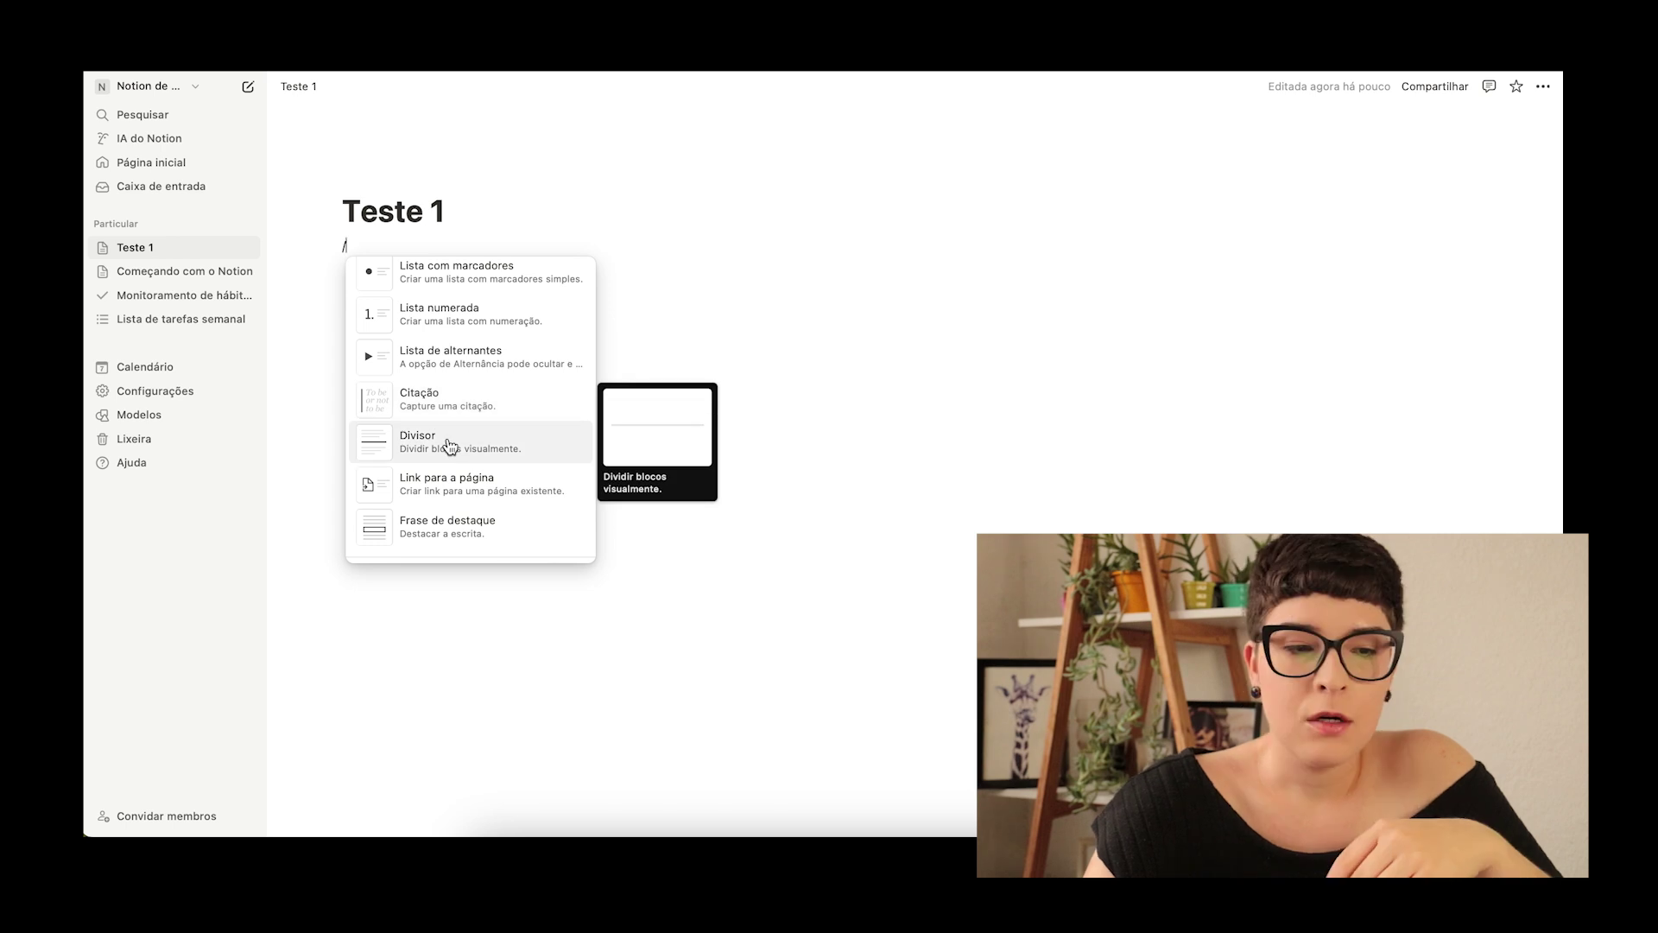
scroll(449, 446, "down", 2)
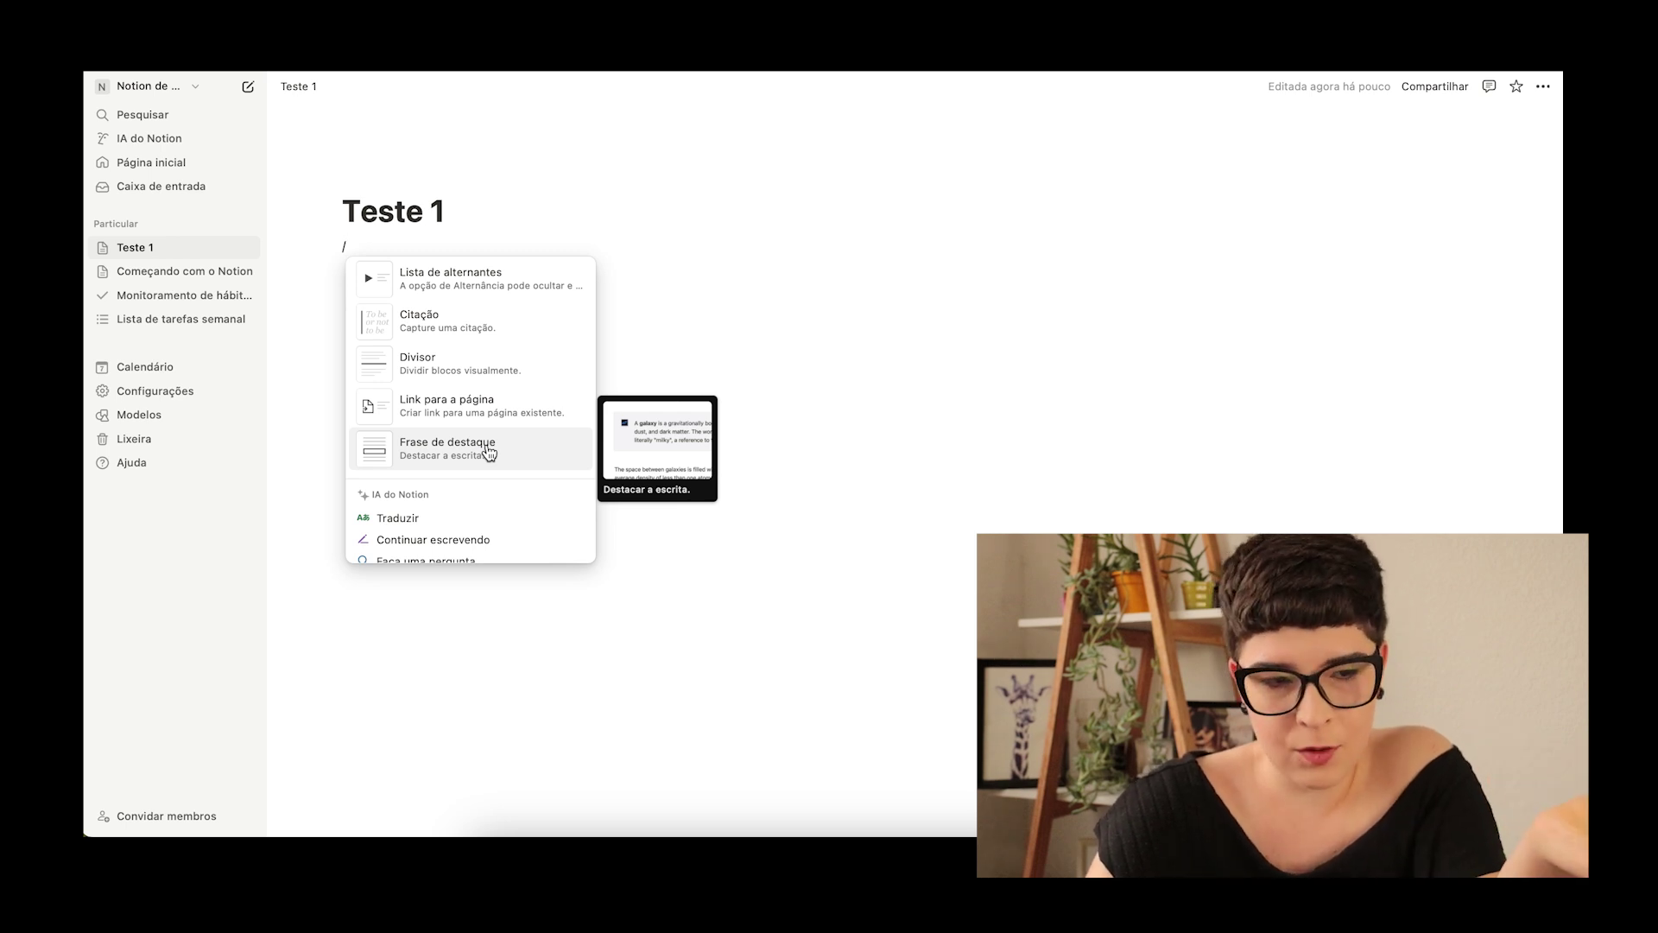
Step: Examine the Notion AI commands and the media blocks from Imagem through Arquivo in the list of block commands
scroll(489, 453, "down", 4)
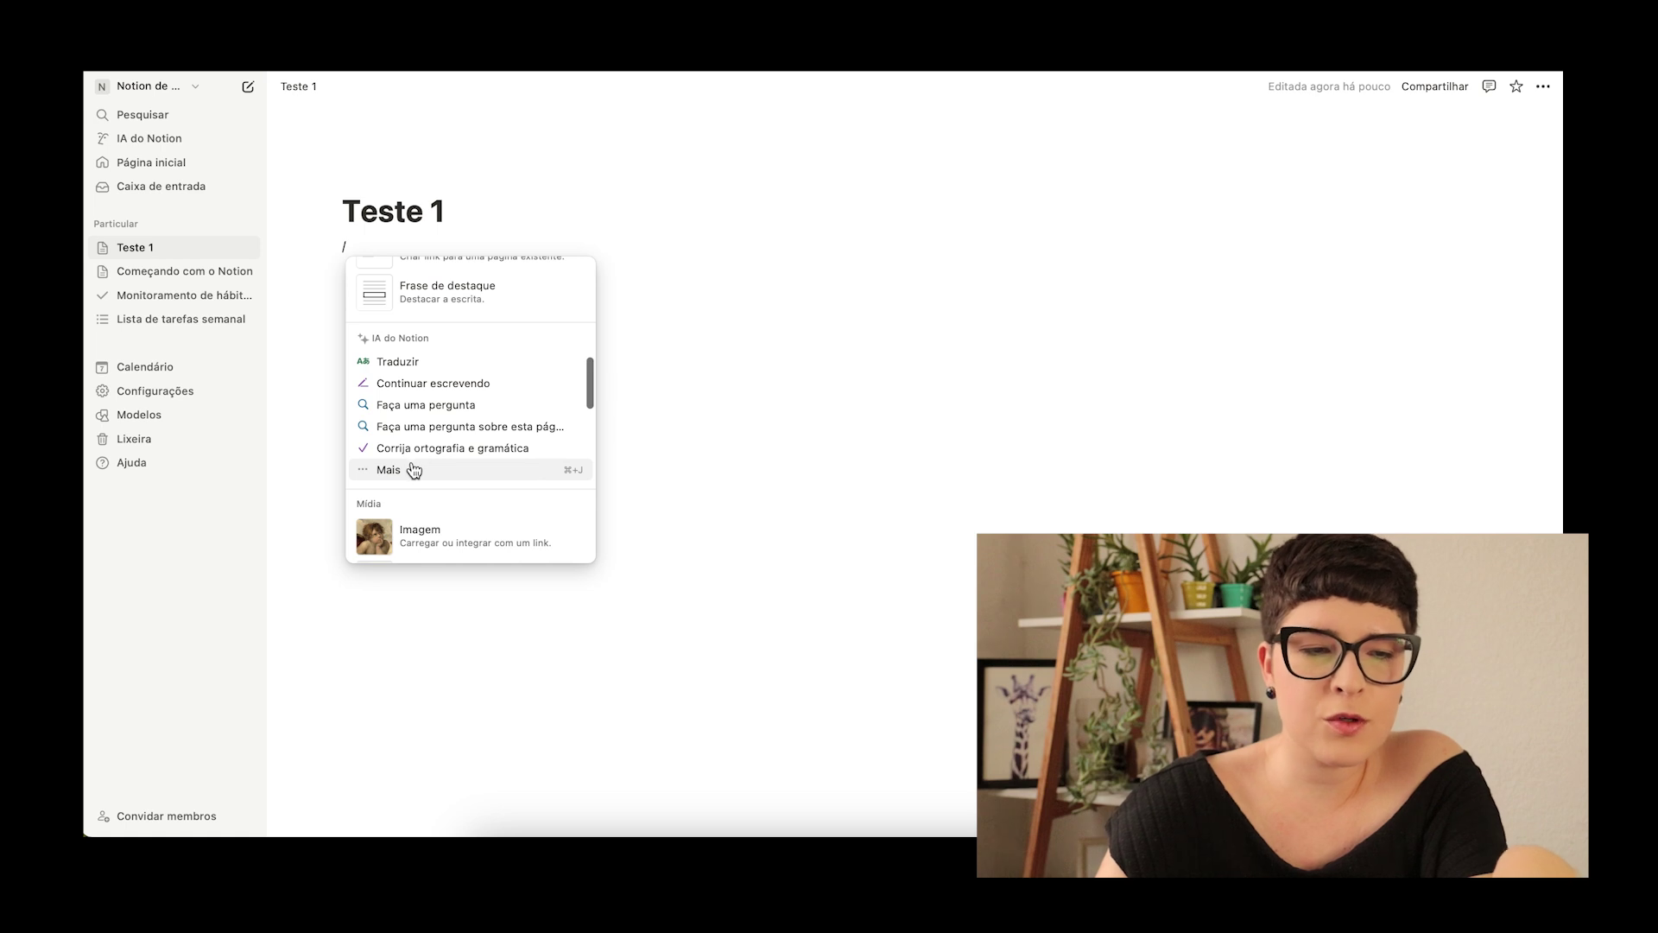
scroll(413, 469, "down", 4)
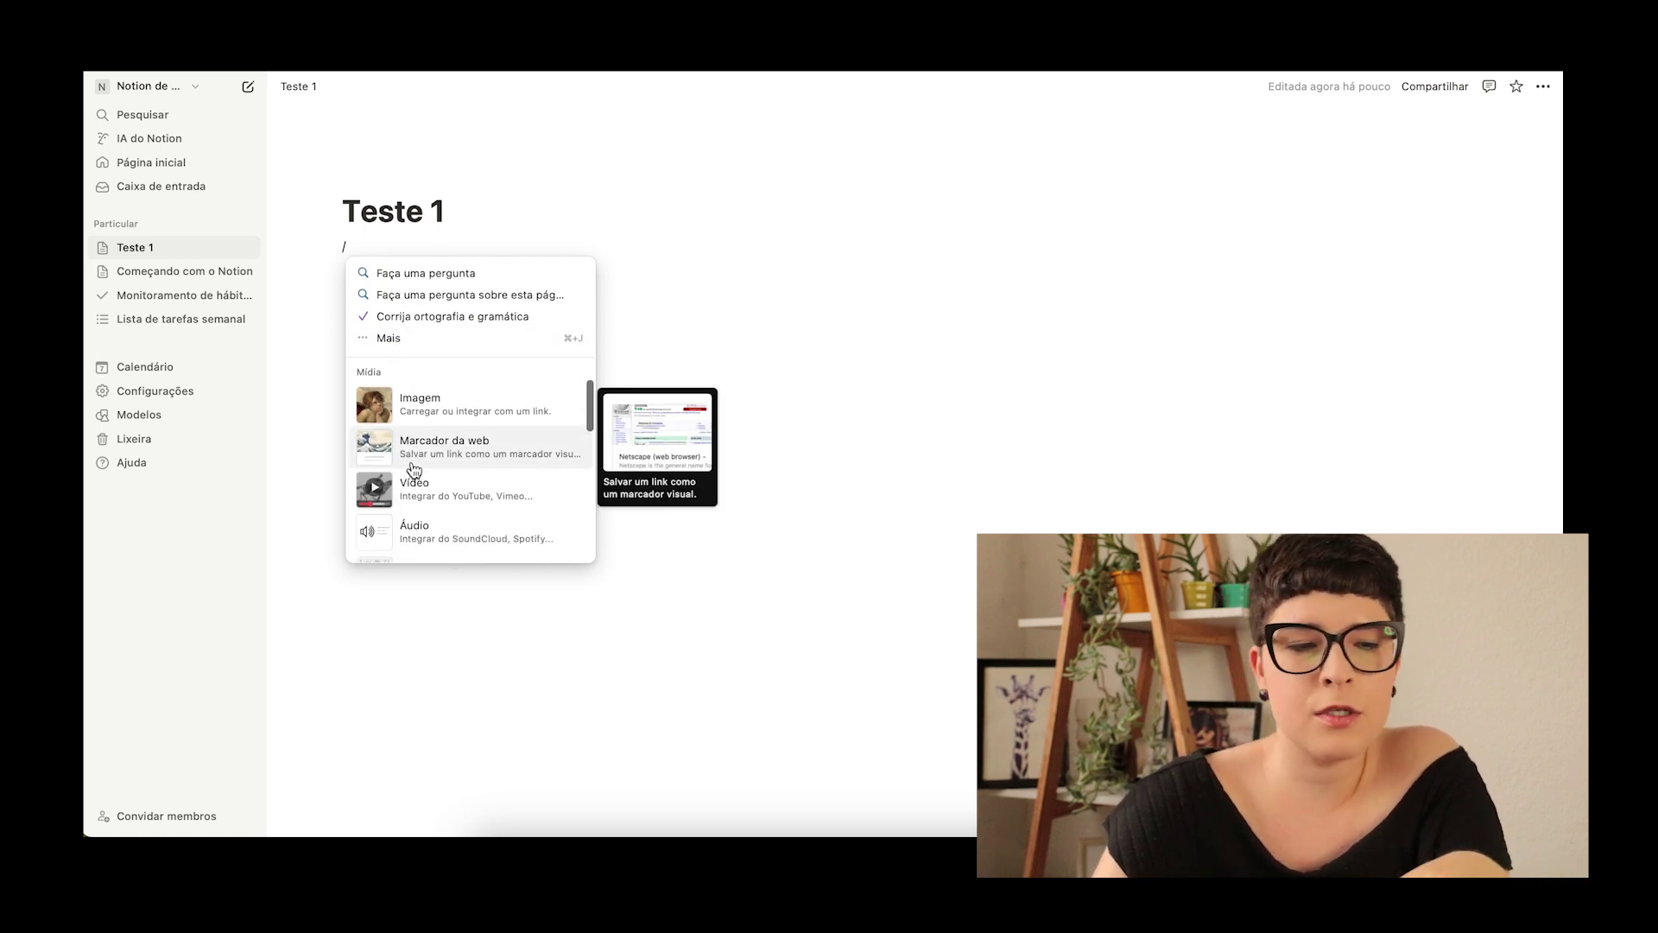
scroll(414, 466, "down", 2)
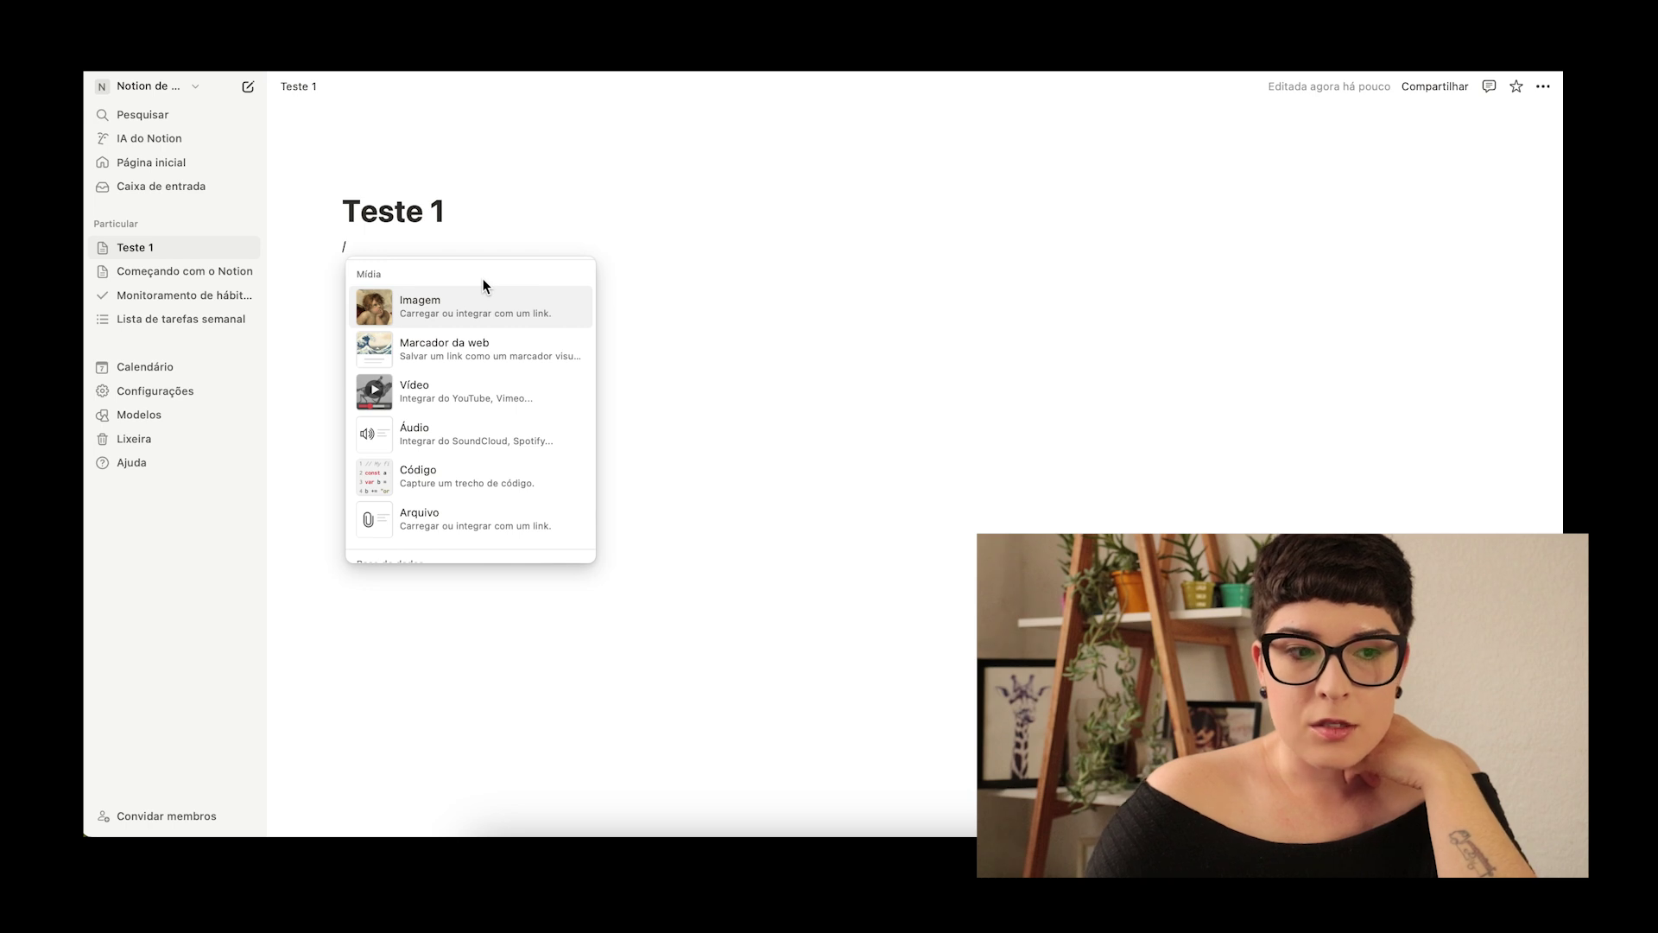
mouse_move(468, 309)
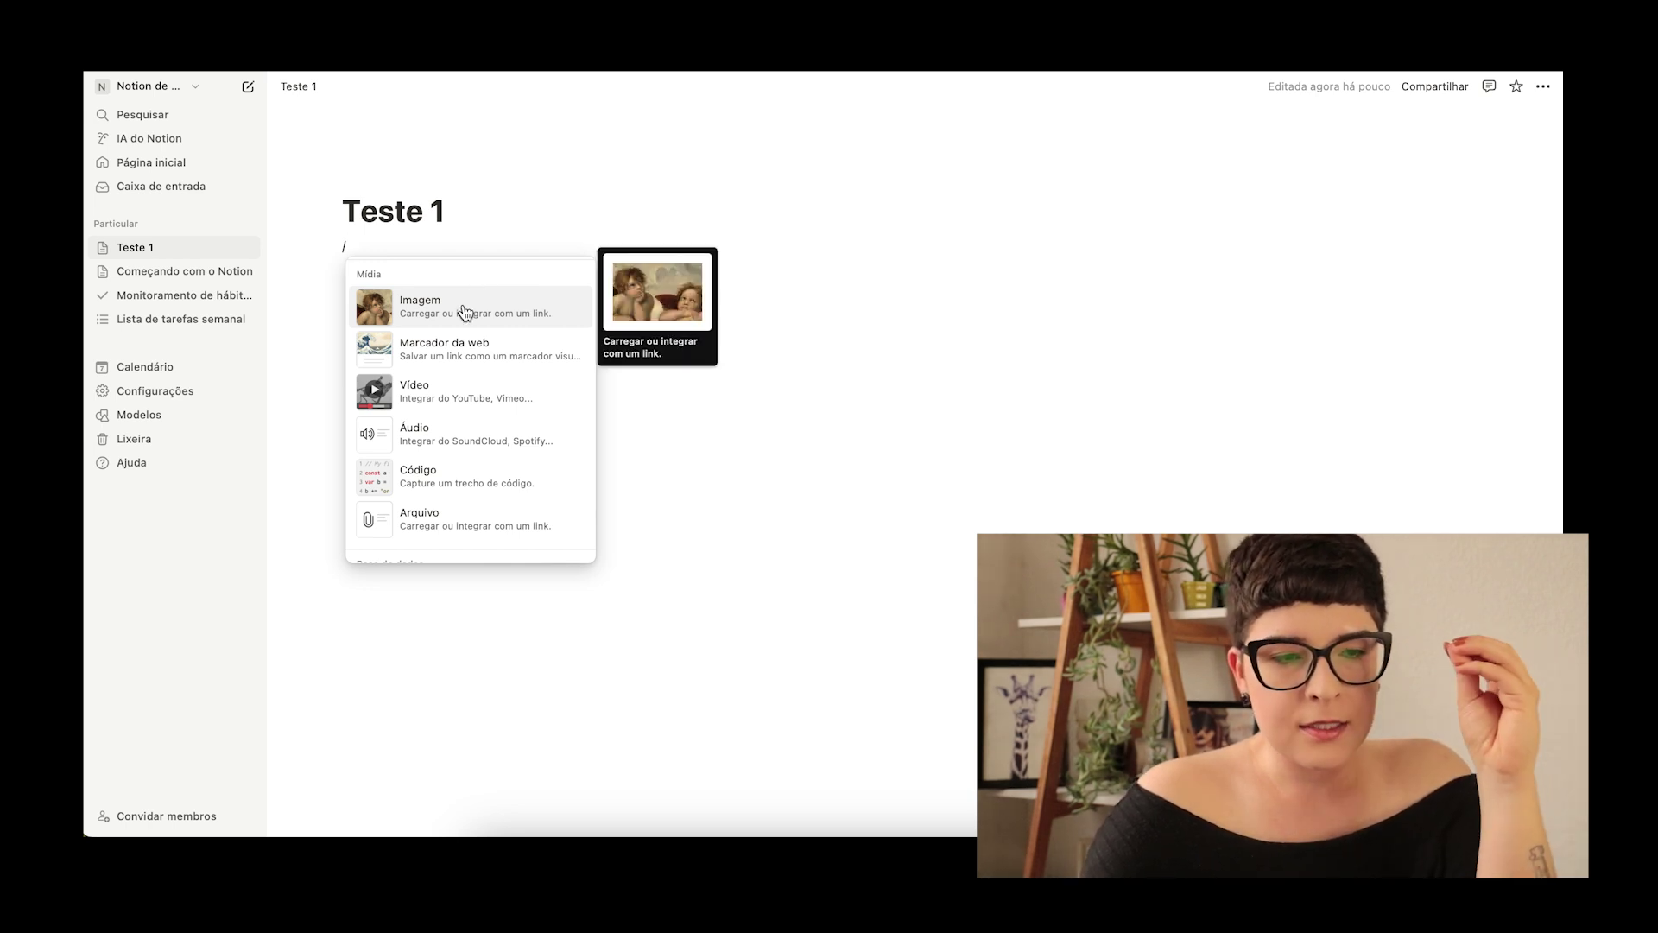
mouse_move(470, 345)
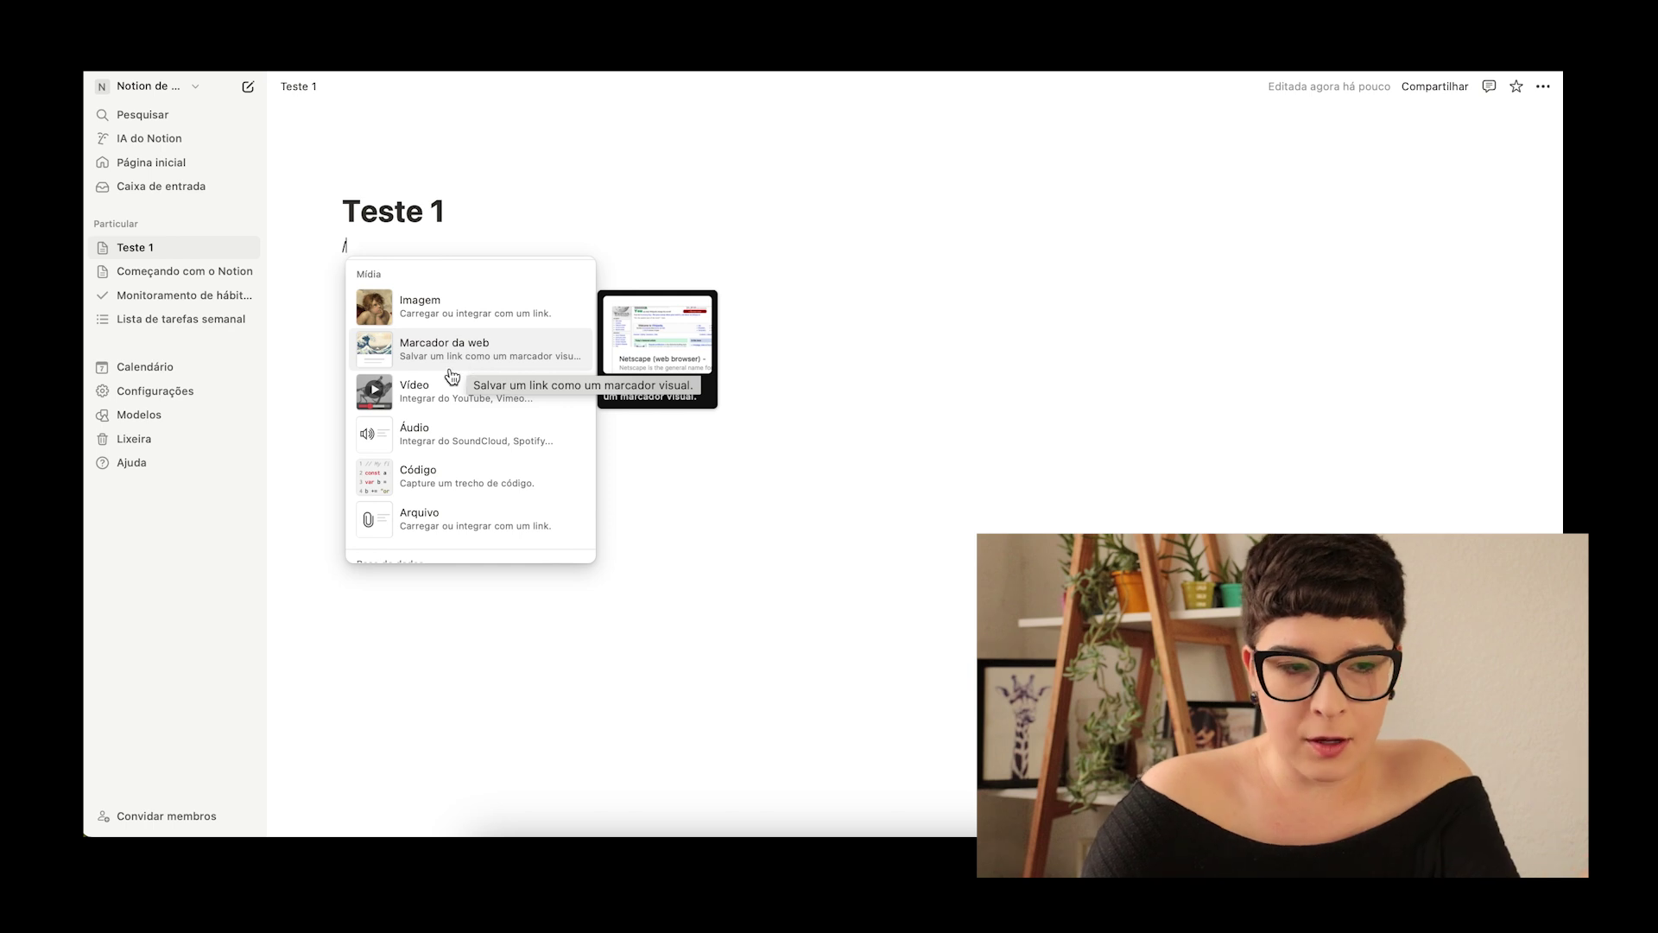
mouse_move(433, 393)
scroll(455, 381, "down", 1)
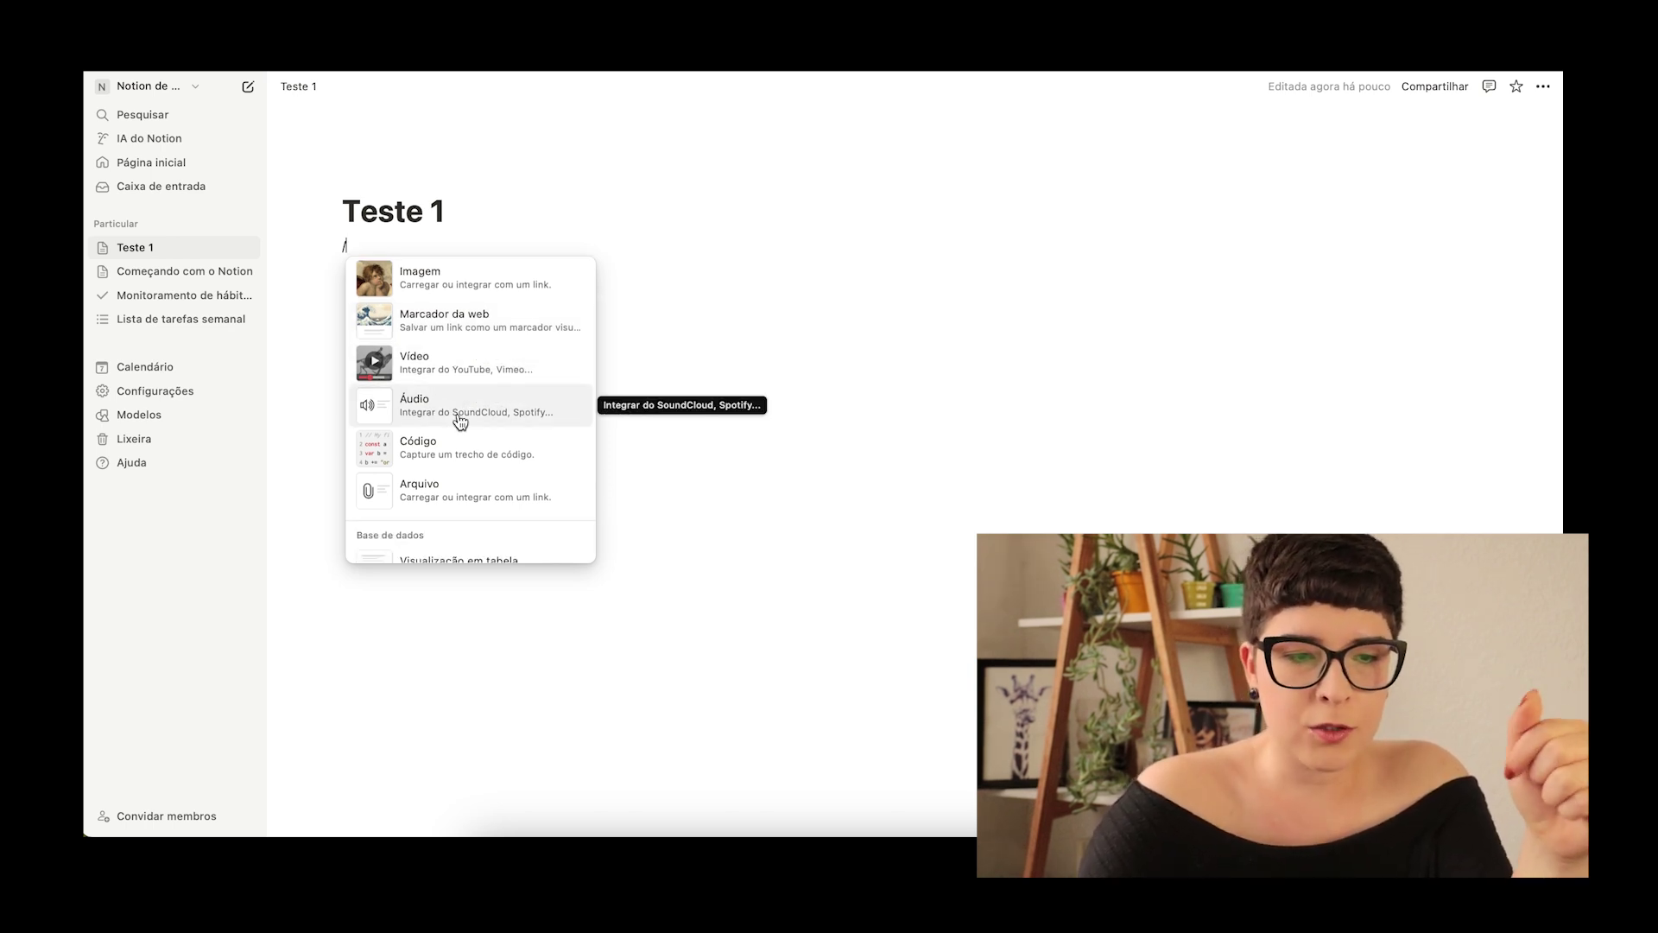
scroll(460, 423, "down", 3)
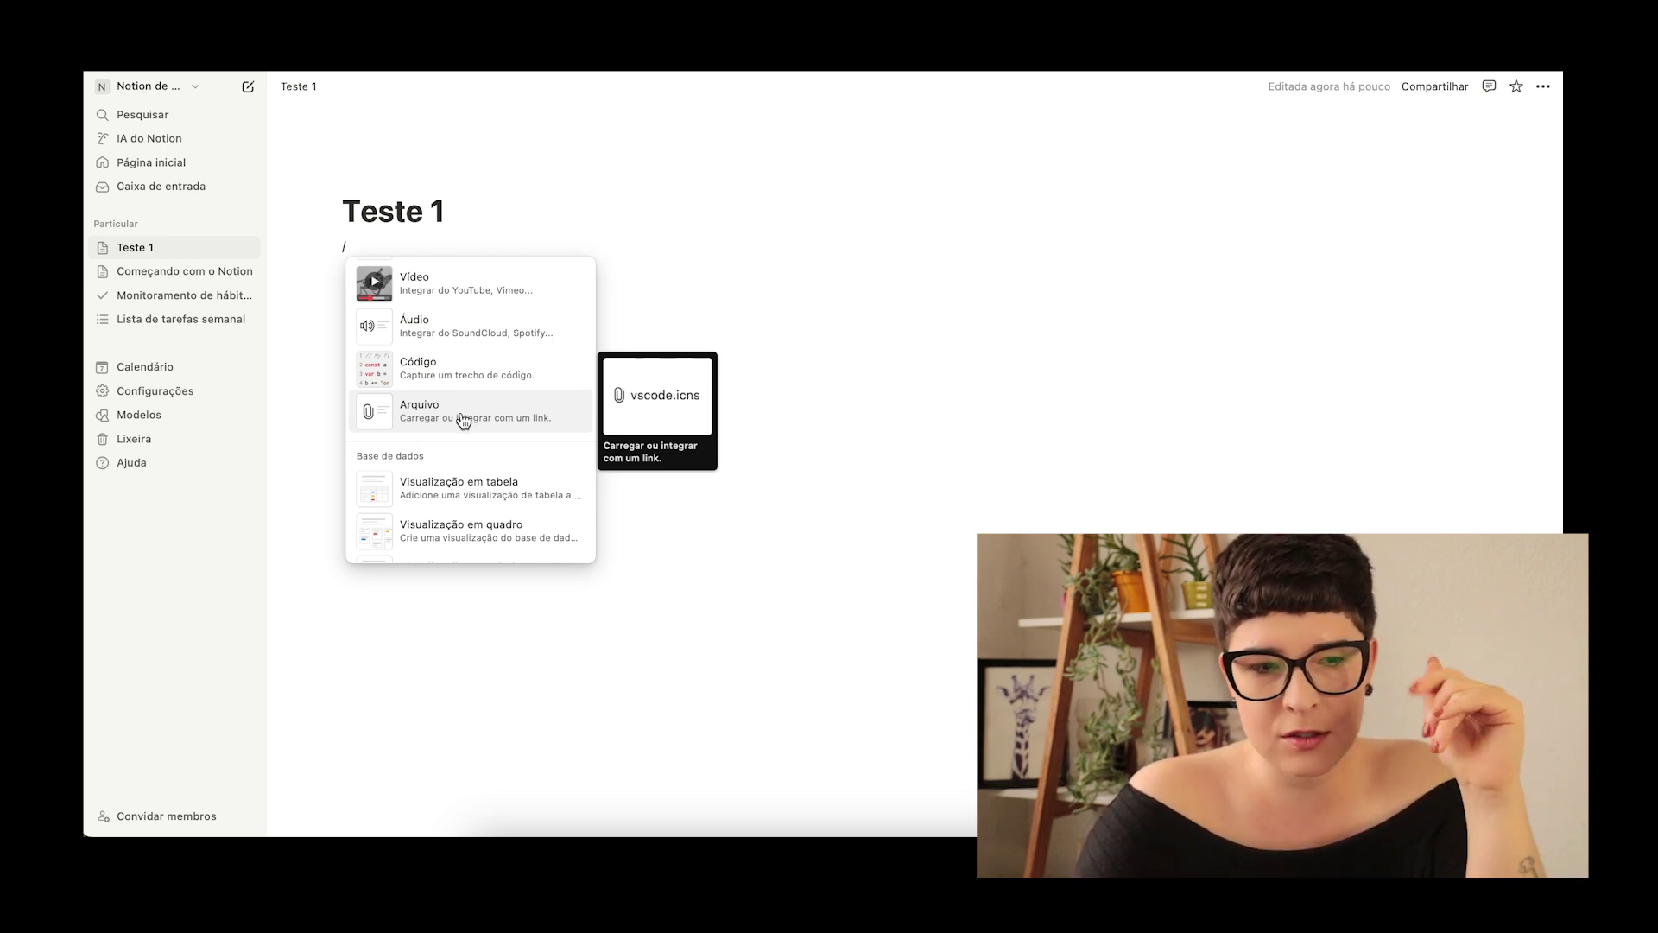
Step: Examine the database blocks, from Visualização em tabela through the charts to the linked database view
scroll(464, 421, "down", 3)
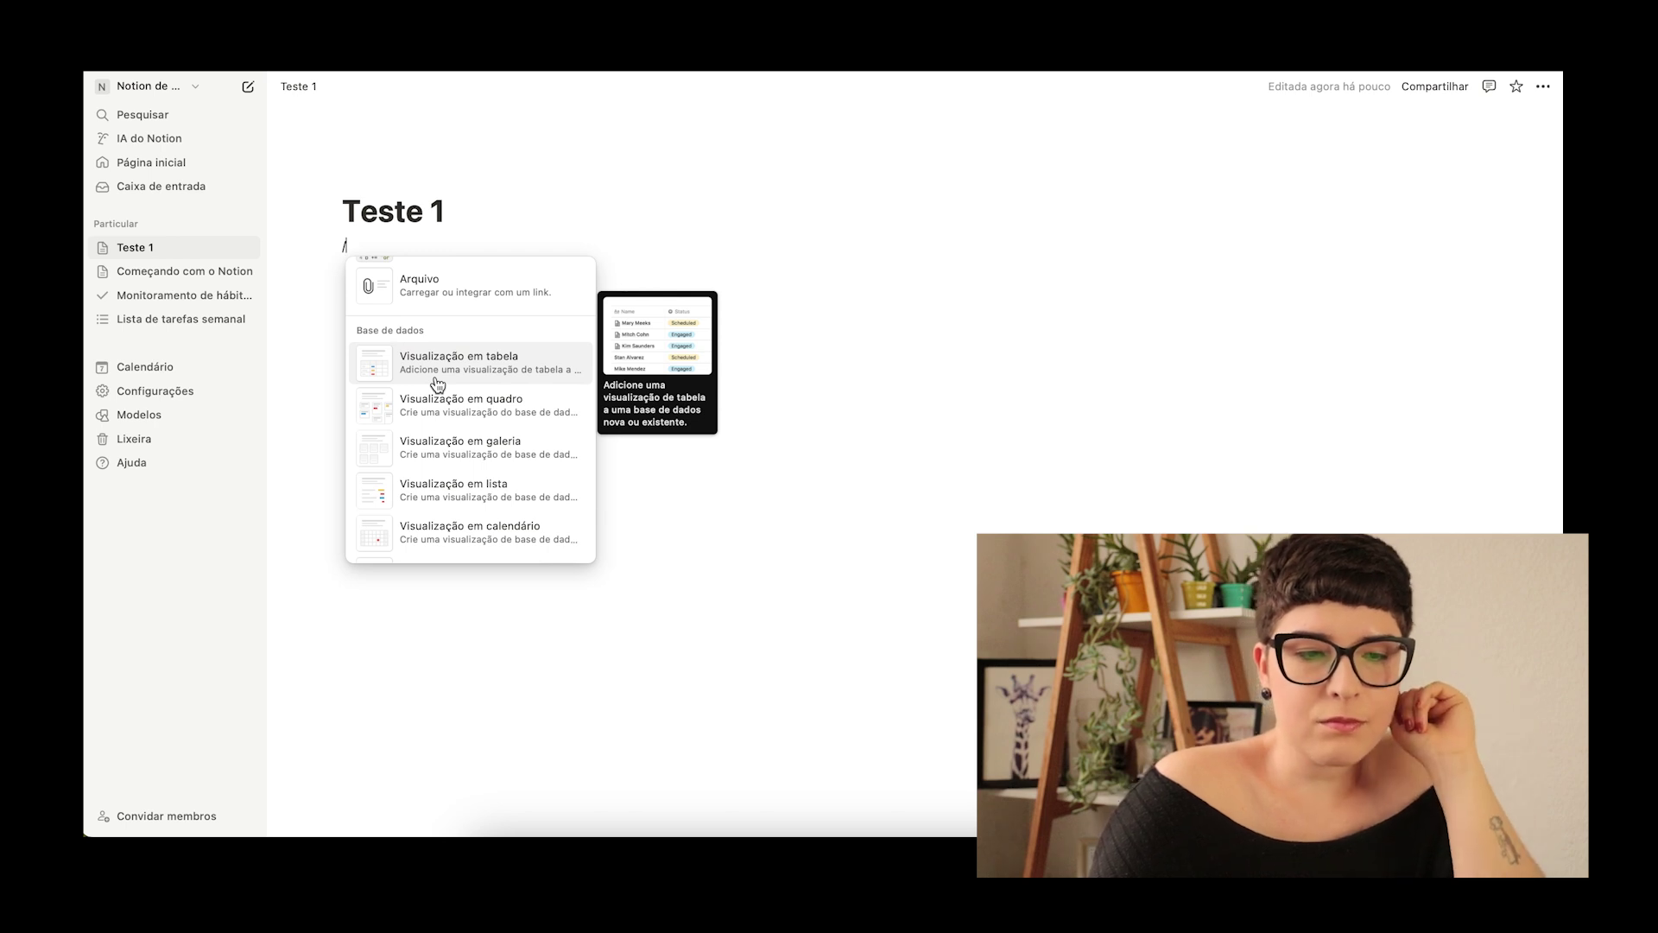
scroll(438, 384, "down", 3)
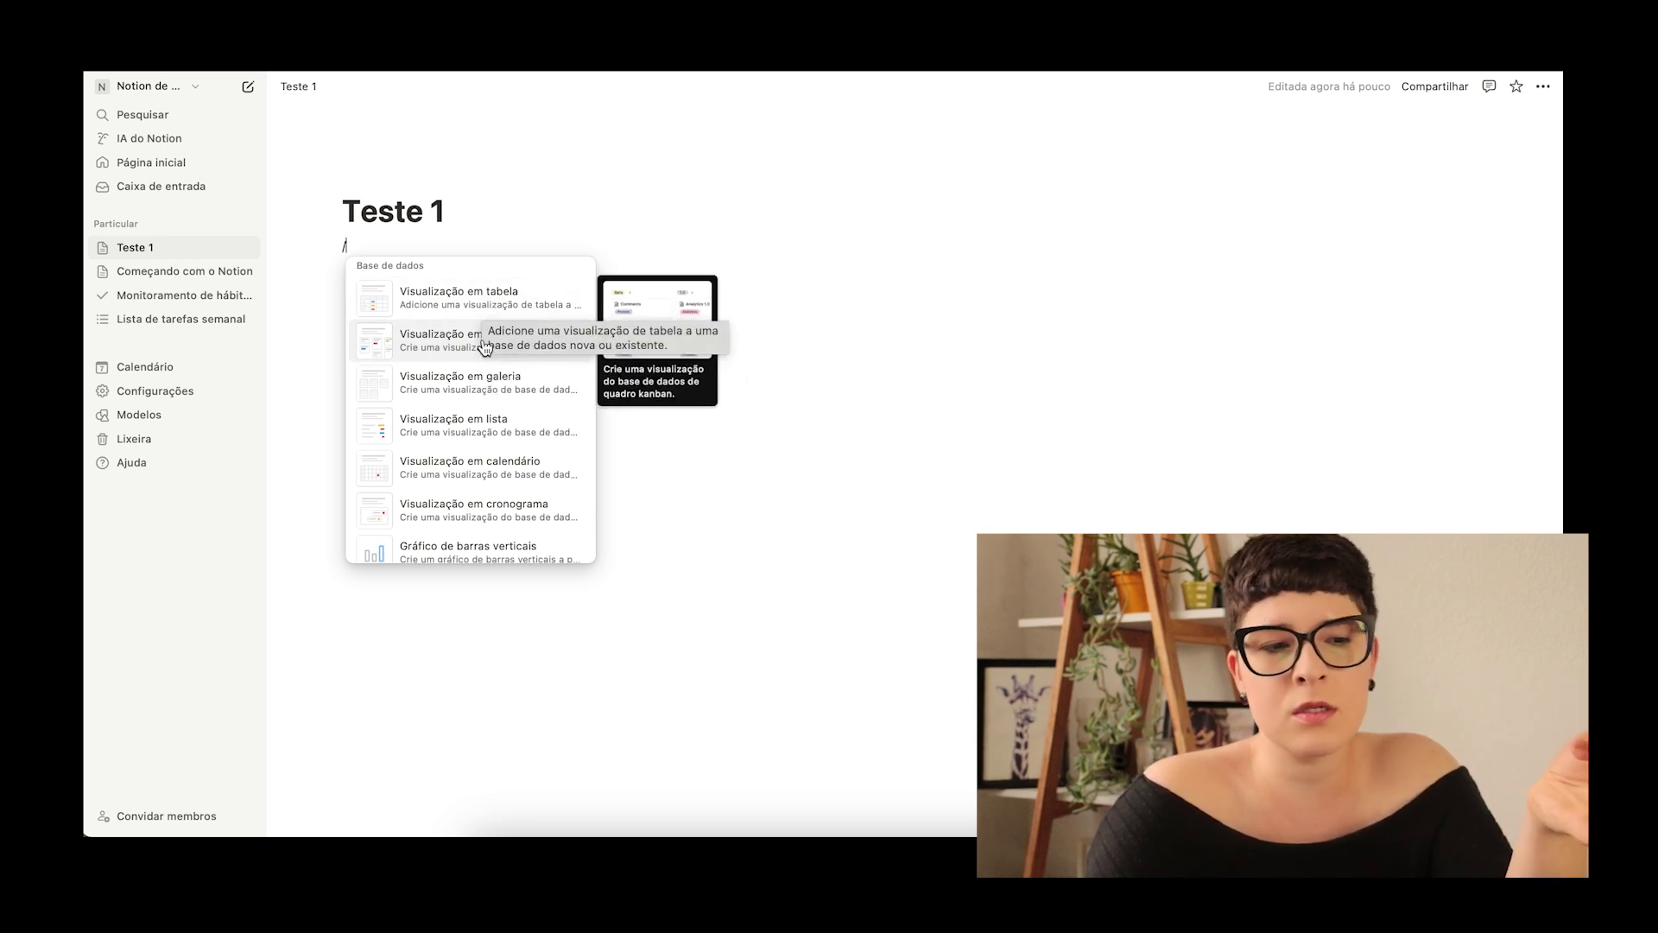
scroll(453, 466, "down", 3)
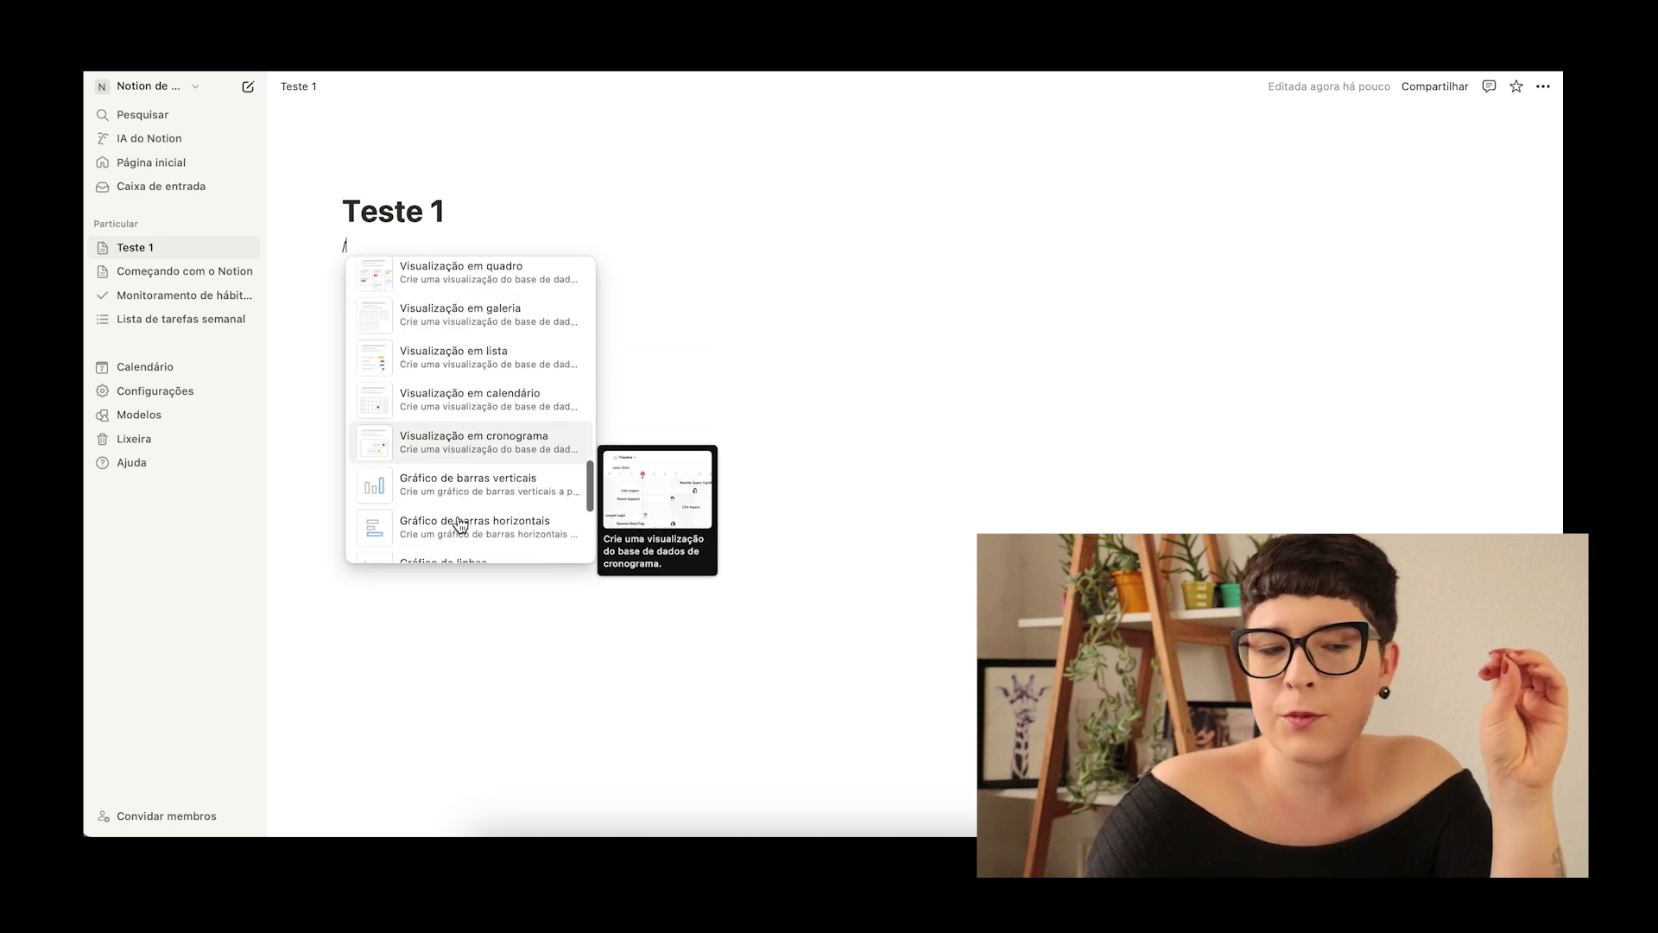
scroll(453, 510, "down", 3)
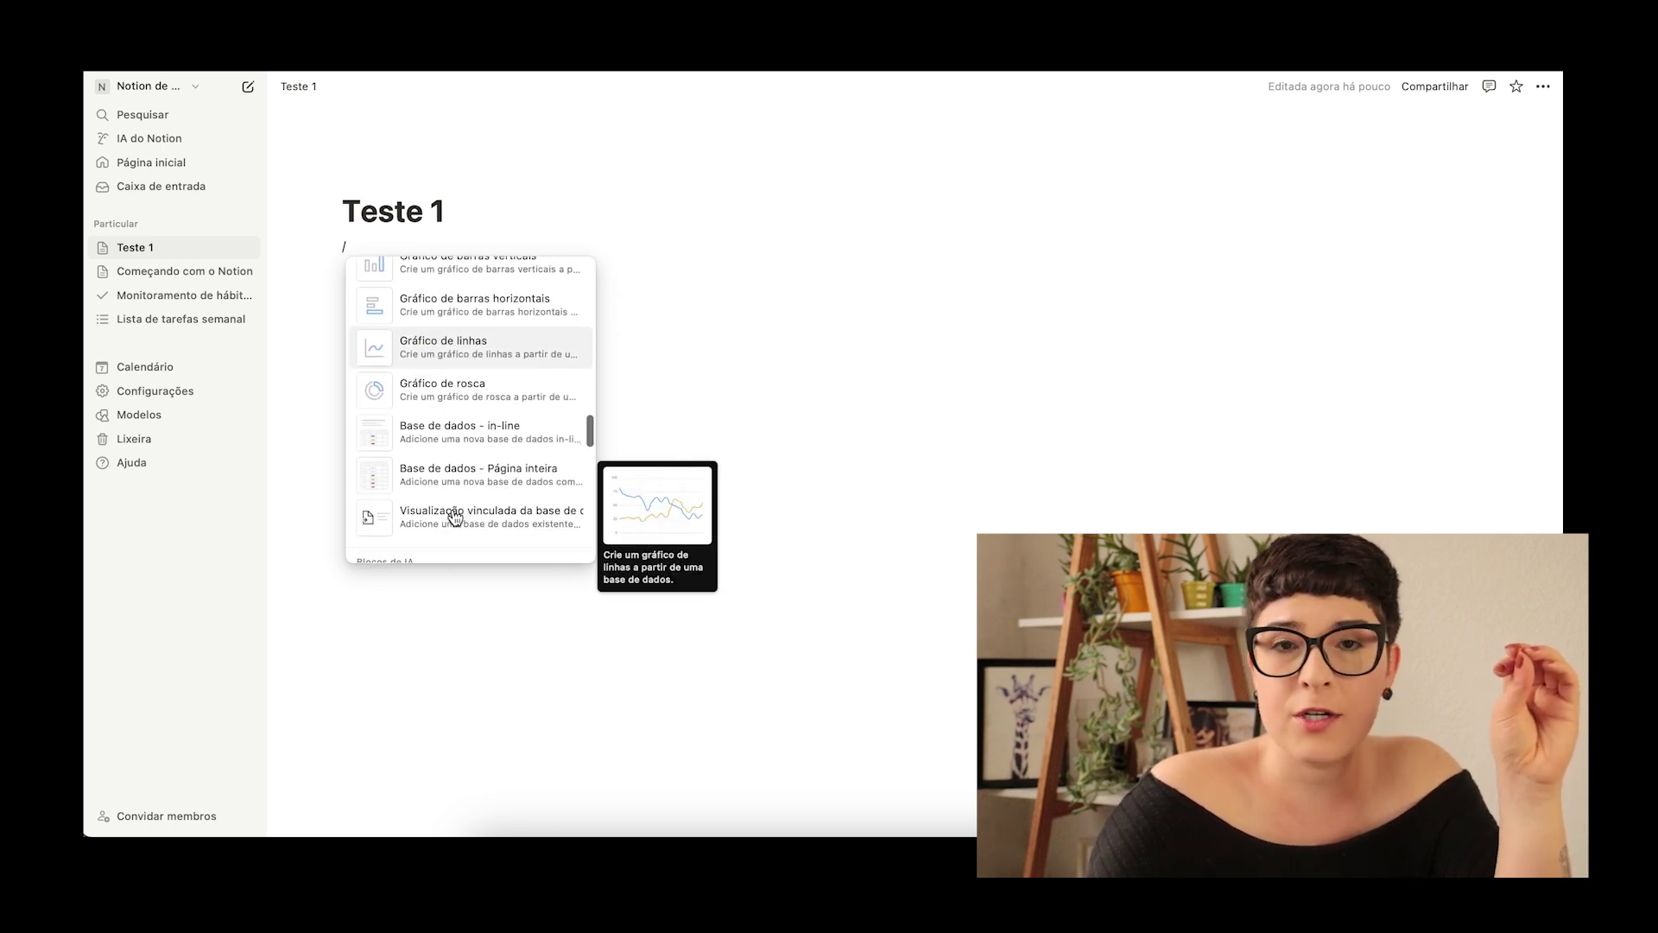
scroll(455, 516, "down", 2)
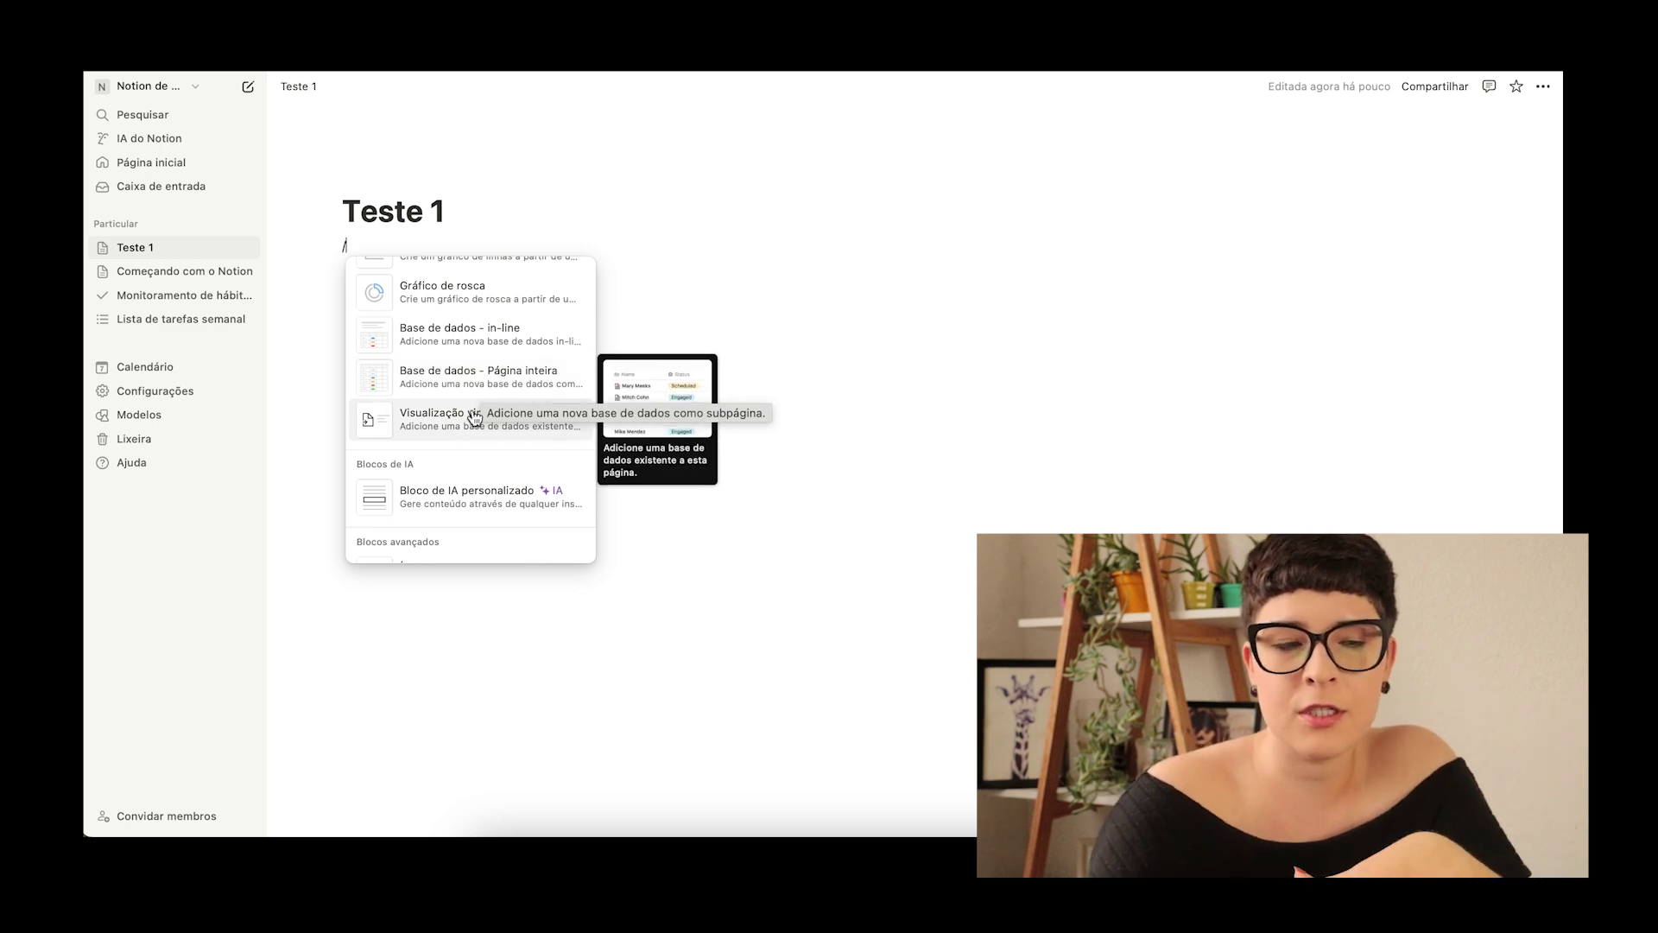
Step: Examine the custom AI block and the advanced blocks from Índice through the column layouts
key("Down")
key("Down")
key("Down")
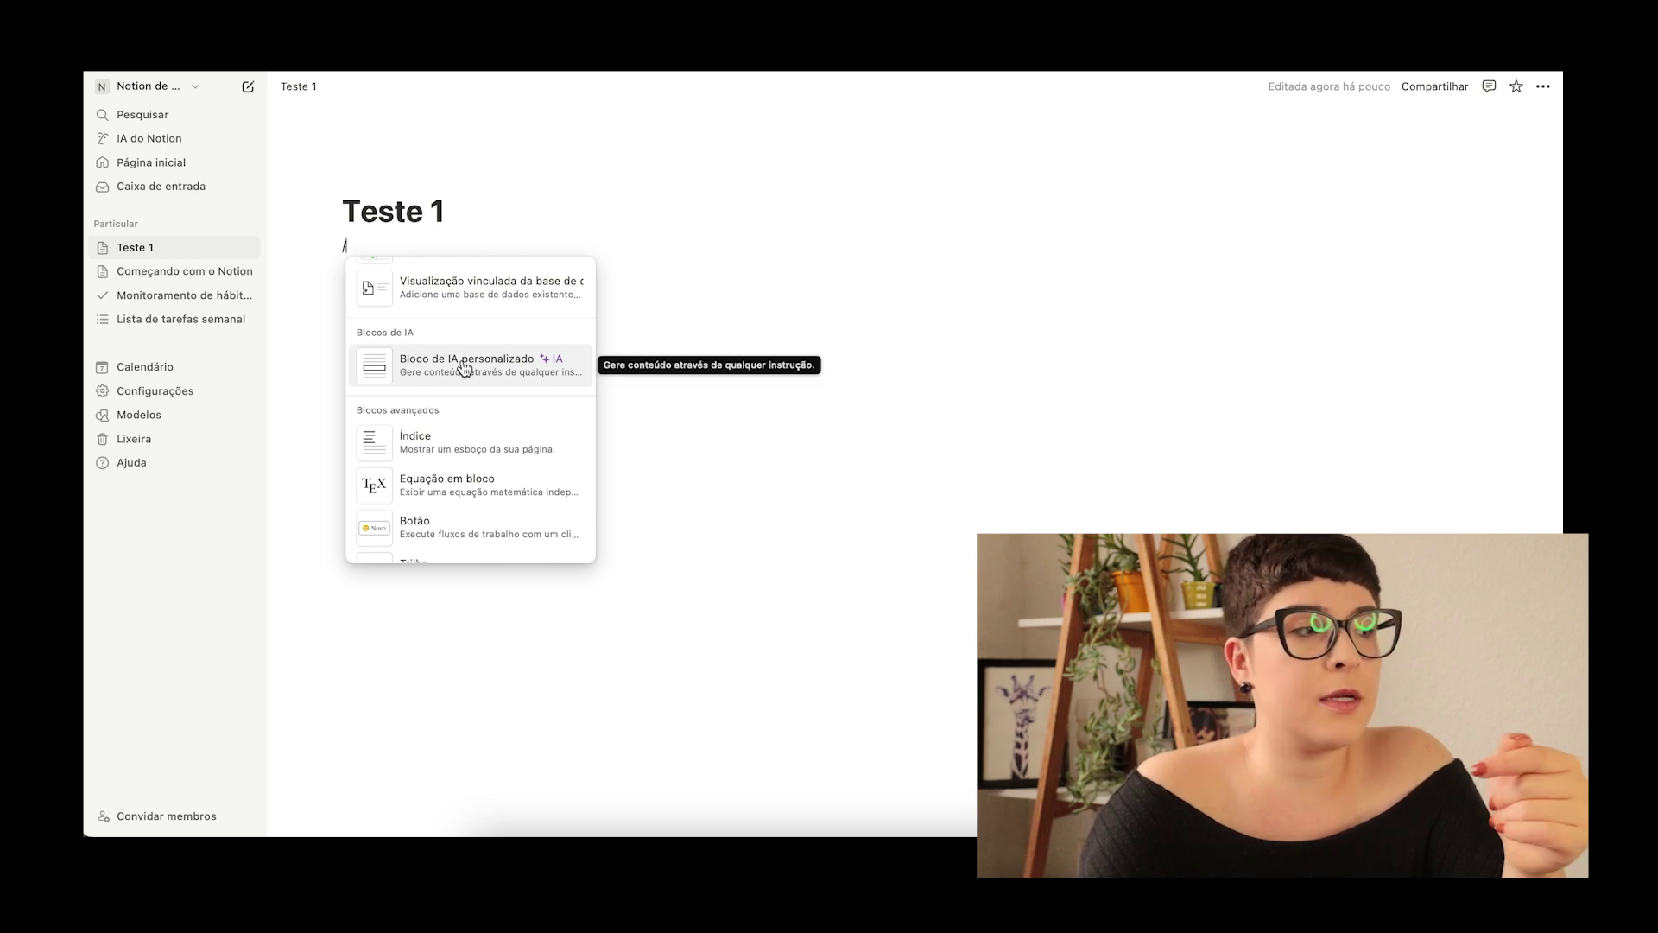
scroll(455, 433, "down", 2)
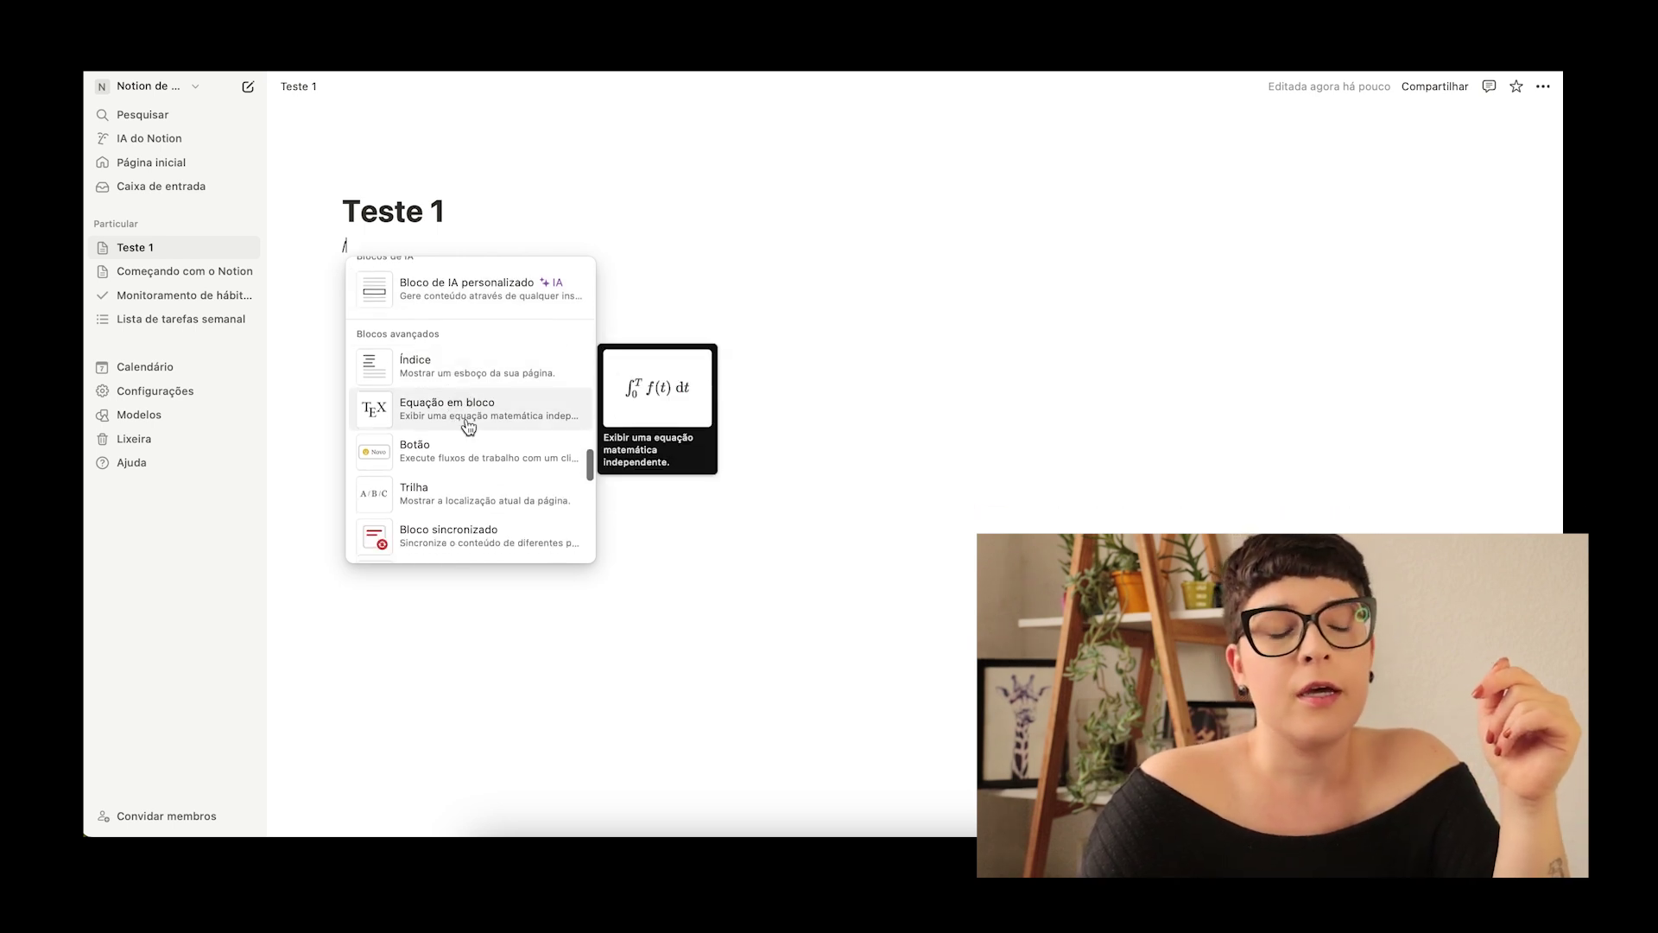
scroll(467, 426, "down", 1)
scroll(467, 427, "down", 3)
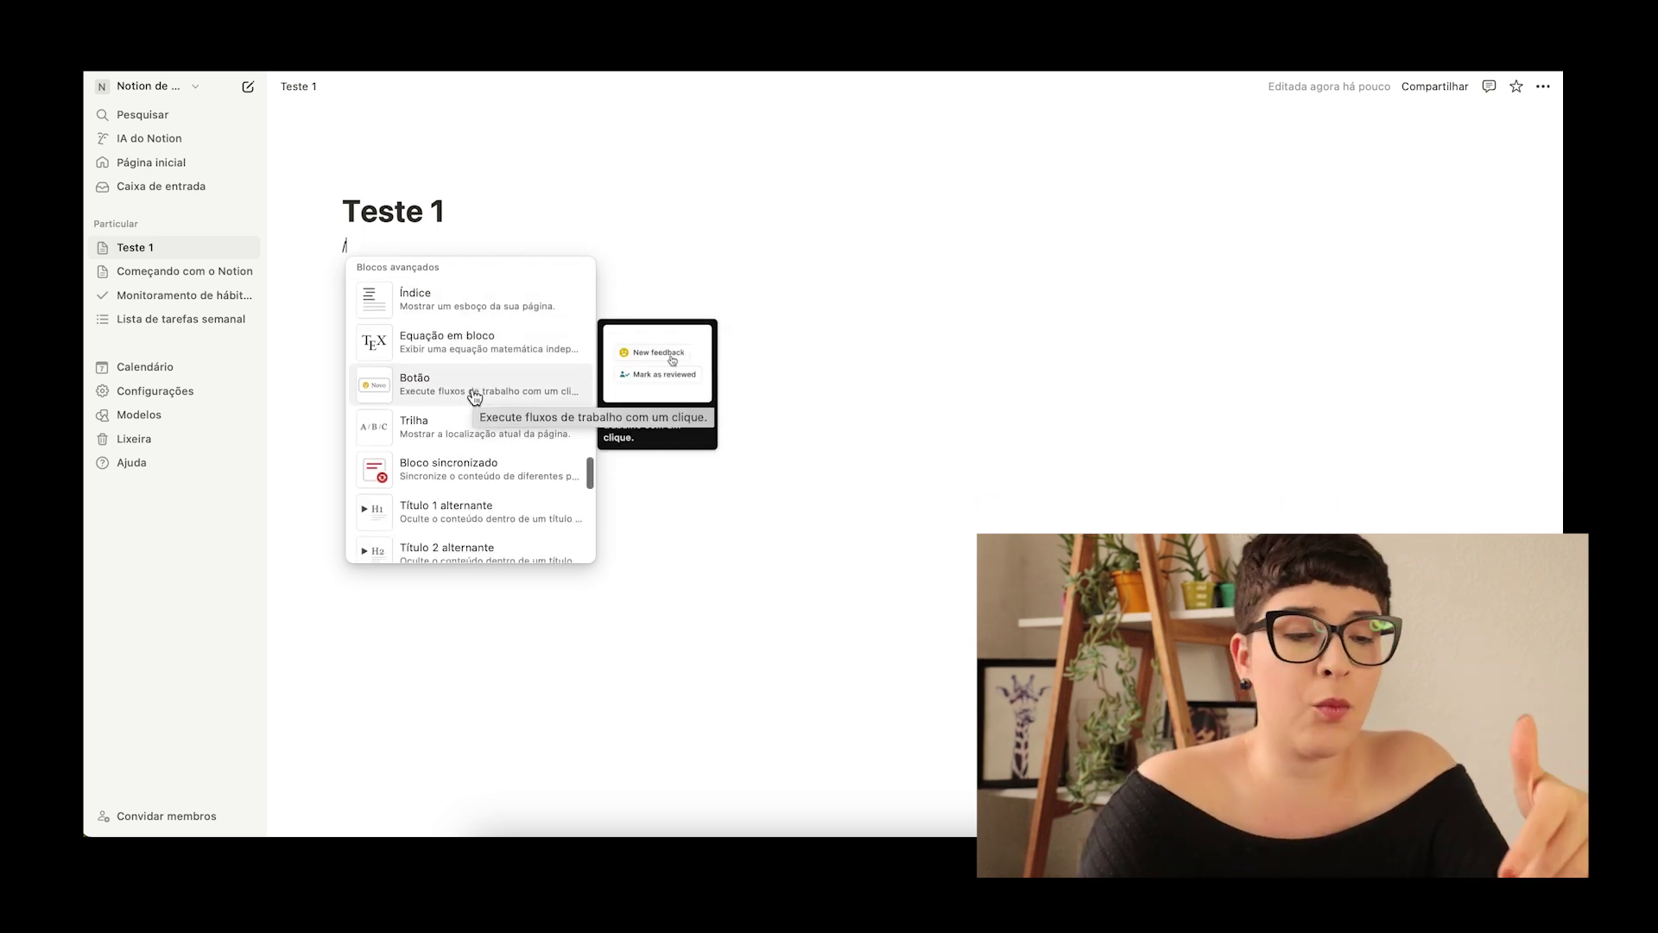
scroll(475, 395, "down", 2)
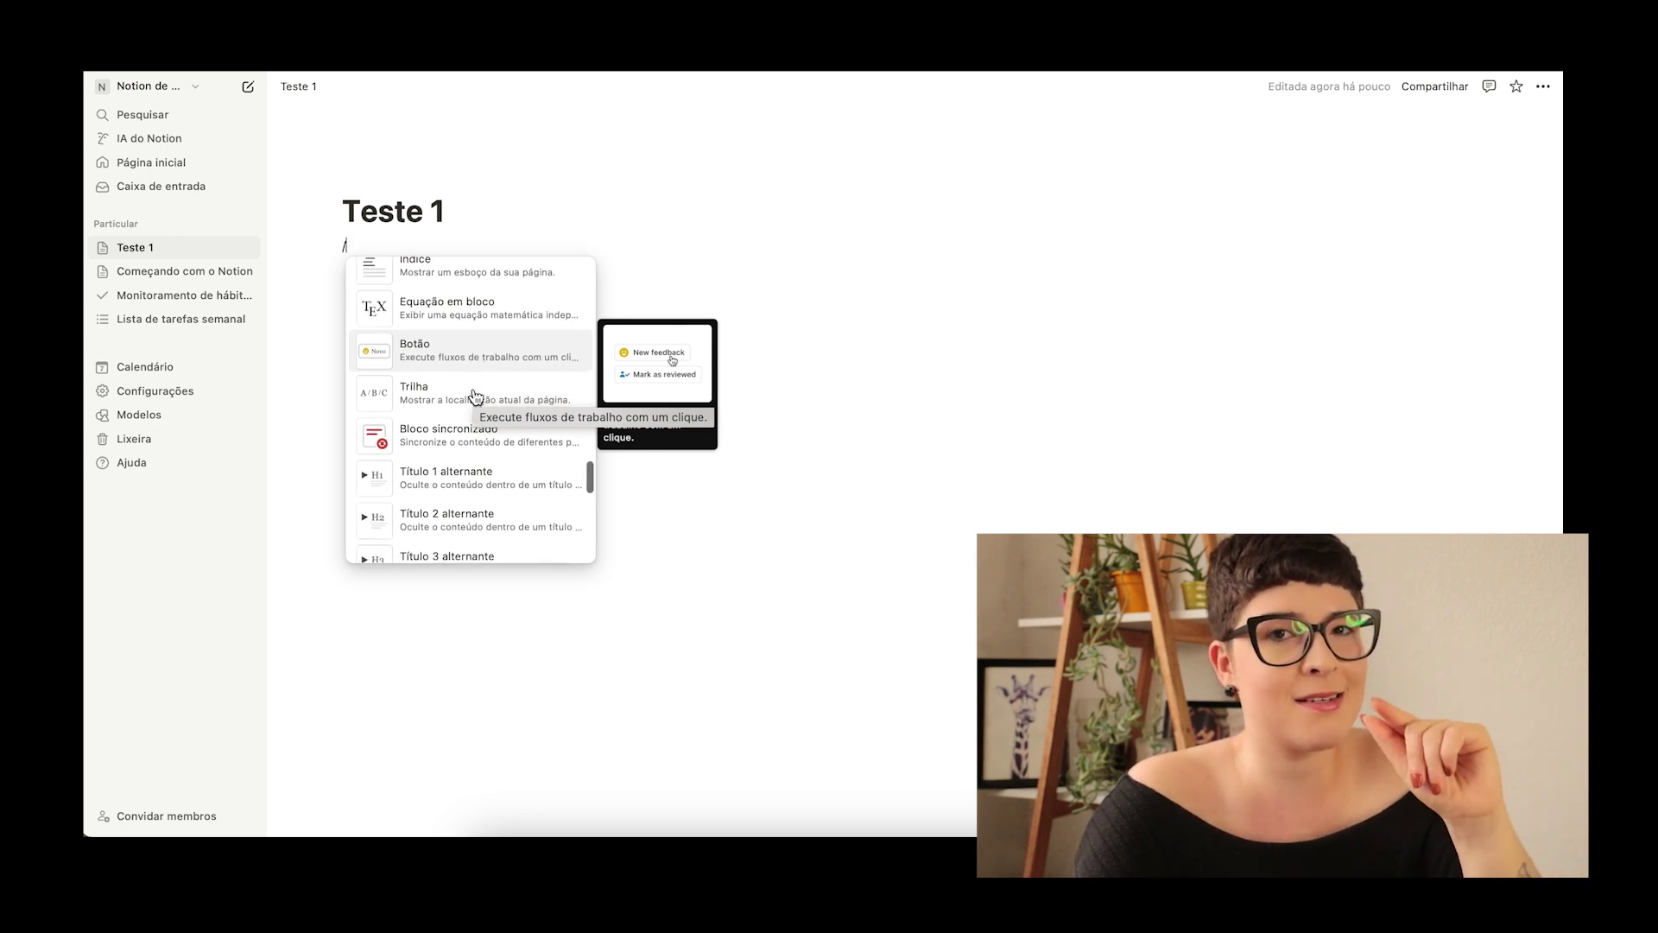
scroll(467, 429, "down", 5)
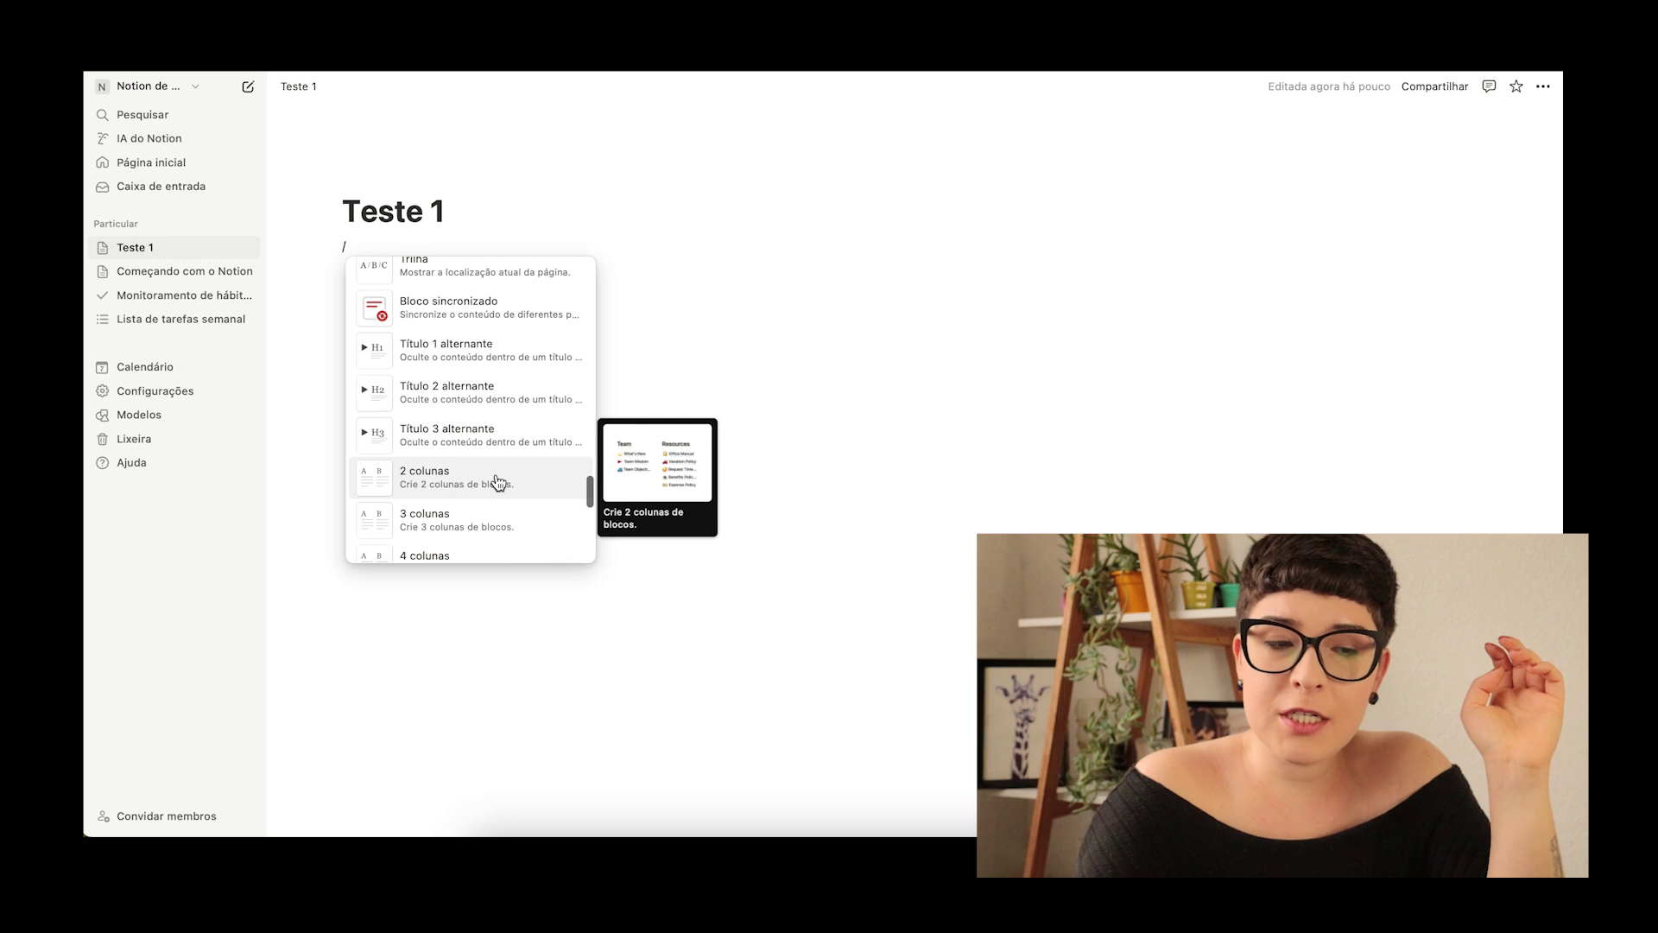
scroll(499, 481, "down", 1)
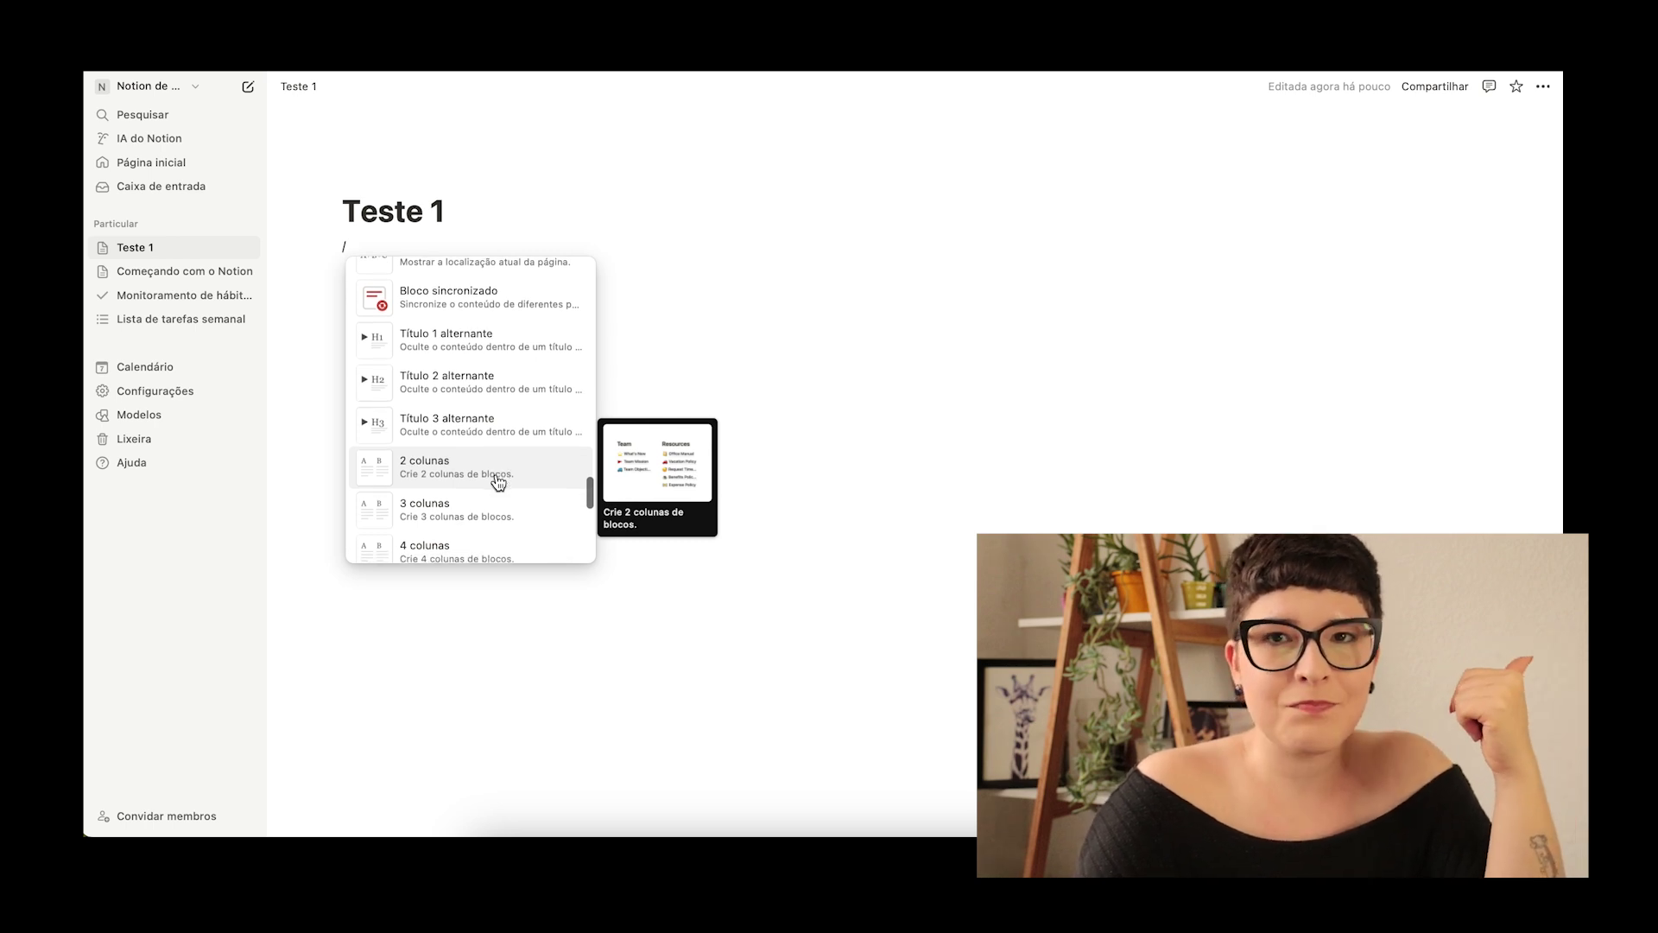
Step: Examine the in-line blocks from Mencionar pessoa through Equação in-line
scroll(497, 466, "down", 8)
scroll(488, 406, "down", 4)
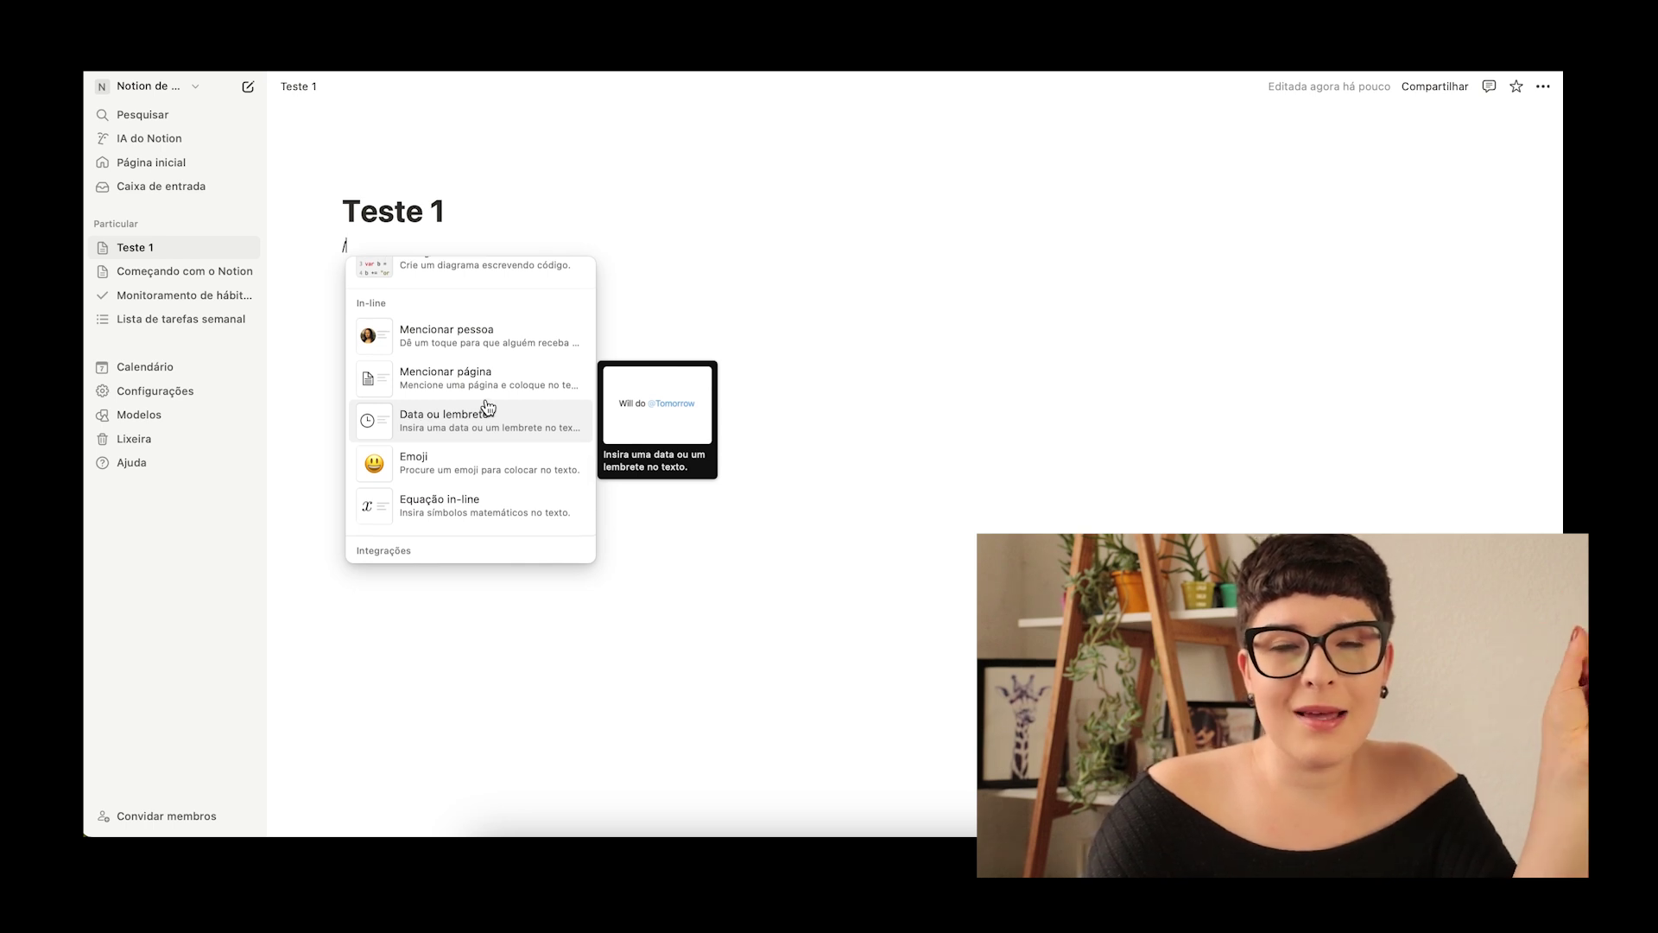
scroll(488, 406, "up", 1)
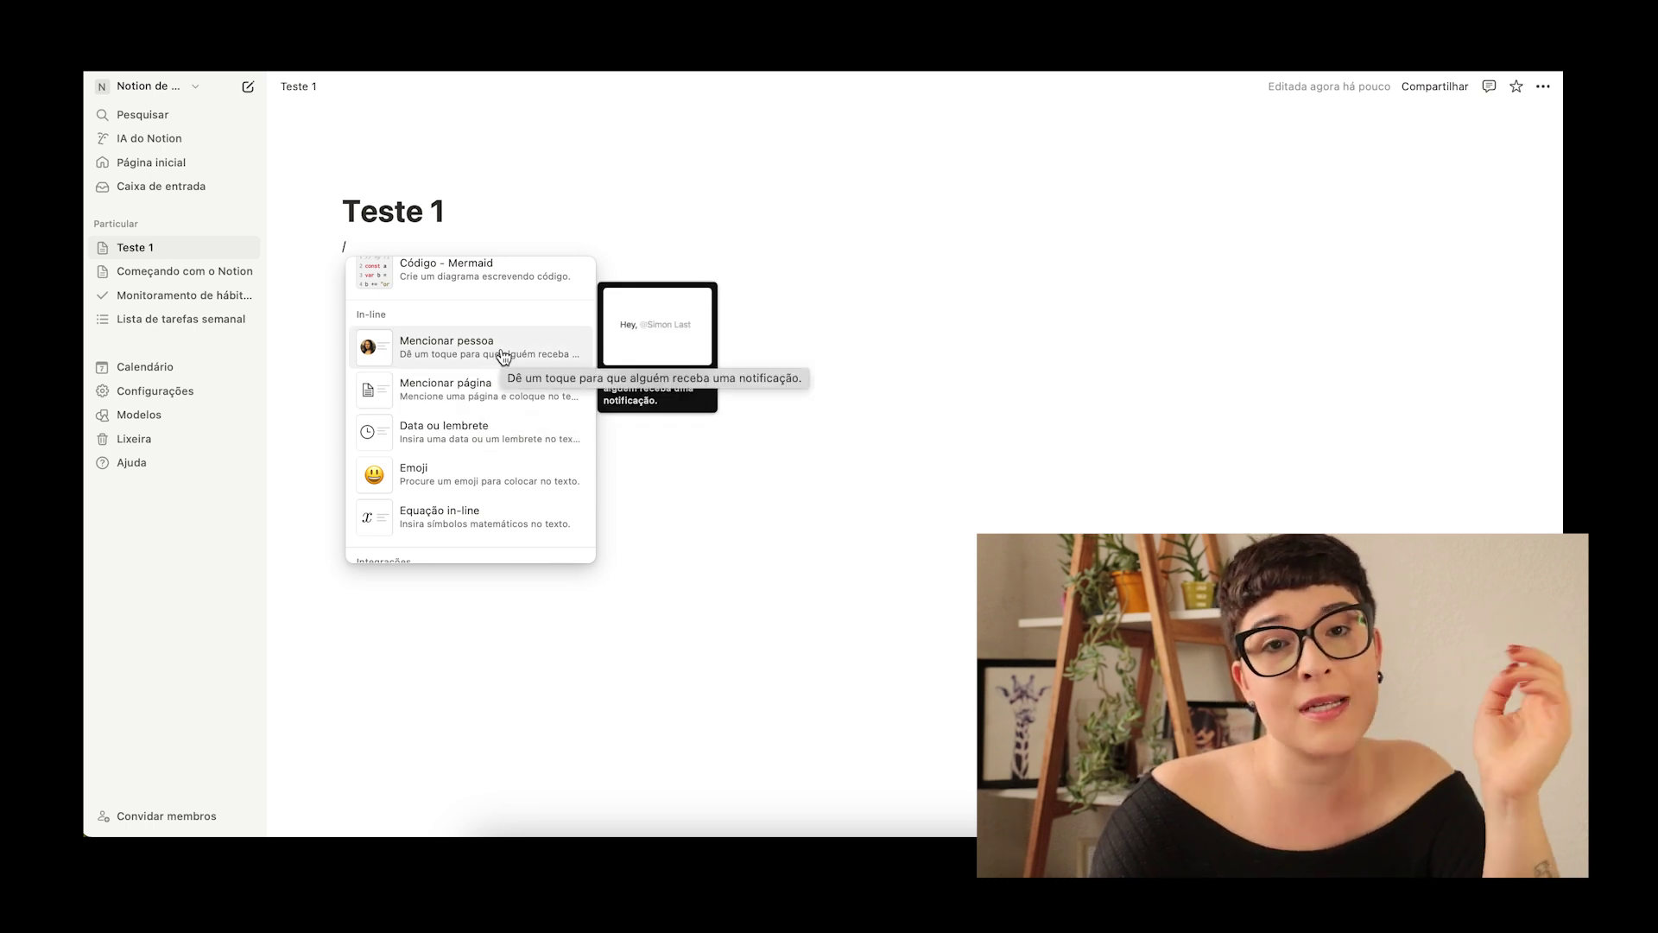
scroll(514, 389, "down", 3)
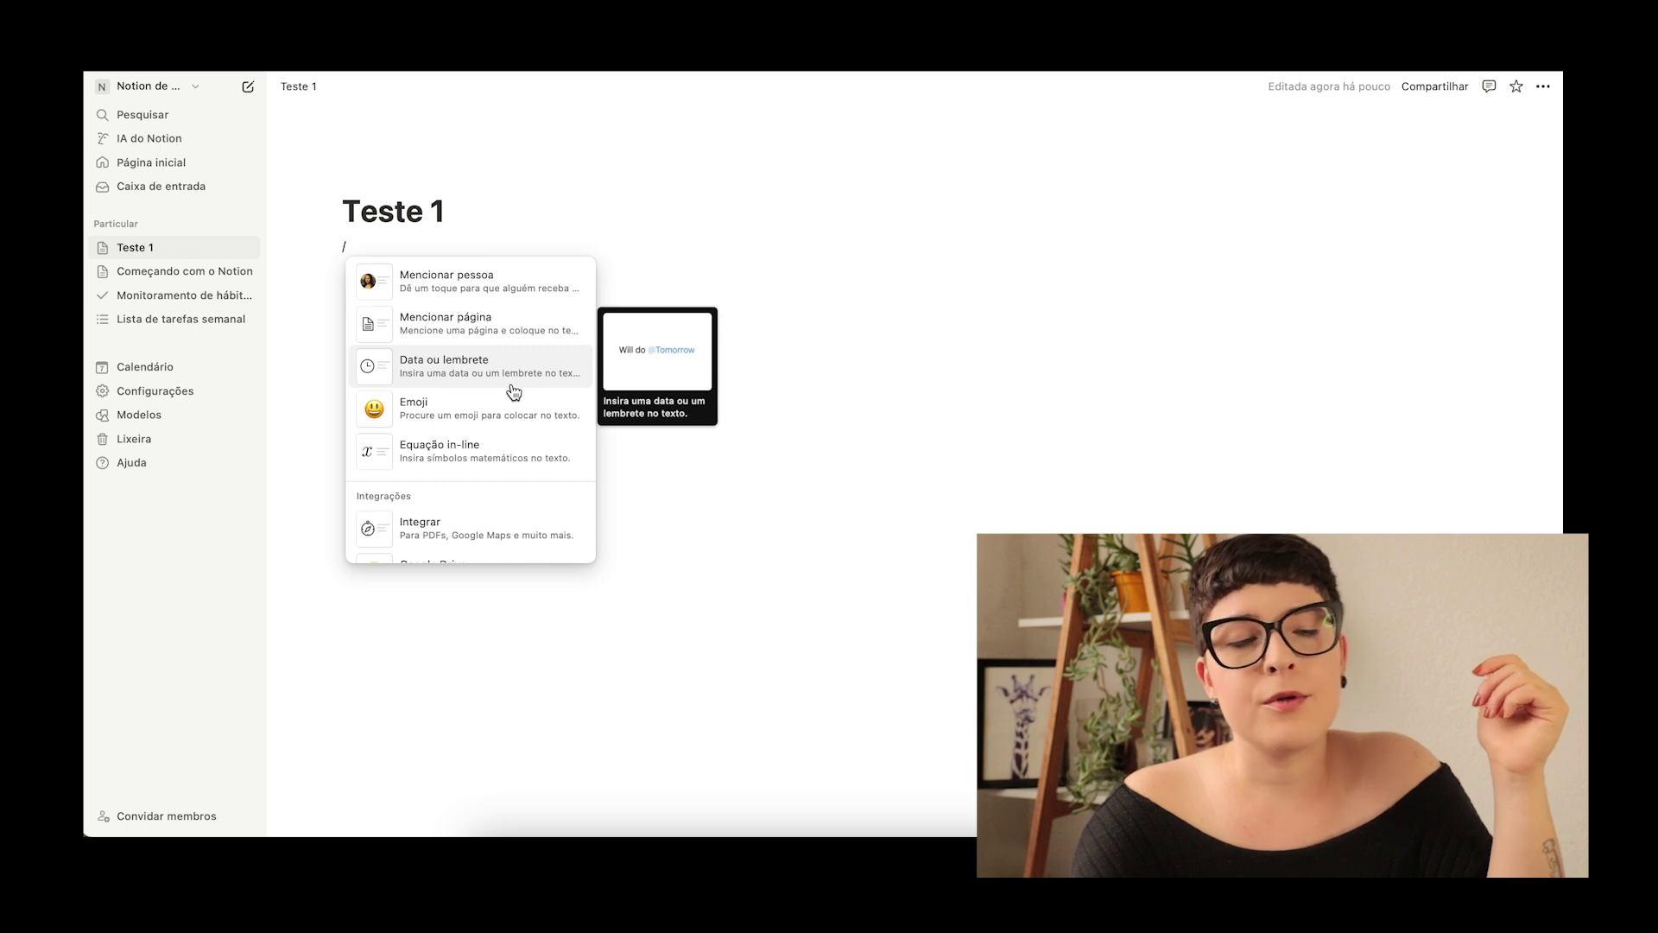
scroll(510, 416, "down", 2)
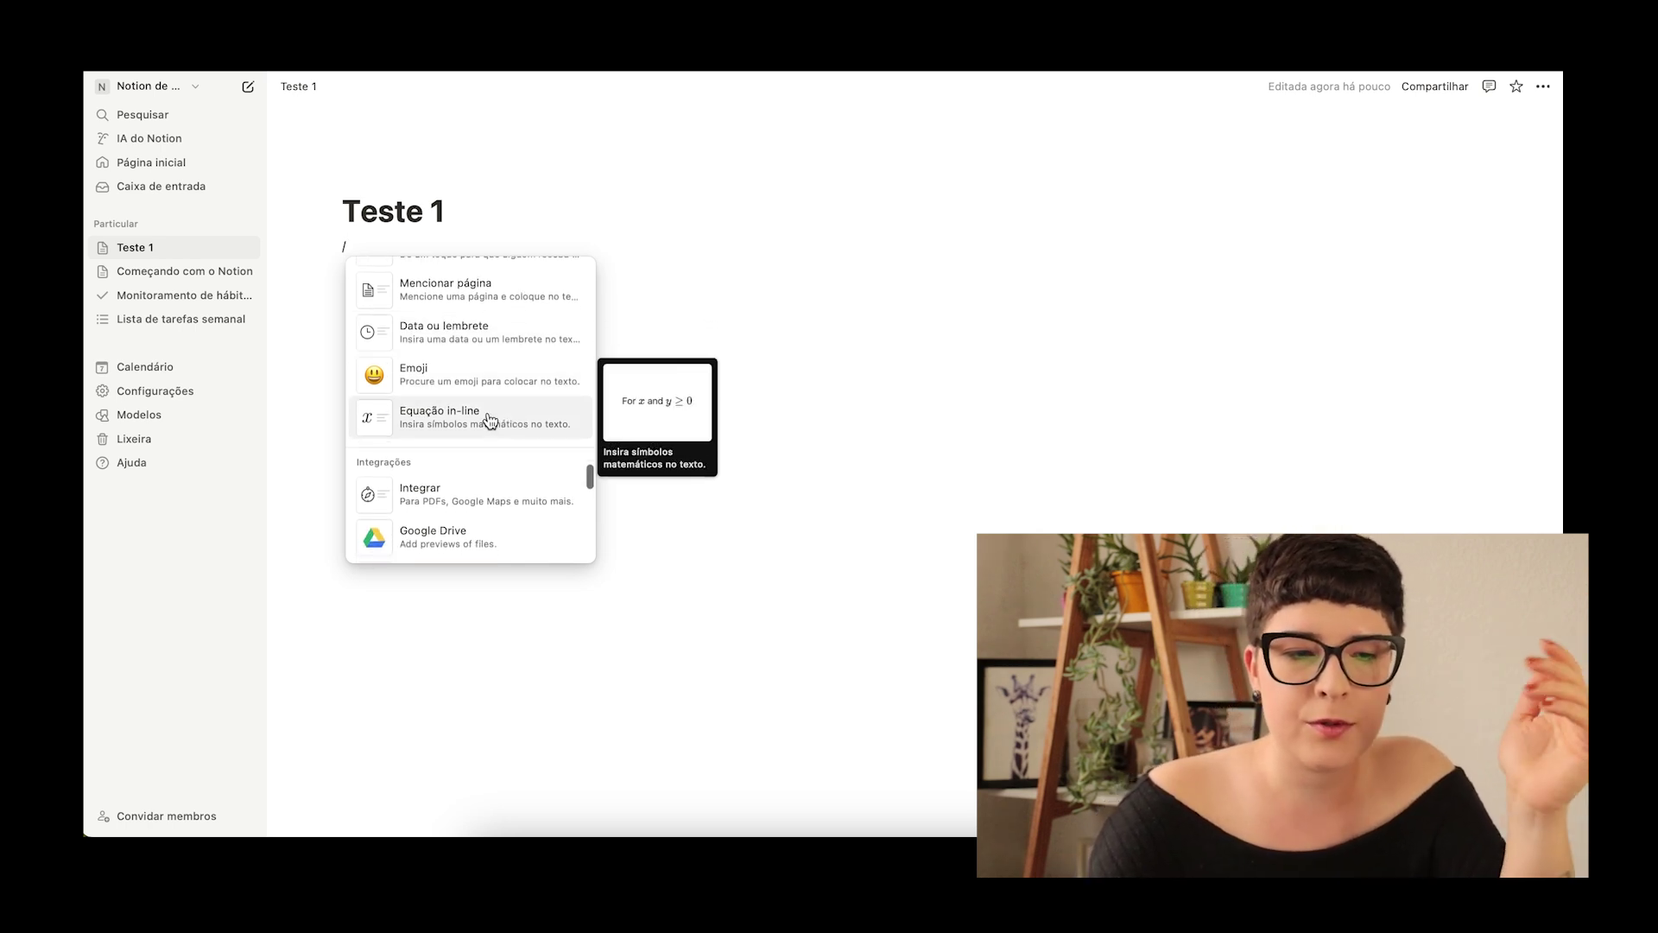
Step: Skim the integration blocks from Integrar and Google Drive through Trello, Slack and GitHub
scroll(488, 421, "down", 5)
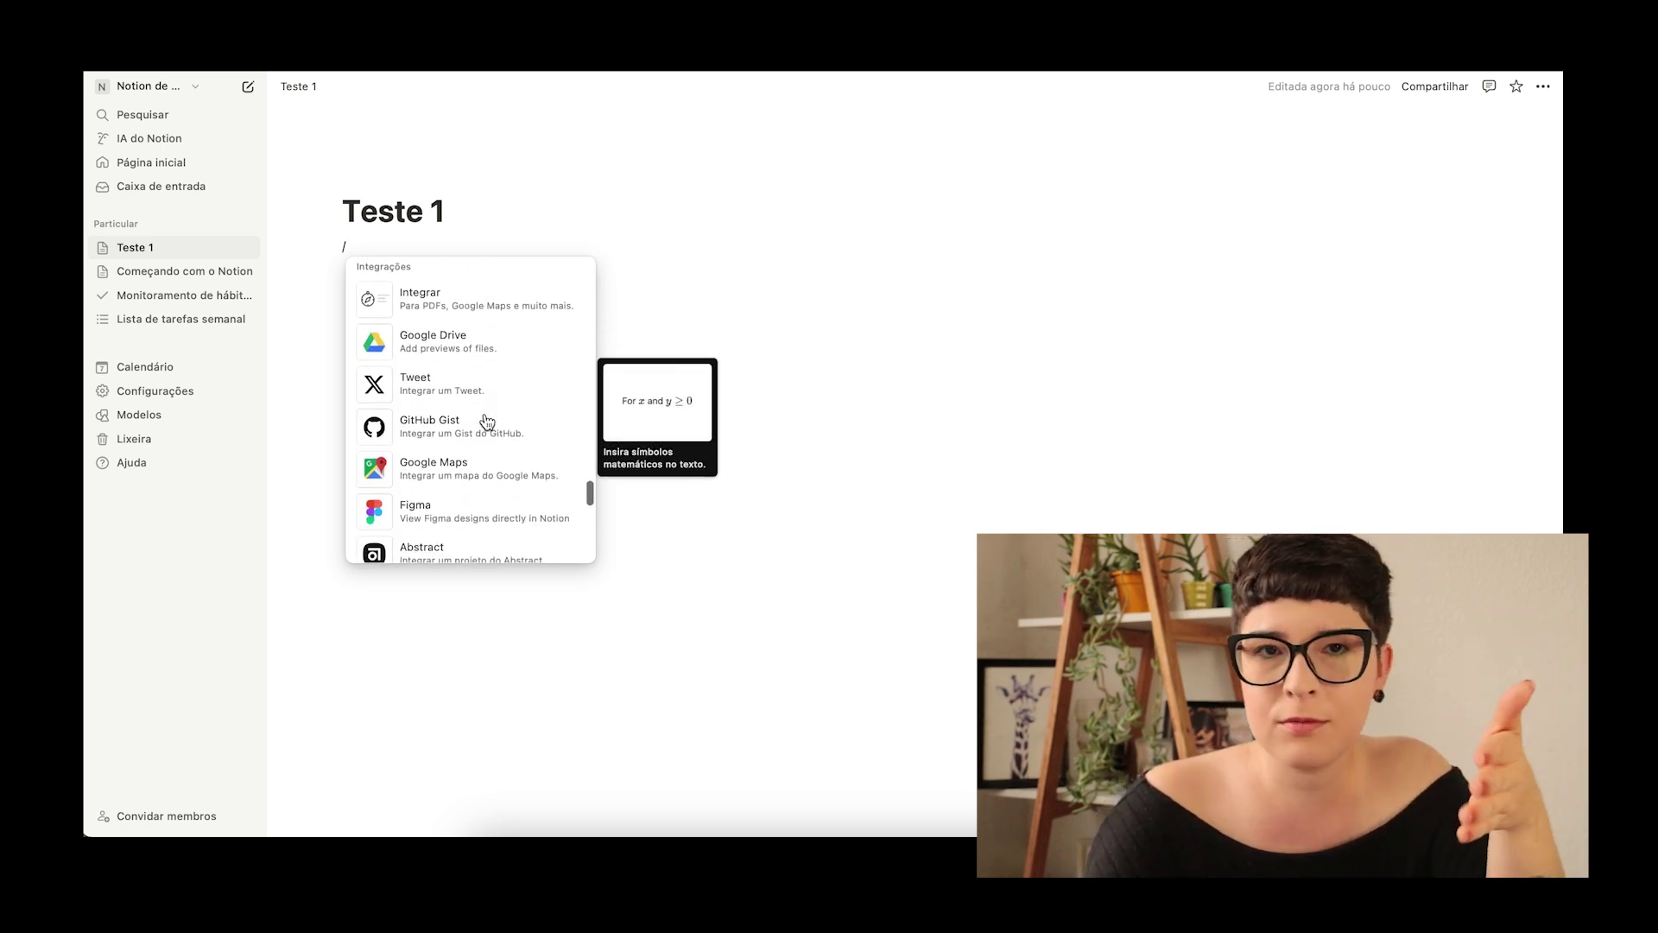
scroll(488, 420, "up", 1)
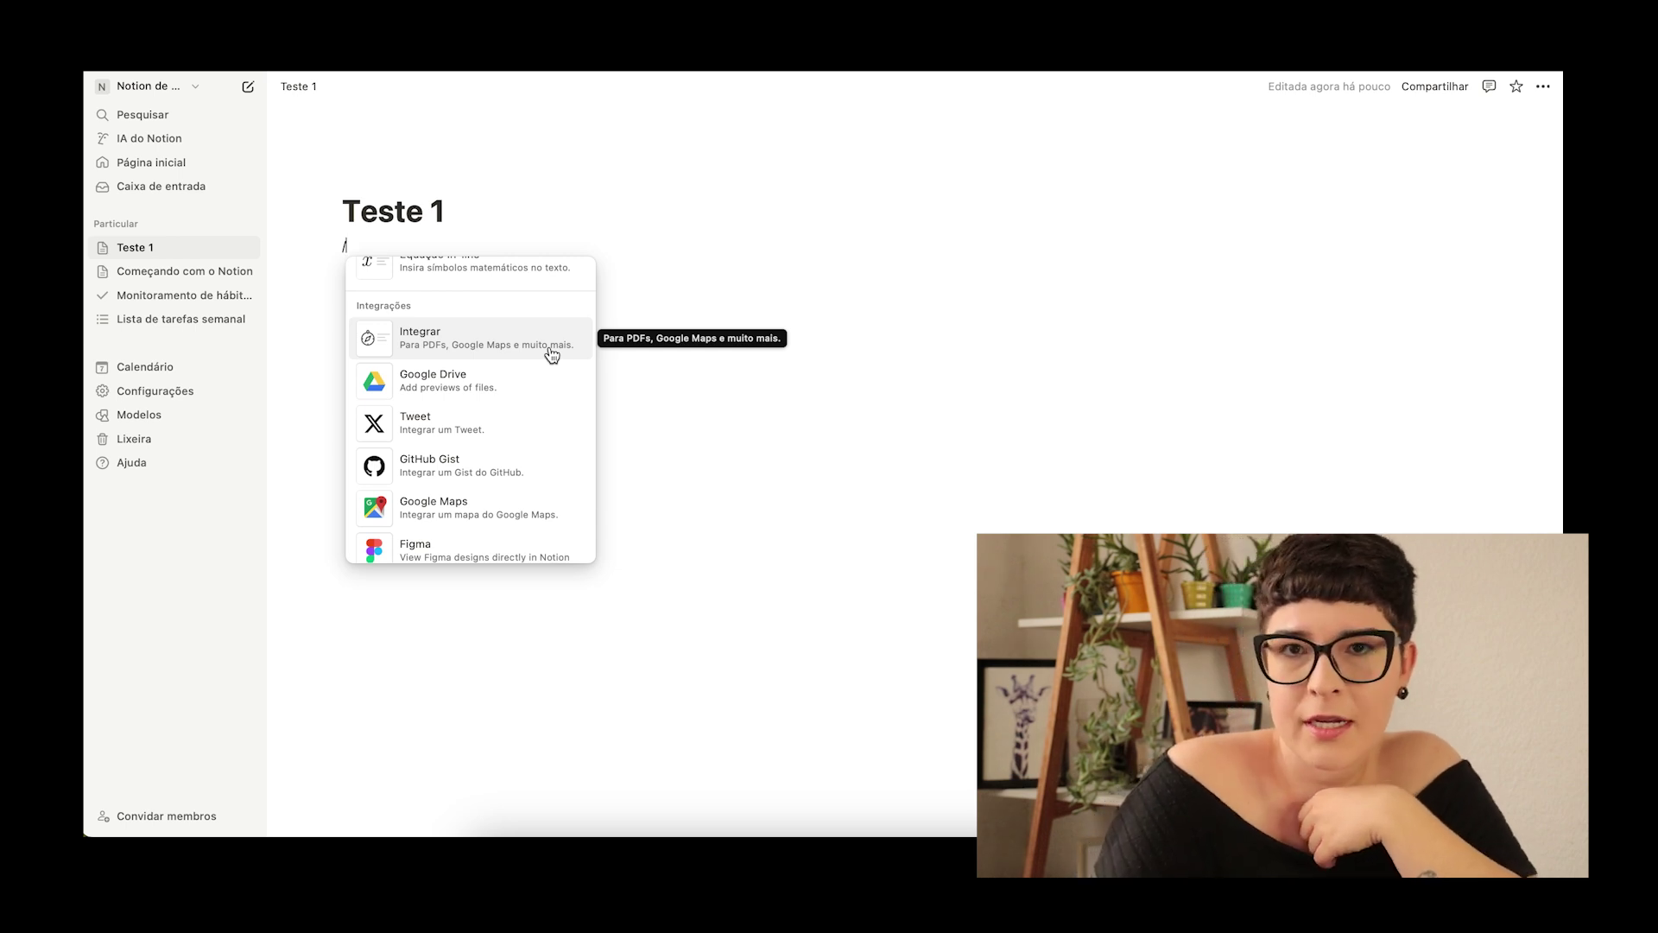
scroll(477, 442, "down", 4)
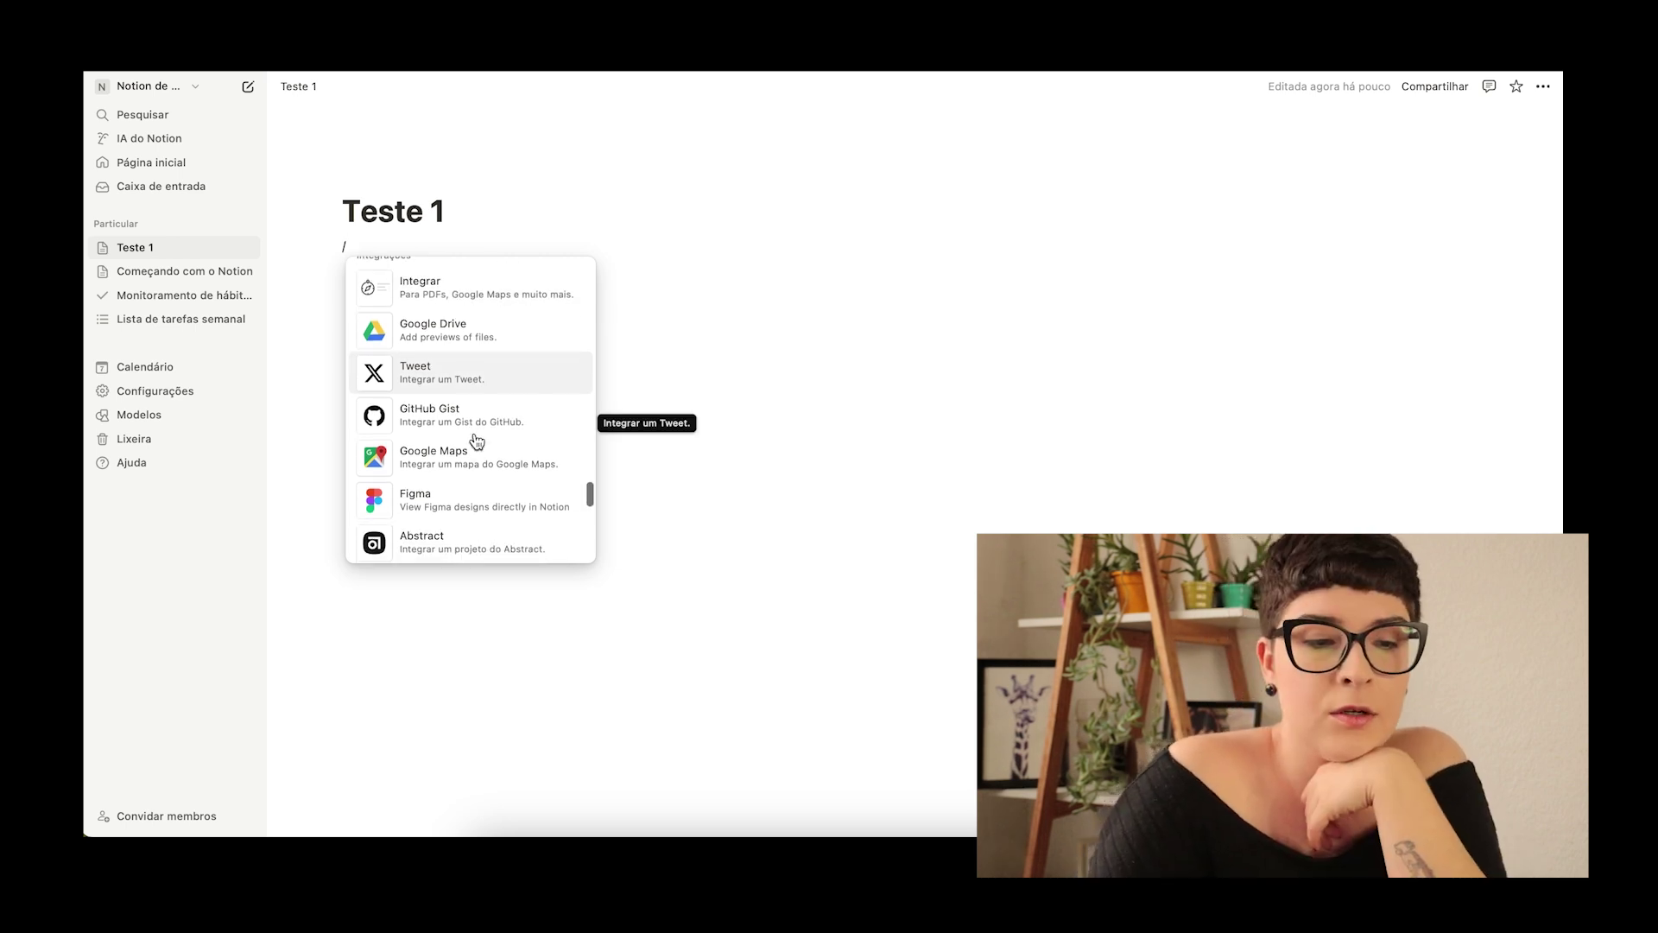
scroll(477, 440, "down", 10)
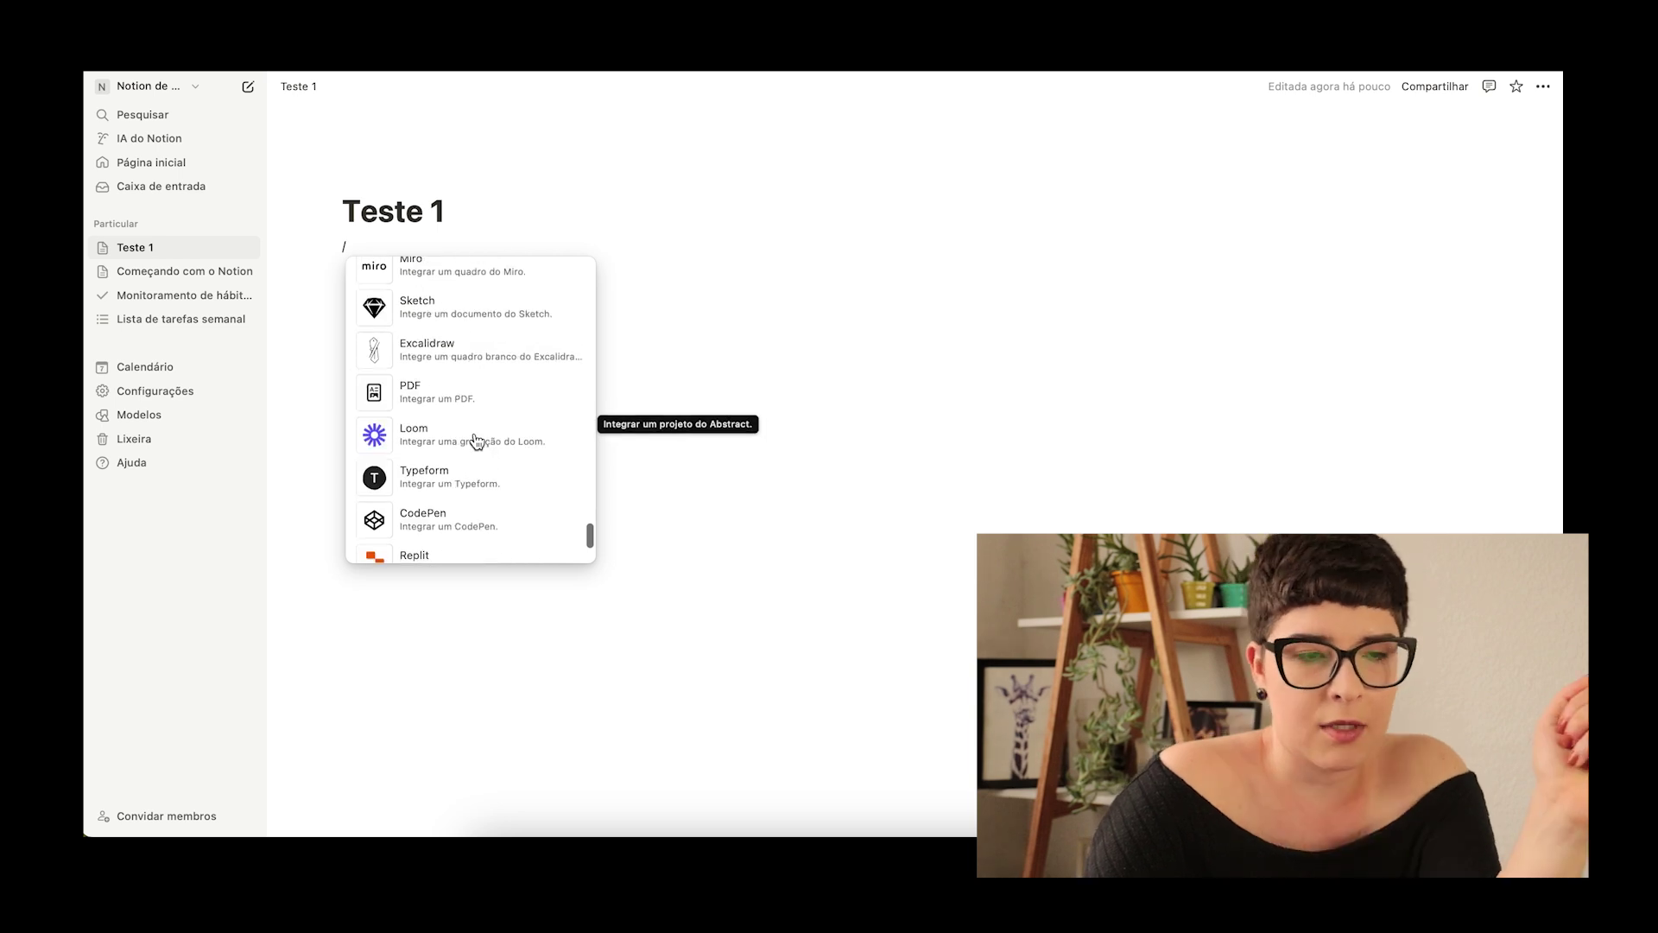
scroll(477, 442, "down", 5)
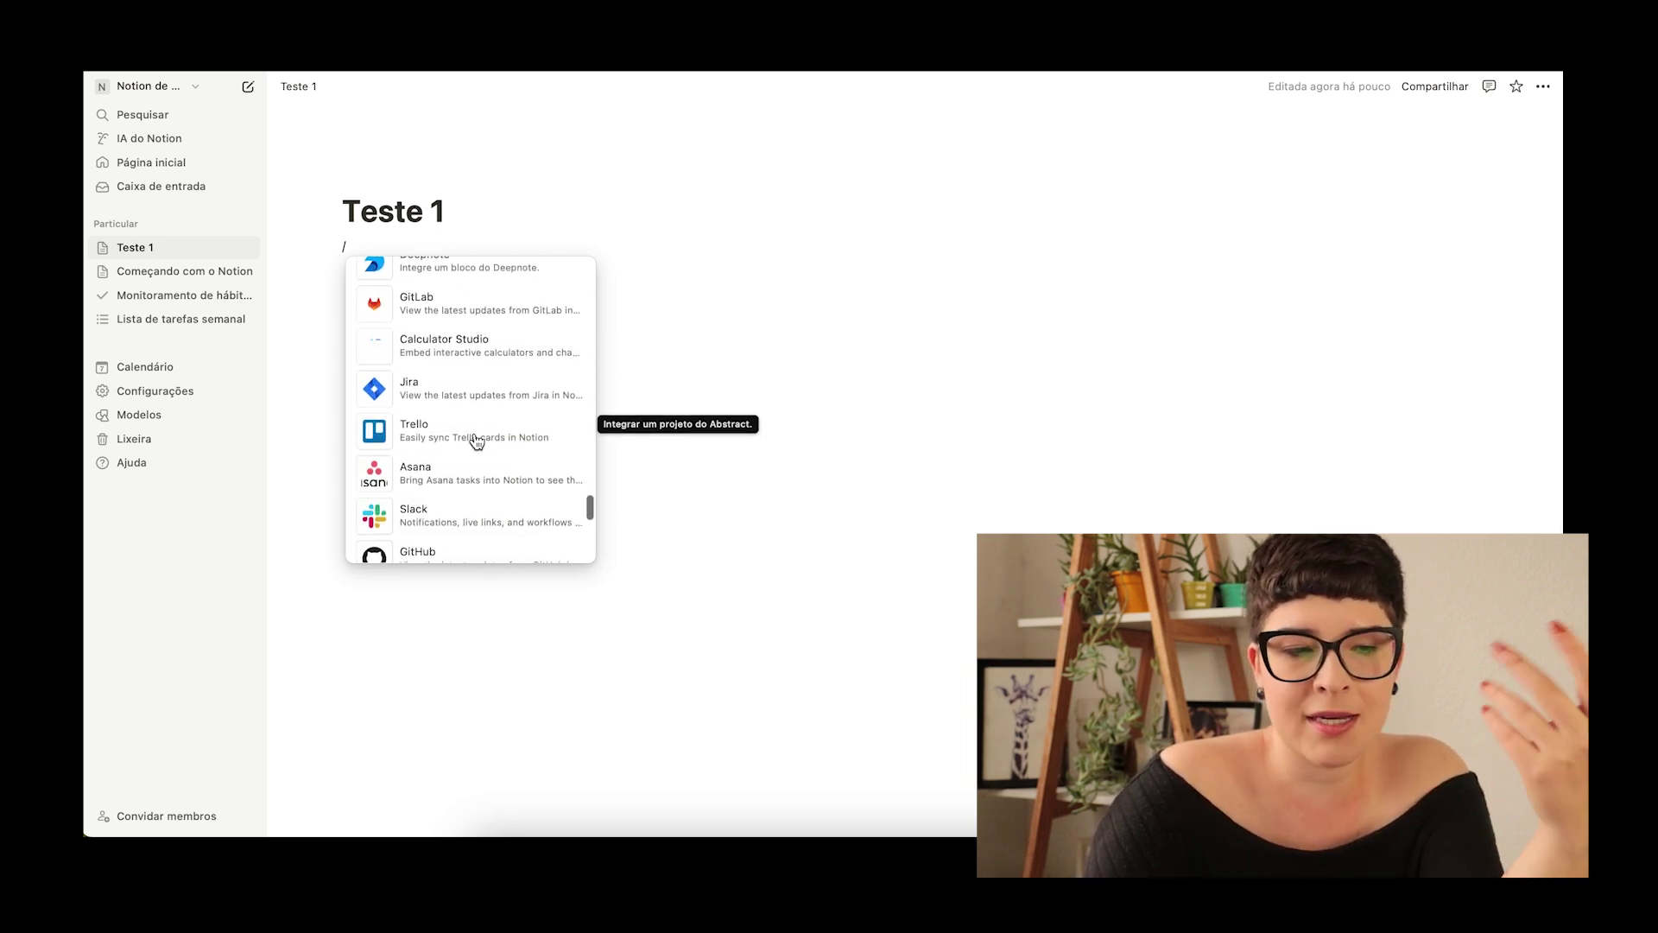
scroll(476, 442, "up", 5)
scroll(476, 442, "up", 15)
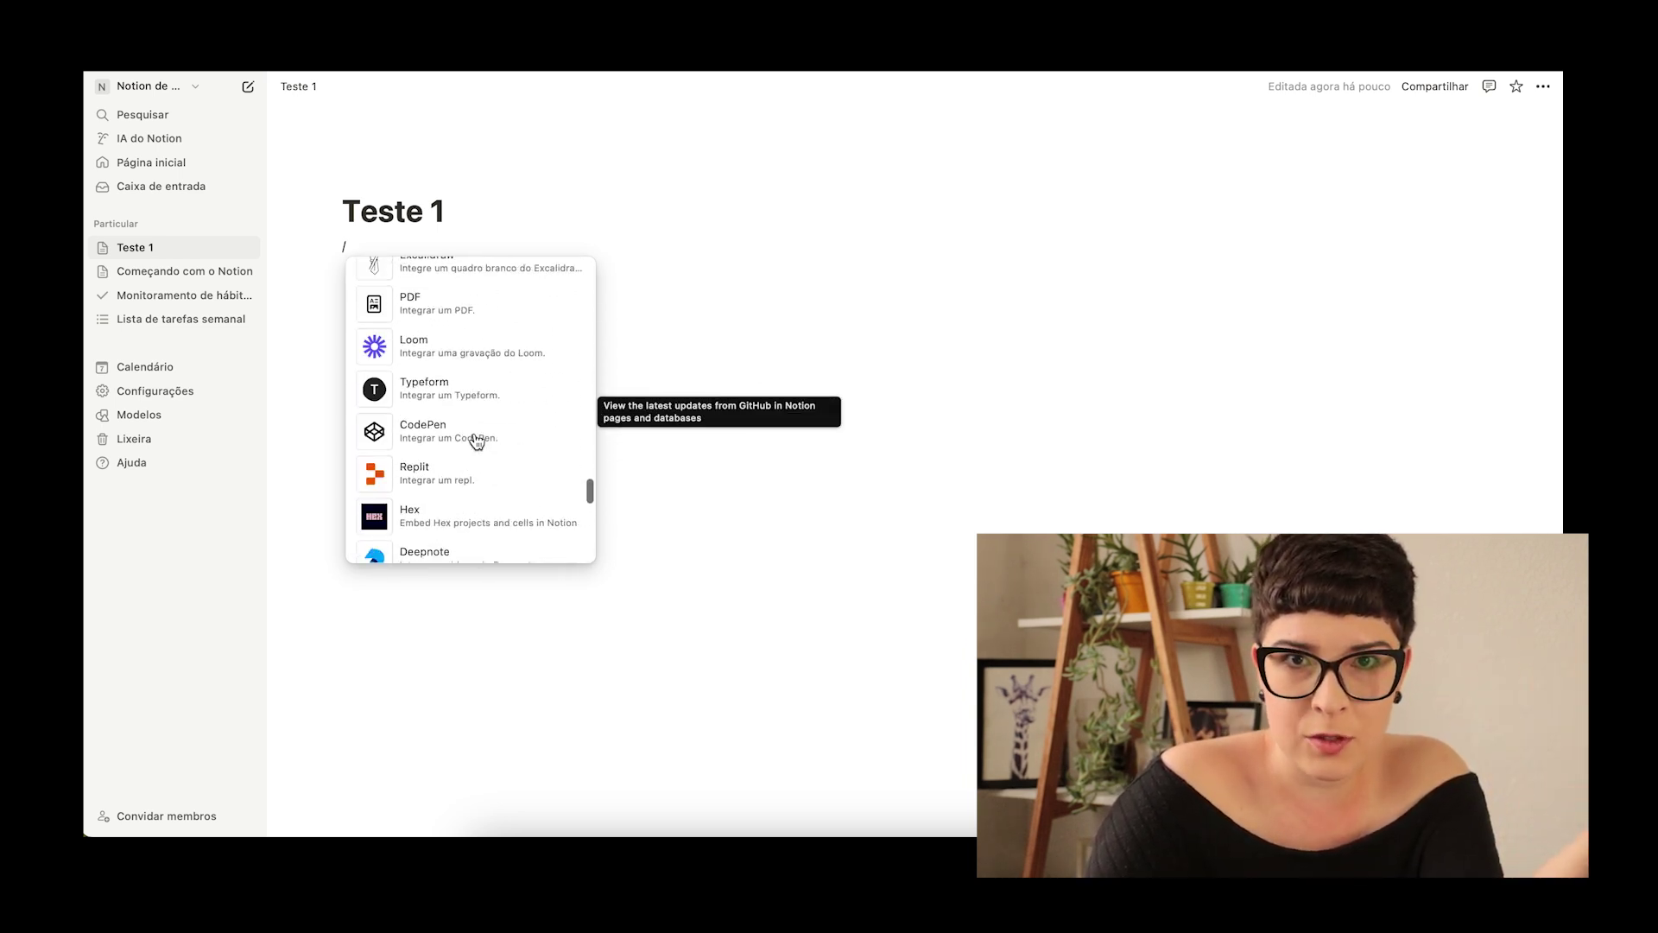
Step: Dismiss the block commands on Teste 1 and open the page Começando com o Notion
left_click(433, 237)
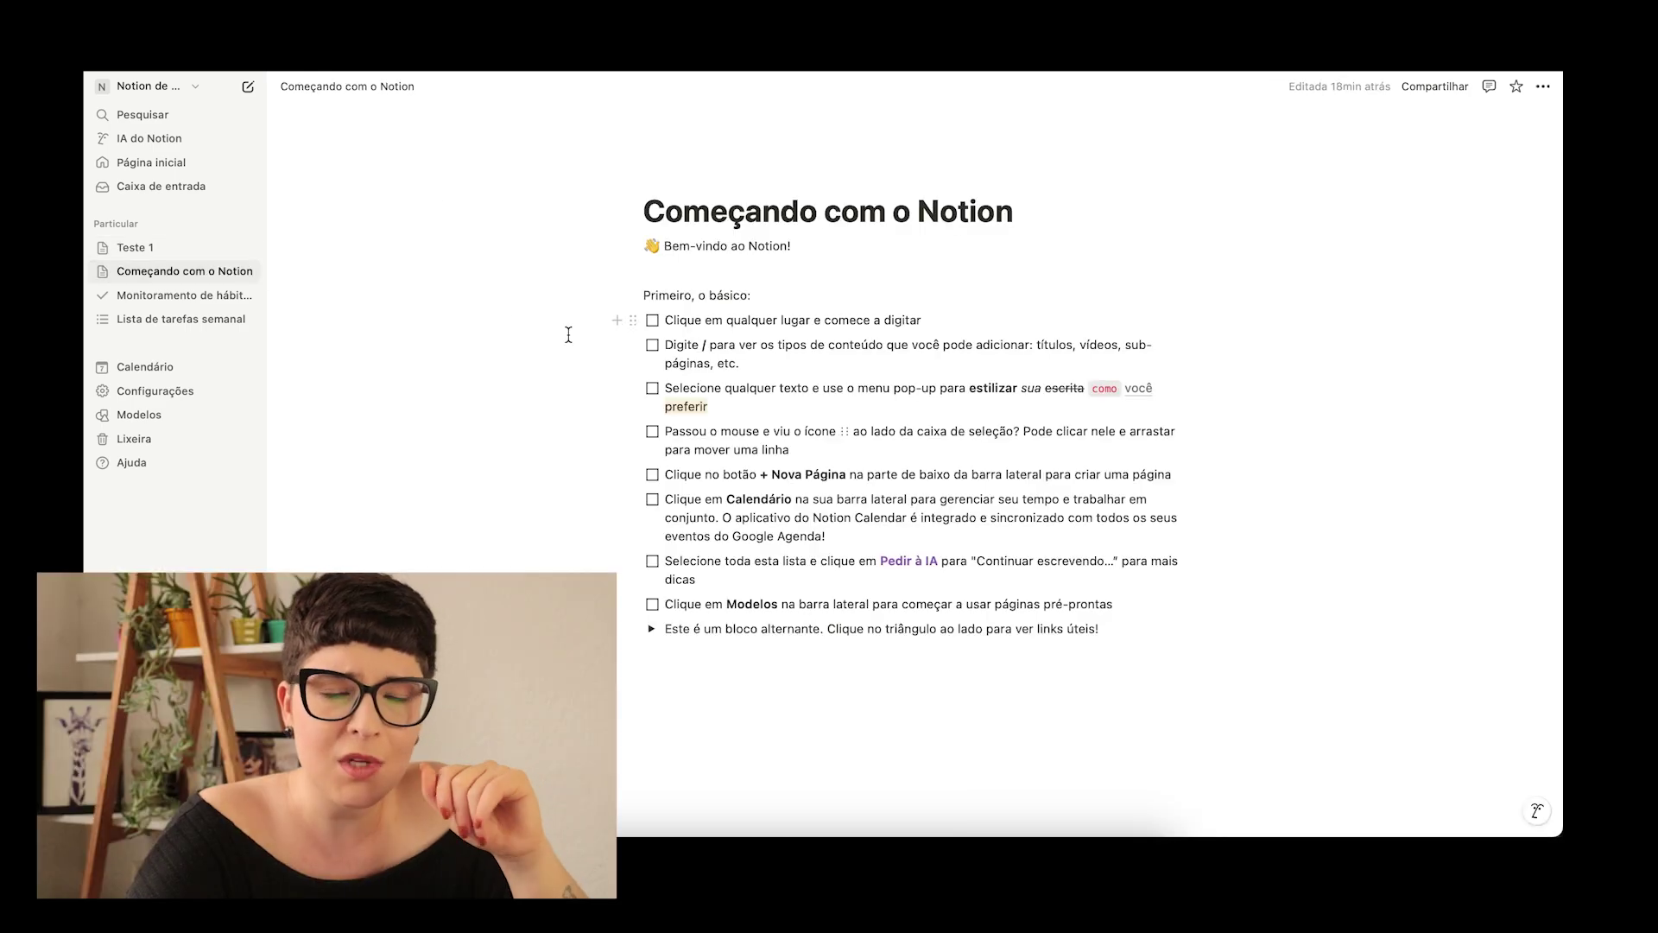
left_click(183, 250)
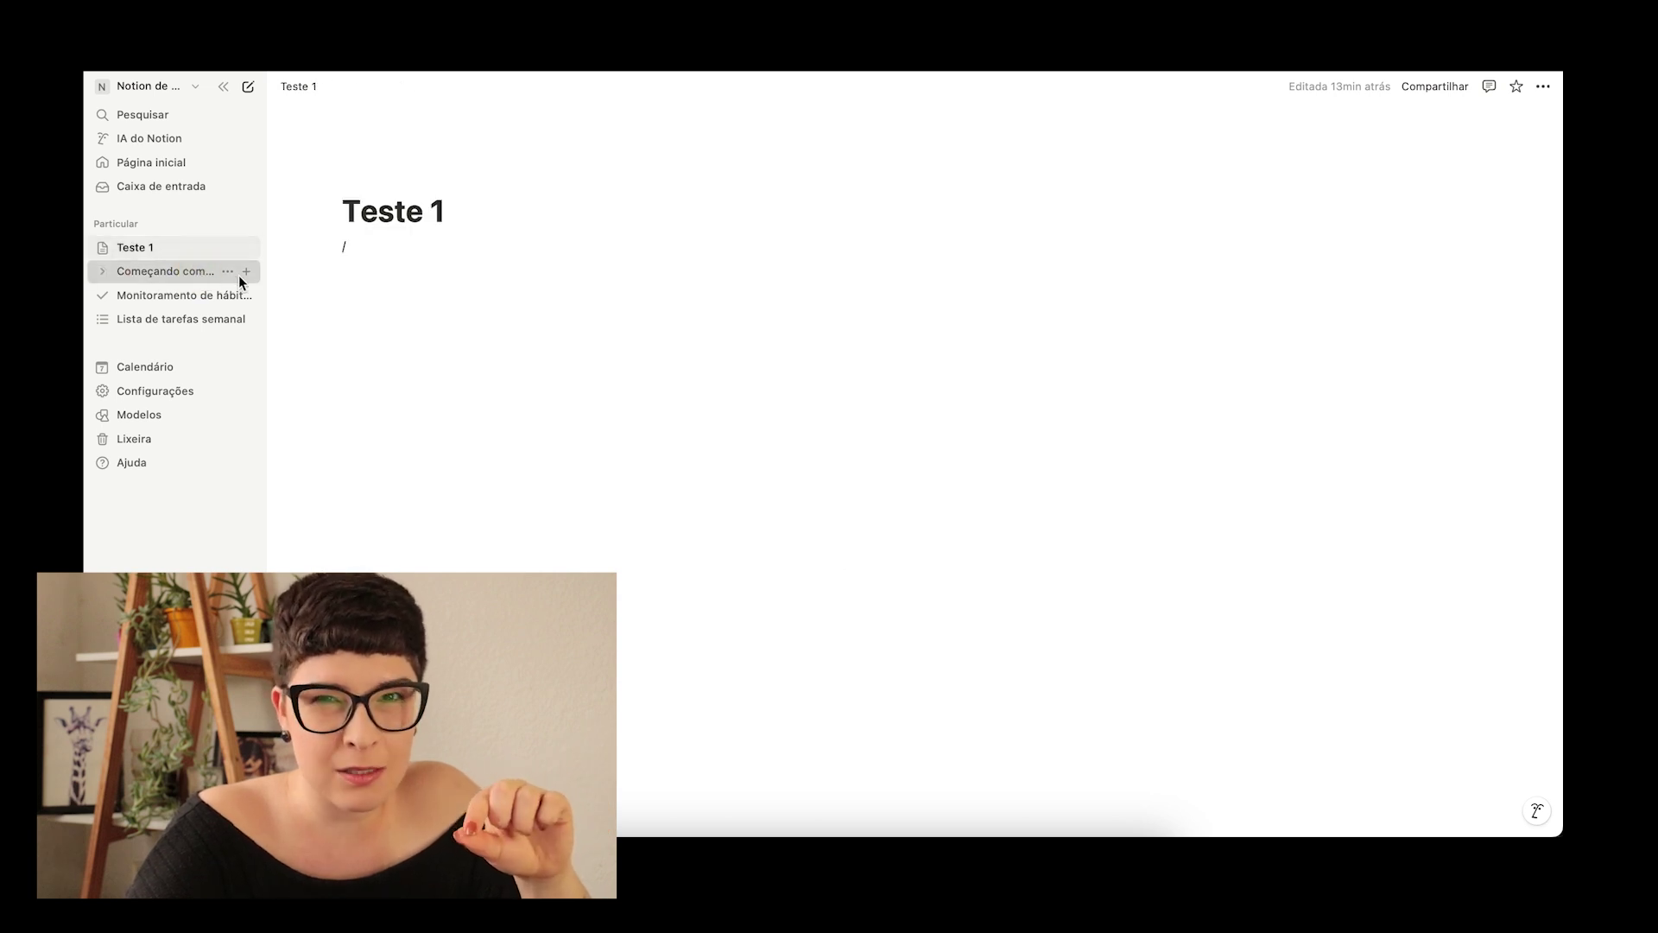
left_click(208, 272)
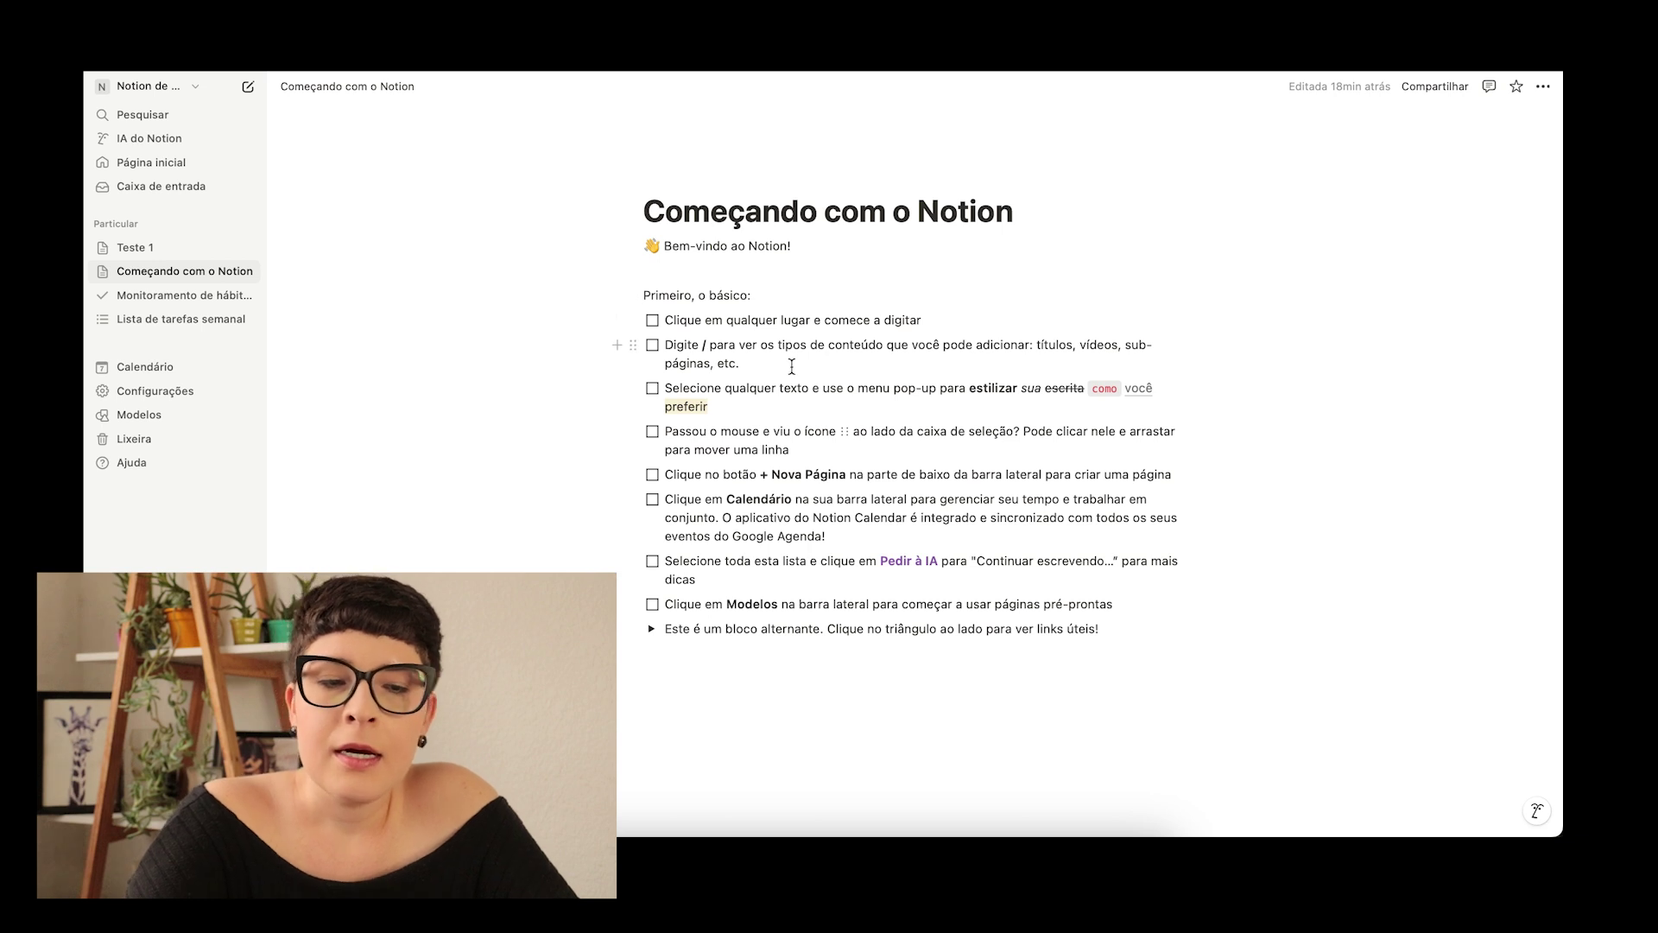
Step: Try adding random text after "Clique em qualquer lugar e comece a digitar" in the first to-do item and erase it again
left_click_drag(667, 319, 942, 326)
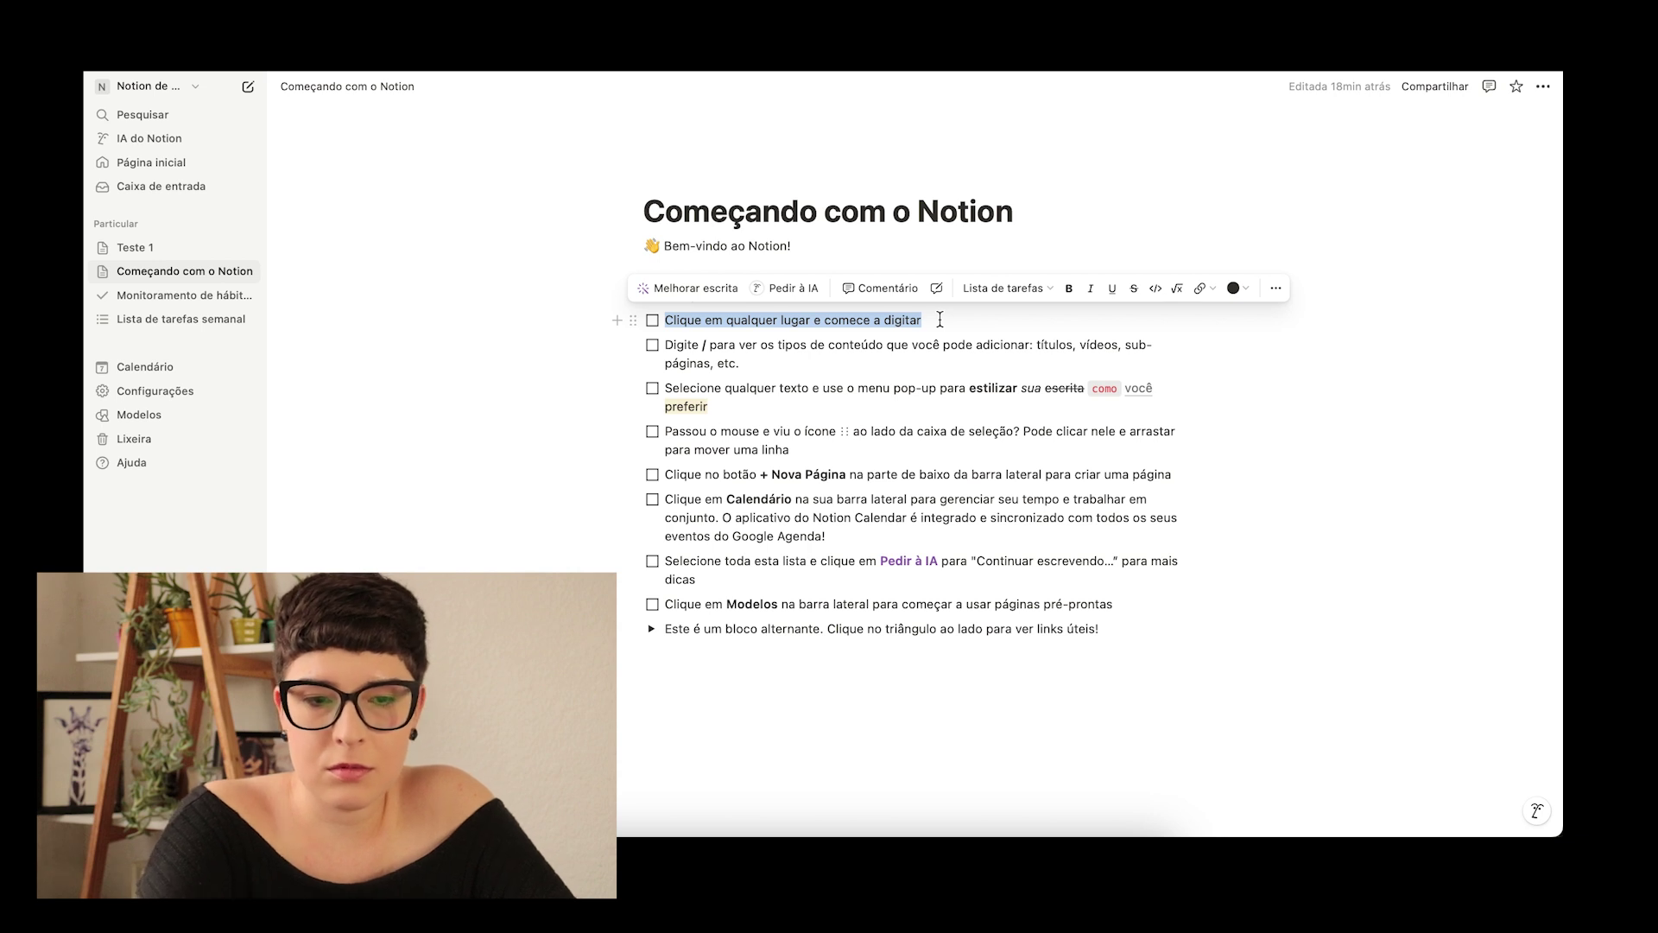
left_click(943, 322)
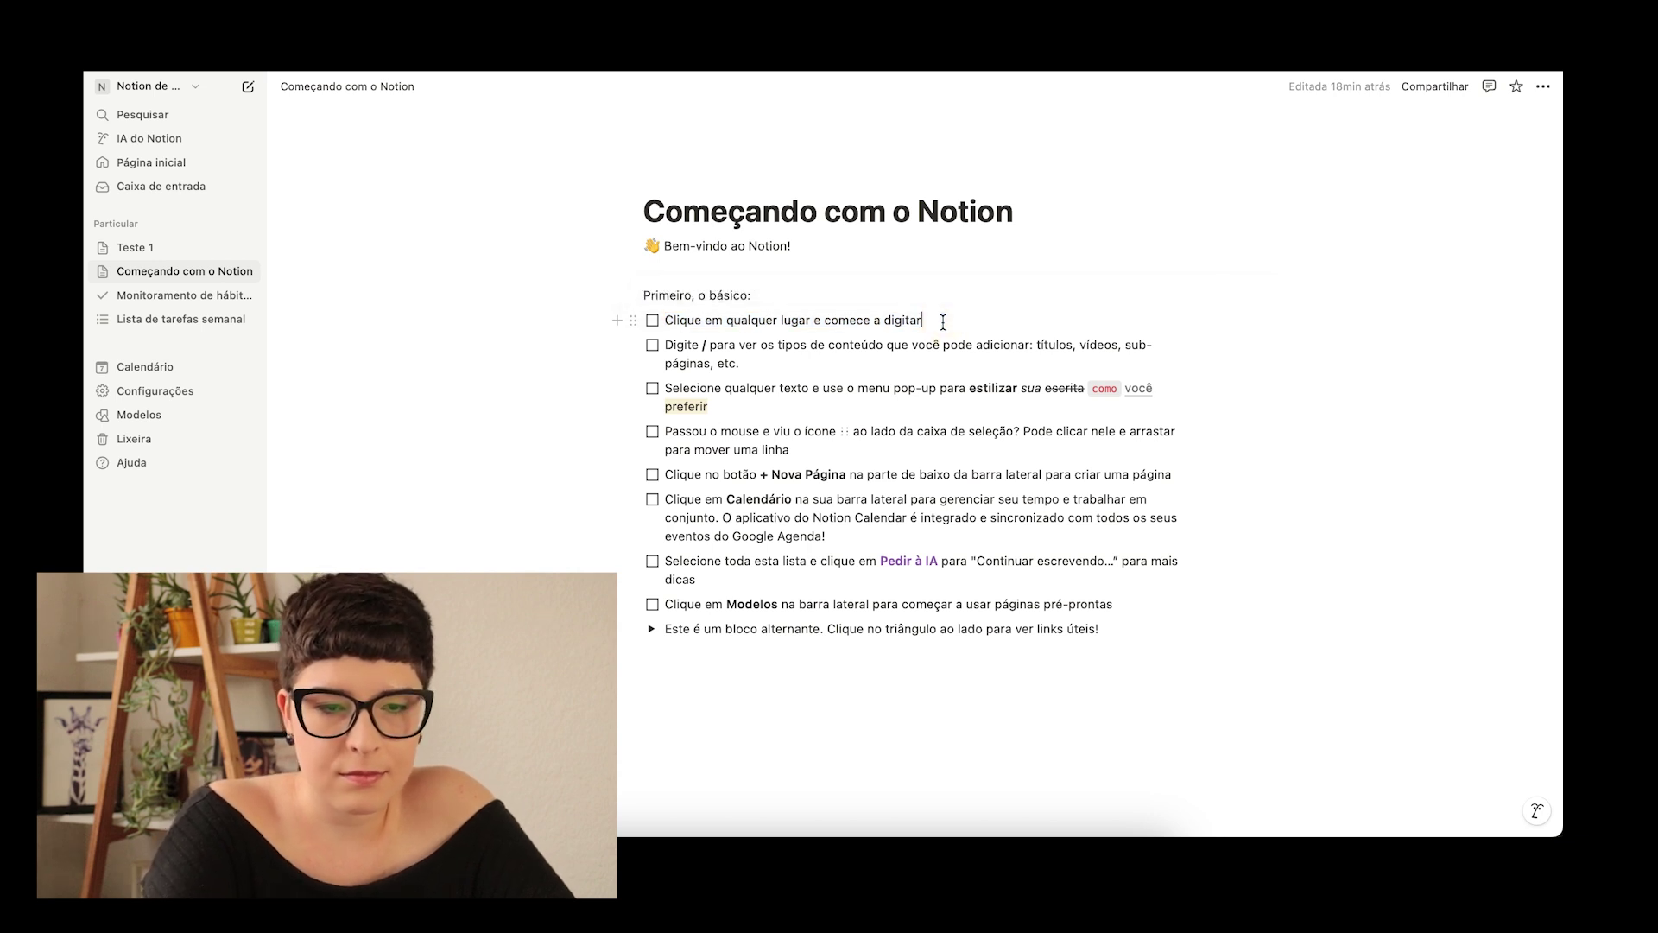
type("sjdknfkj")
key("BackSpace")
key("BackSpace")
key("BackSpace")
key("BackSpace")
key("BackSpace")
key("BackSpace")
key("BackSpace")
key("BackSpace")
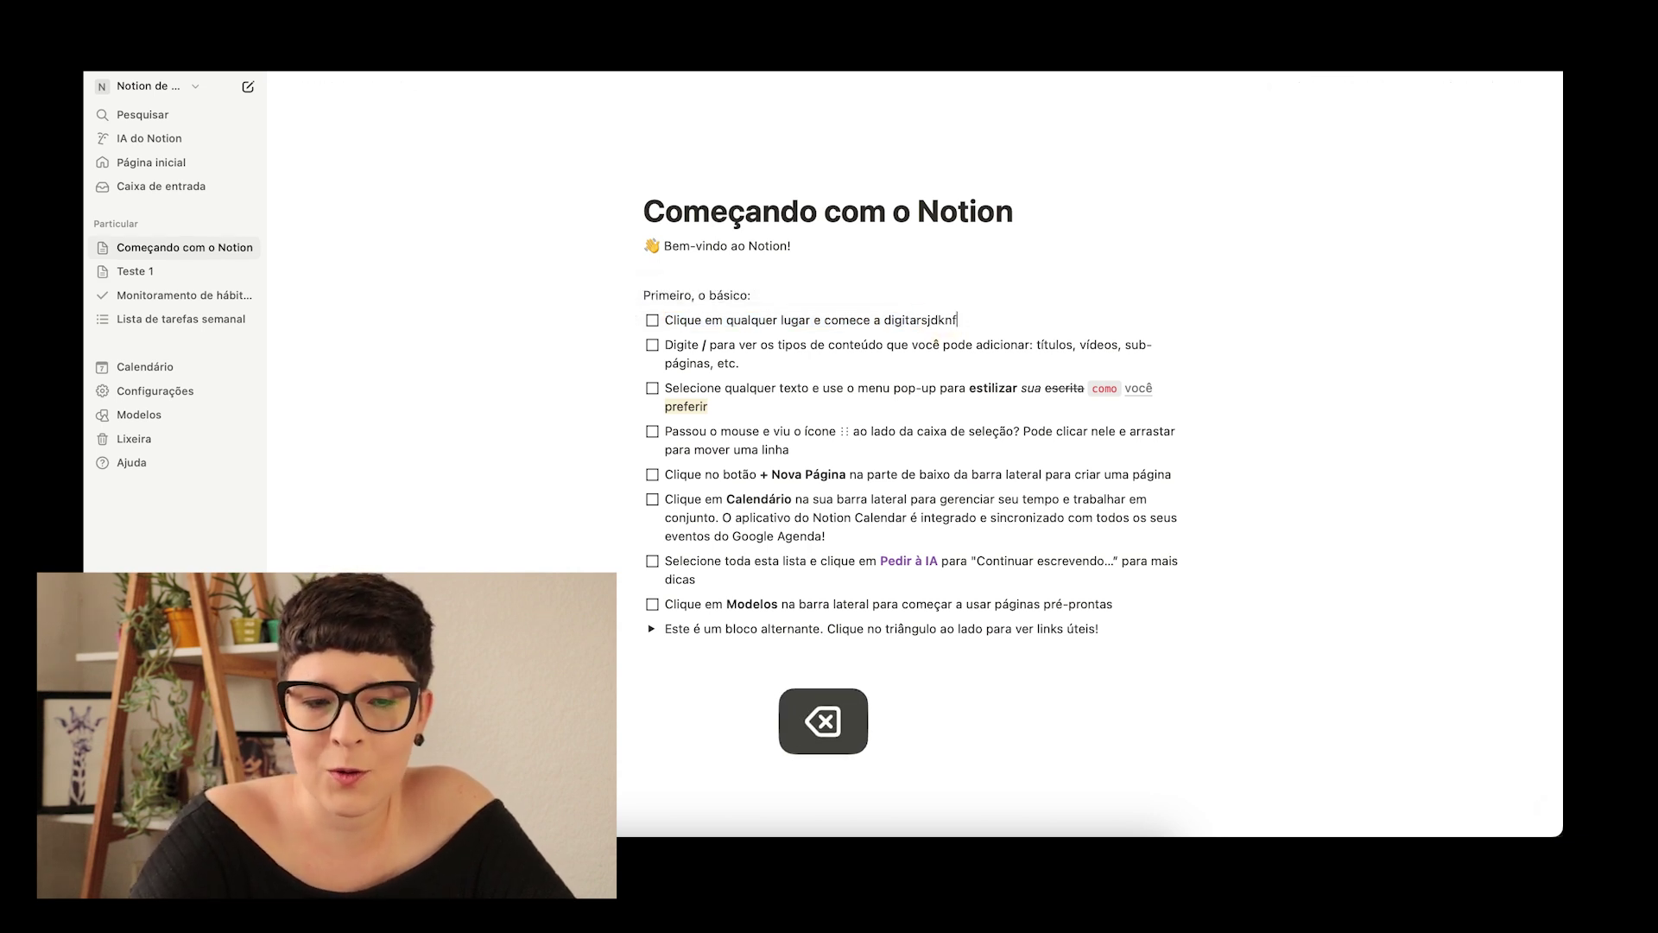
Step: Open and dismiss the block commands in the first to-do item, and mark the first two items as done
type("/")
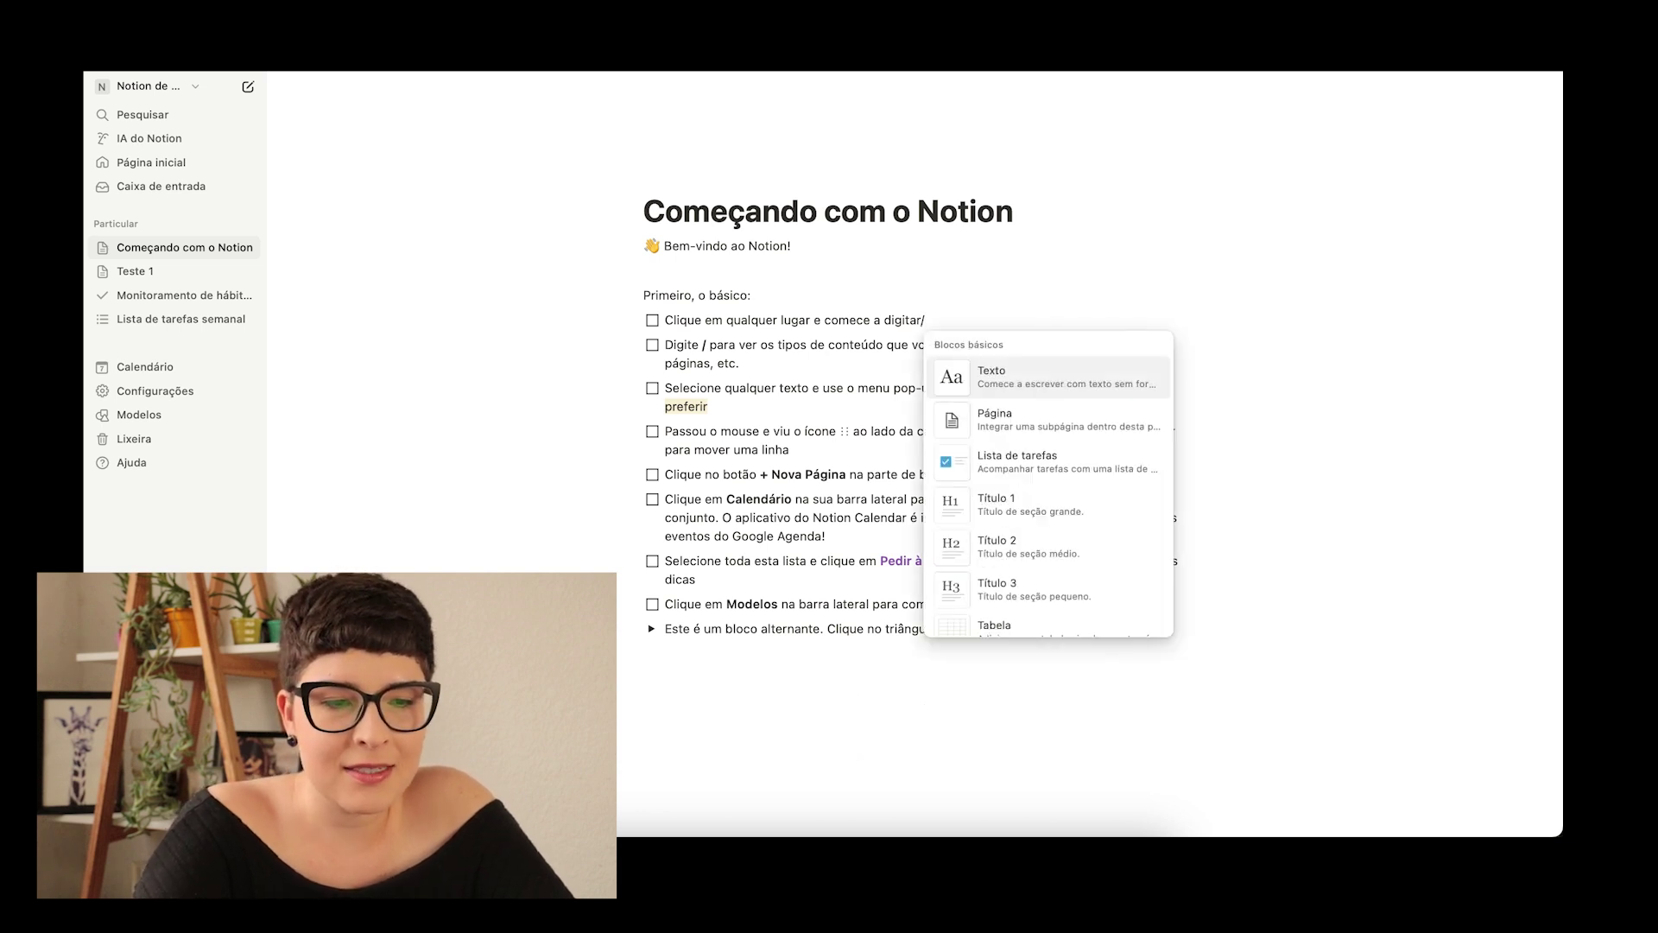
key("BackSpace")
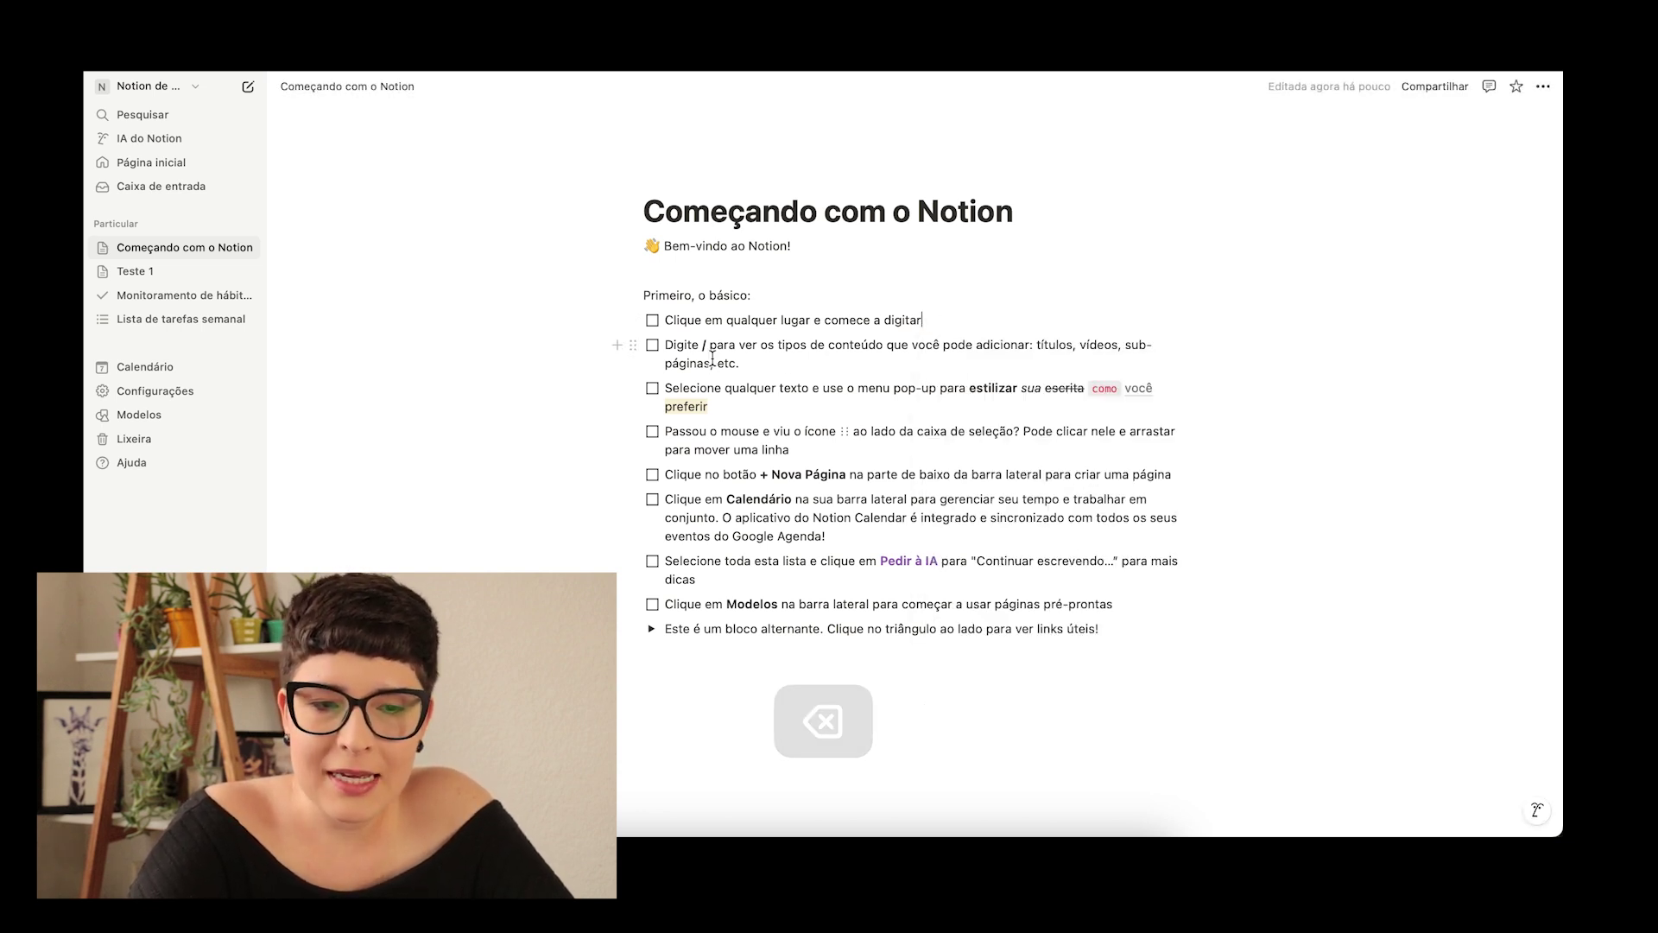
key("Escape")
left_click(652, 320)
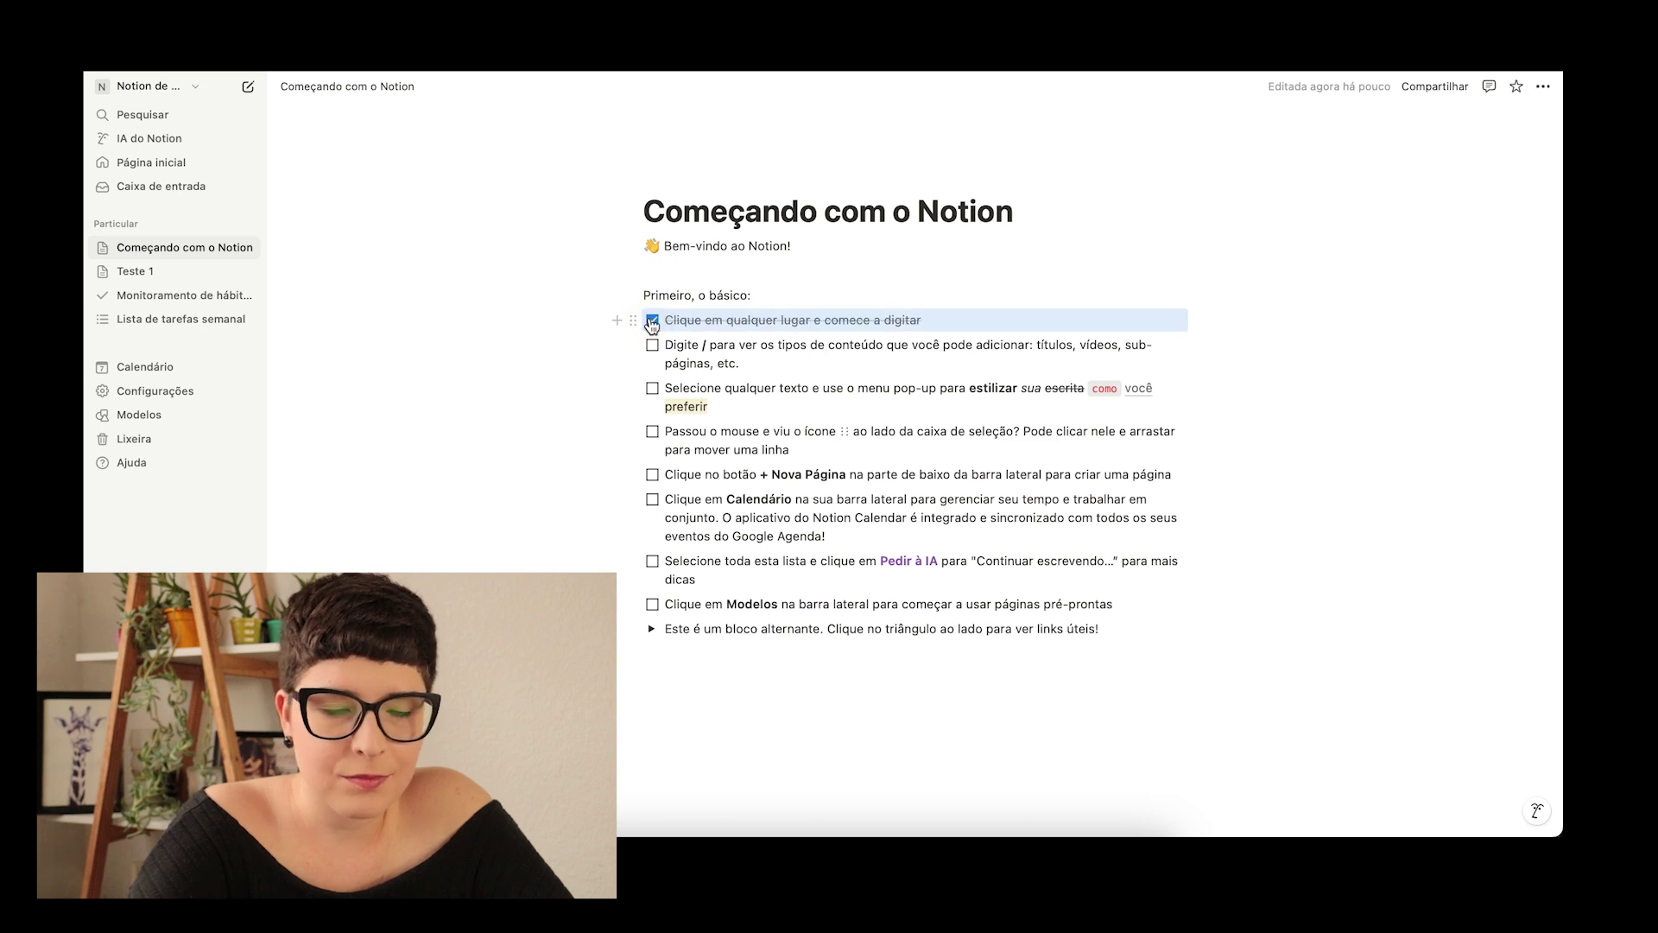
left_click(652, 345)
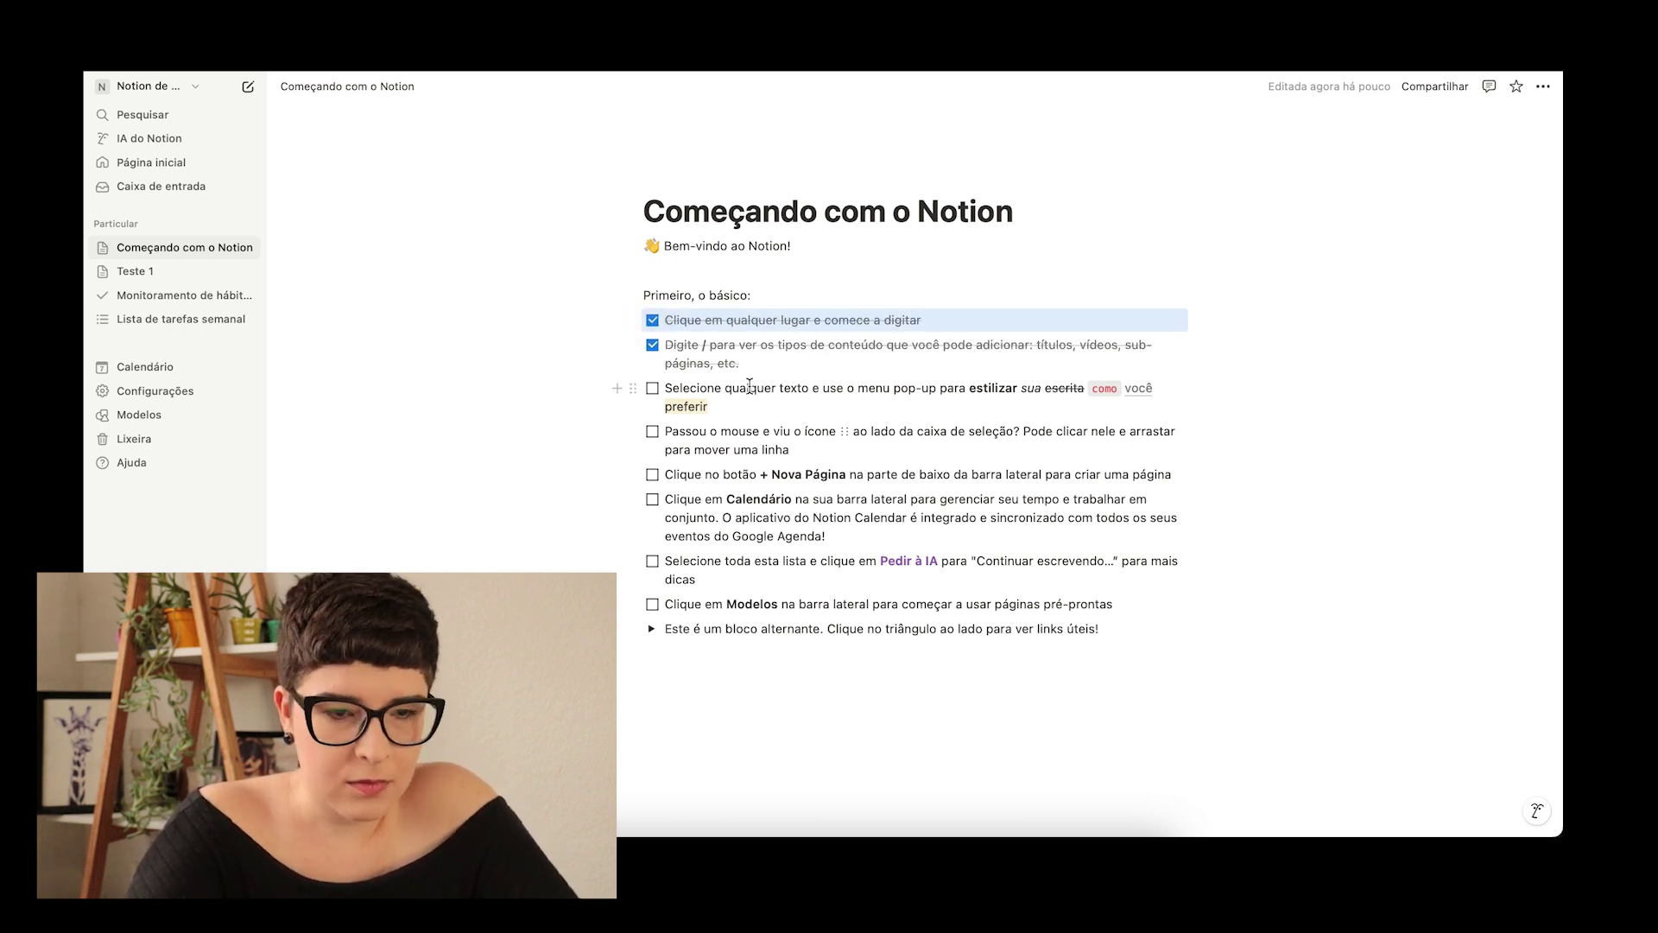
Step: Try bold and italic on "qualquer texto e us" in the third to-do item and remove both styles
left_click_drag(724, 387, 838, 389)
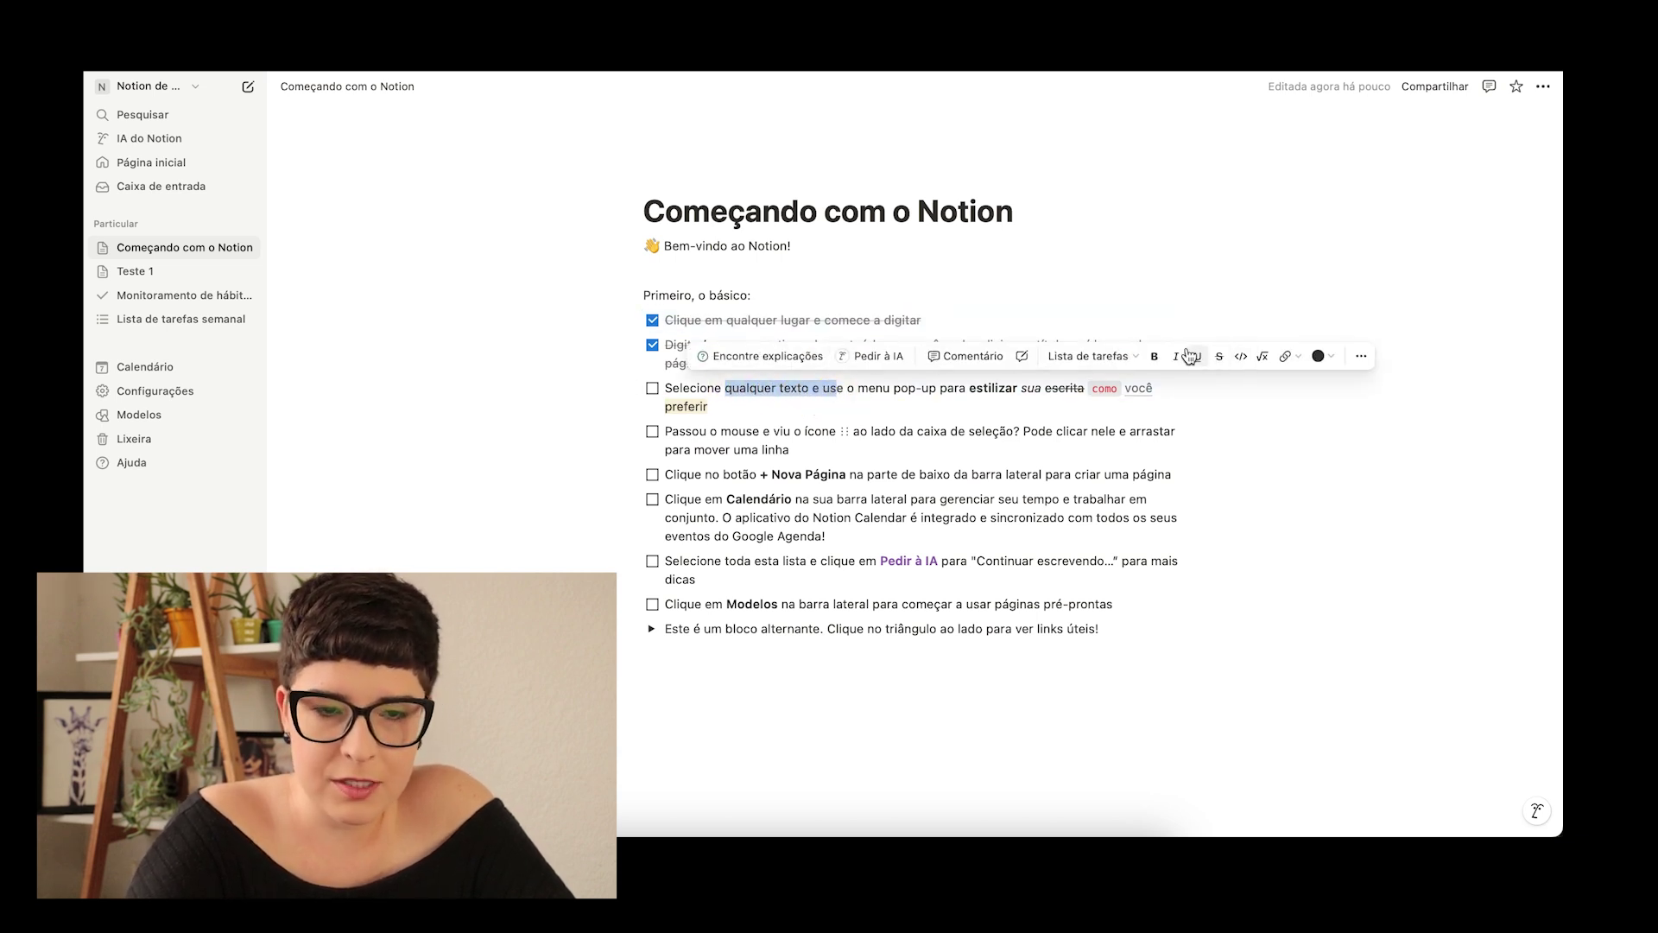
left_click(1158, 358)
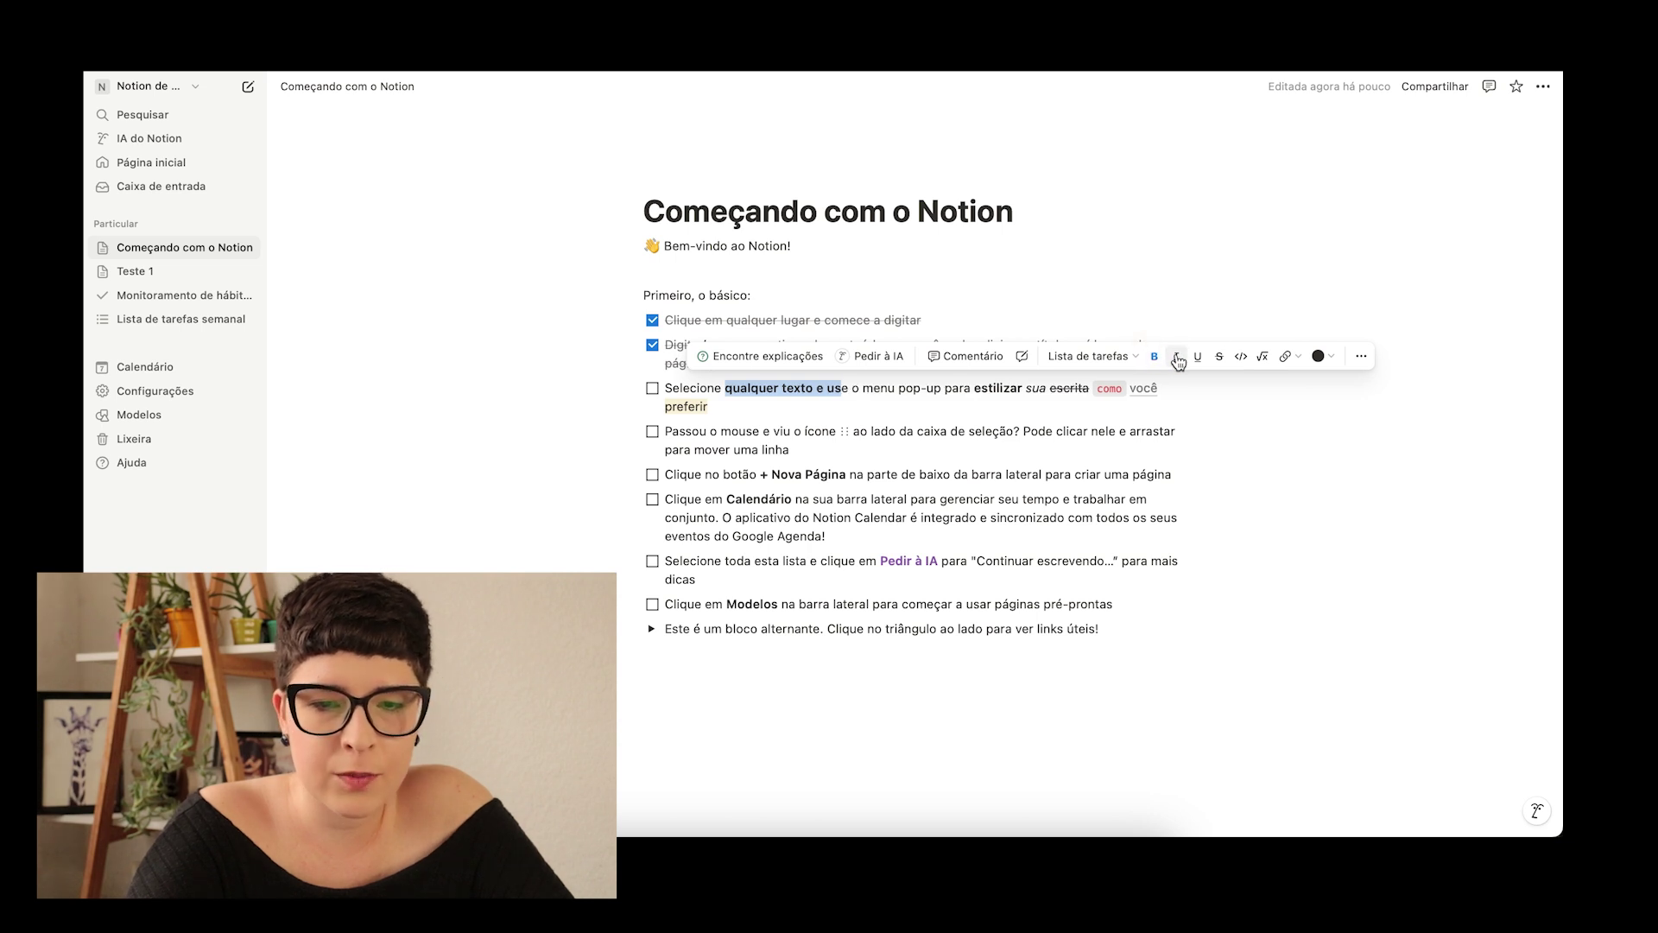
left_click(1176, 358)
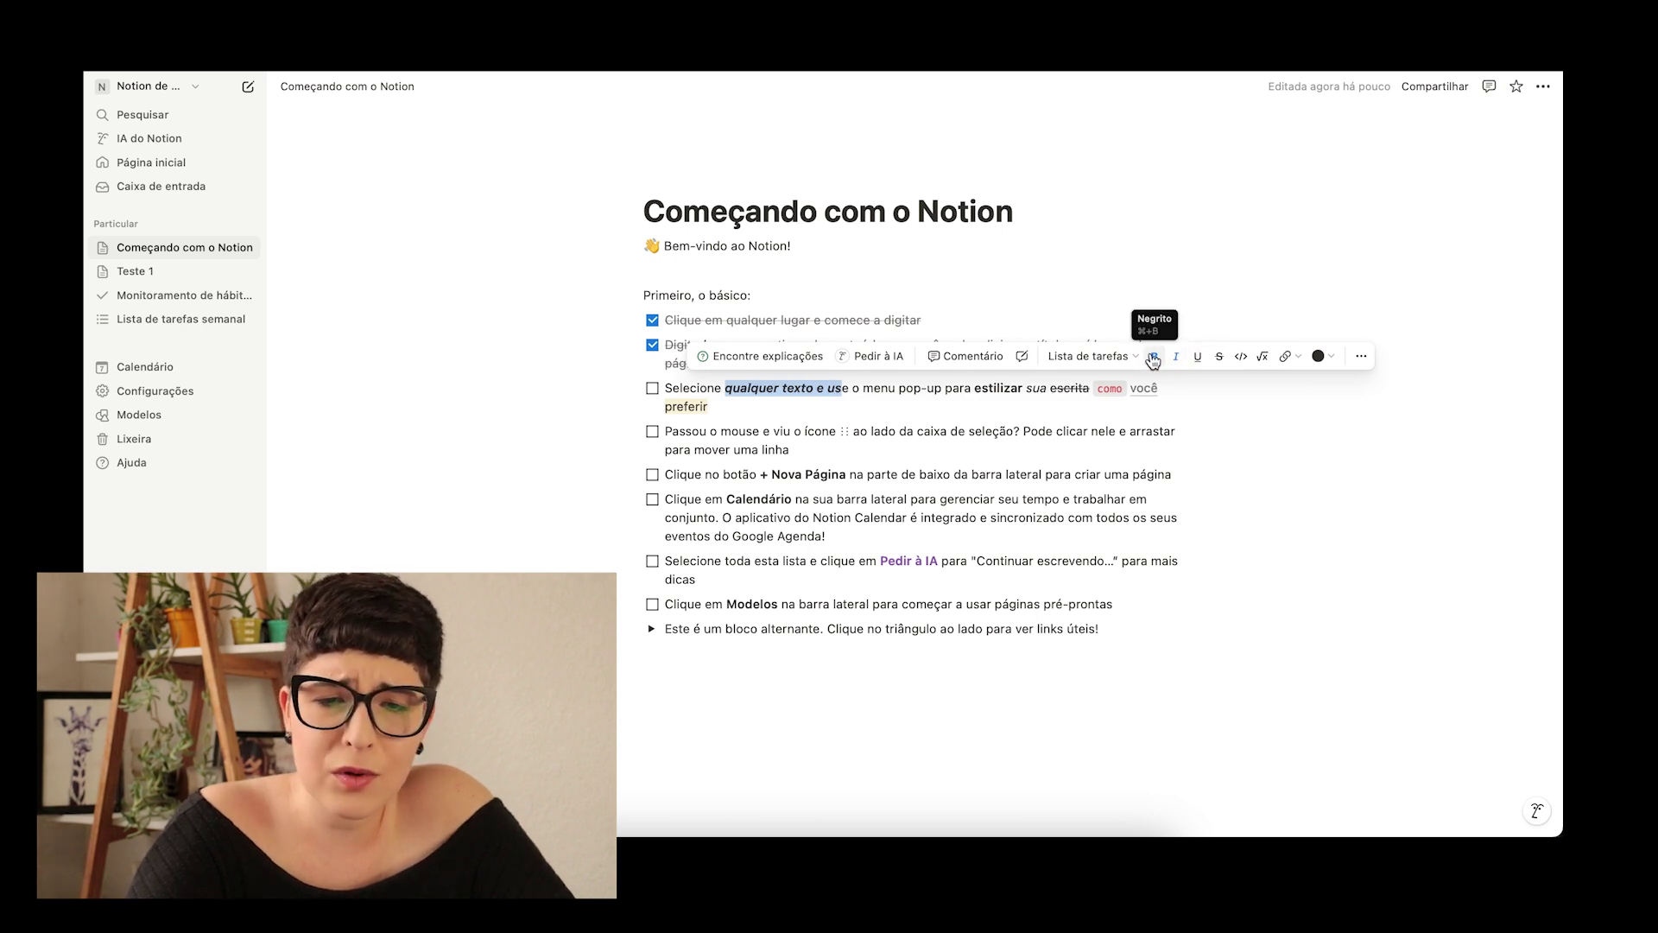
left_click(1155, 358)
left_click(1177, 358)
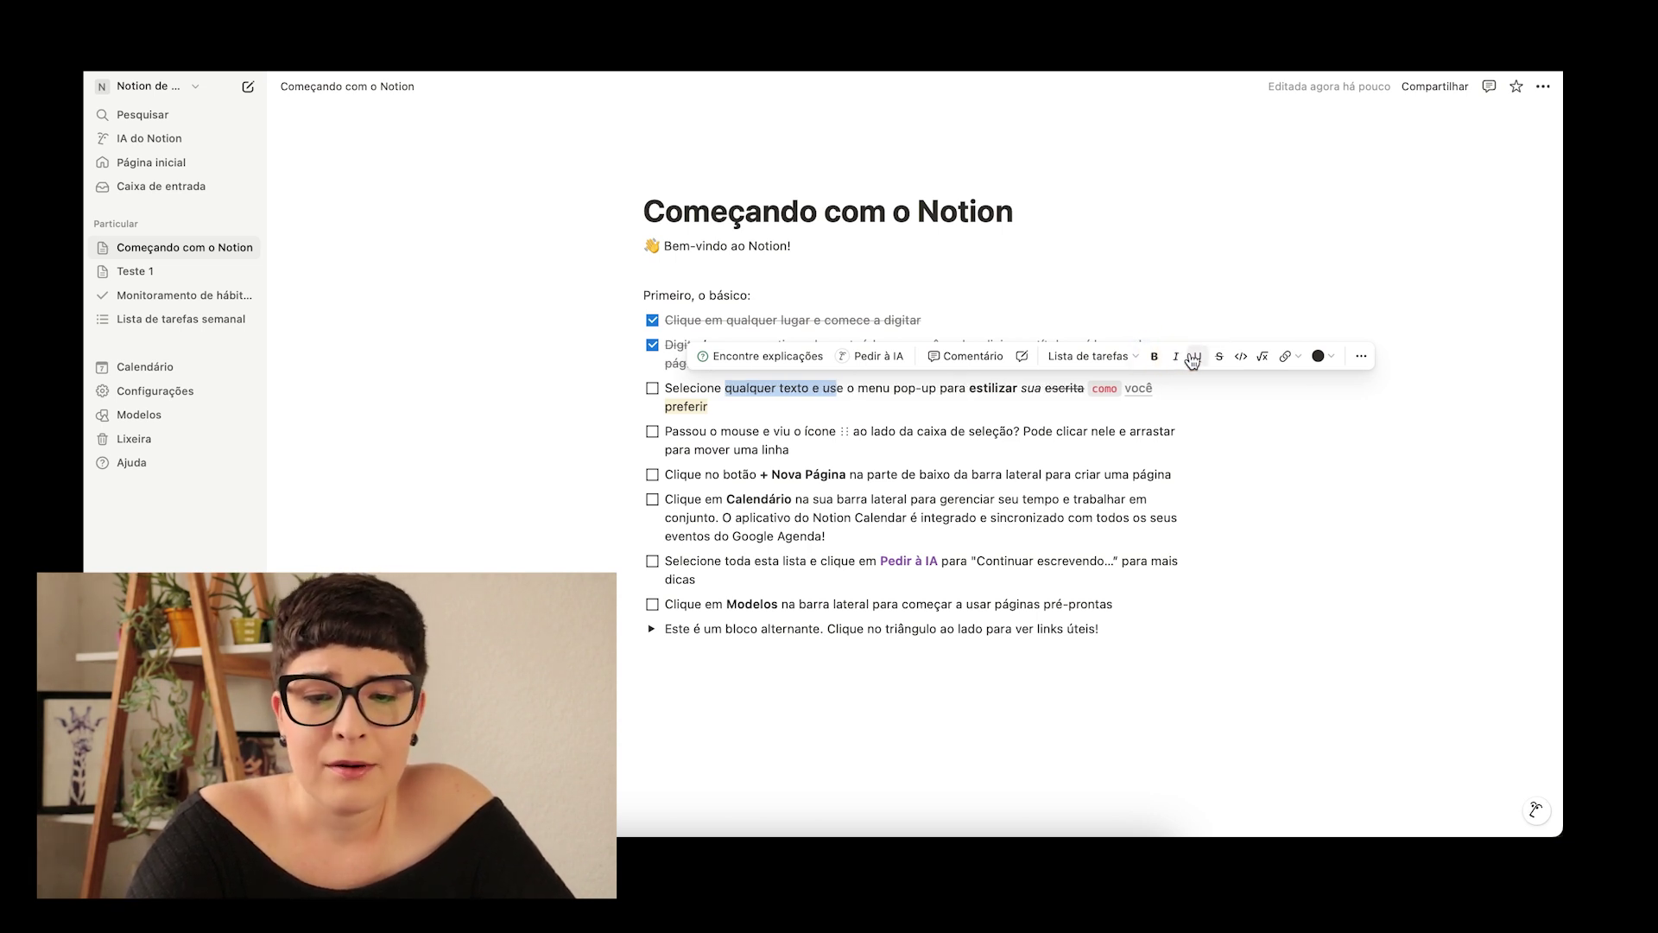
Step: Apply the Fundo marrom background to "qualquer texto e us" in the third to-do item and mark the item as done
left_click(1293, 356)
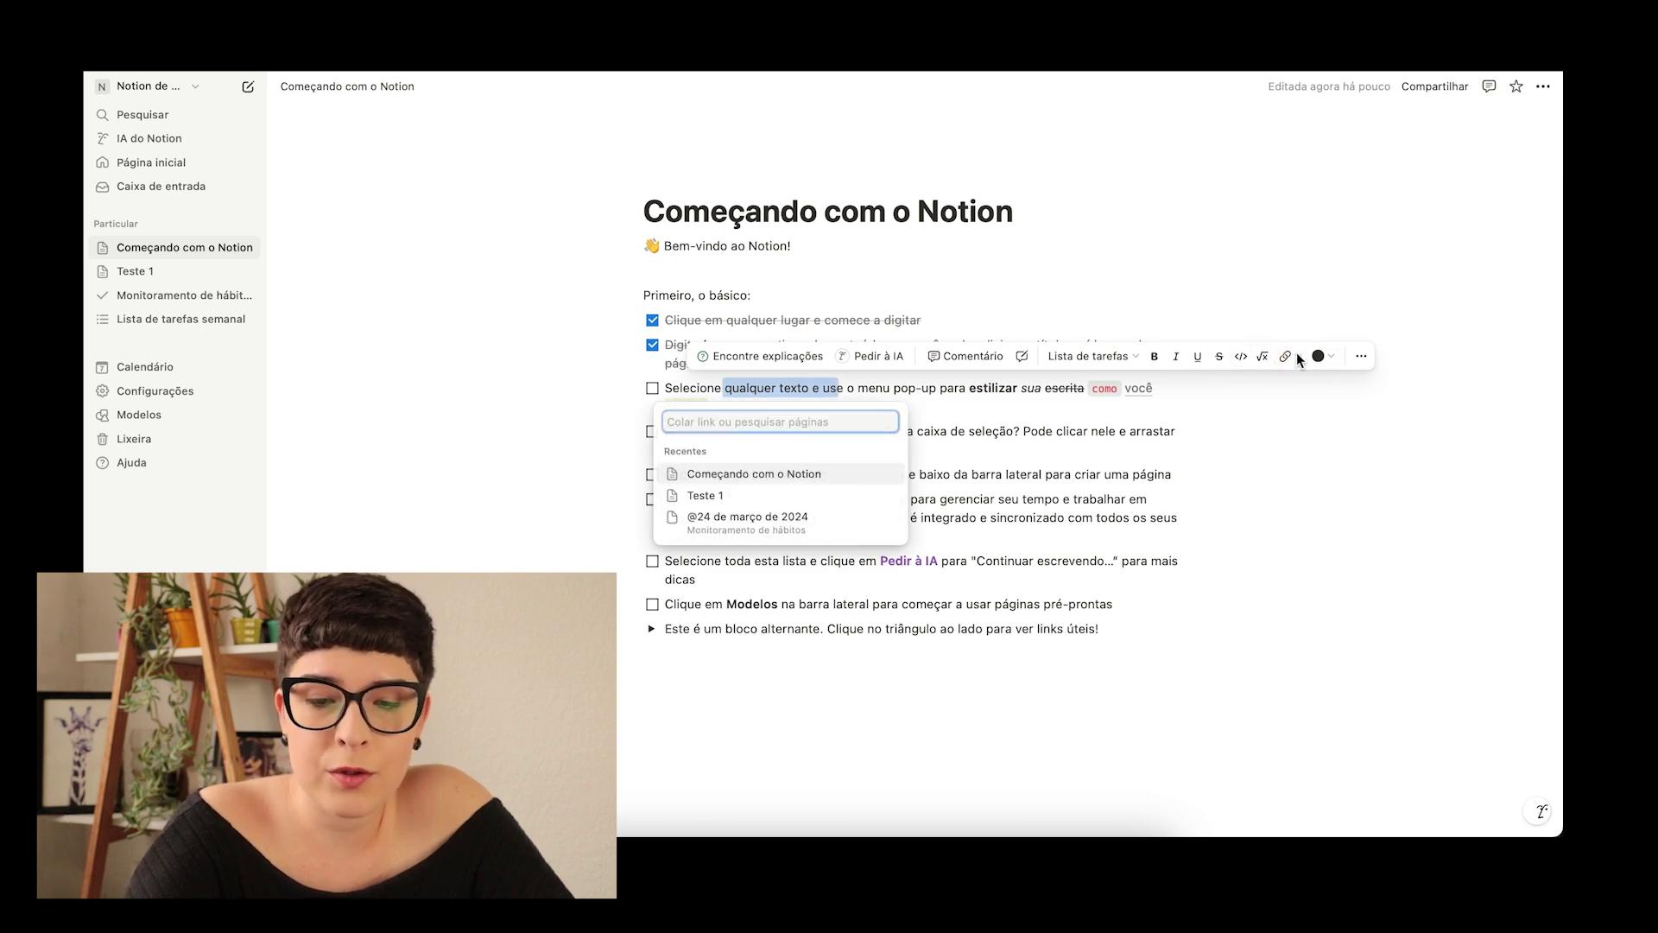
left_click(1295, 358)
left_click(1321, 357)
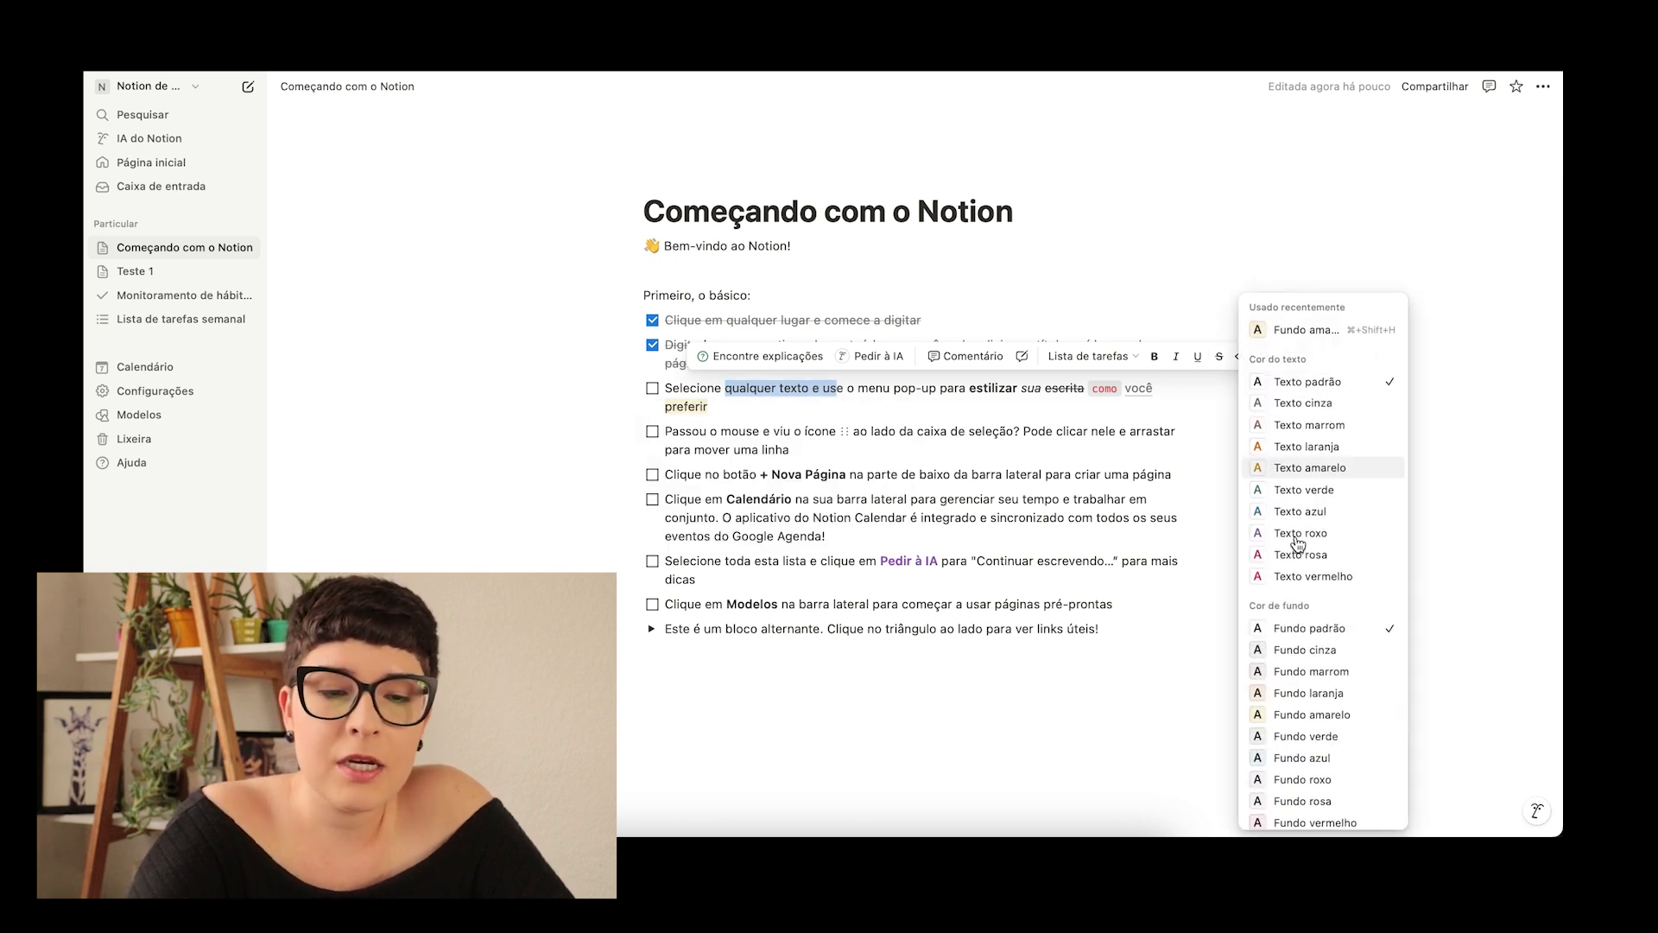
left_click(1307, 672)
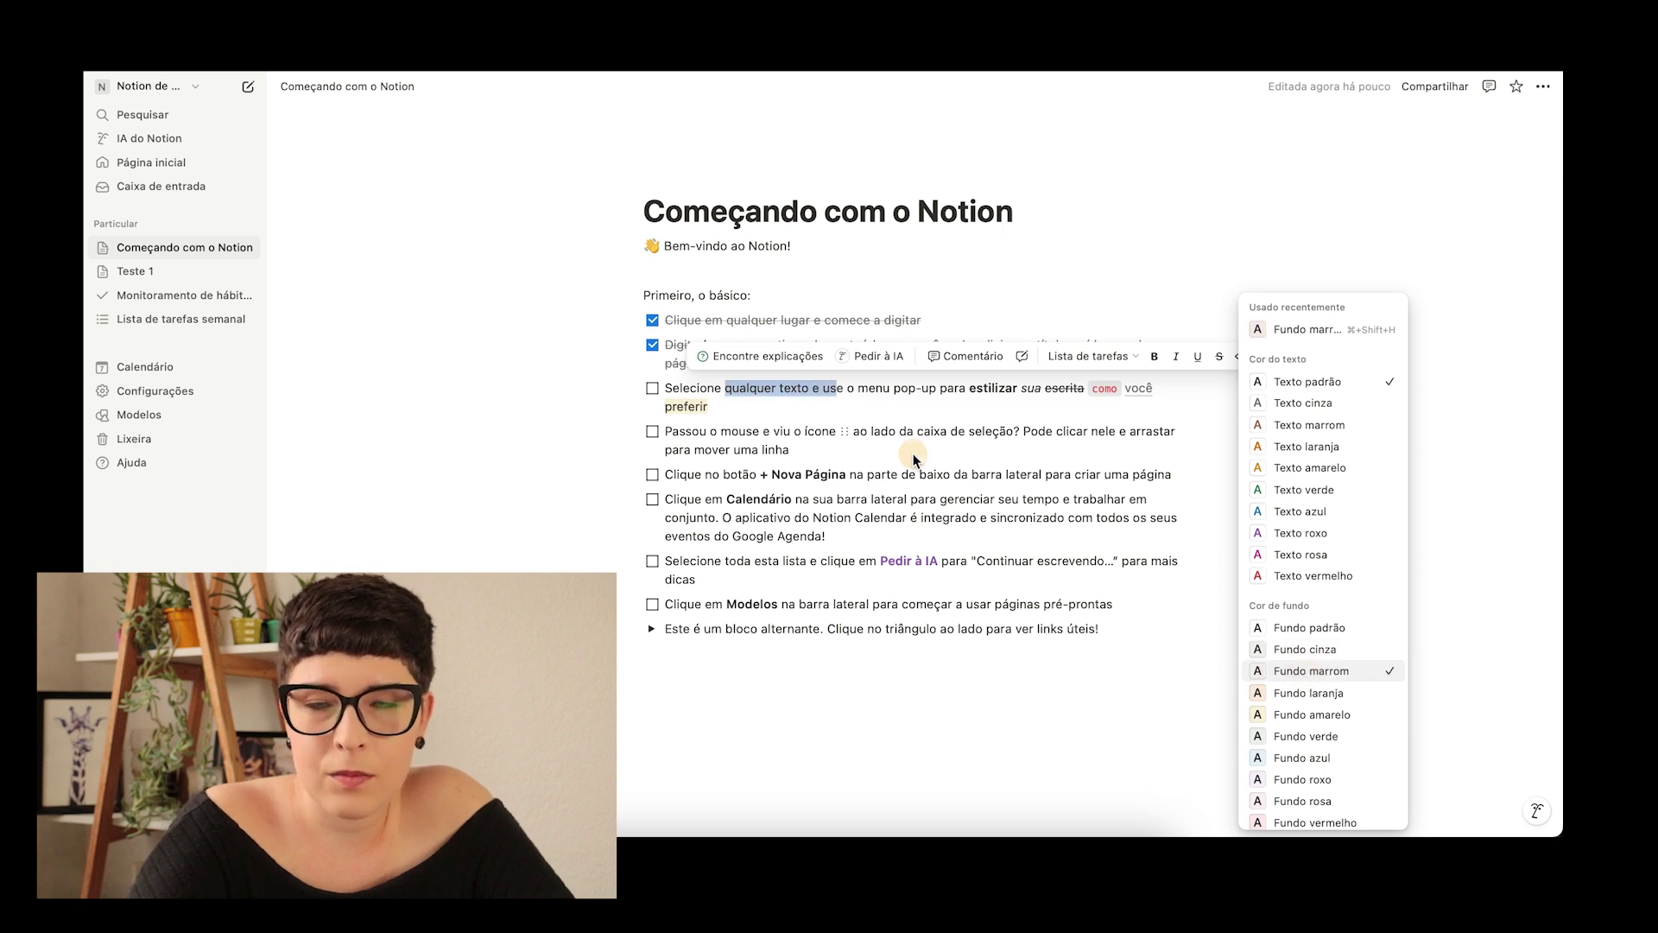
left_click(774, 388)
left_click_drag(679, 389, 936, 389)
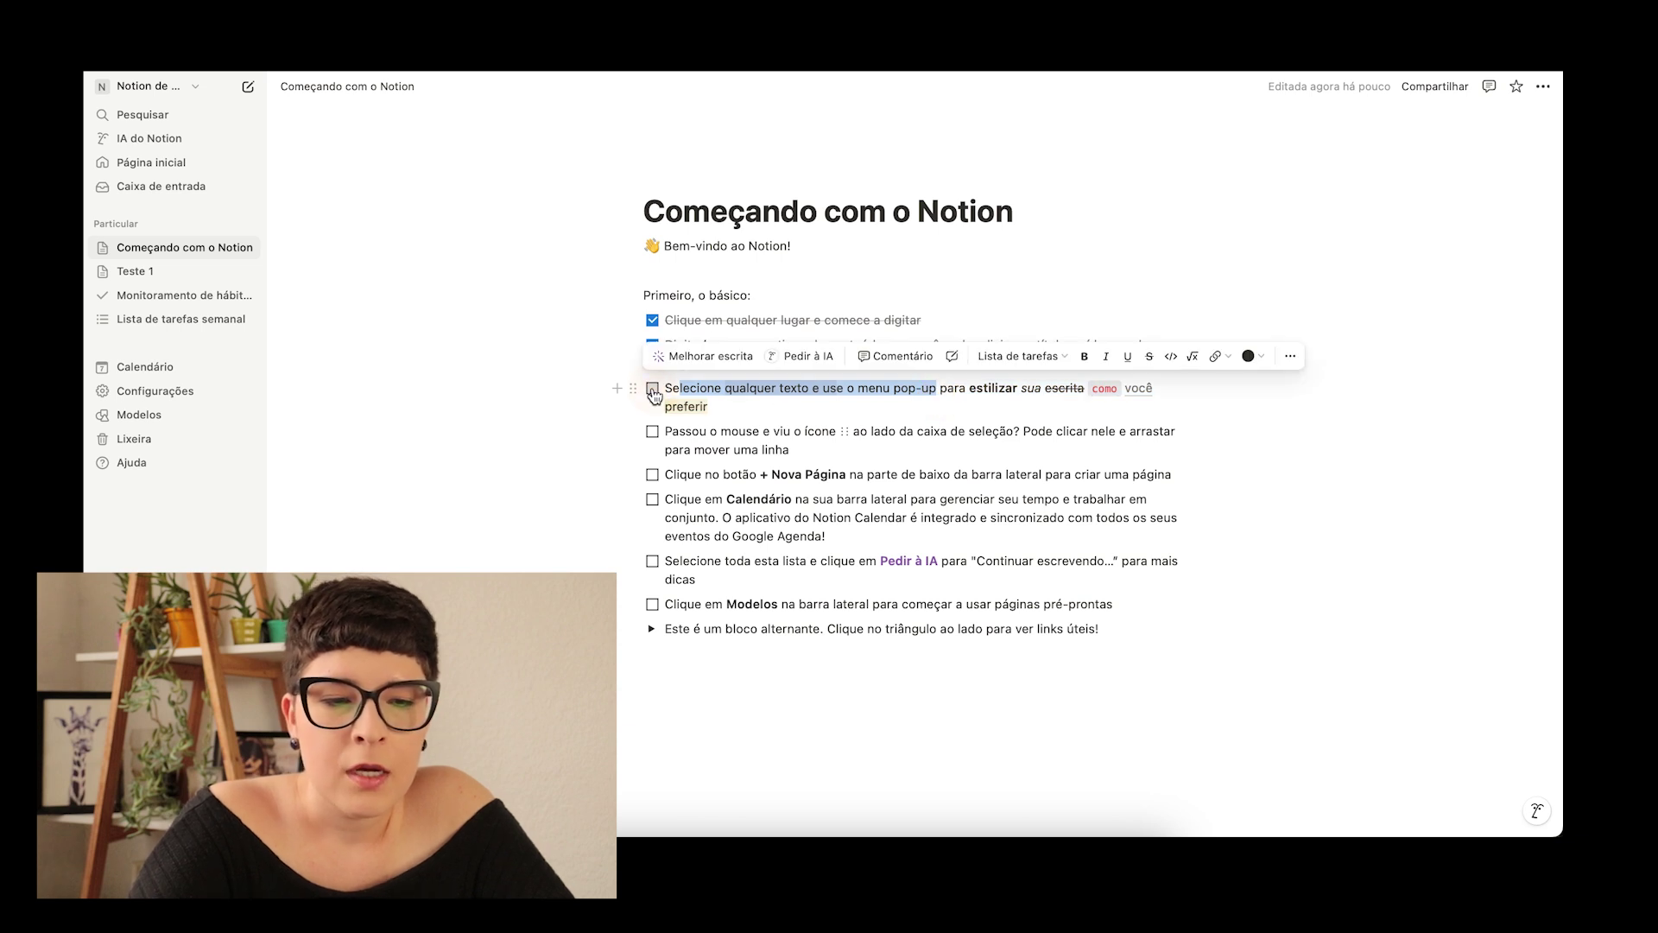
left_click(652, 388)
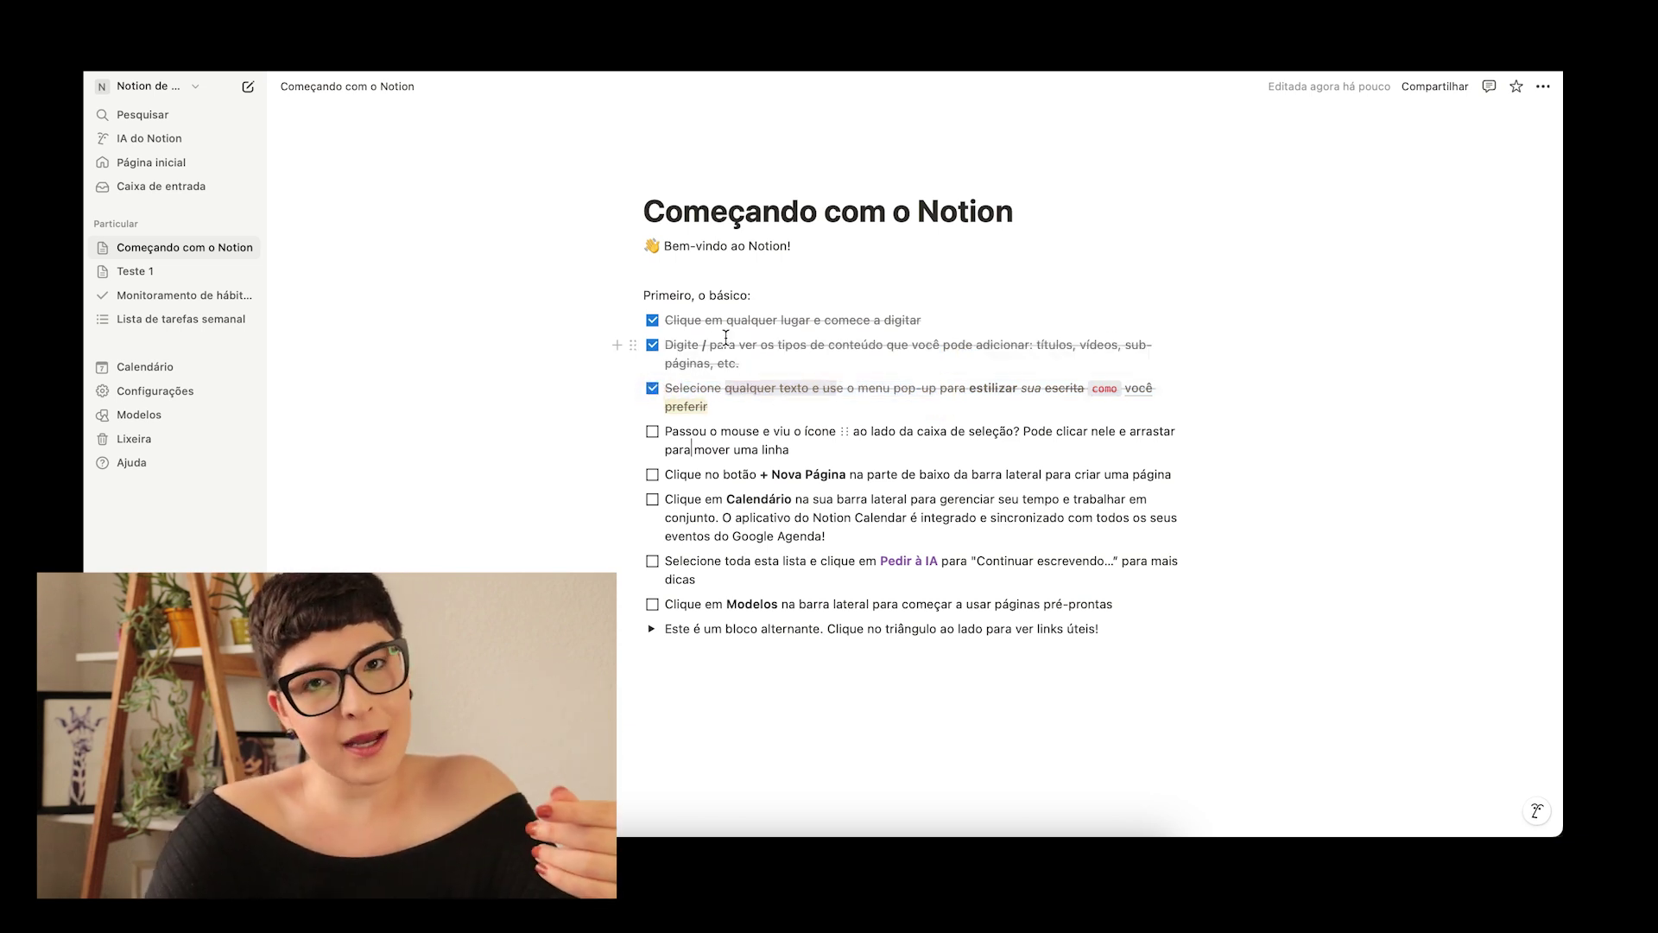
Step: Bring up the block commands in the fourth to-do item, skim the basic blocks and dismiss the list
type("/")
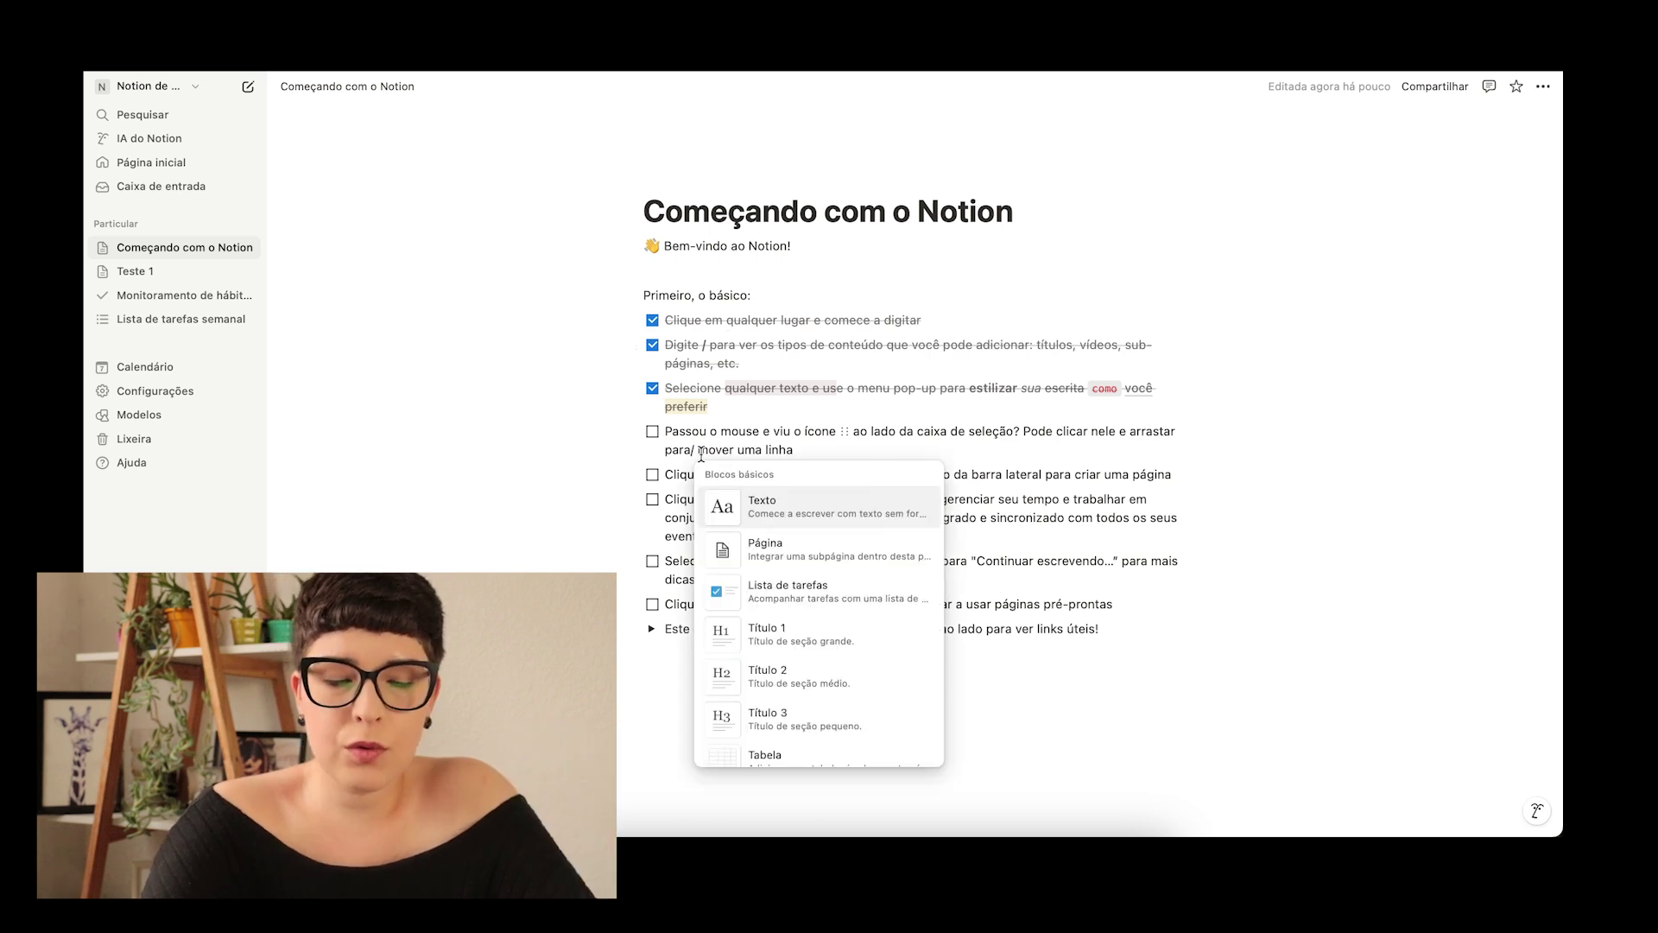
key("Escape")
key("BackSpace")
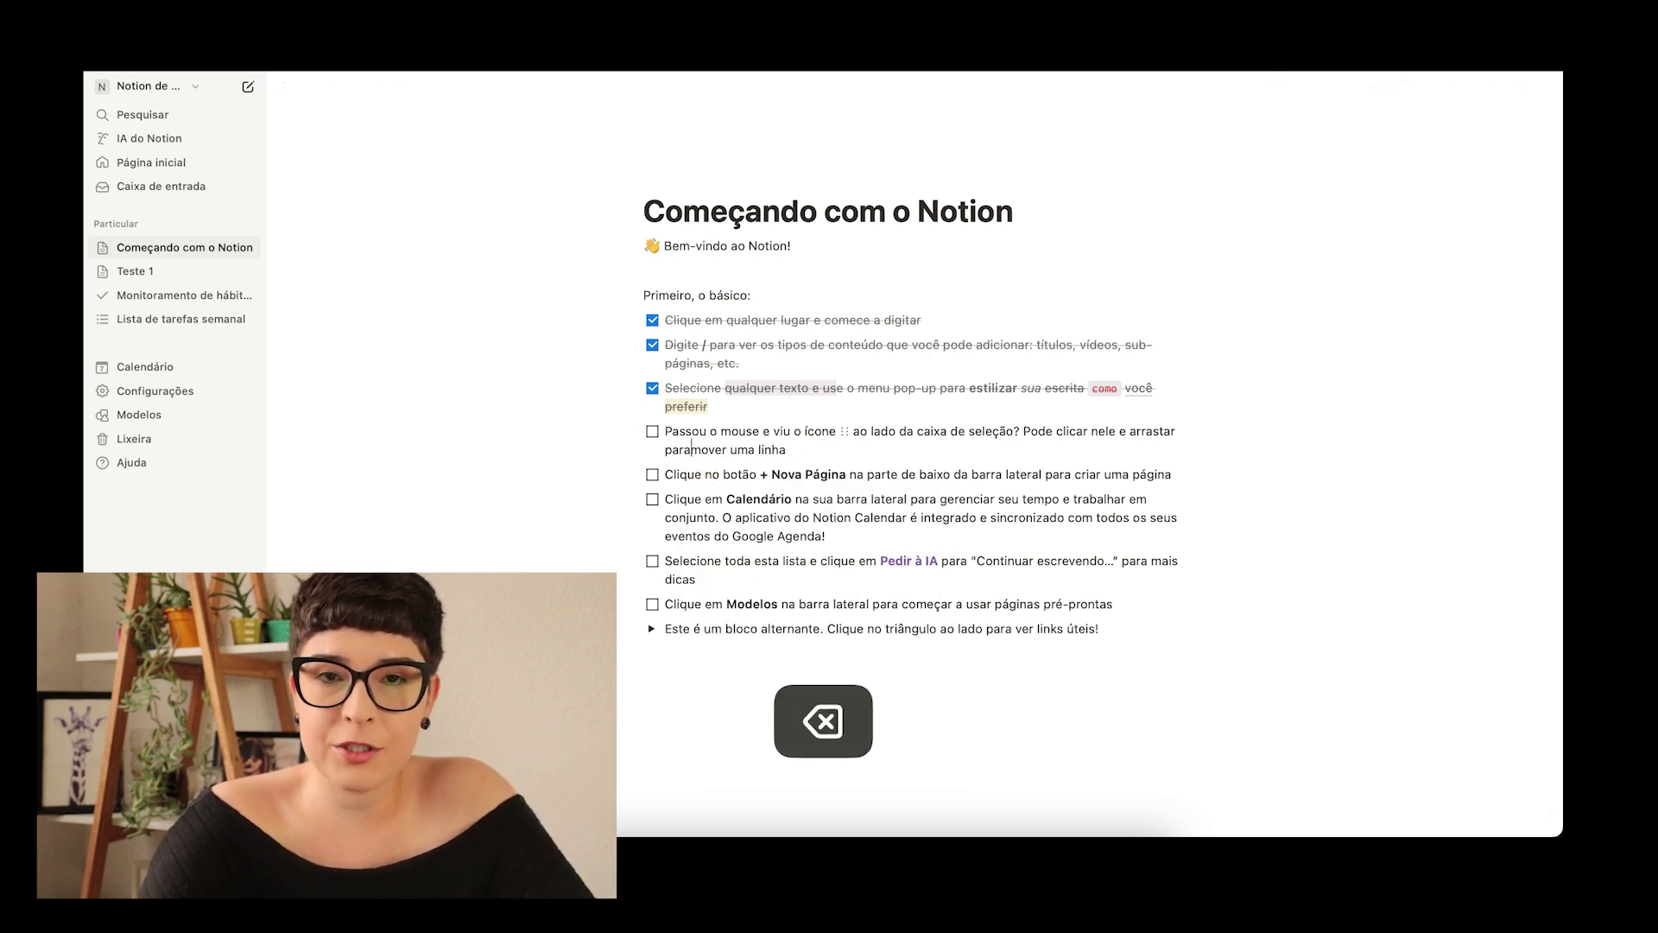
left_click(795, 450)
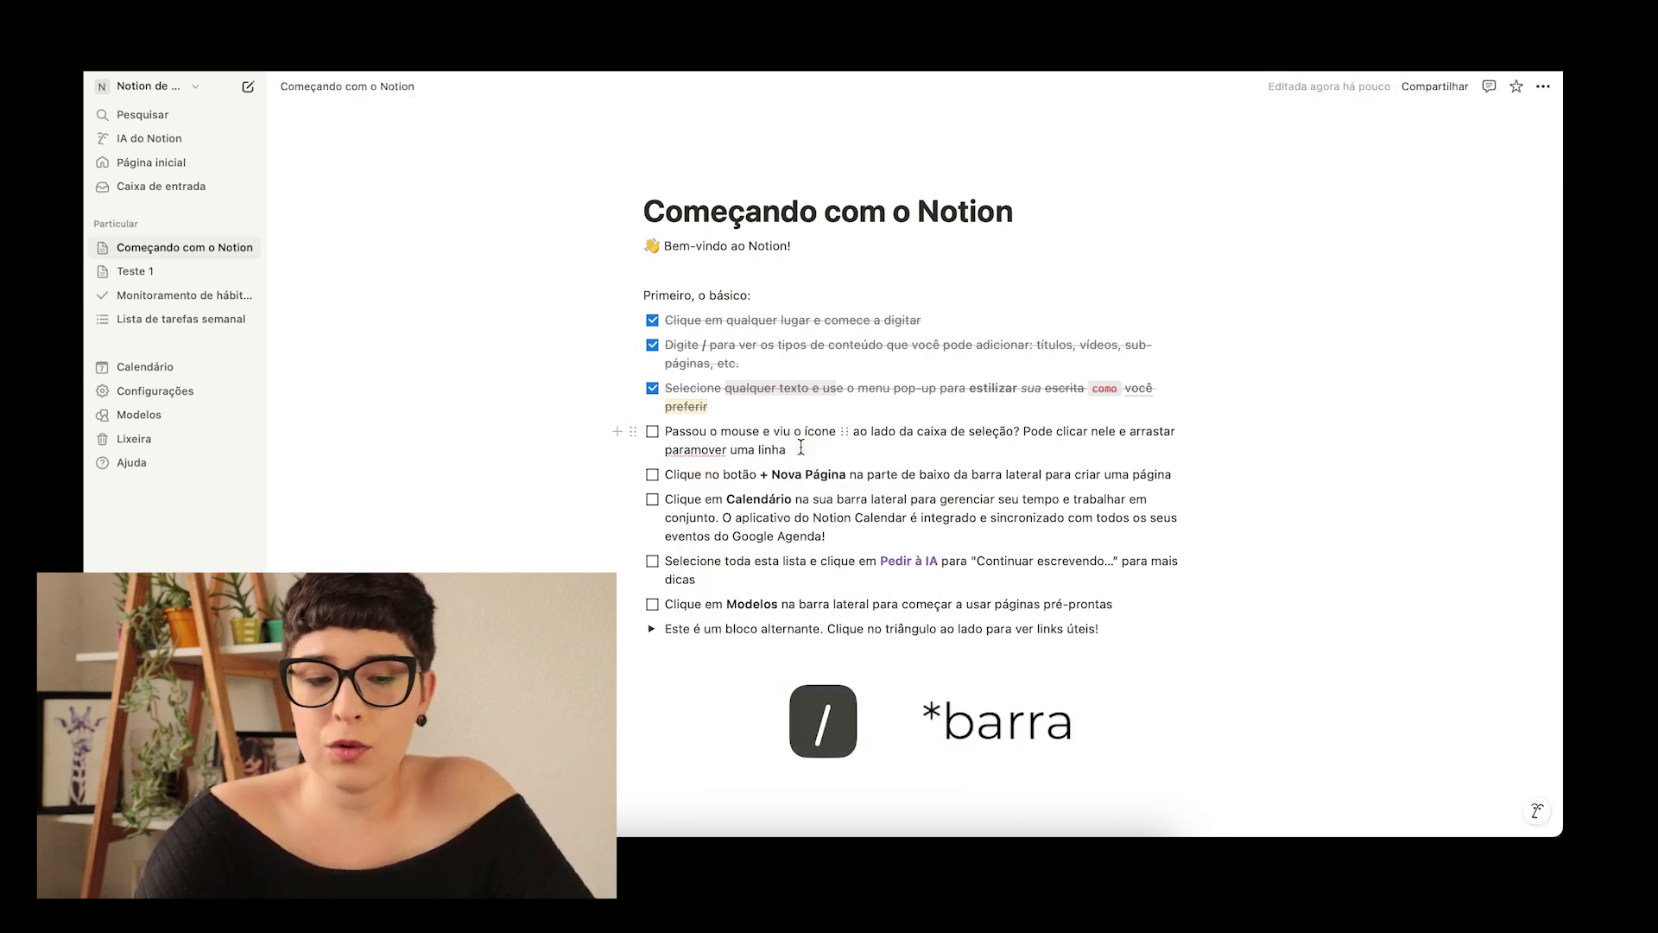
type("/")
scroll(850, 686, "down", 6)
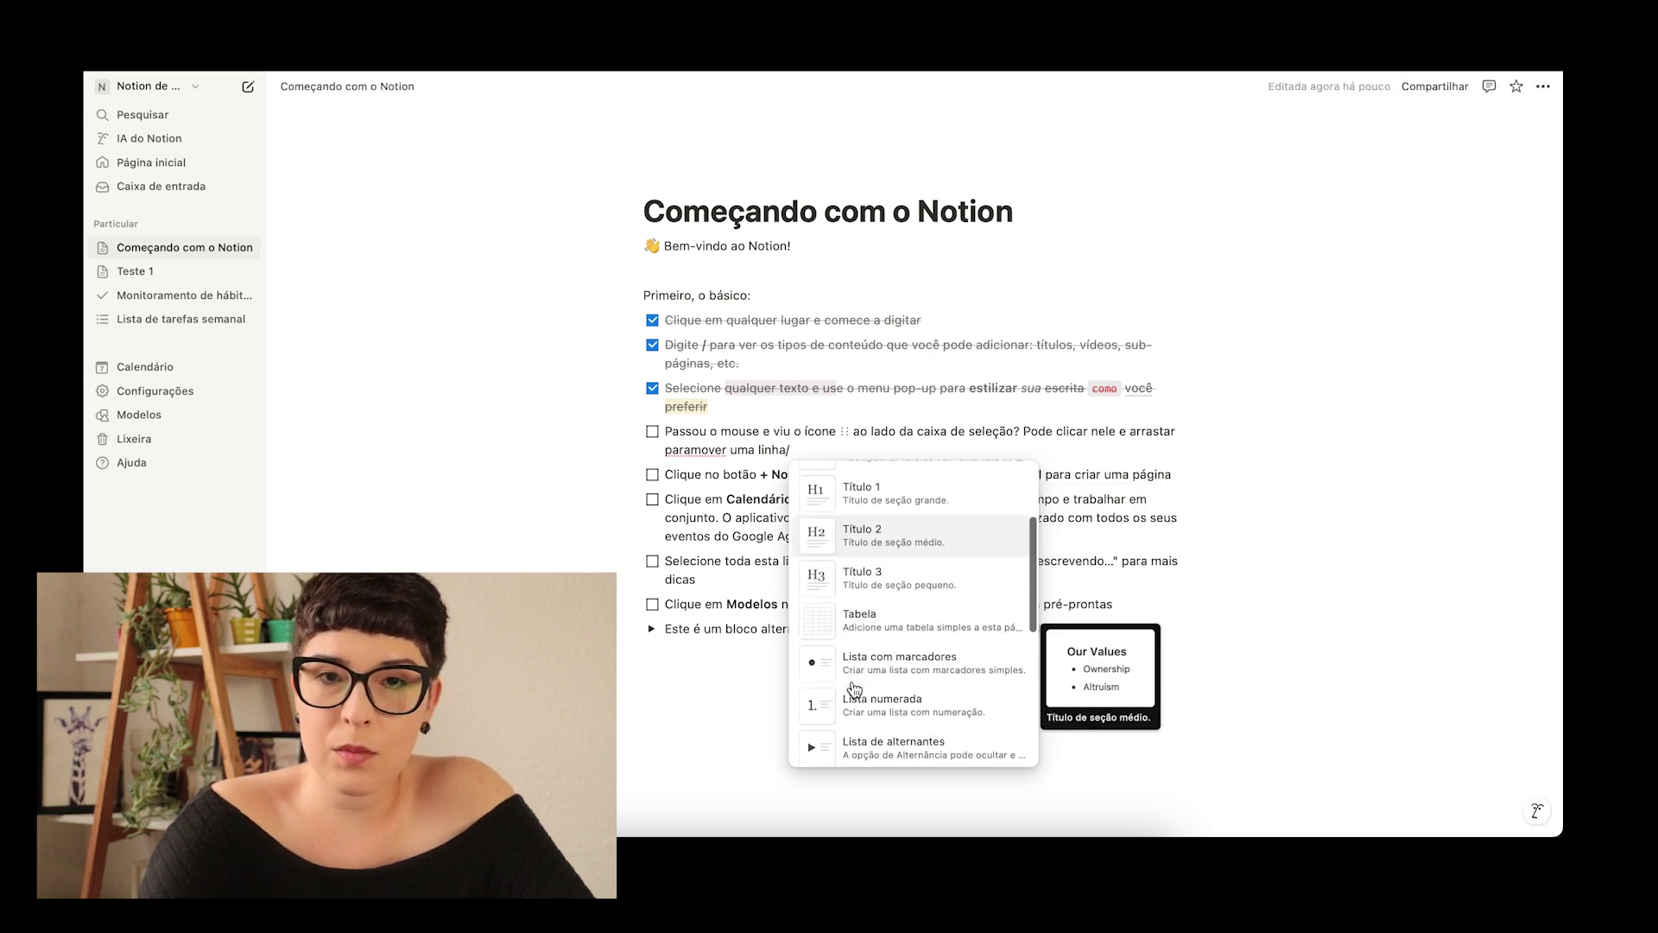
scroll(854, 688, "up", 3)
scroll(854, 689, "up", 3)
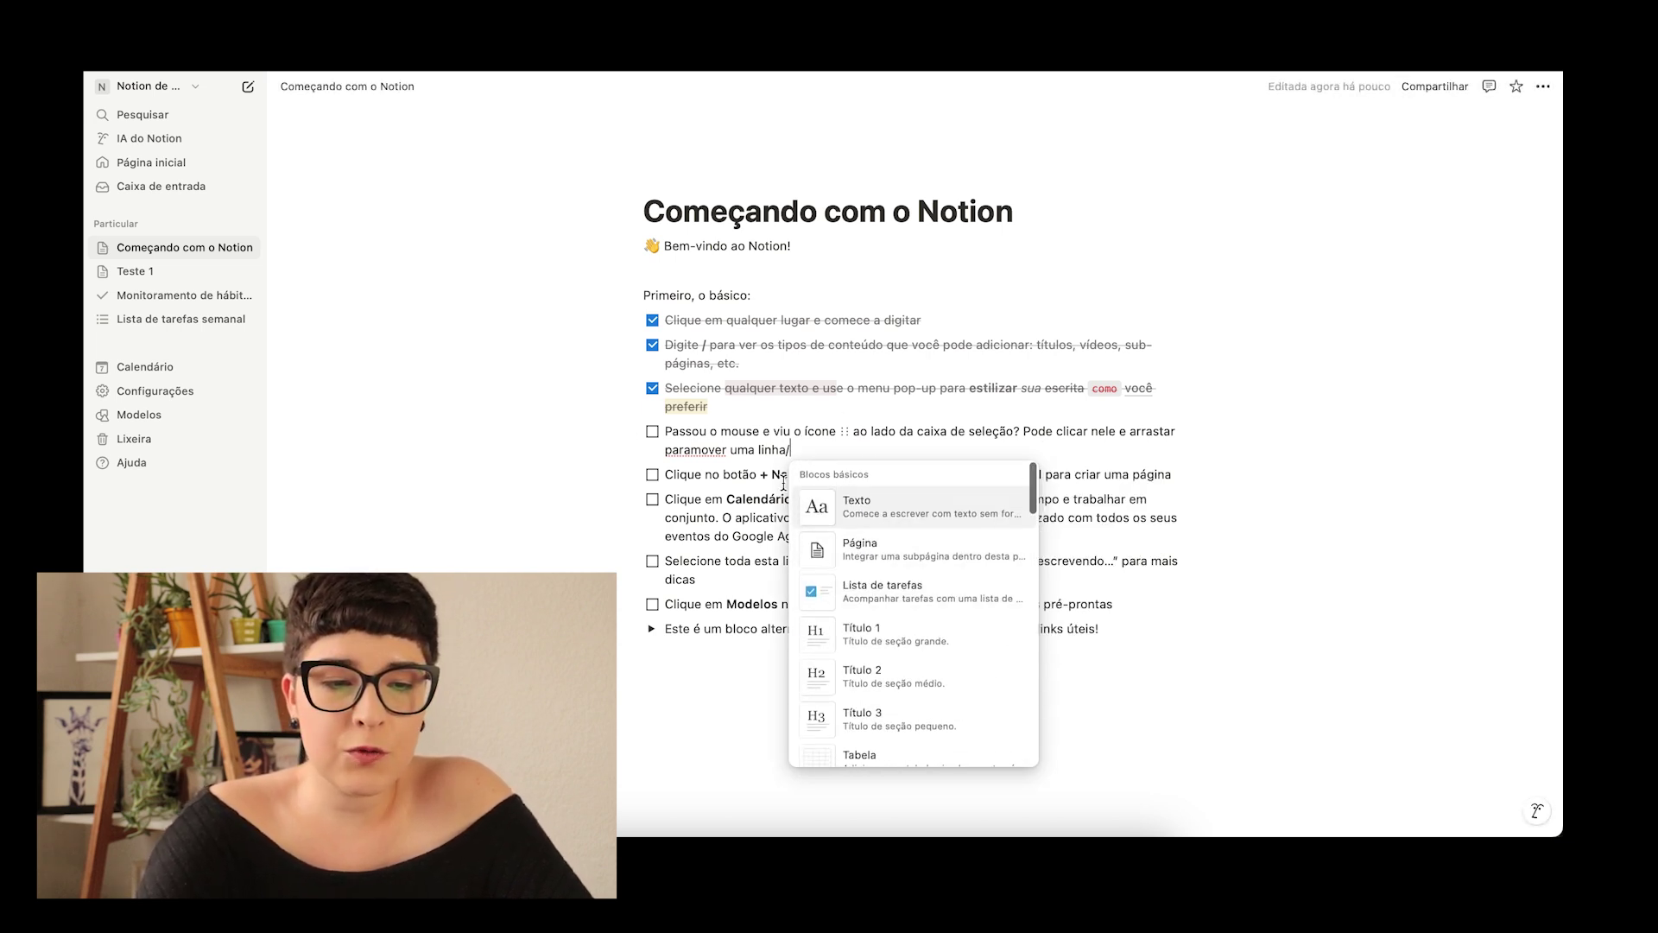
key("BackSpace")
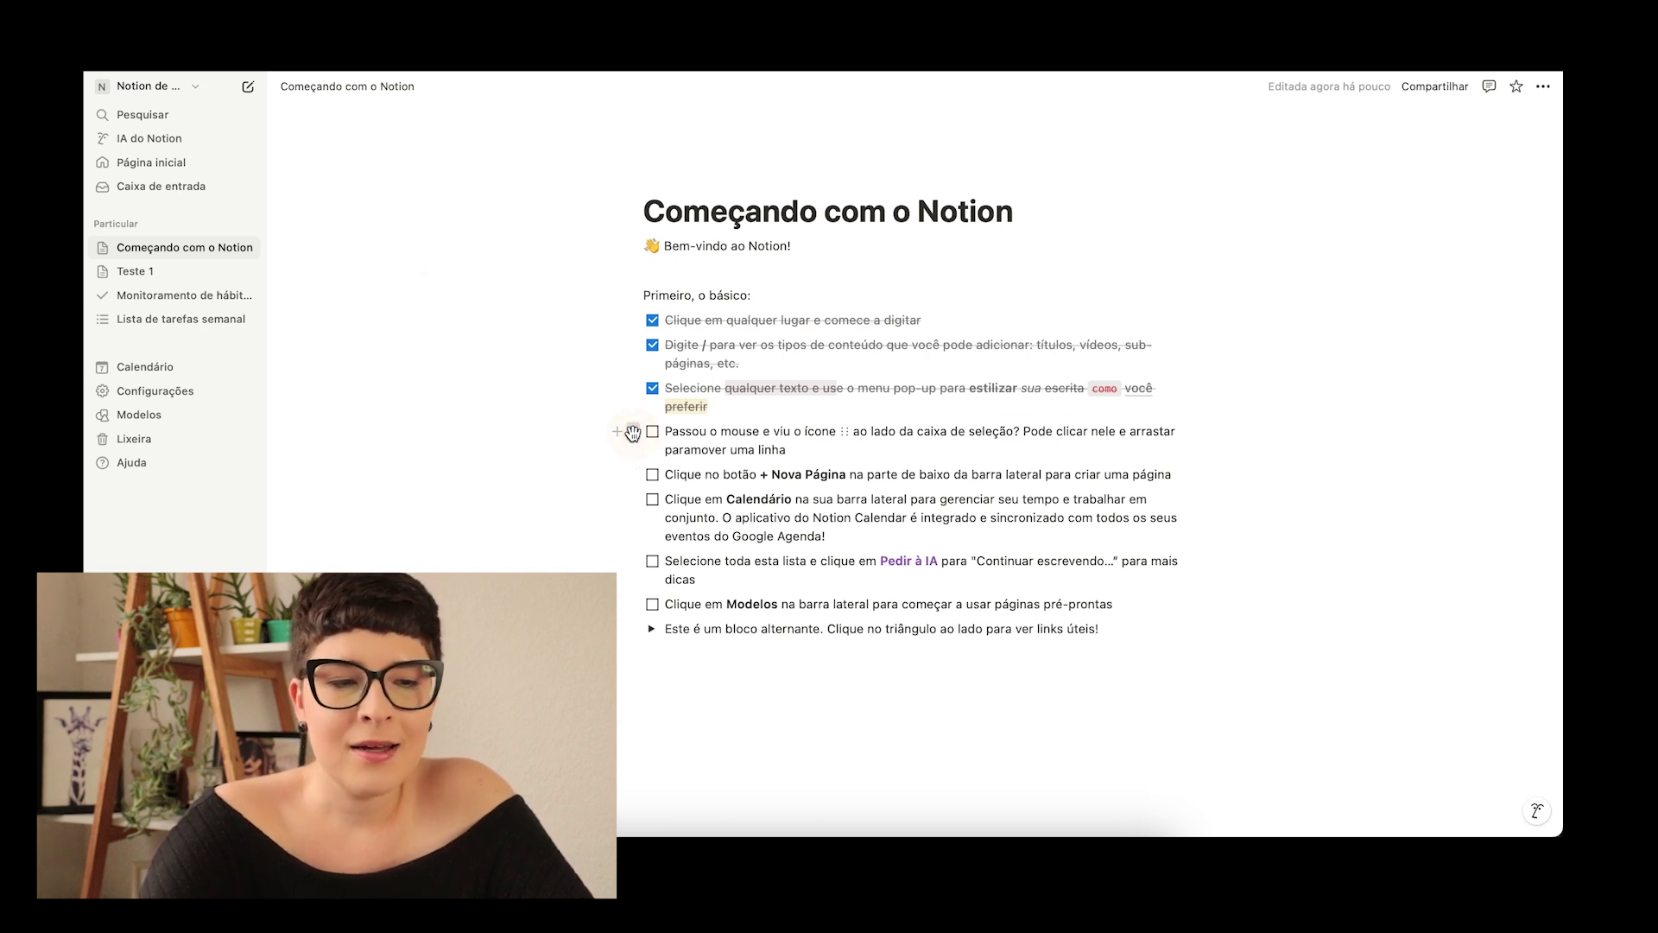
Step: Review the block actions of the fourth to-do item and set its colour to Fundo laranja
left_click(633, 432)
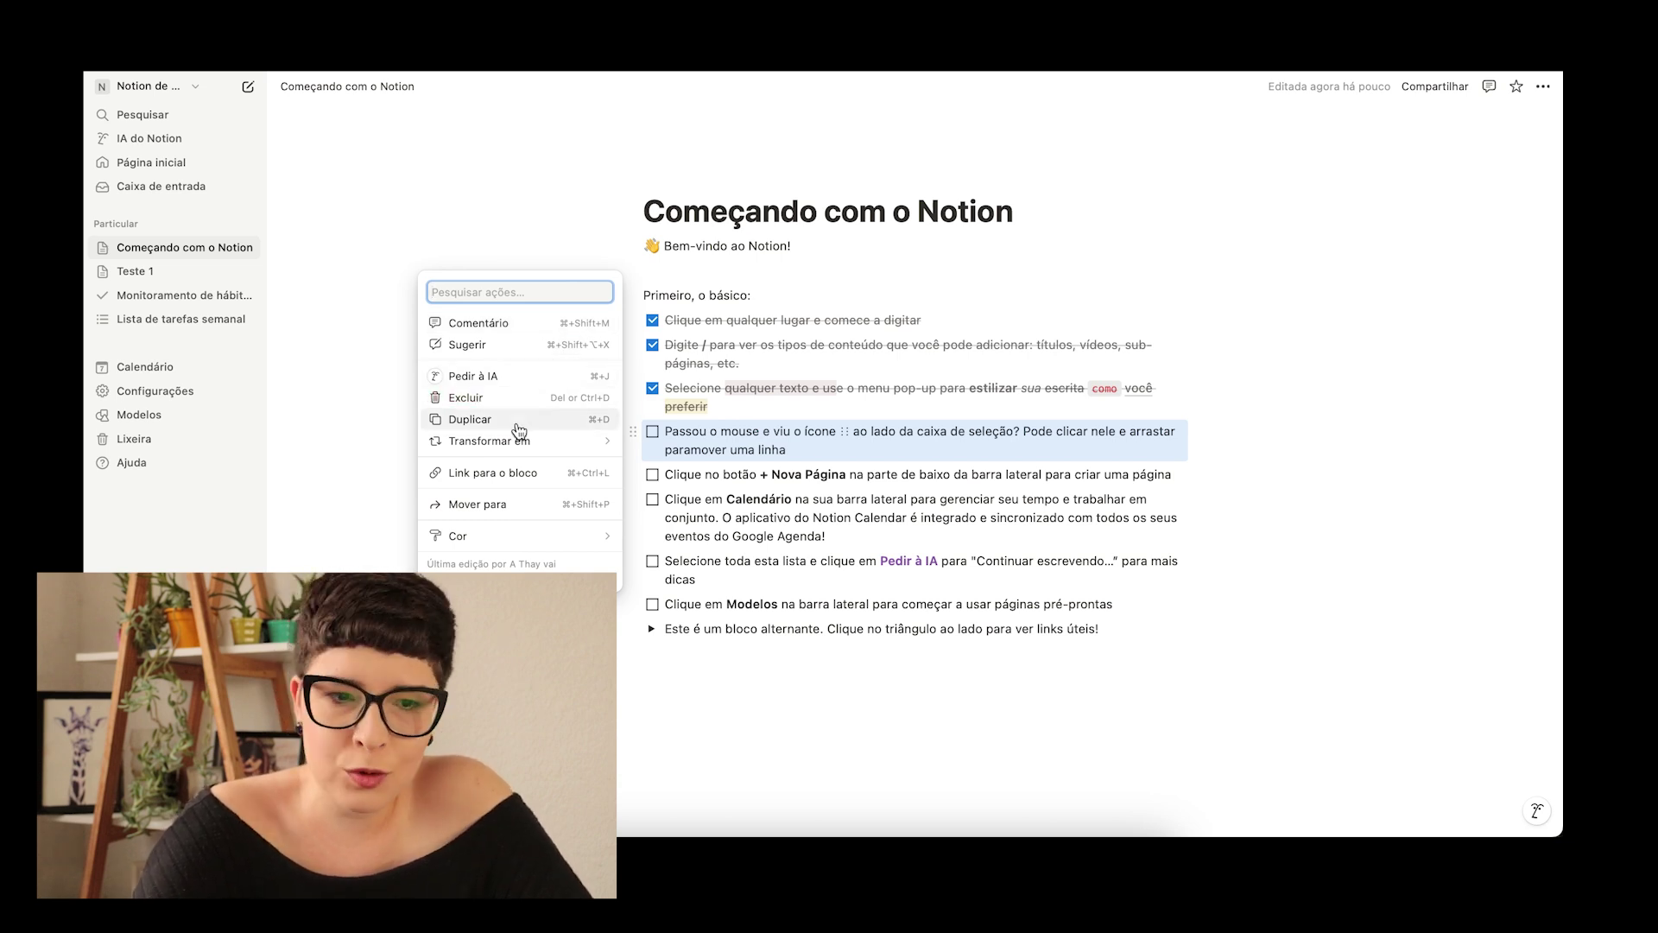
mouse_move(522, 442)
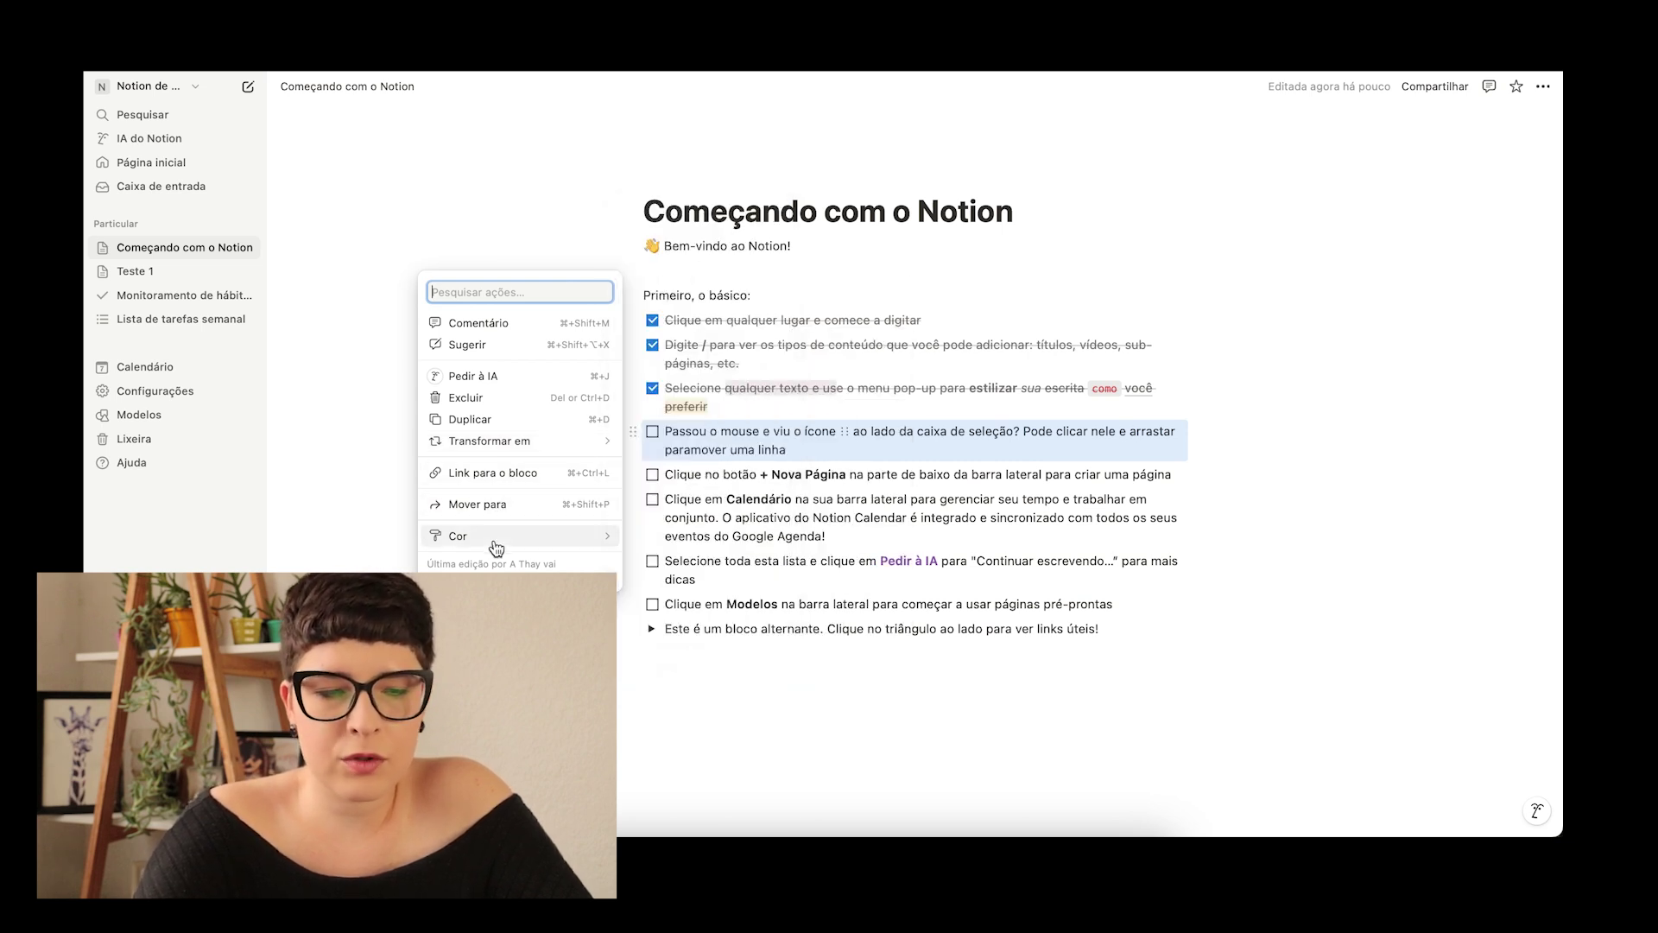
mouse_move(496, 548)
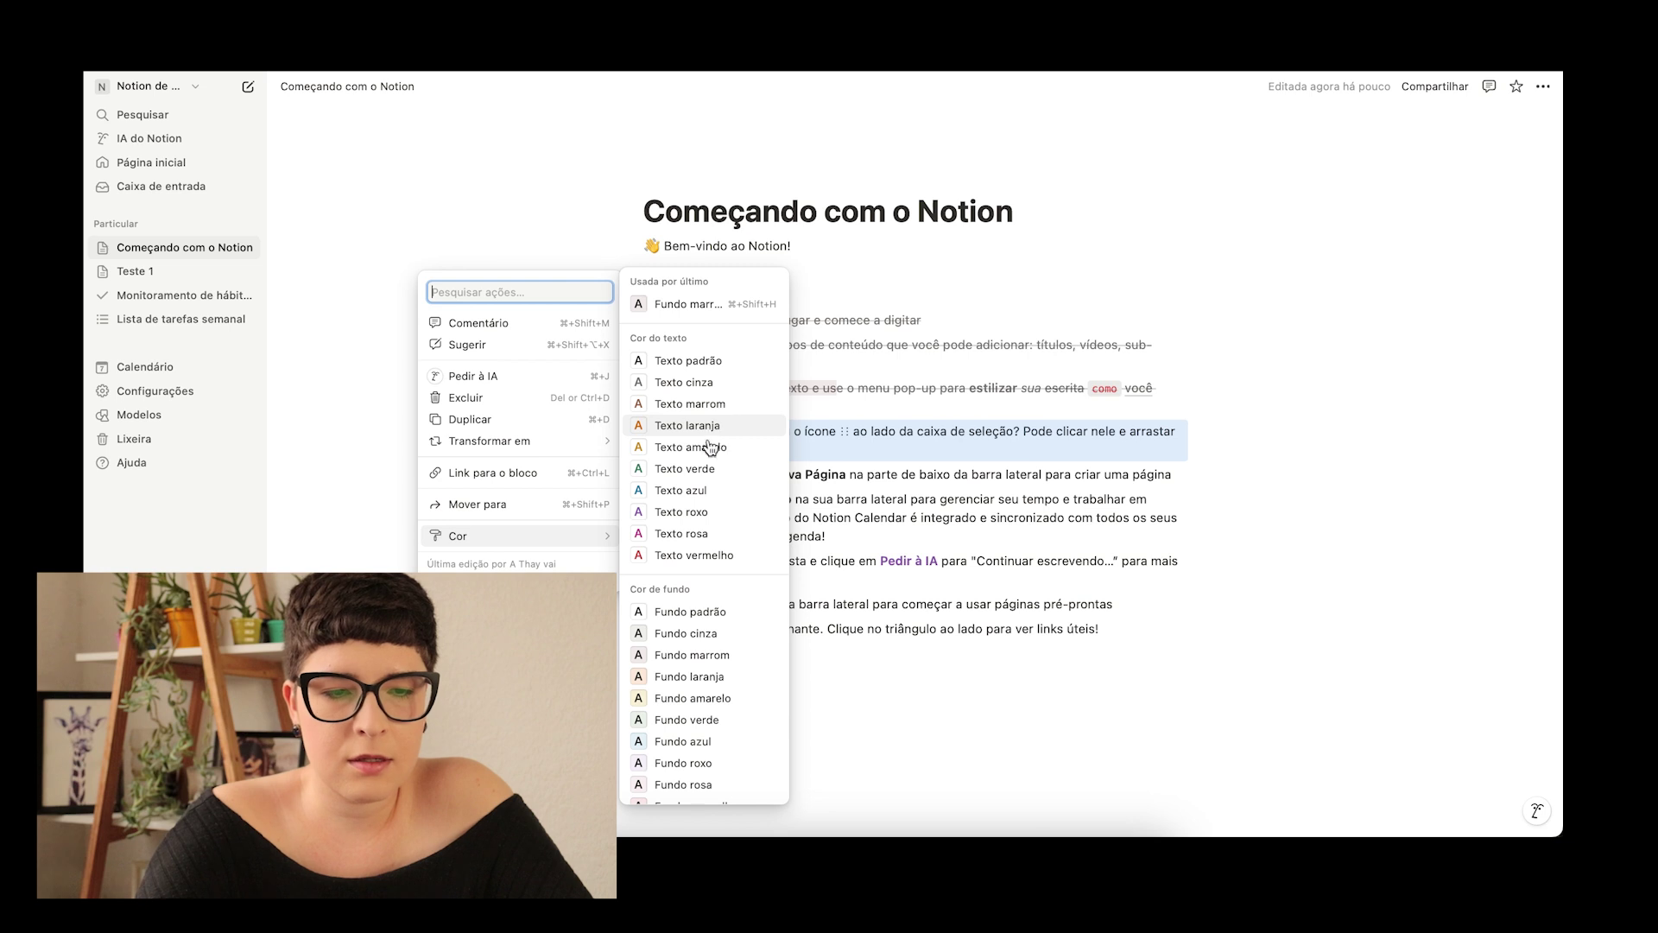
left_click(688, 677)
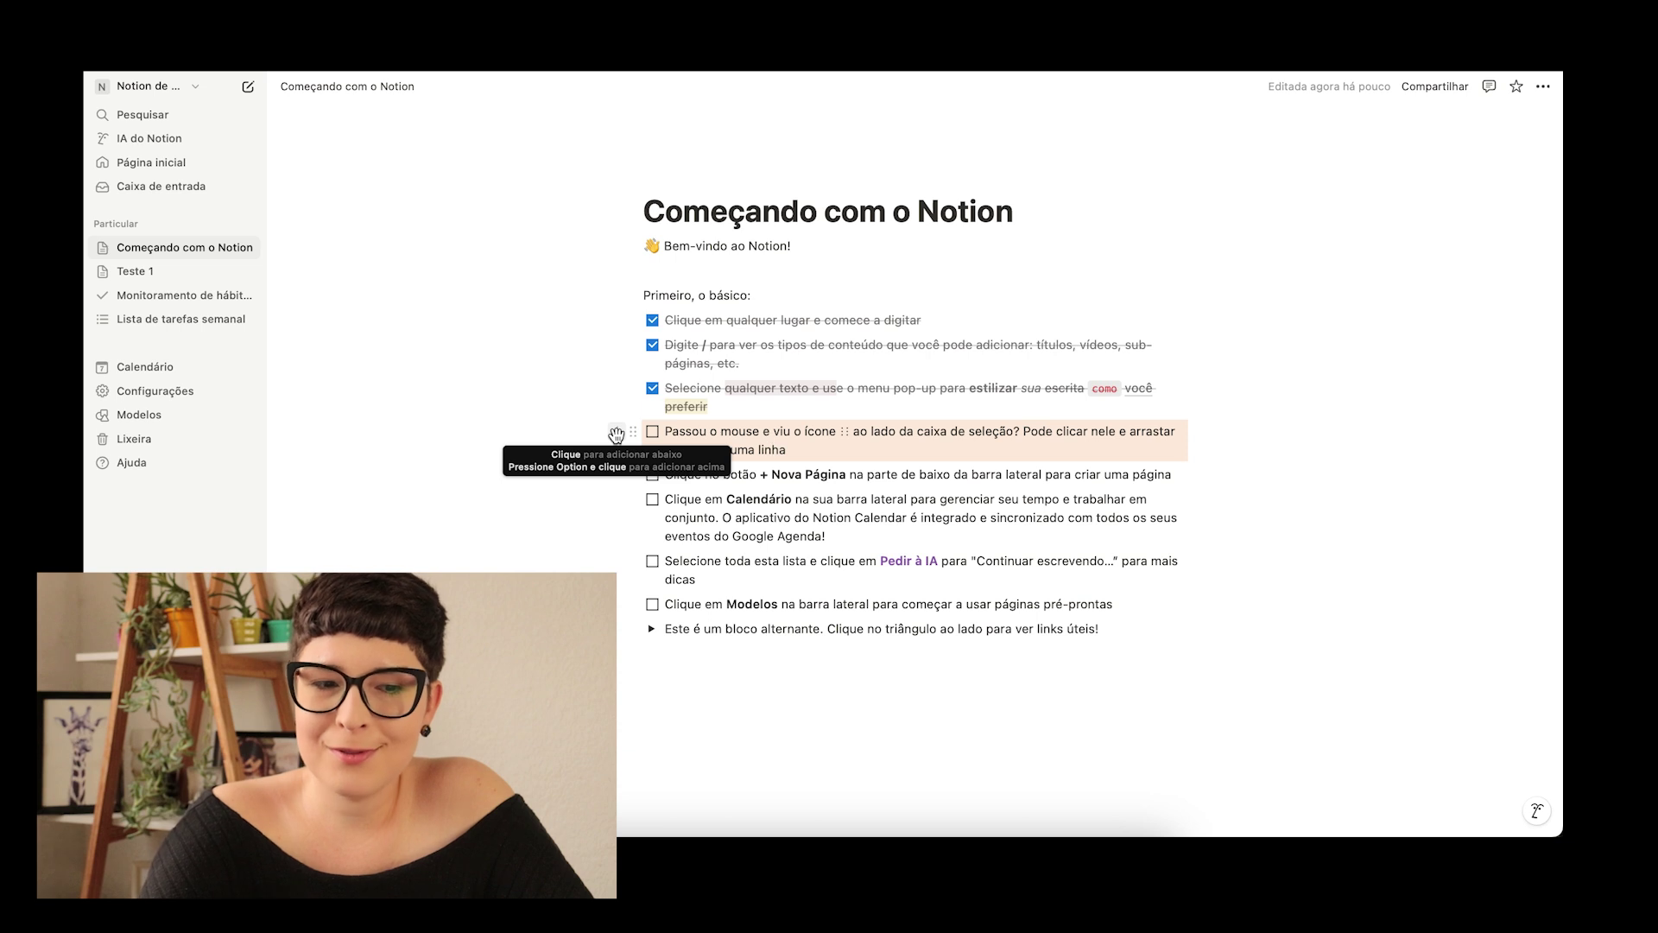
Step: Try adding a block below the fourth to-do item, remove it, and mark the fourth and fifth items as done
left_click(616, 434)
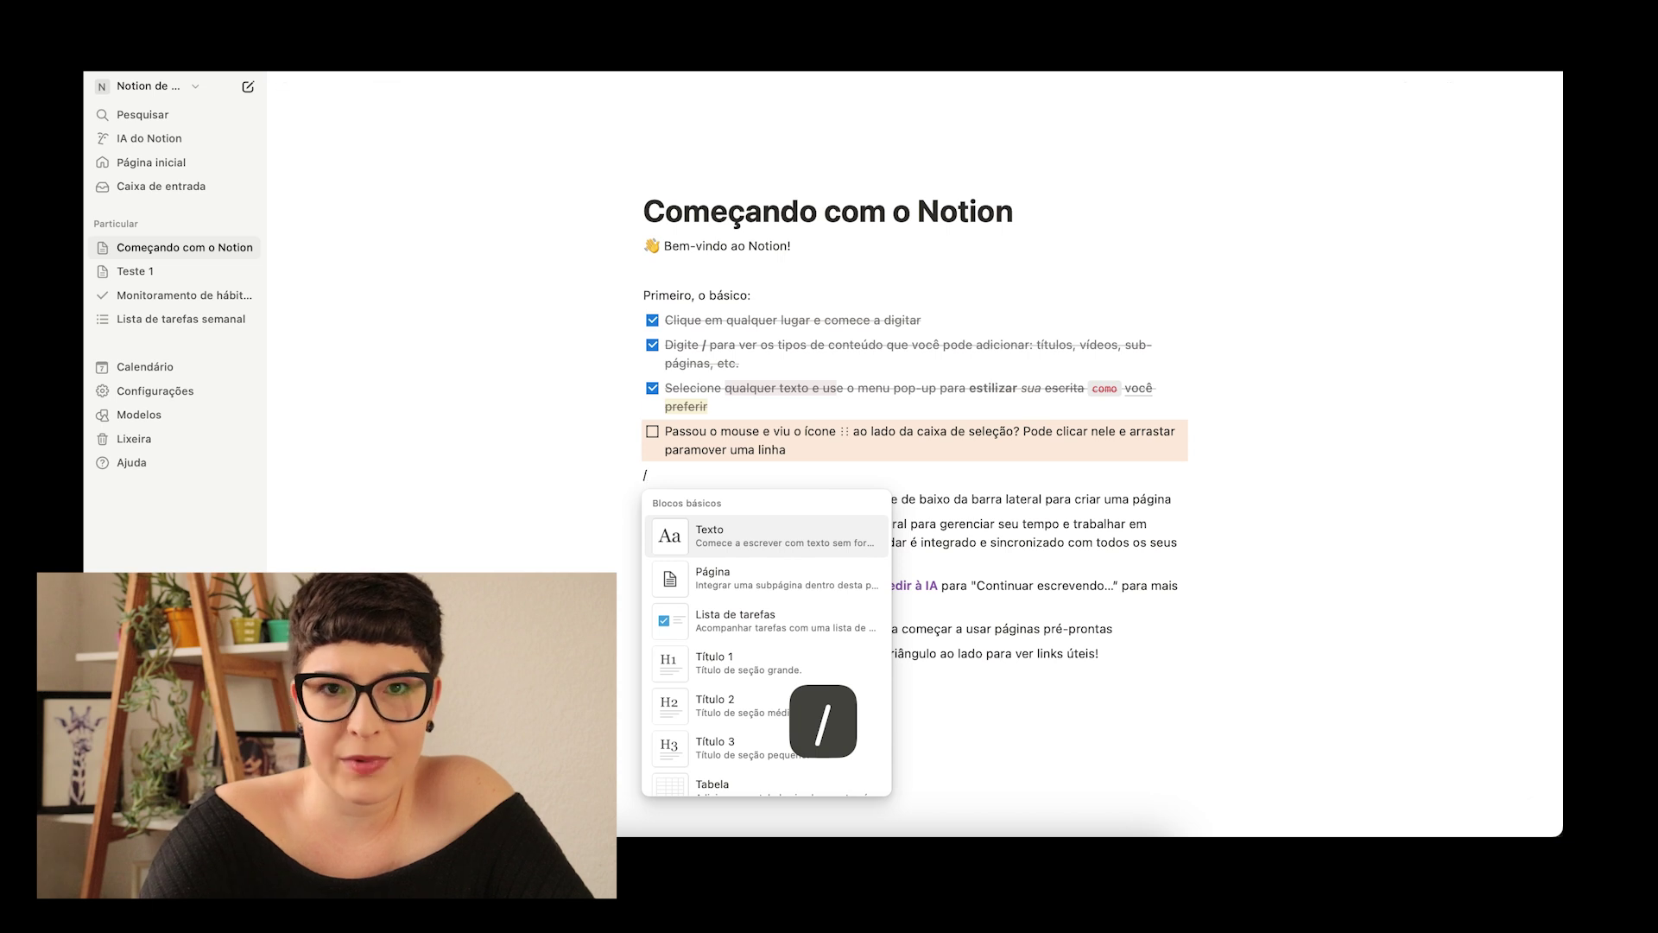
key("BackSpace")
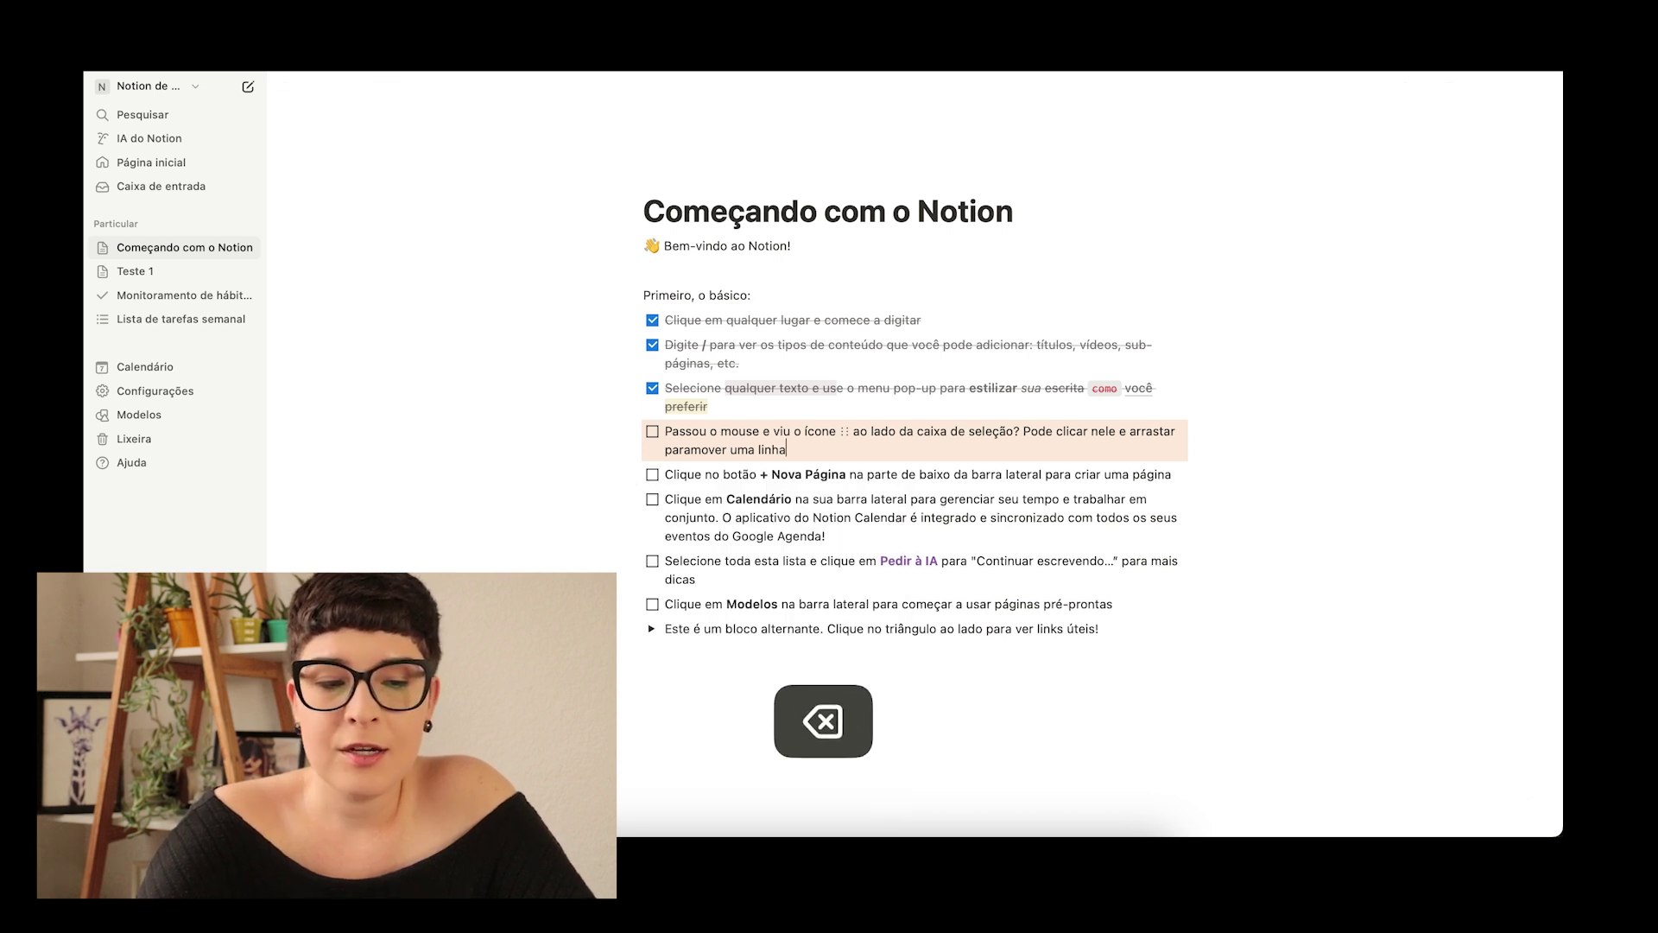
left_click(653, 433)
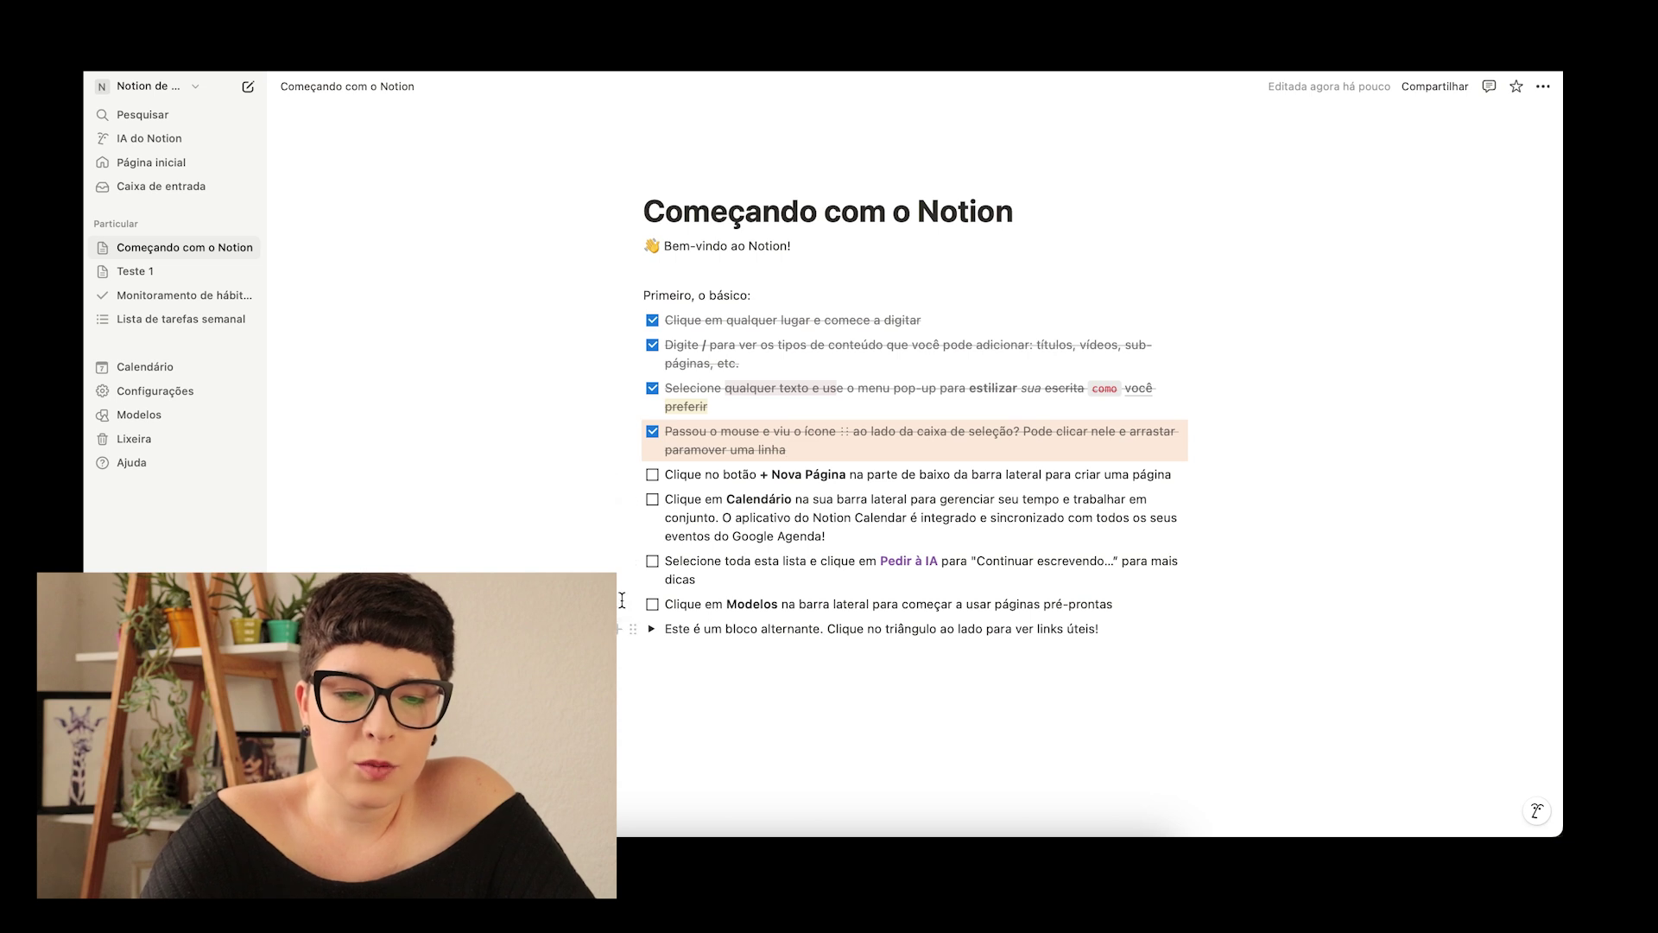
left_click(696, 474)
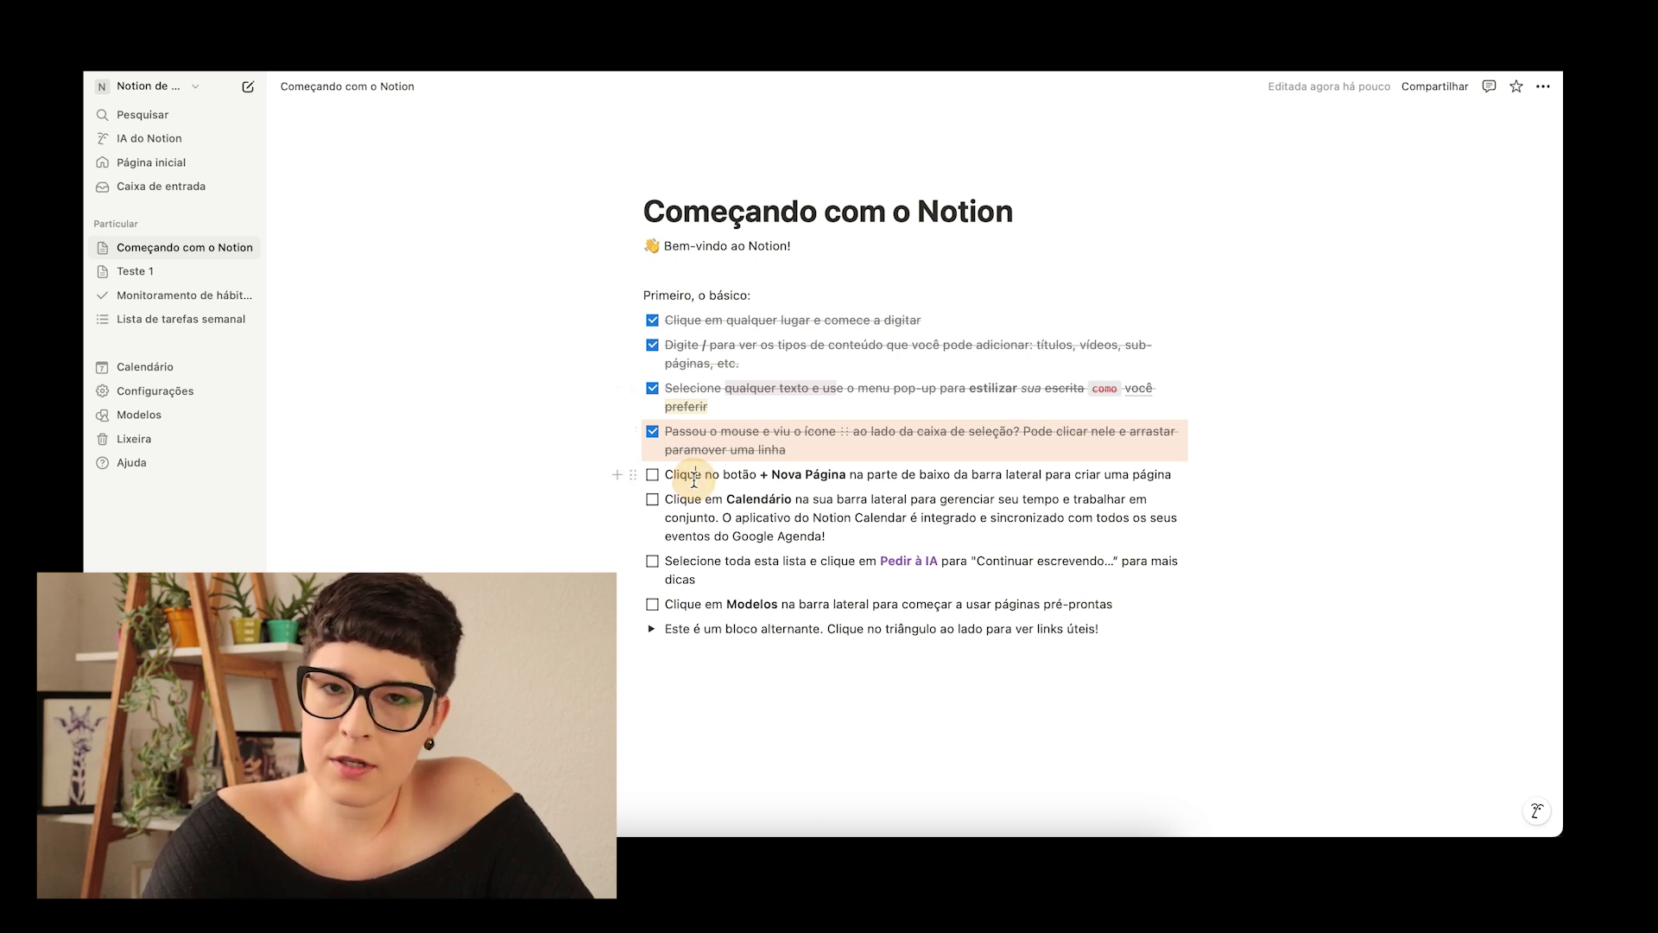
left_click(652, 475)
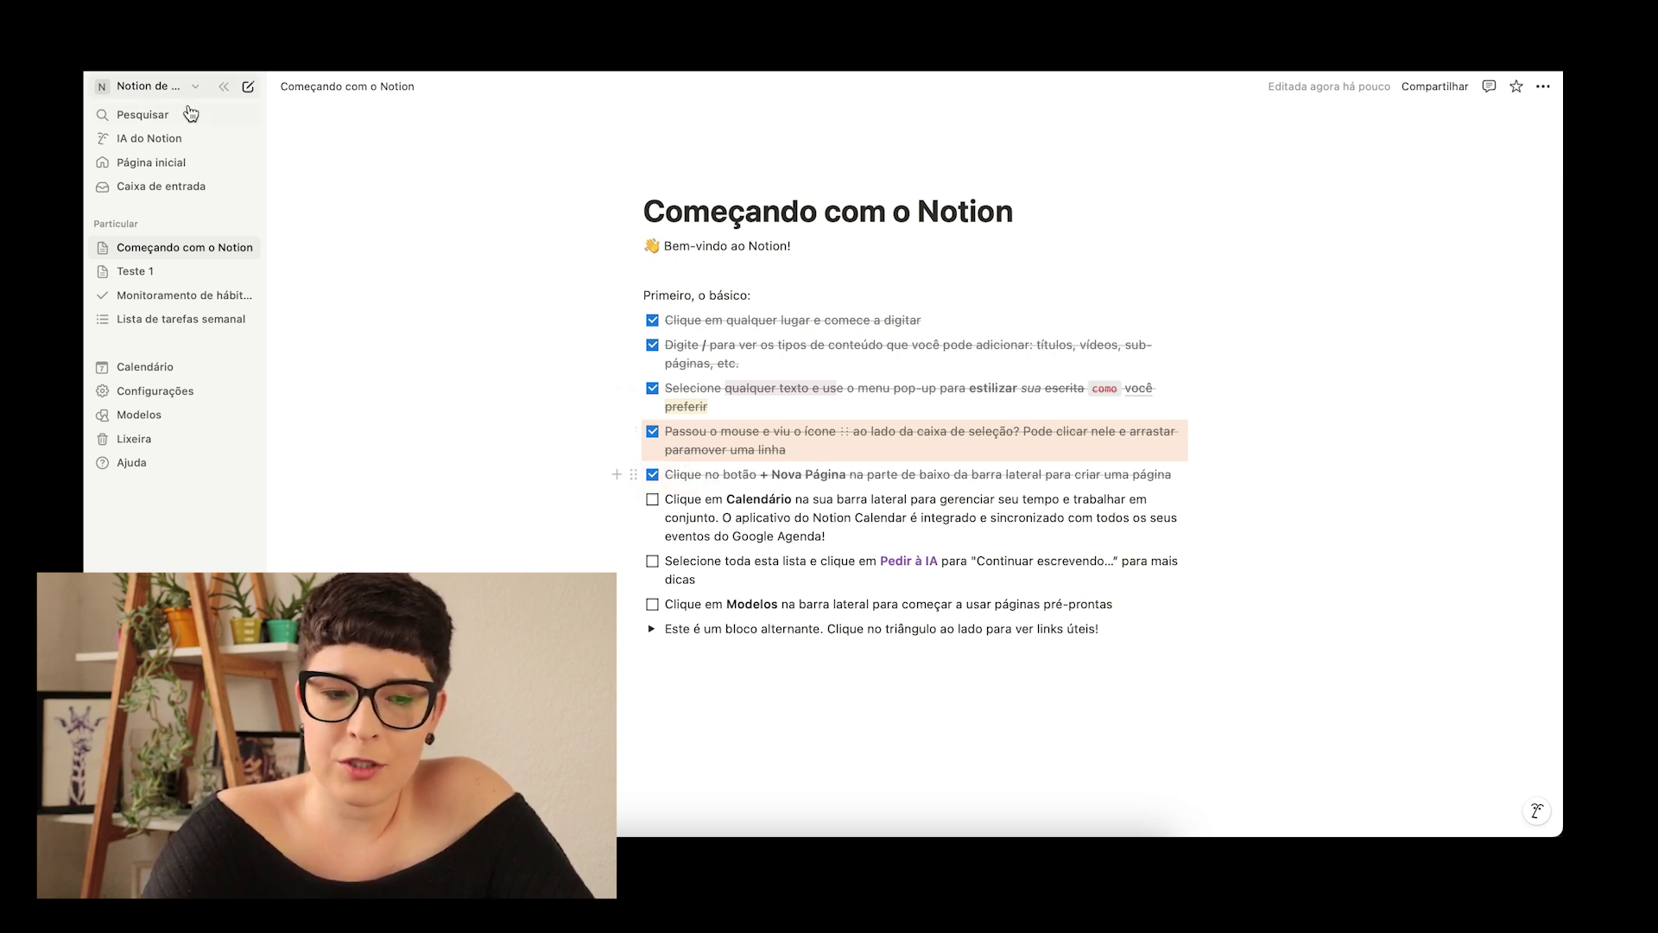
Step: Read through the Calendário, Pedir à IA and Modelos to-do items and expand the toggle block of useful links
scroll(594, 282, "down", 1)
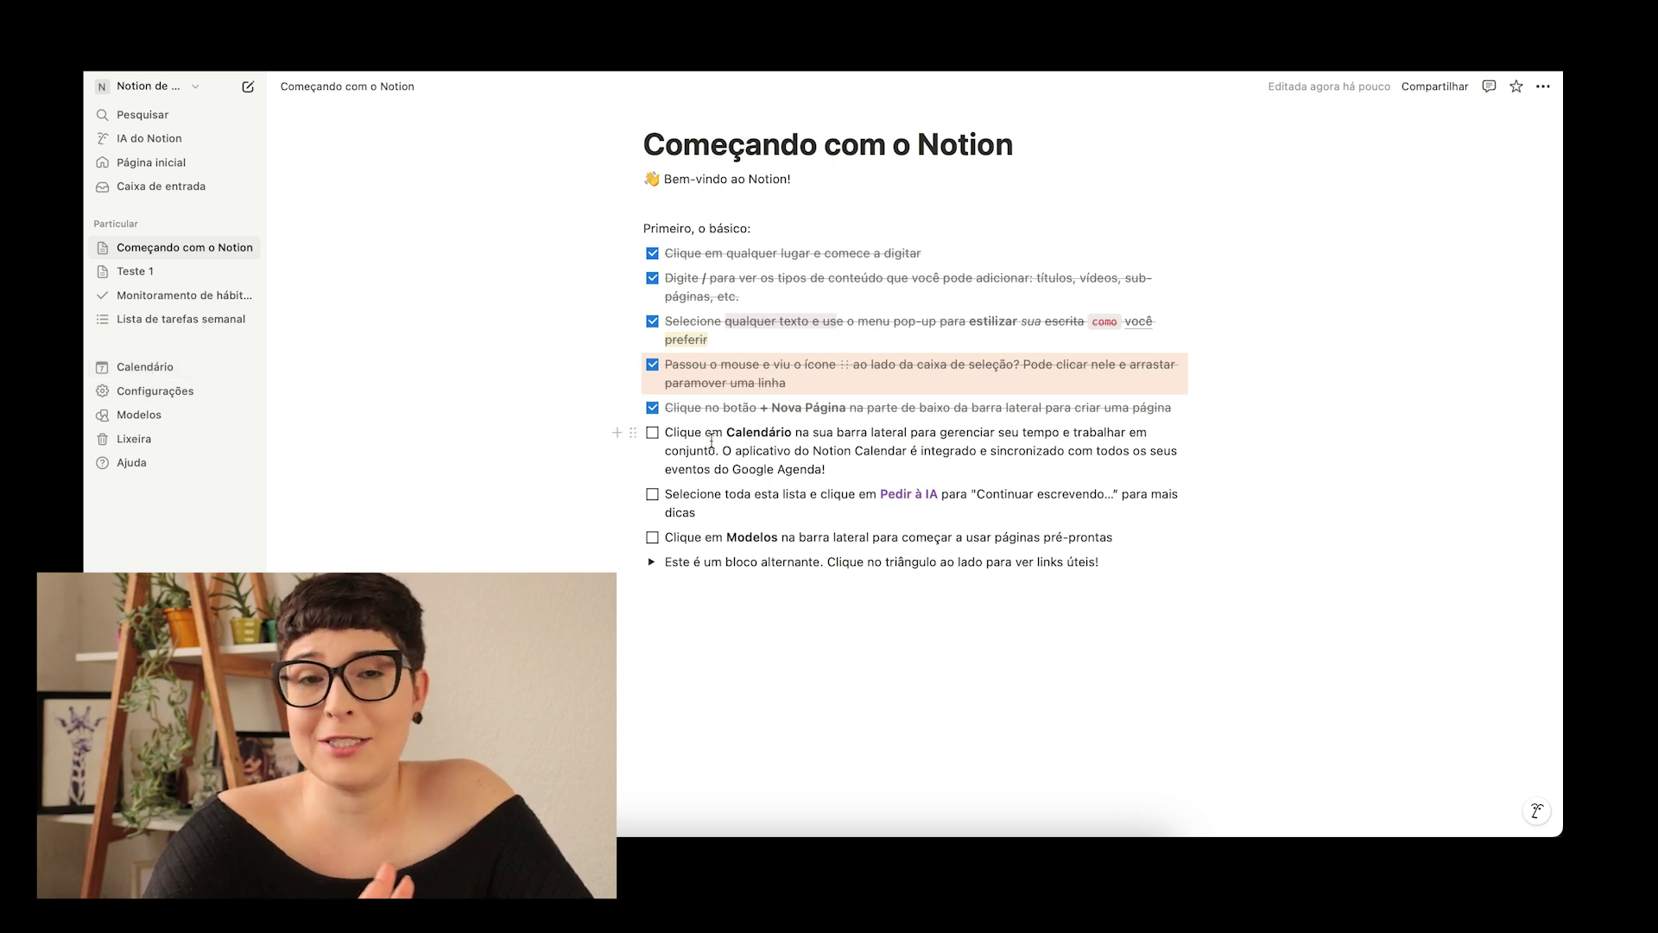
left_click_drag(695, 512, 795, 497)
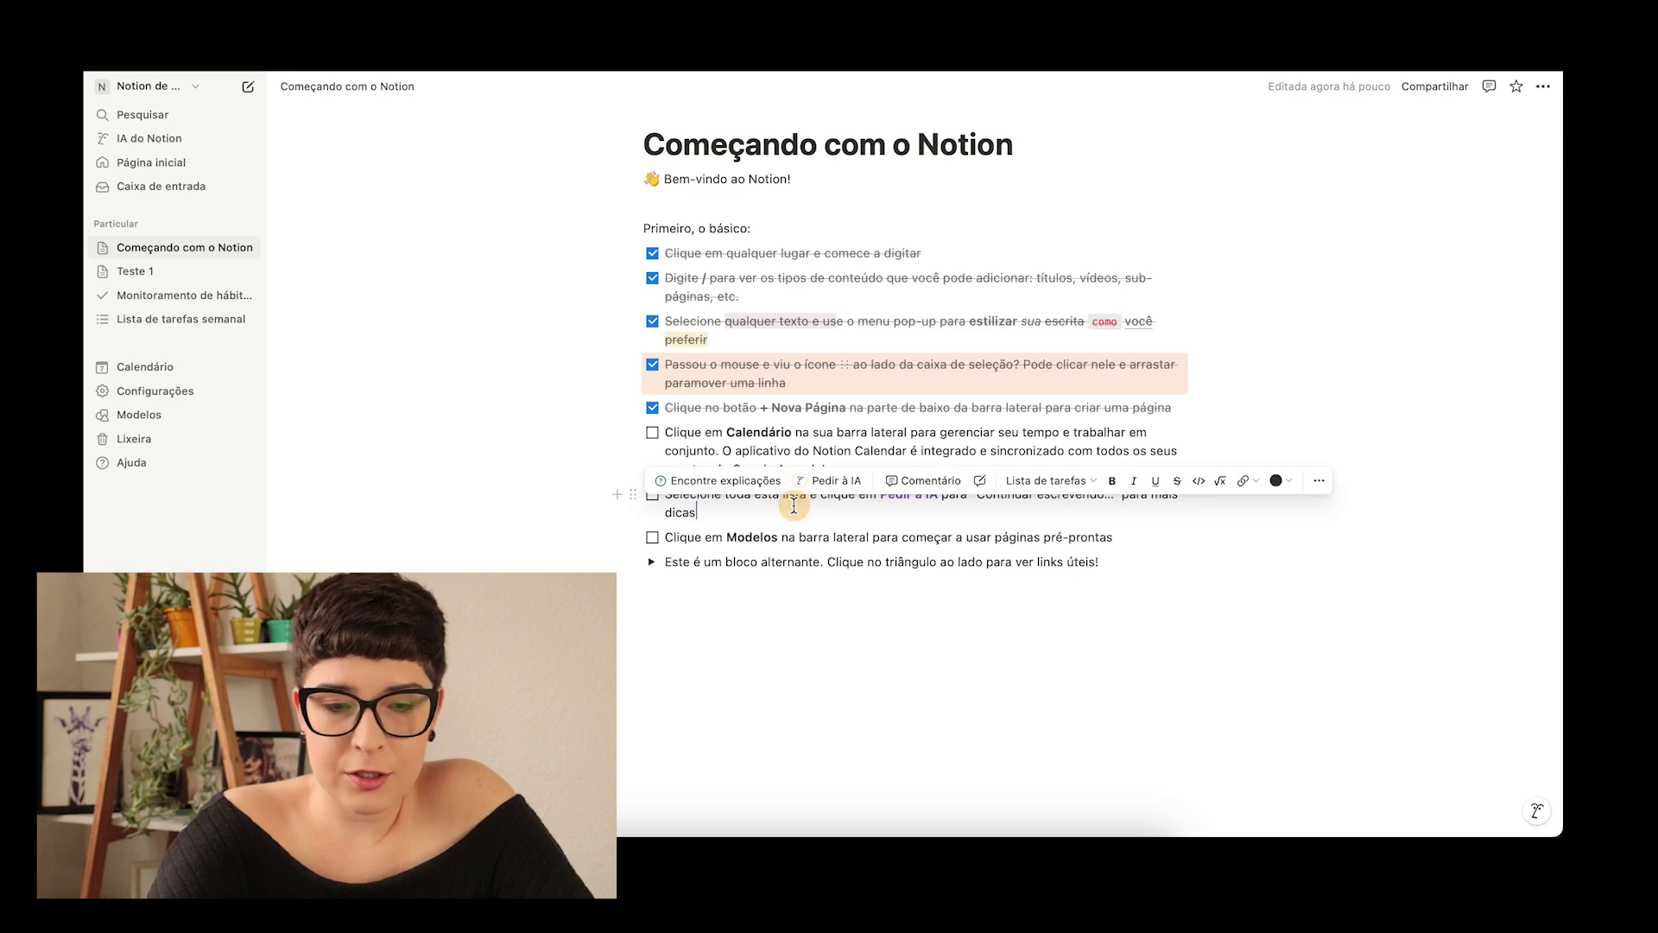
left_click(704, 503)
triple_click(676, 493)
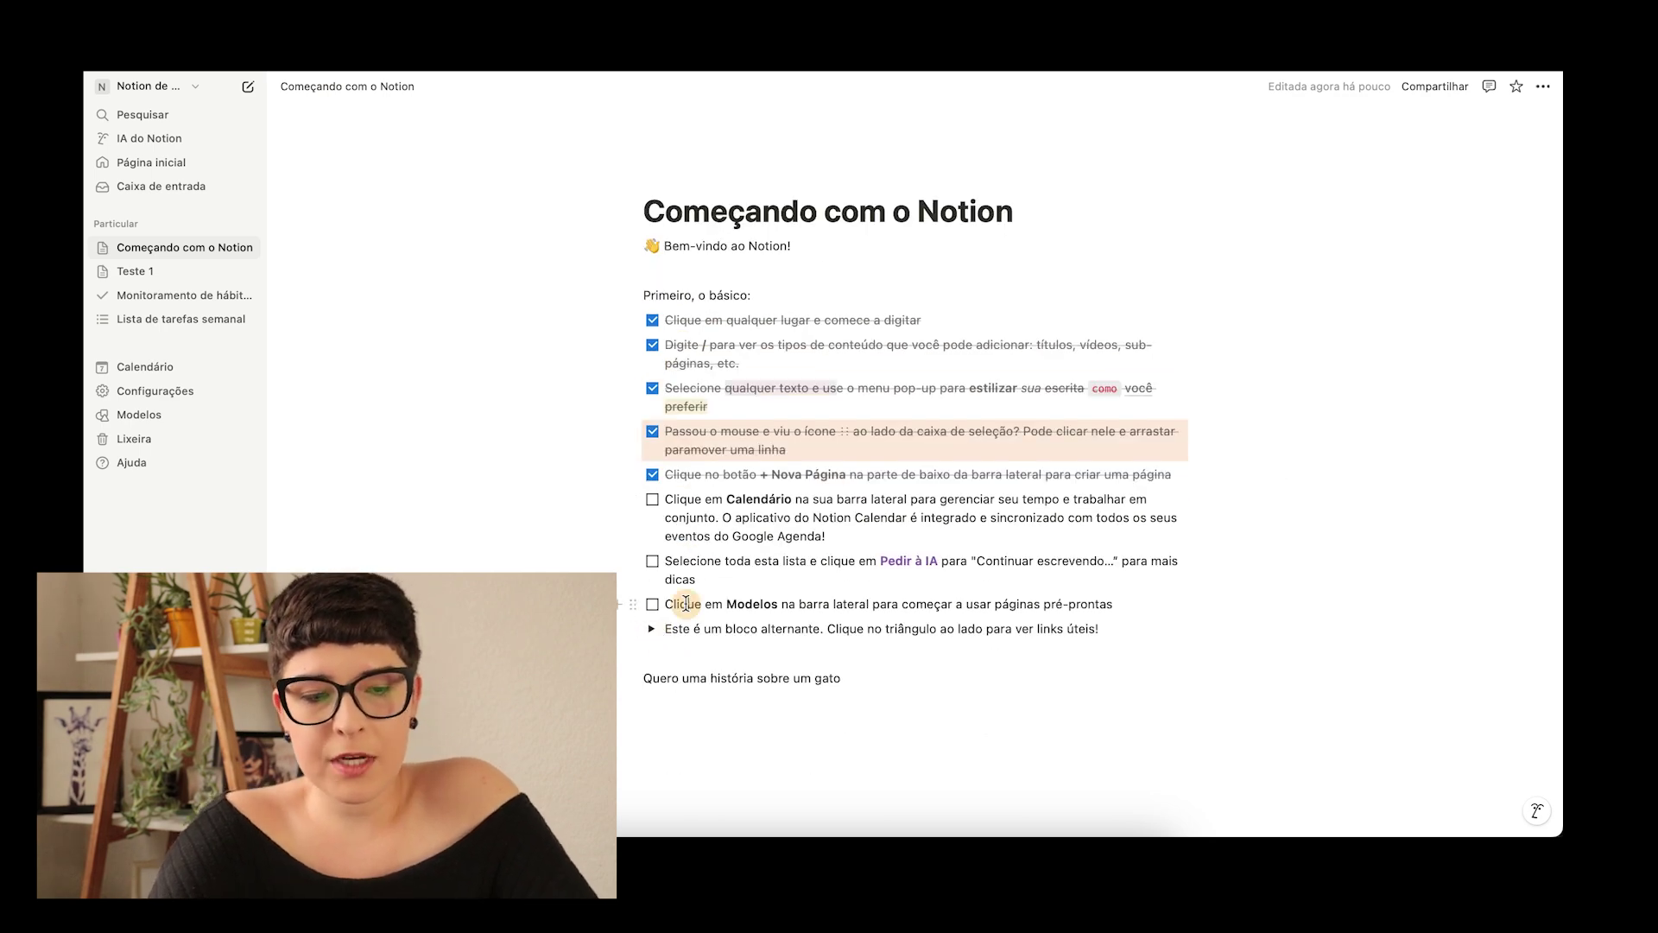
scroll(686, 609, "down", 2)
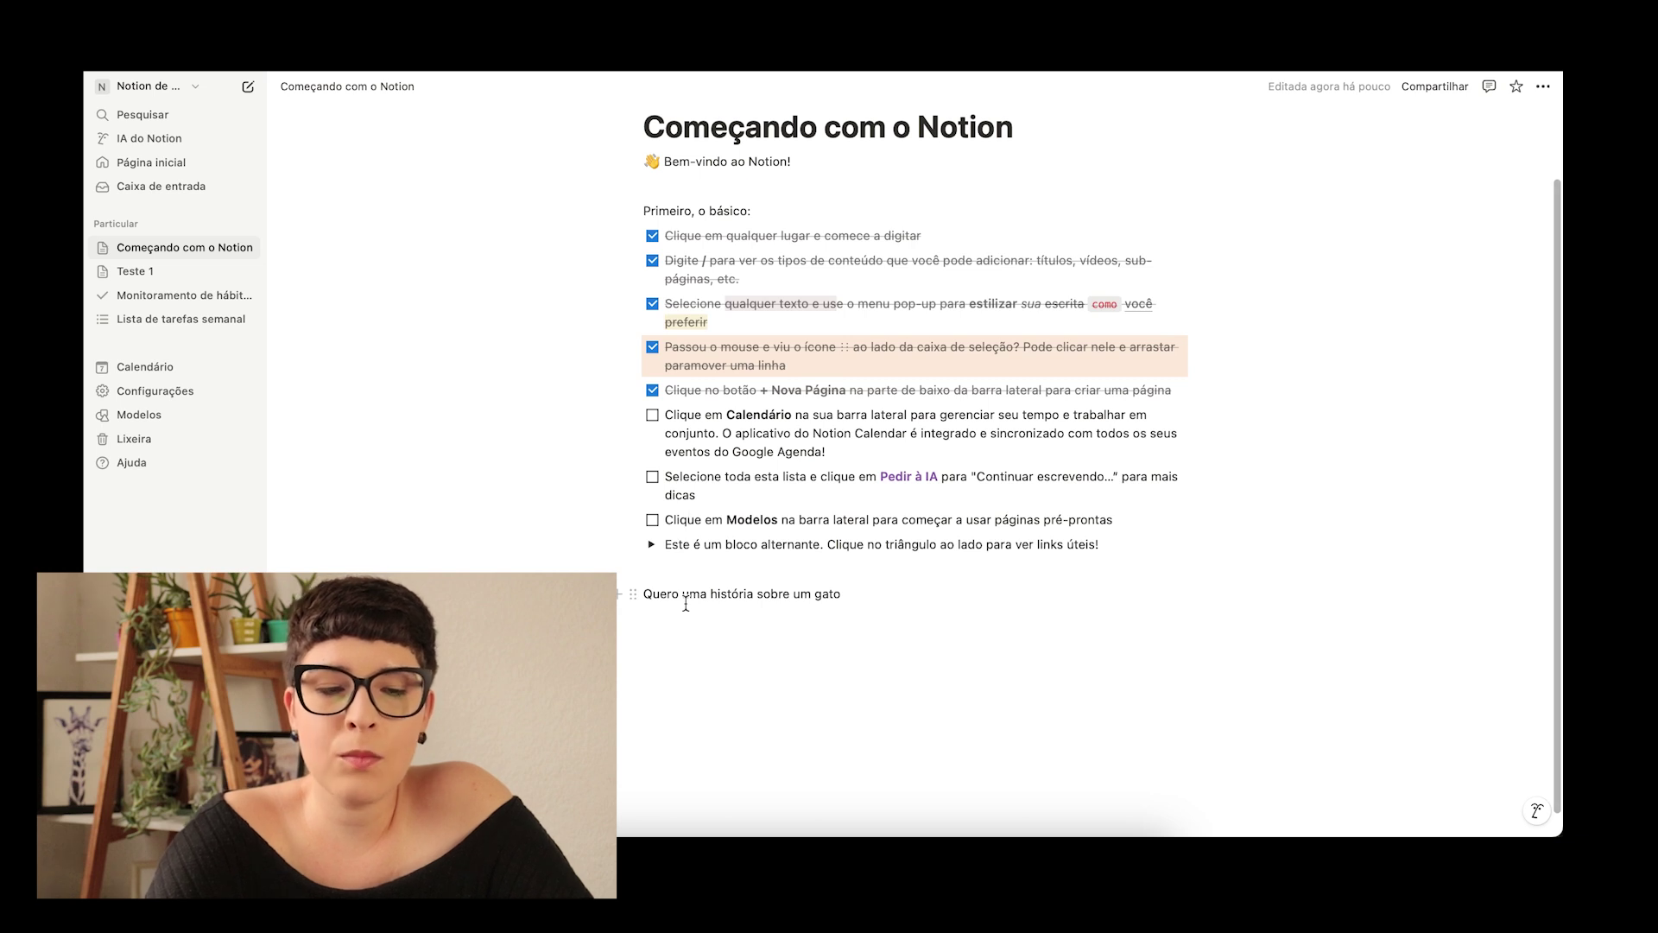
left_click_drag(676, 514, 962, 519)
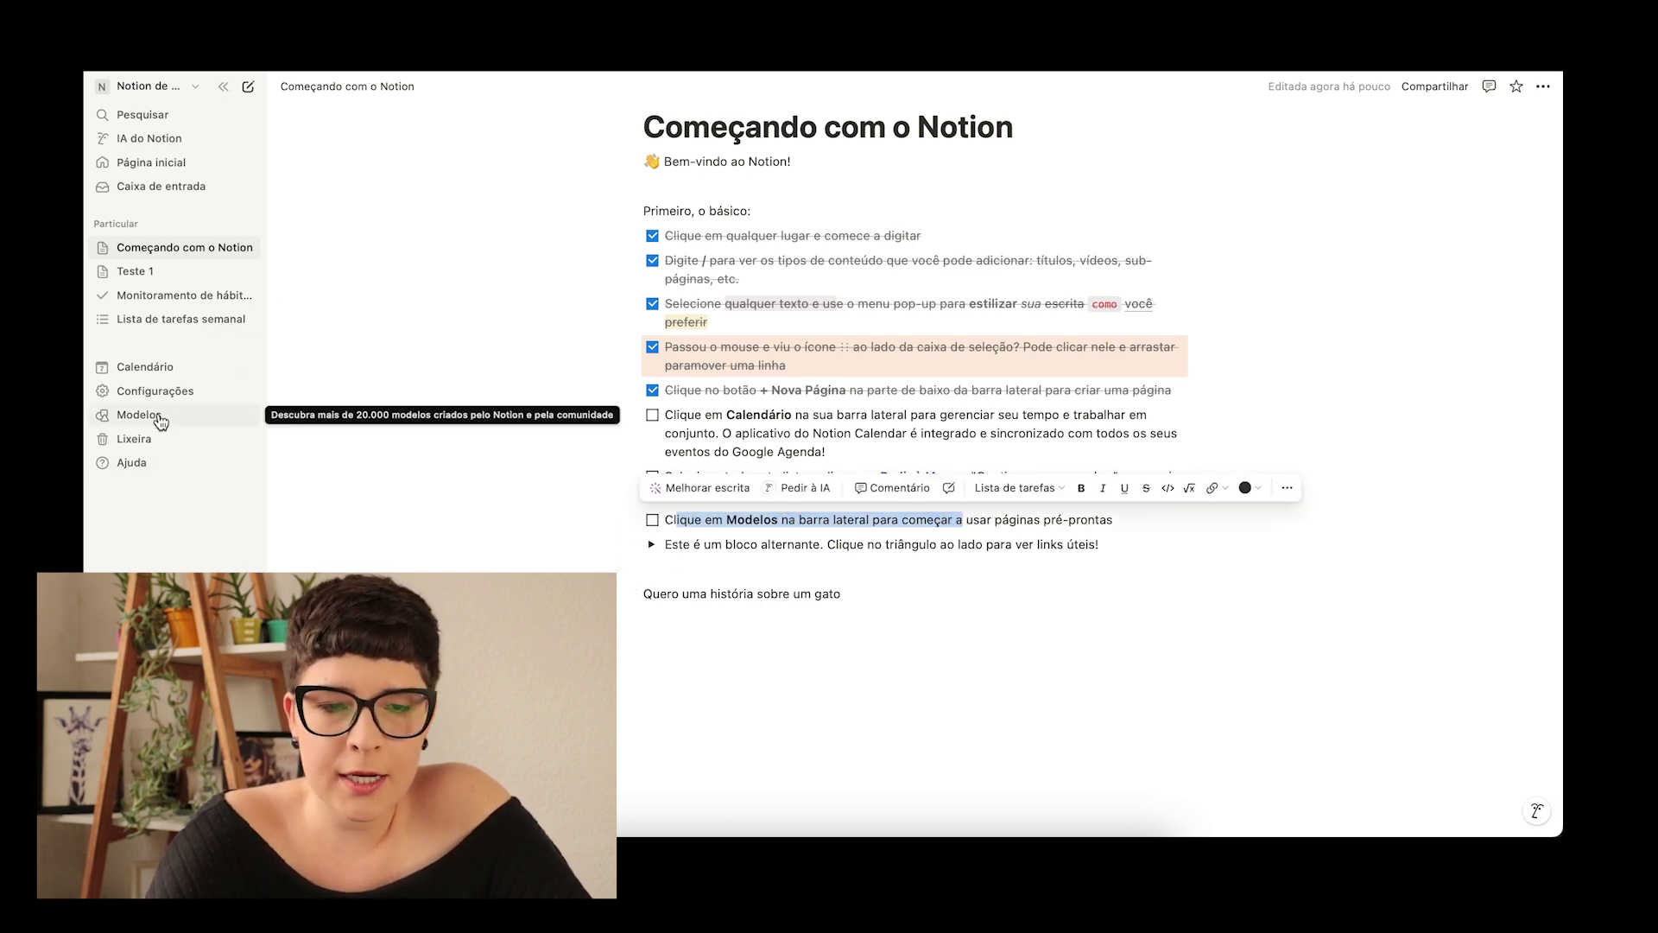
left_click(759, 531)
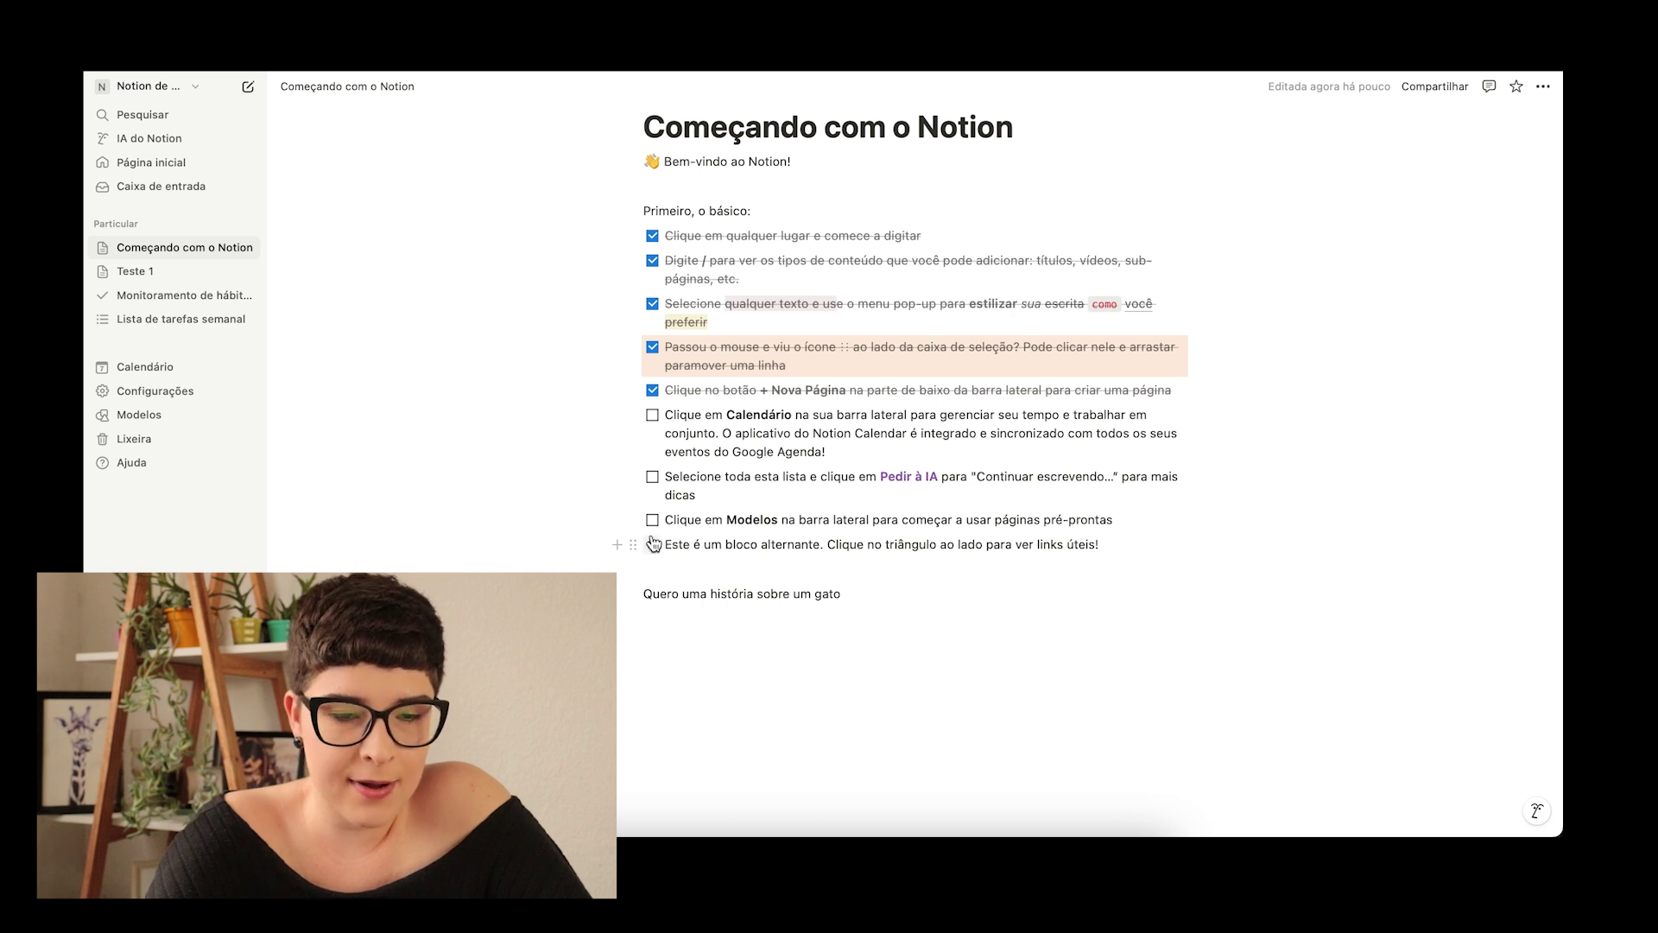
left_click(651, 544)
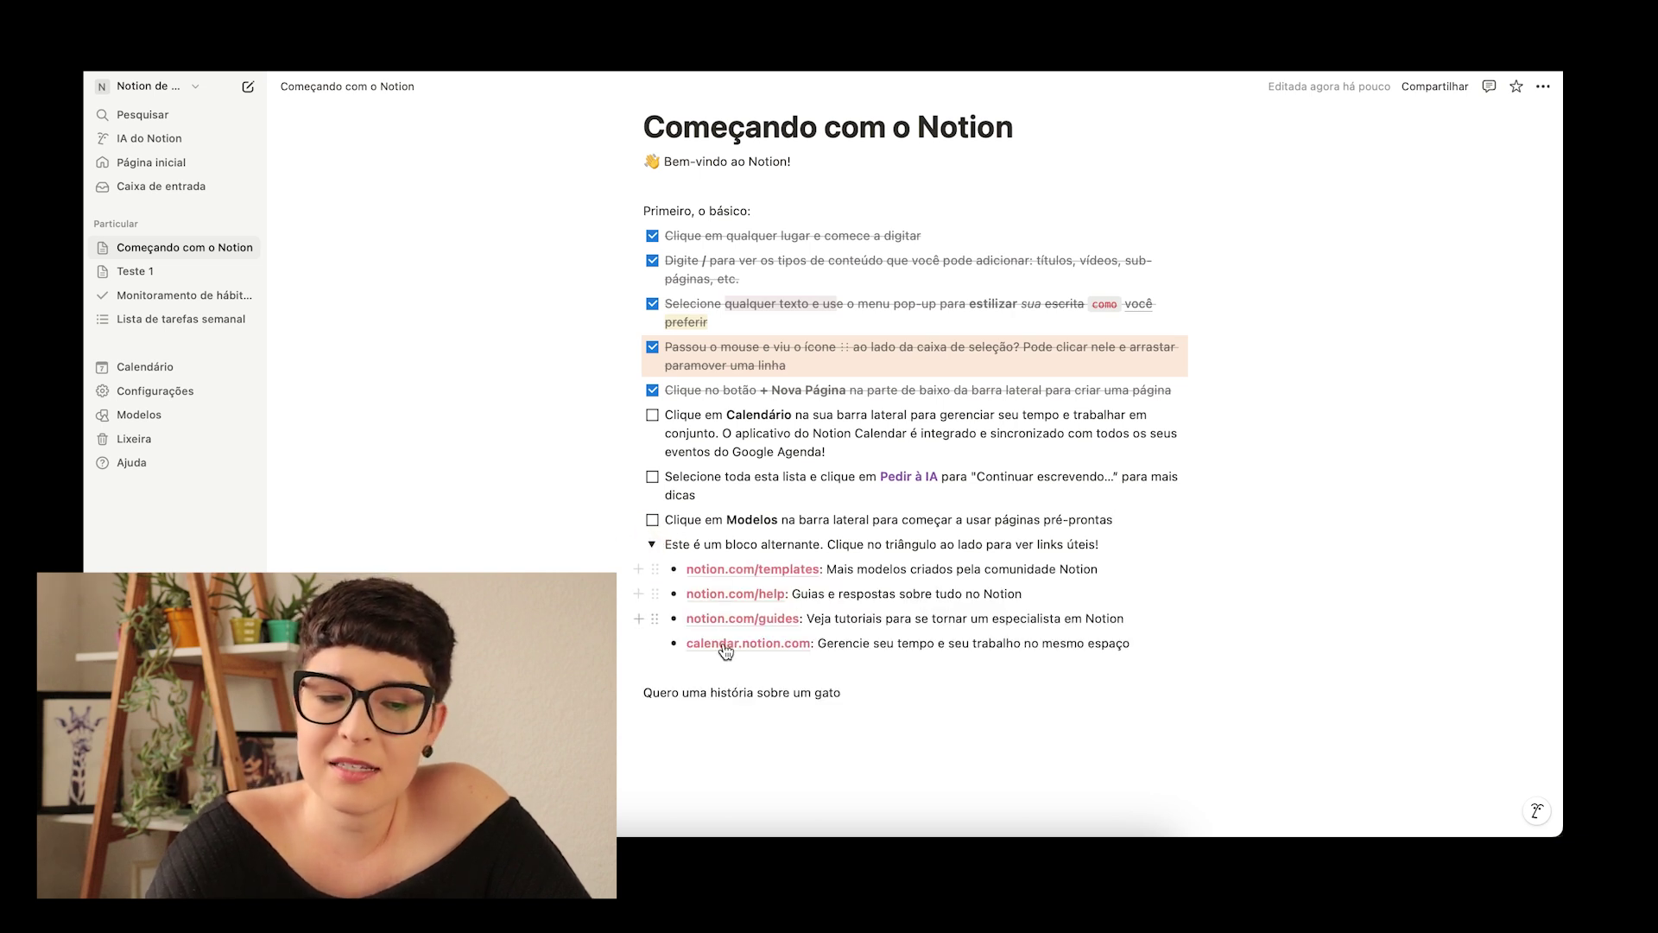
Step: Collapse the toggle block of useful links at the end of the basics checklist
scroll(725, 653, "down", 2)
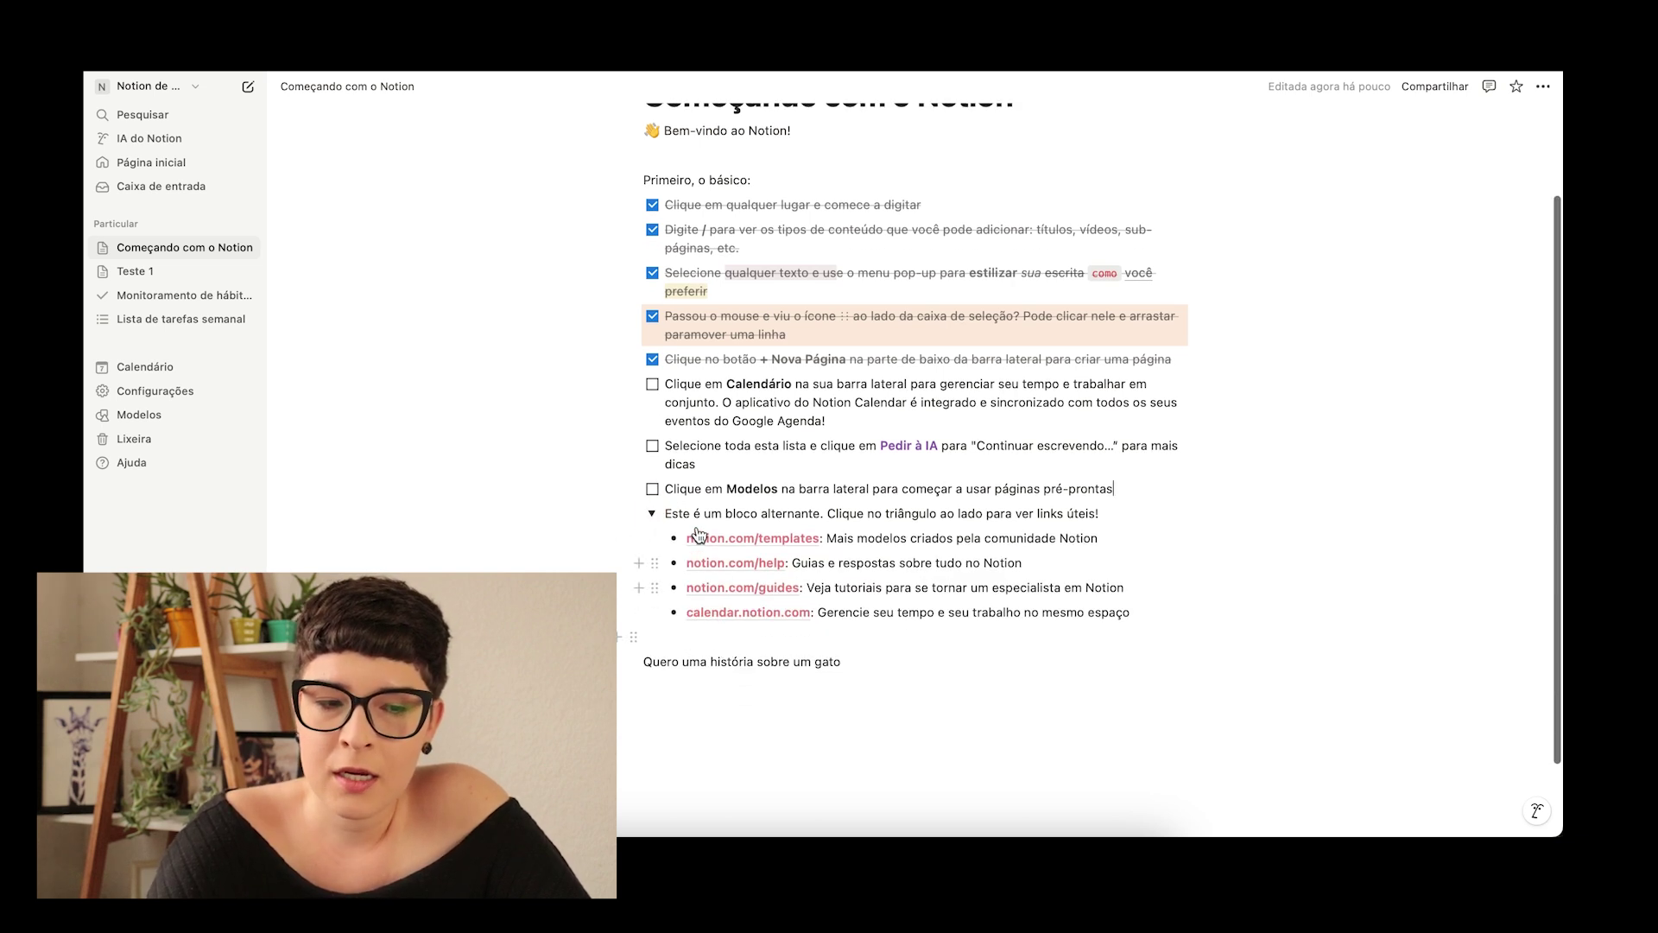
left_click(652, 515)
left_click(652, 519)
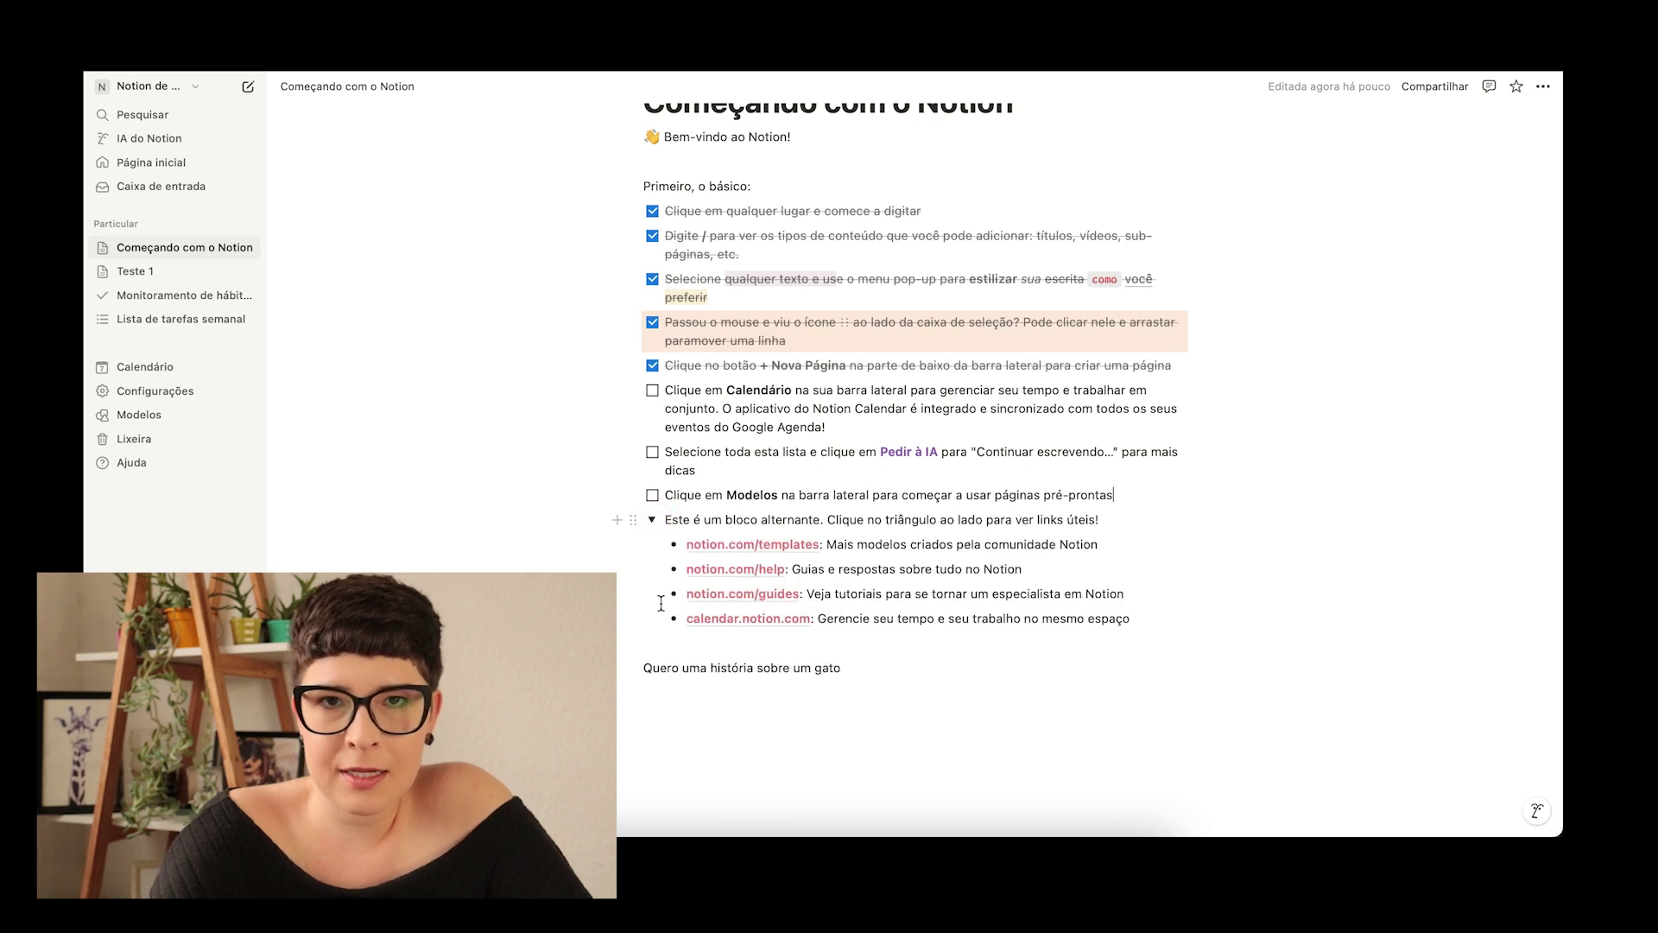
left_click(652, 519)
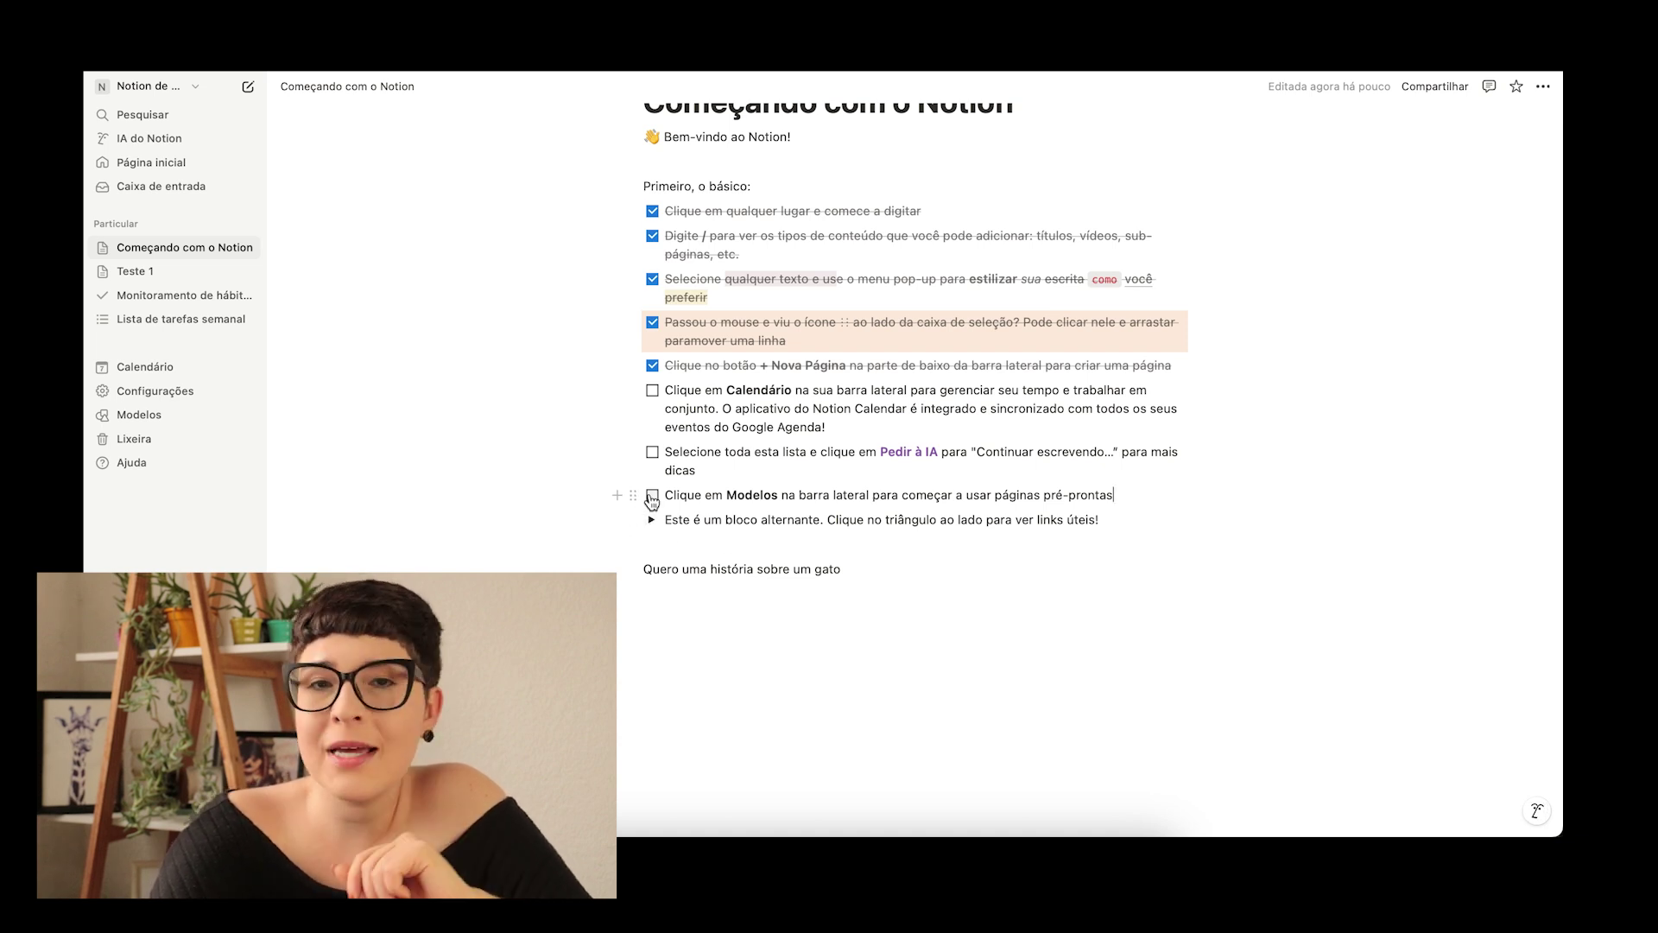
Step: Browse the template gallery, covering its featured templates, trending categories and featured creators
left_click(128, 415)
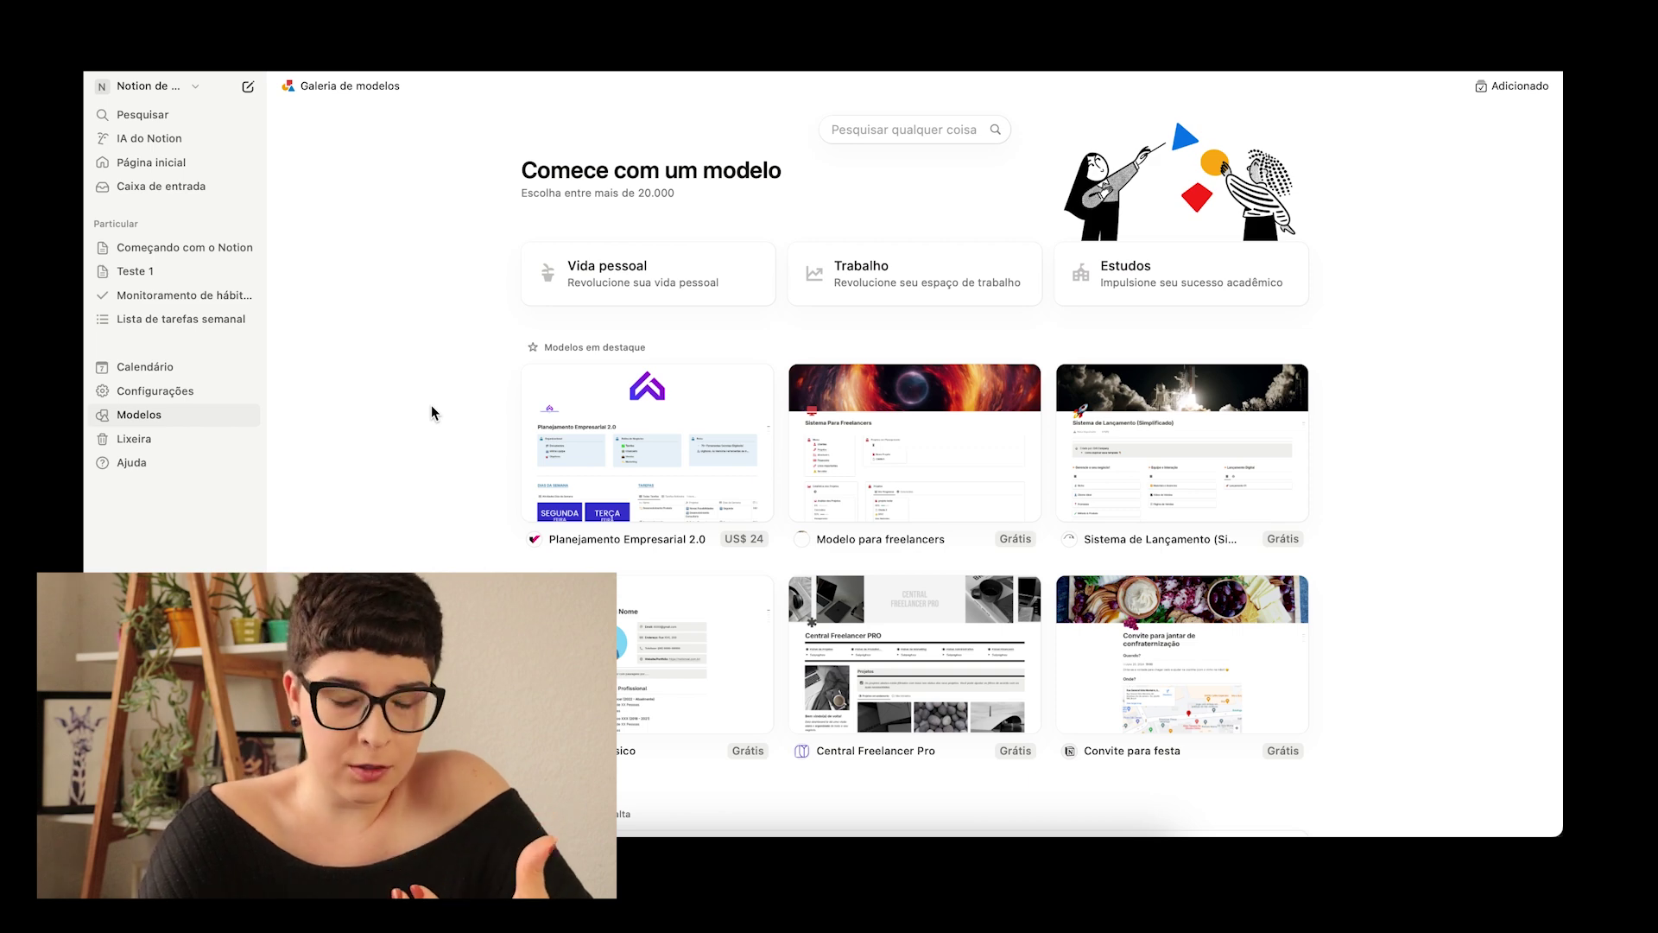
scroll(432, 508, "down", 2)
scroll(432, 509, "down", 1)
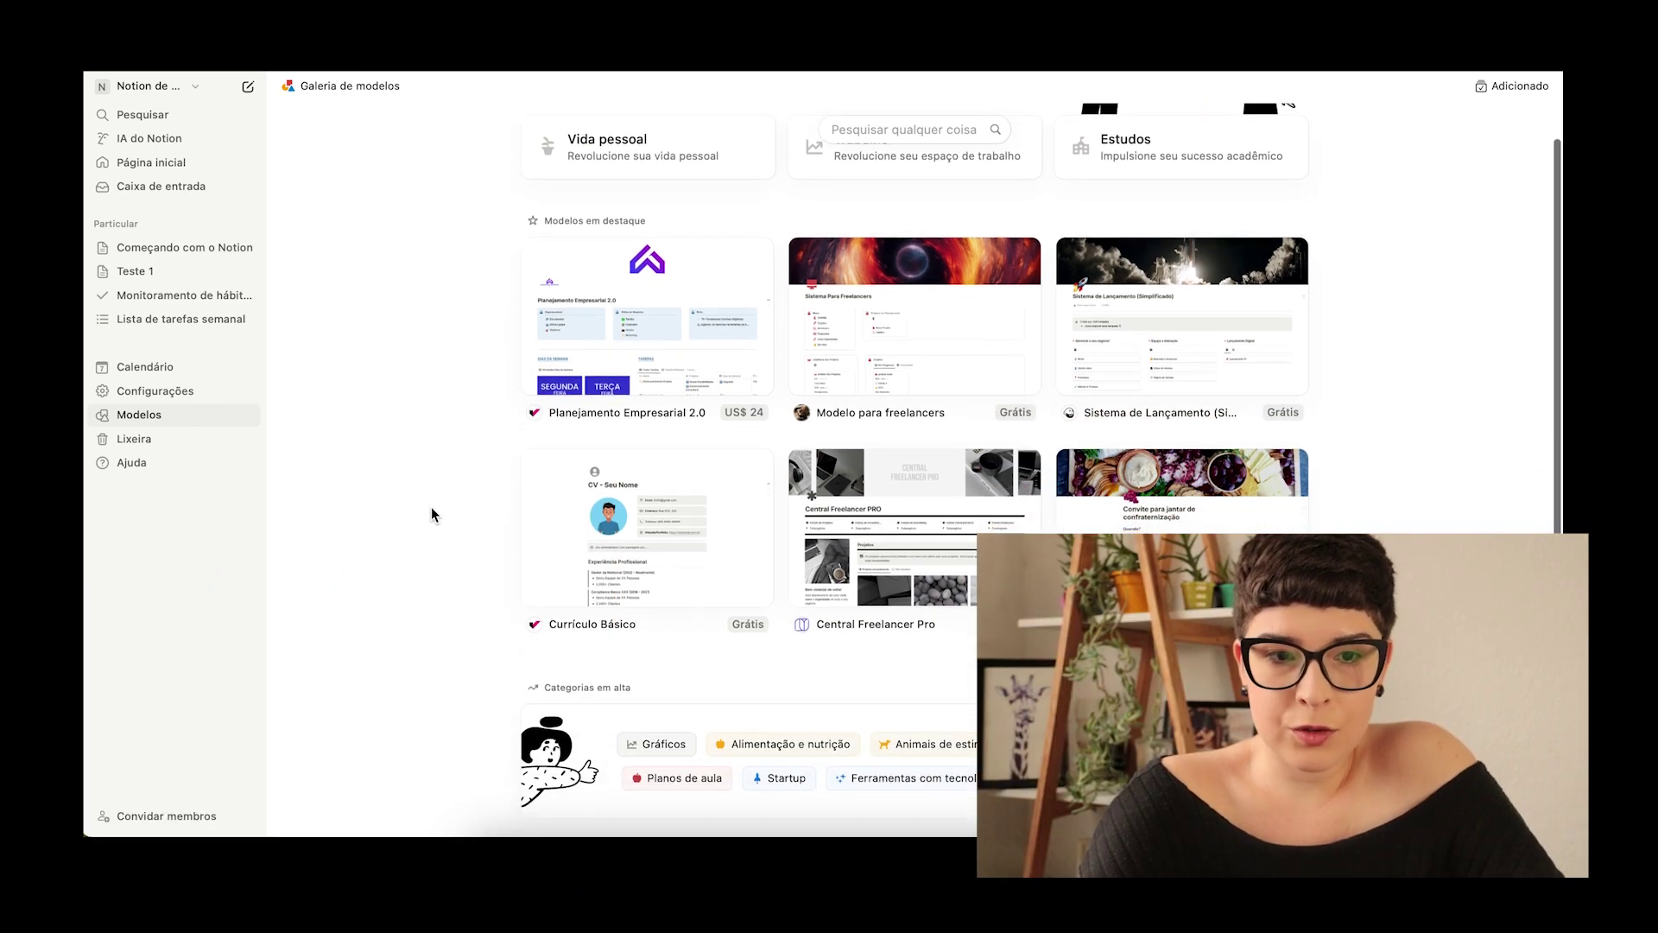
scroll(432, 509, "down", 3)
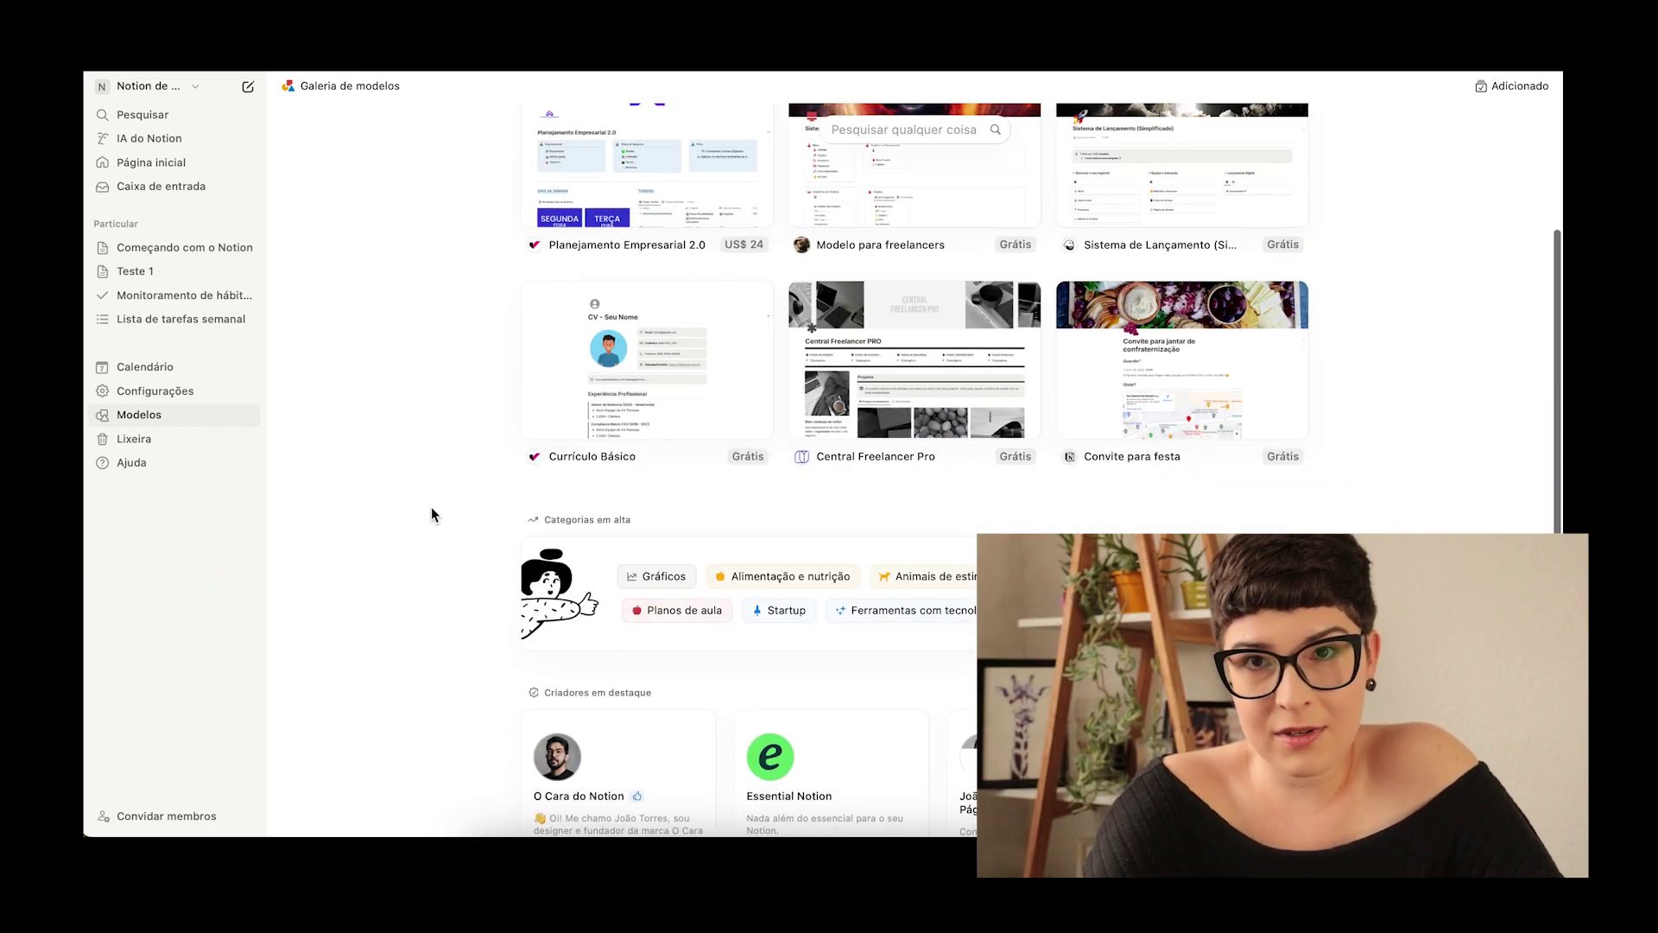
scroll(432, 508, "up", 5)
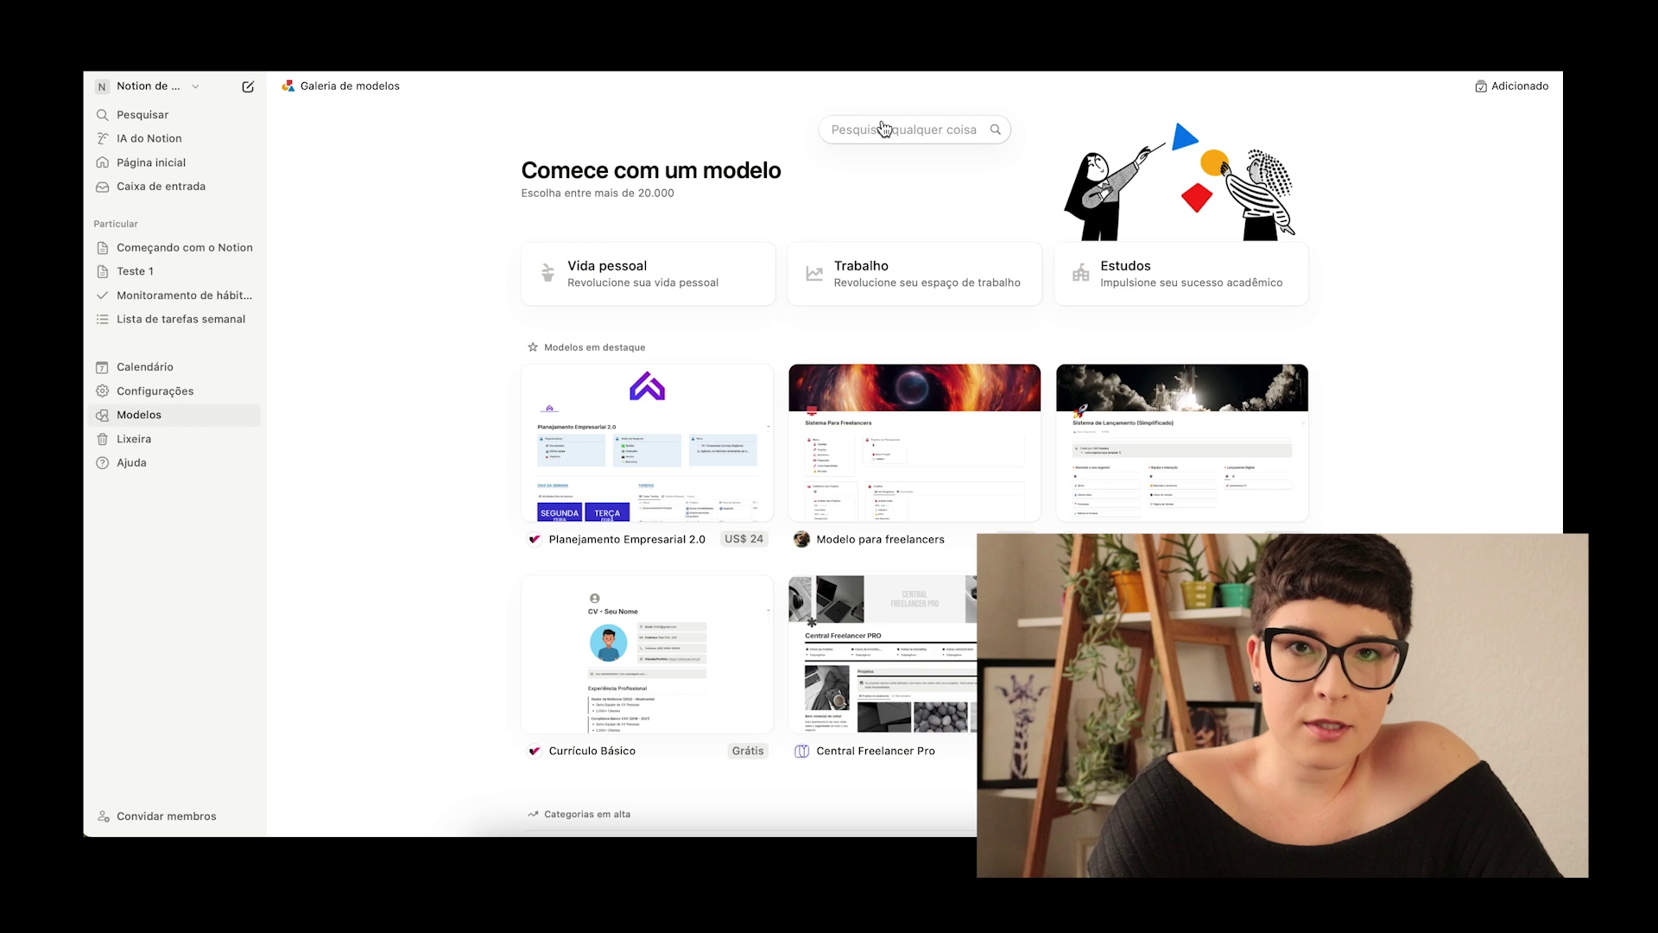
scroll(423, 463, "down", 10)
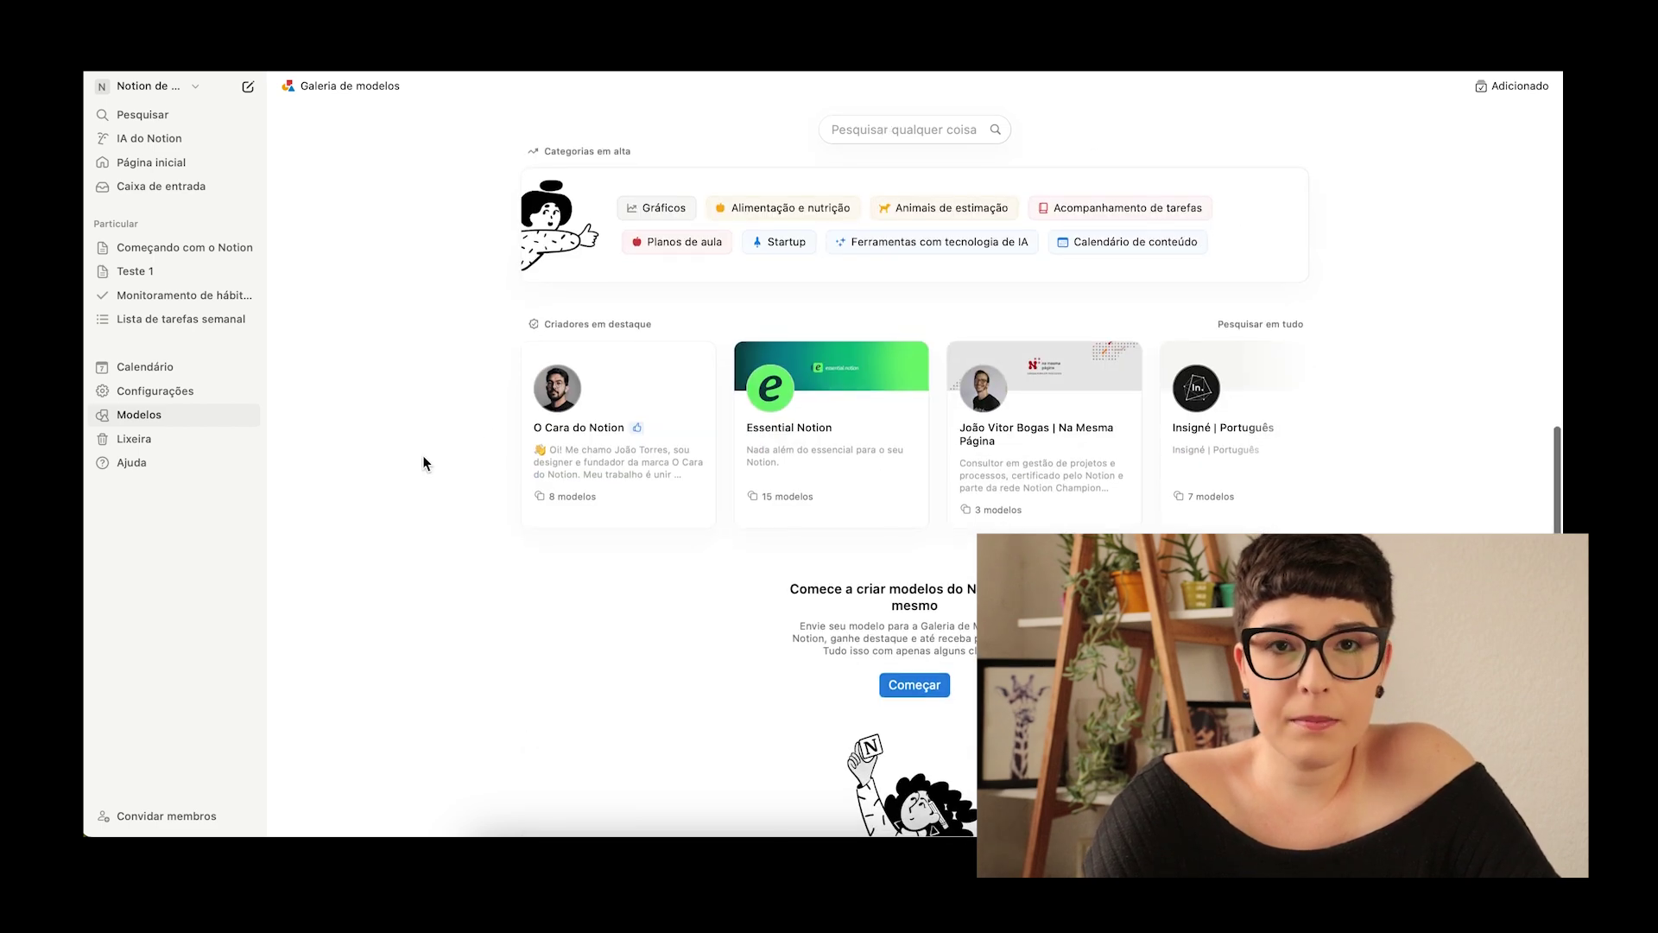
scroll(423, 463, "up", 10)
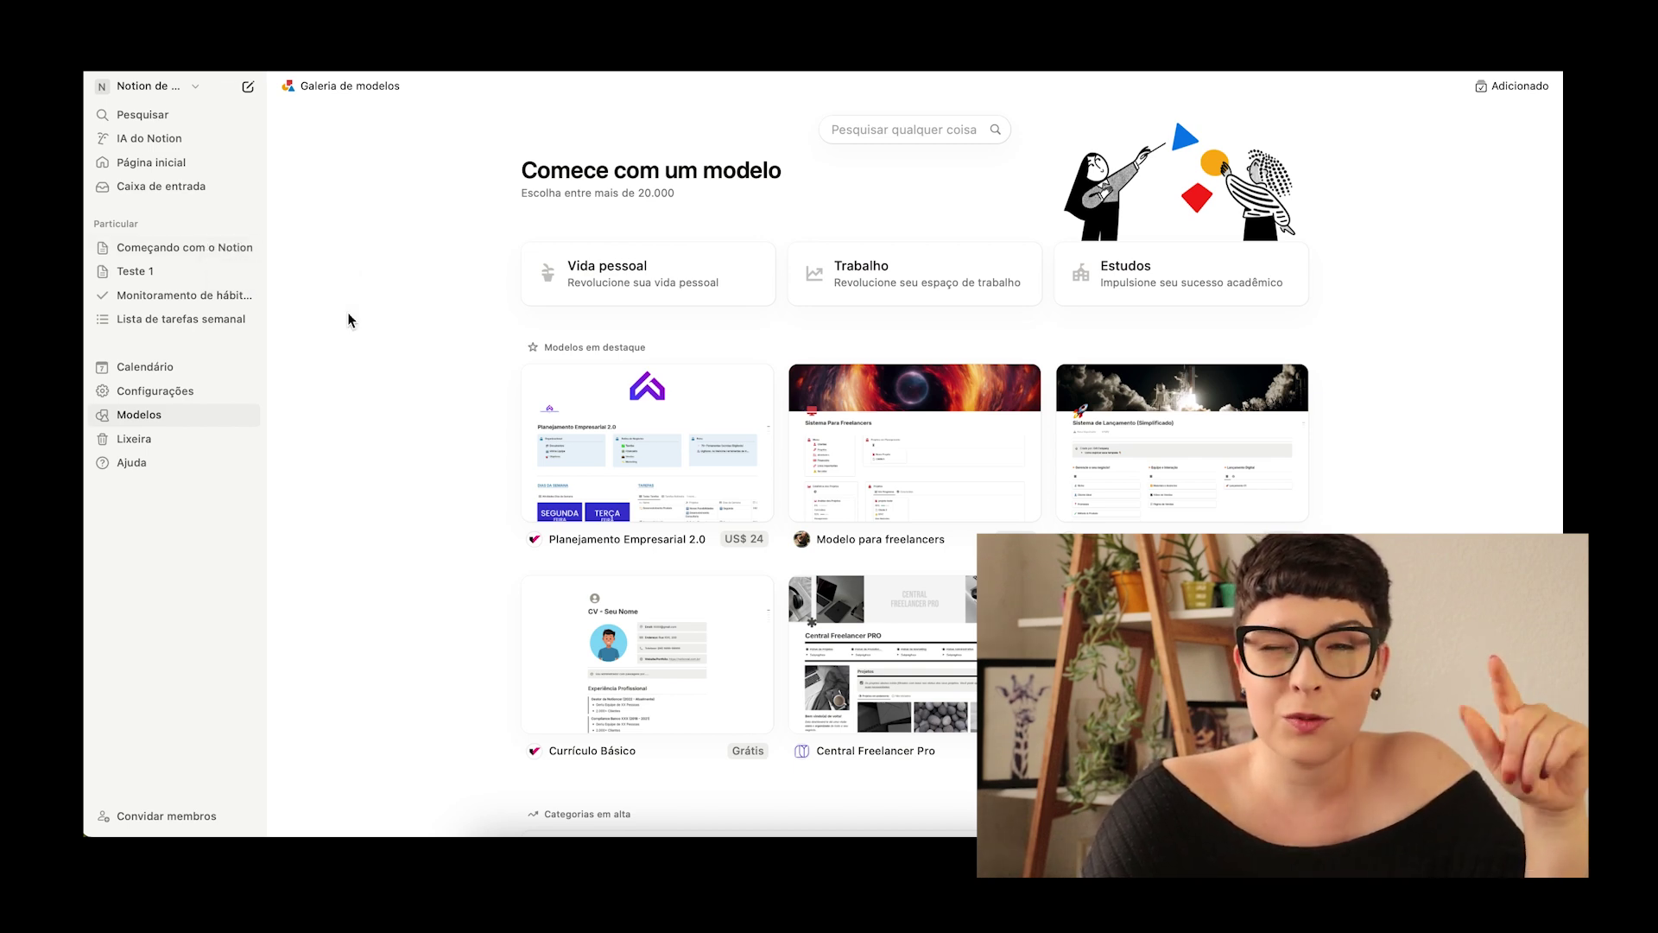
Step: Look over the ready-made pages Monitoramento de hábitos and Lista de tarefas semanal
left_click(145, 296)
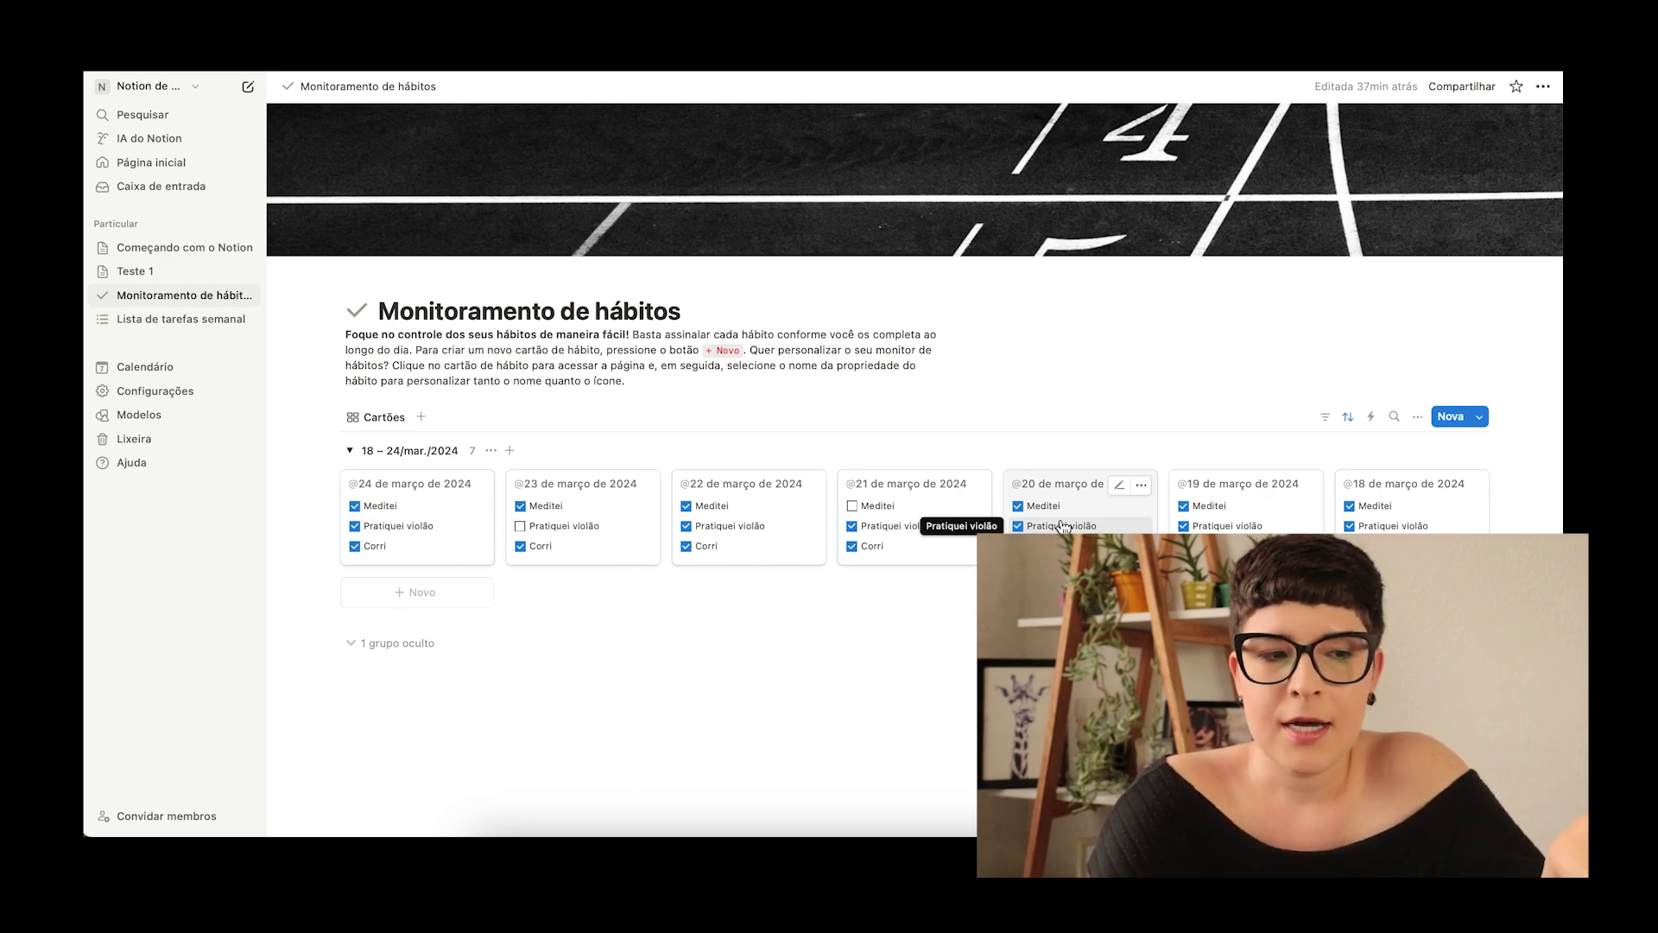
left_click(173, 318)
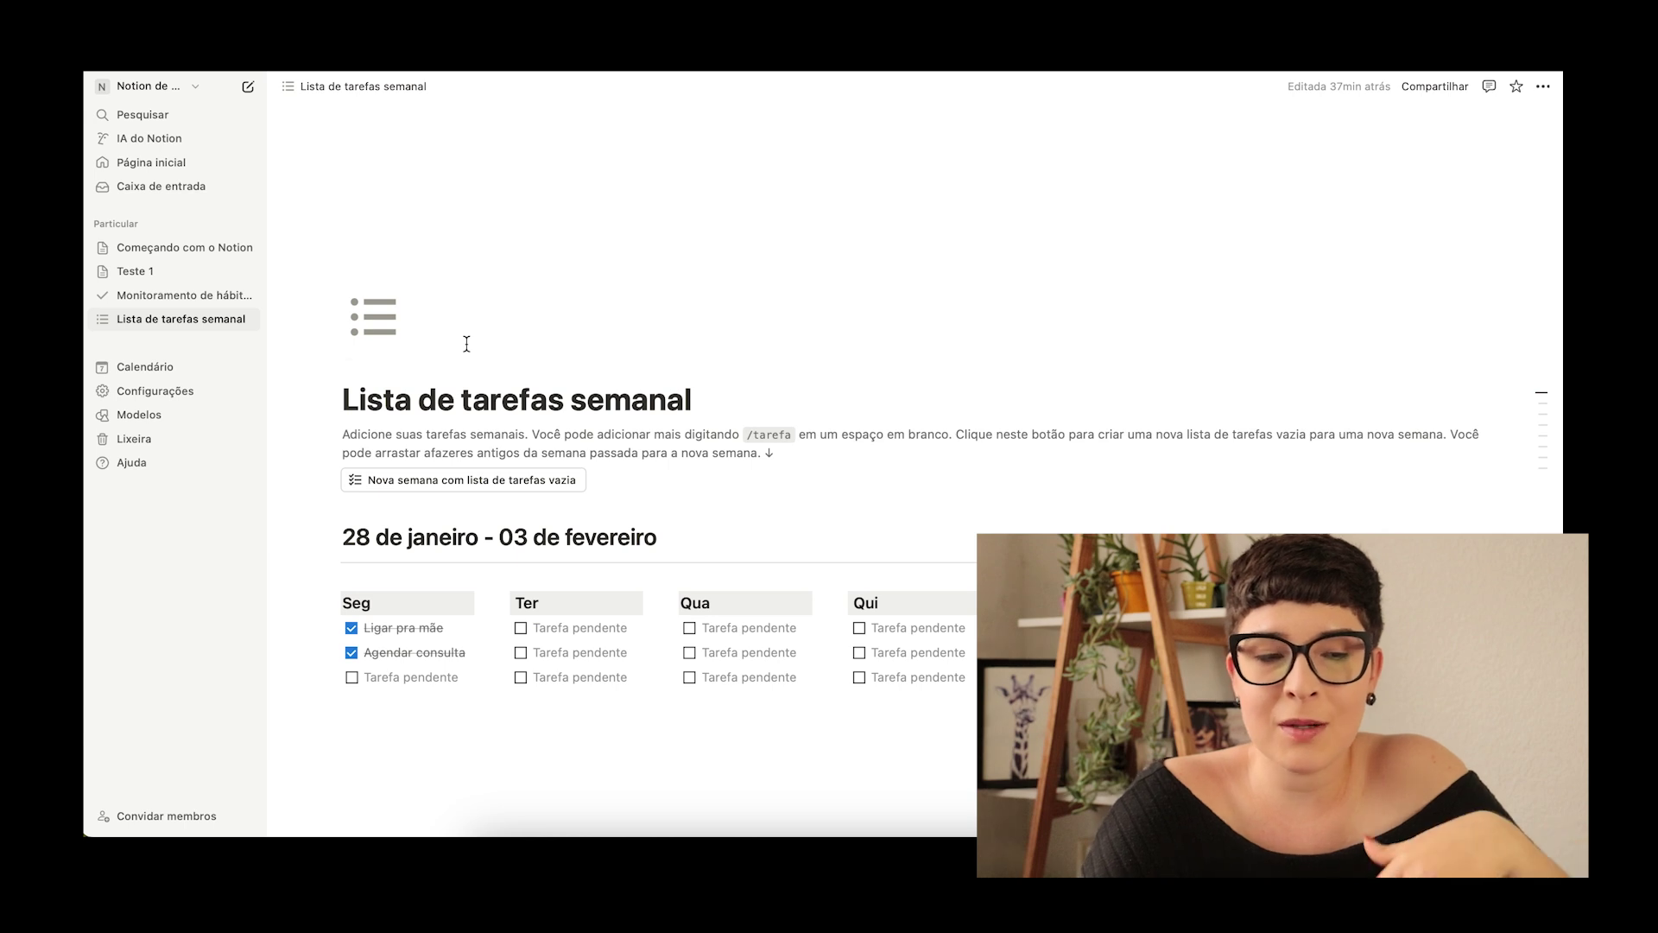
scroll(460, 445, "down", 2)
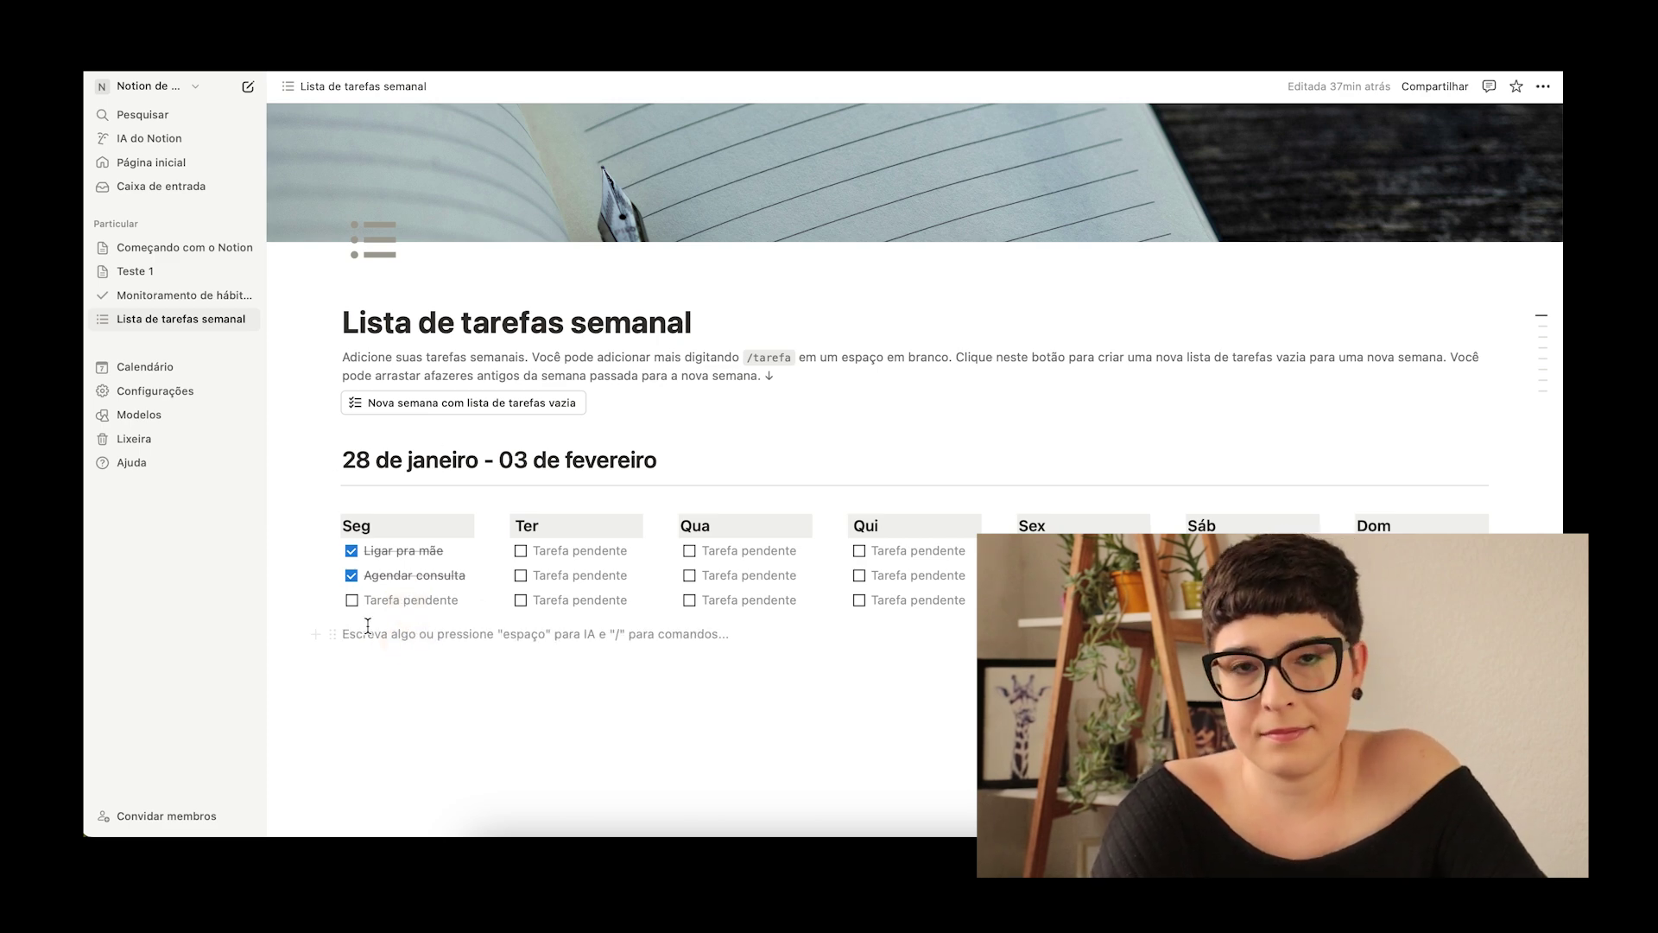
type("/")
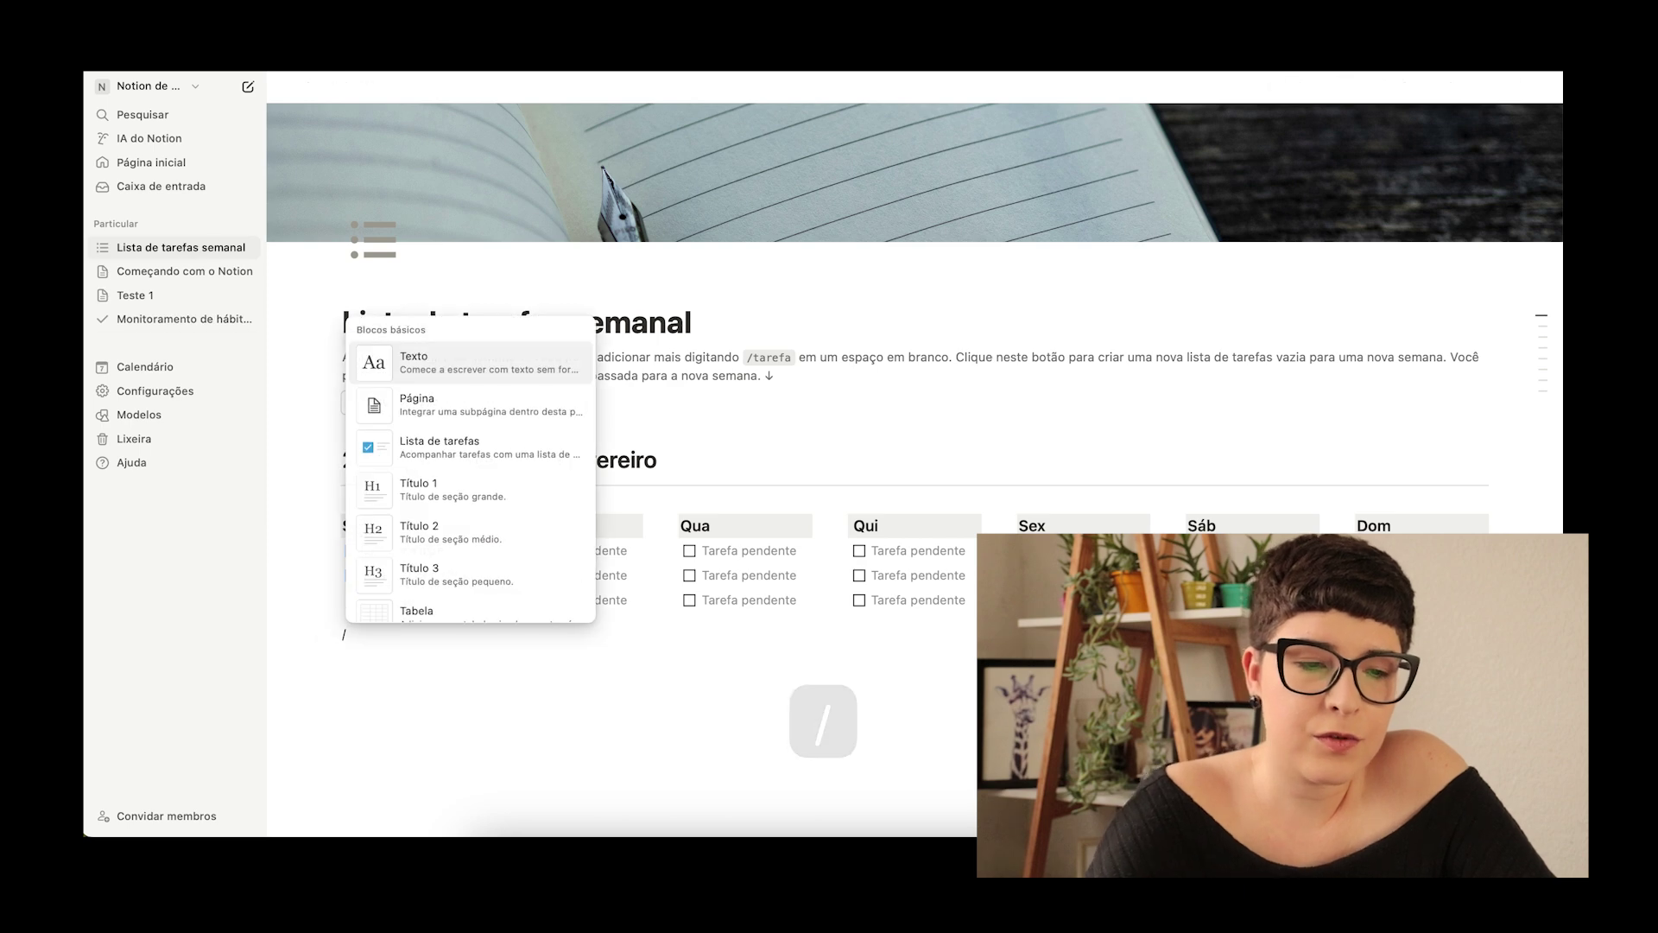
scroll(410, 540, "down", 1)
left_click(437, 426)
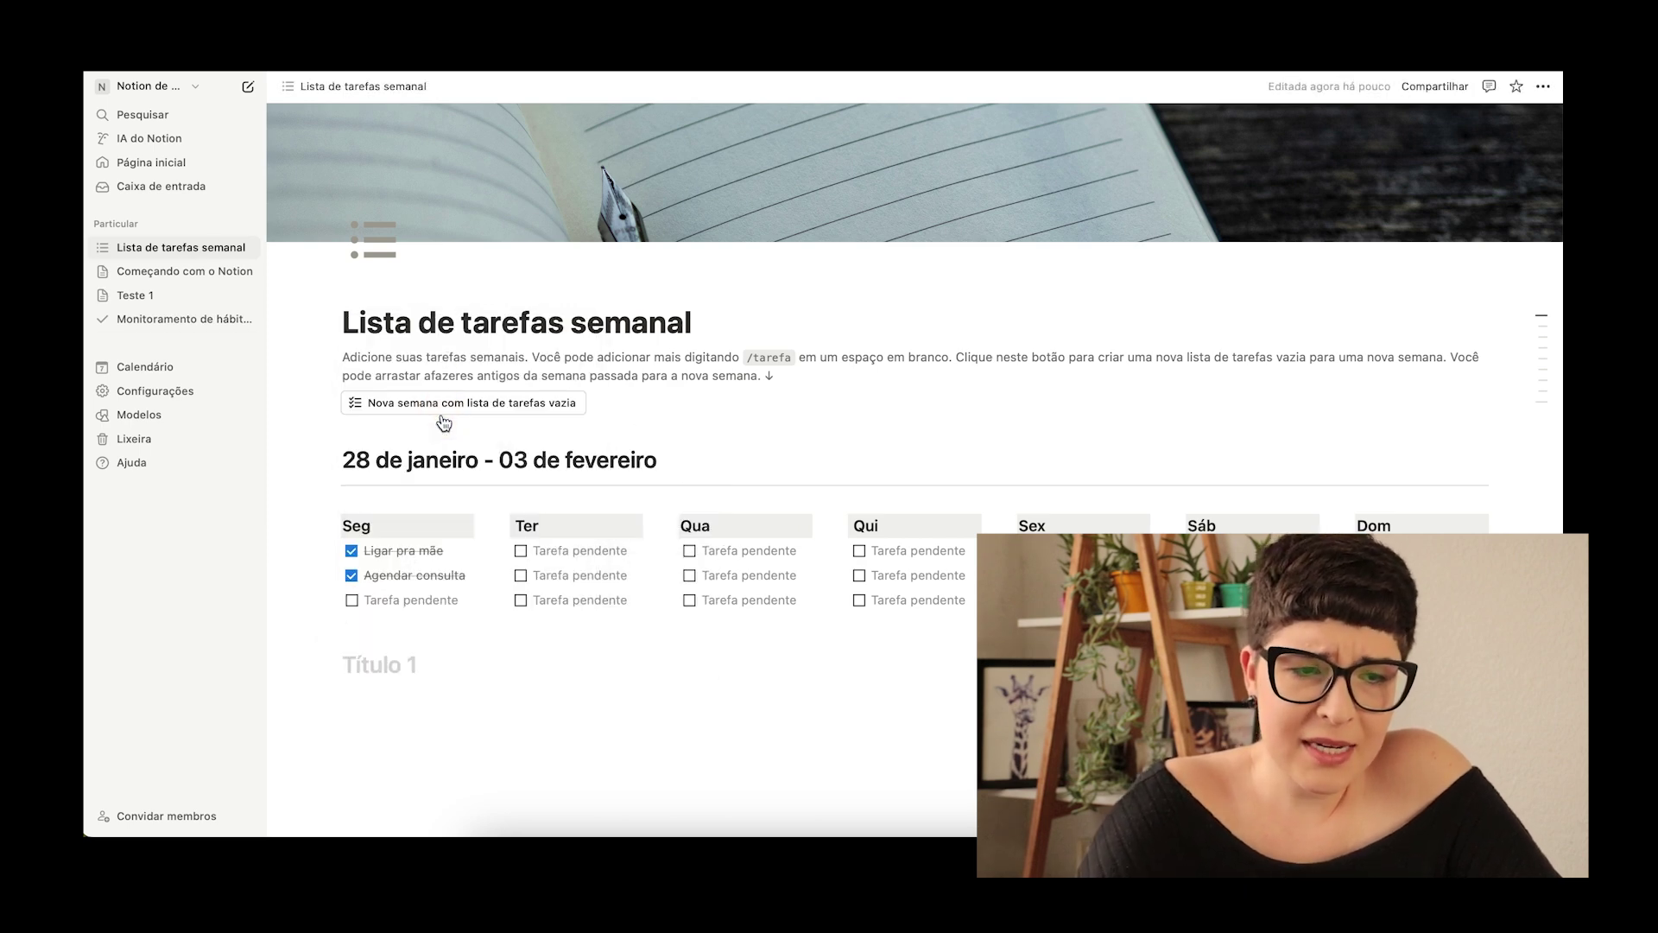
key("BackSpace")
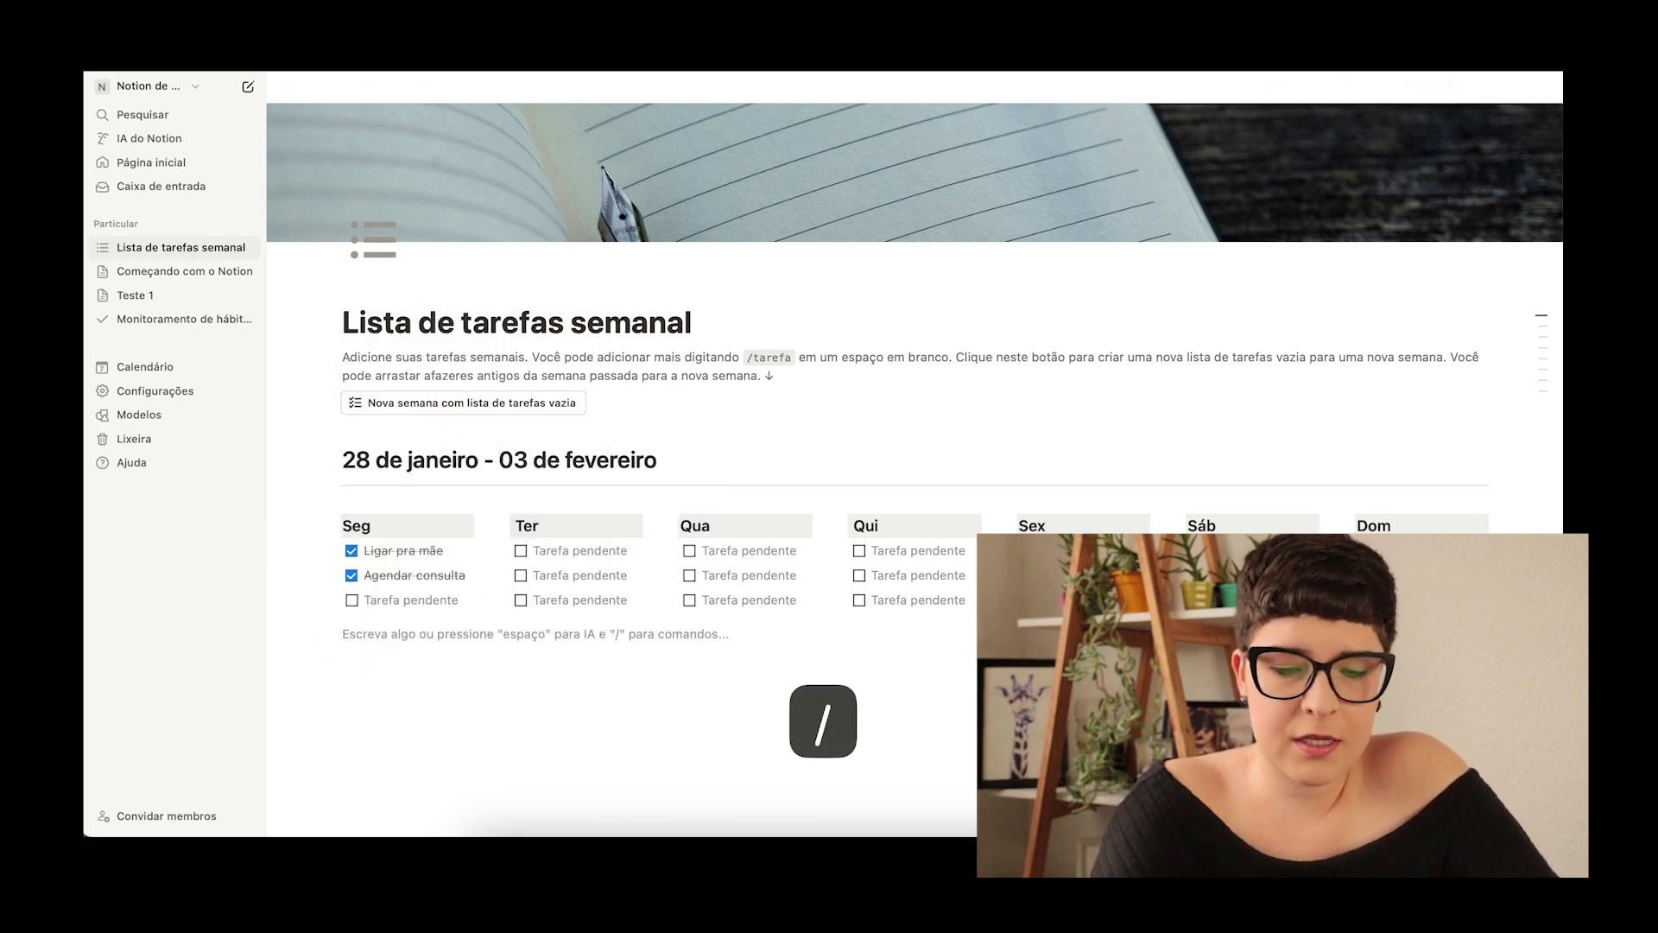
Step: Fill in the third Monday (Seg) task of the weekly list as gravar vídeo
left_click(418, 599)
type("gravar vídeo")
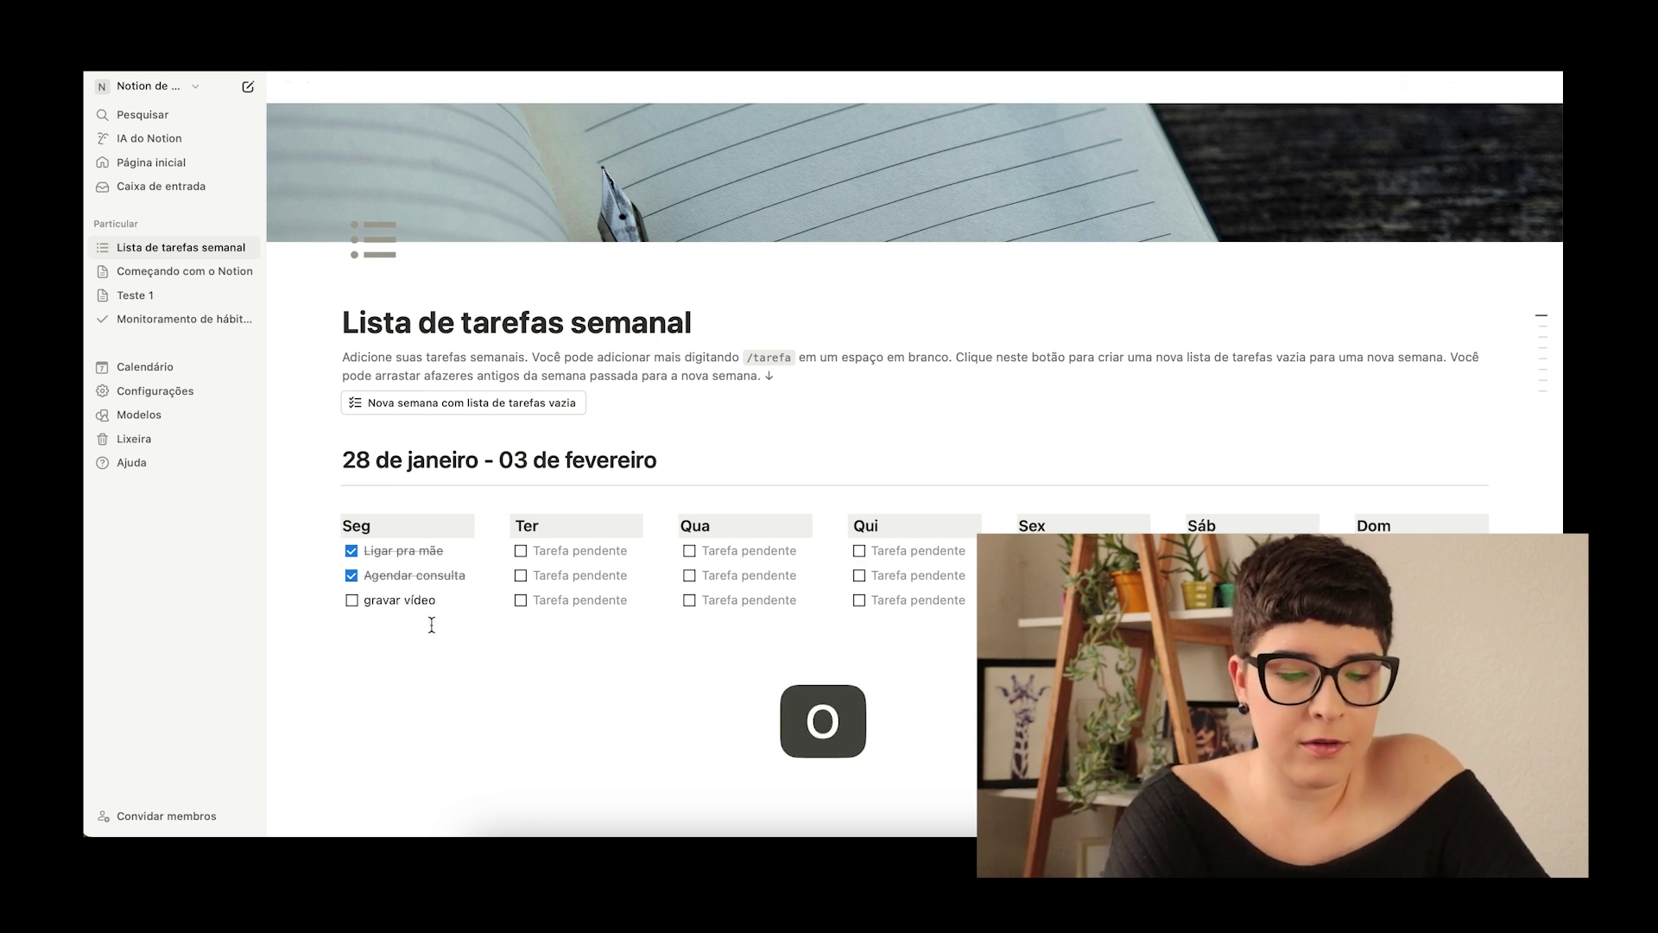
key("Return")
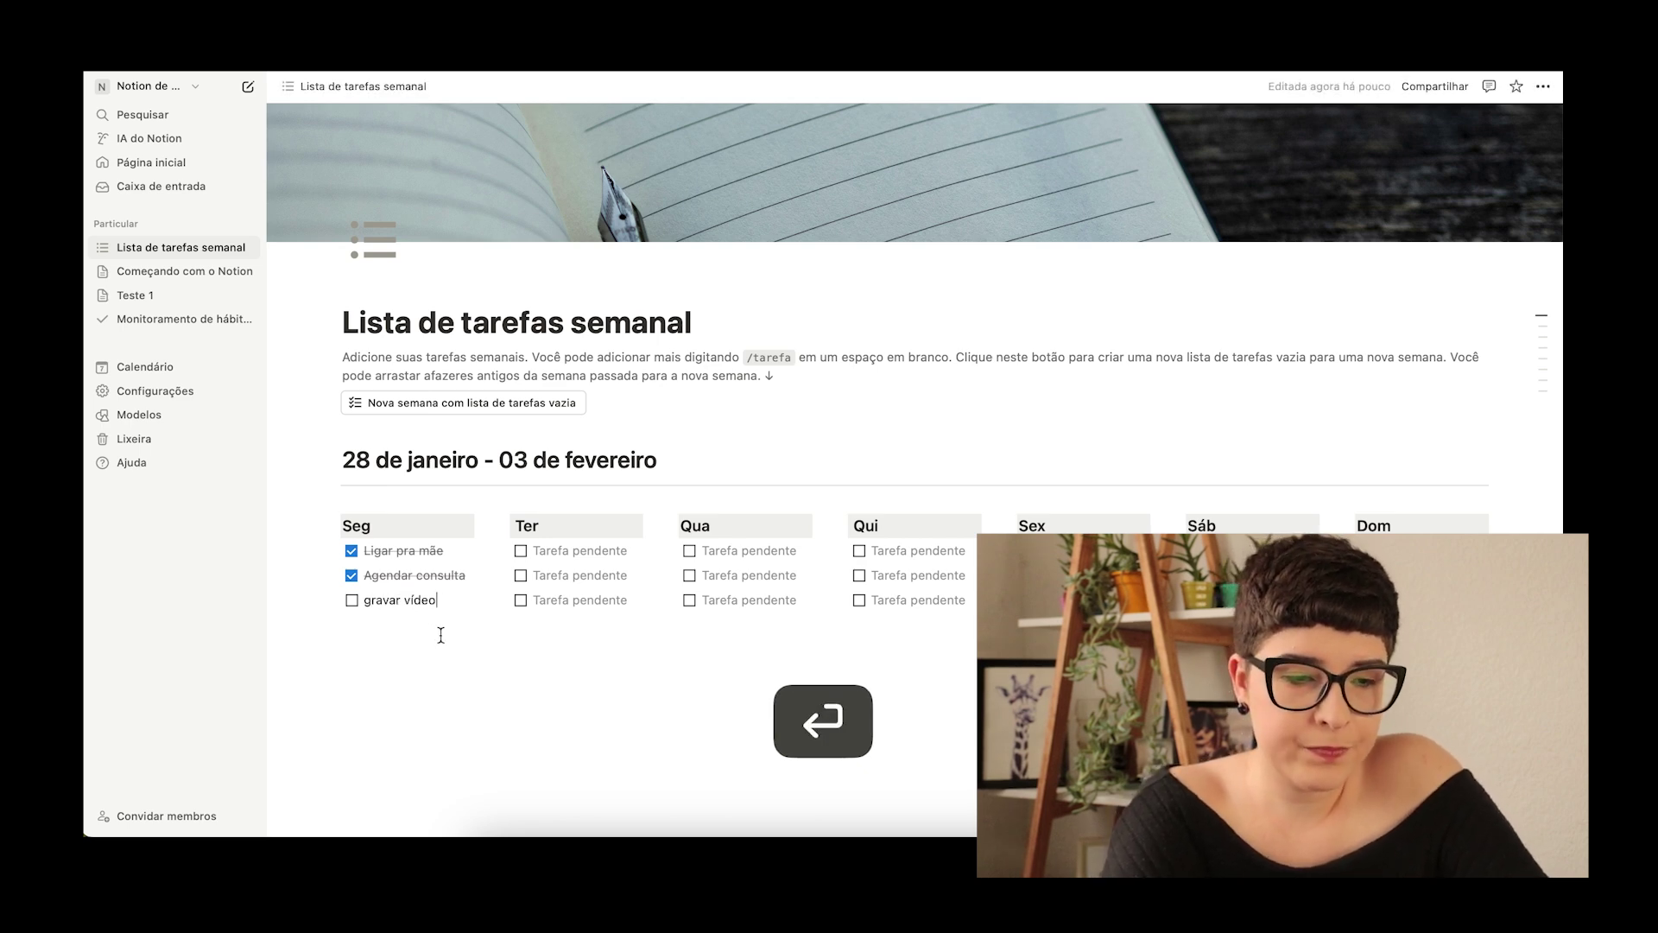
left_click(369, 600)
Step: Add an empty Lista de tarefas item below the weekday columns and return to the template gallery
left_click(439, 649)
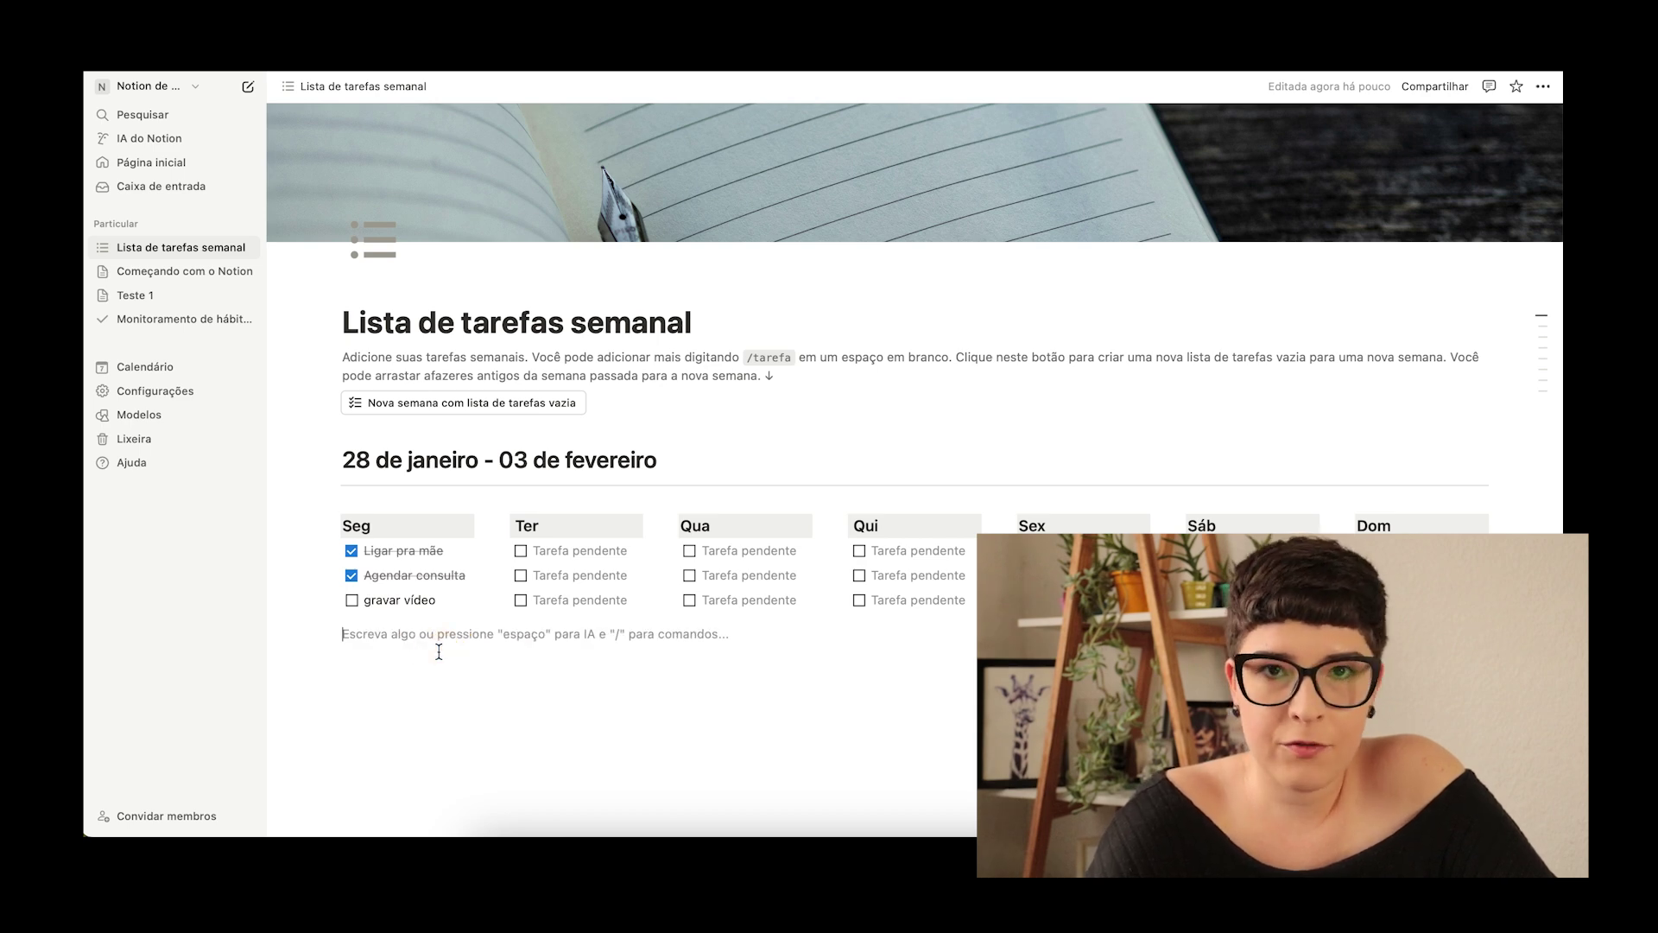
type("/")
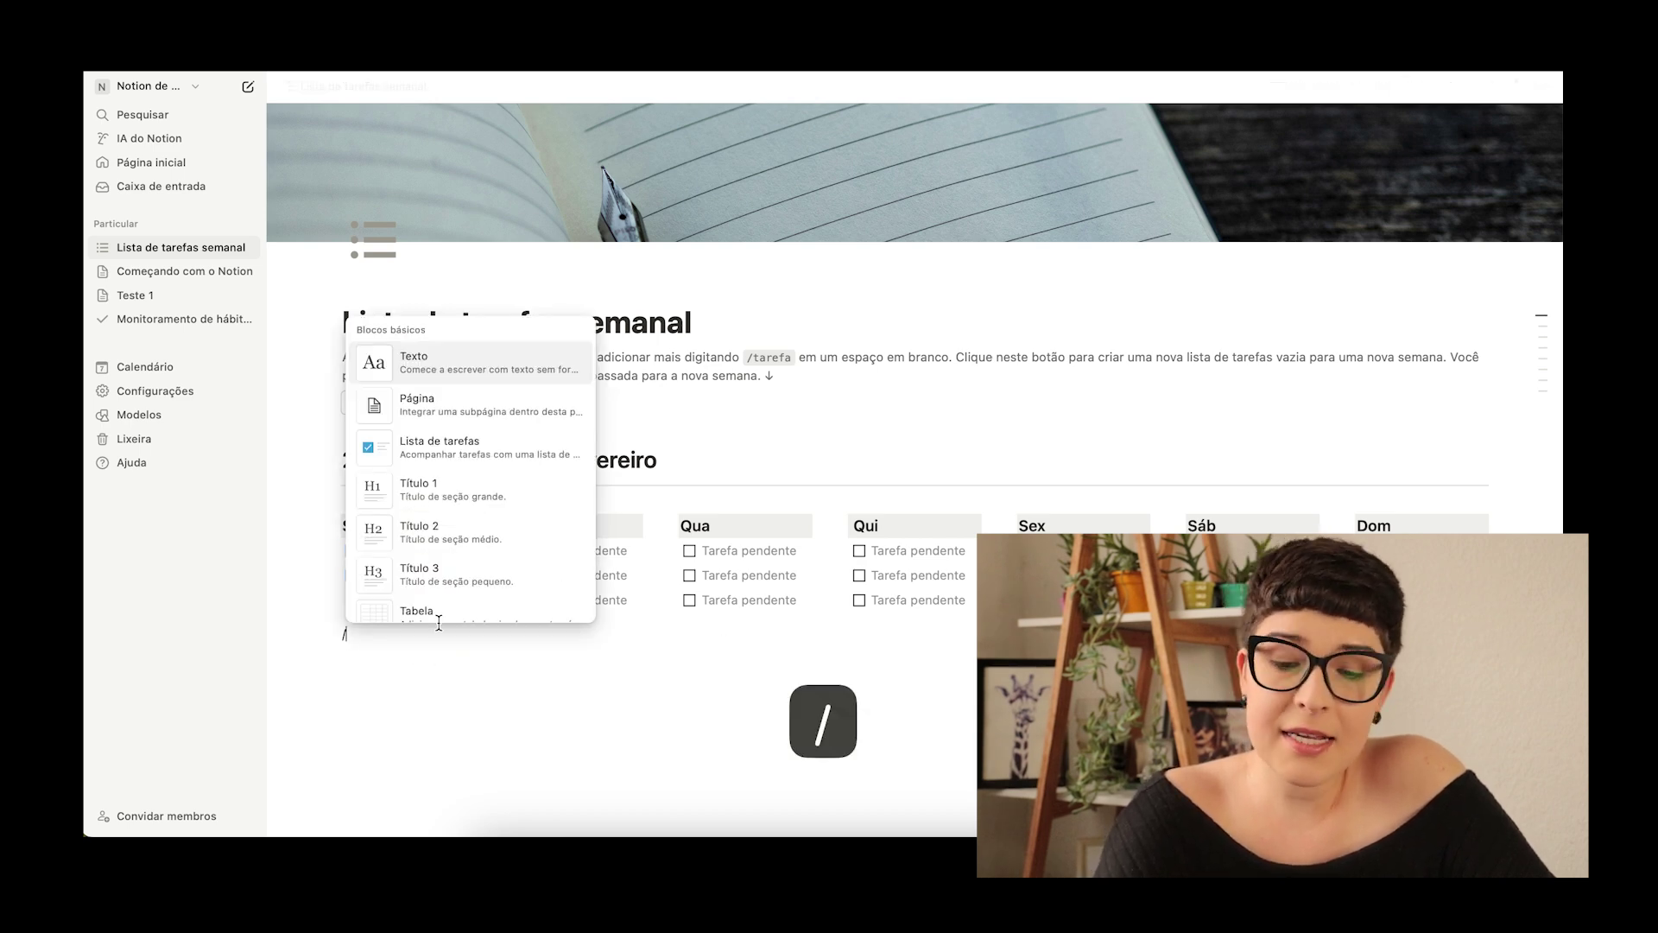
left_click(447, 458)
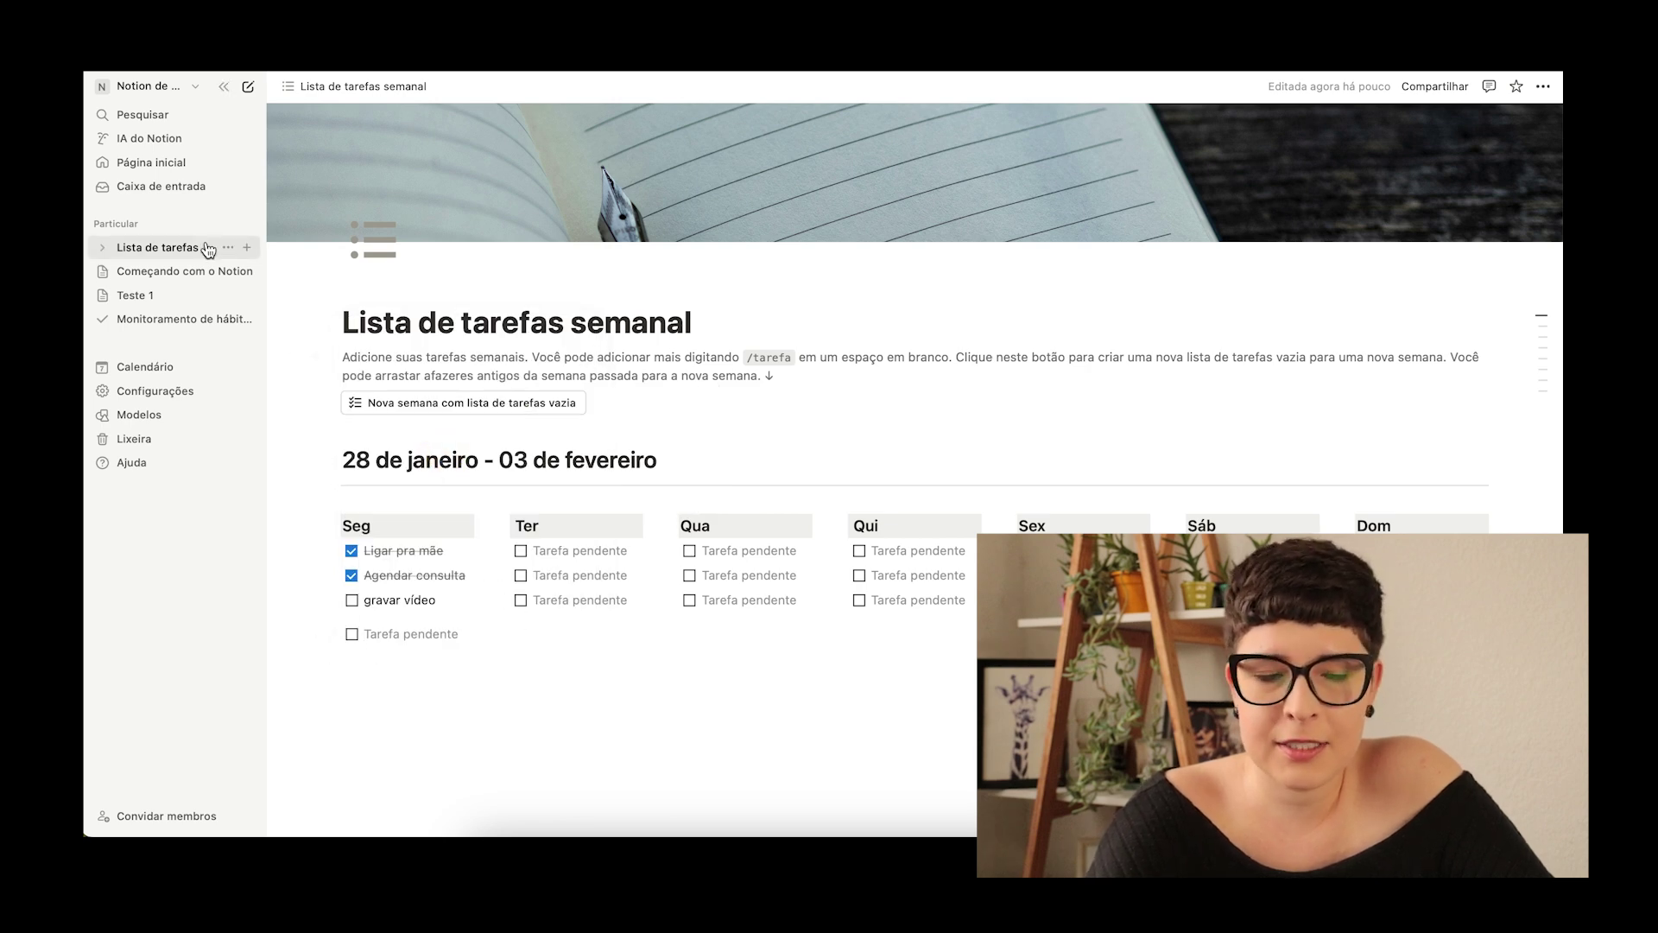
left_click(144, 416)
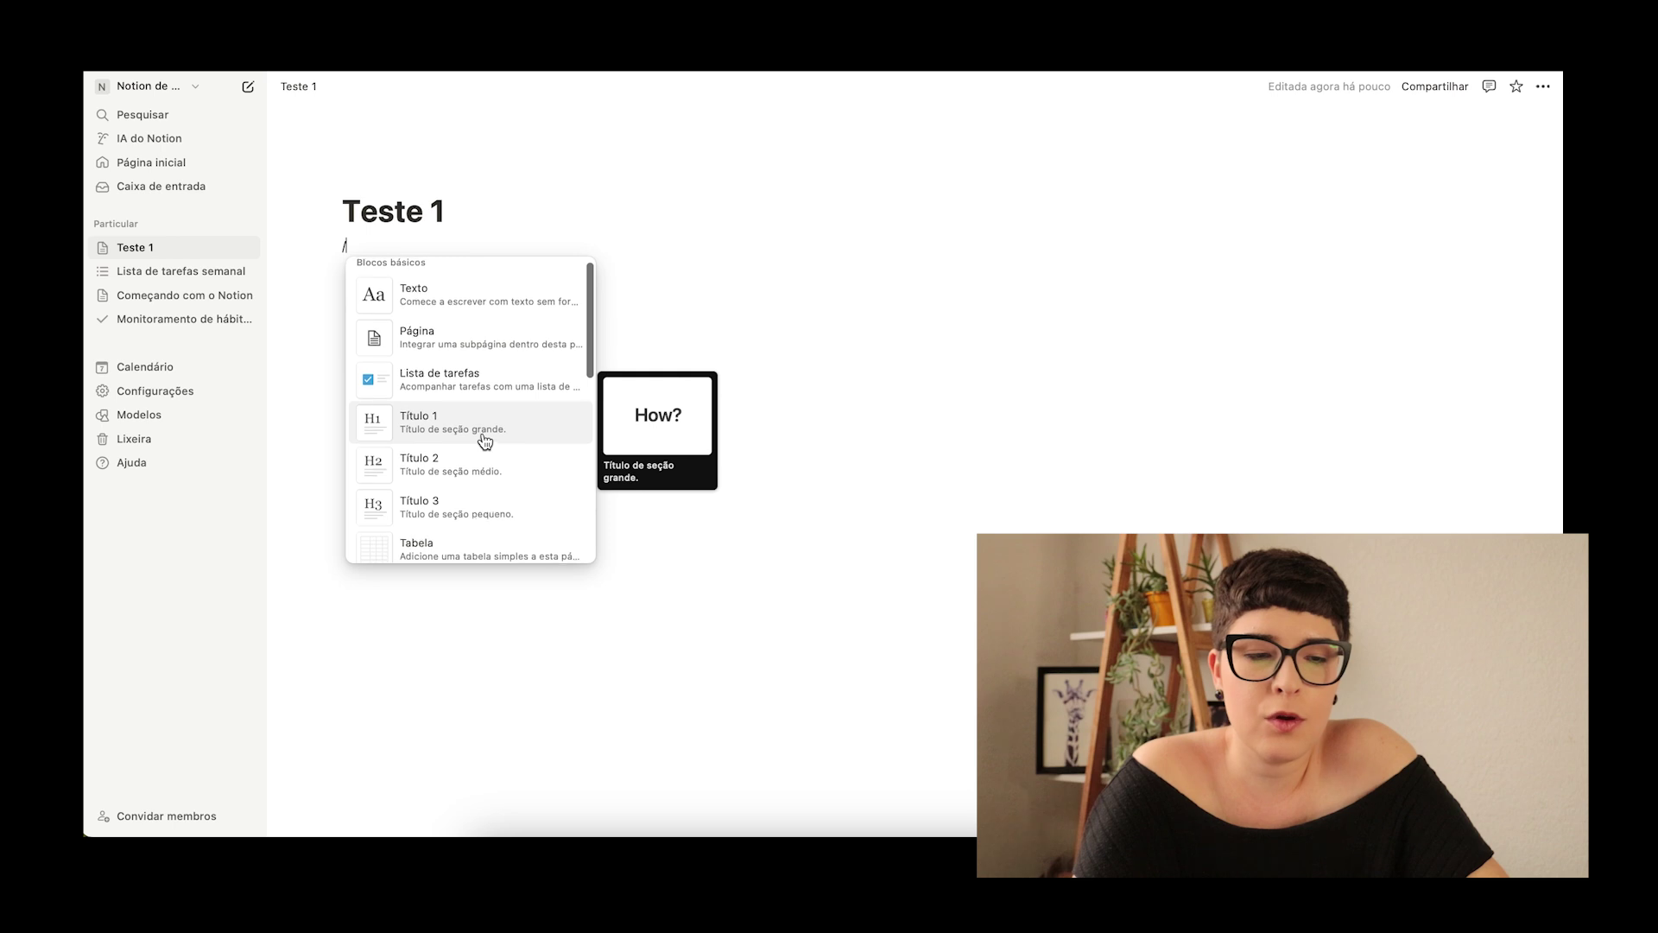
Step: Insert an inline database on the Teste 1 page and title it Base teste
type("dat")
key("BackSpace")
key("BackSpace")
key("BackSpace")
type("bas")
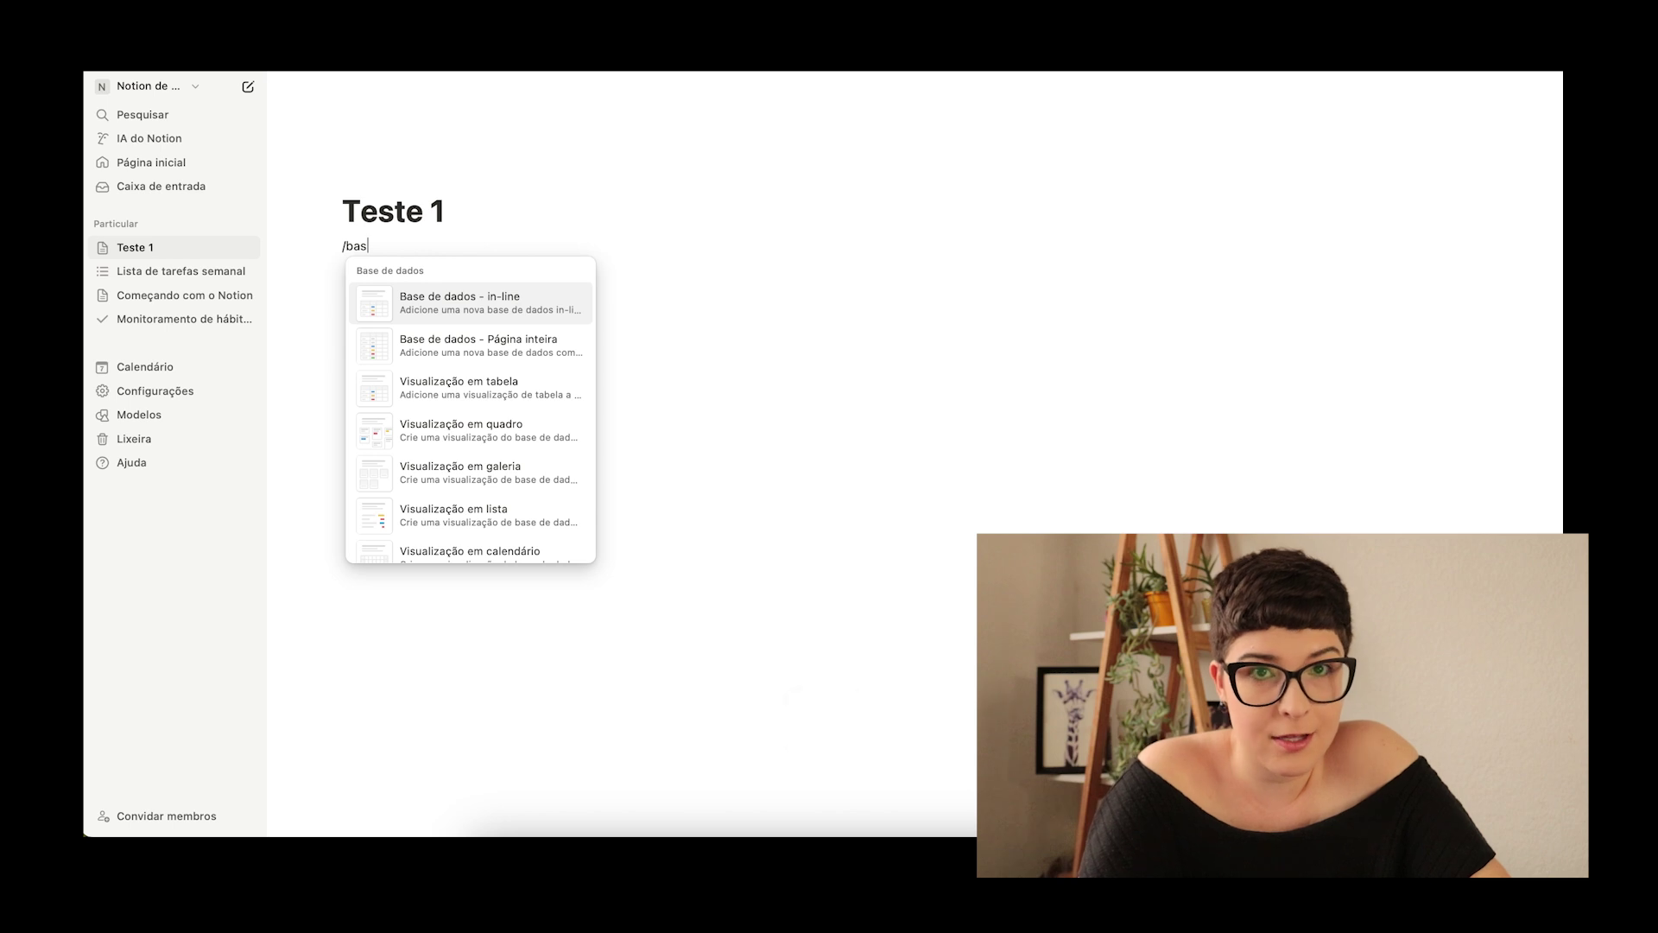
left_click(494, 304)
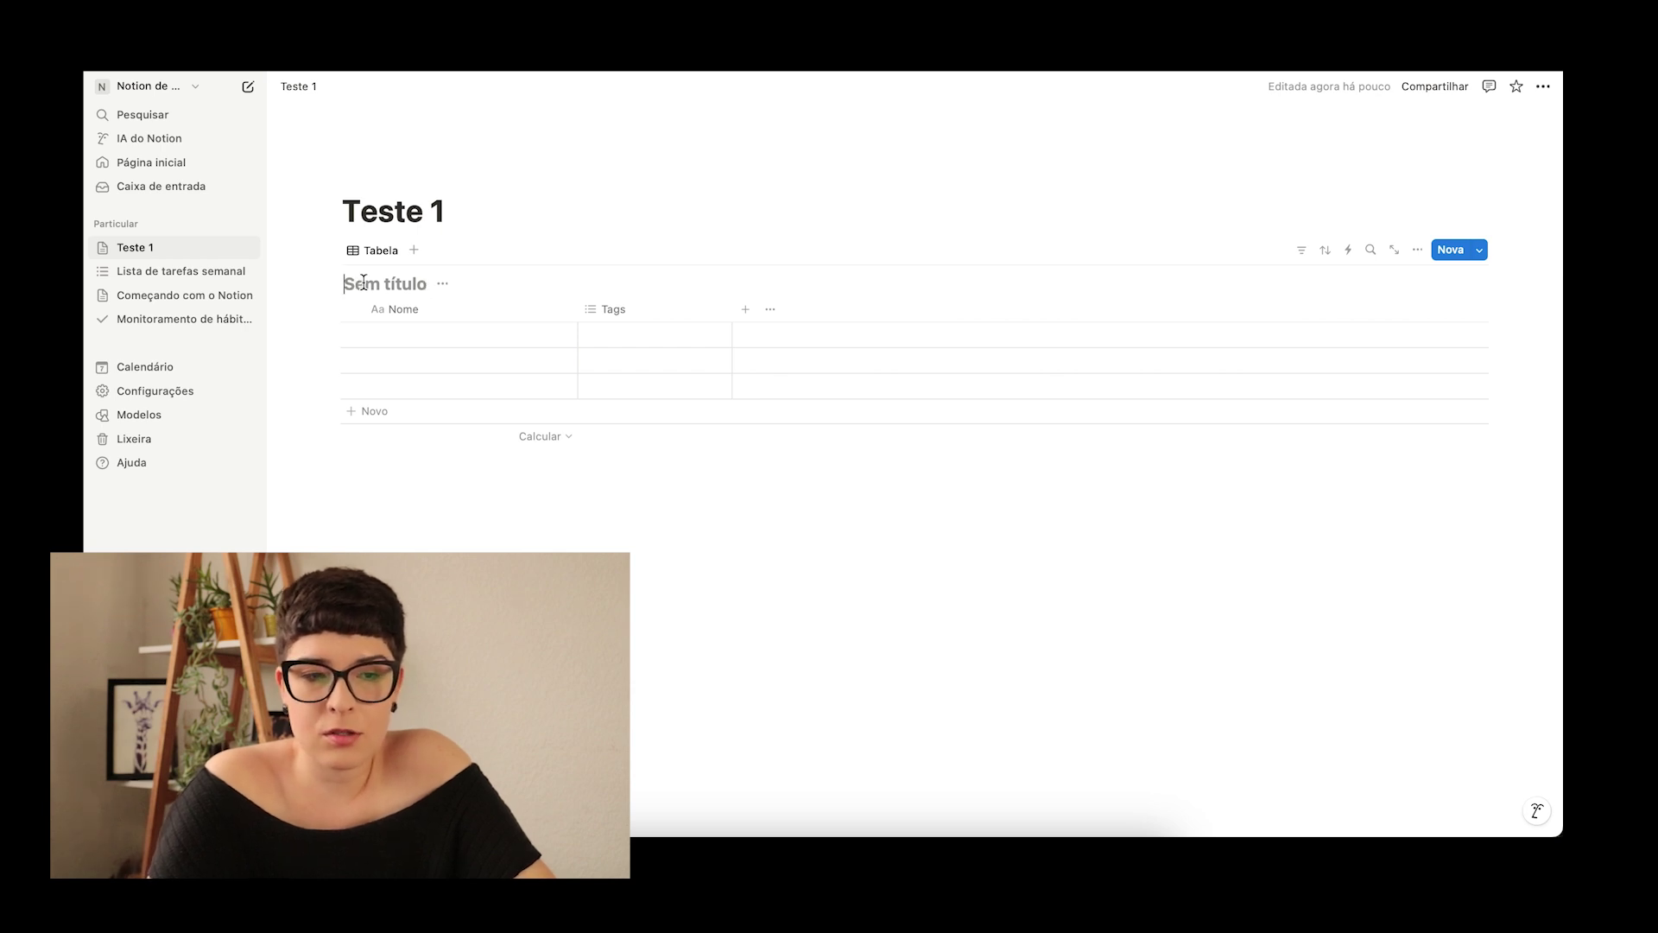
type("Base teste")
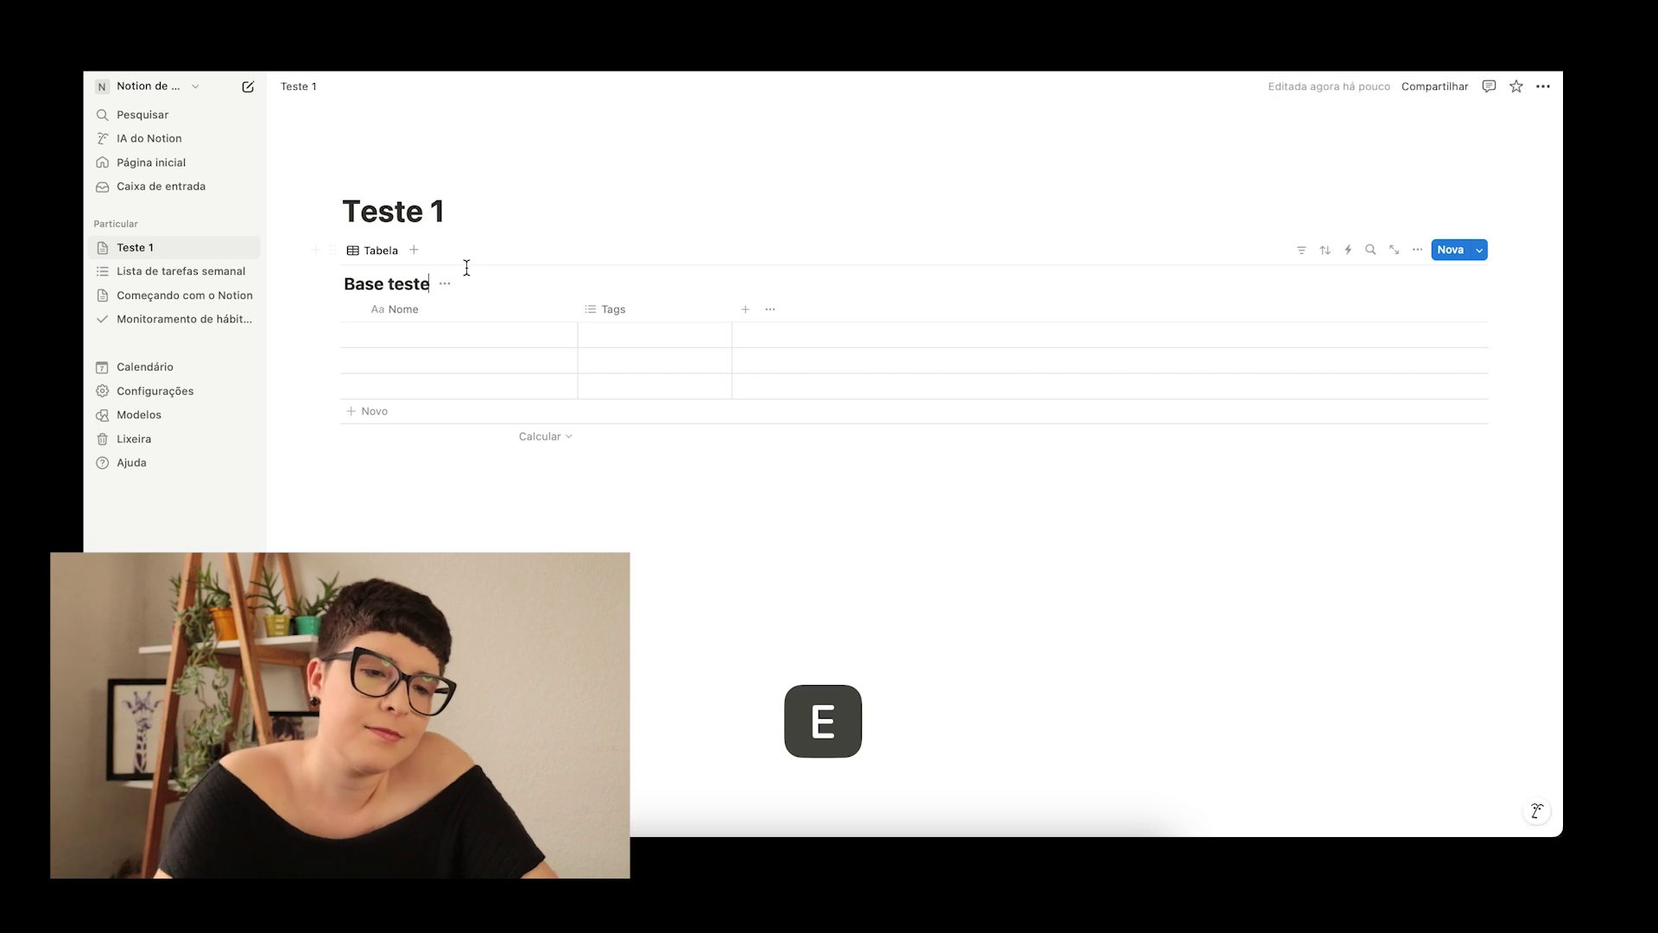
Step: Hide the Base teste database title and show it again through the Tabela view's options
left_click(446, 284)
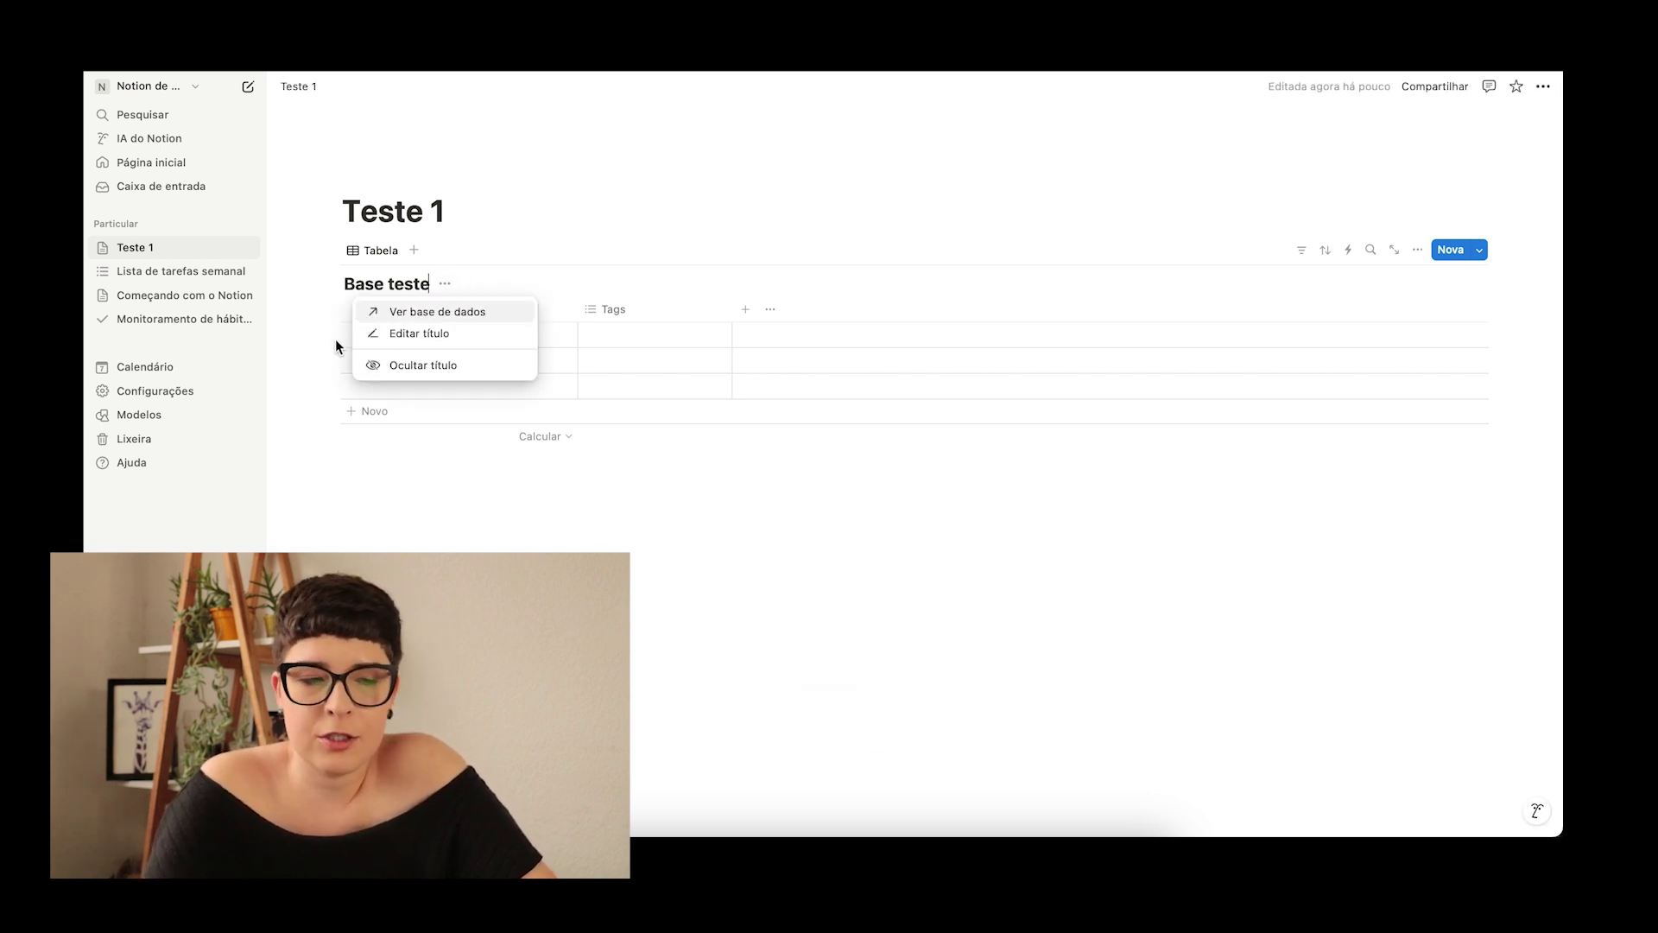
left_click(425, 367)
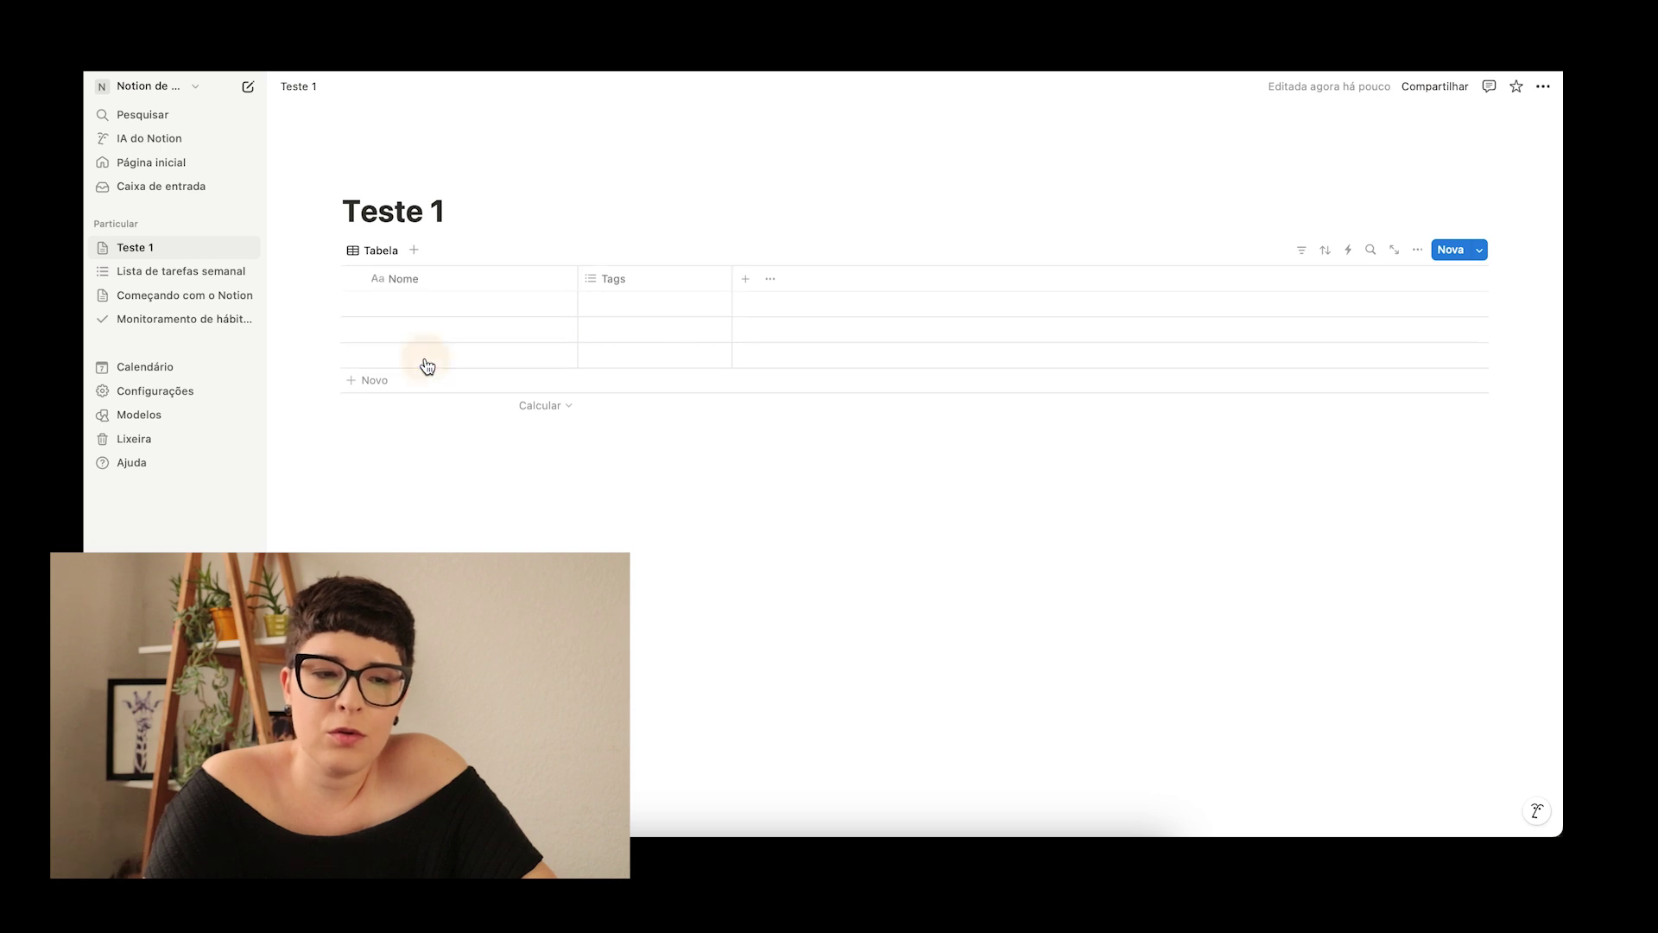
left_click(386, 254)
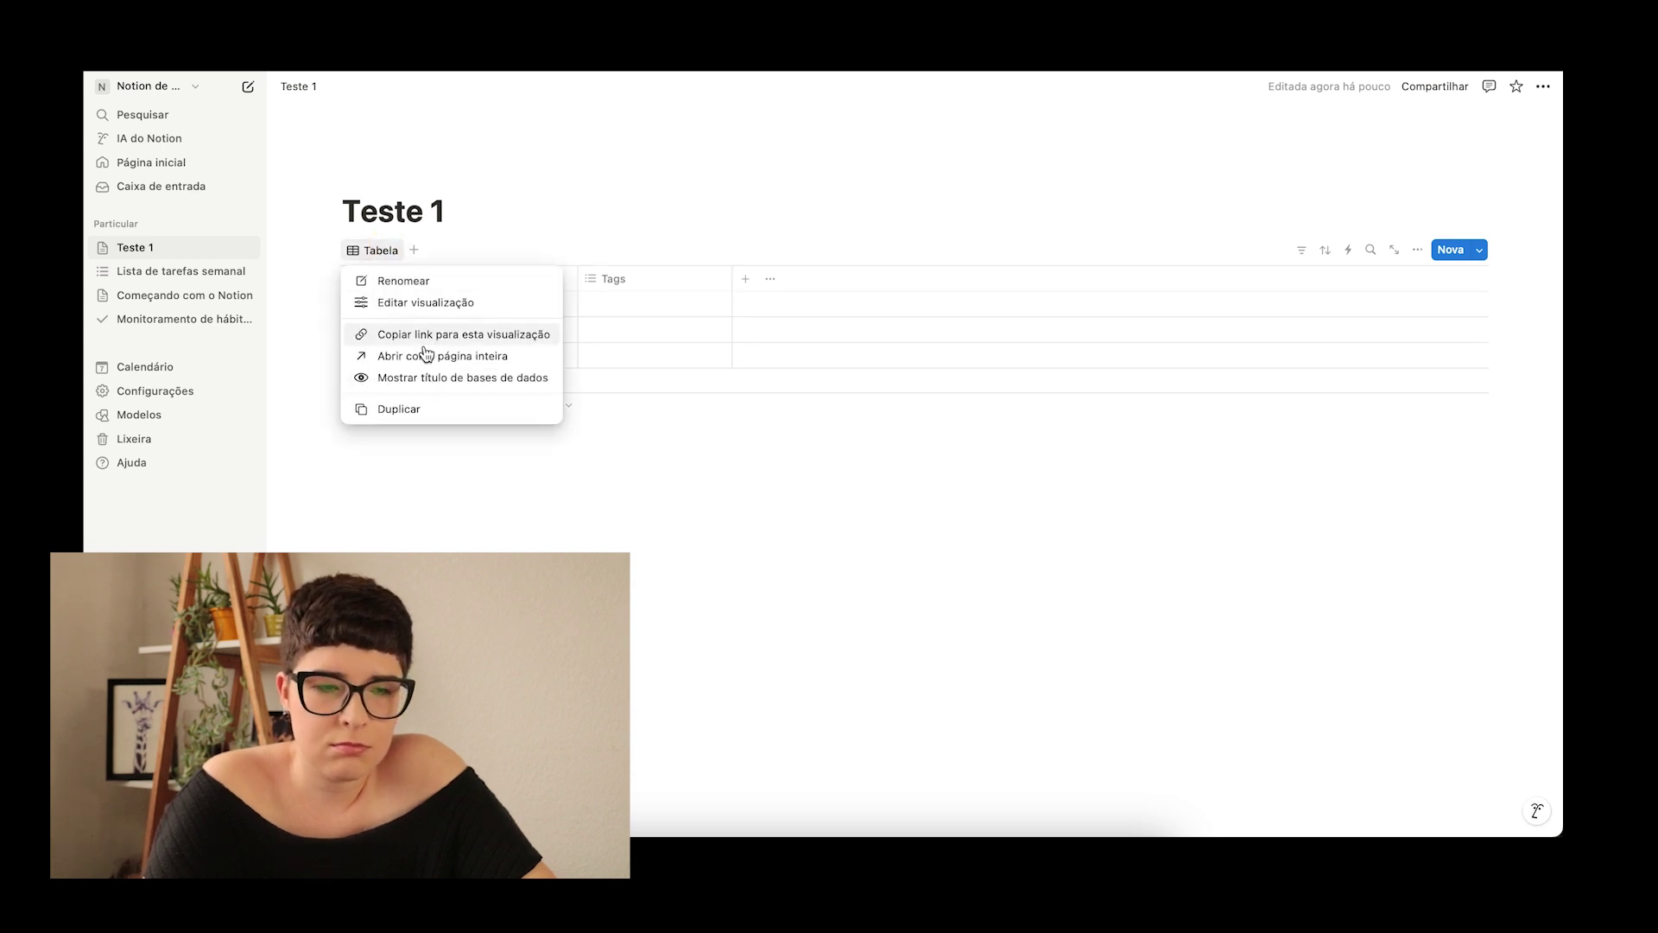
left_click(381, 250)
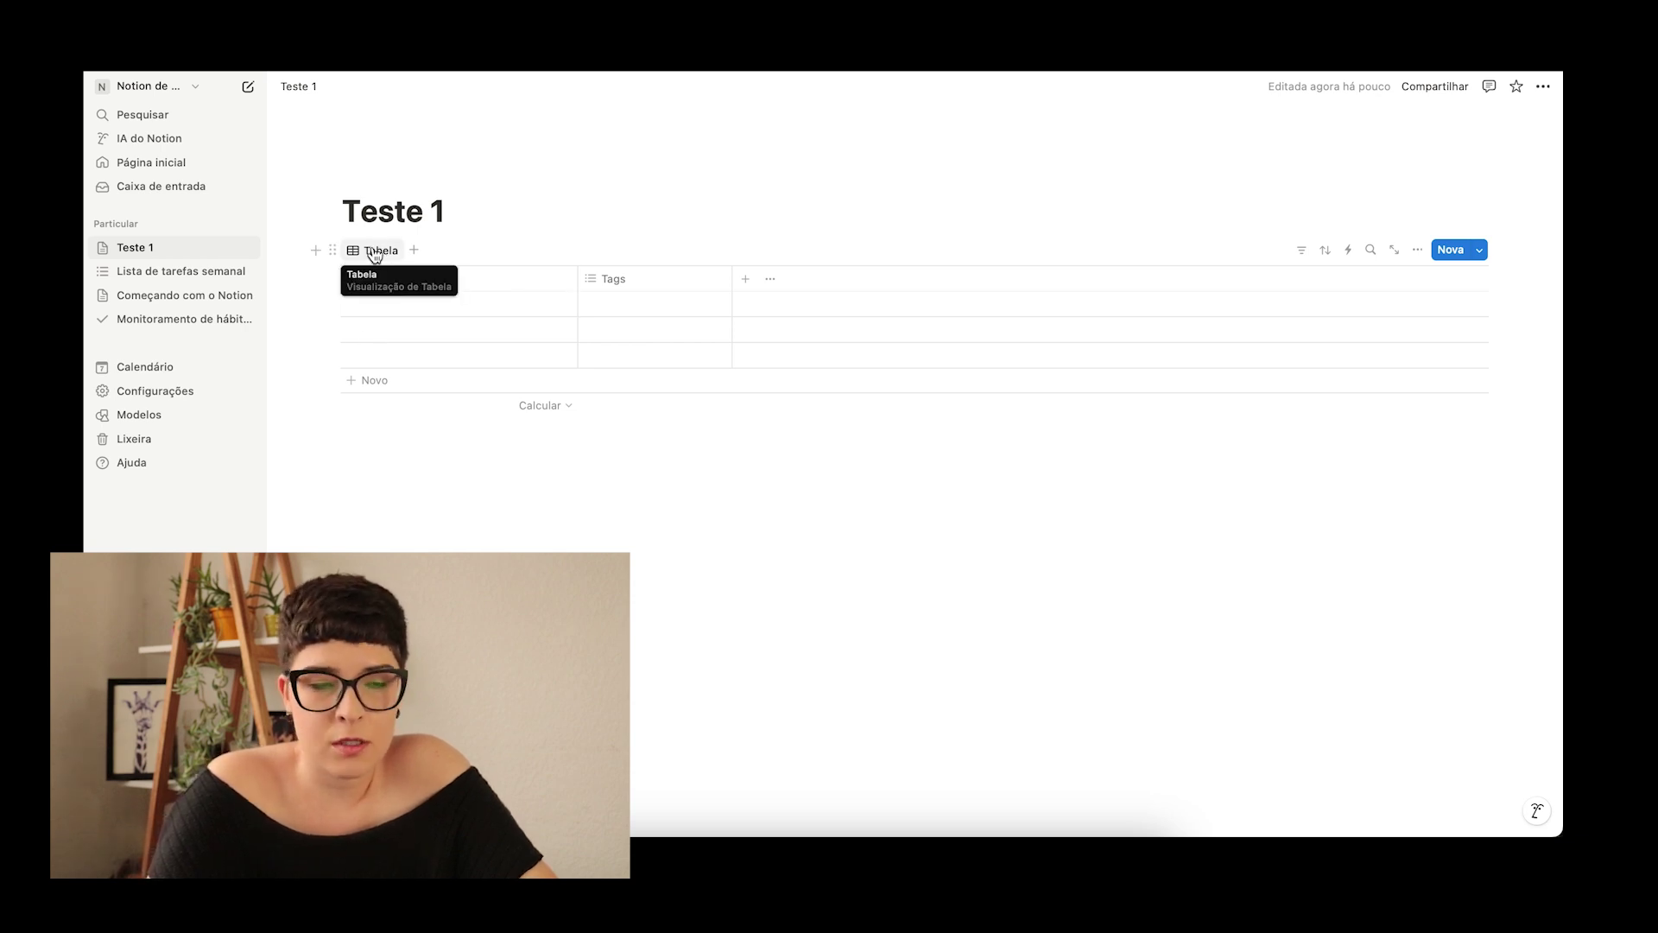
left_click(374, 252)
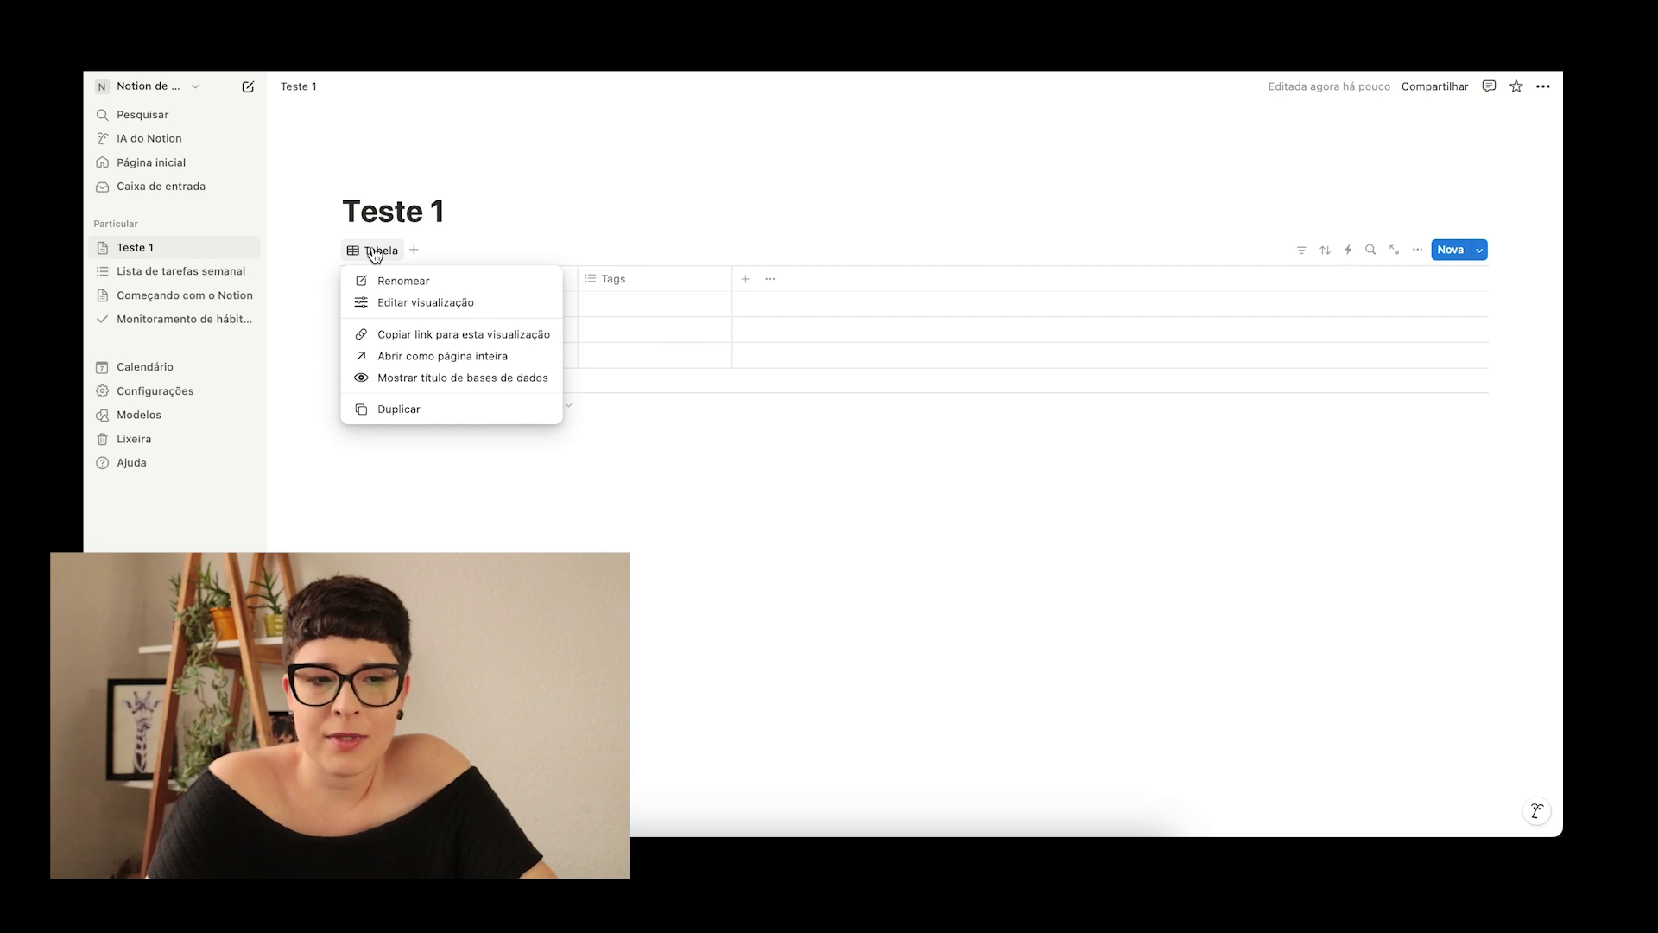
left_click(412, 376)
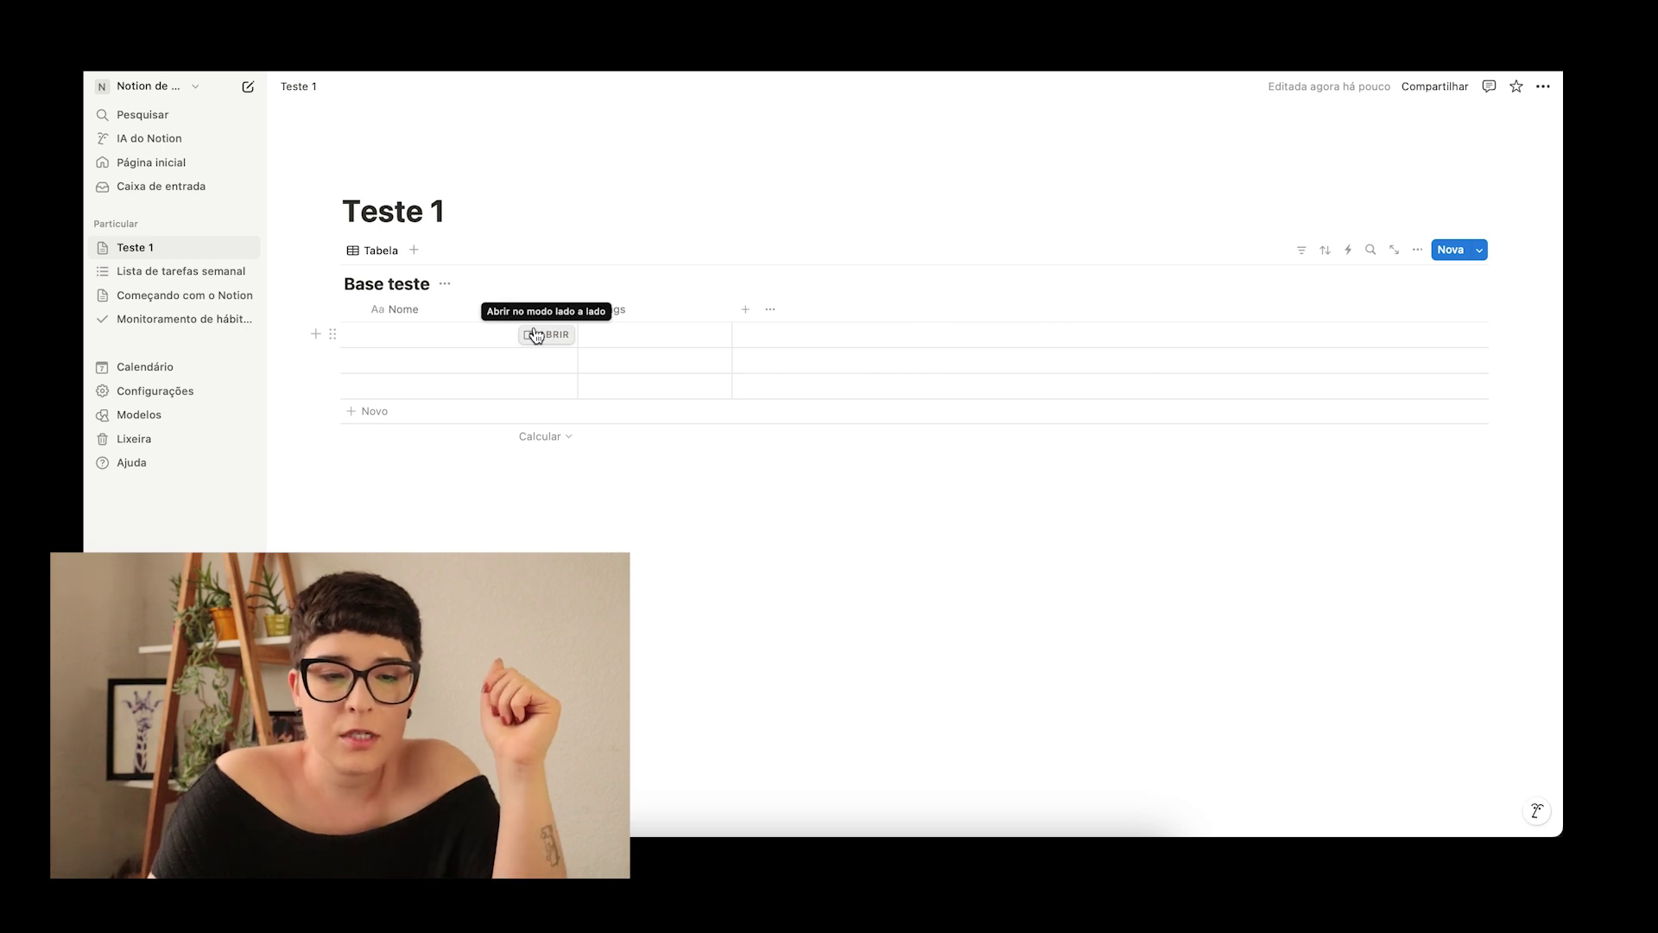
Step: Review the property types offered for a new Base teste property and close the list without adding one
left_click(746, 310)
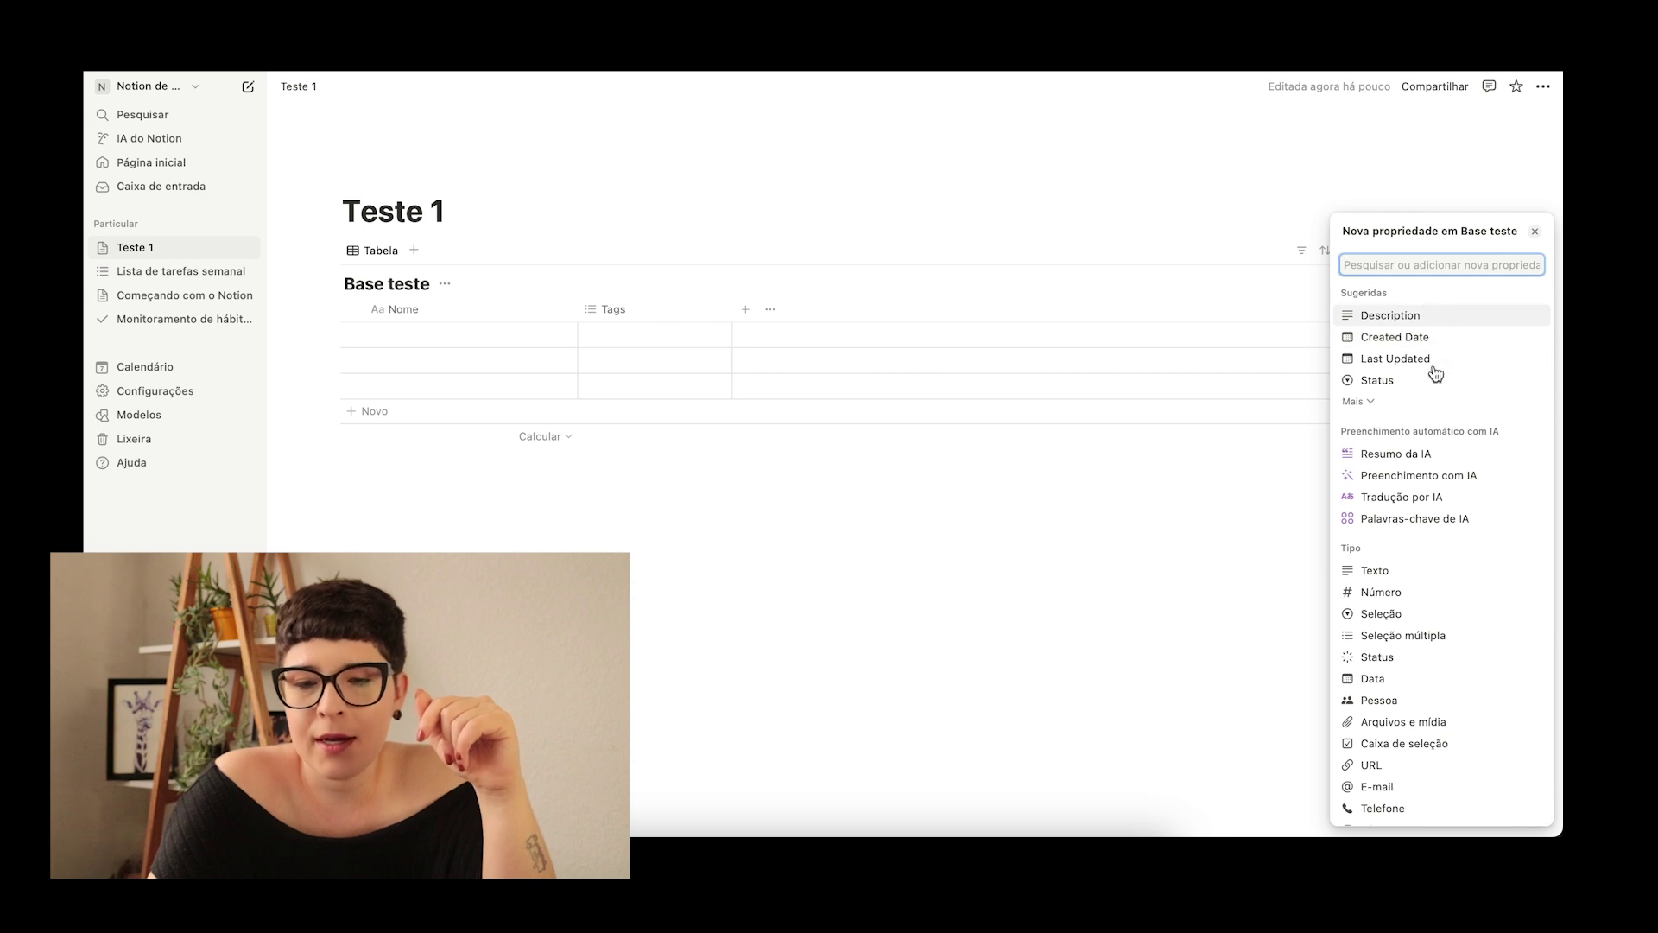
scroll(1396, 580, "down", 2)
scroll(1397, 581, "down", 5)
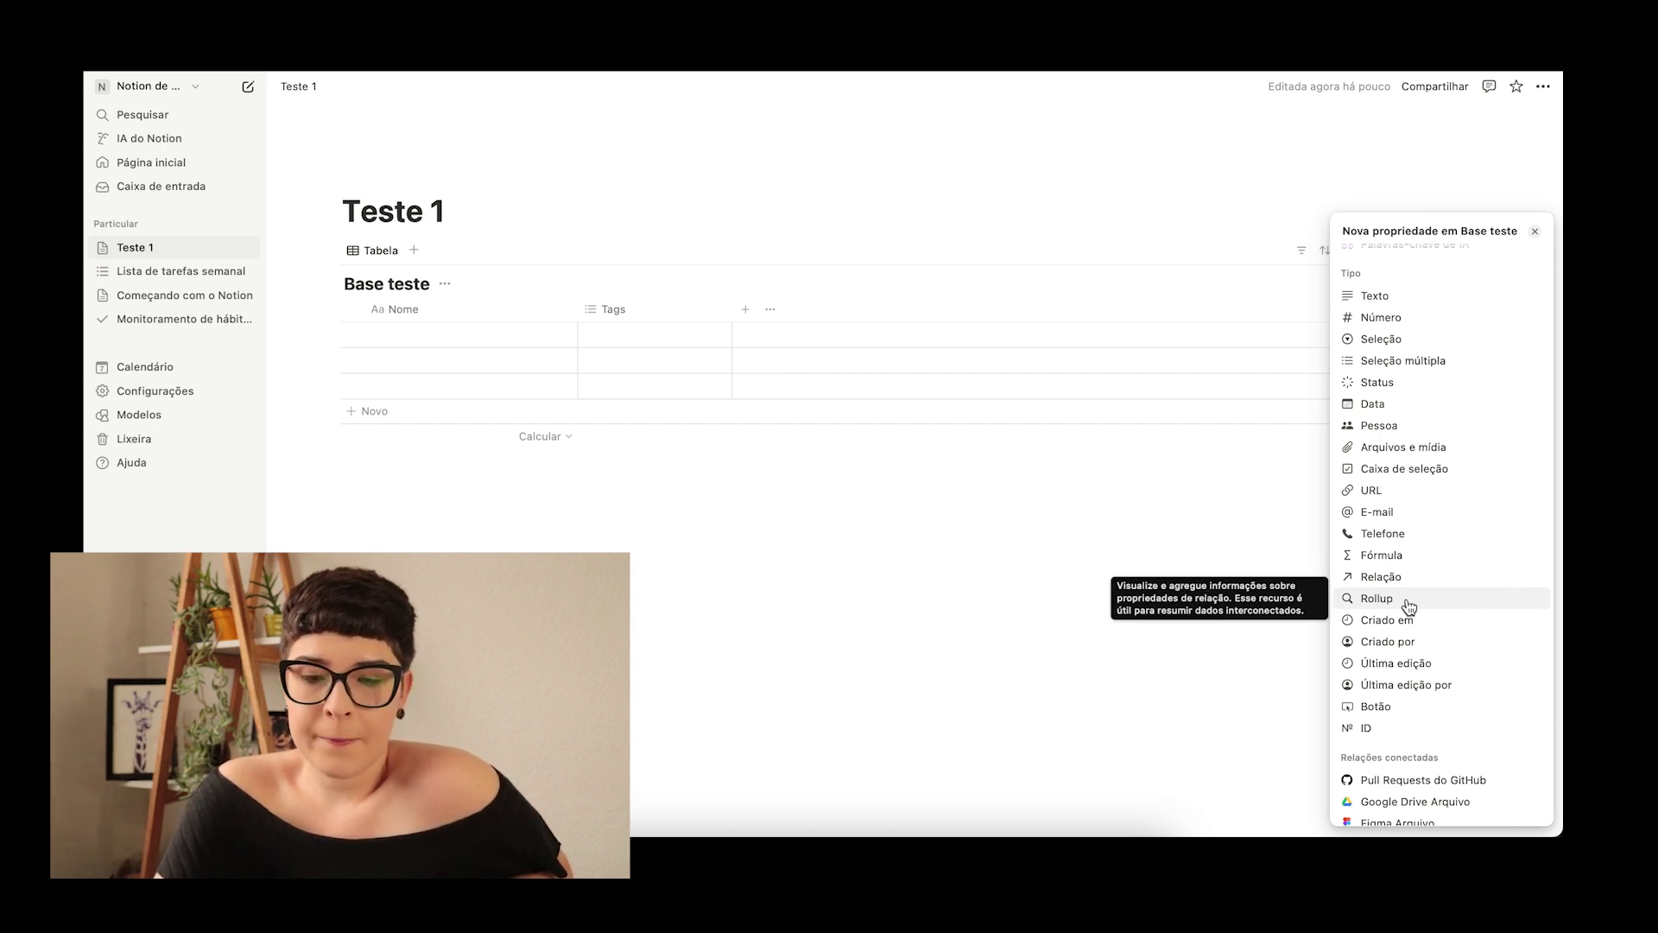
scroll(1410, 607, "down", 1)
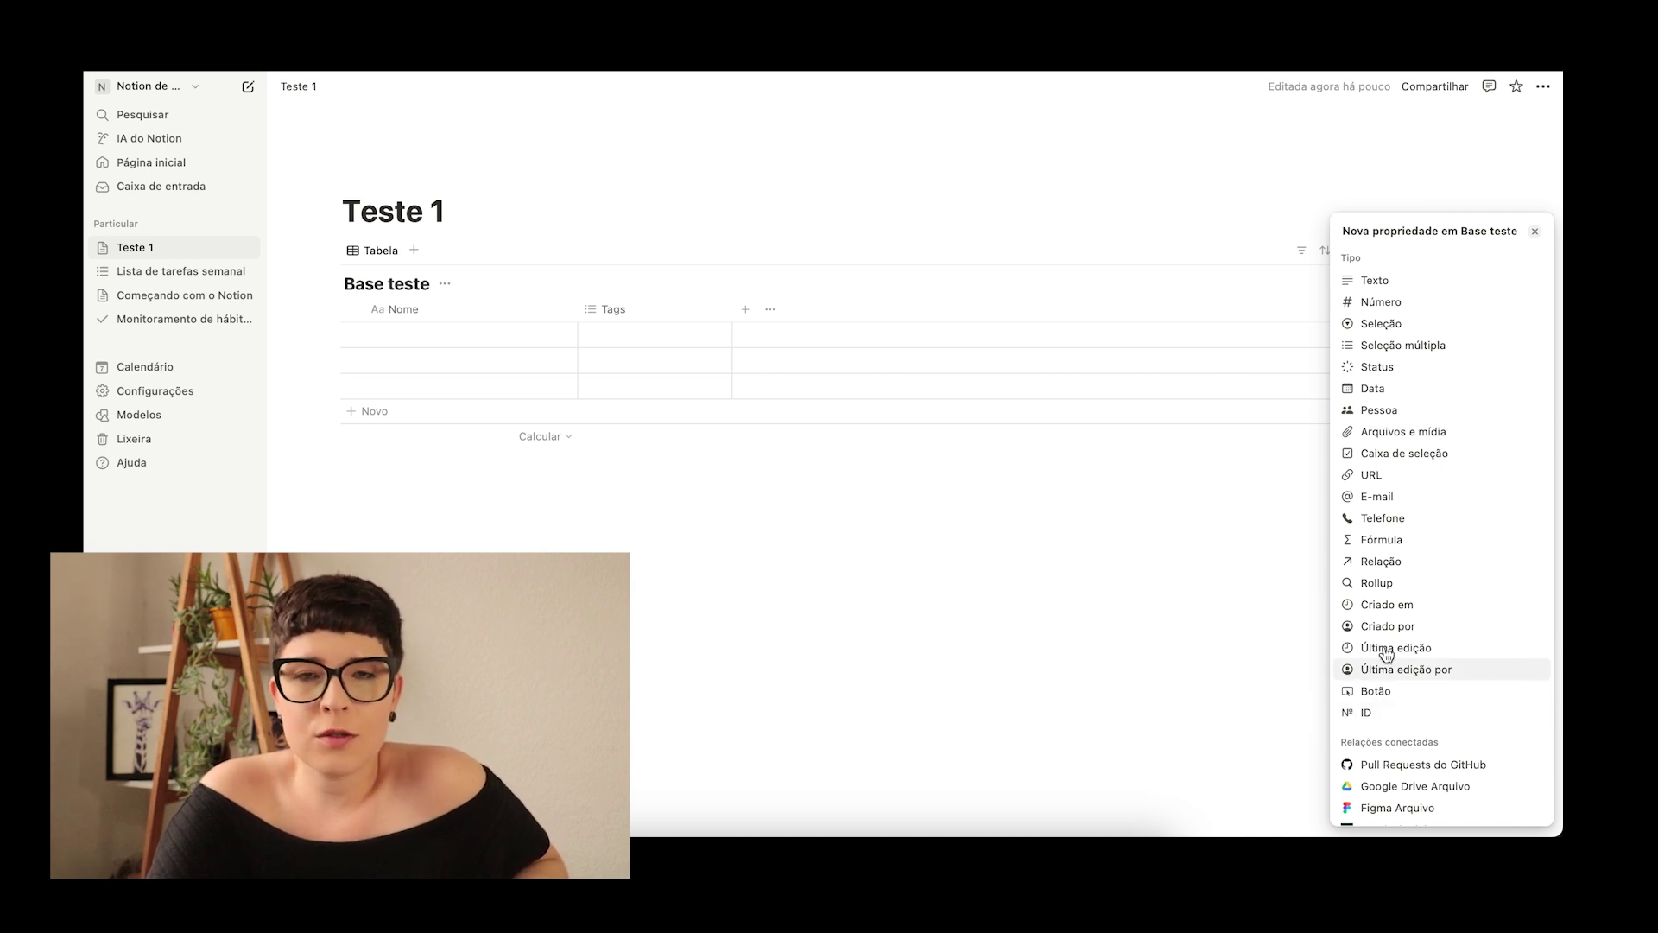
left_click(1271, 557)
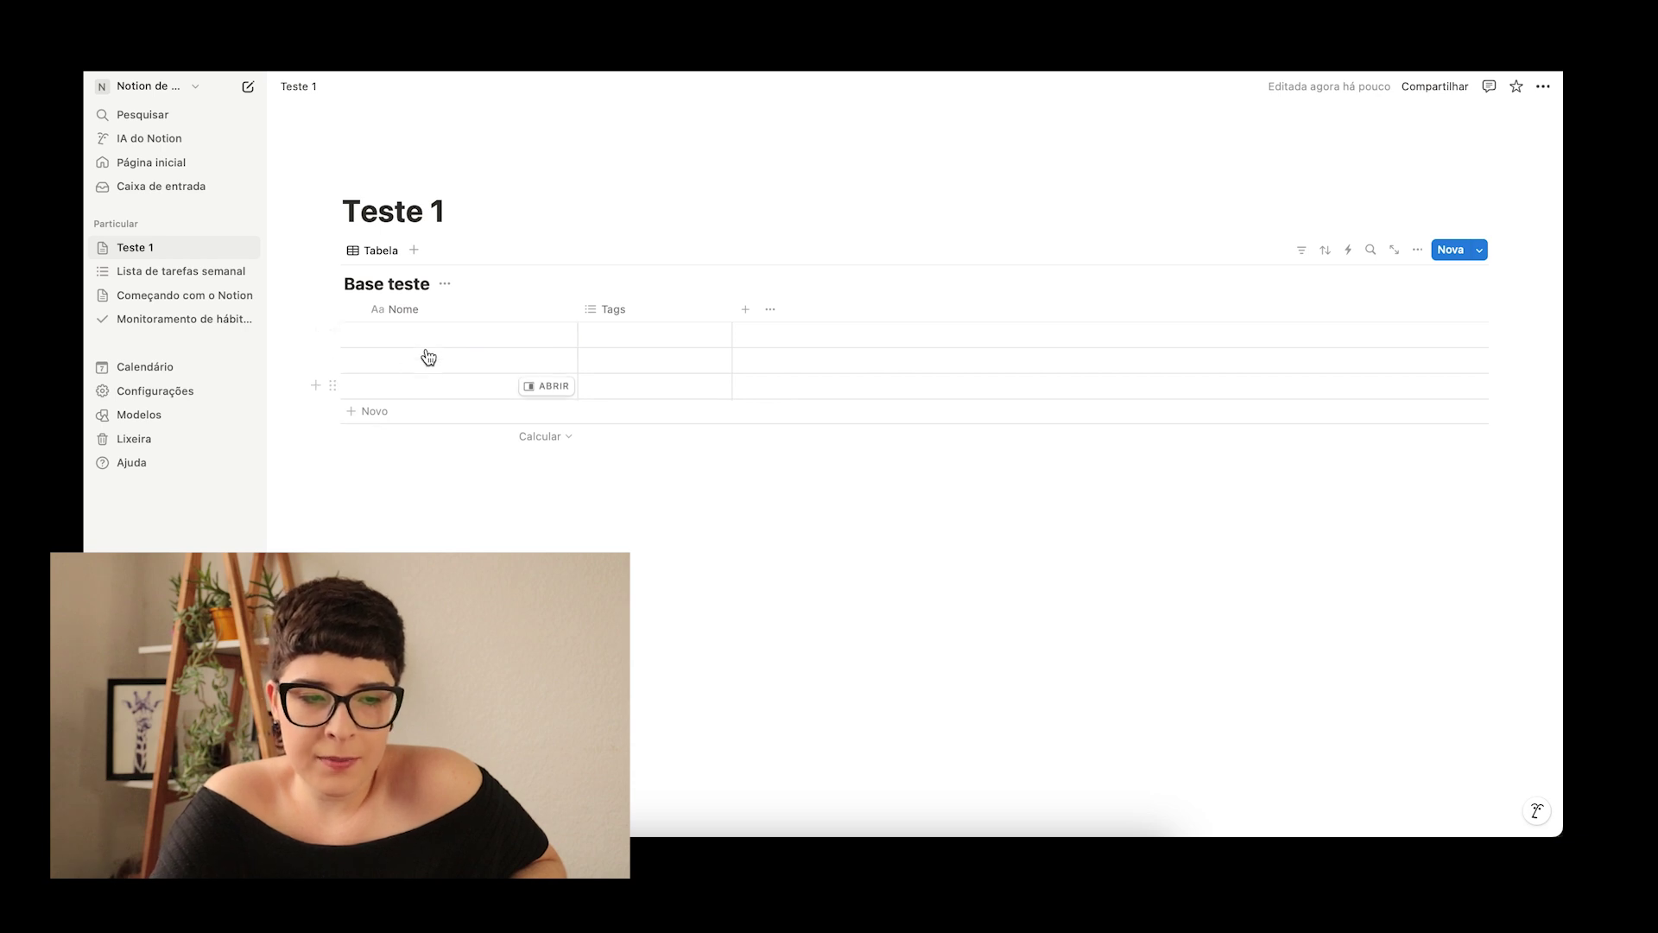
Step: Add two more empty rows to the Base teste table
left_click(407, 410)
key("Escape")
left_click(377, 441)
left_click(415, 327)
left_click(417, 333)
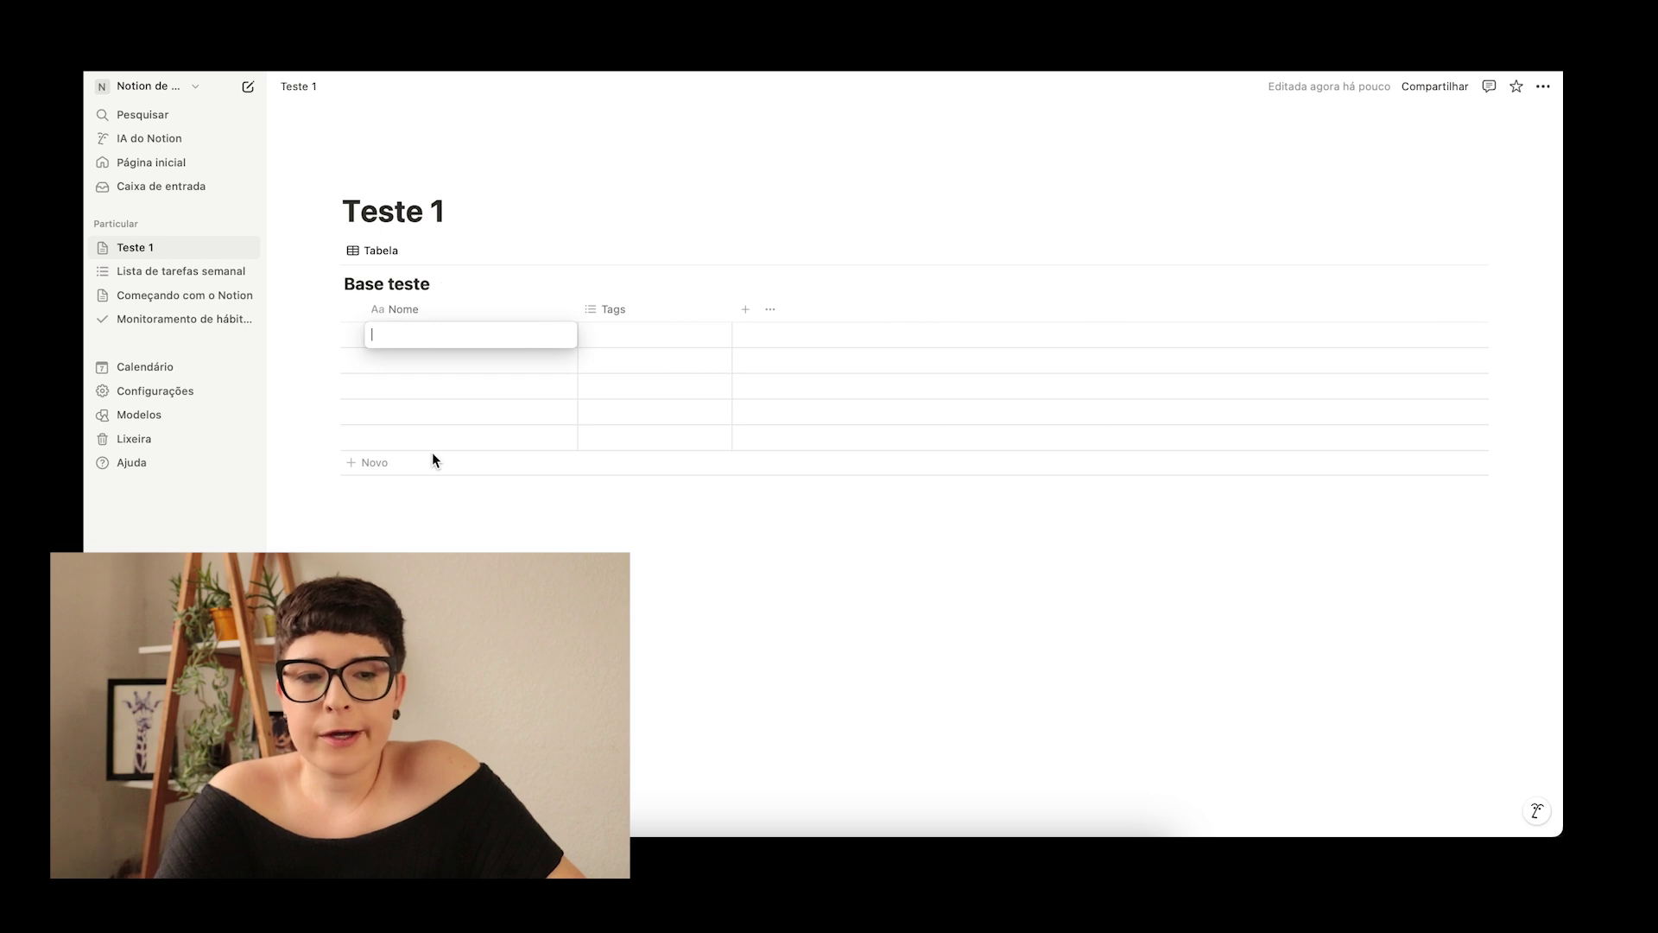
left_click(429, 392)
left_click(411, 339)
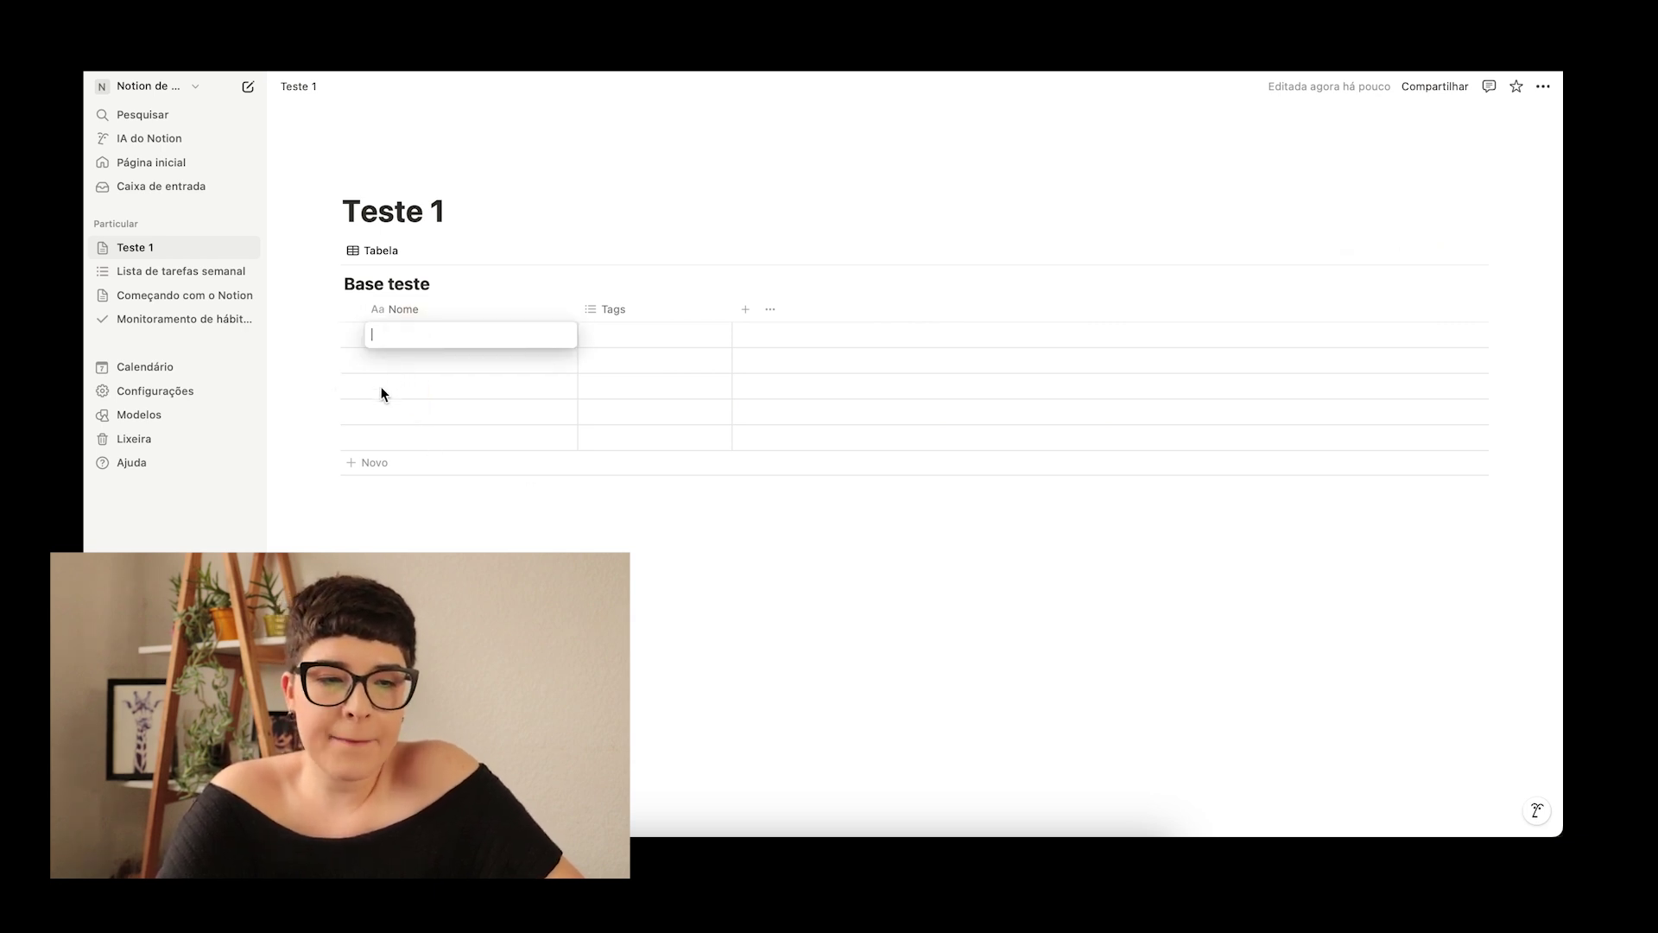
Step: Rename the Base teste database to Mercado
left_click(377, 292)
left_click_drag(345, 284, 376, 284)
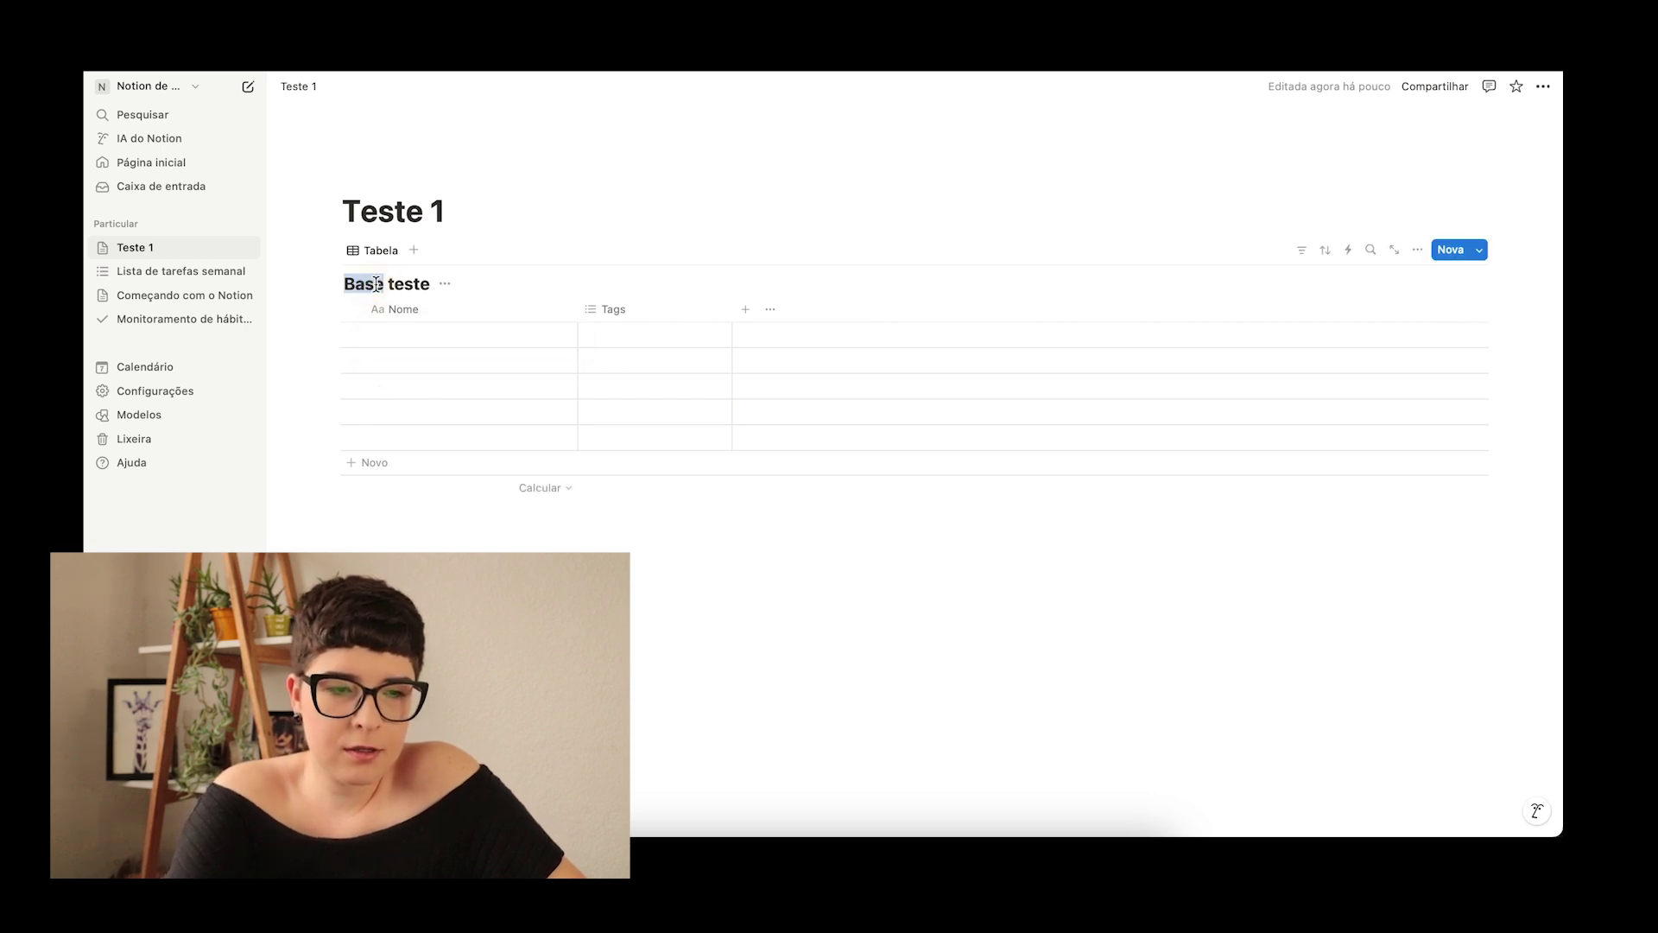
key("super+a")
left_click(415, 281)
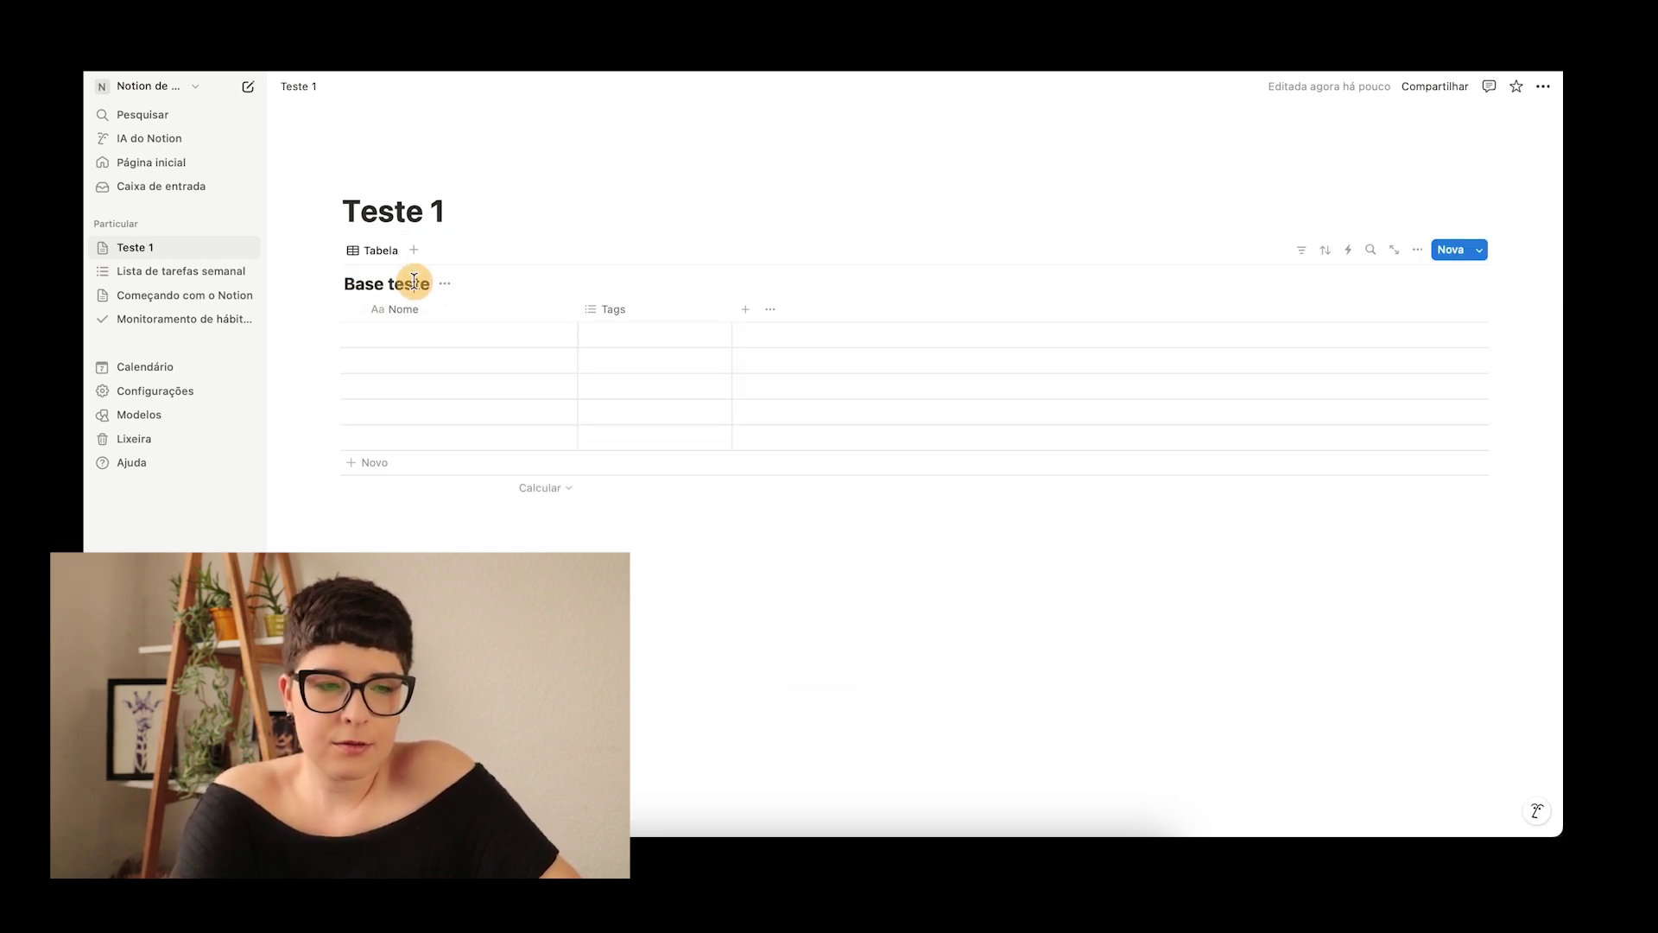
key("BackSpace")
key("BackSpace")
key("BackSpace")
key("BackSpace")
key("BackSpace")
key("BackSpace")
key("BackSpace")
key("BackSpace")
key("BackSpace")
key("BackSpace")
type("Mercado")
Step: Fill the first three rows of the Nome column with Pão, Queijo and Shampoo
left_click(402, 335)
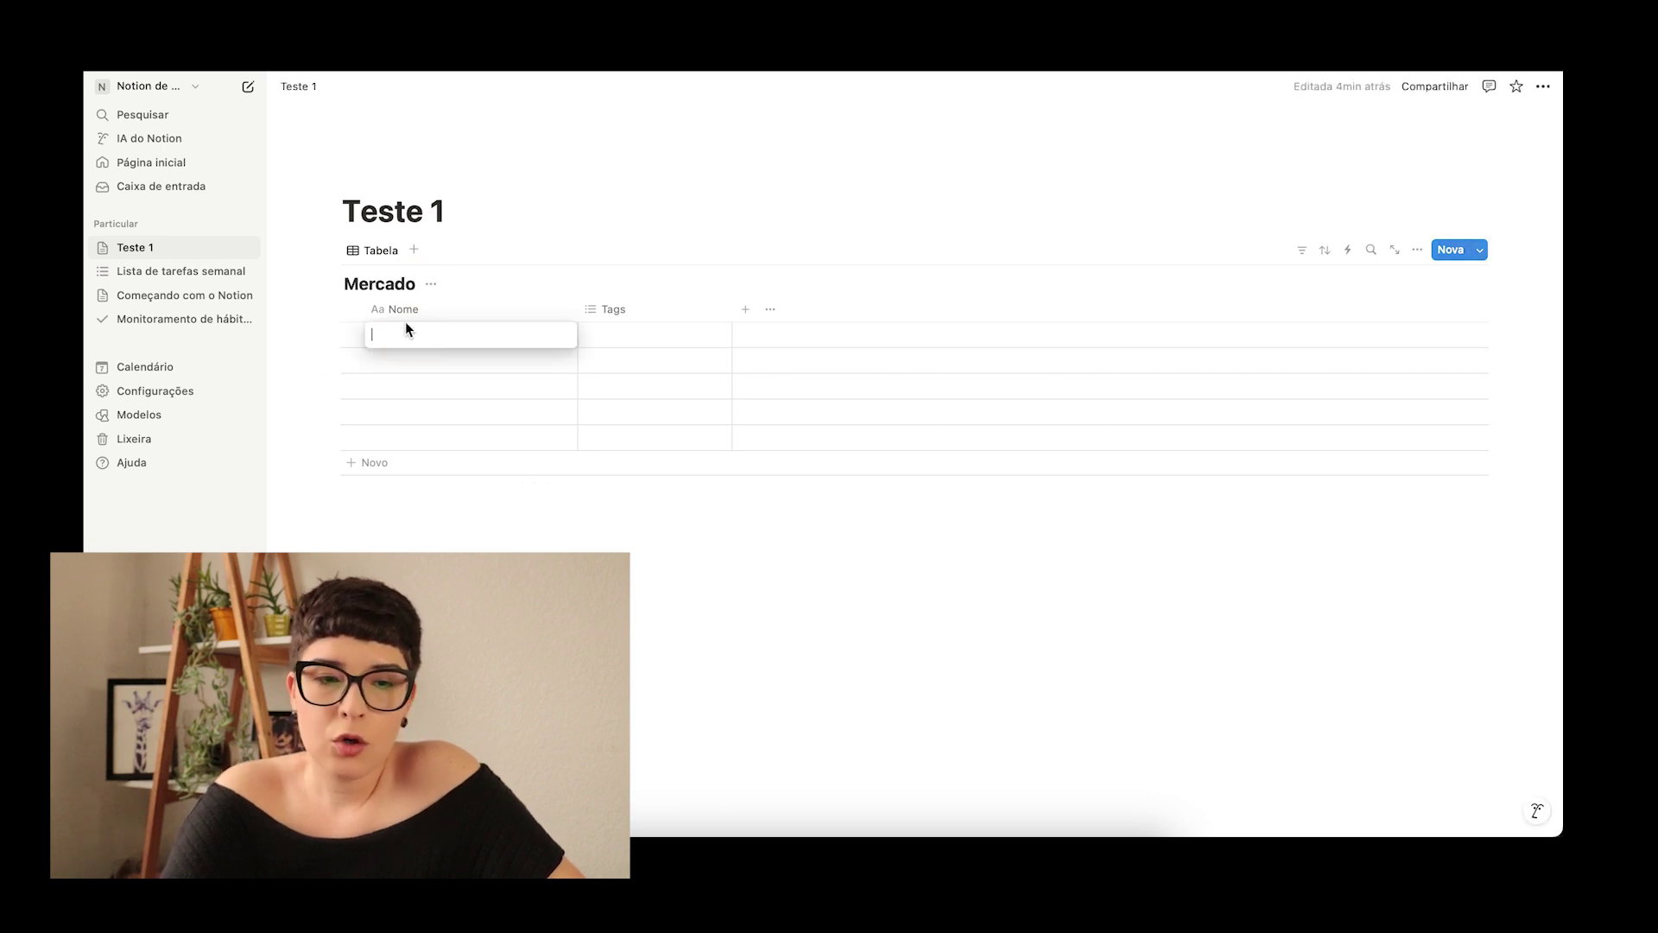
key("Escape")
key("Escape")
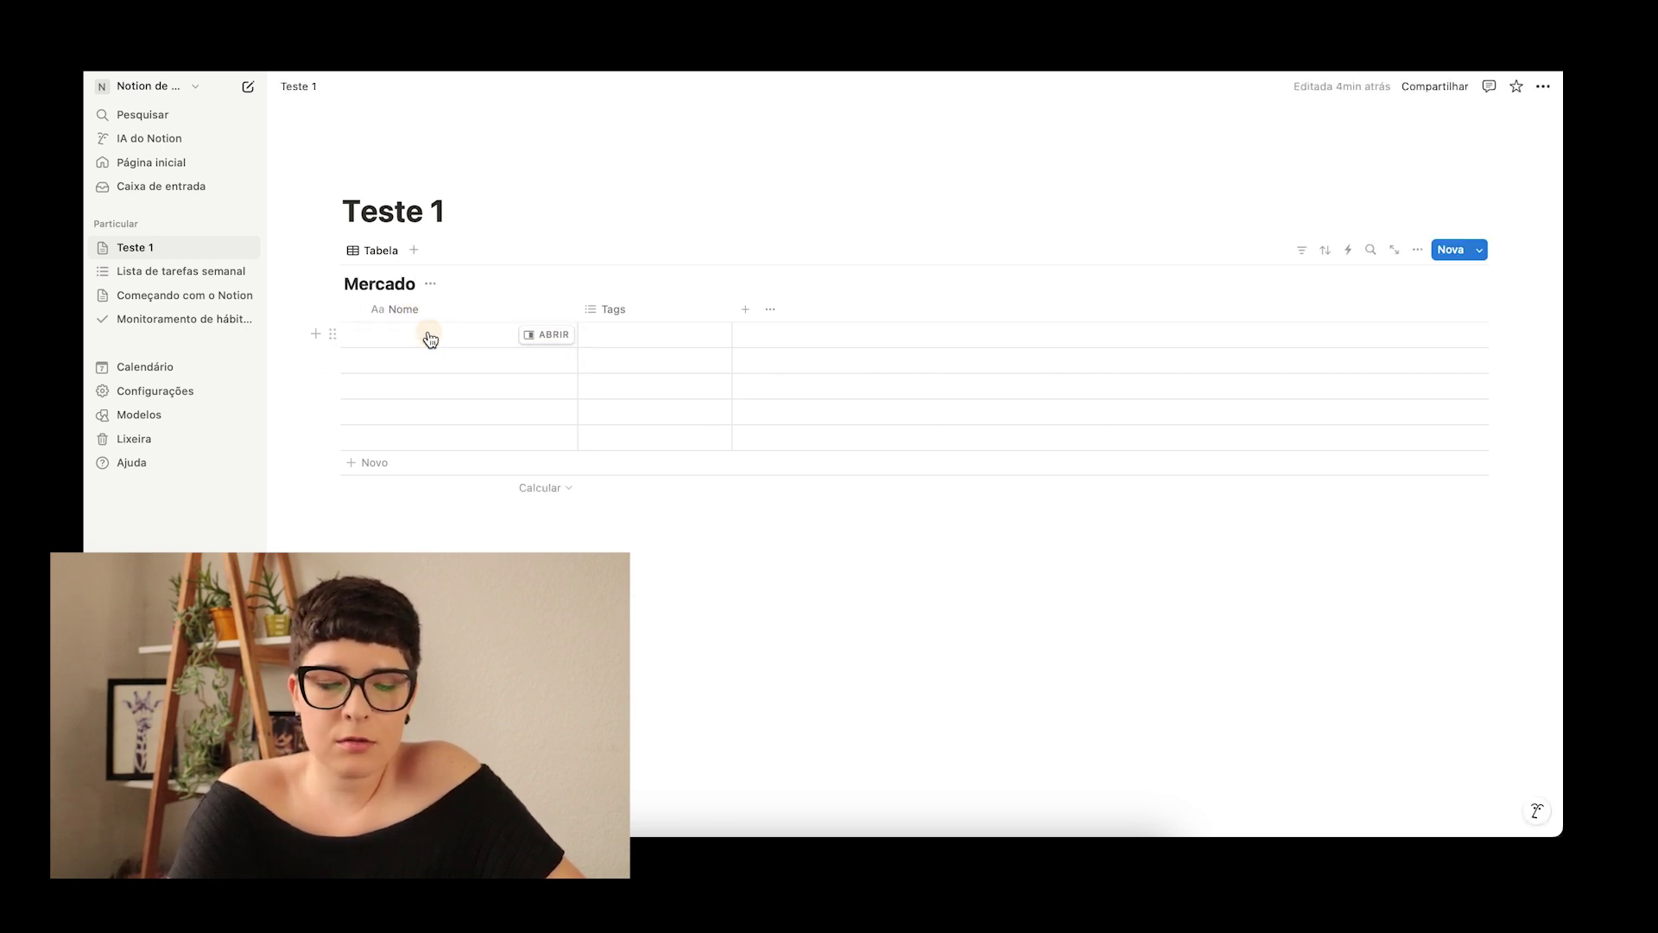
left_click(430, 339)
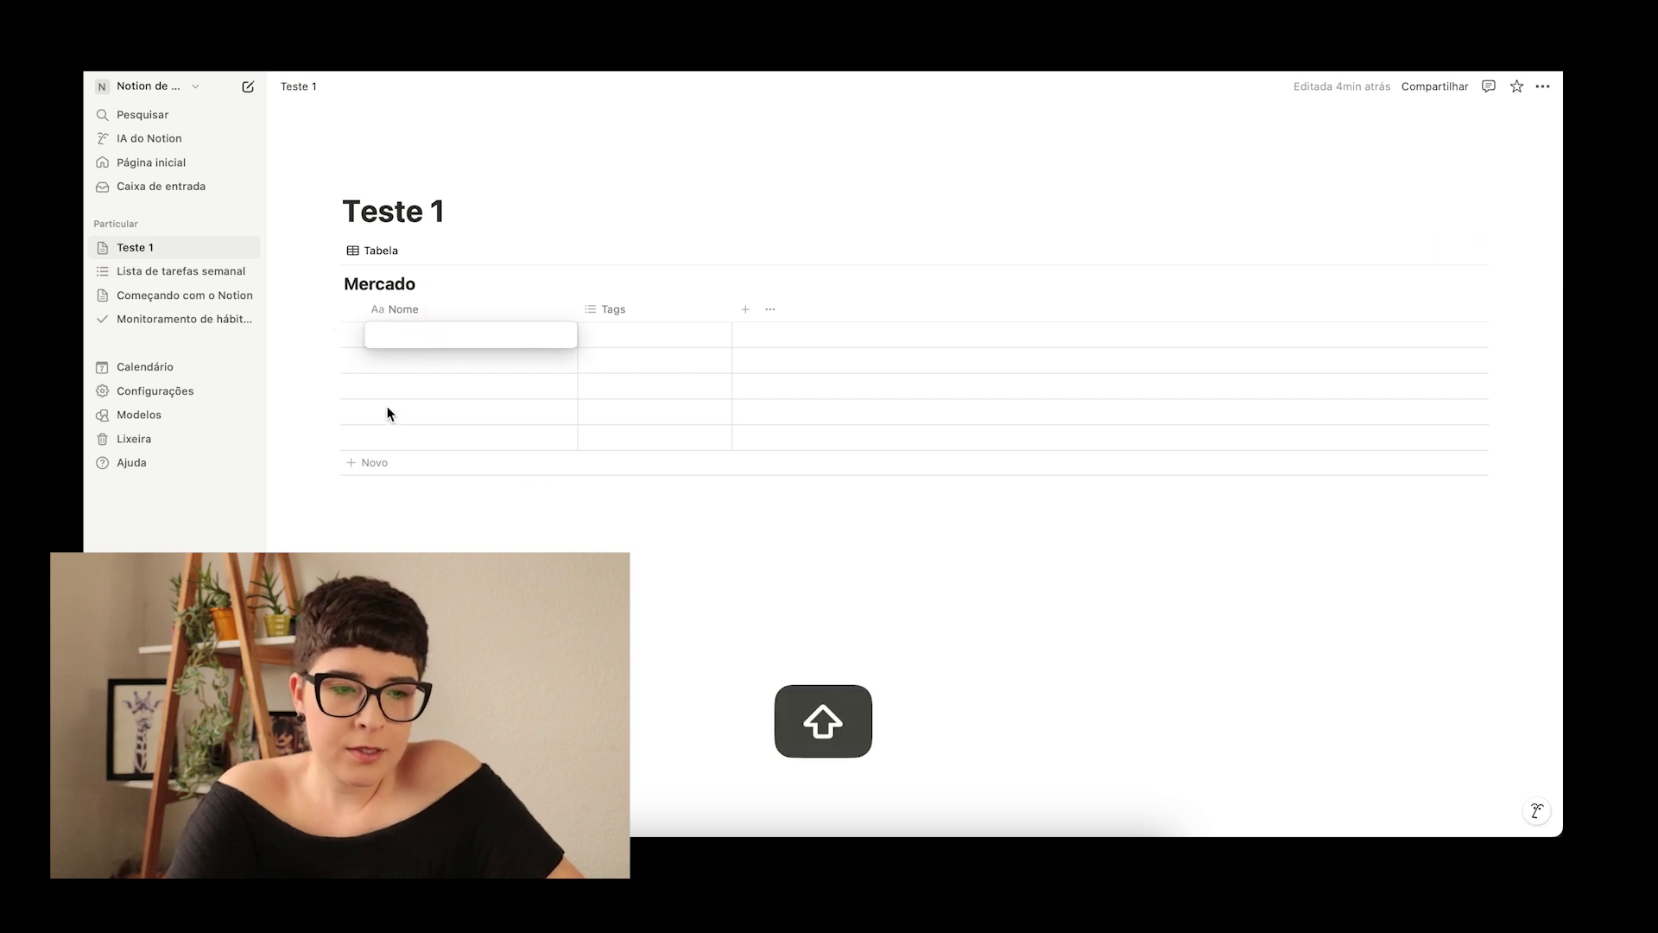
type("Pão")
key("Return")
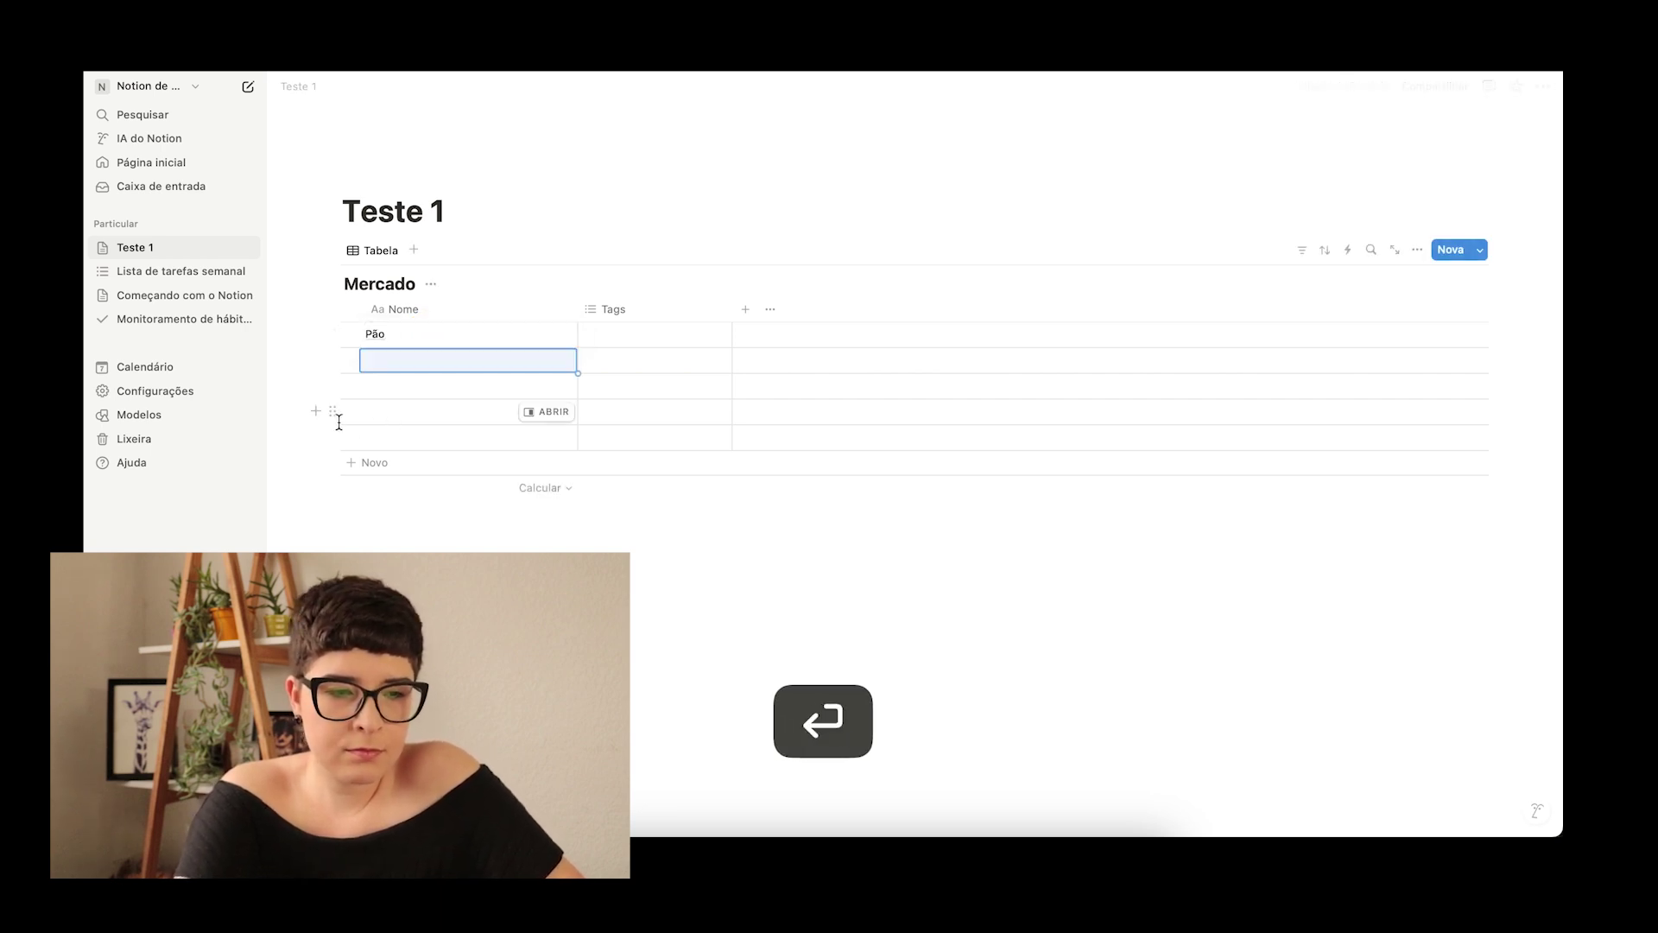
type("queio")
key("BackSpace")
key("BackSpace")
key("BackSpace")
key("BackSpace")
key("BackSpace")
type("Queijo")
key("Return")
left_click(371, 386)
type("Shampoo")
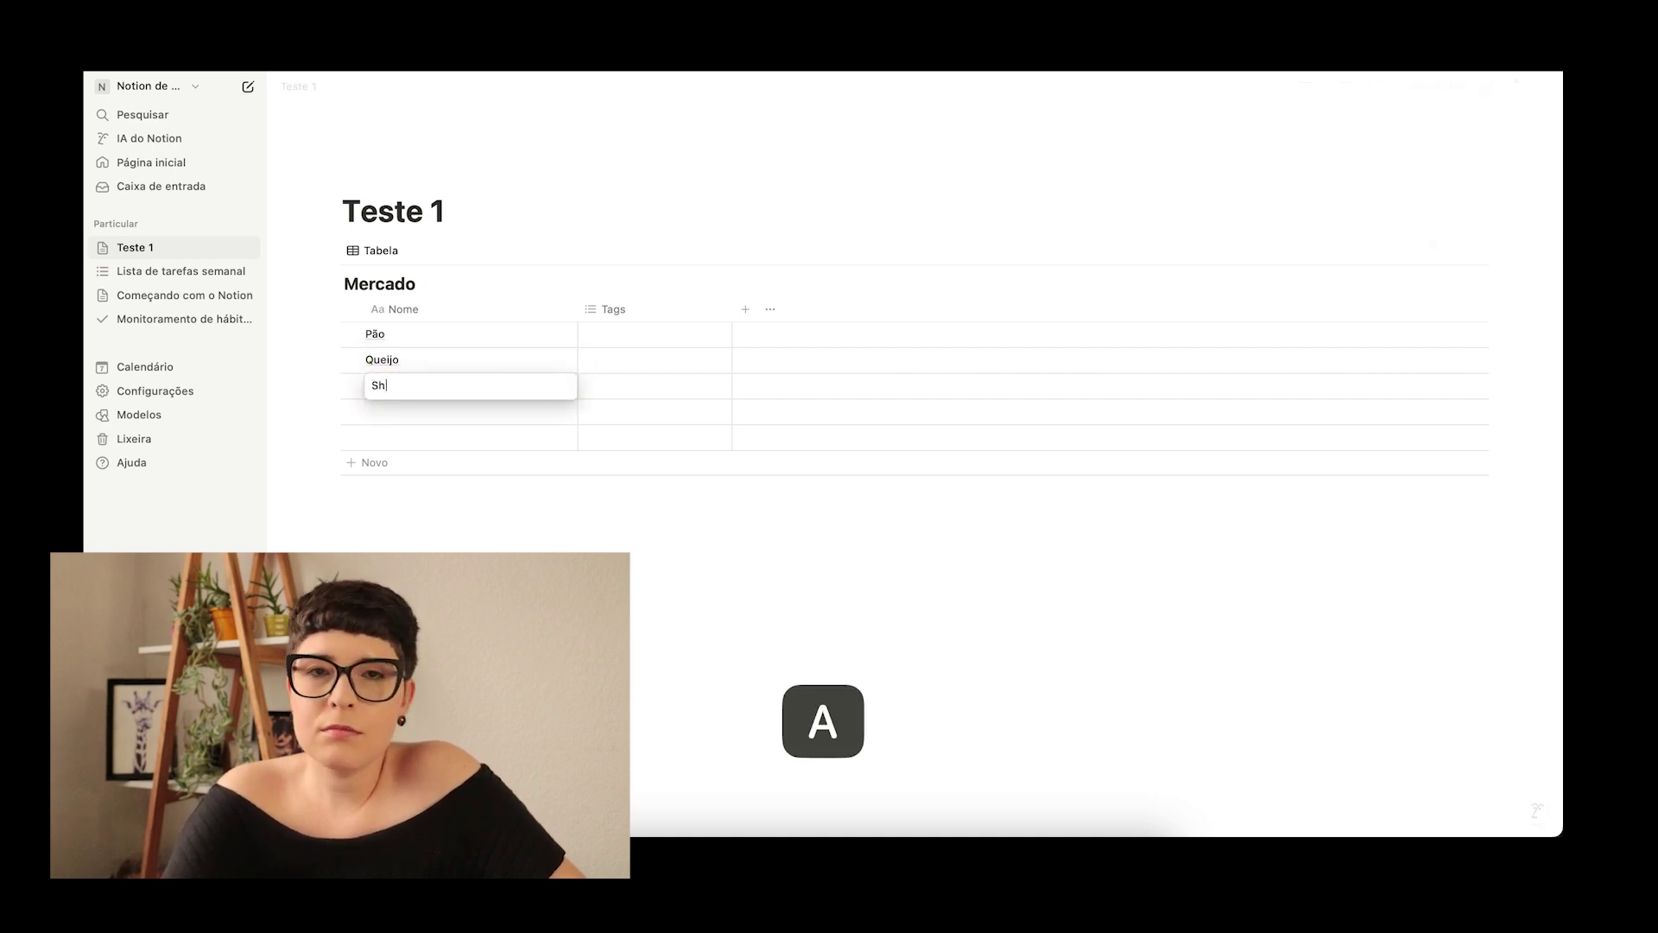
key("Return")
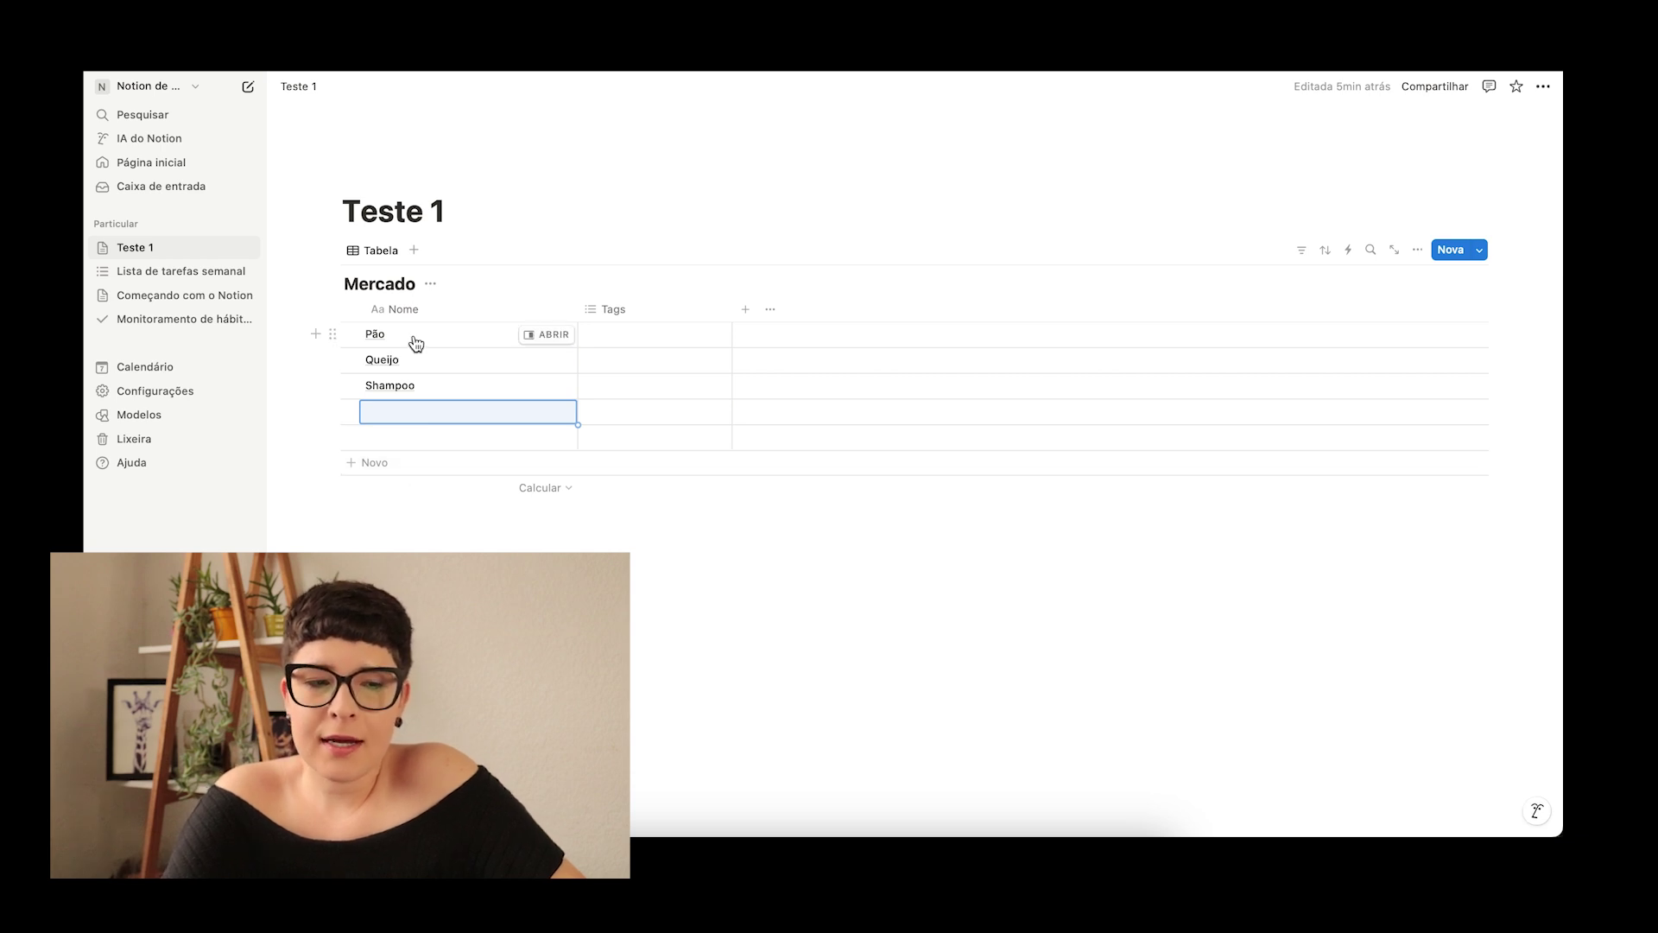
Step: Rename the Nome property of the Mercado table to Produtos
left_click(461, 315)
left_click_drag(465, 342, 397, 343)
key("super+a")
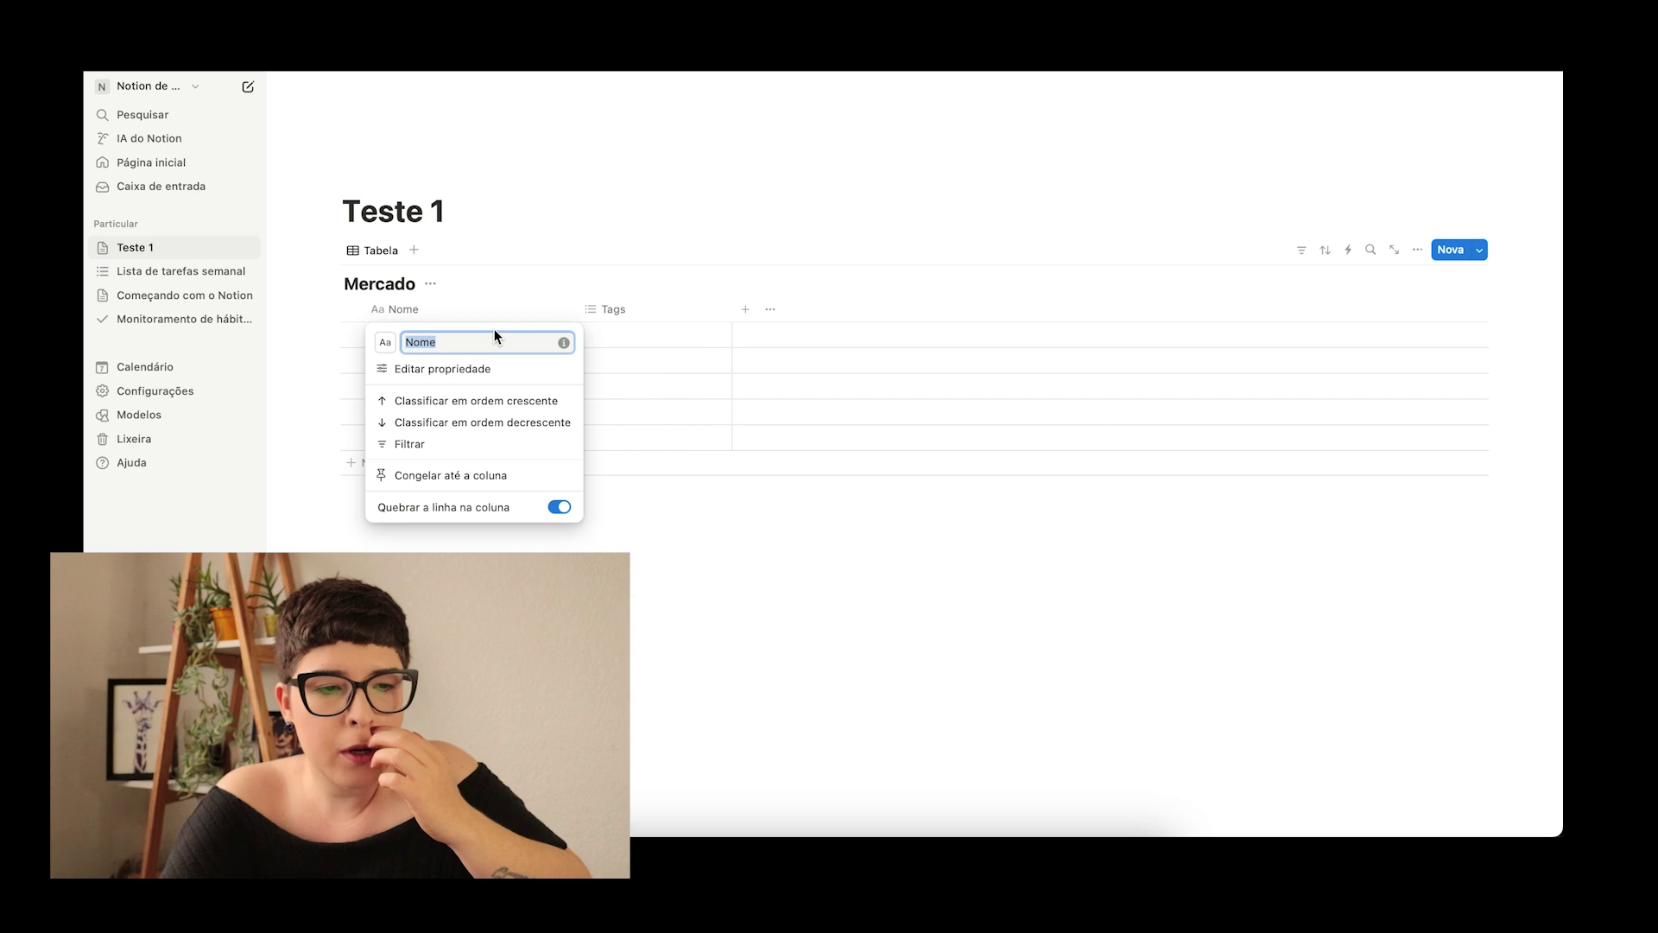
type("Produtos")
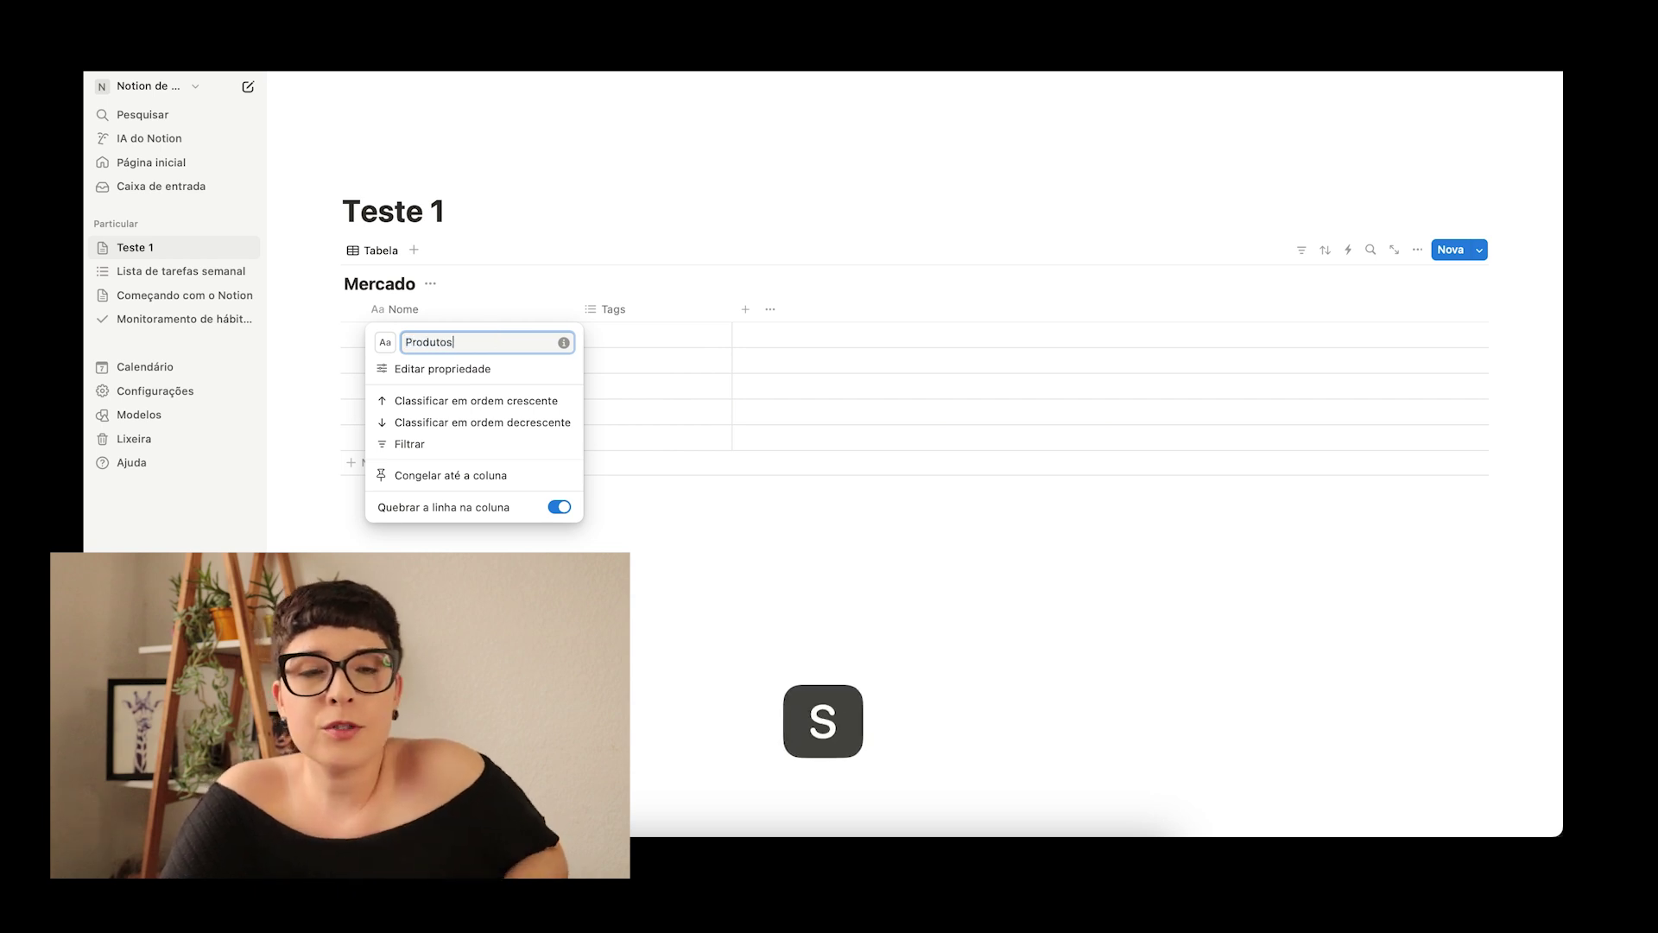
Step: Give the Produtos property a checklist icon found by searching the icons for list
left_click(386, 345)
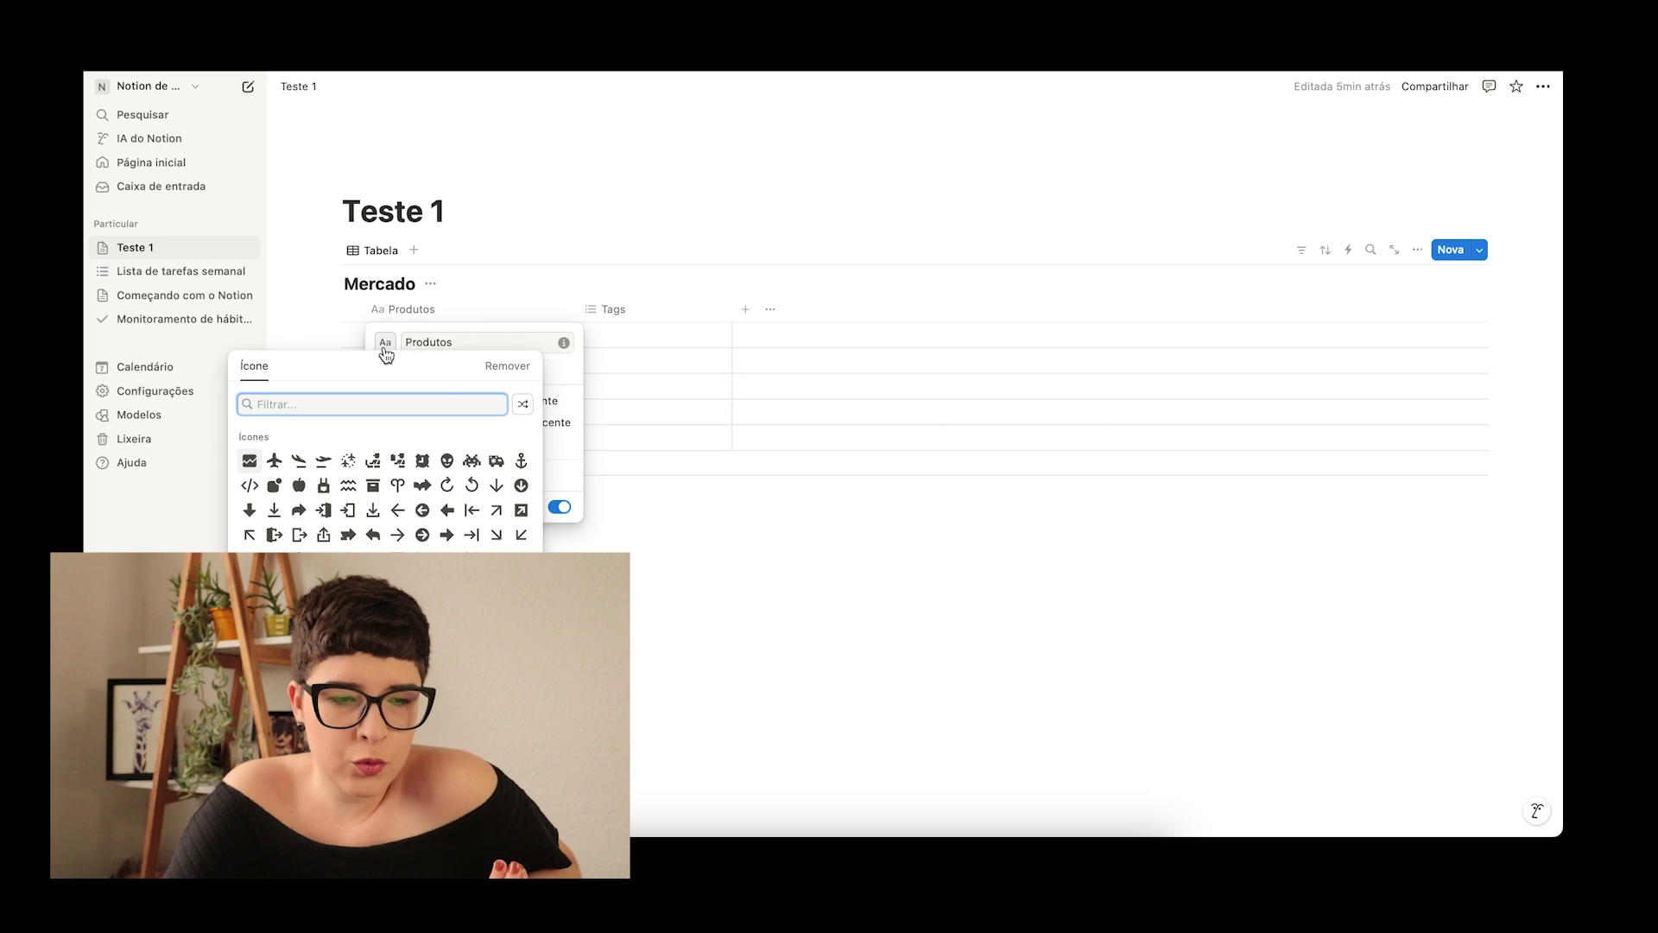
left_click(378, 406)
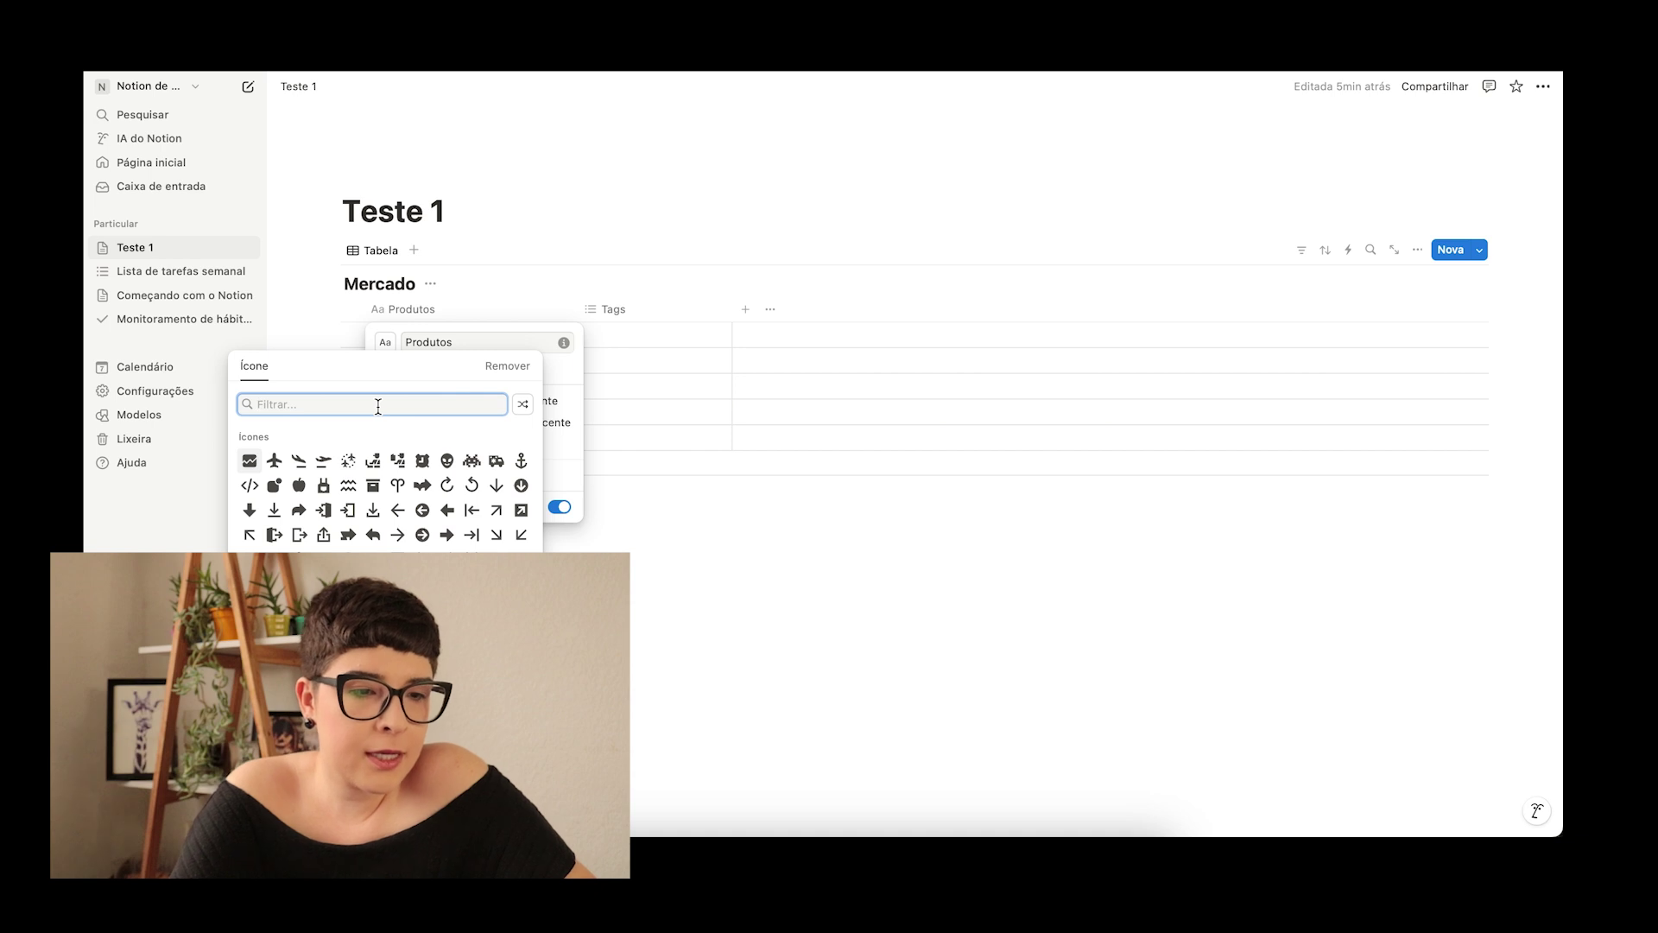
type("list")
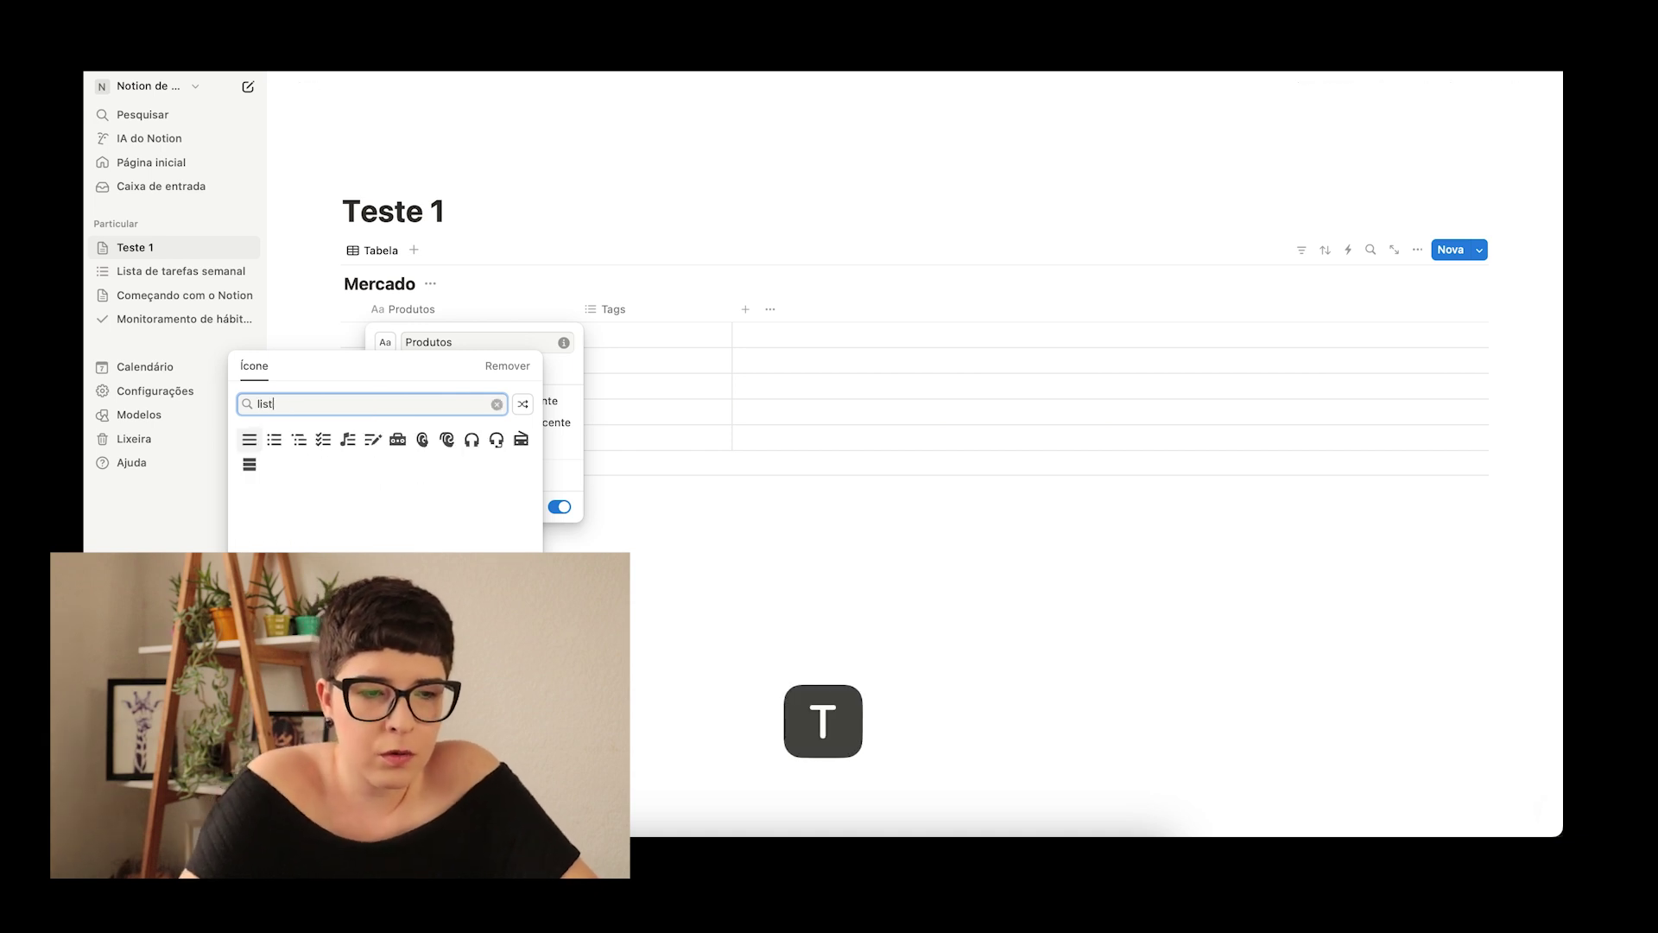
key("BackSpace")
key("BackSpace")
key("BackSpace")
key("BackSpace")
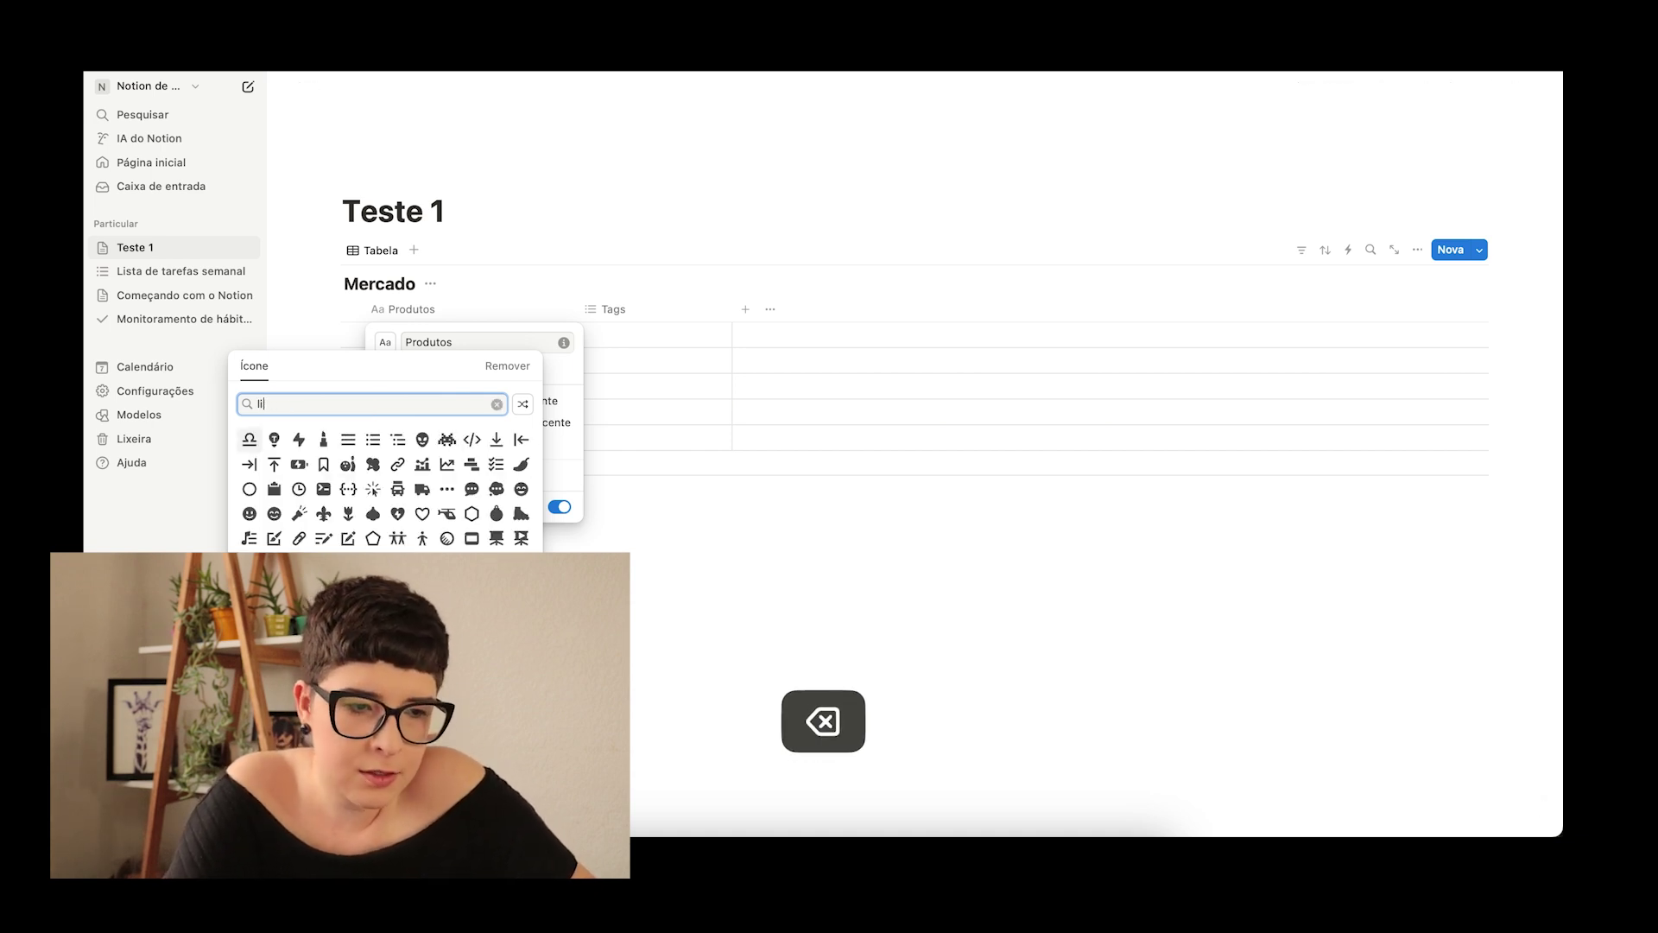
type("merca")
key("BackSpace")
key("BackSpace")
key("BackSpace")
key("BackSpace")
key("BackSpace")
type("list")
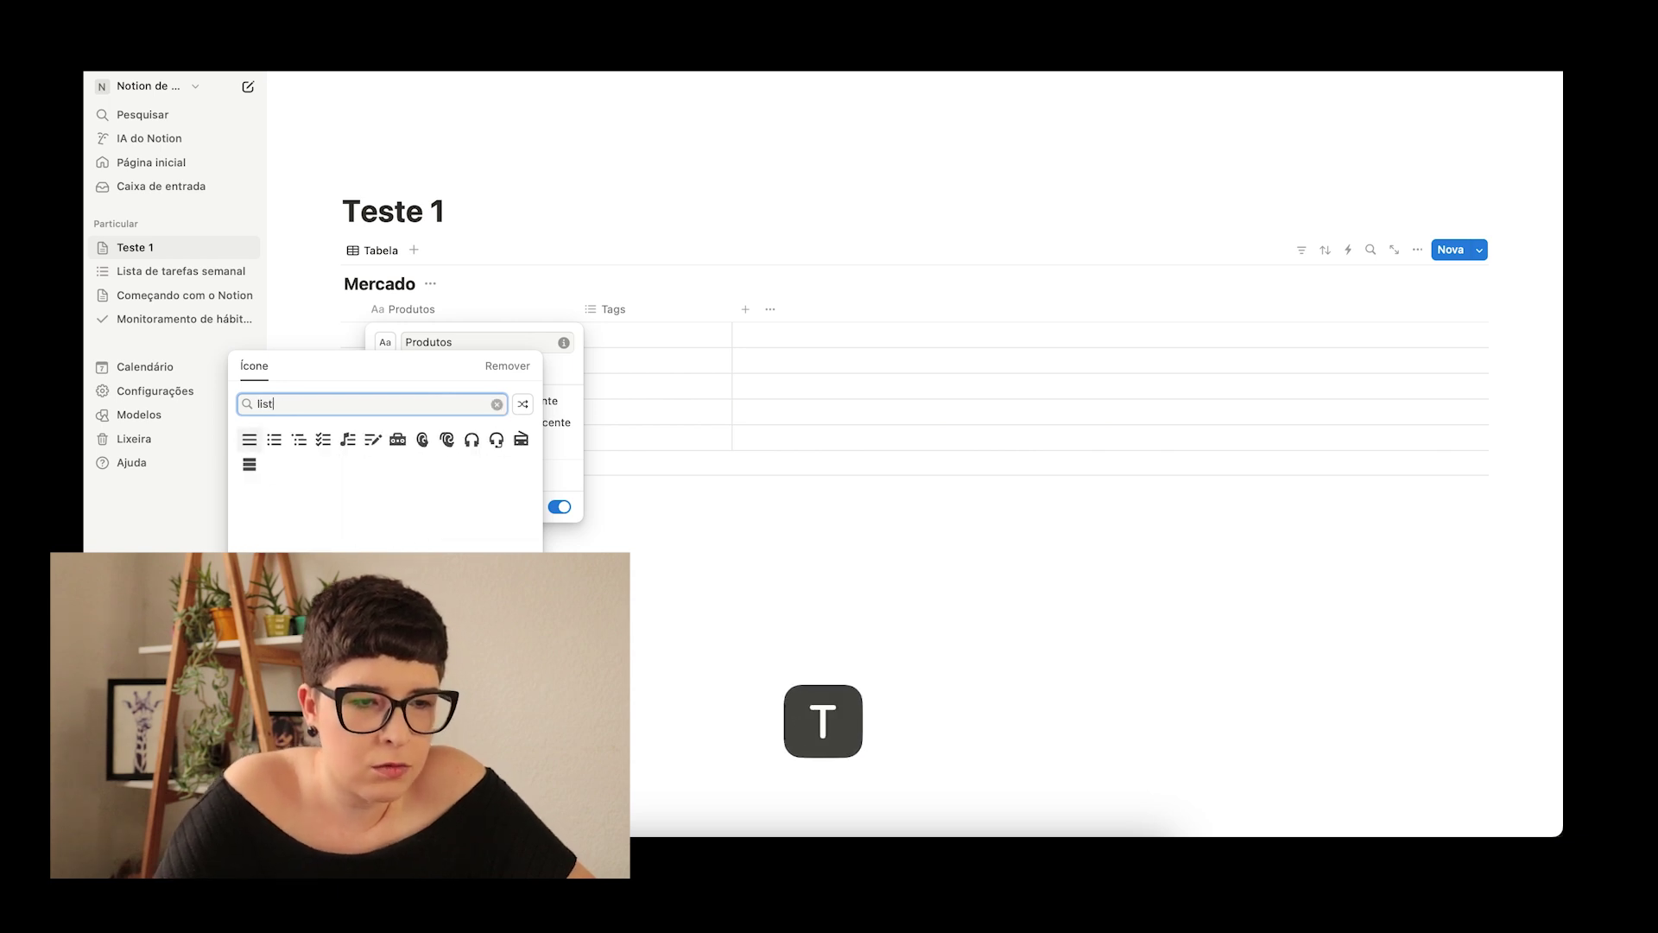
left_click(325, 443)
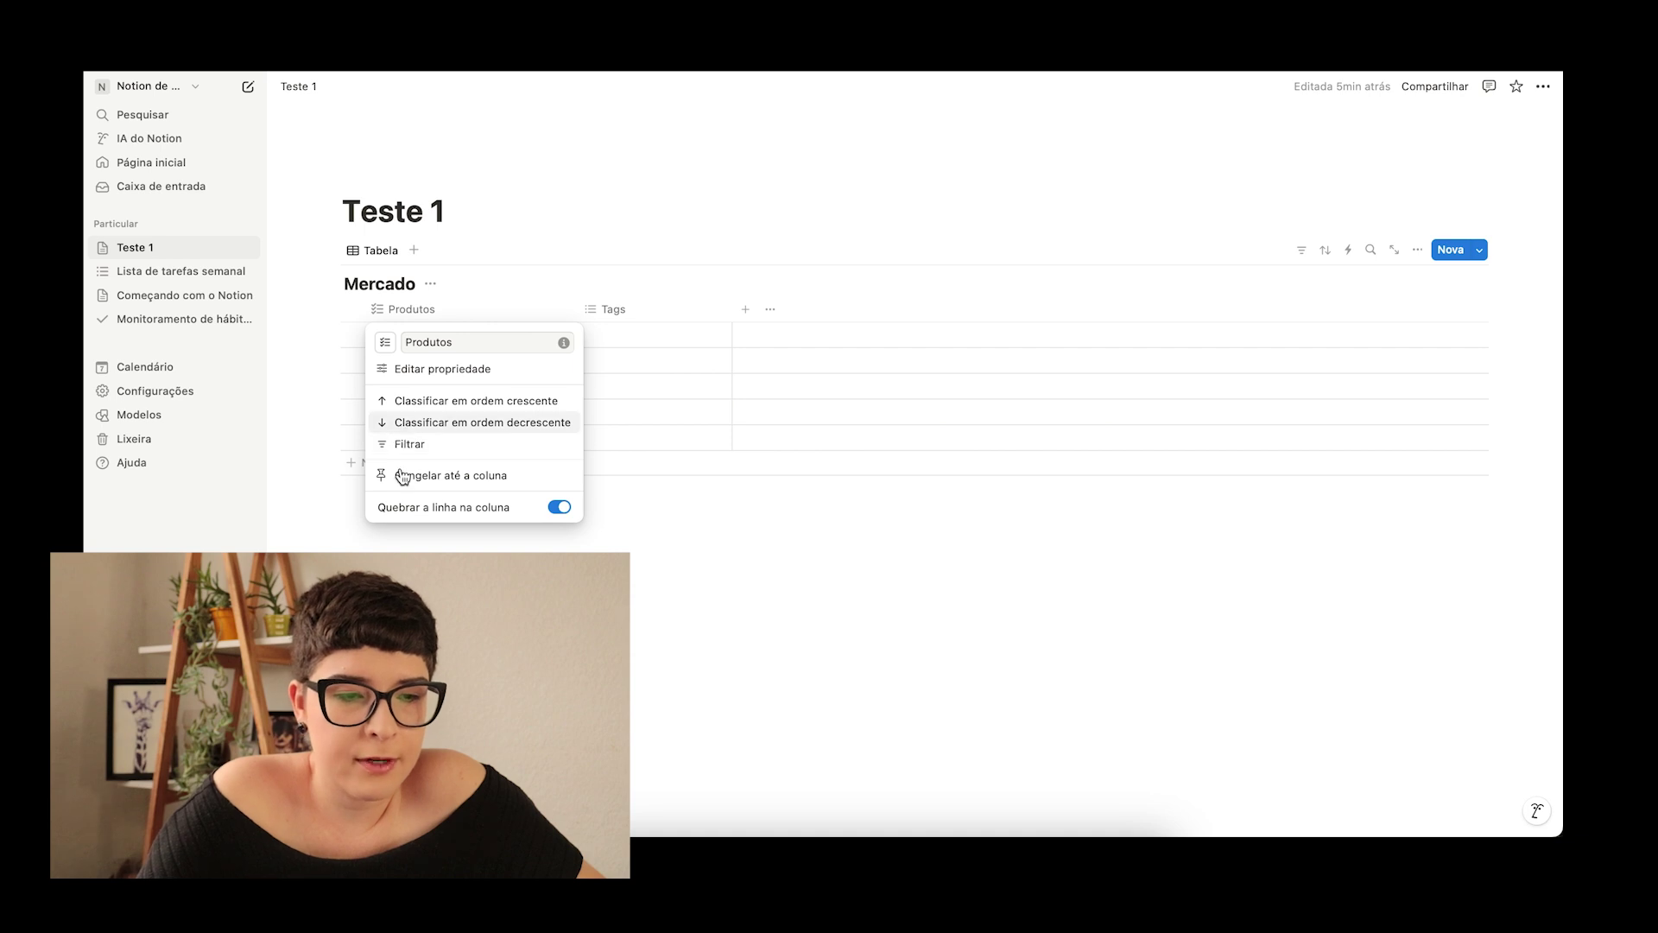
left_click(650, 334)
key("Escape")
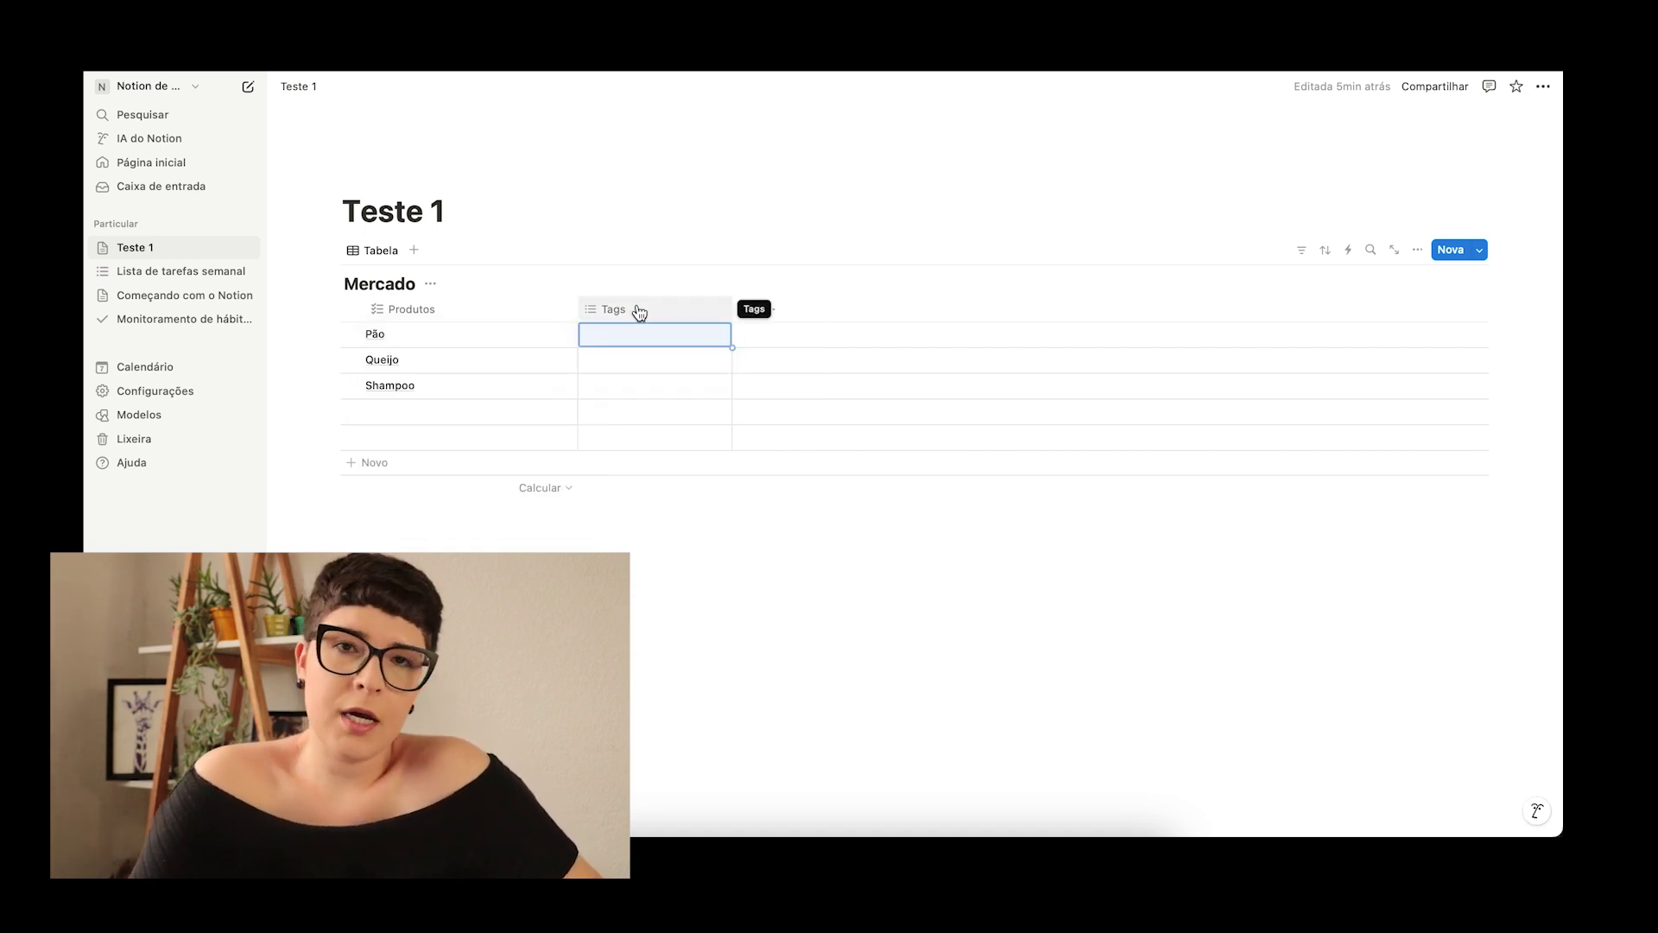
Step: Delete the Tags property from the Mercado database and narrow the Produtos column
left_click(639, 309)
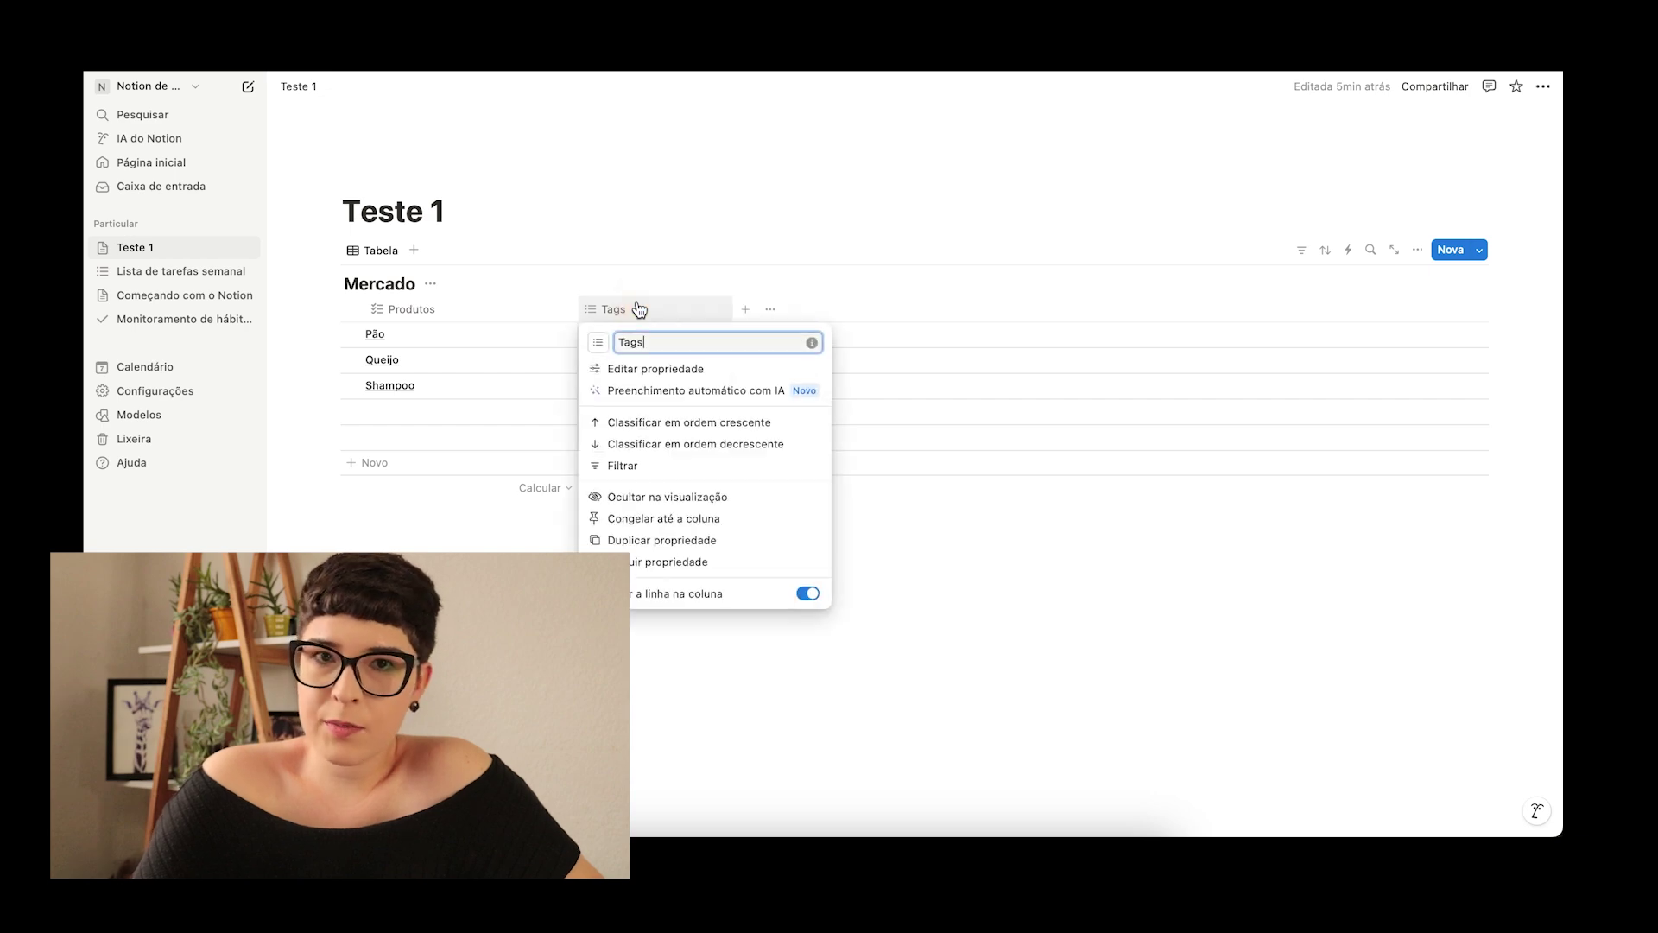
left_click(663, 570)
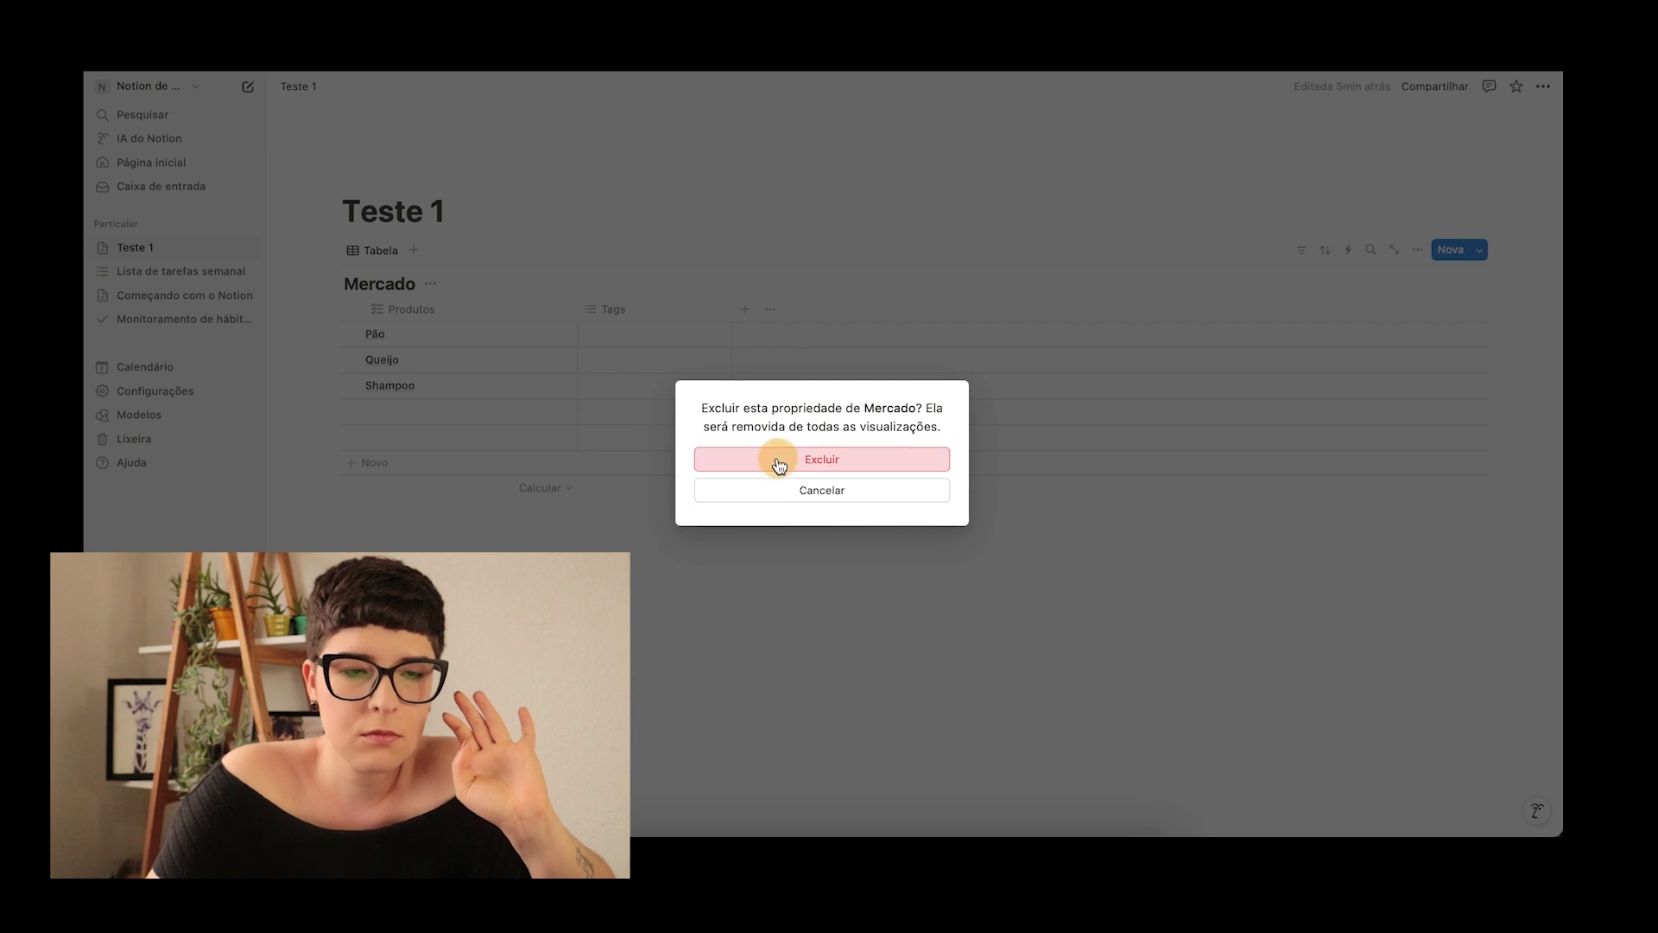
left_click(776, 458)
left_click_drag(578, 314, 465, 316)
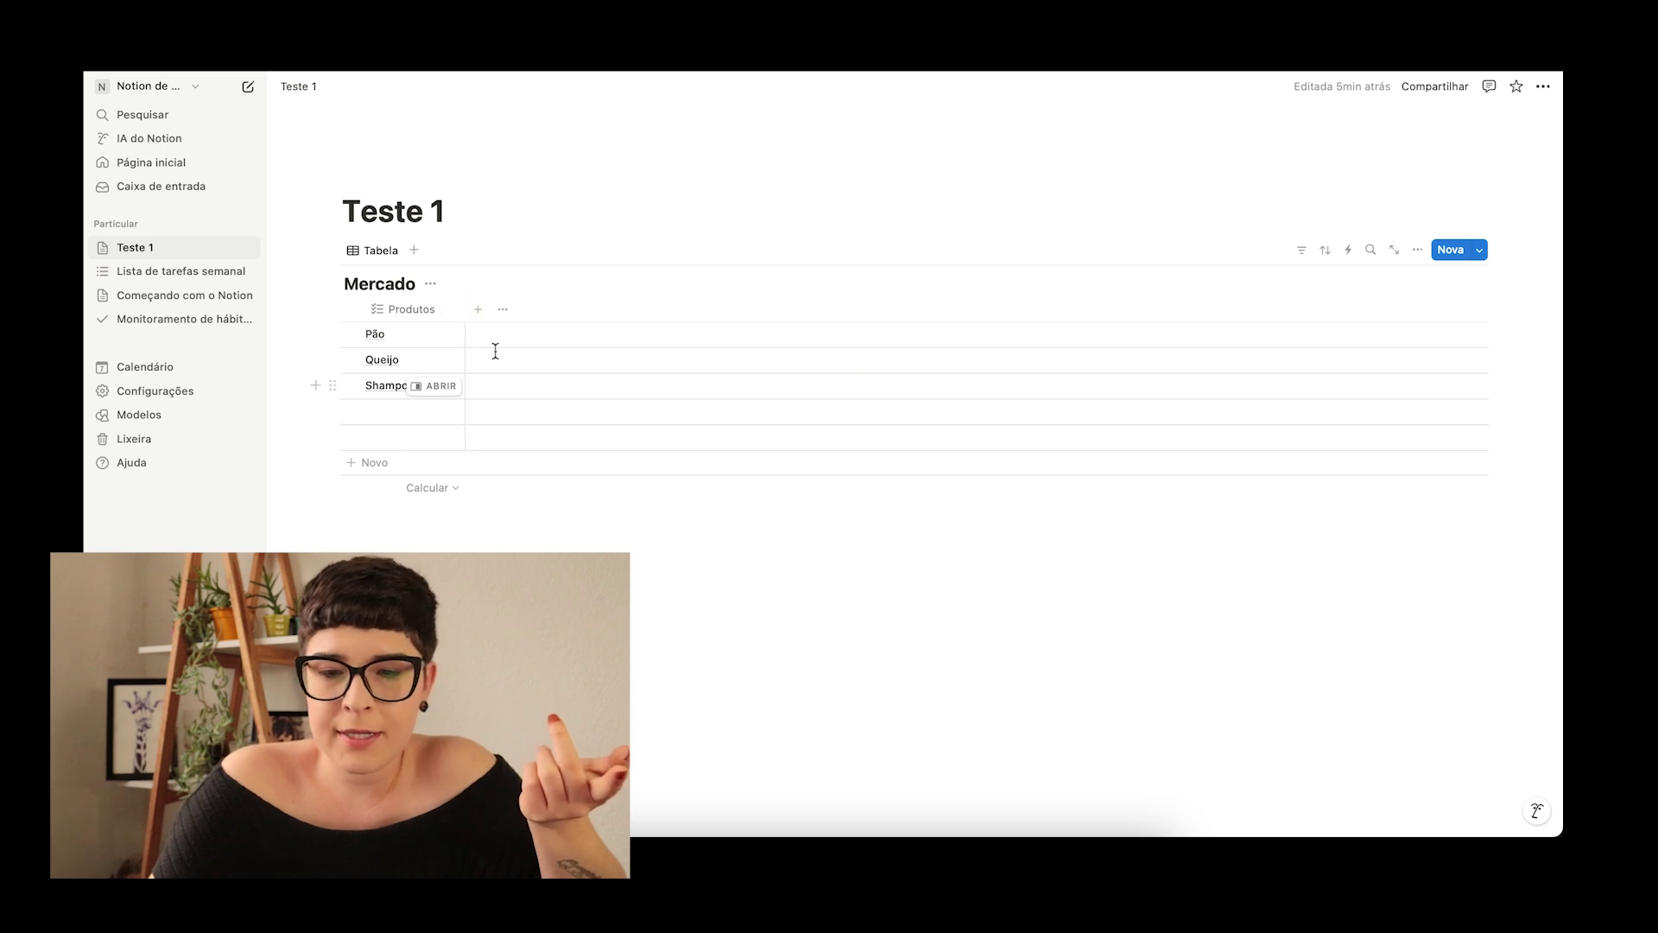
Step: Add a new property of type Status to the Mercado database, keeping the name Status
left_click(478, 309)
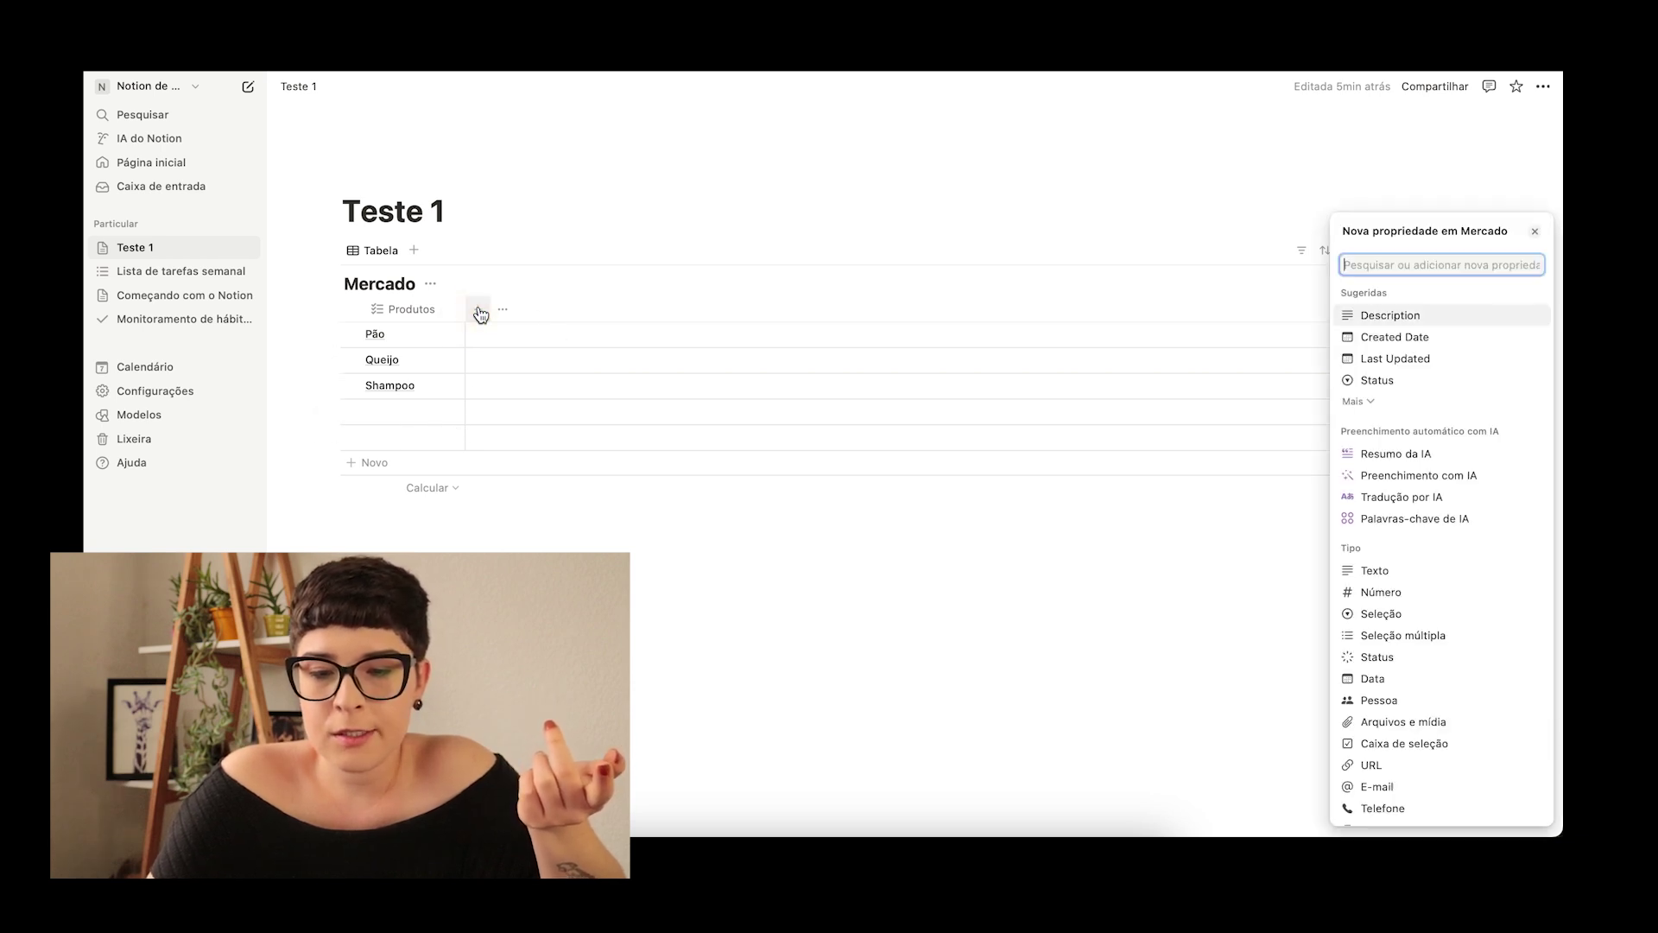
scroll(1392, 531, "down", 4)
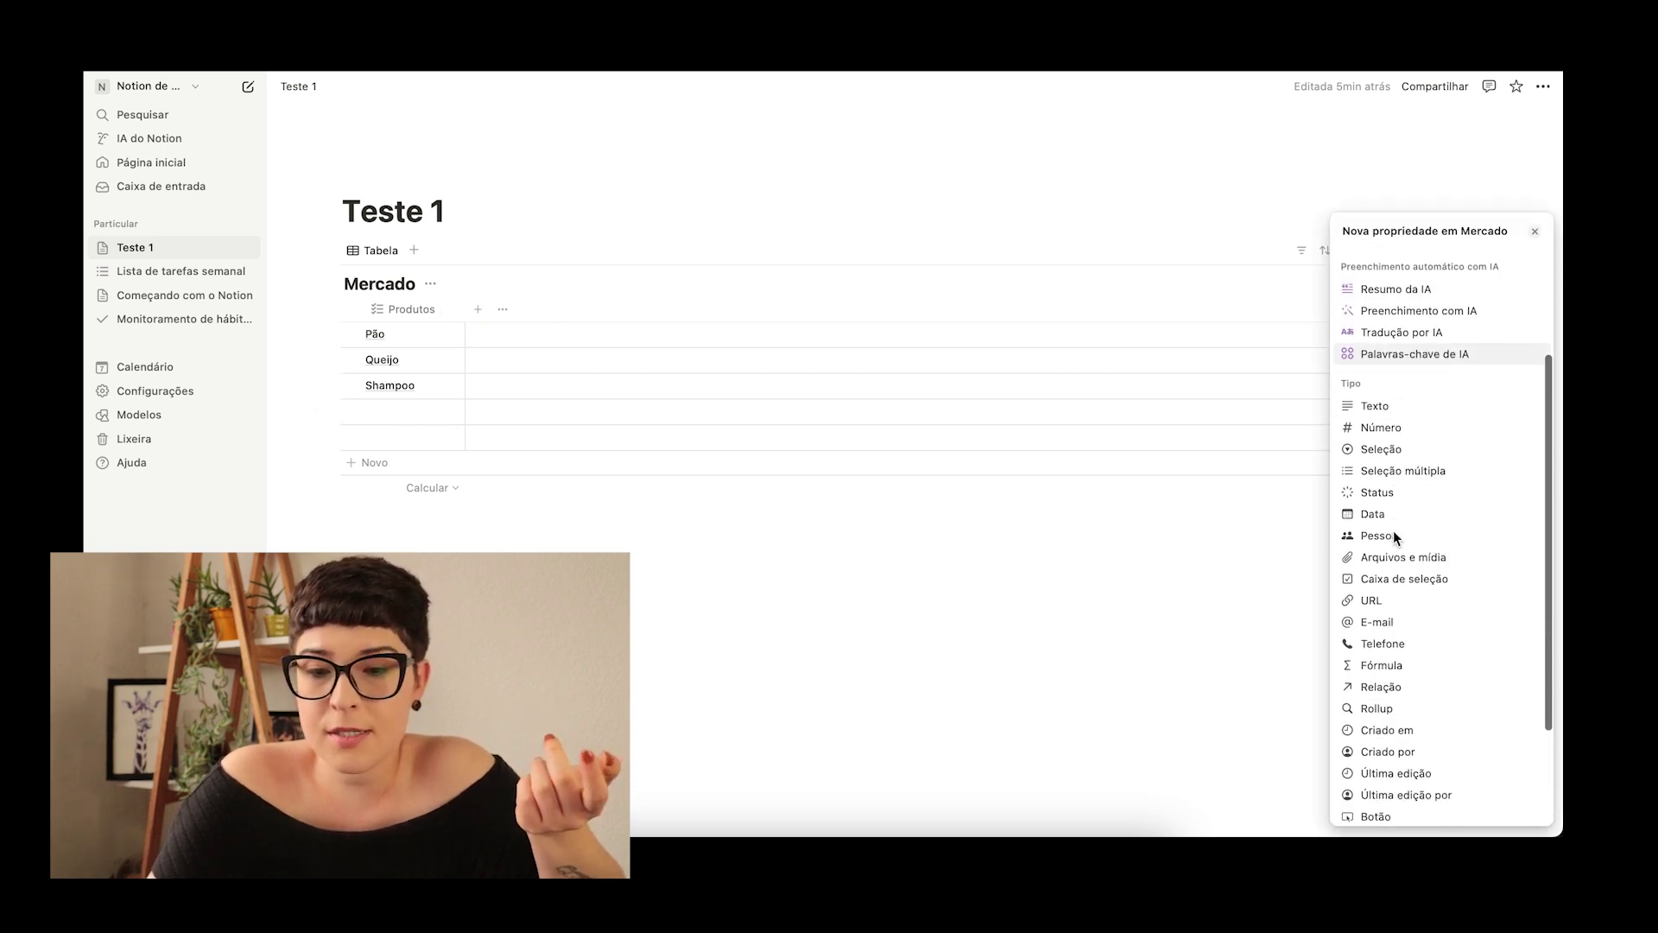
scroll(1392, 530, "down", 1)
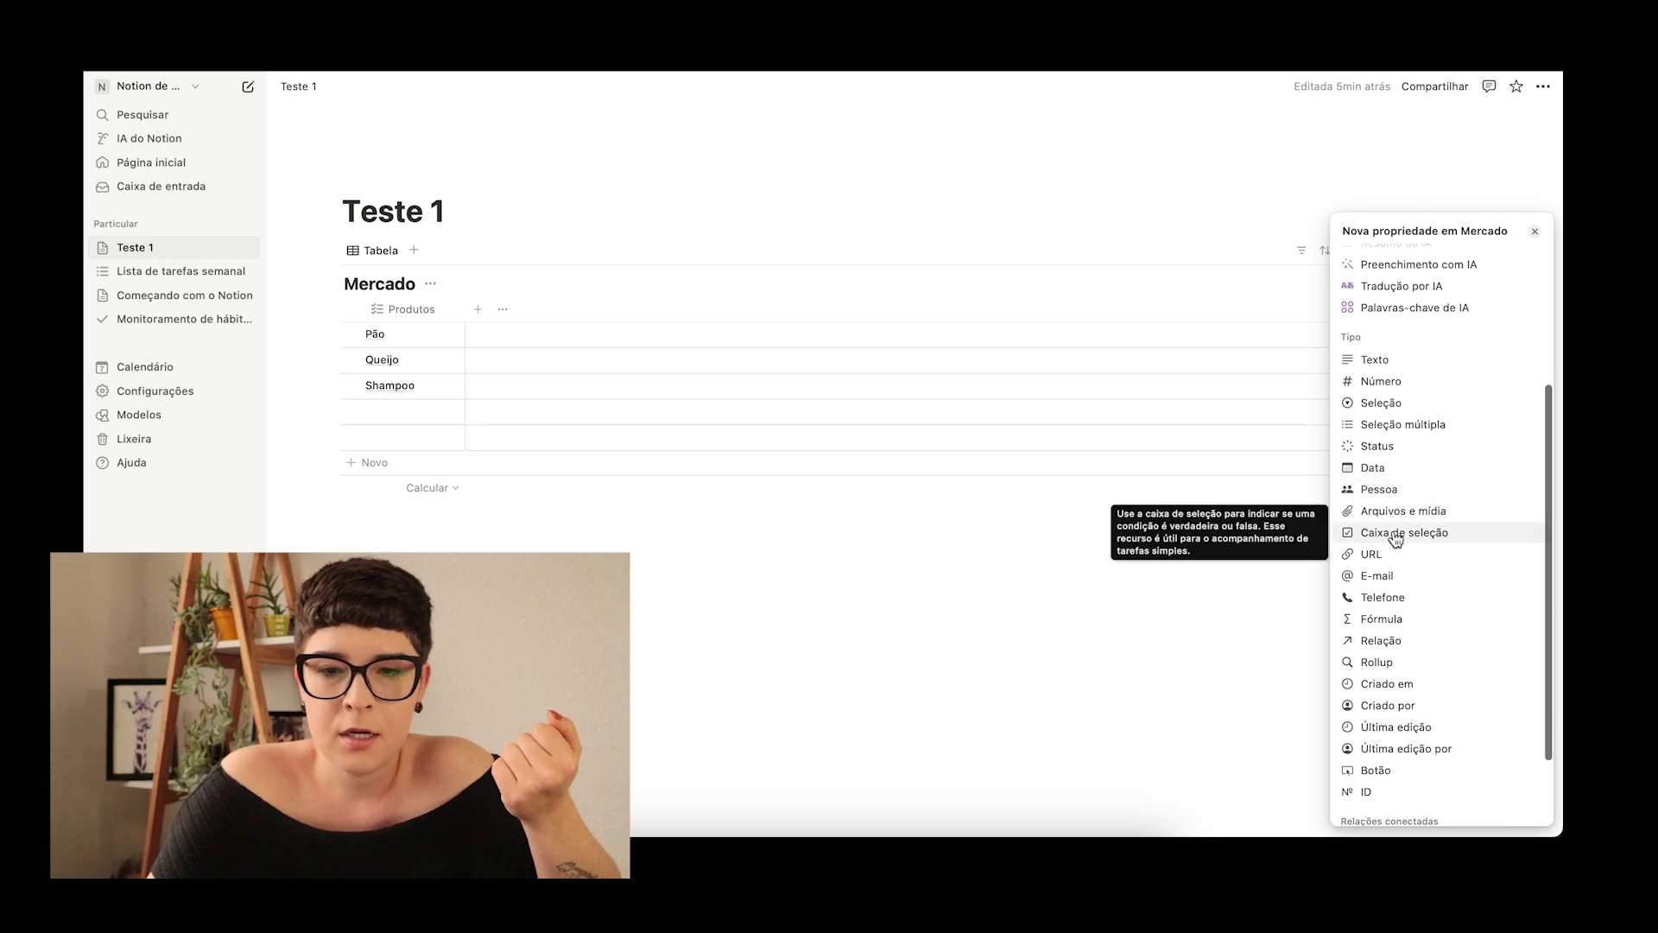
left_click(1376, 445)
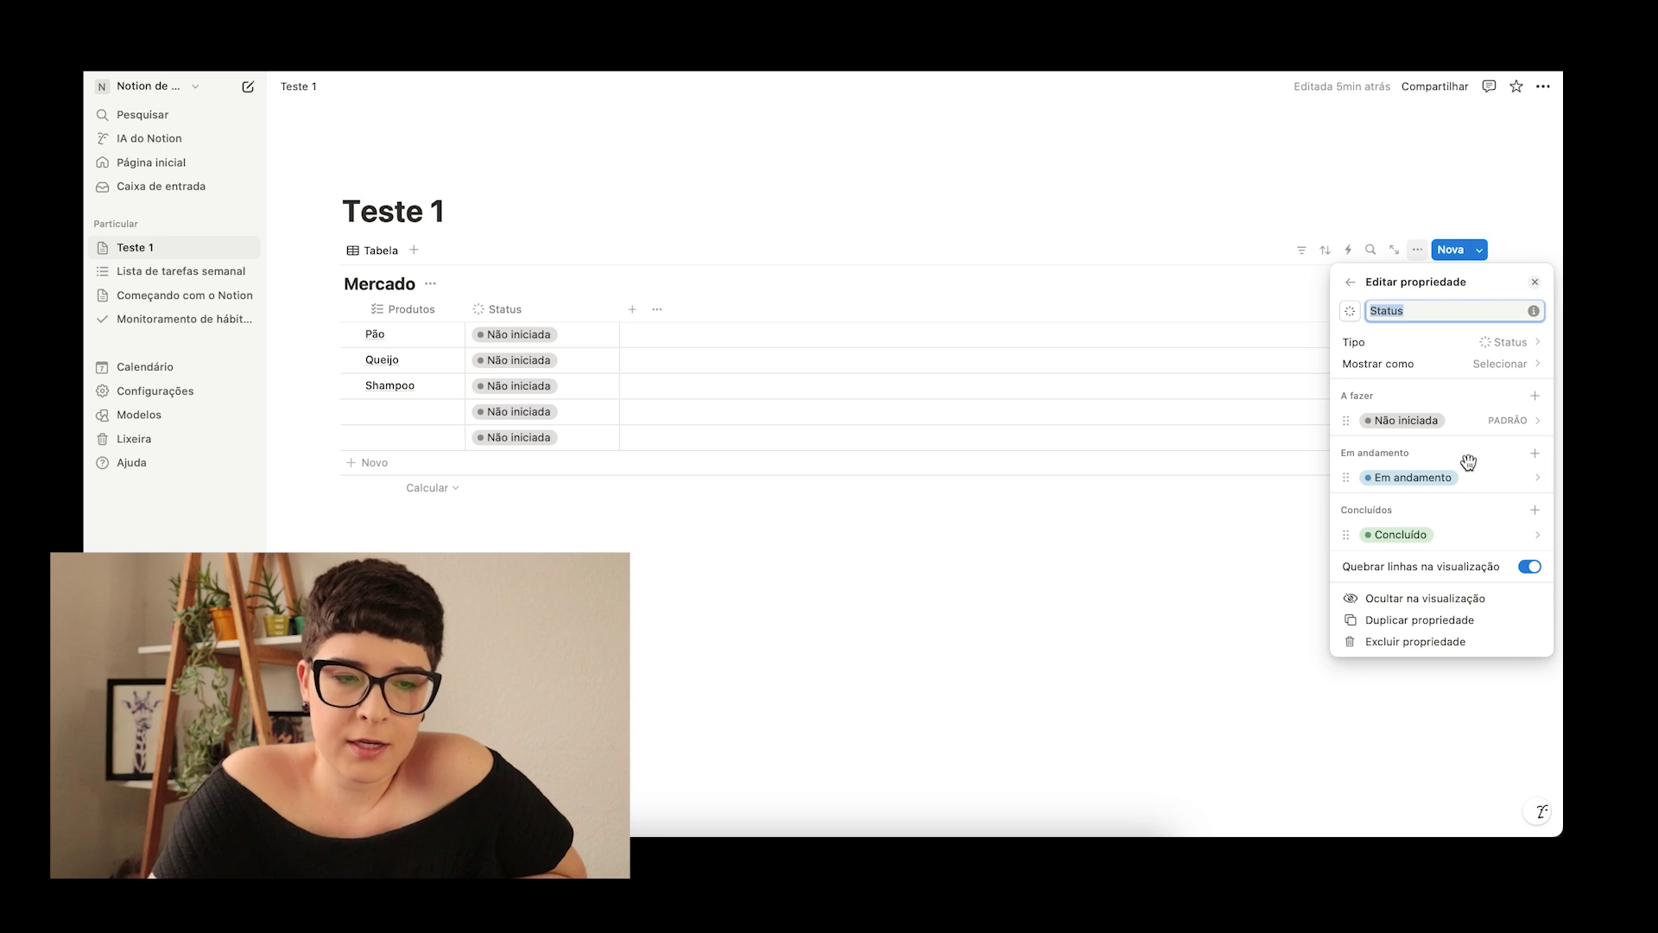
left_click(603, 278)
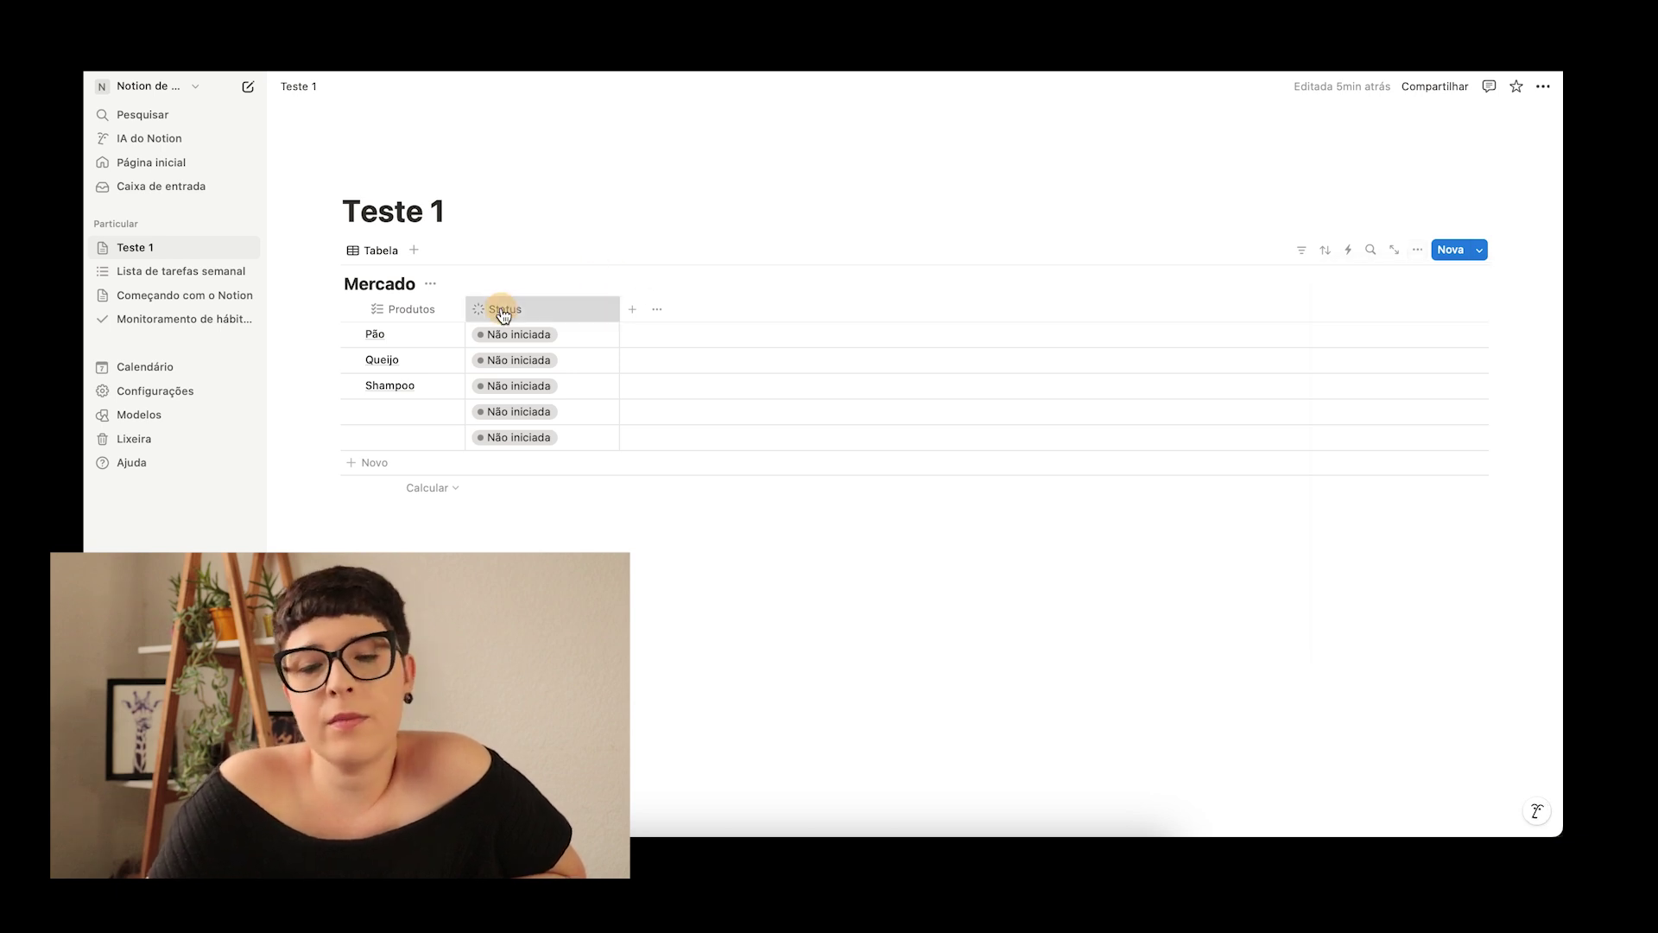
Step: Rename the Status property's Não iniciada option in the A fazer group to Acabou
left_click(501, 308)
left_click(526, 372)
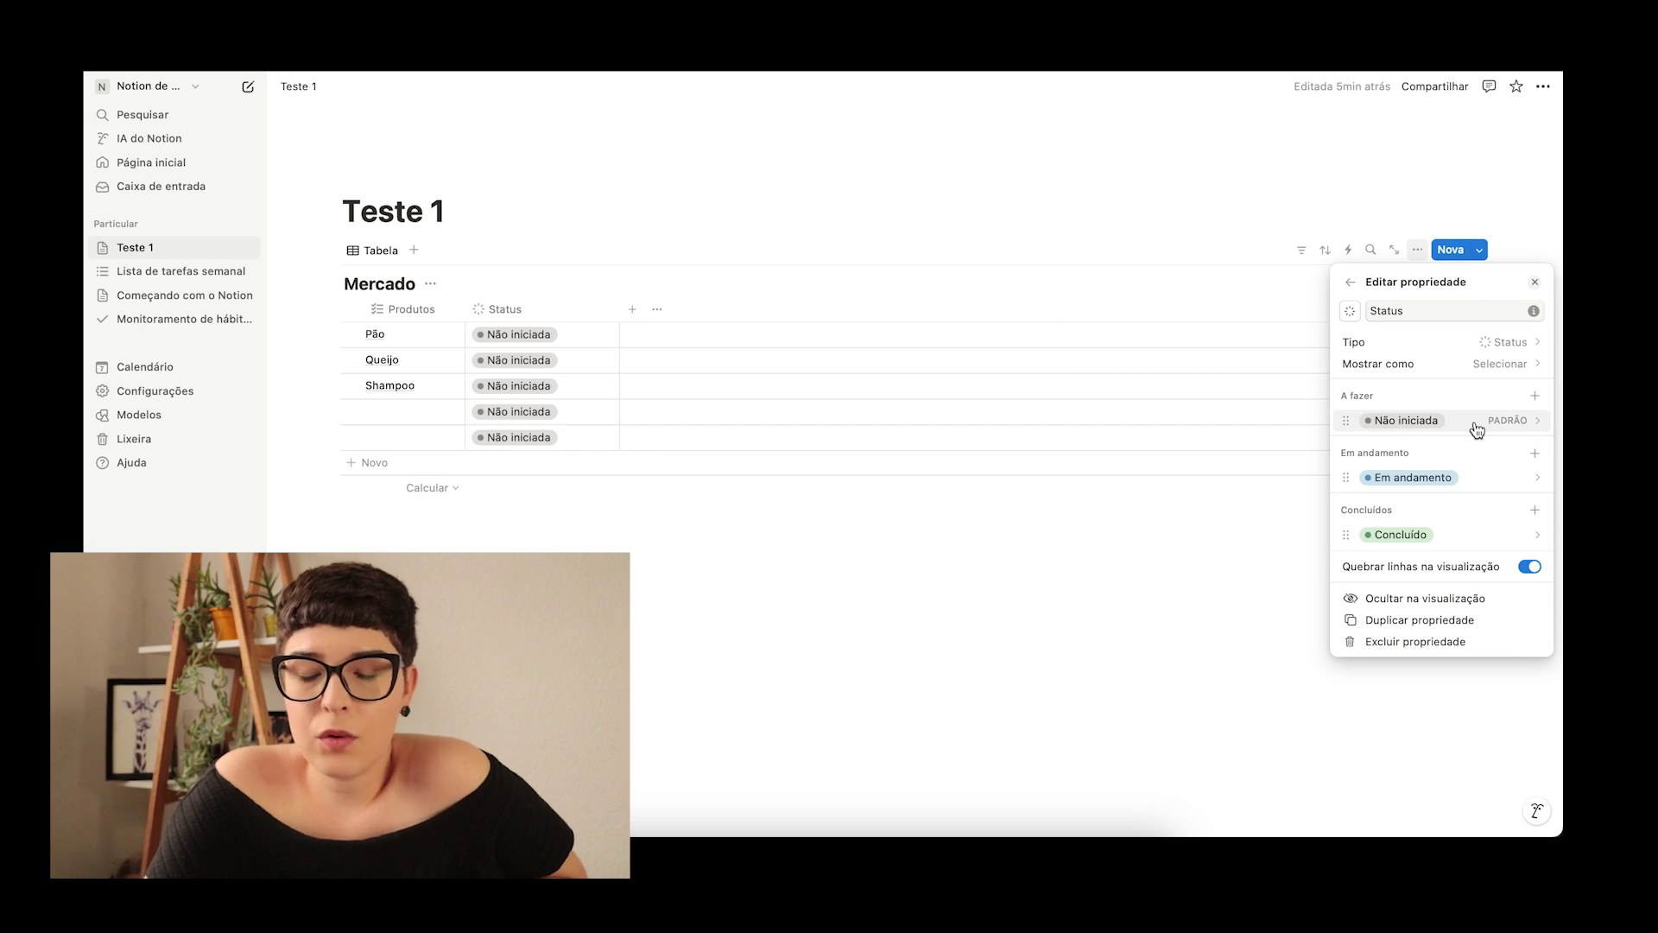
left_click(1432, 310)
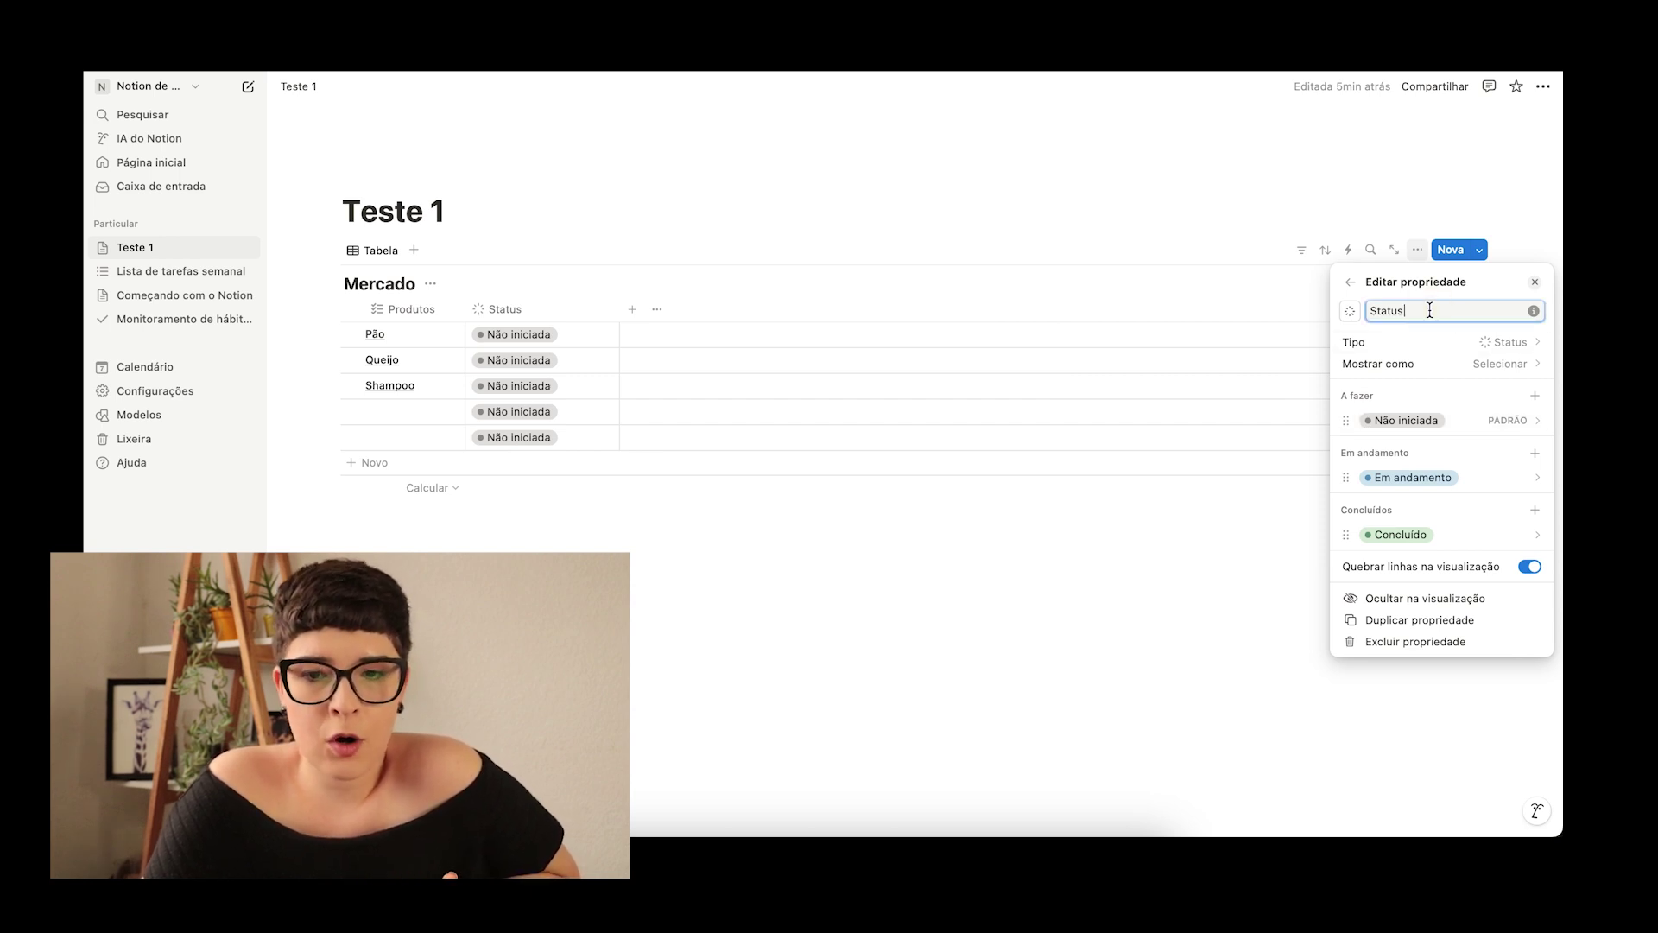
left_click_drag(1431, 310, 1369, 311)
left_click(1399, 312)
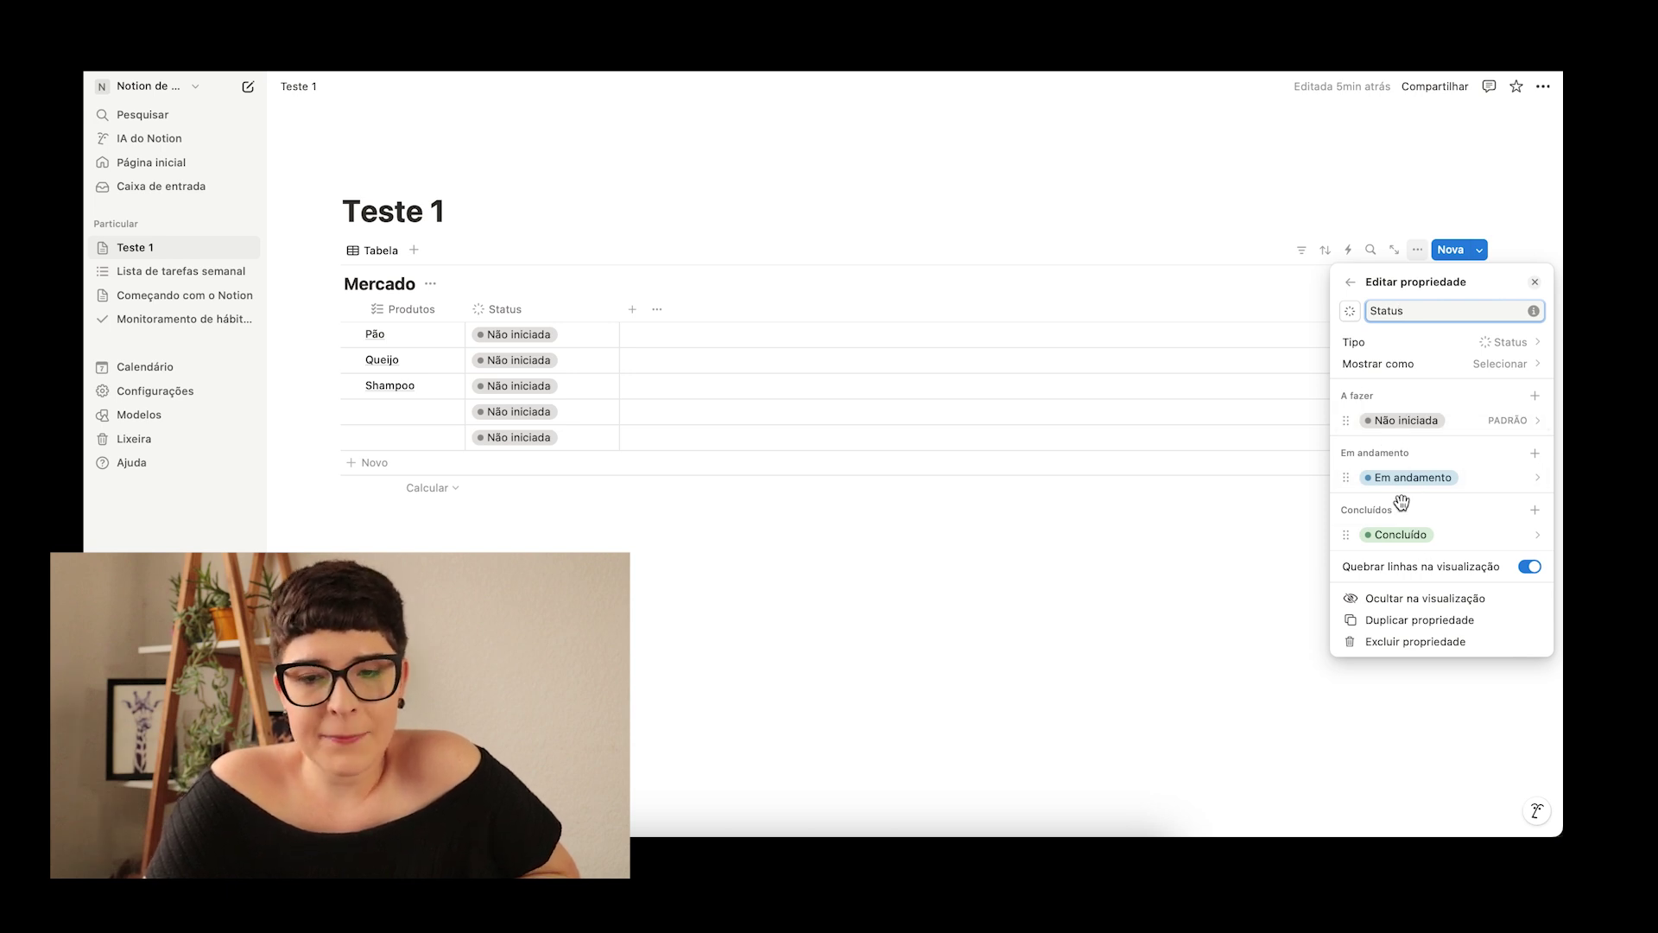
left_click(1403, 422)
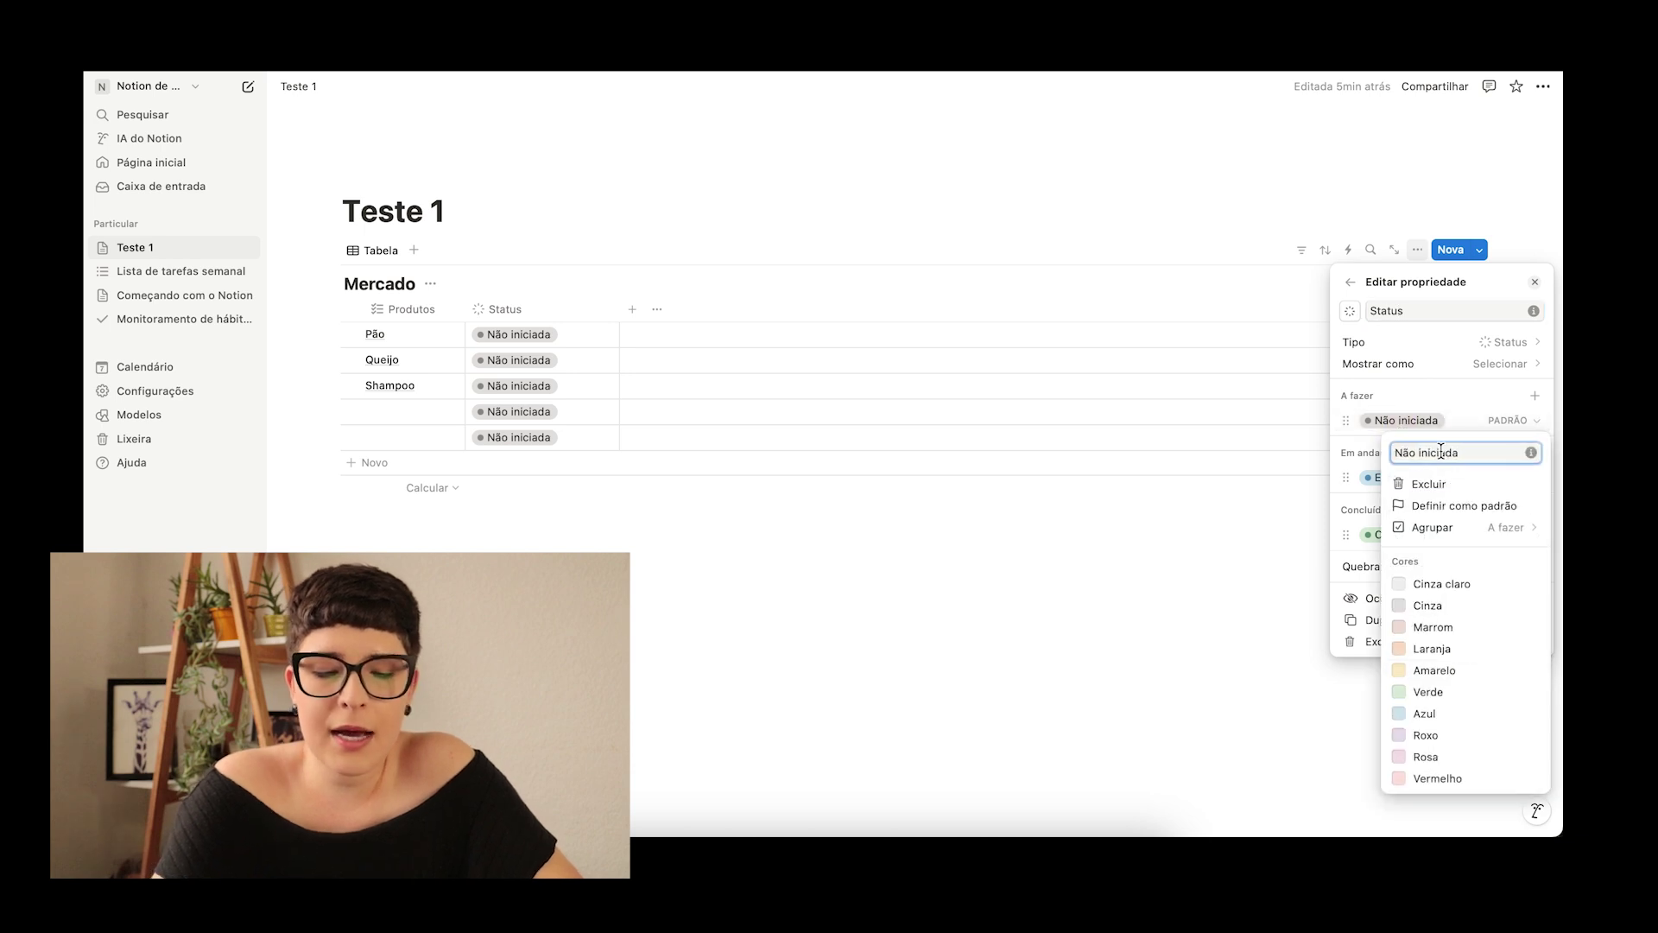
key("super+a")
type("Acbou")
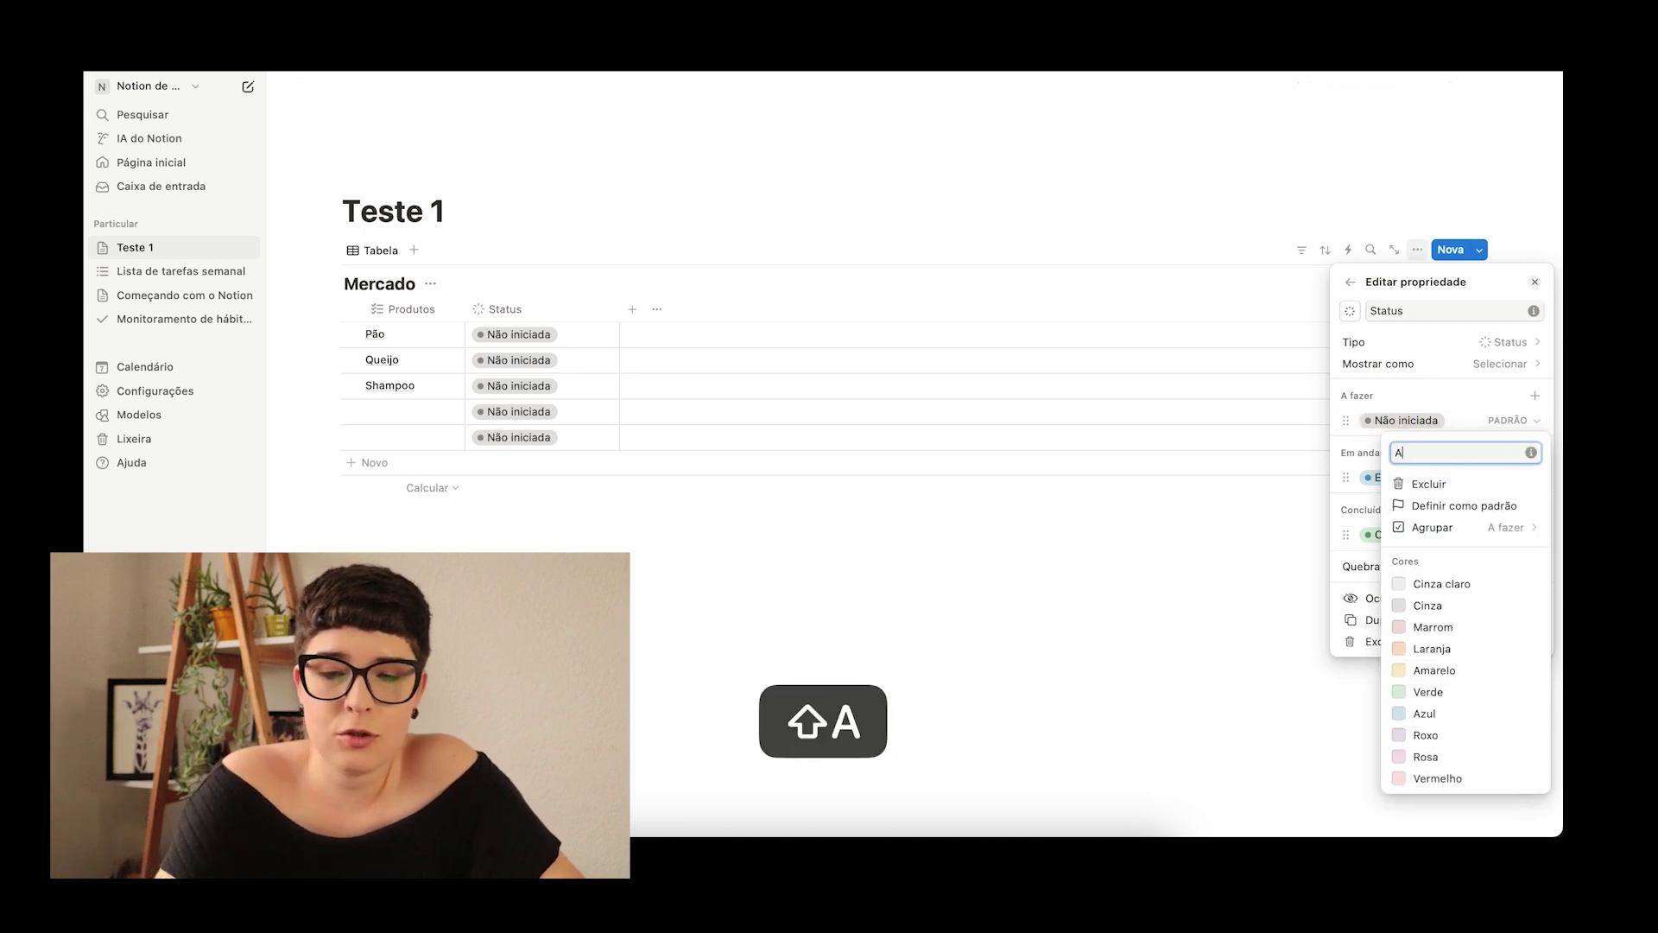
key("BackSpace")
key("BackSpace")
key("BackSpace")
type("abou")
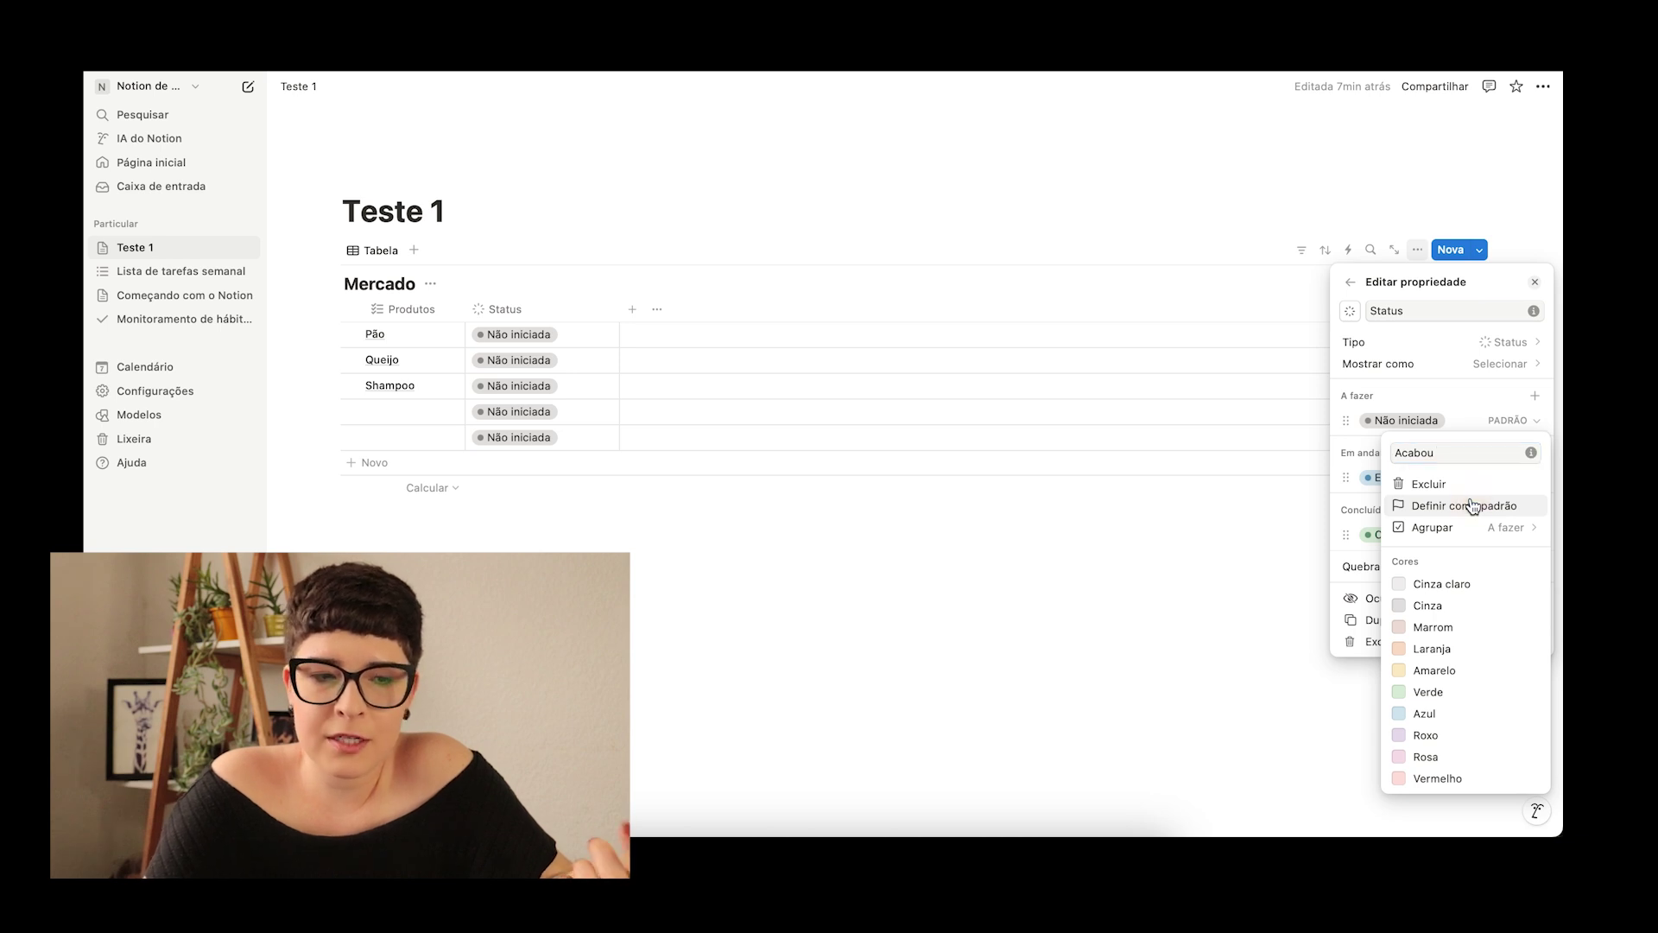
left_click(953, 480)
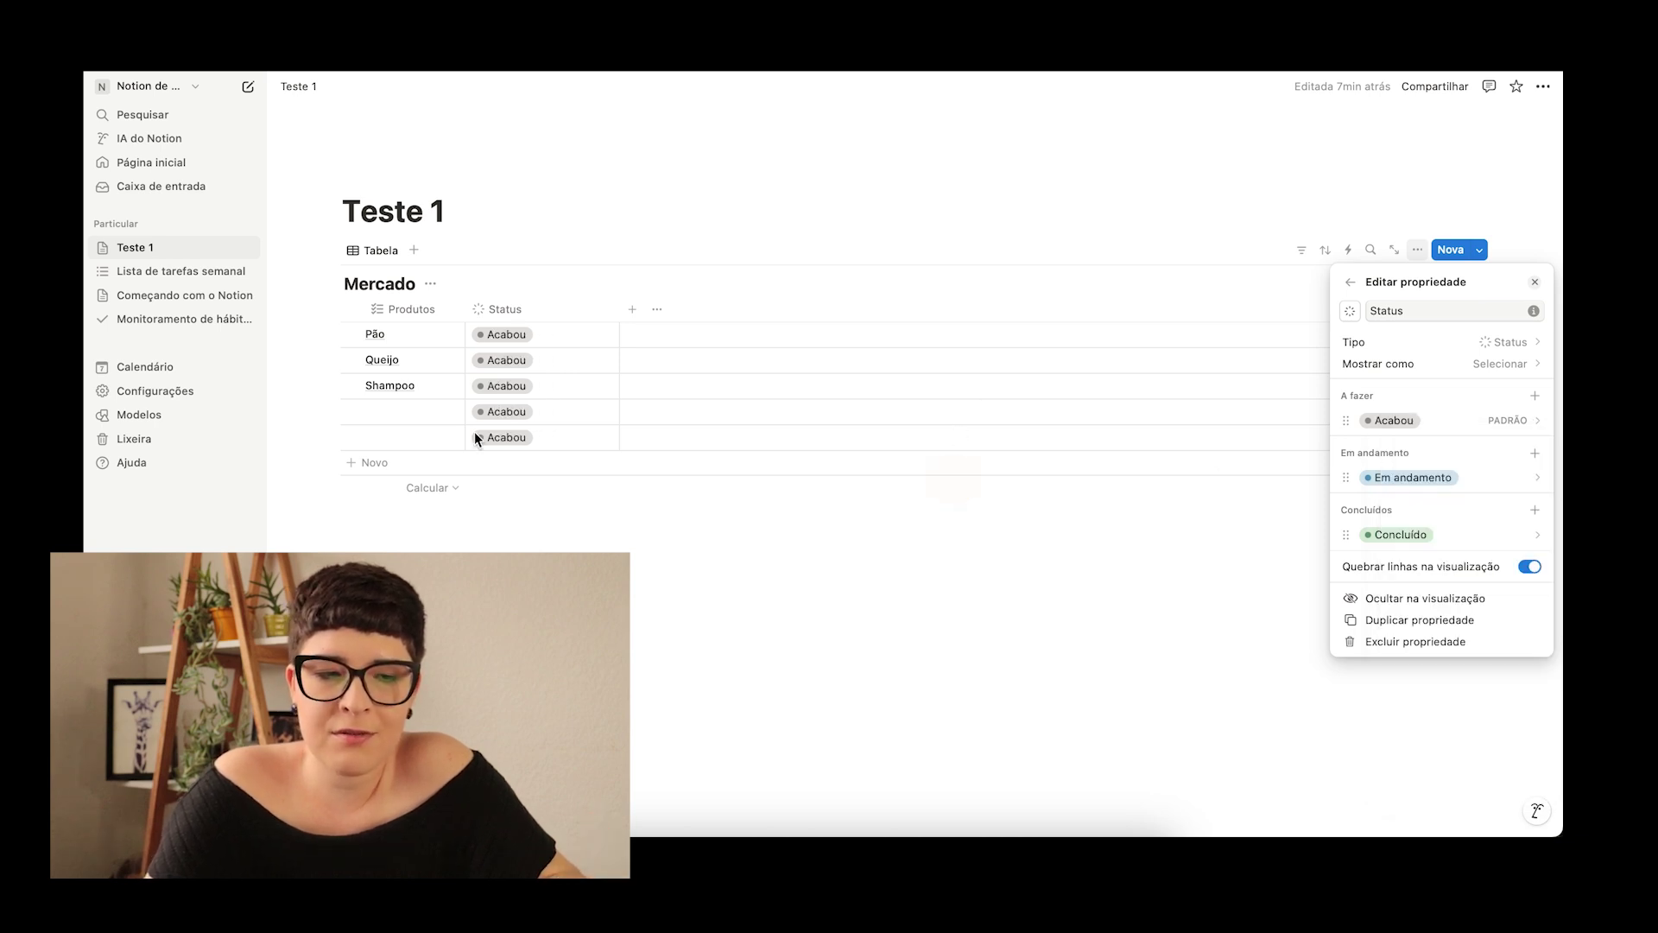
Step: Add another empty row at the end of the Mercado table
left_click(438, 472)
left_click(414, 464)
key("Escape")
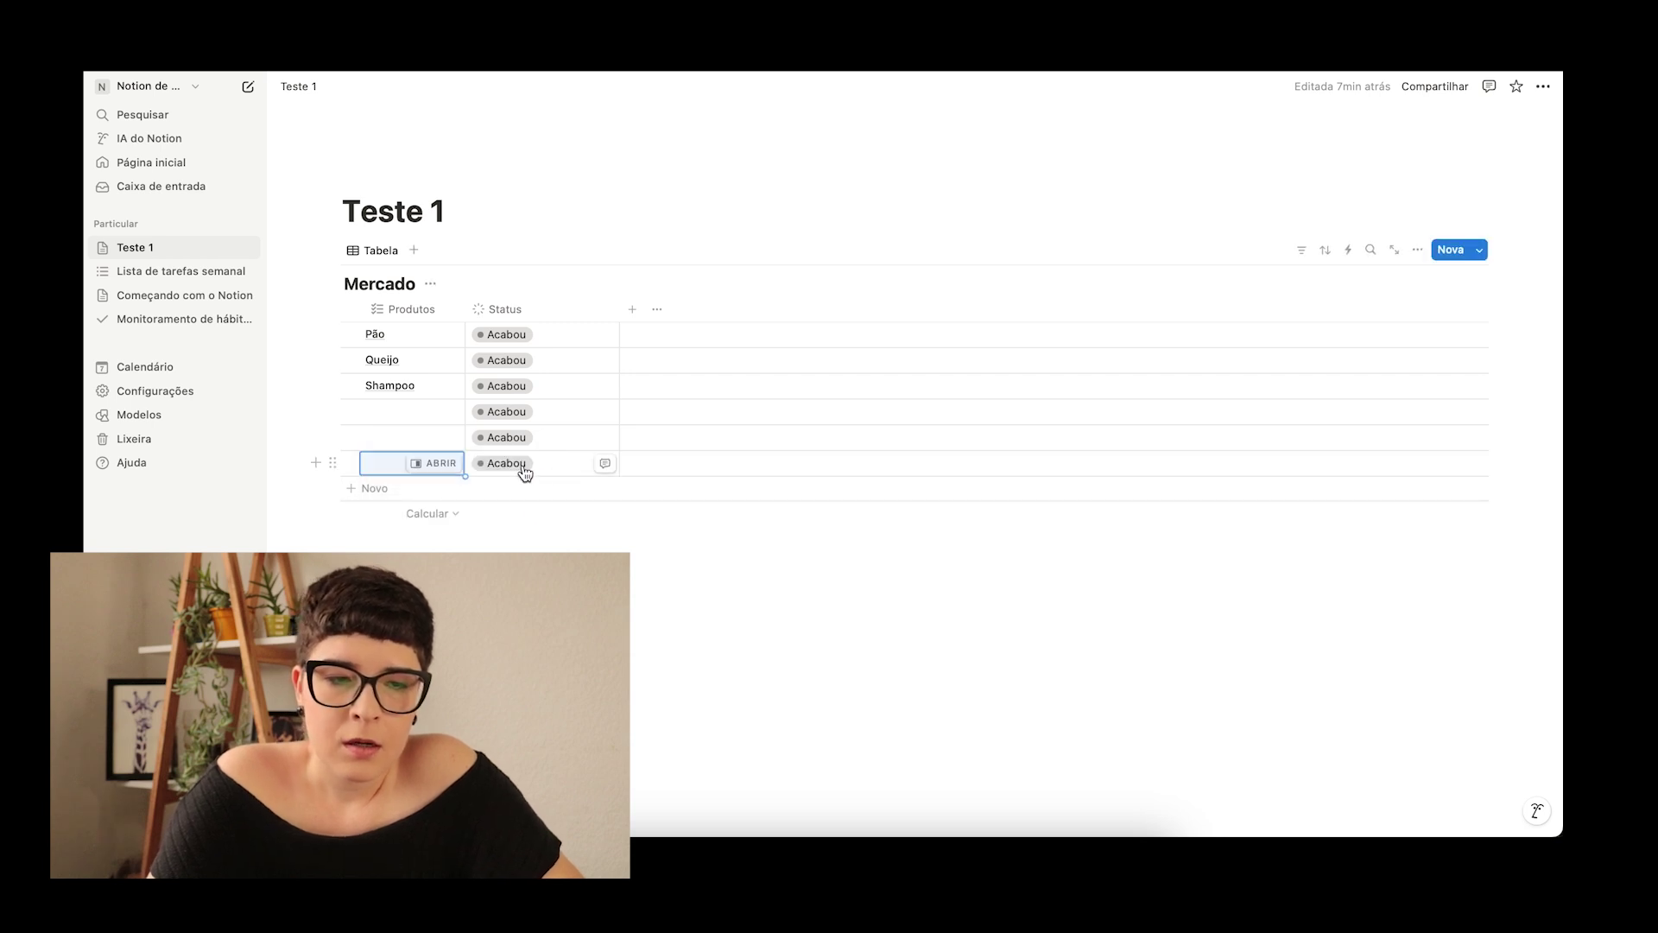
Step: Rename the Status property's Em andamento option to Comprar and set its colour to Amarelo
left_click(531, 313)
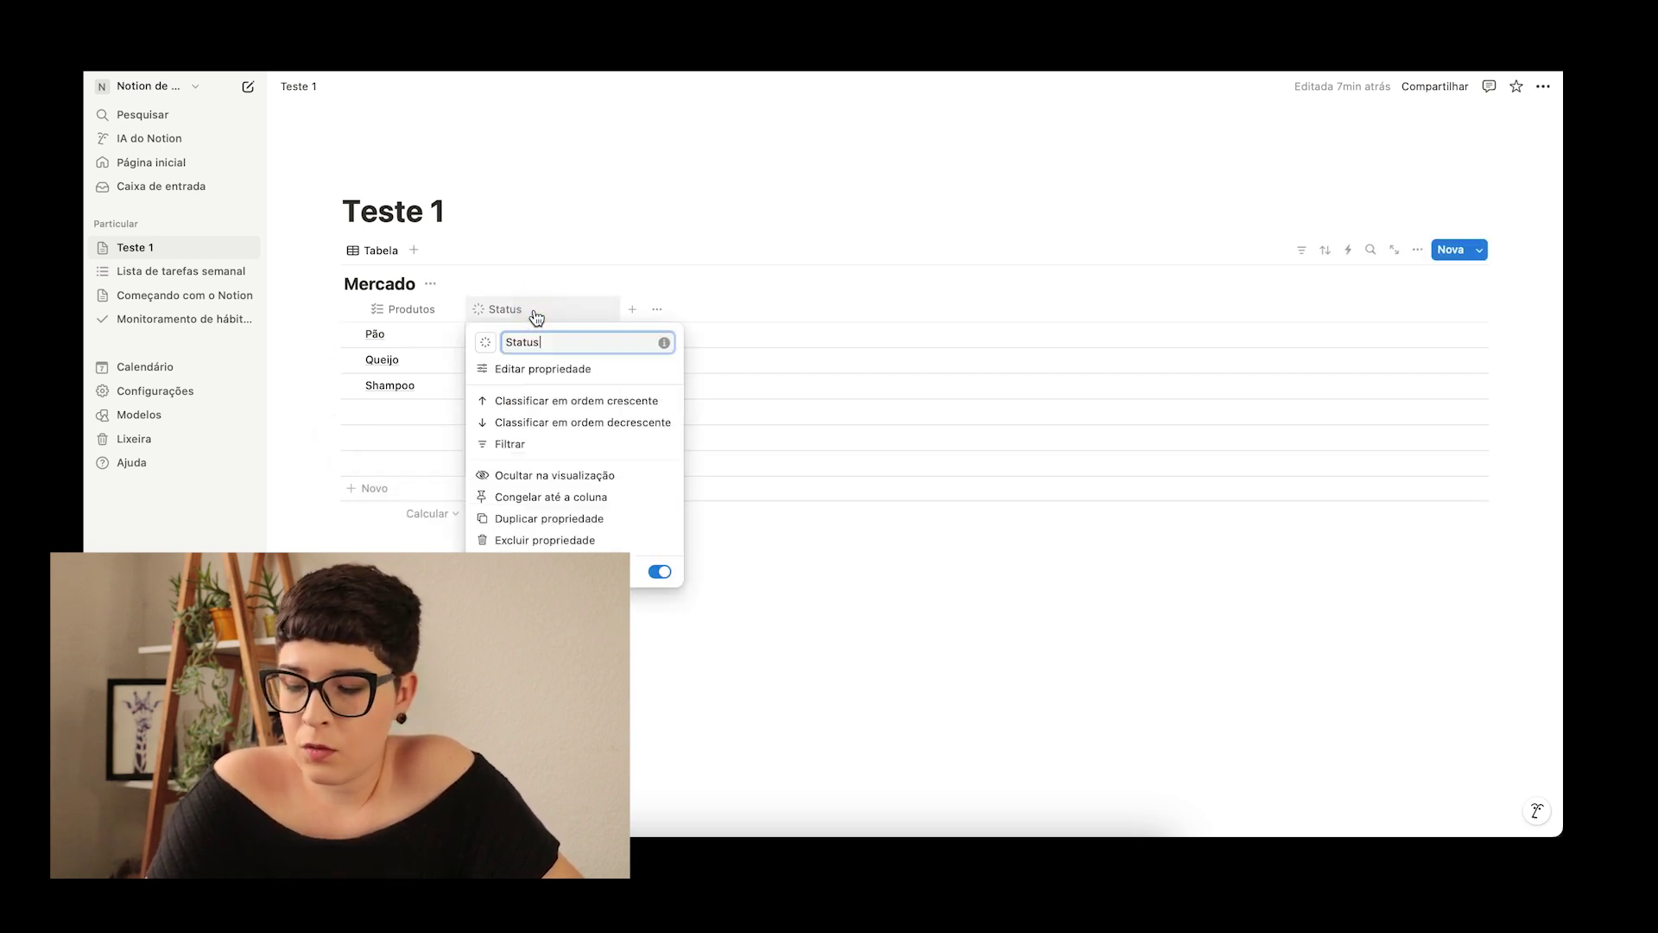
left_click(542, 371)
left_click(1379, 479)
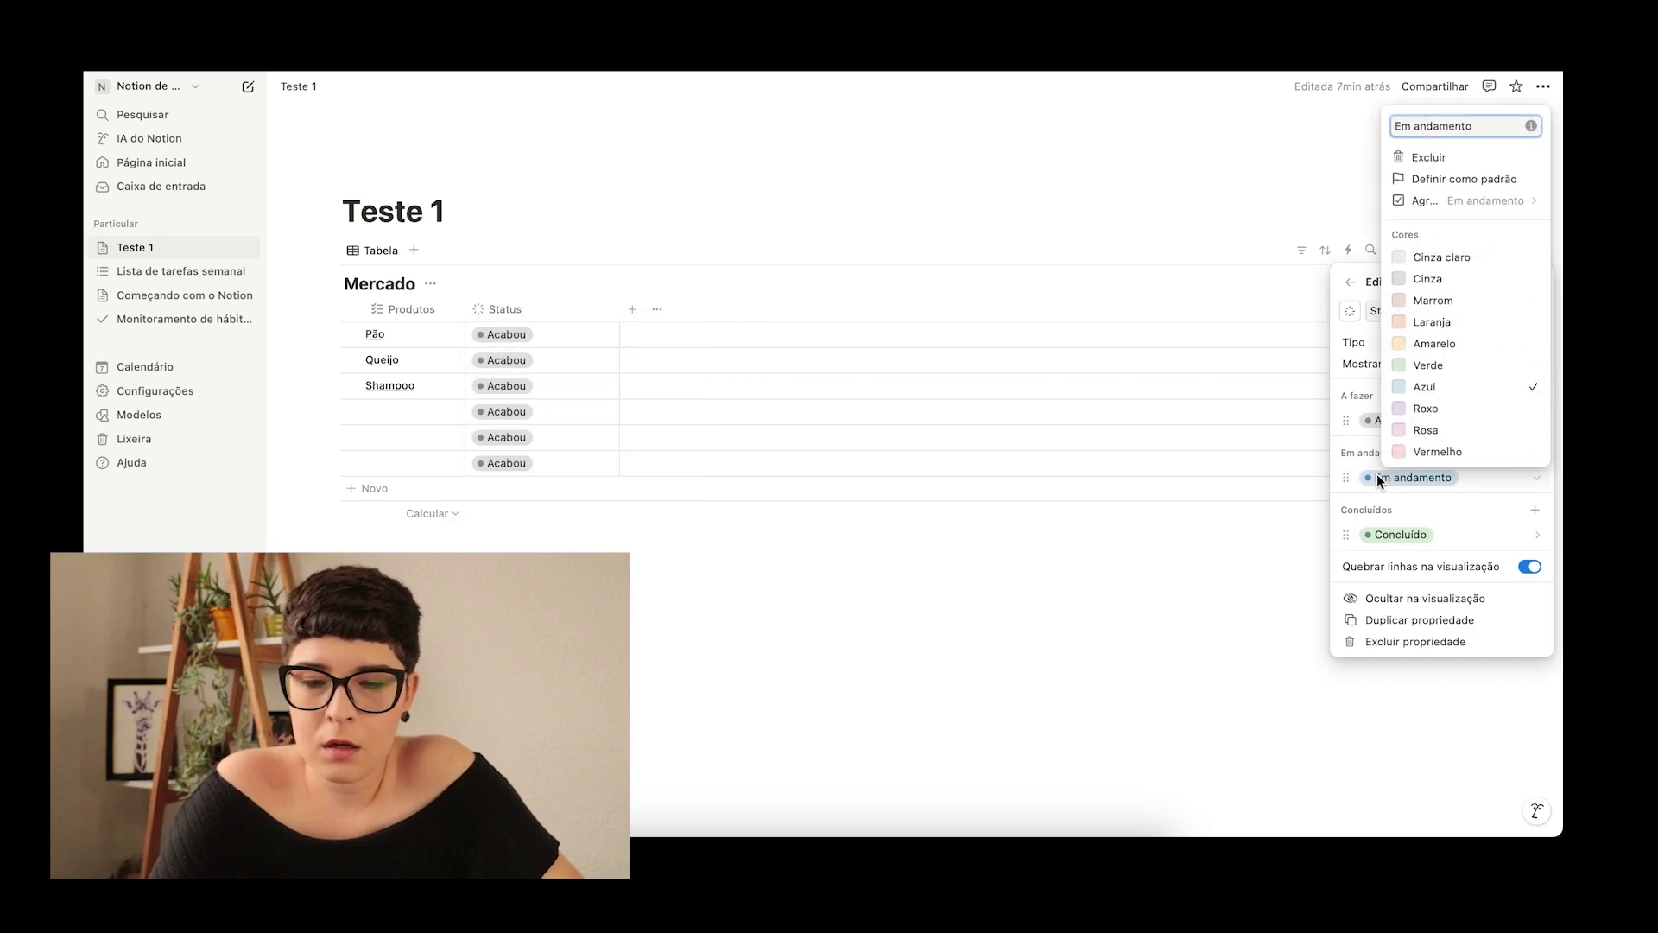
key("super+a")
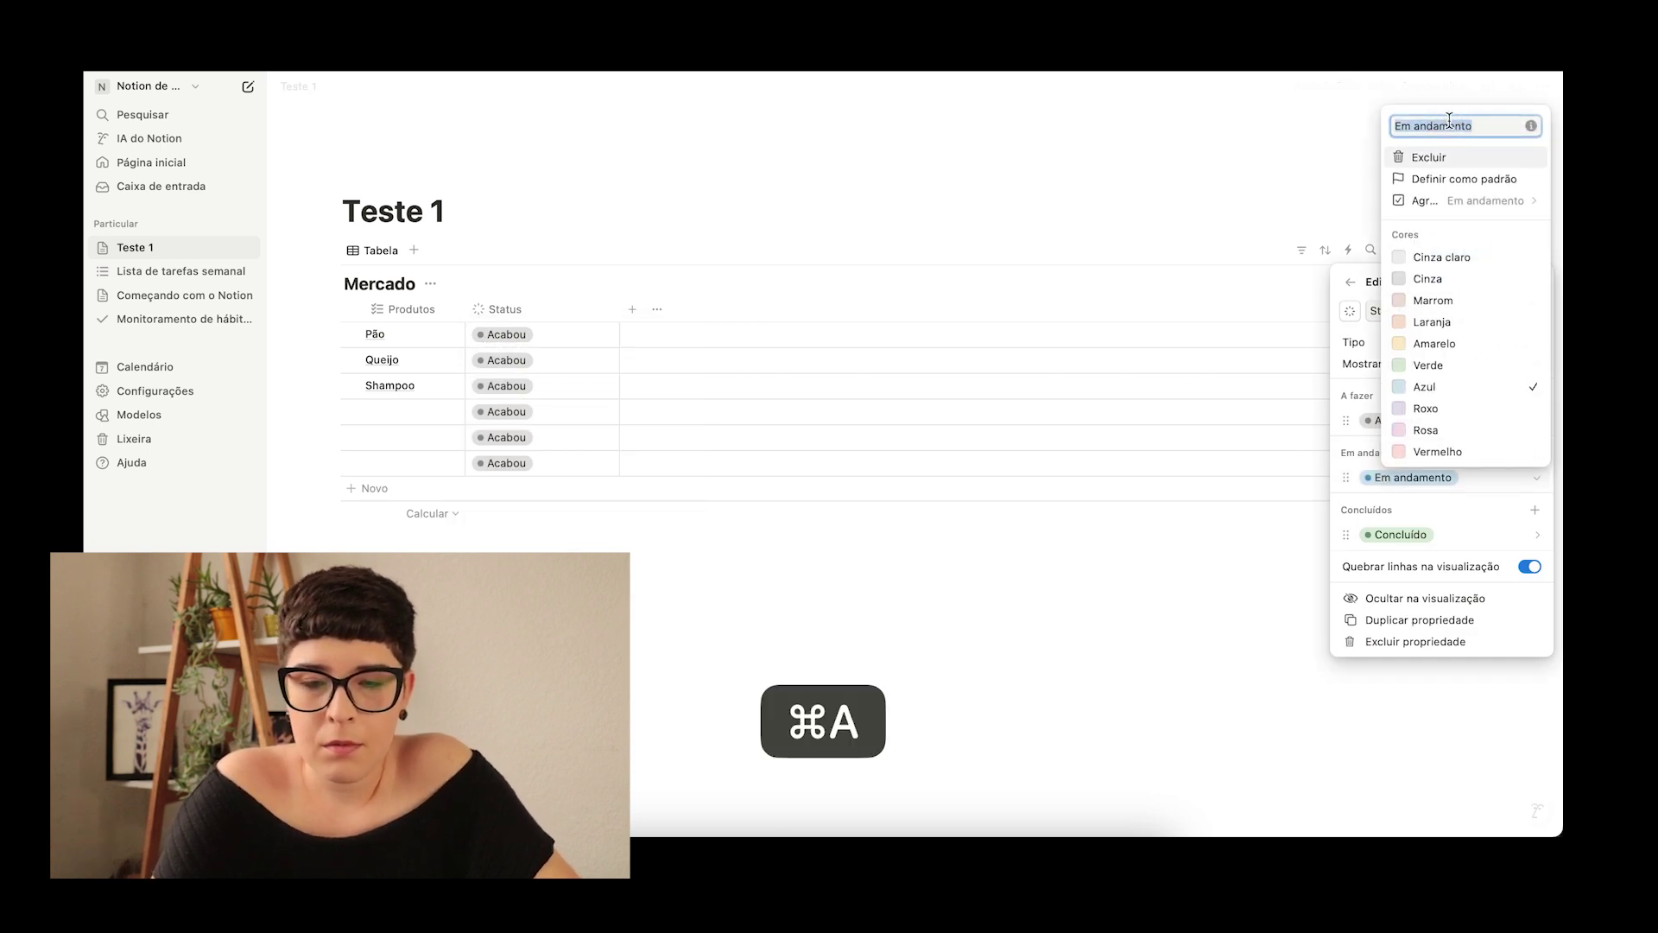
type("Comprar")
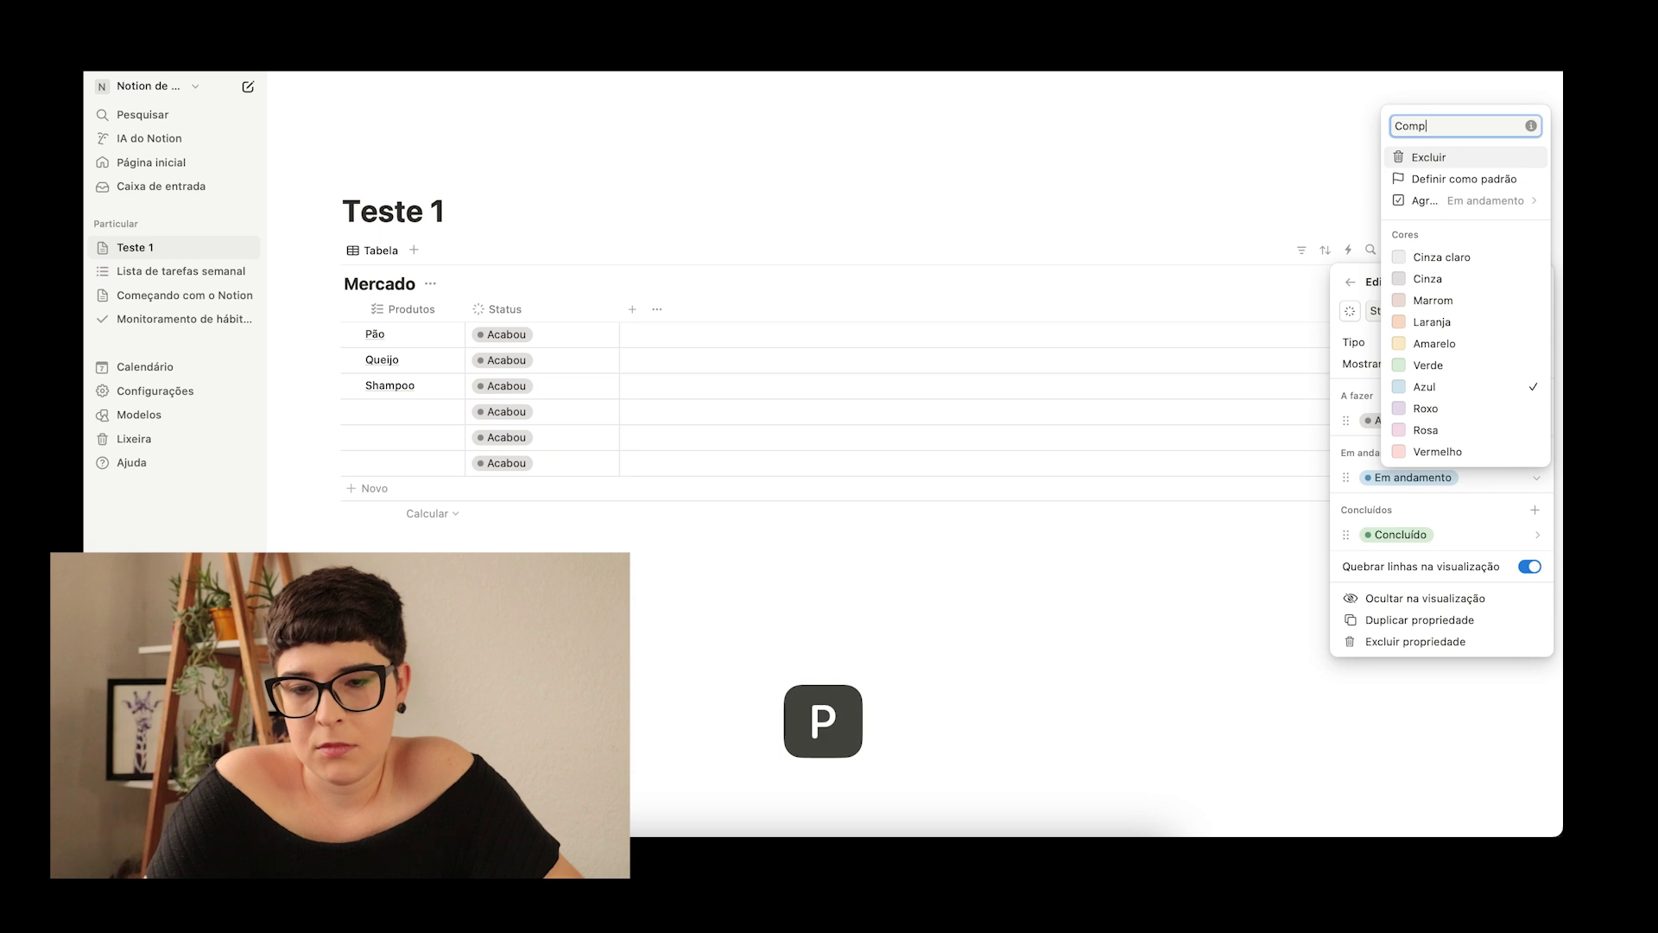
left_click(1455, 343)
left_click(1351, 377)
Step: Rename the Status property's Concluído option to Comprado and finish editing the property
left_click(1399, 534)
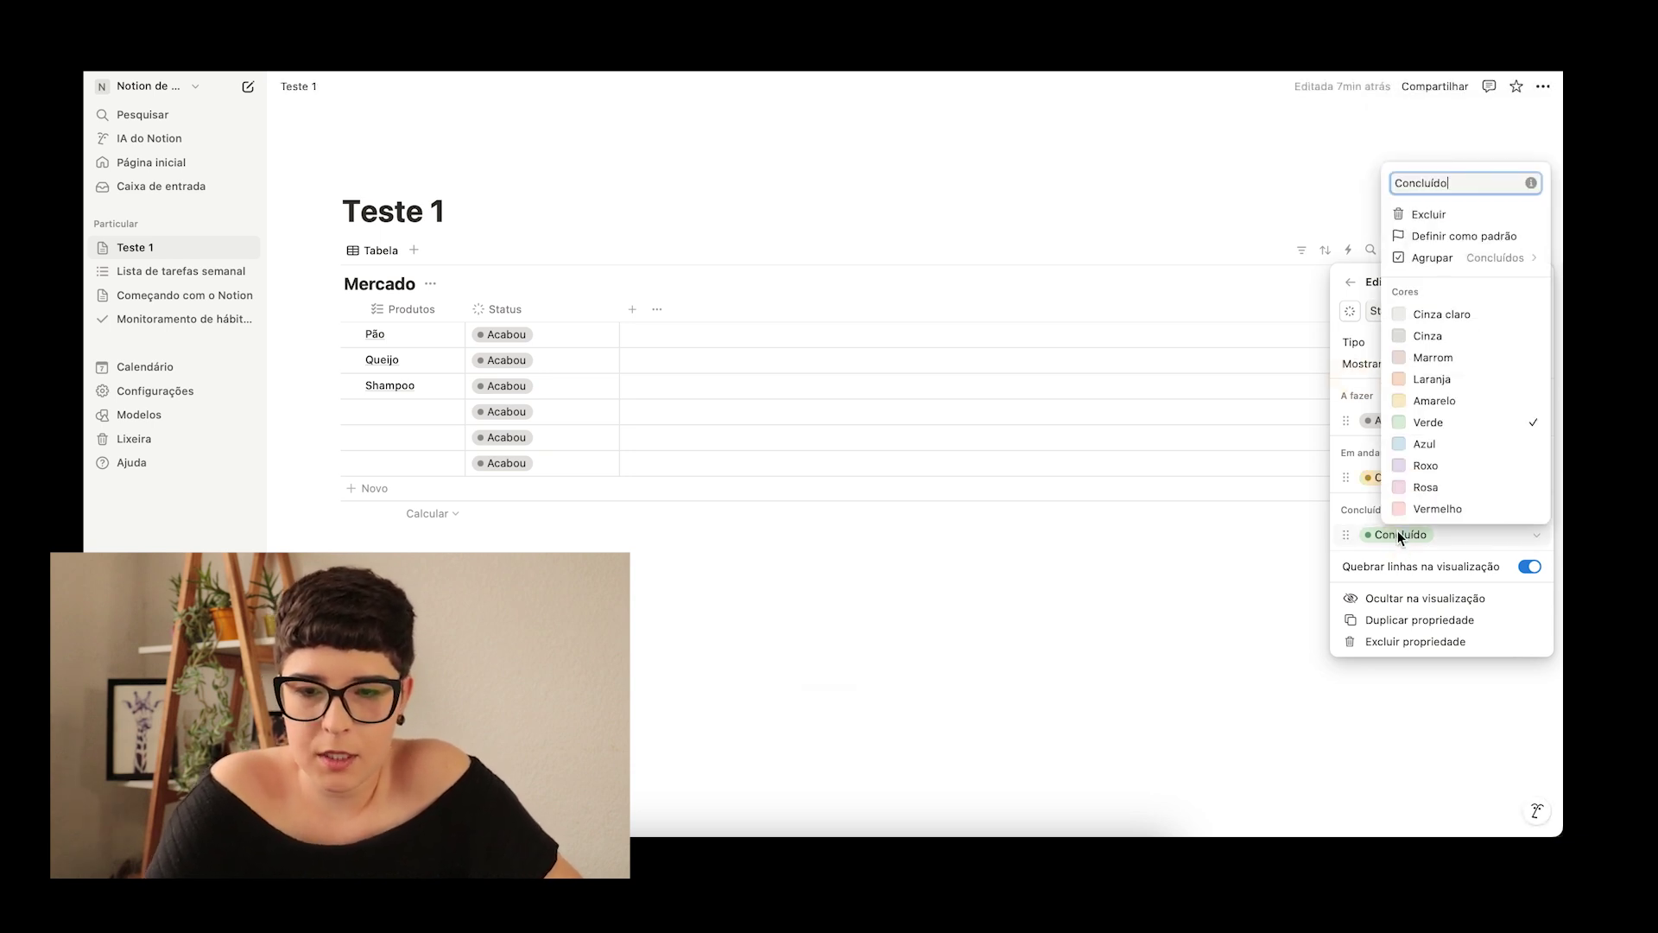
key("super+a")
type("Comprado")
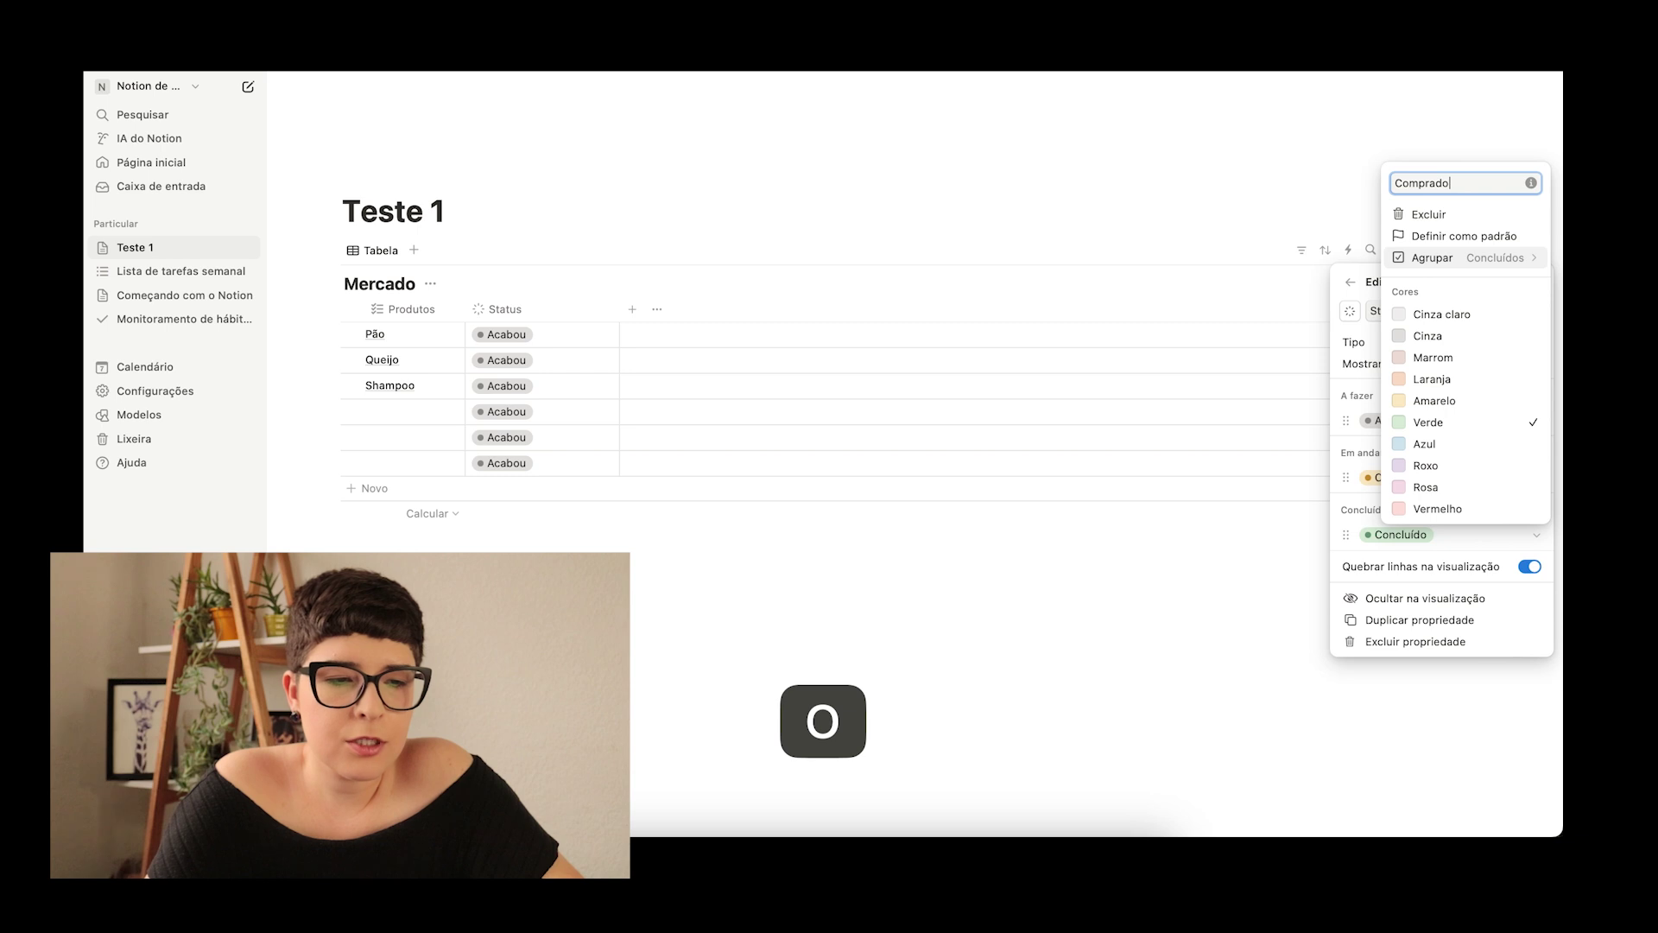
key("Return")
left_click(1138, 559)
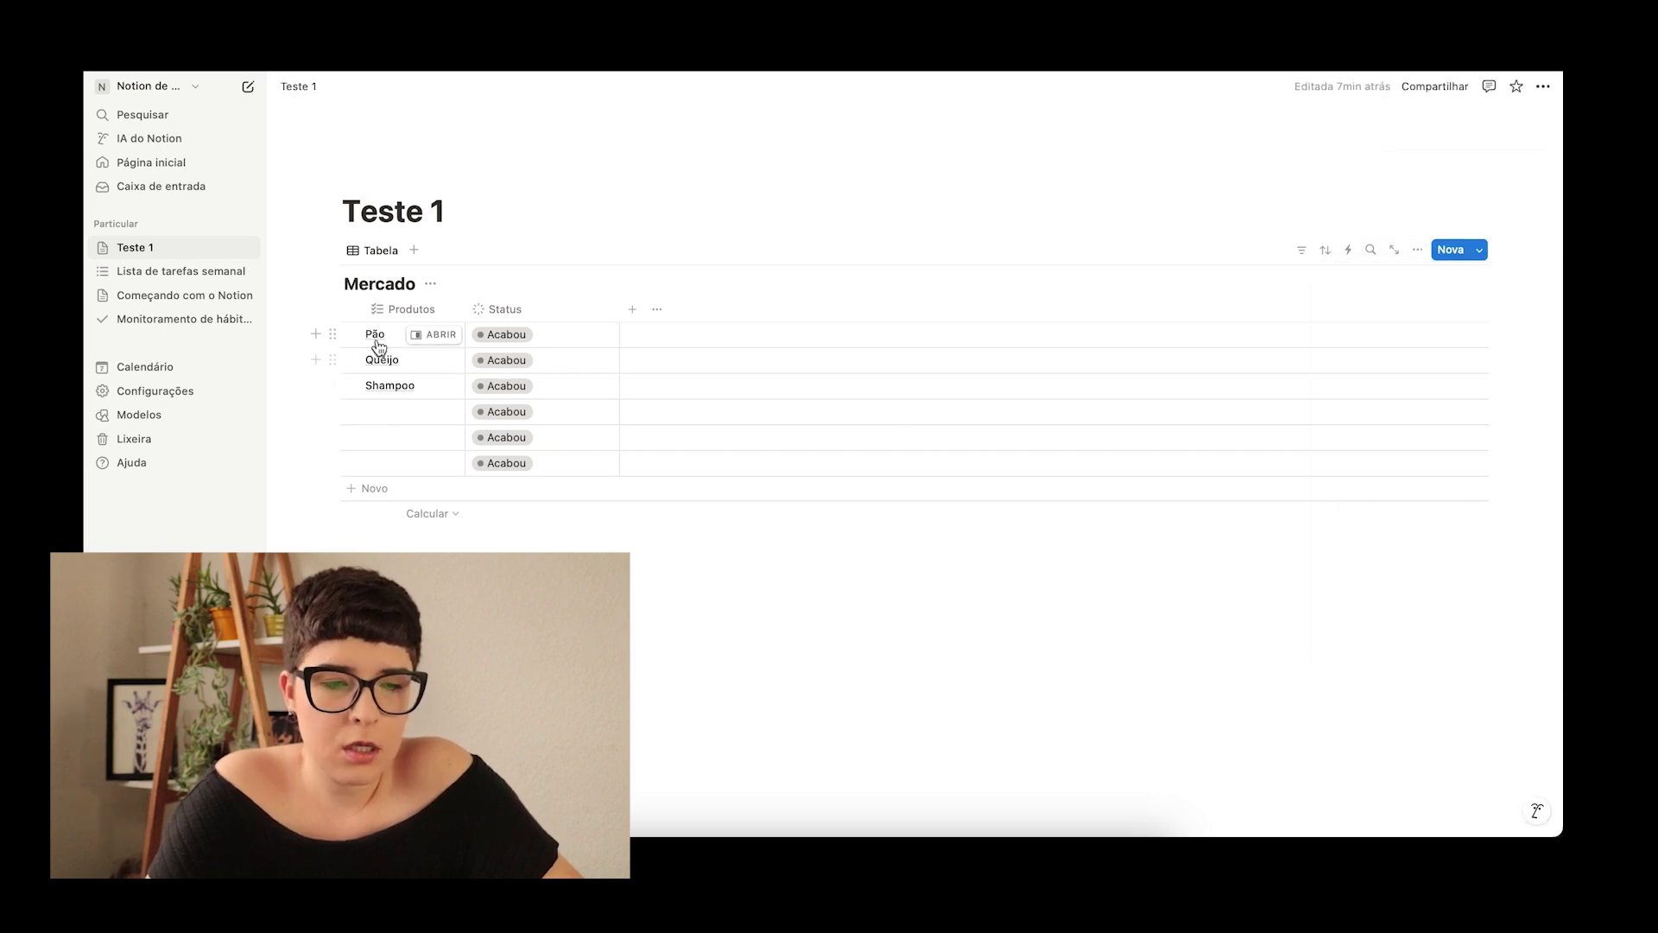
Step: Set the status of Pão to Comprado in the Mercado table
left_click(509, 337)
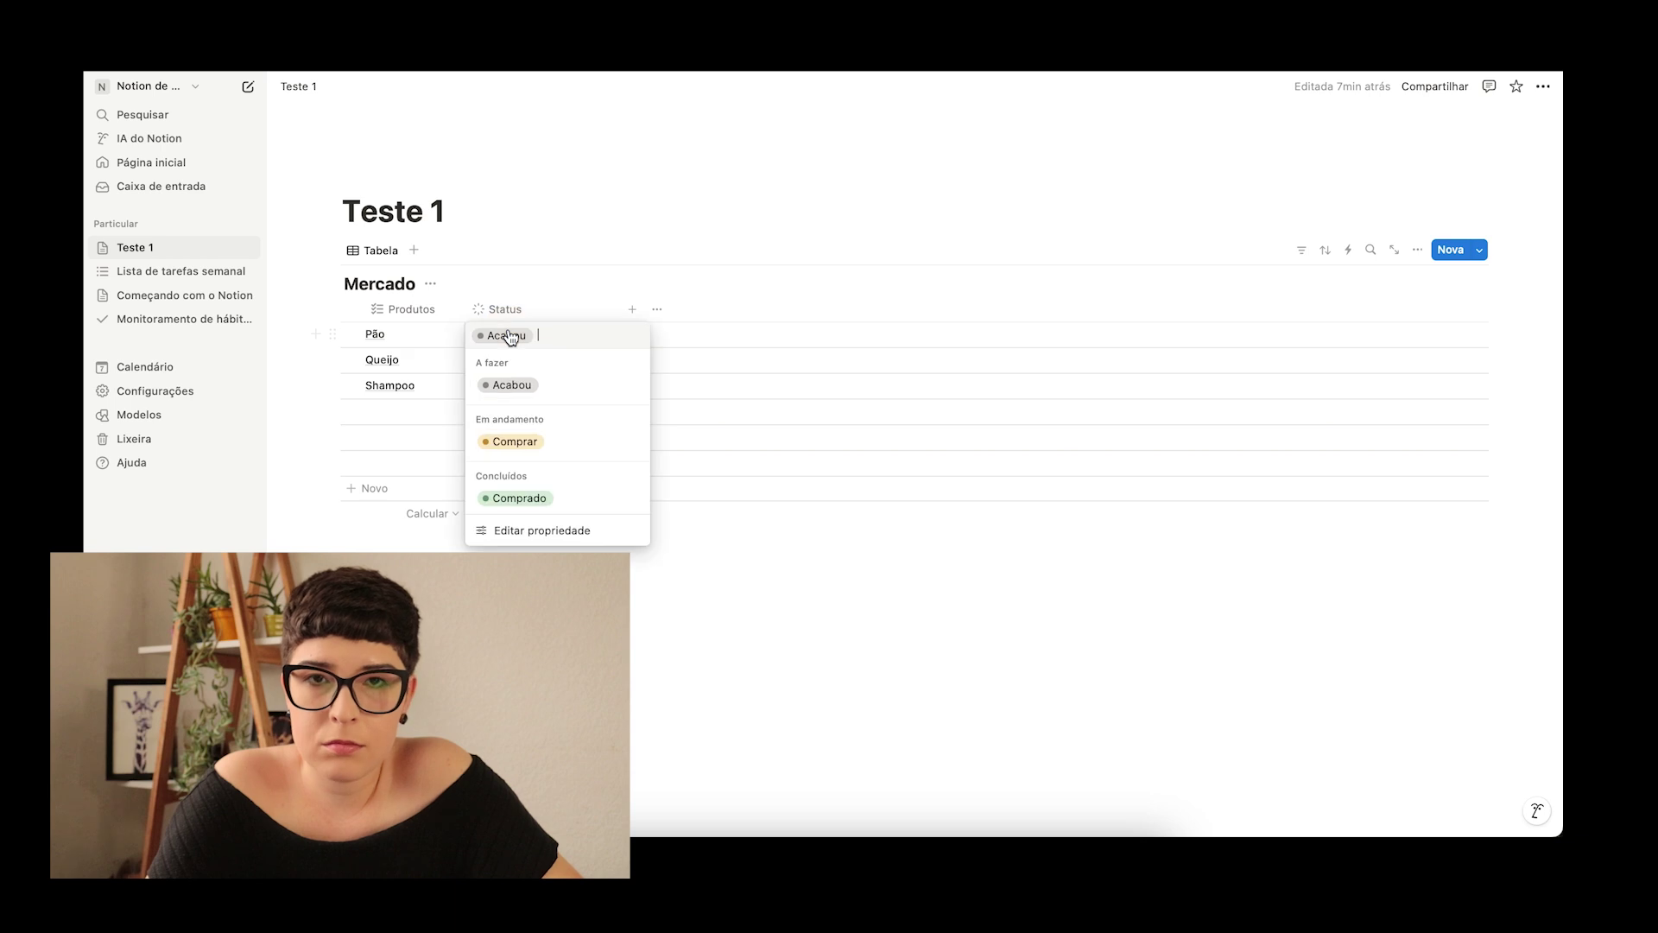
left_click(524, 500)
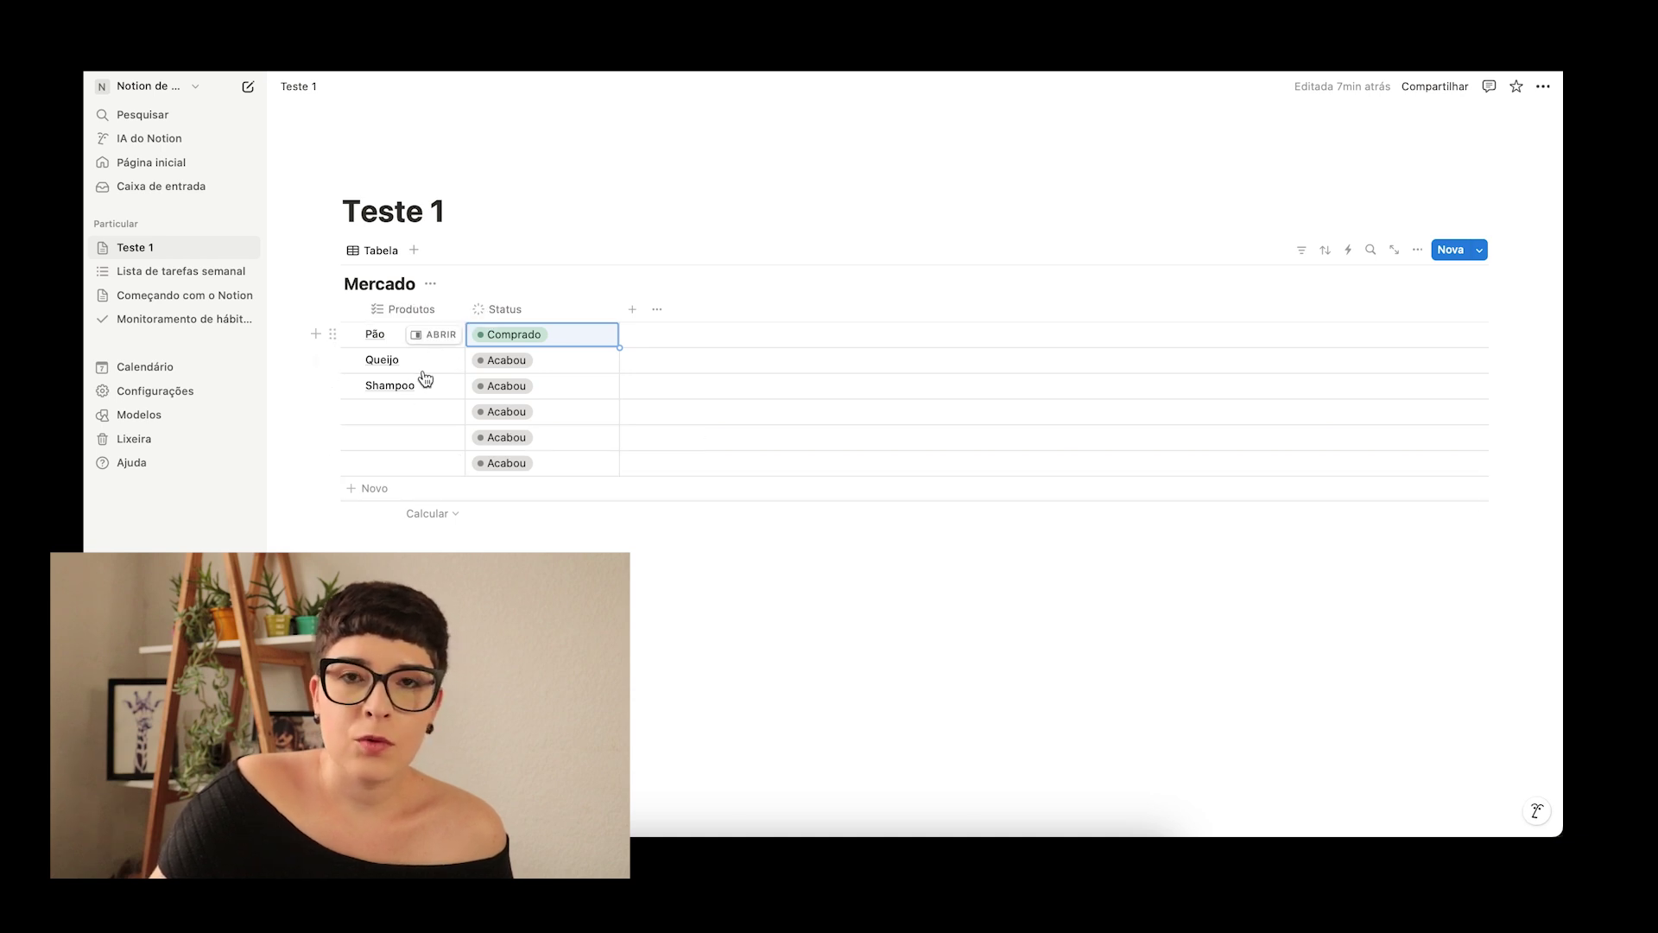
left_click(334, 415)
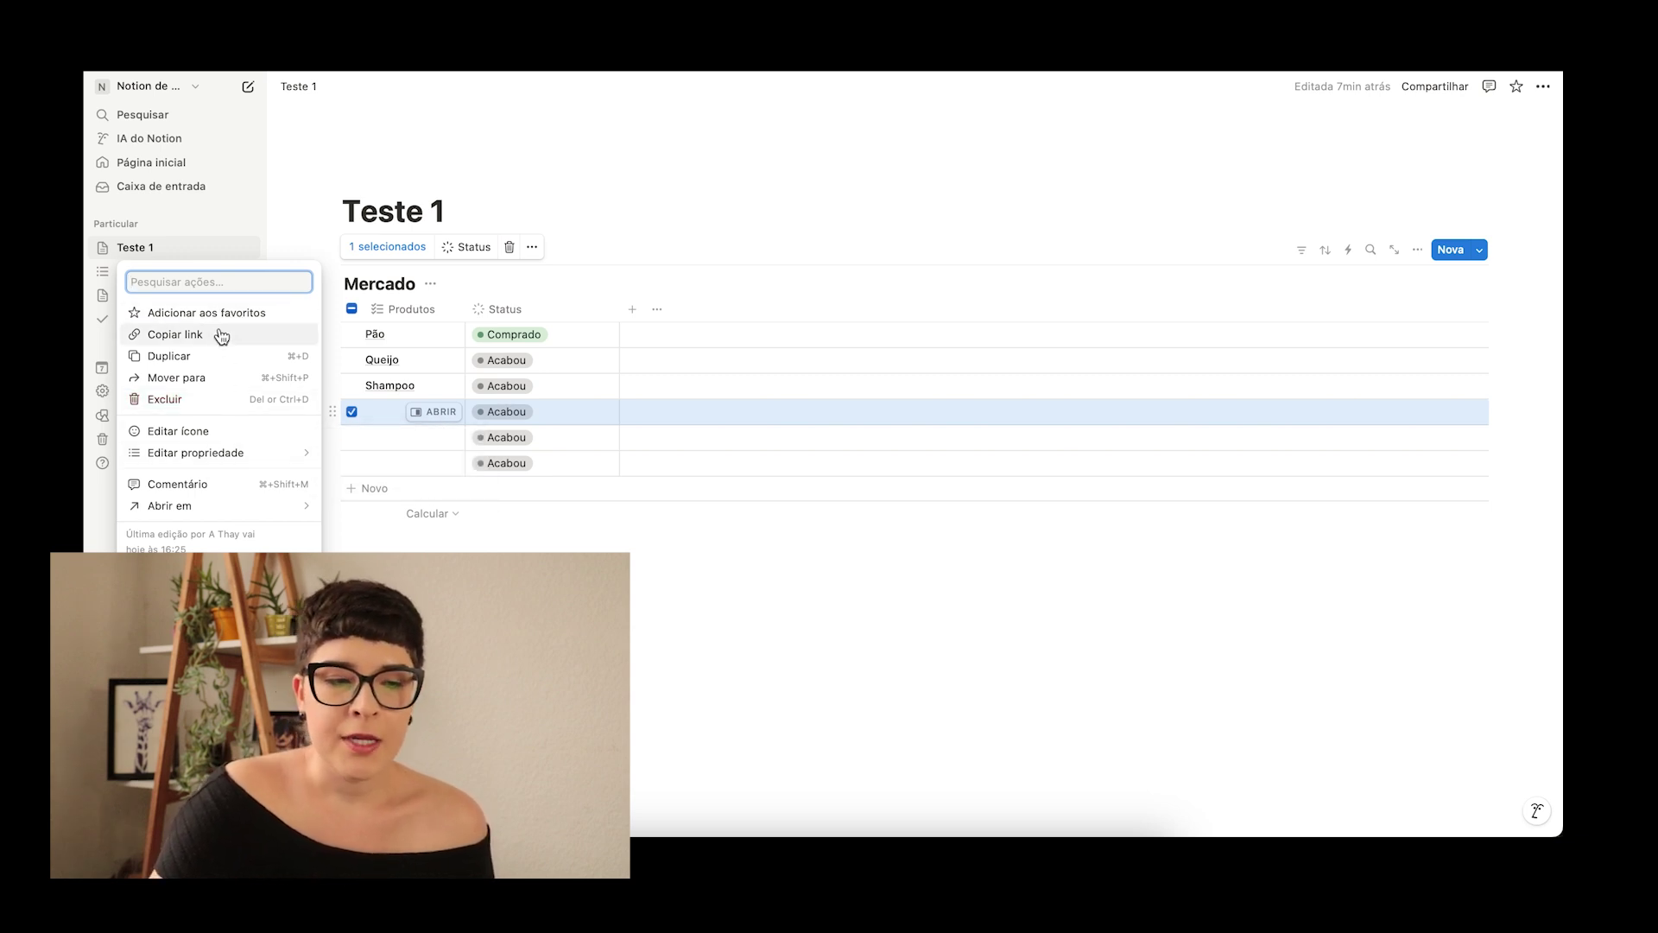
mouse_move(215, 506)
left_click(340, 470)
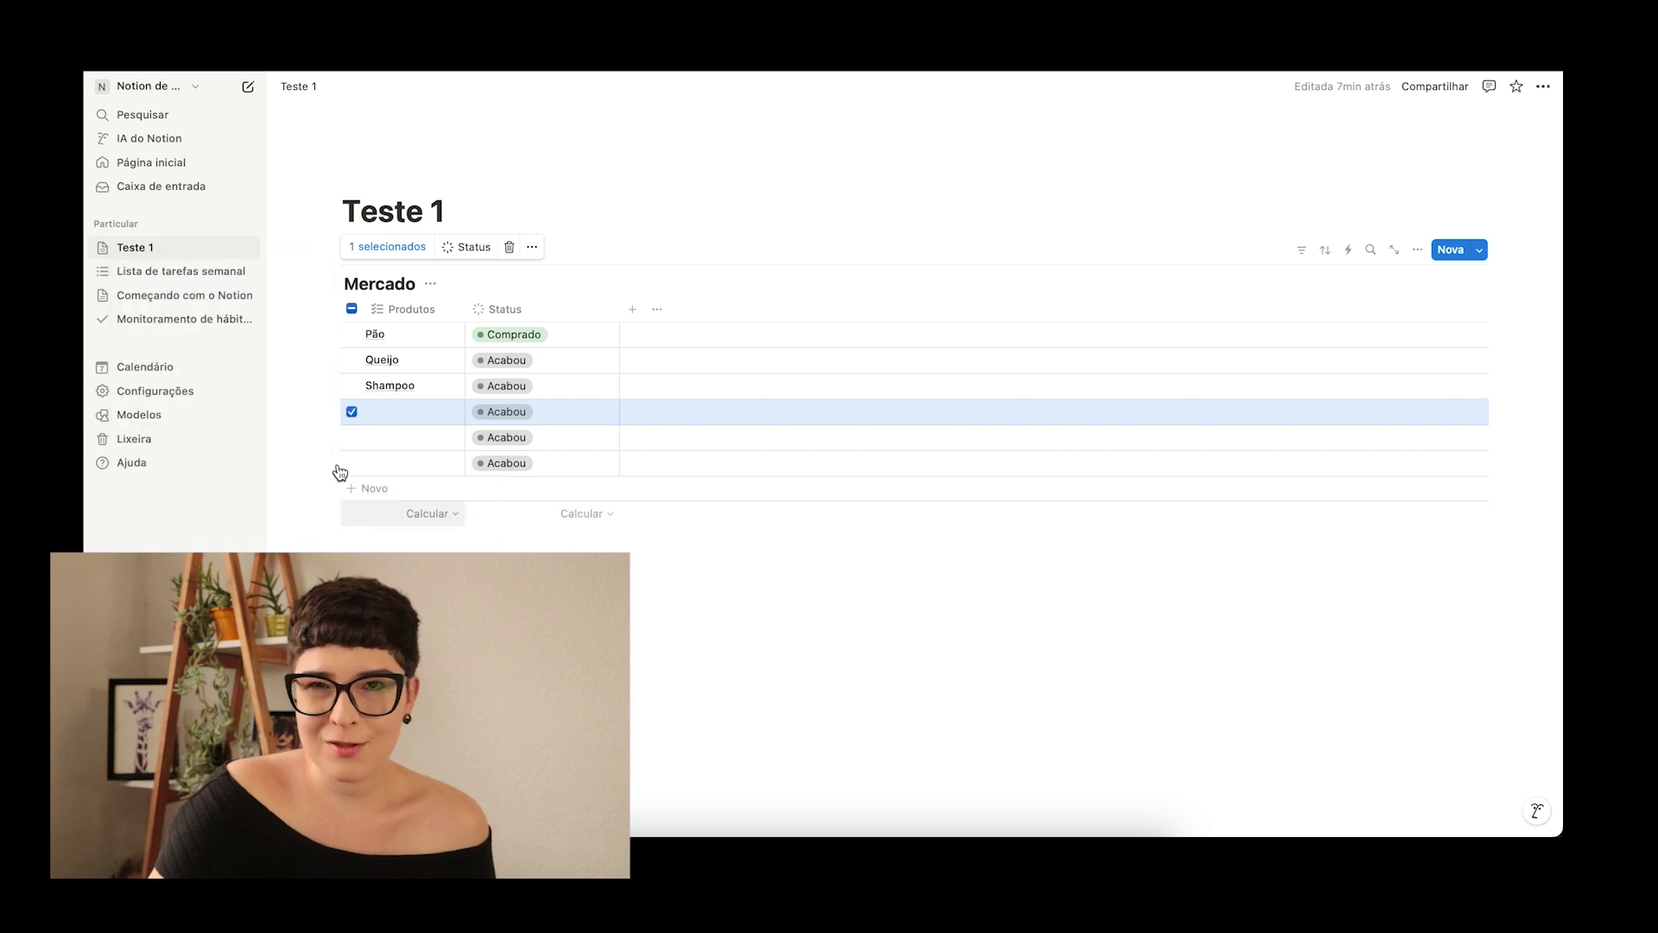
left_click(353, 413)
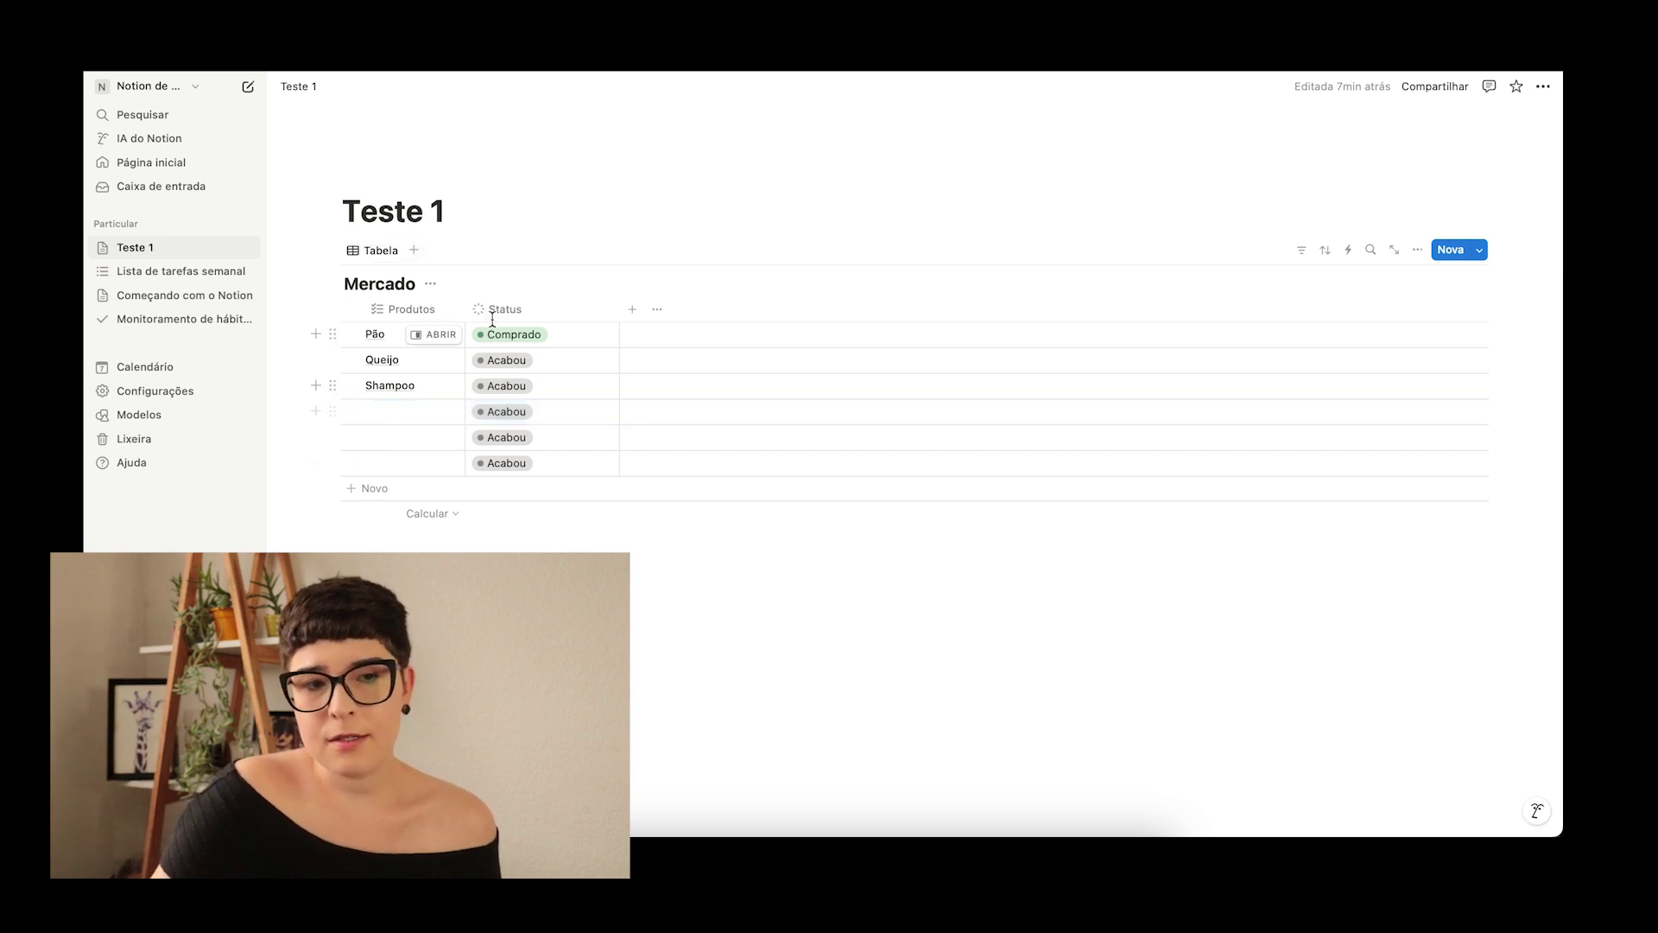
Step: Set the status of Queijo to Comprar and of Shampoo to Comprado
left_click(522, 361)
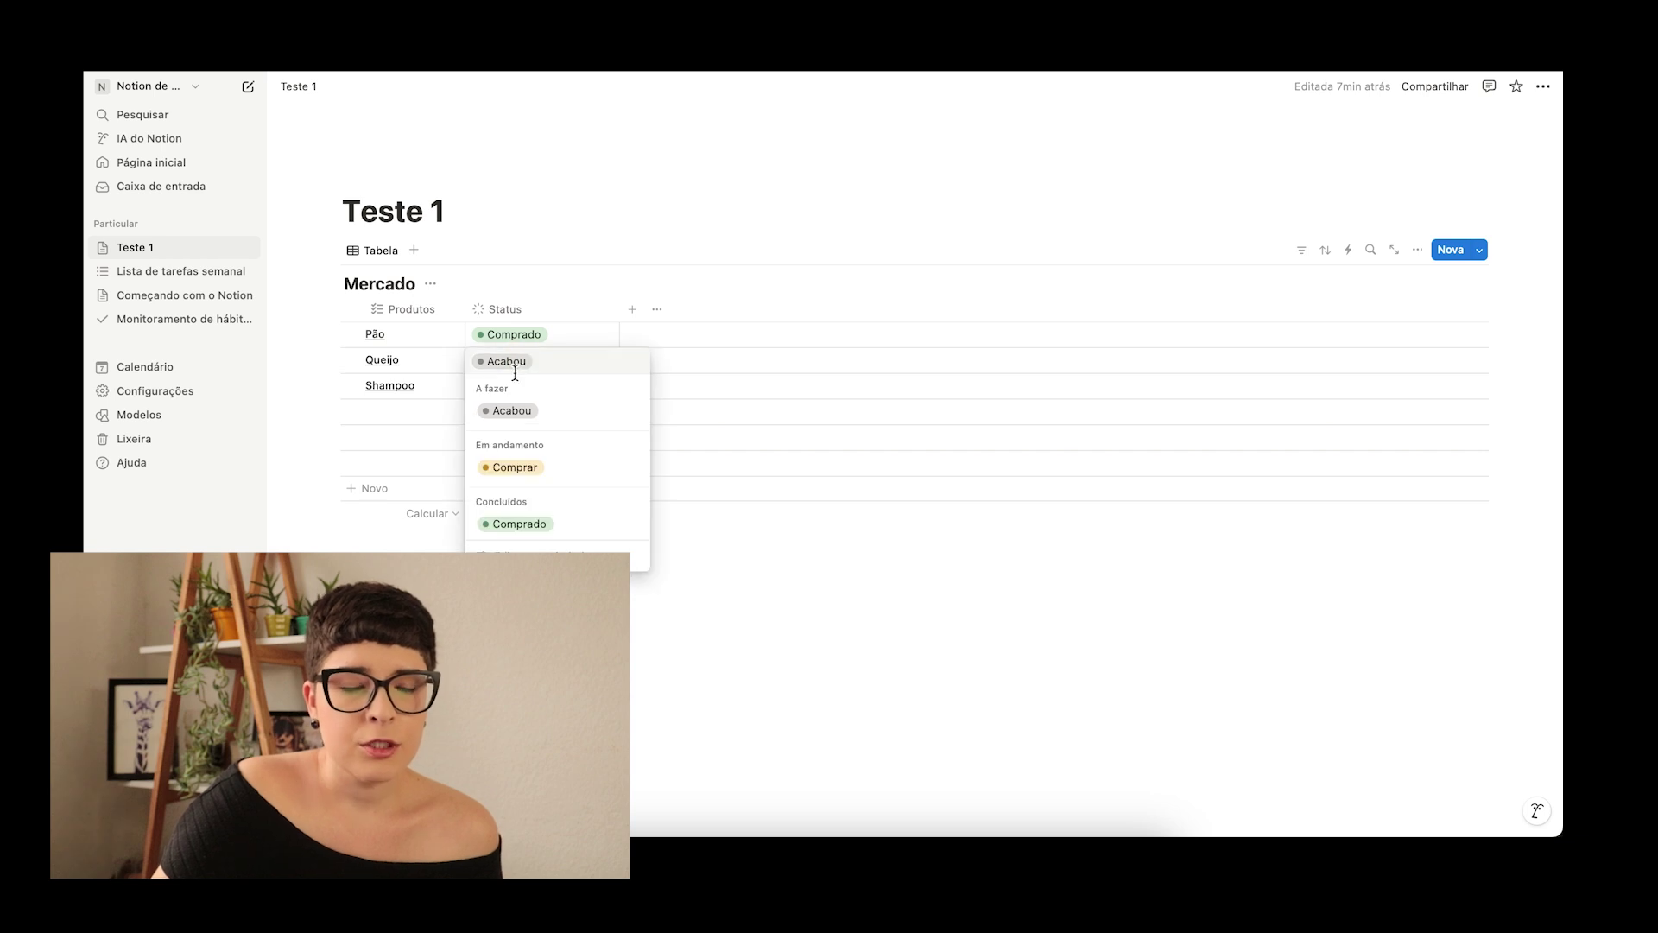
left_click(527, 468)
left_click(506, 388)
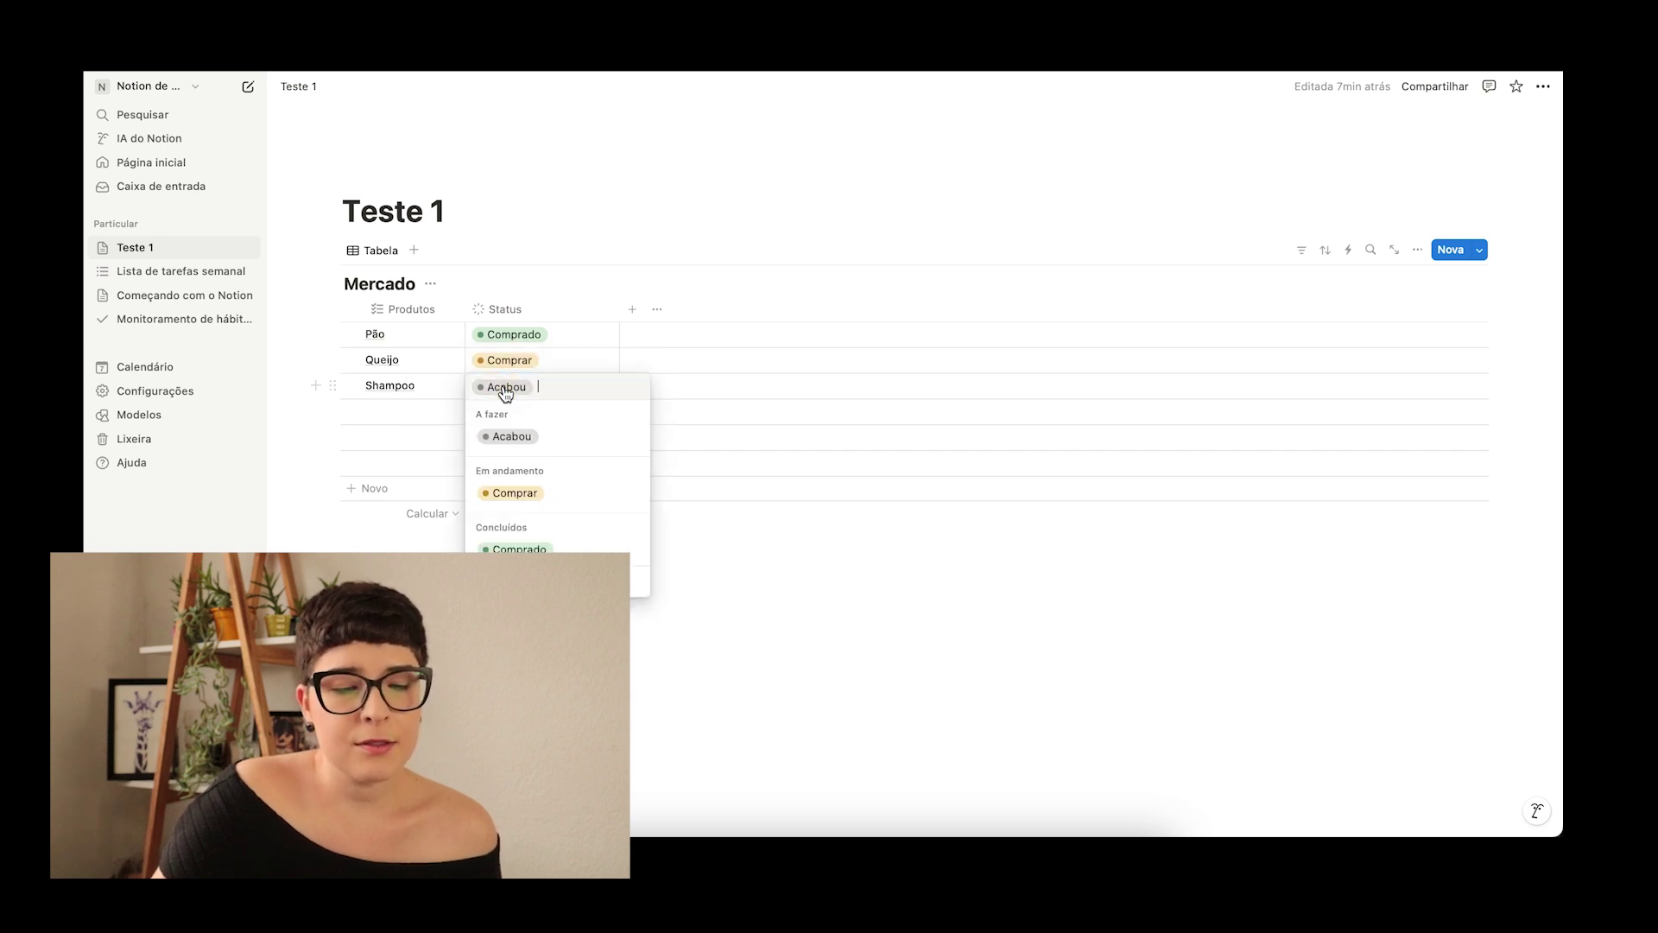
left_click(528, 549)
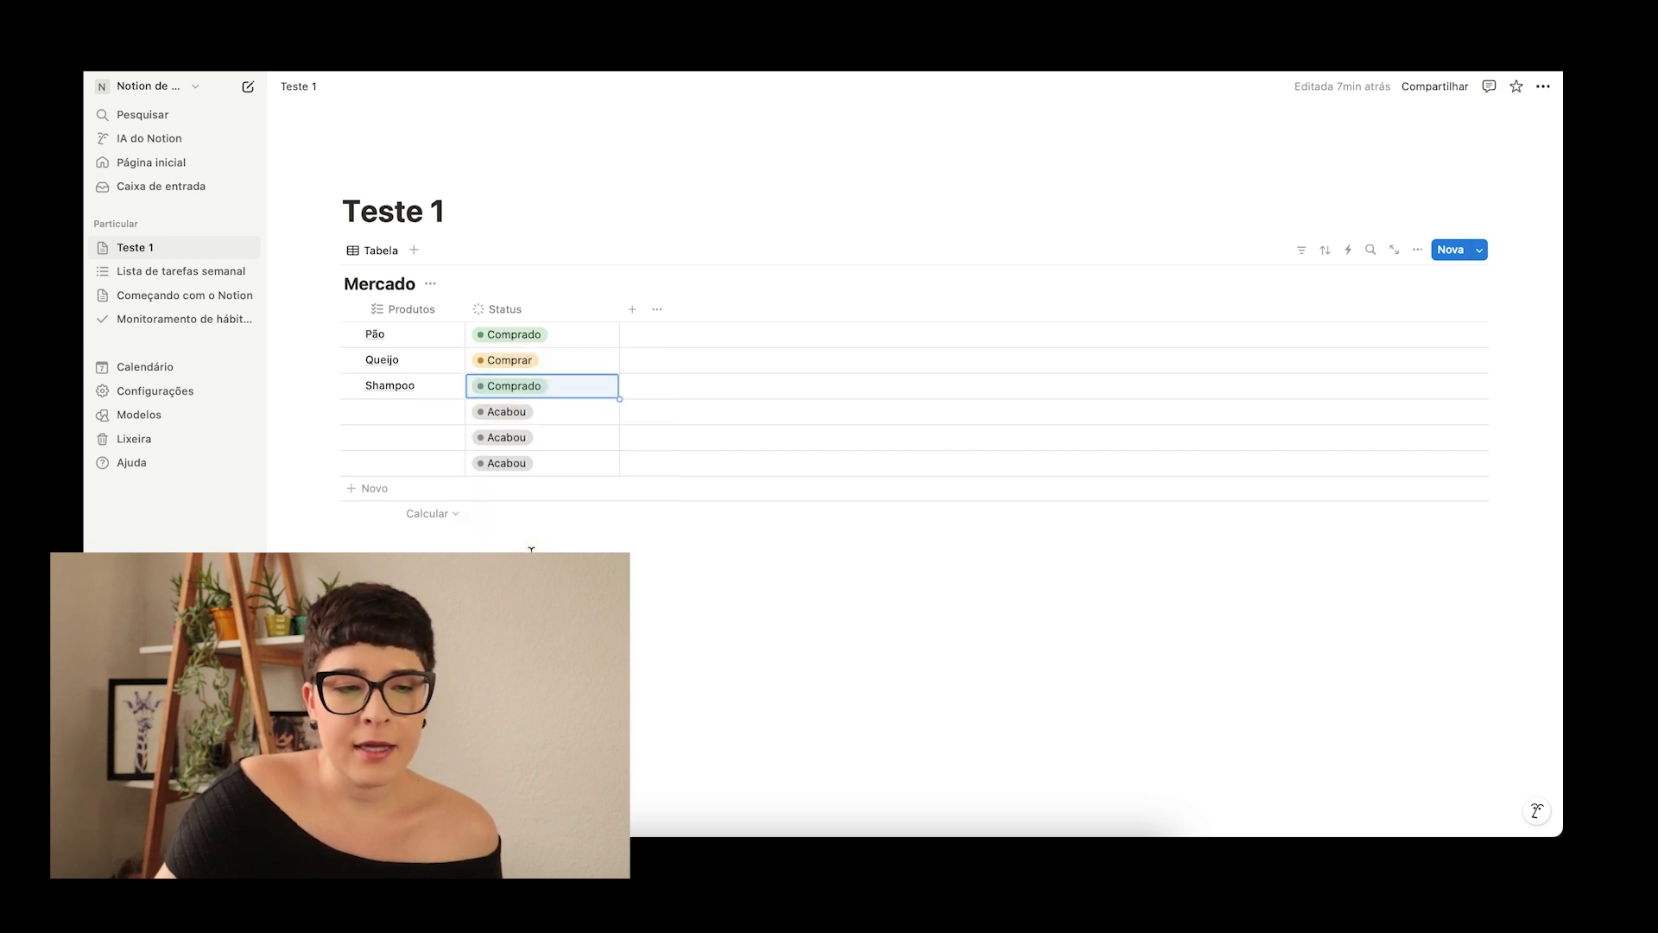
left_click(369, 257)
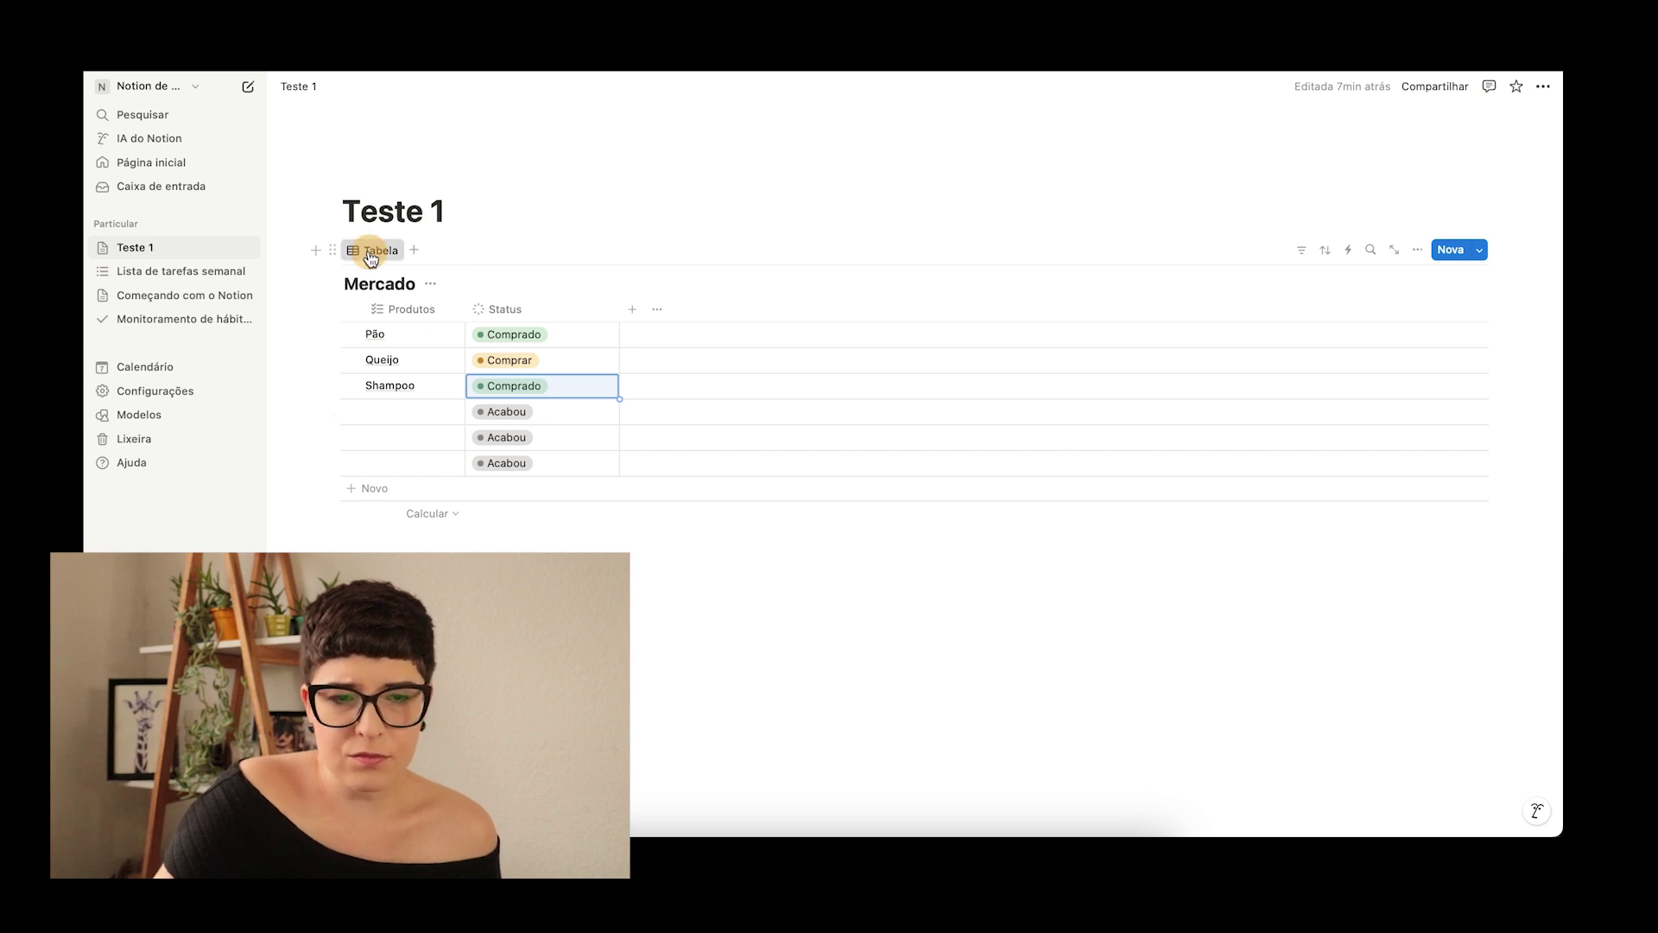
left_click(634, 544)
Step: Add a new property of type Data to the Mercado database and name it Comprado em
left_click(633, 311)
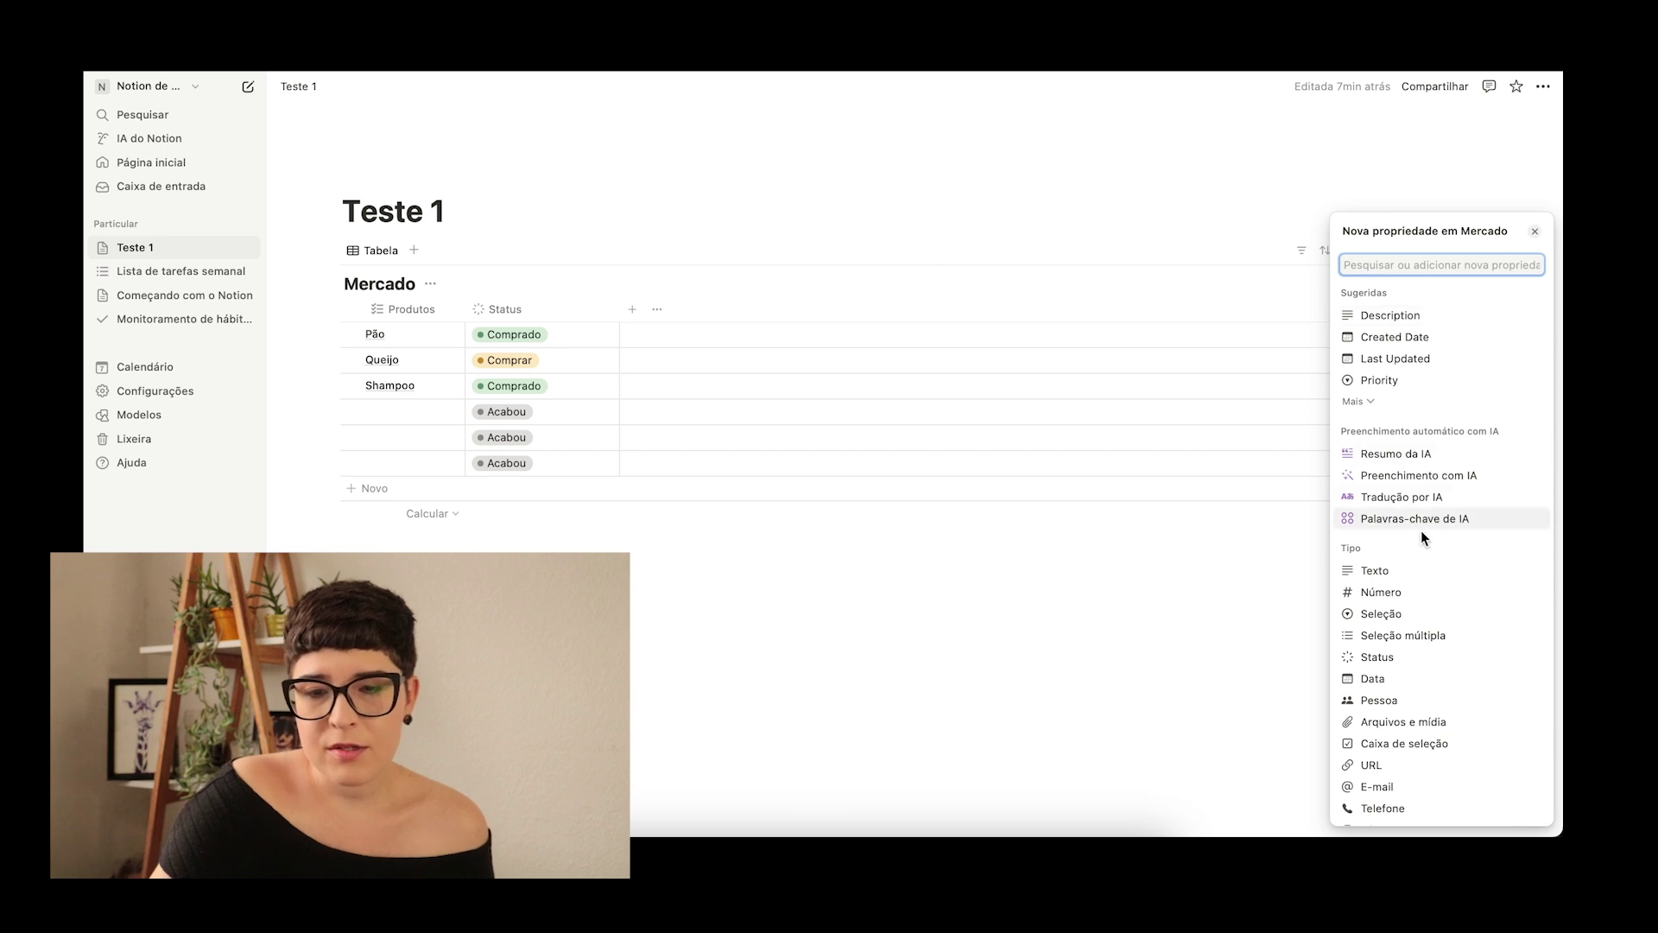
scroll(1420, 532, "down", 3)
left_click(1403, 549)
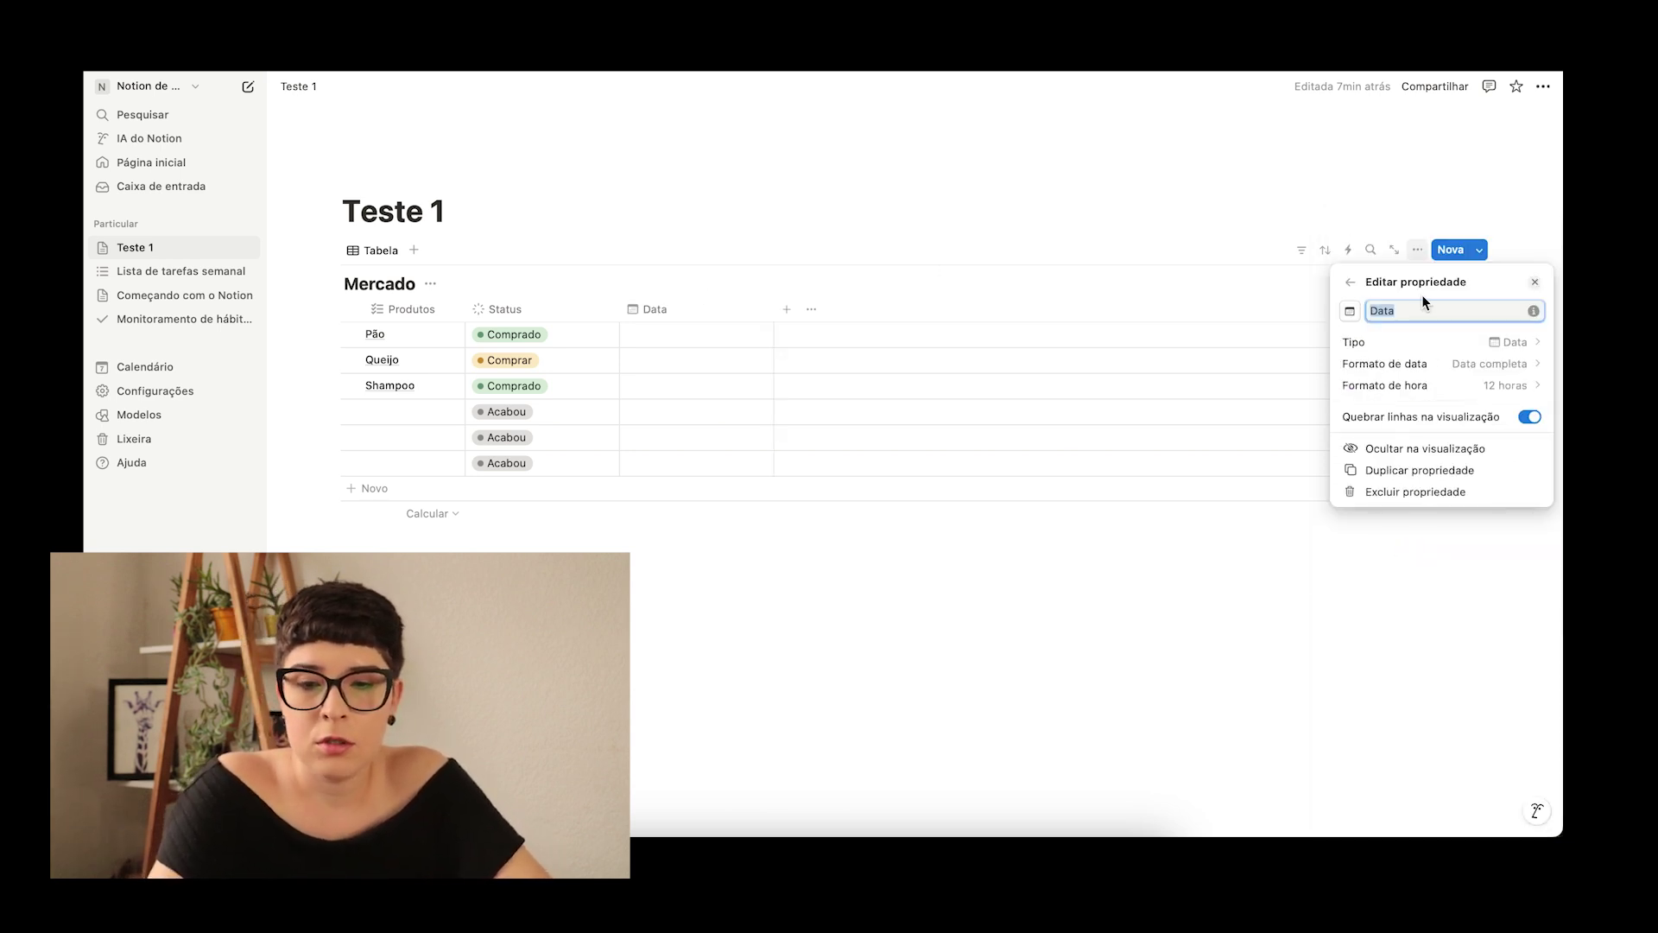
type("Comprado em")
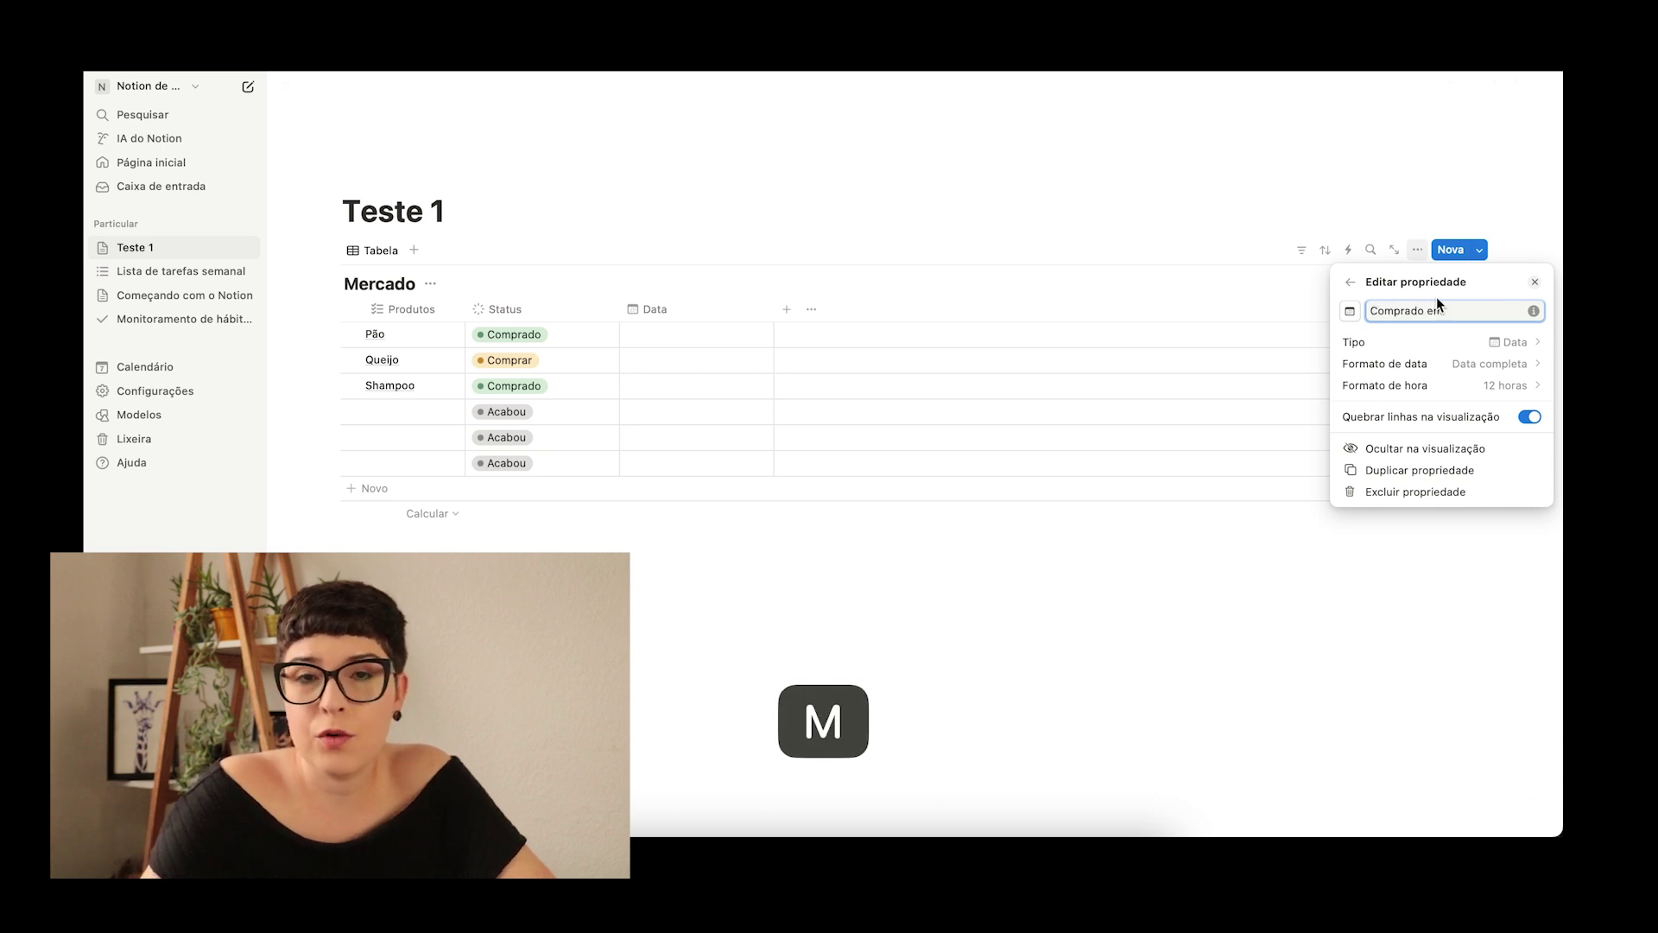
left_click(1425, 343)
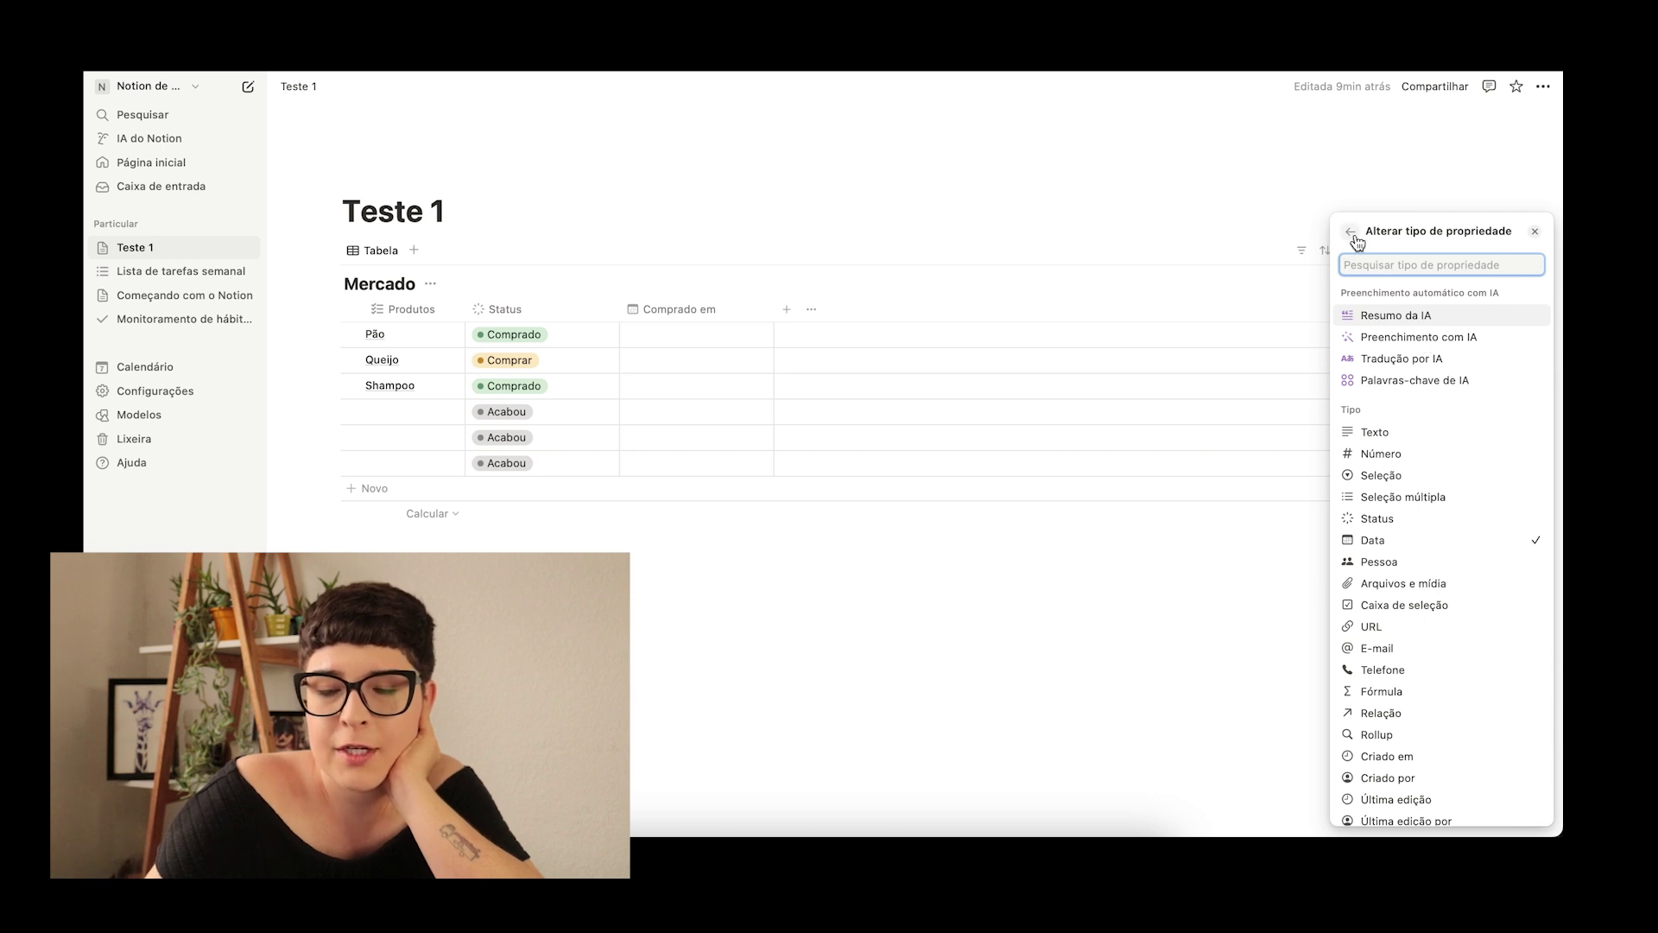
left_click(1352, 233)
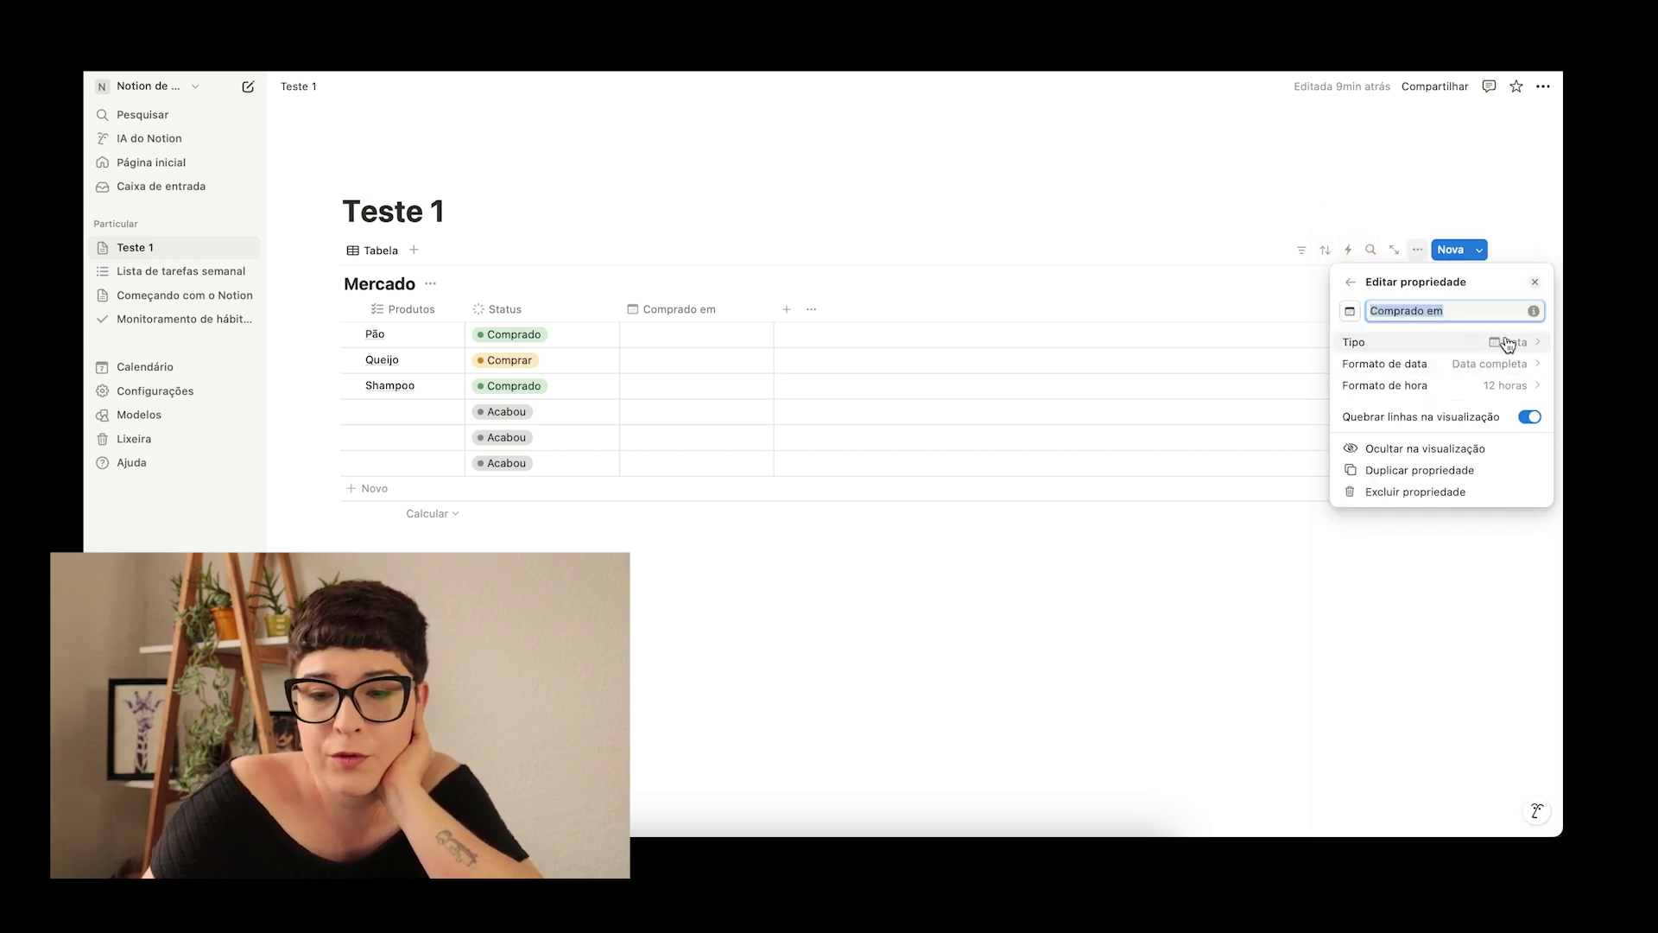
Step: Set the Comprado em property's date format to Dia/Mês/Ano and its time format to 24 horas
left_click(1444, 370)
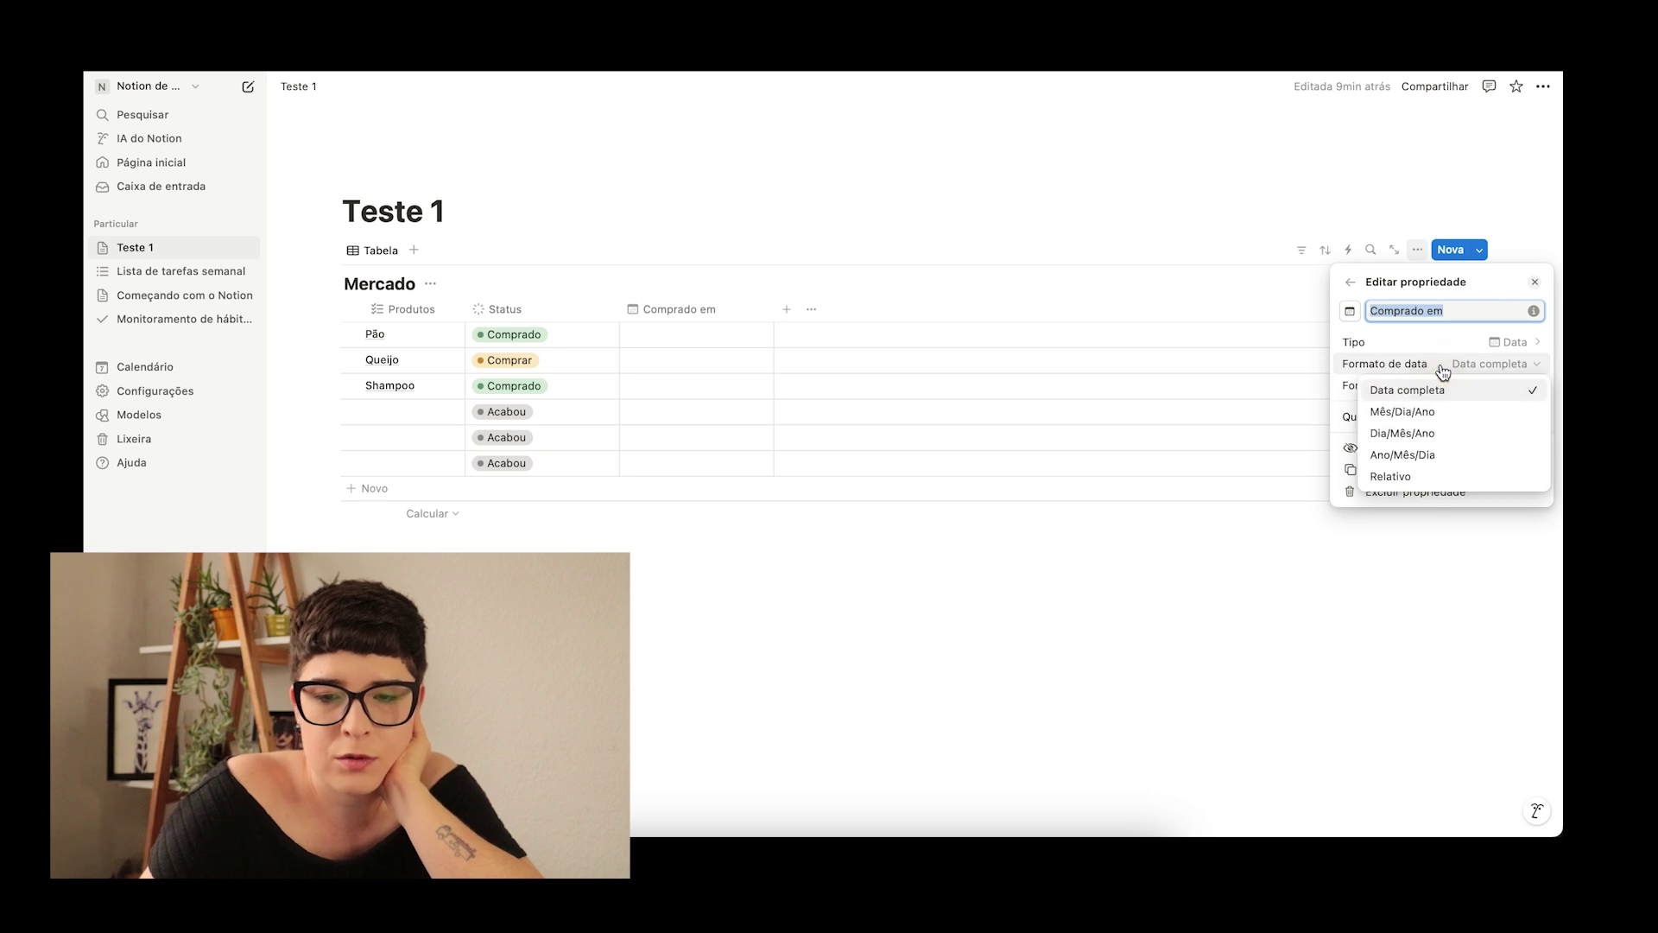
left_click(1413, 434)
left_click(1387, 389)
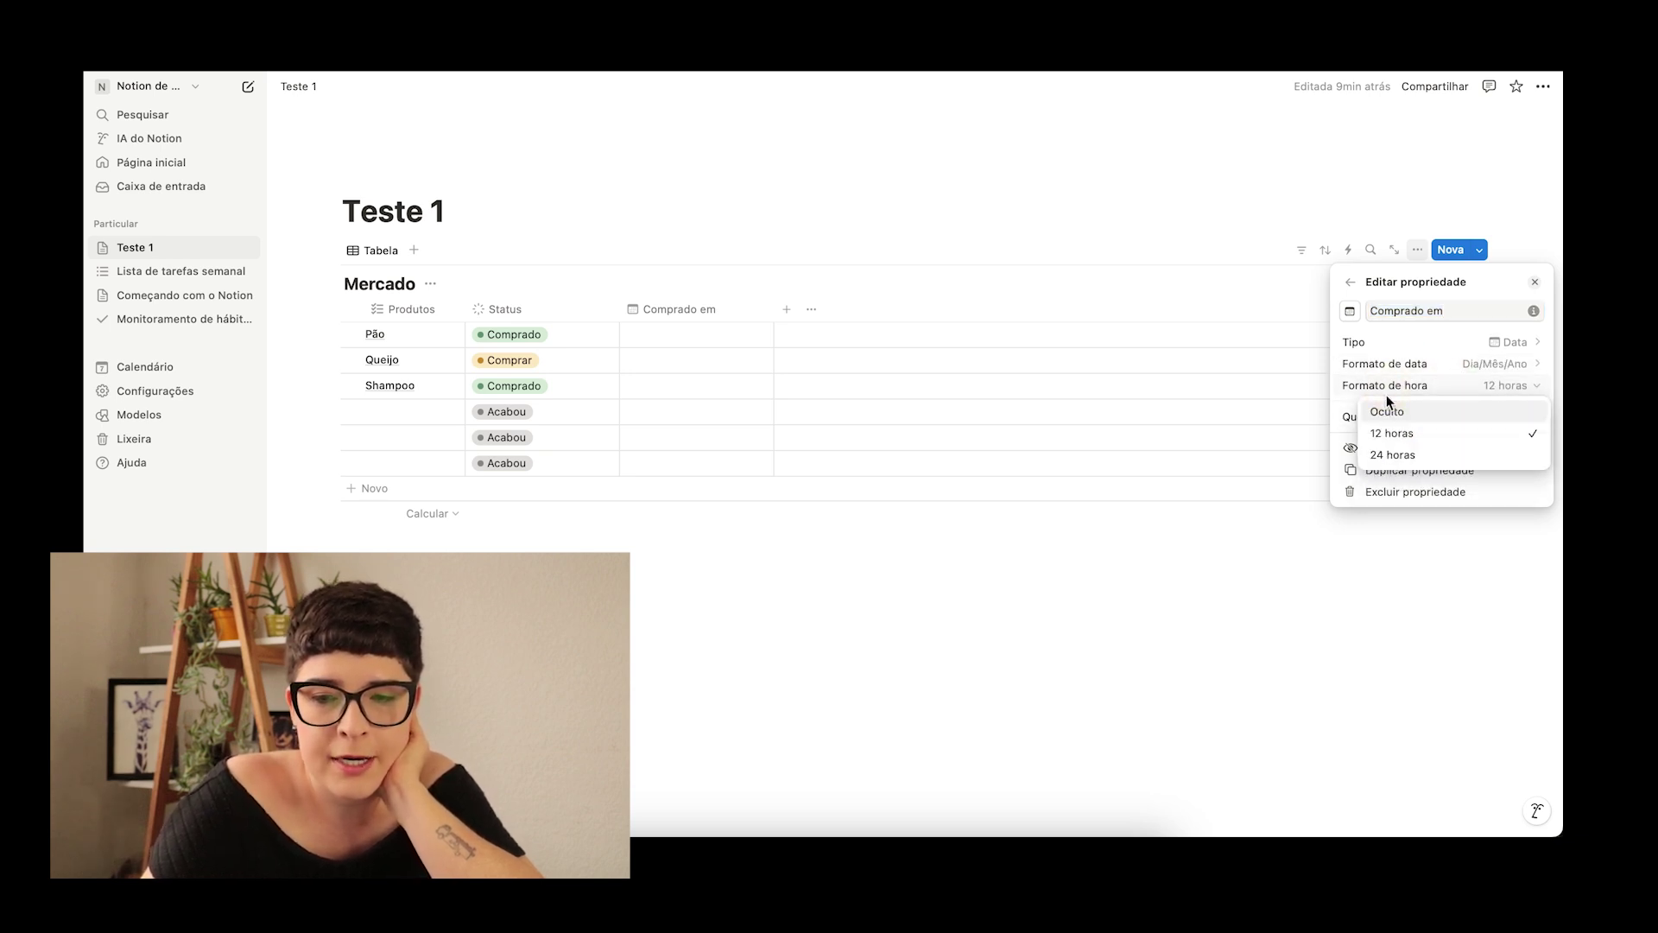
left_click(1408, 456)
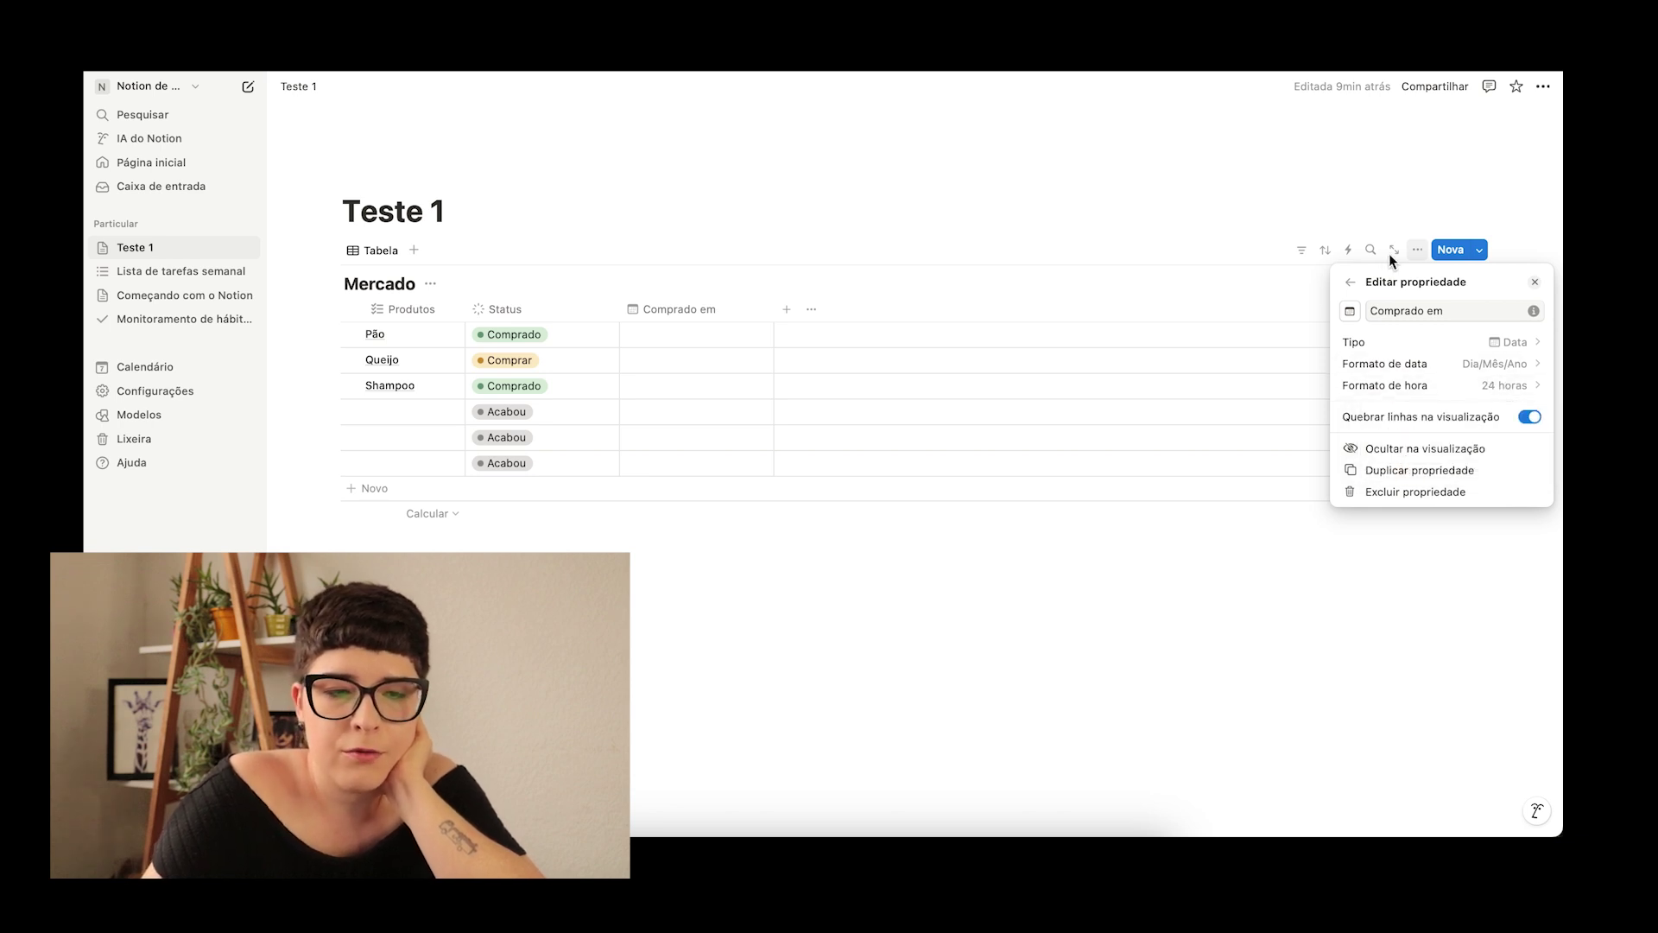
left_click(675, 341)
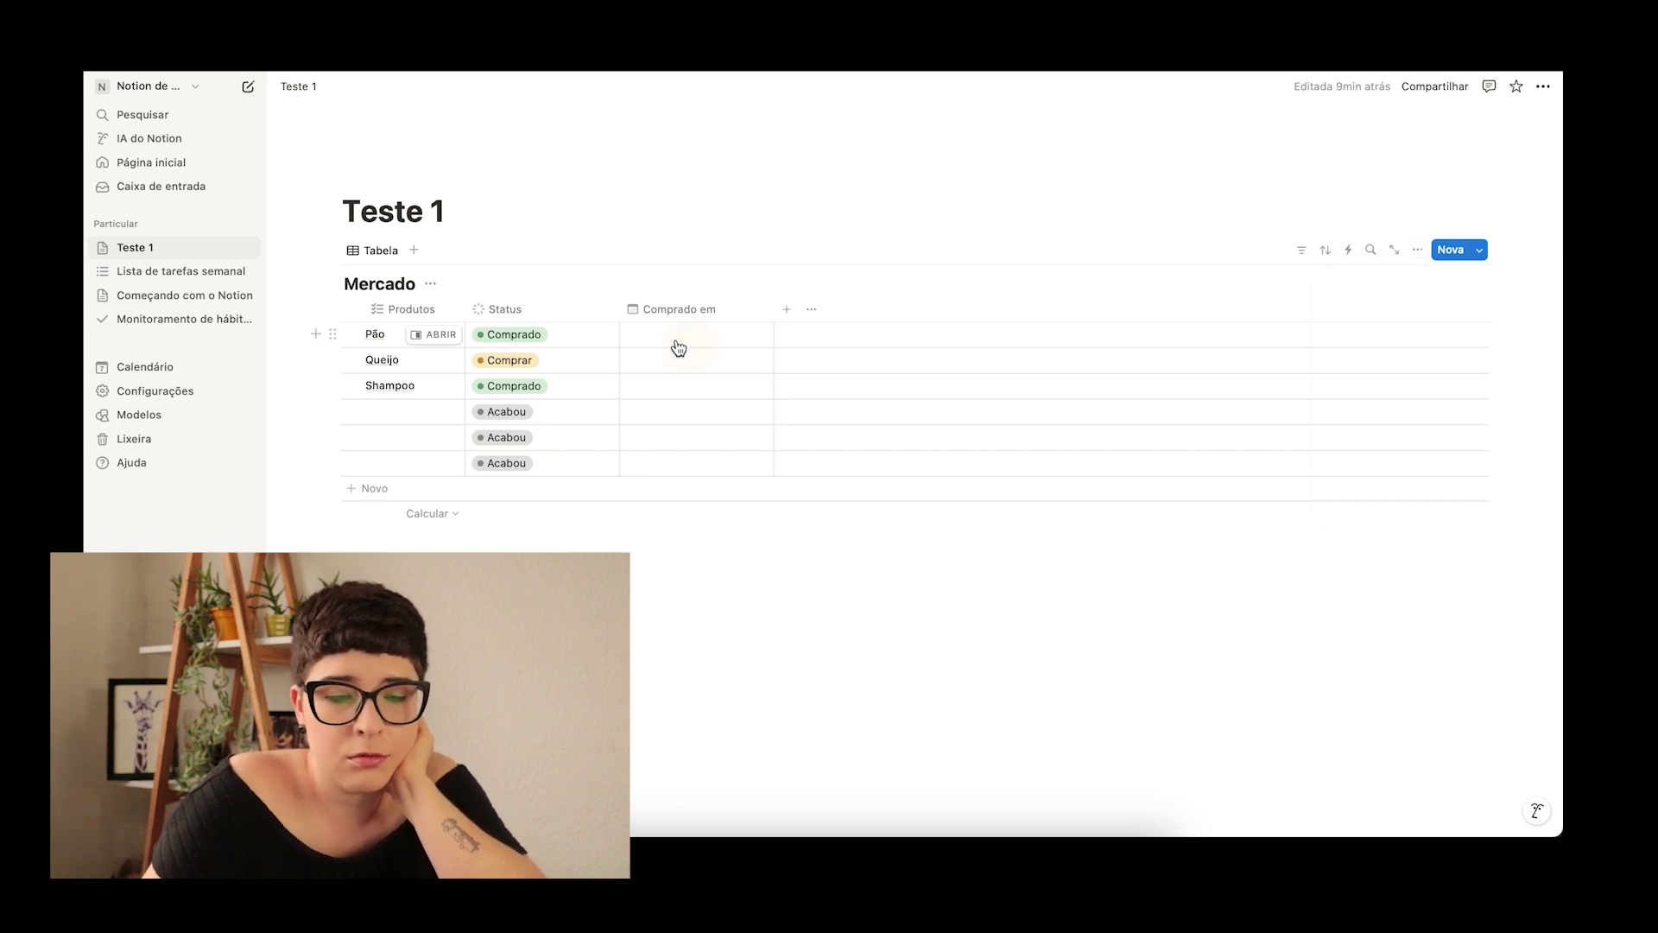
Step: Fill in Comprado em with 07/10/2024 for Pão and Shampoo, and 09/10/2024 for Queijo
left_click(663, 337)
left_click(673, 471)
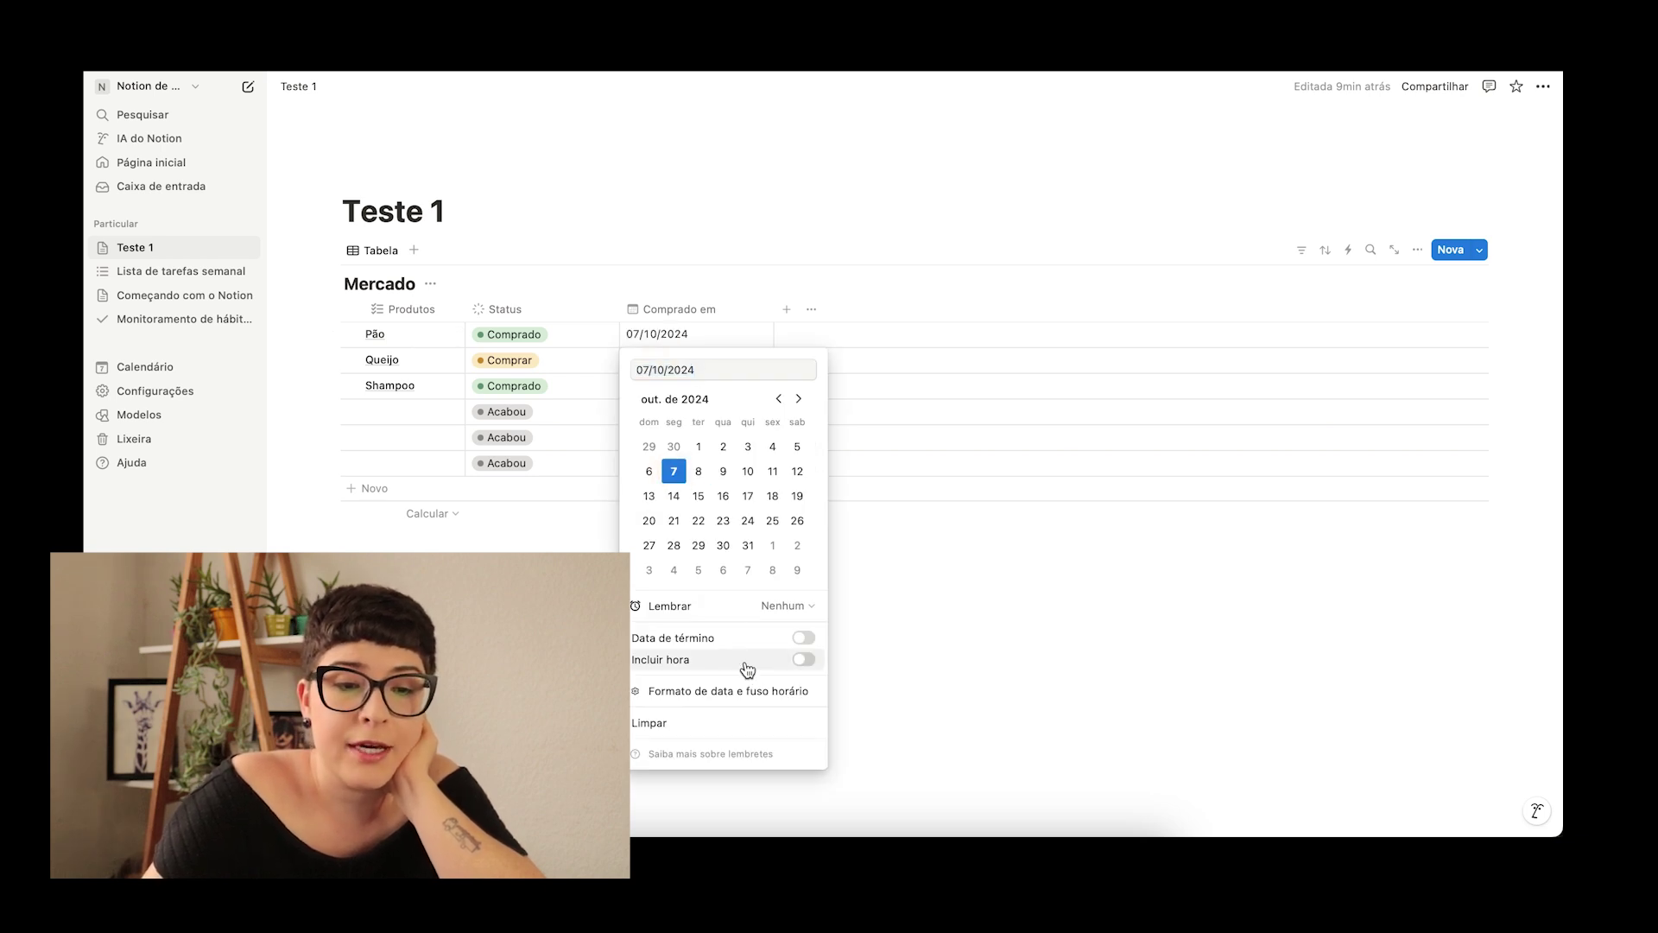
key("Escape")
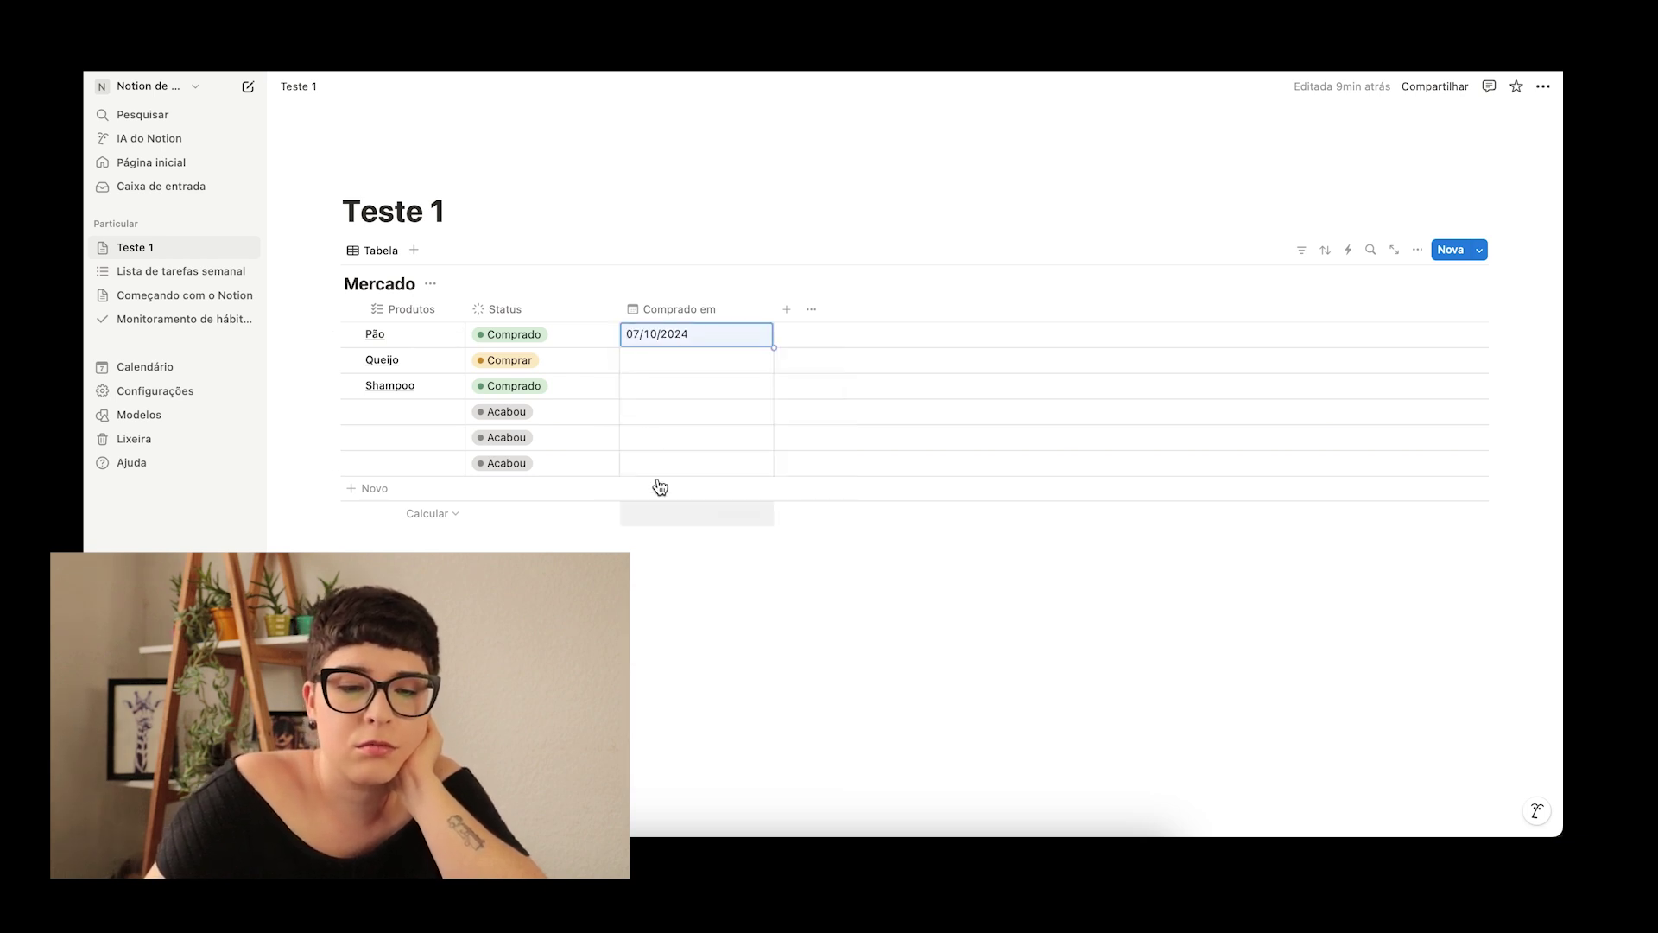
left_click(643, 366)
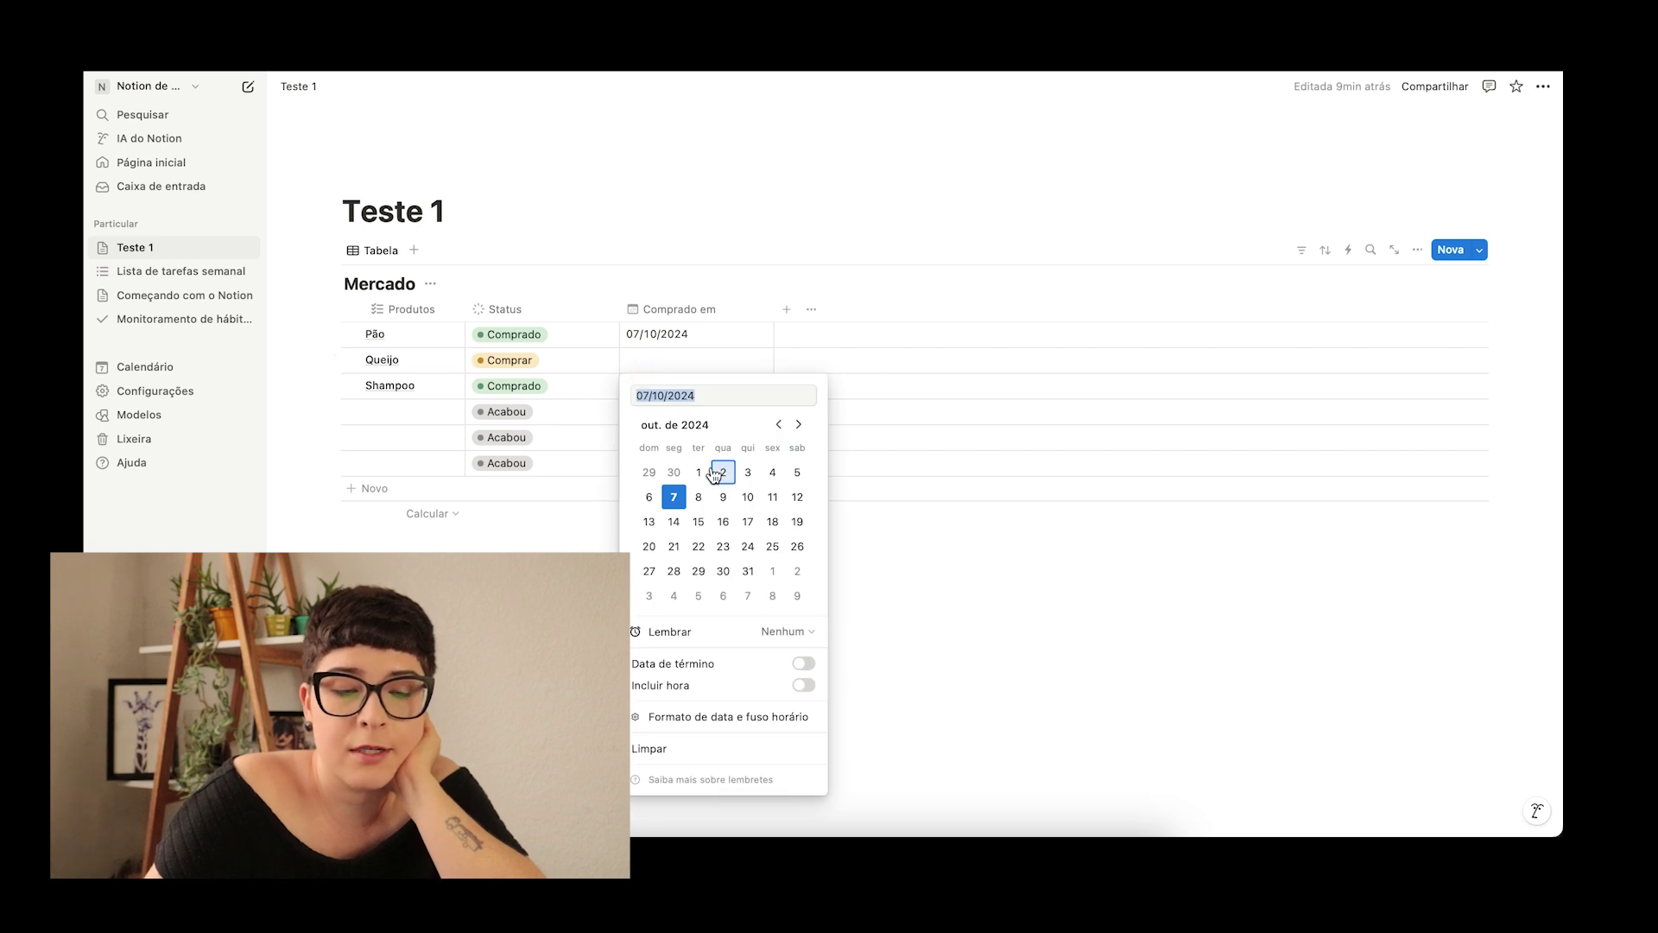
left_click(723, 497)
left_click(941, 563)
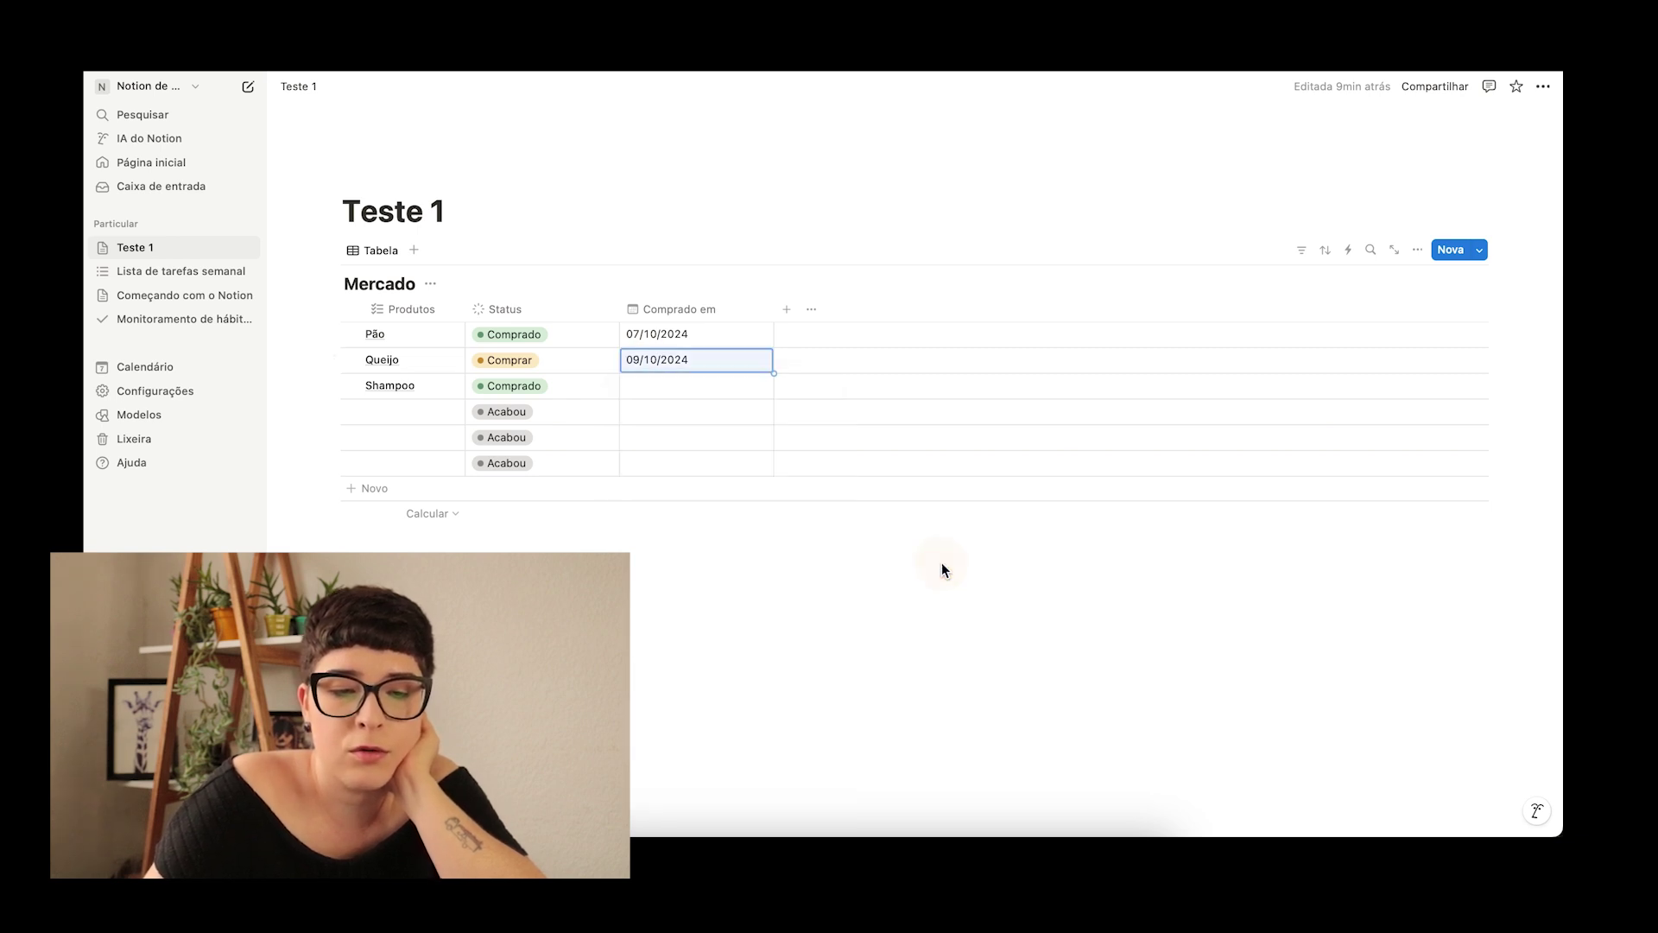
left_click(643, 390)
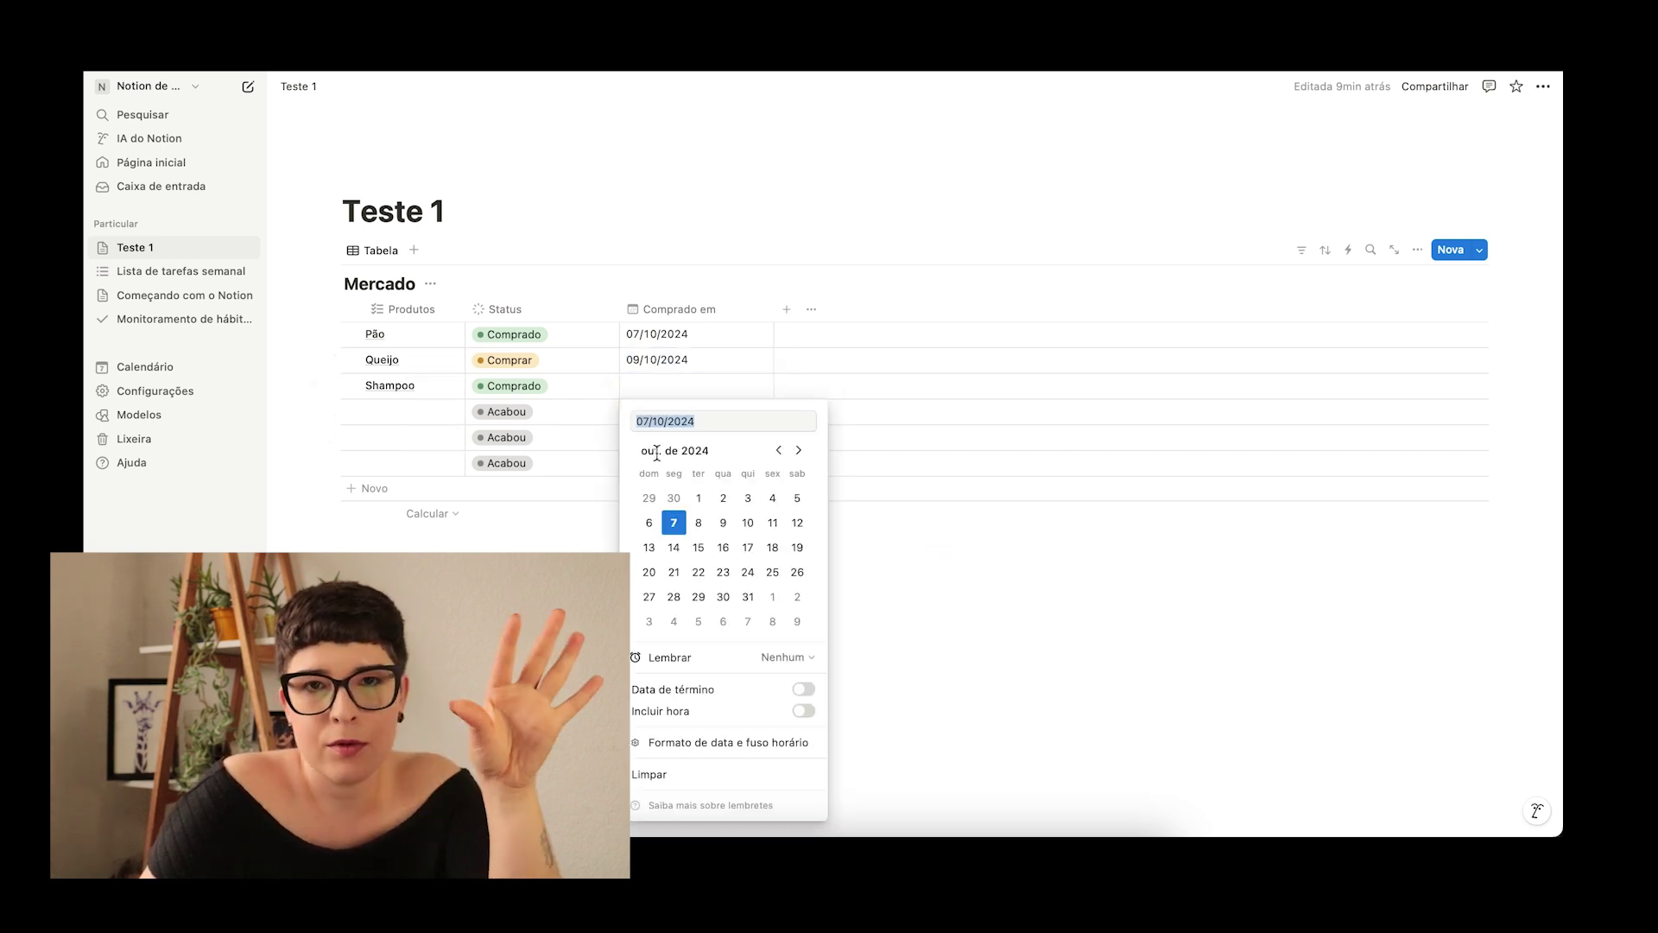
left_click(925, 592)
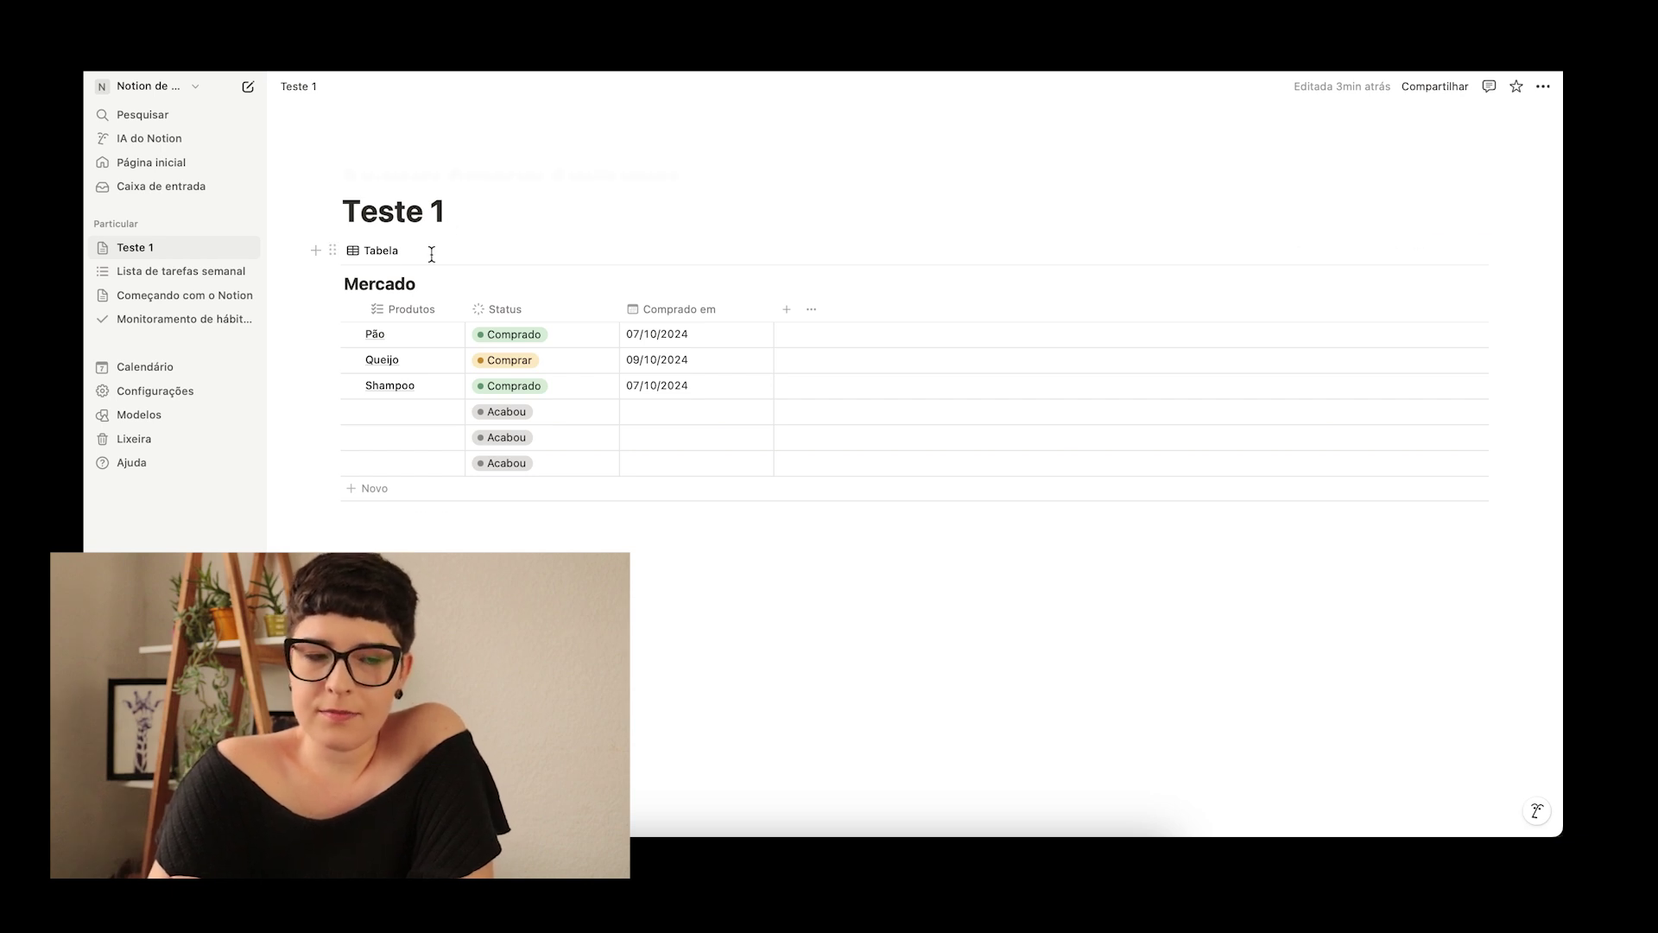
Step: Examine the layout options offered for the Mercado database's Tabela view
left_click(373, 251)
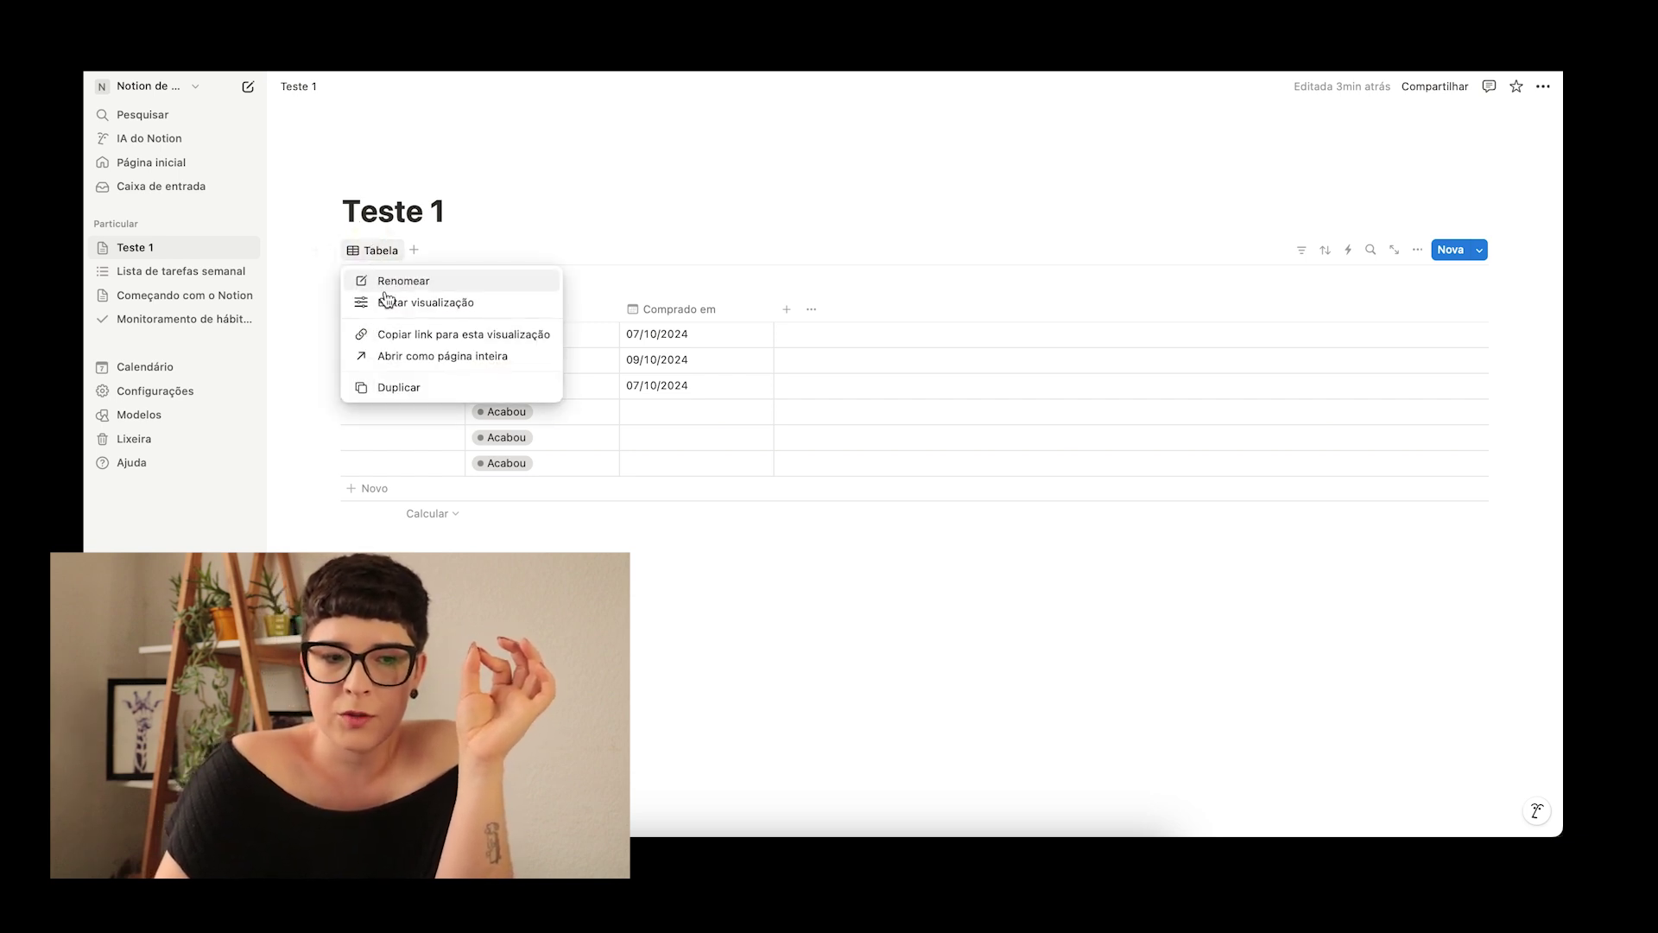
left_click(411, 304)
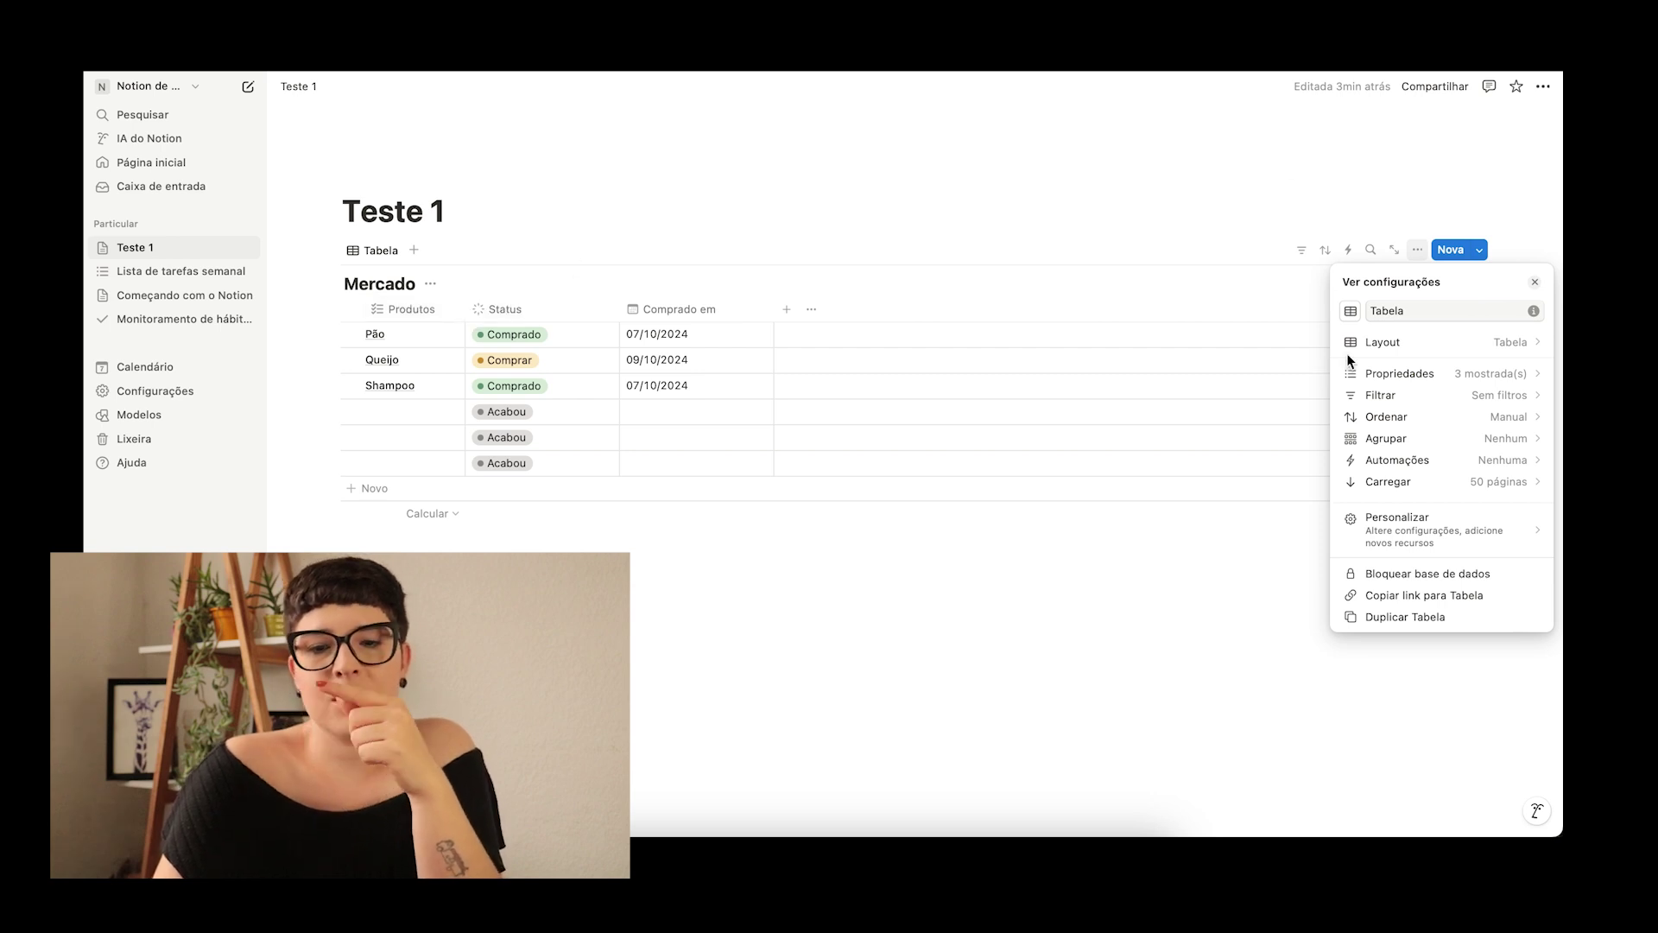
left_click(1441, 345)
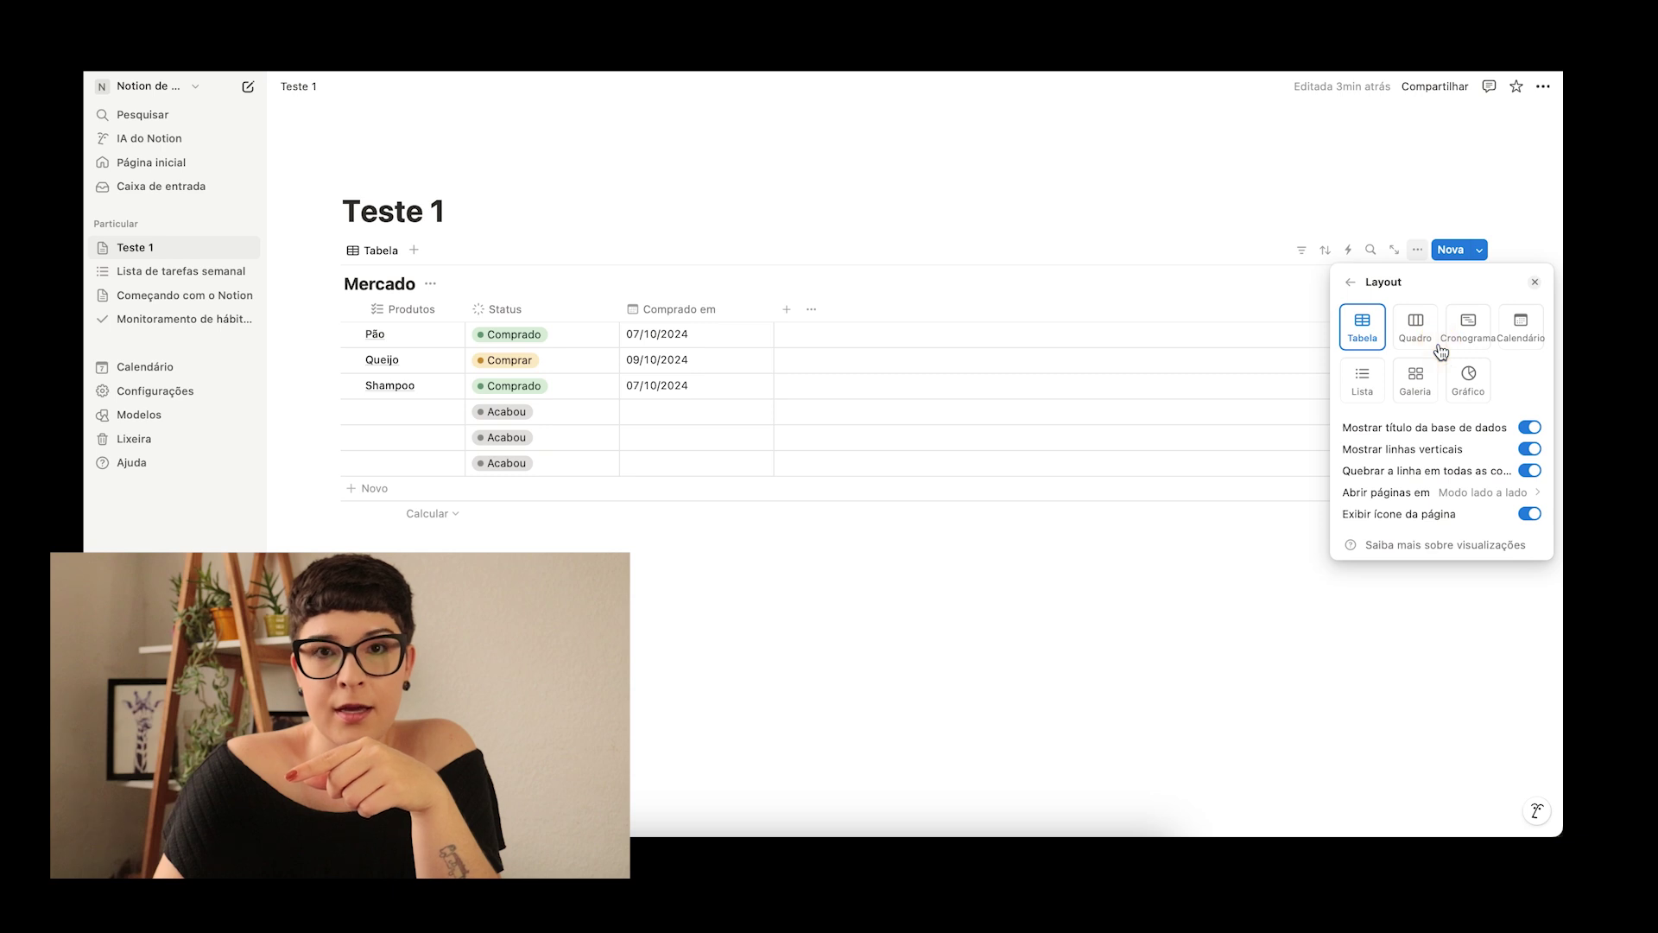
left_click(1066, 228)
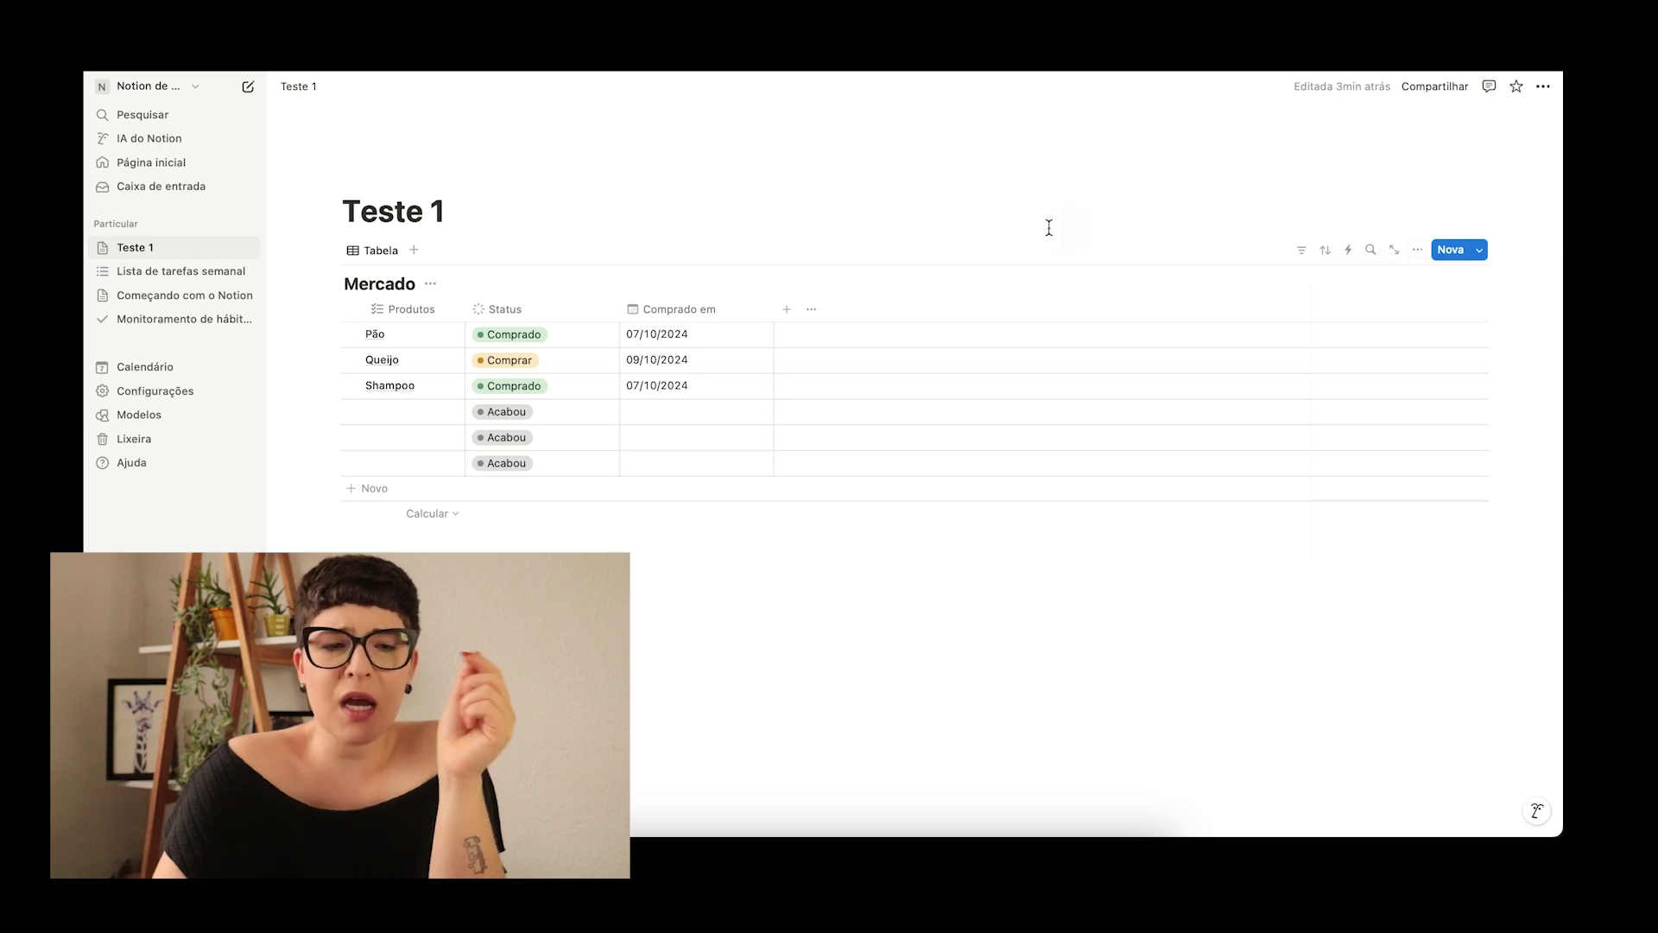
Step: Examine the view types that can be added to the Mercado database and the settings of its Tabela view
left_click(413, 251)
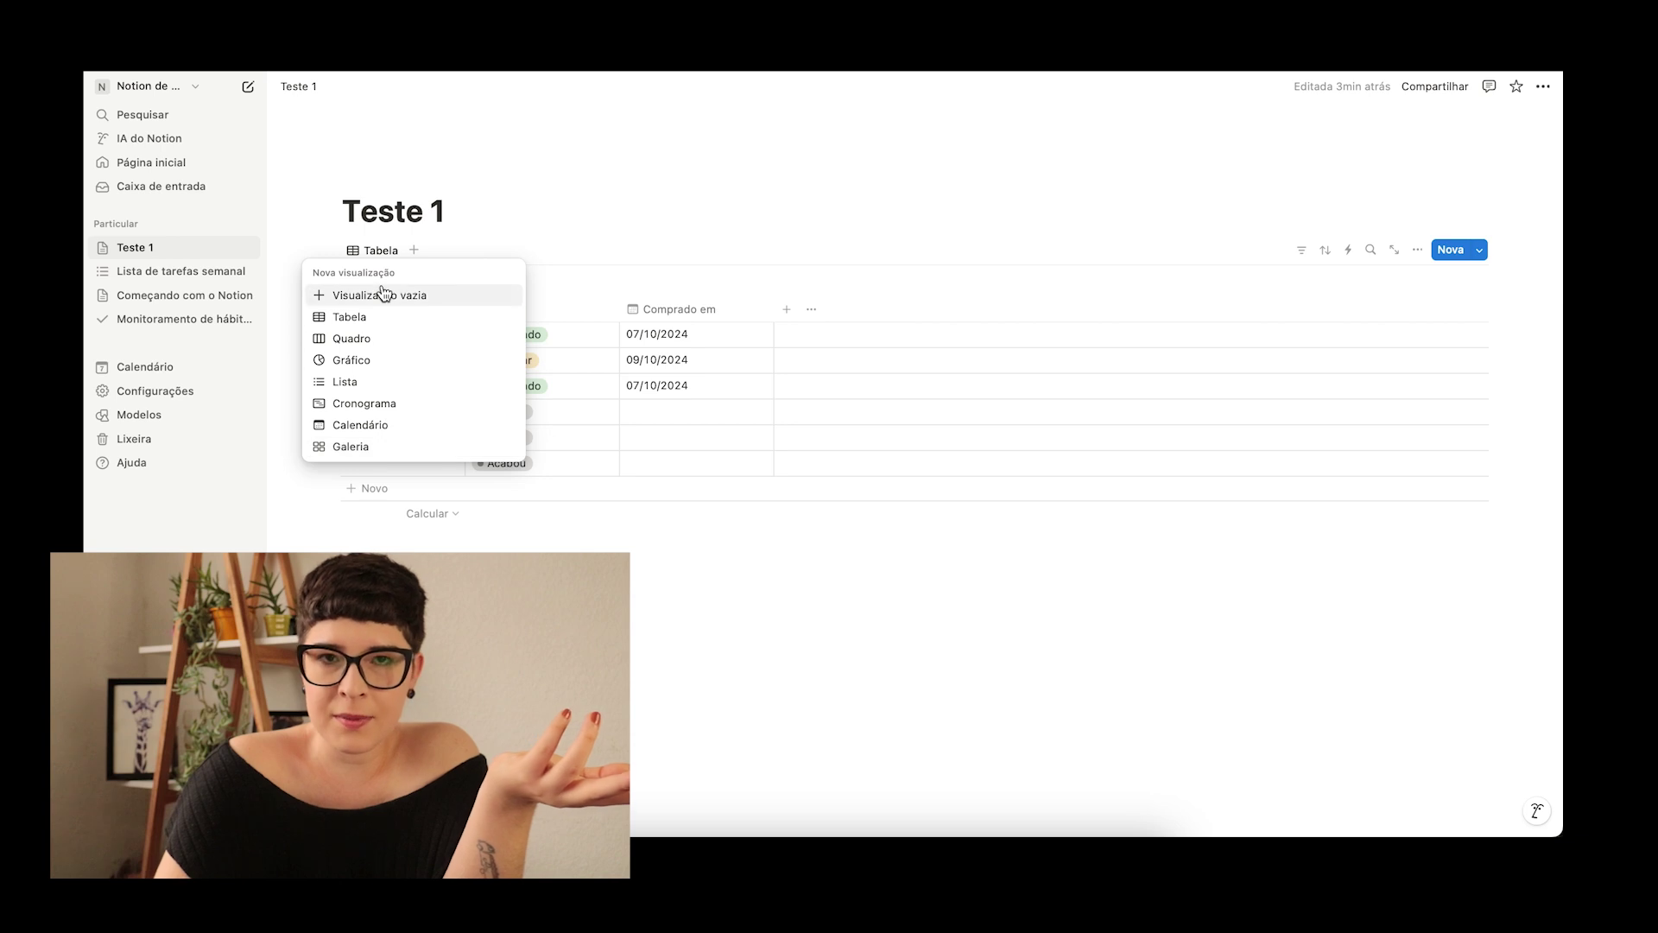
left_click(440, 233)
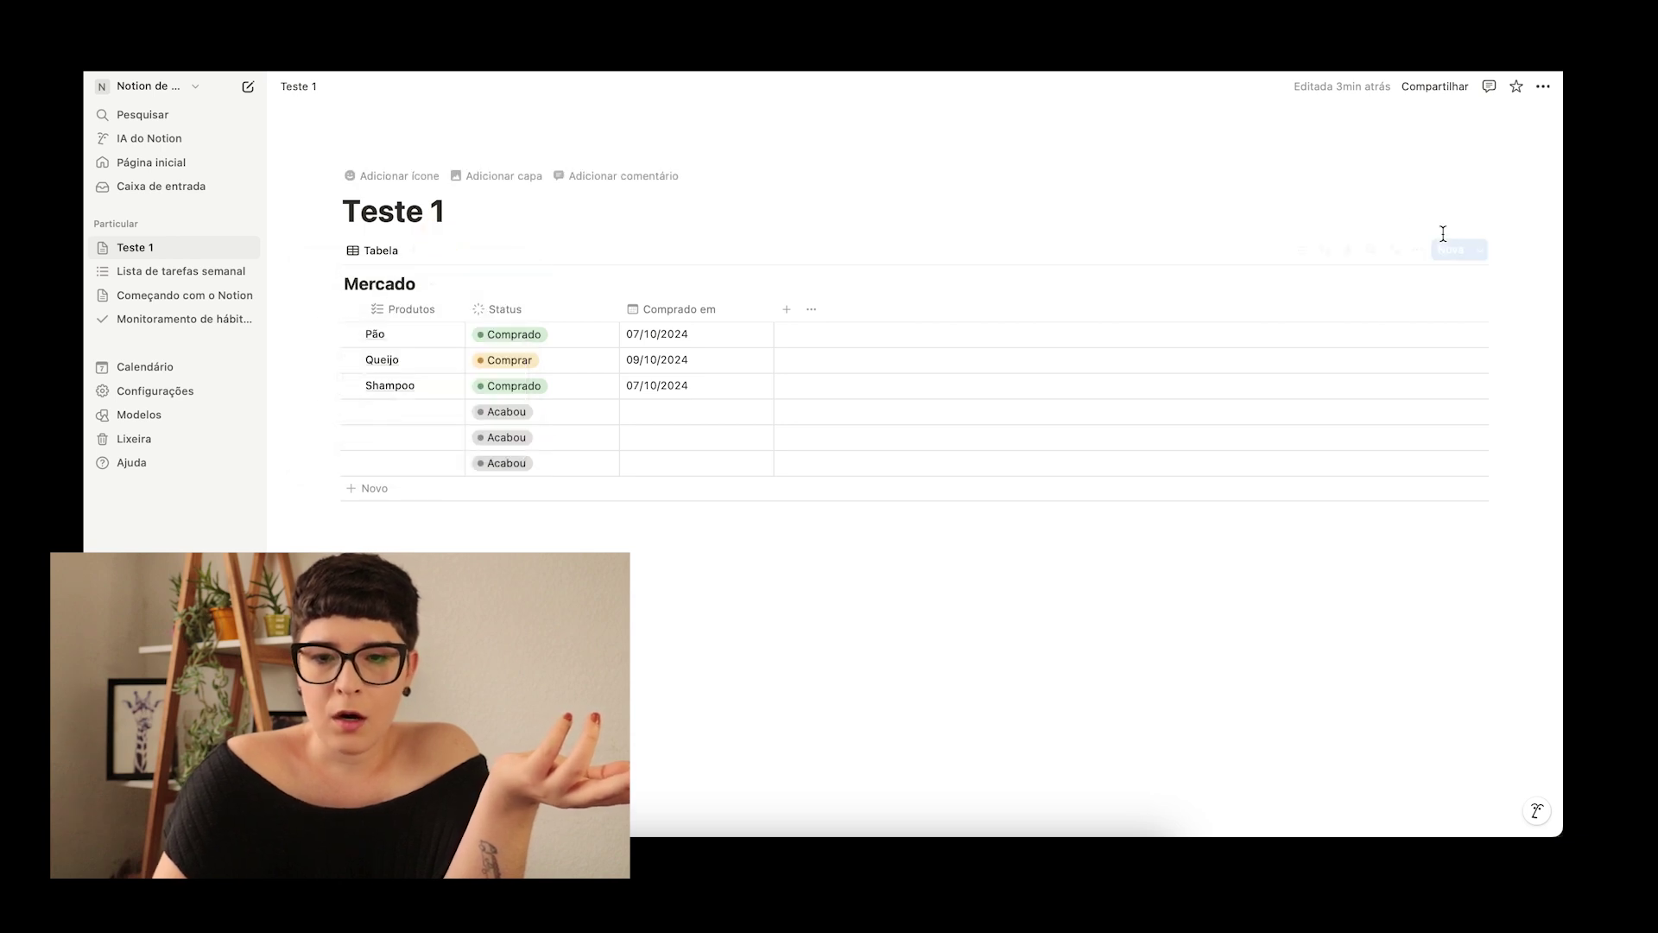
left_click(1419, 249)
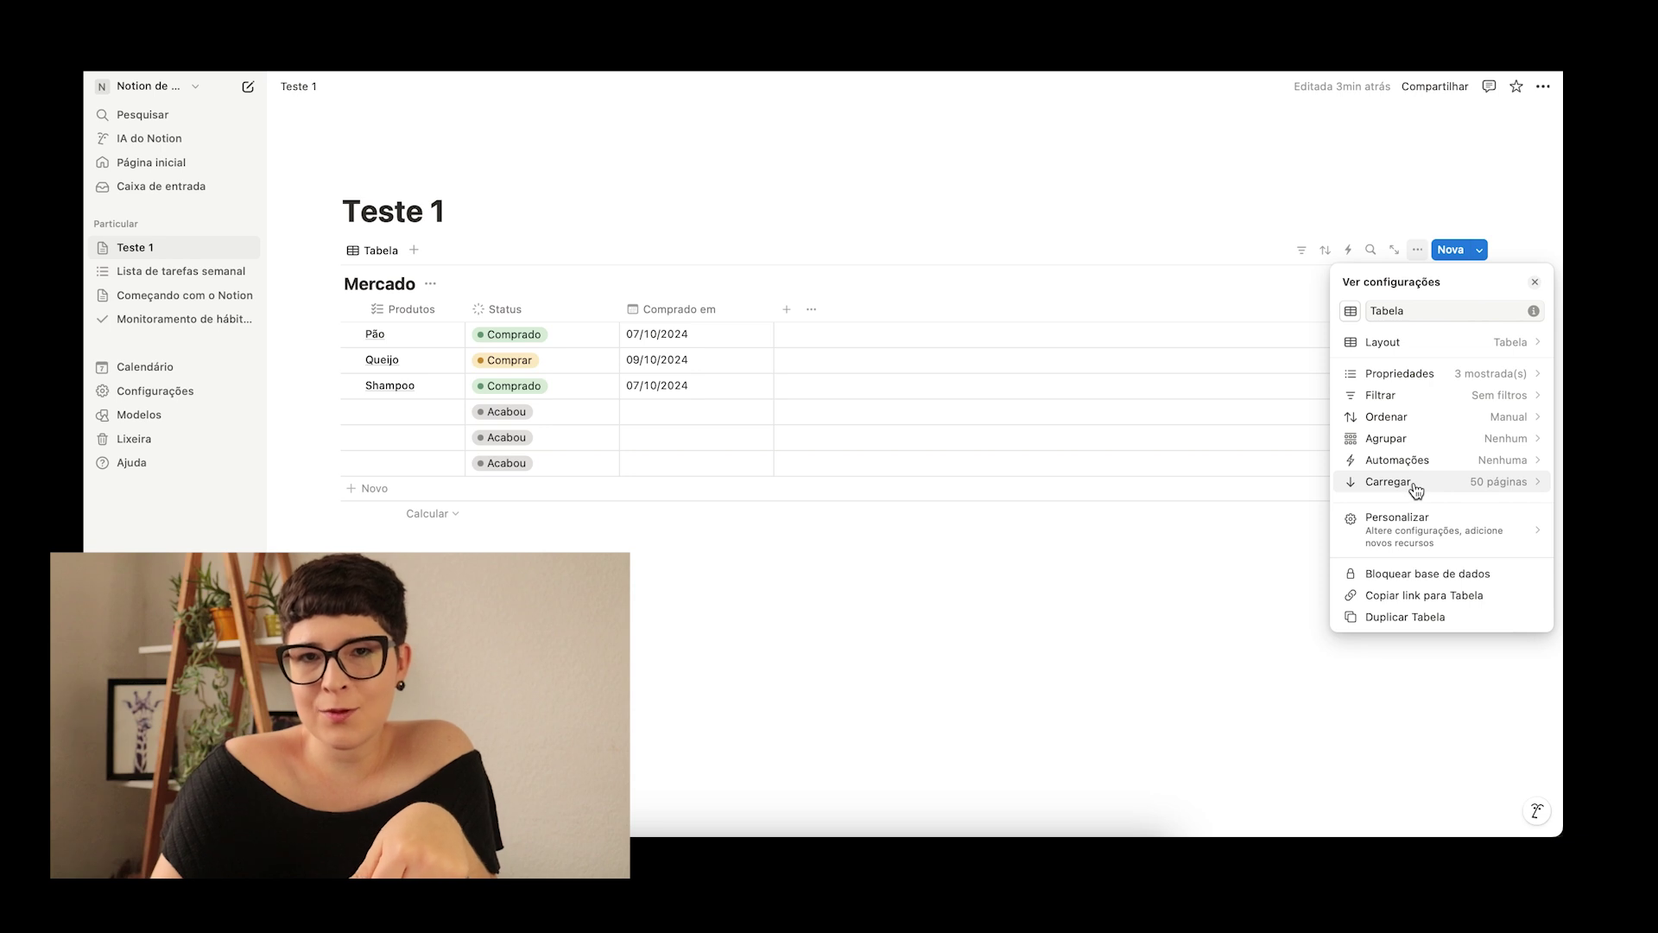
left_click(376, 252)
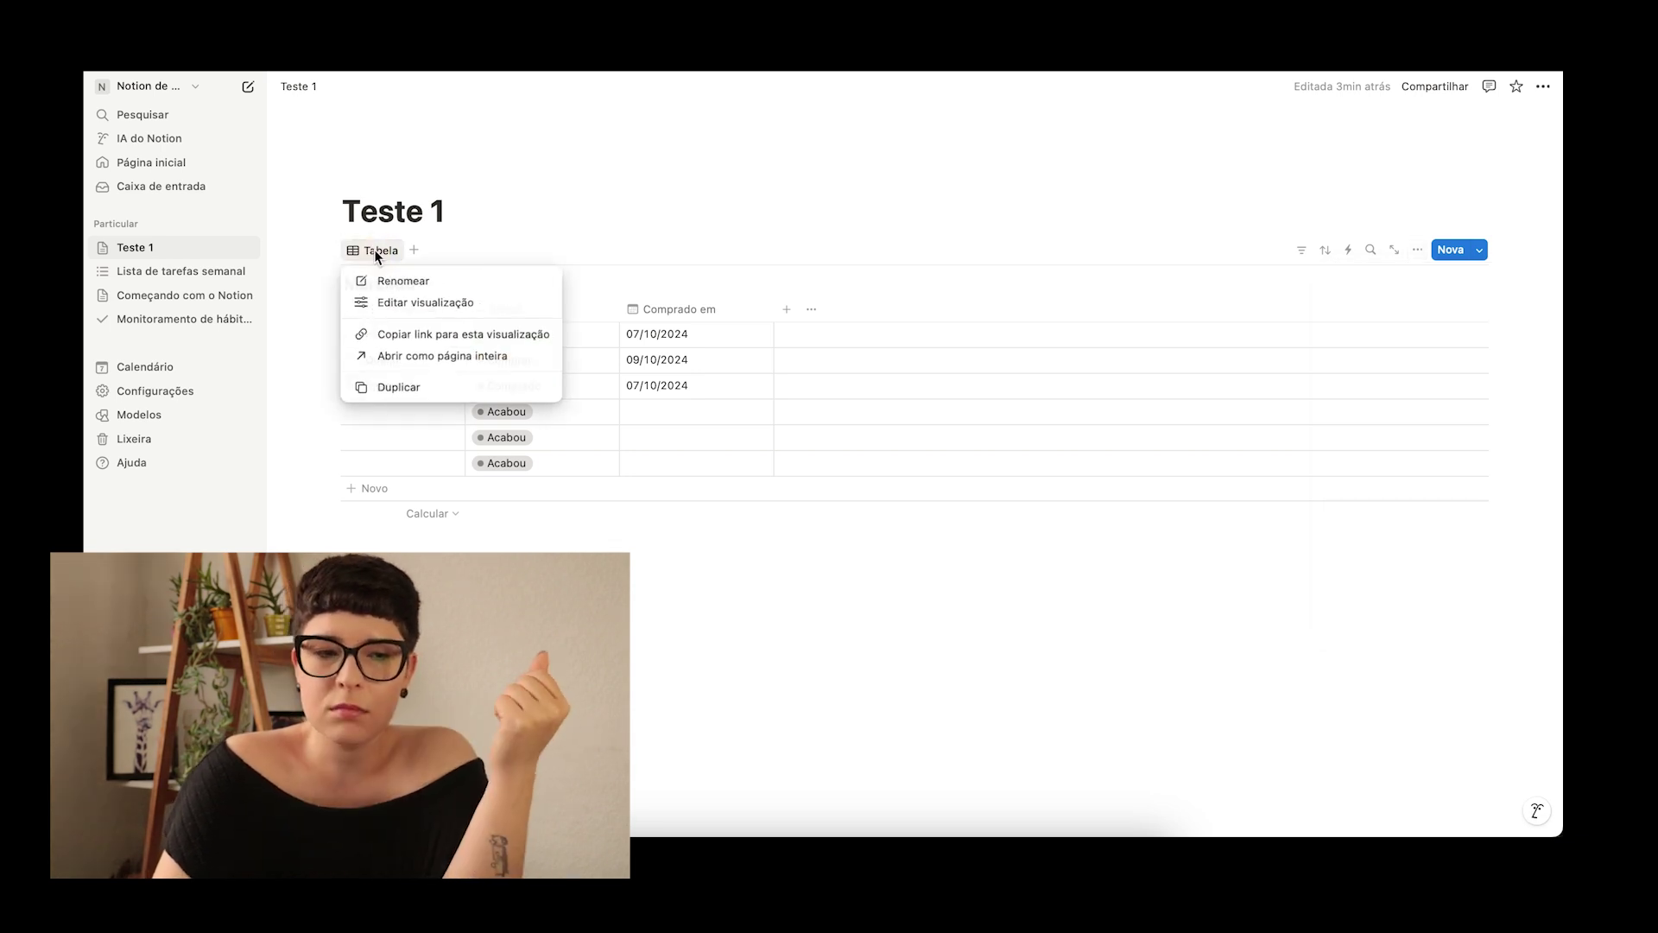
left_click(416, 303)
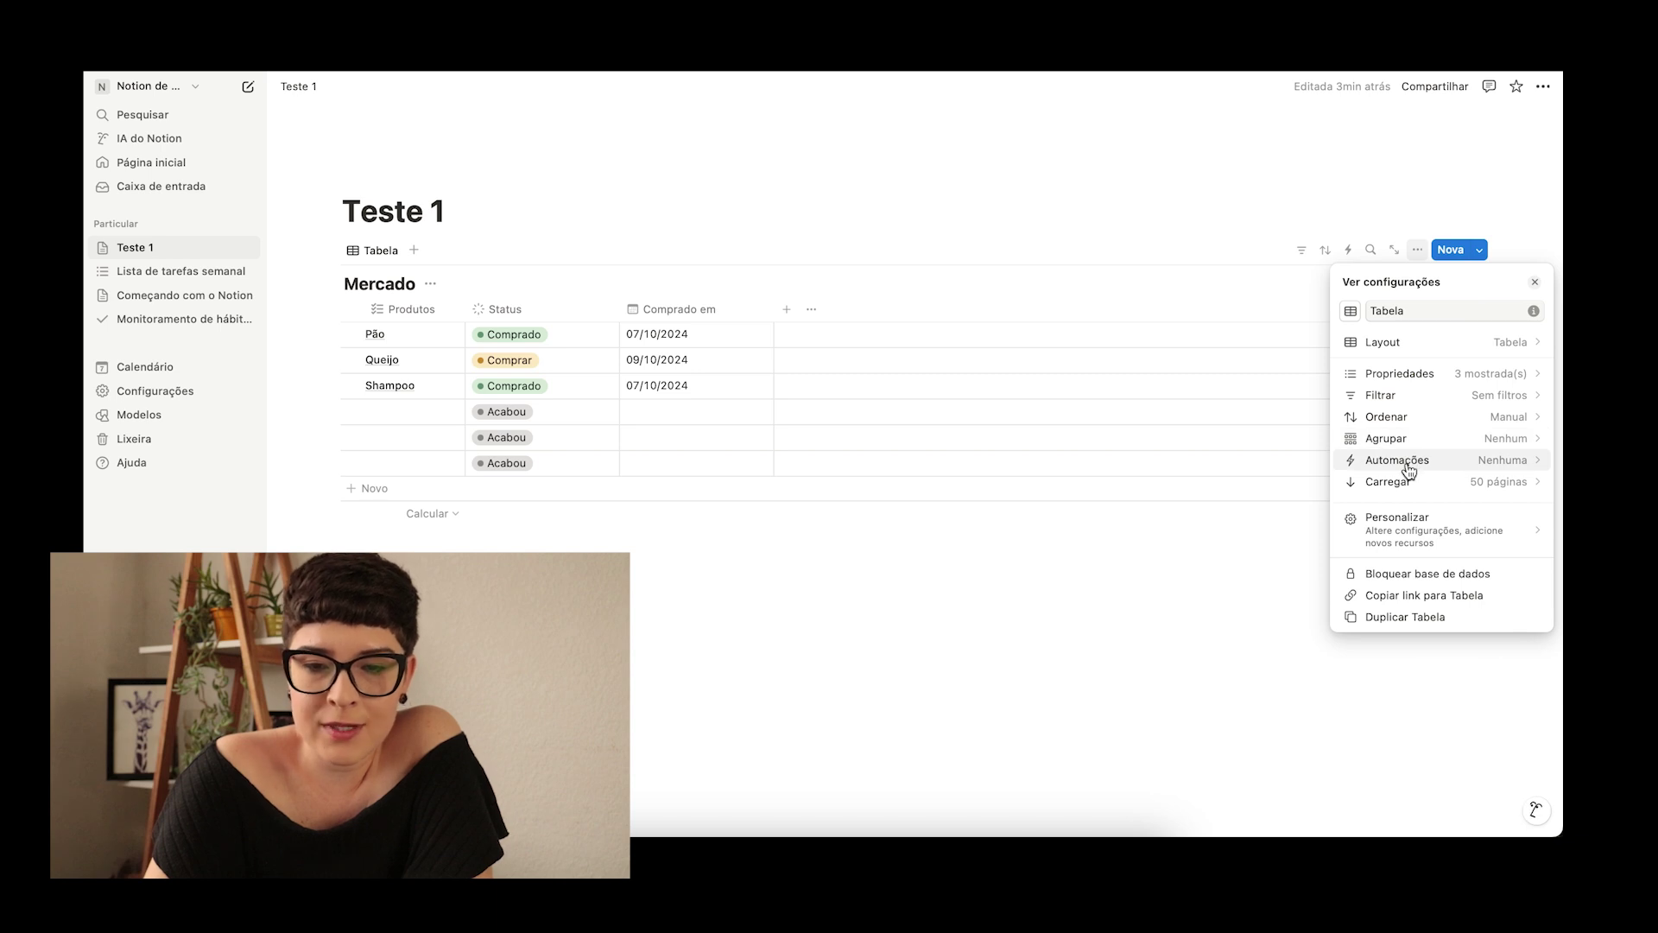
left_click(1143, 258)
Step: Check the name field and the icon choices in the Tabela view's settings
left_click(368, 255)
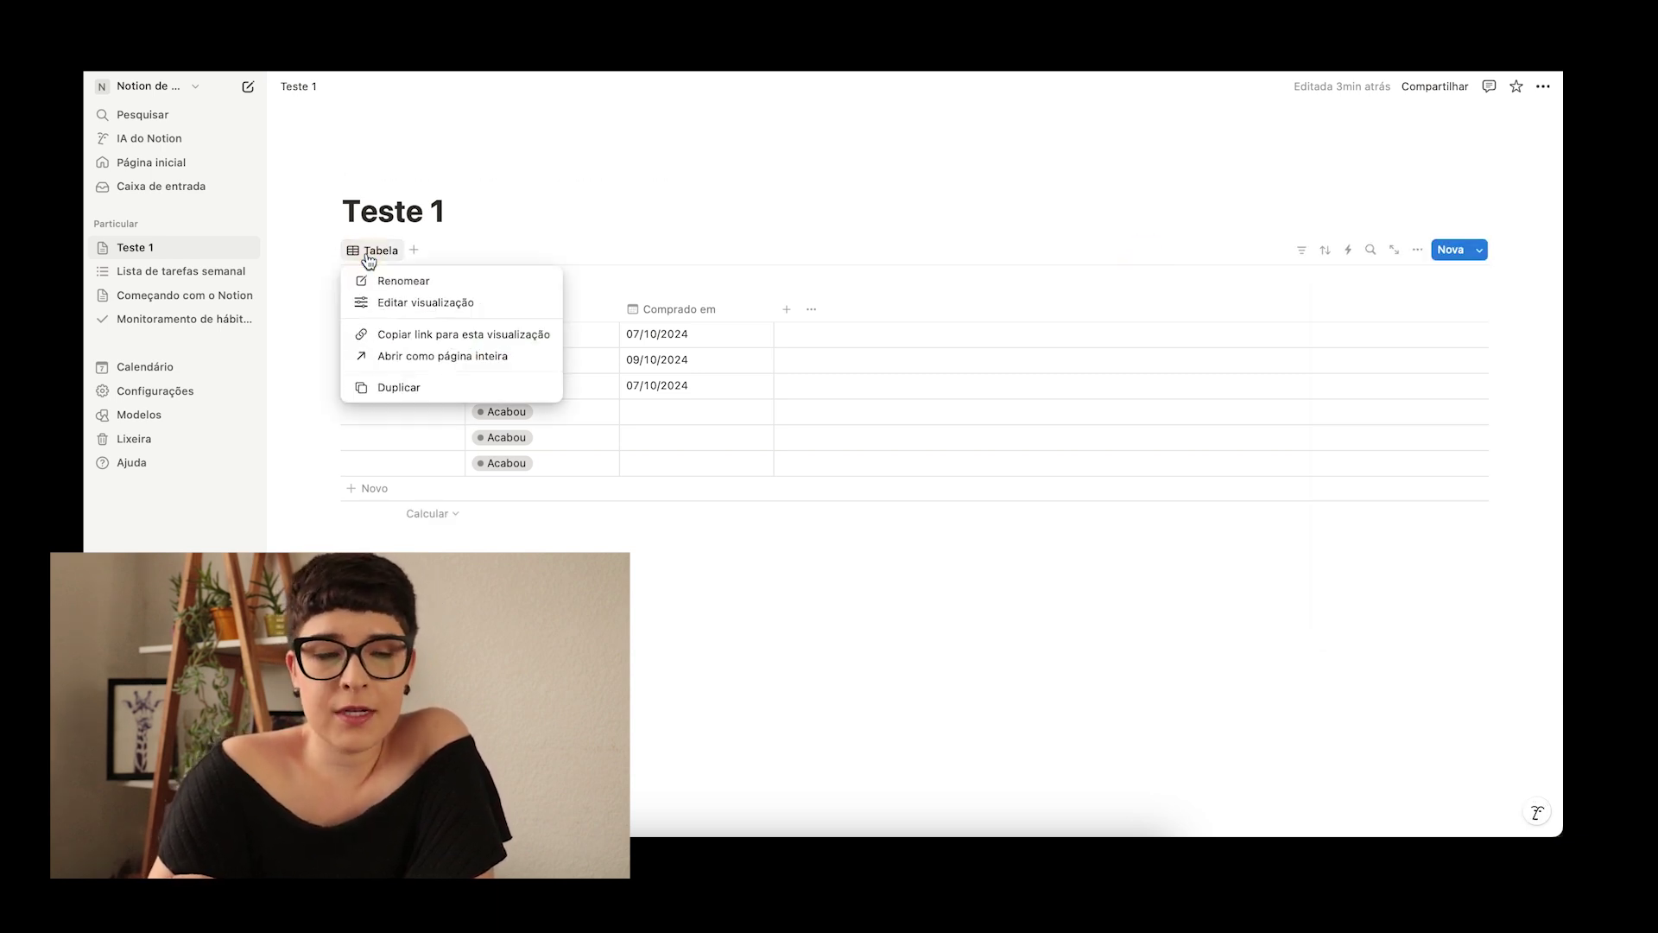
left_click(390, 307)
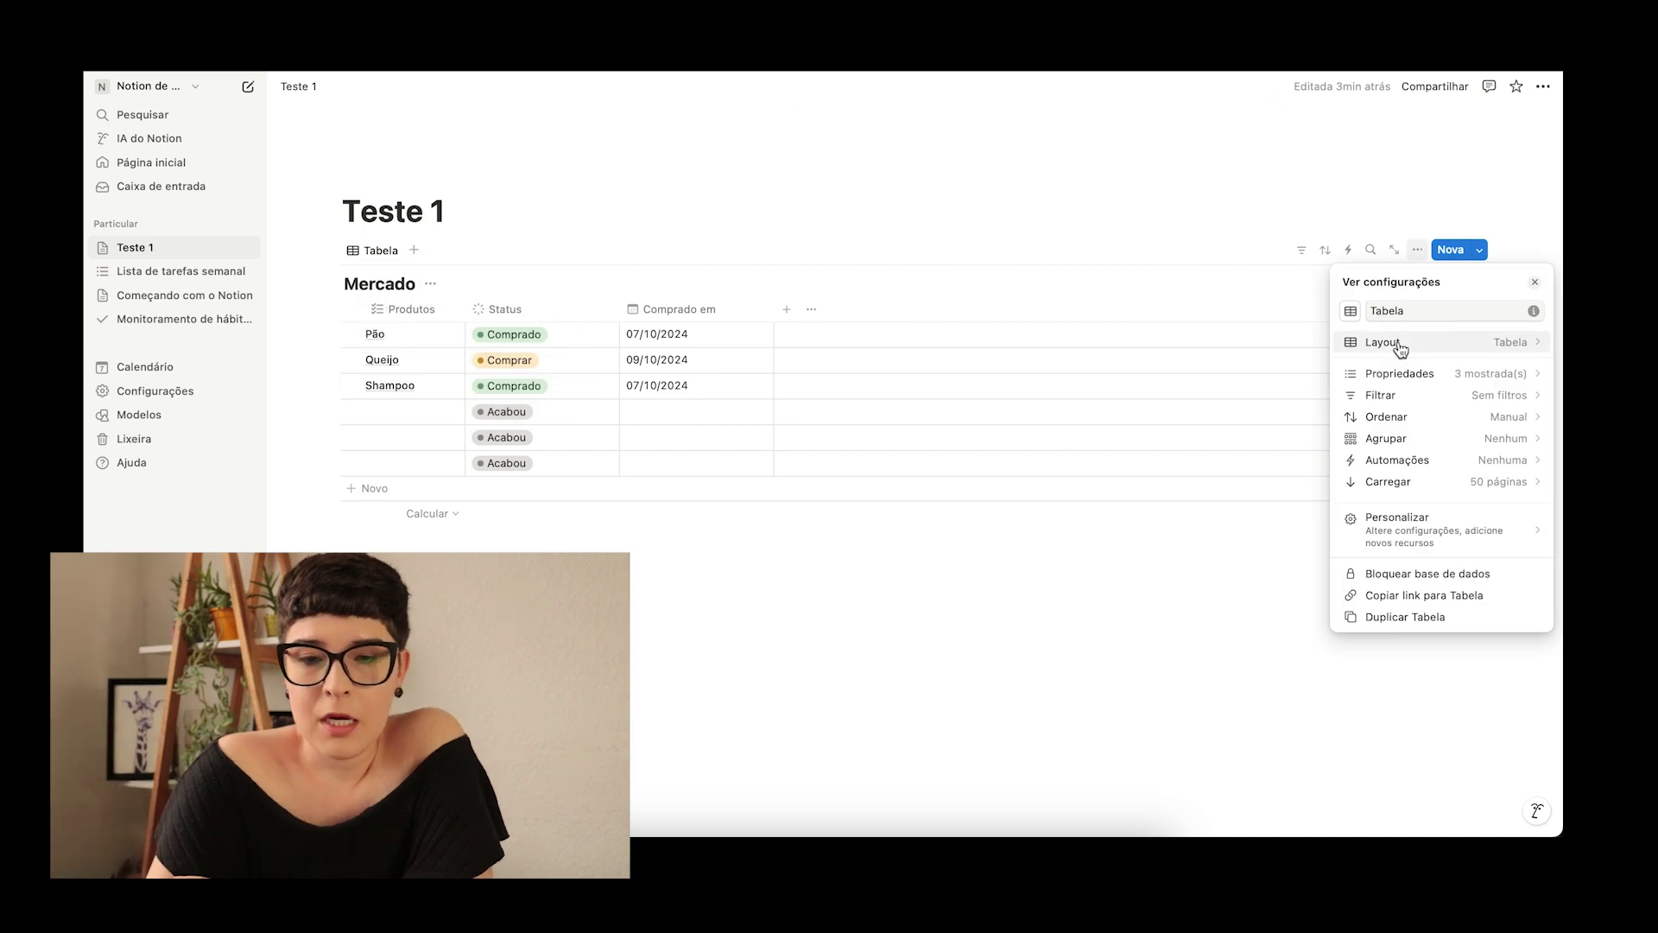
double_click(1392, 311)
left_click(1413, 312)
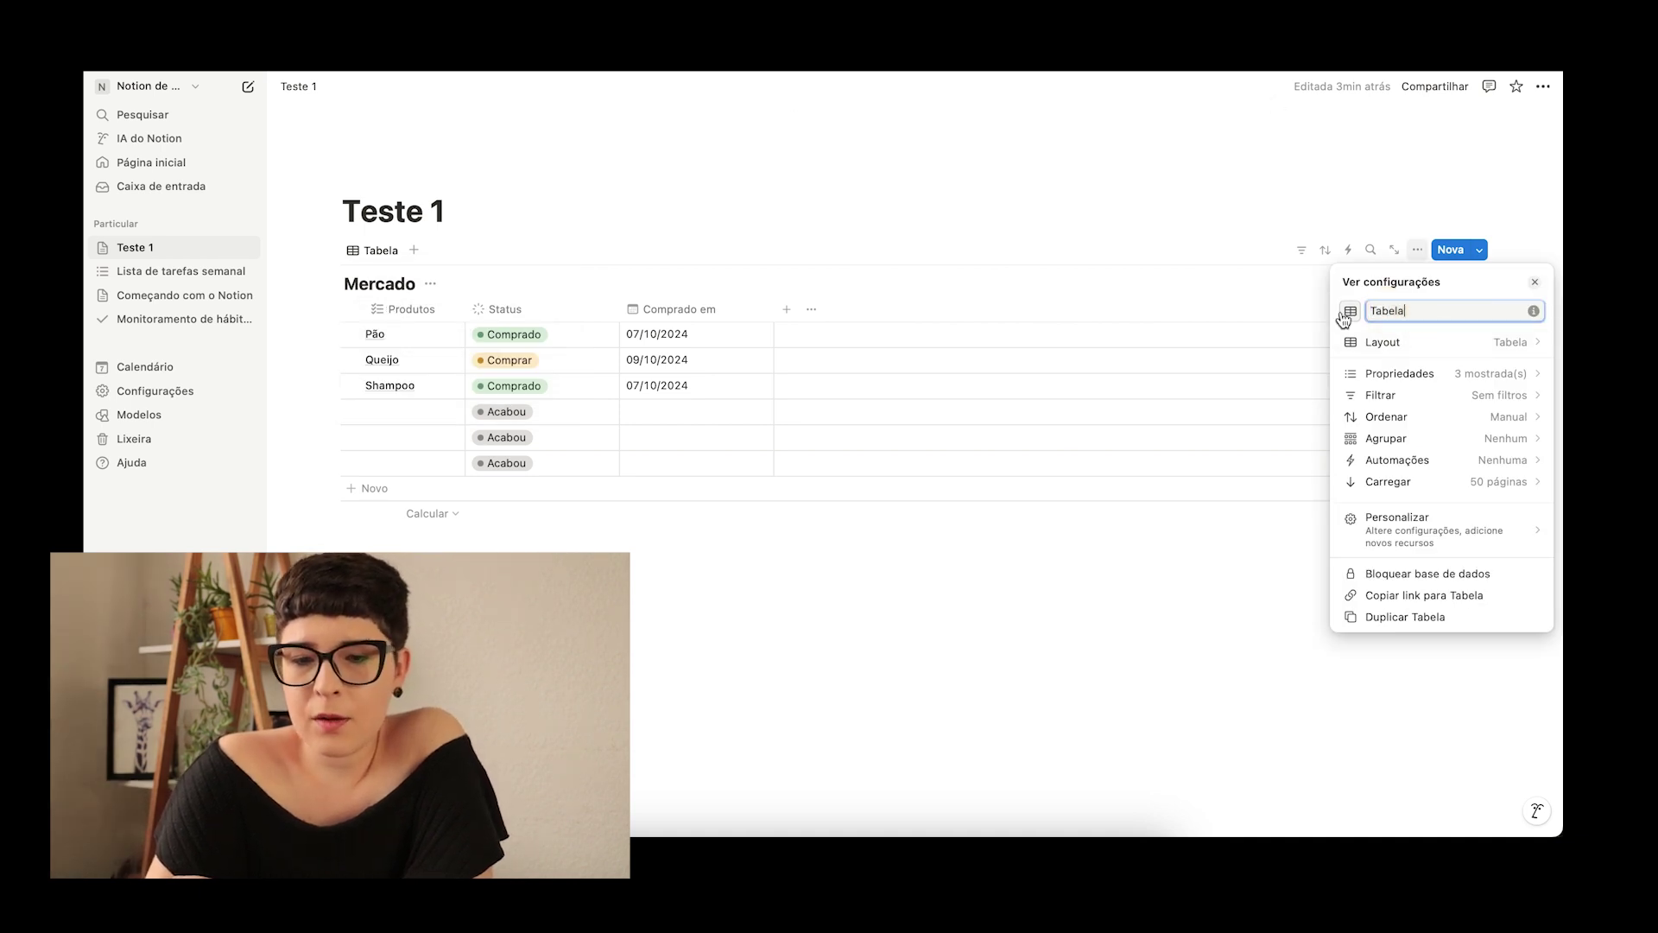
left_click(1352, 313)
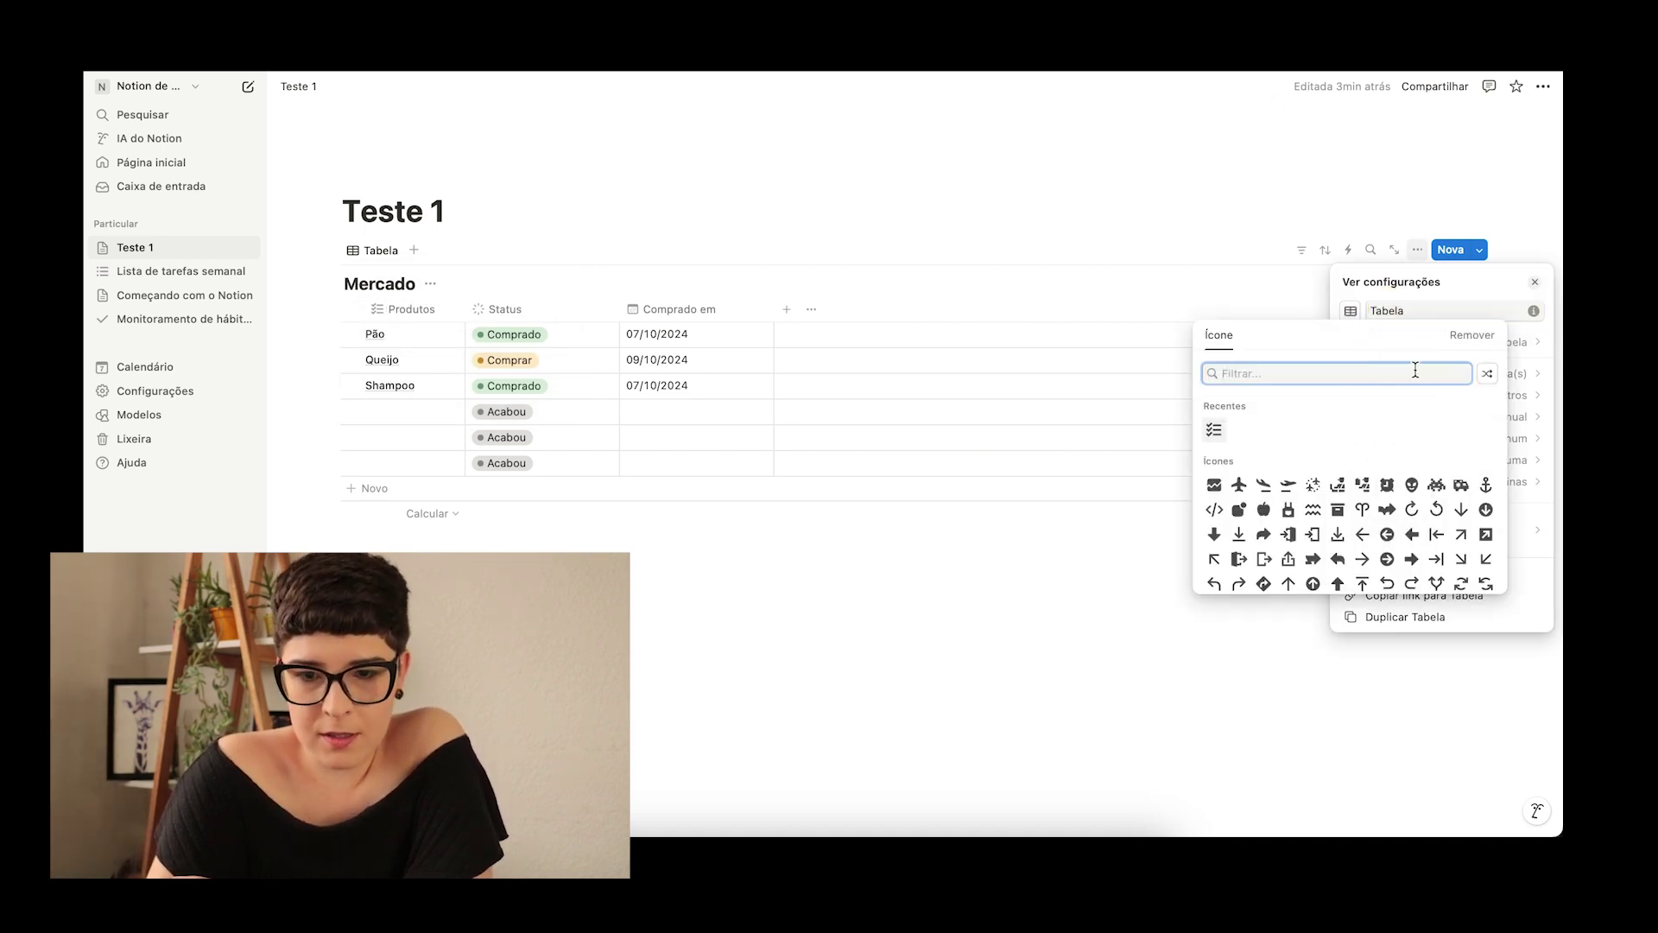
left_click(1468, 304)
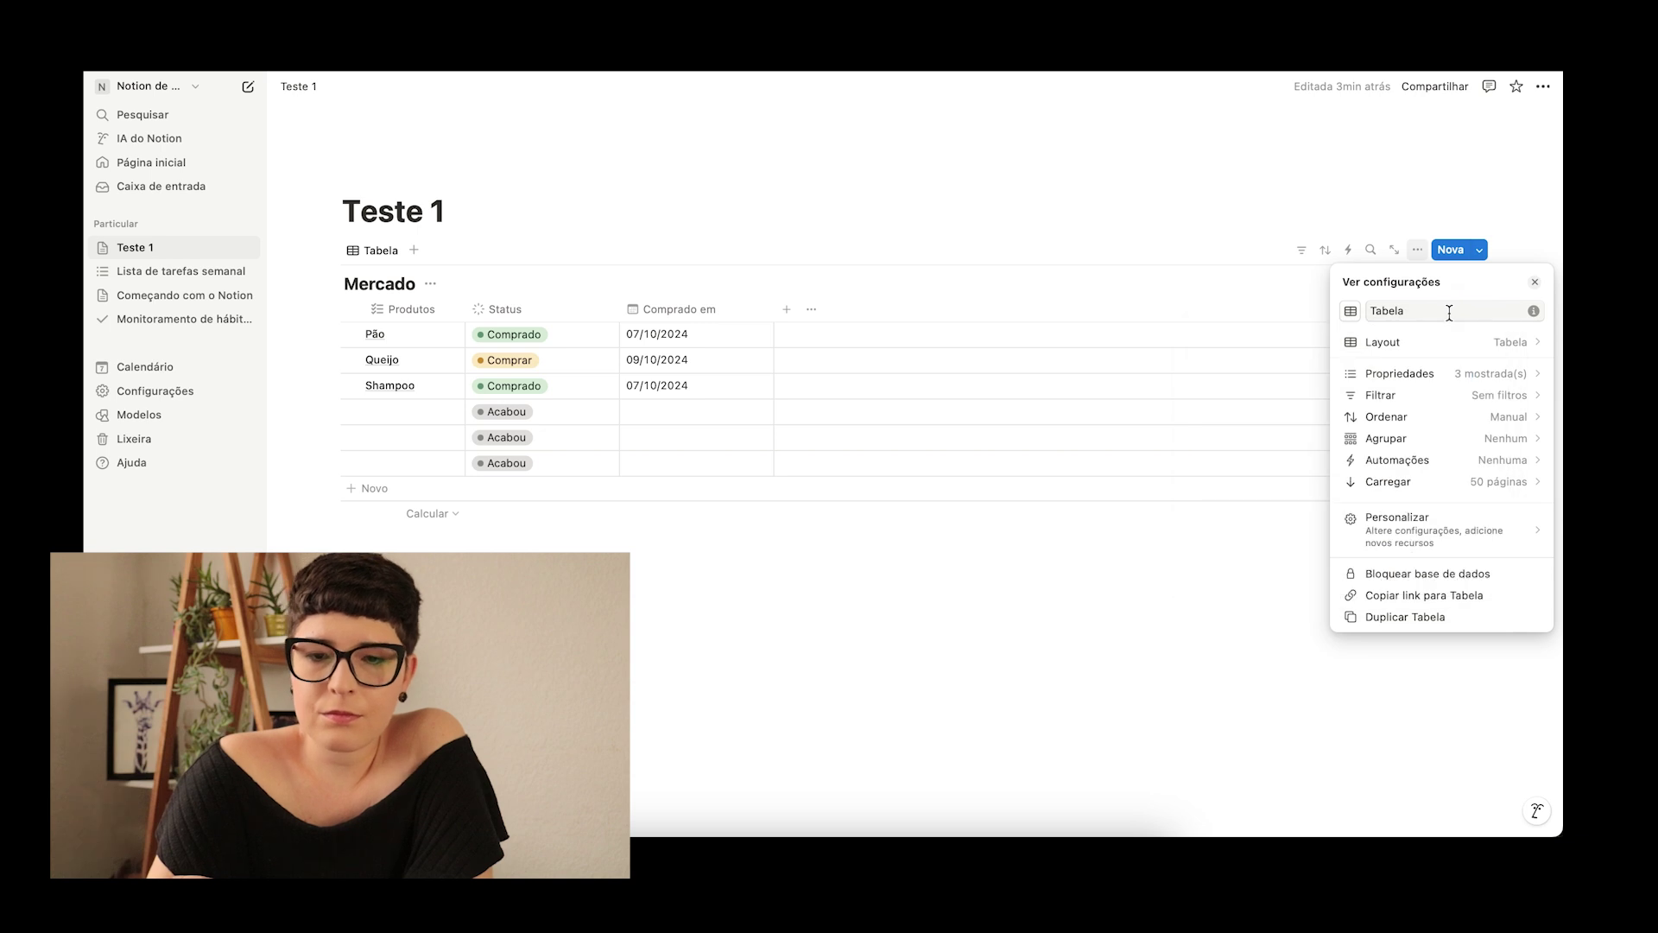
Step: Switch the Mercado view's layout to Quadro and move Shampoo and one untitled card into the Comprar column
left_click(1394, 345)
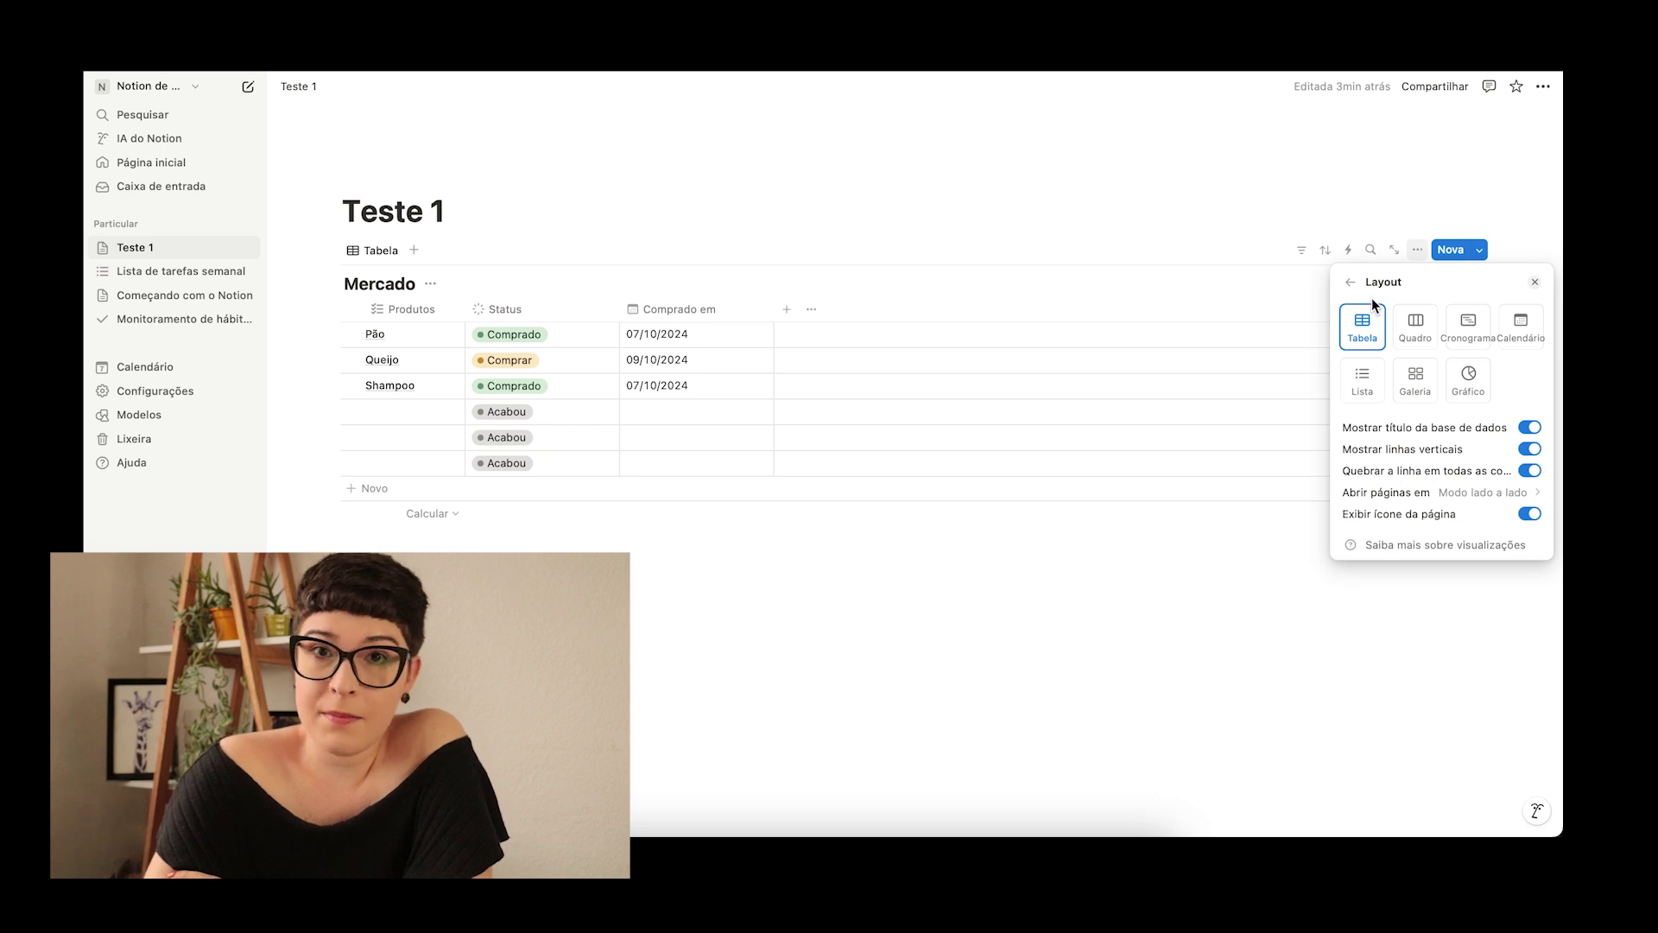
left_click(1420, 331)
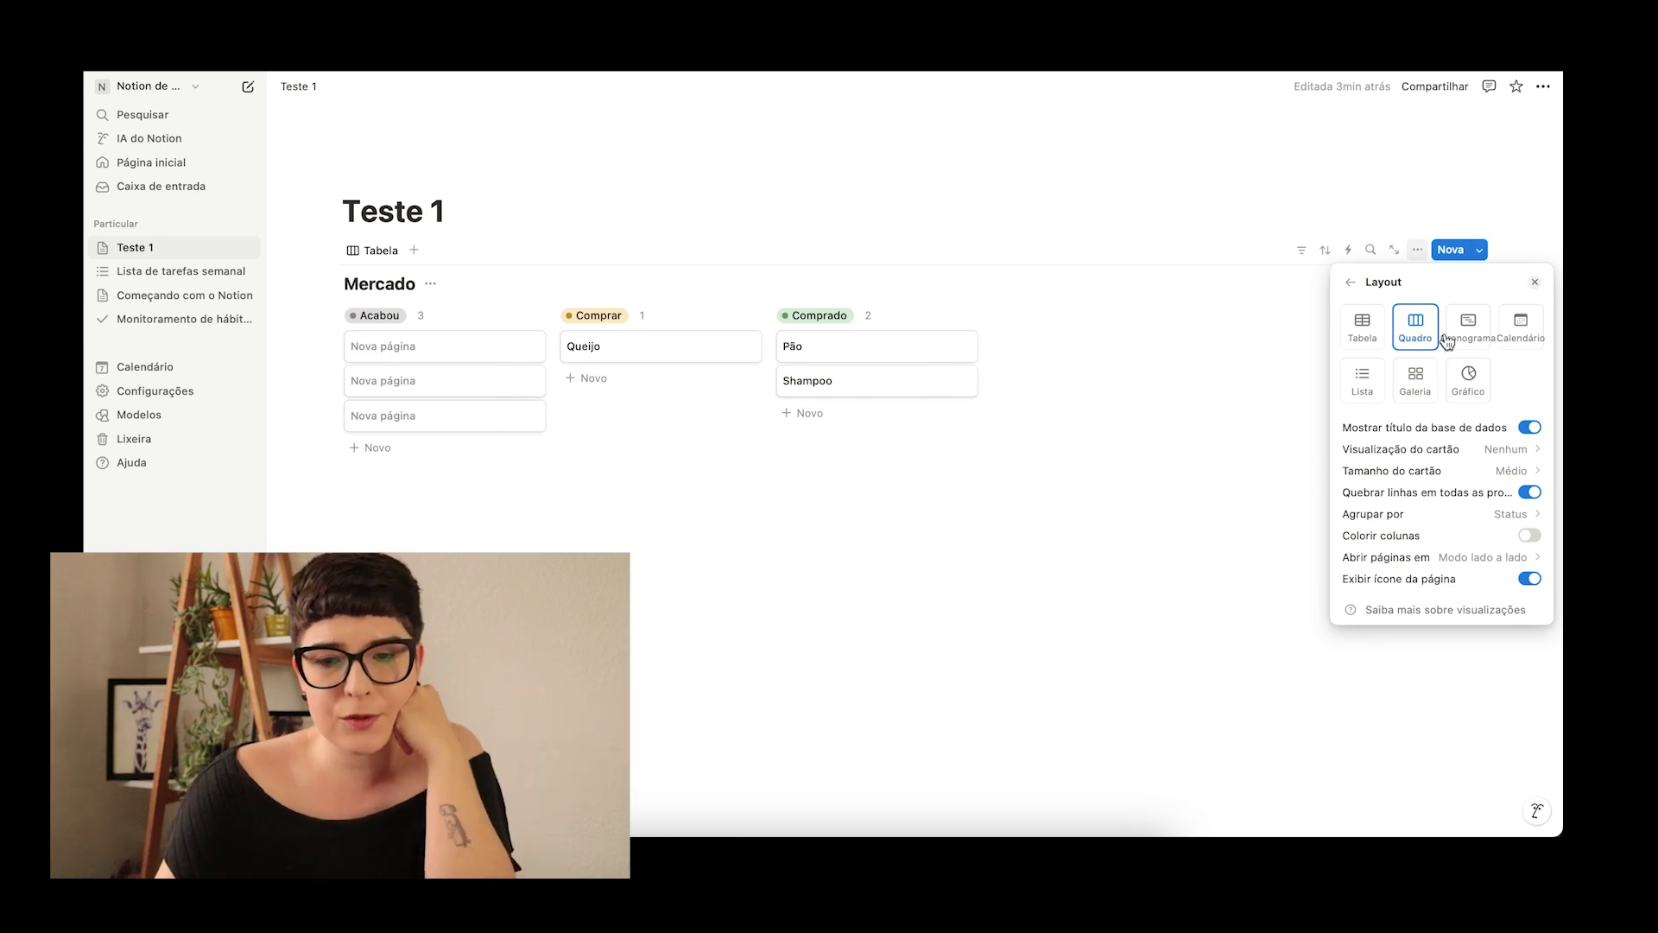
left_click_drag(865, 376, 628, 377)
left_click_drag(437, 385, 628, 376)
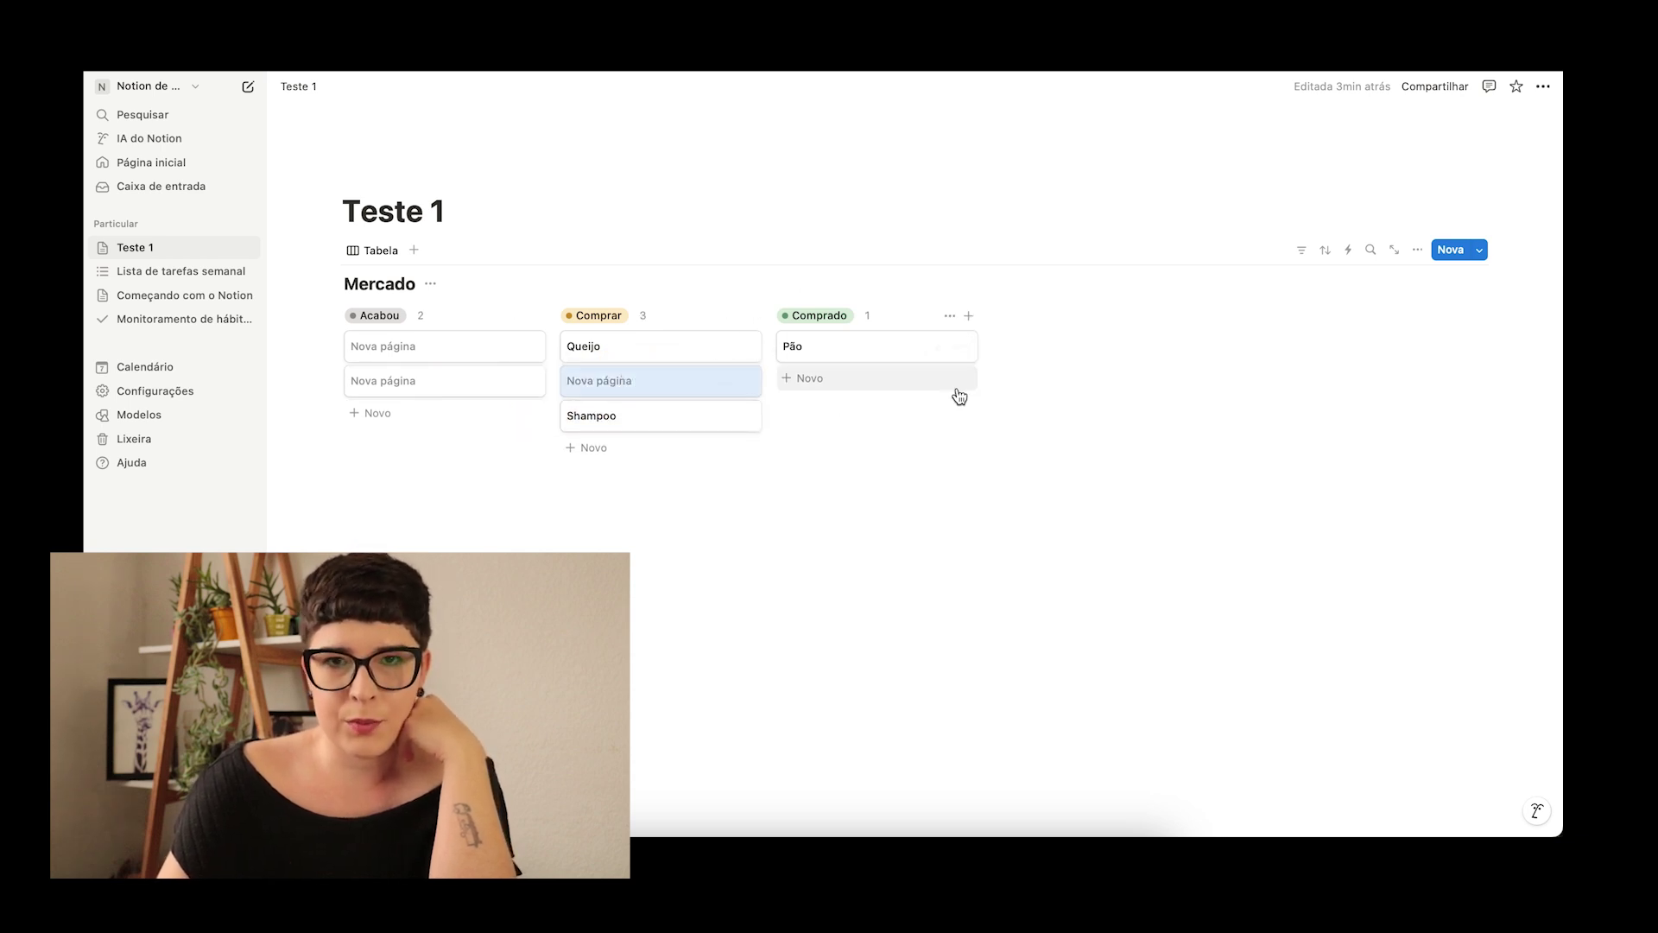
Step: Try the Cronograma, Calendário and Lista layouts in turn on the Mercado view
left_click(381, 251)
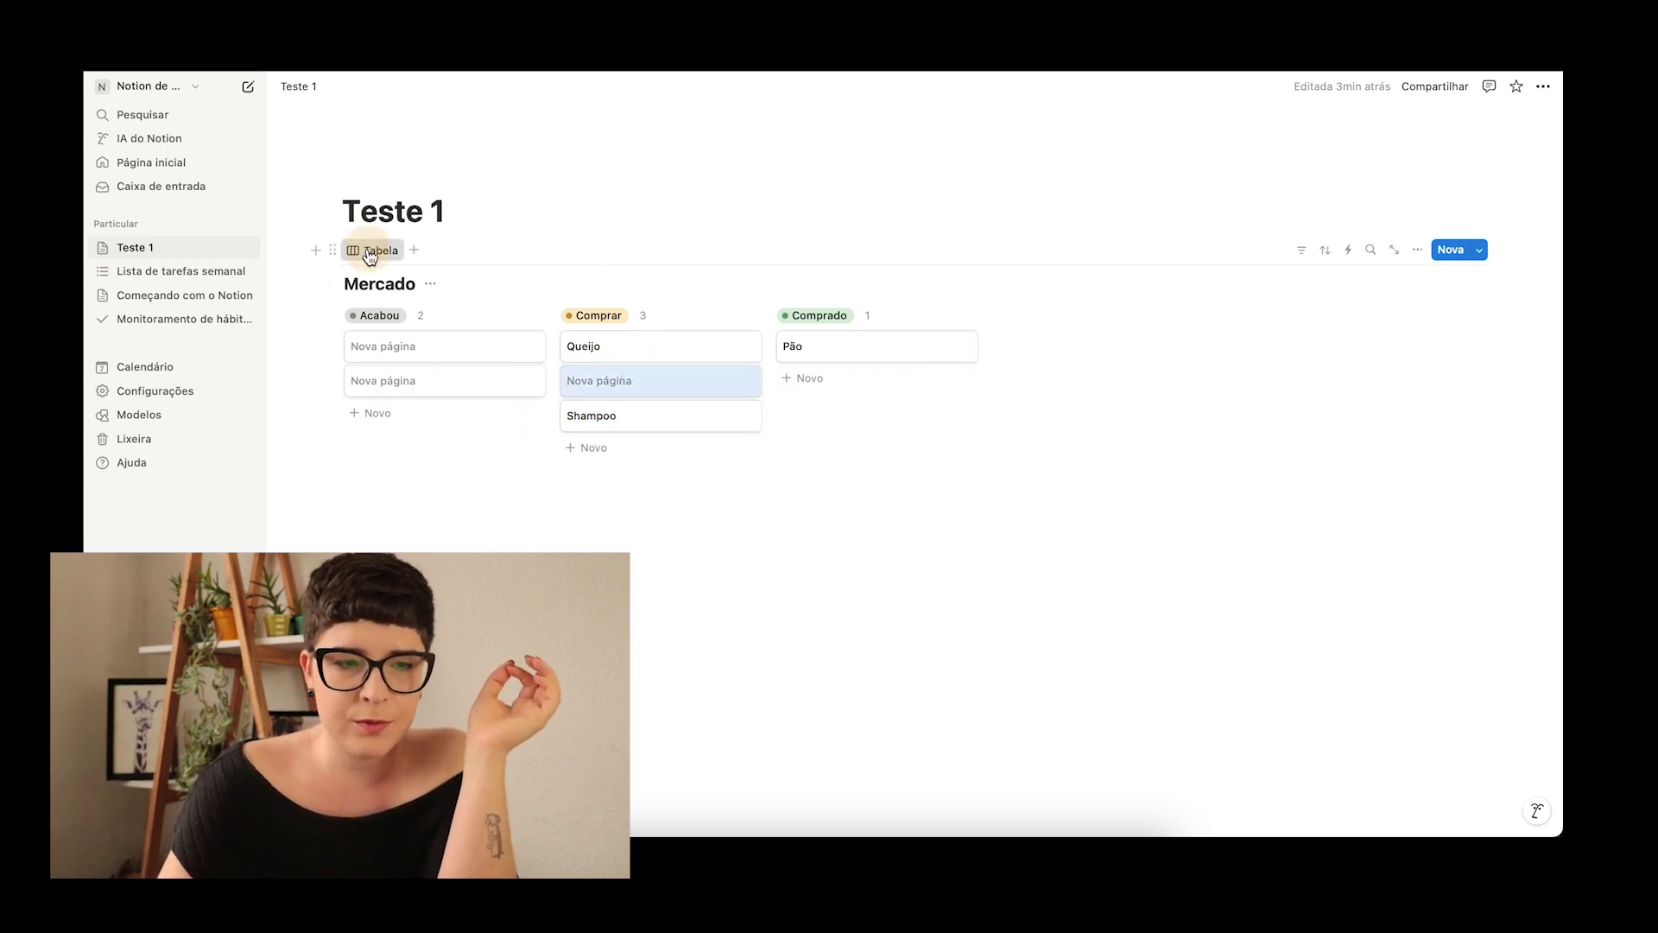
left_click(403, 310)
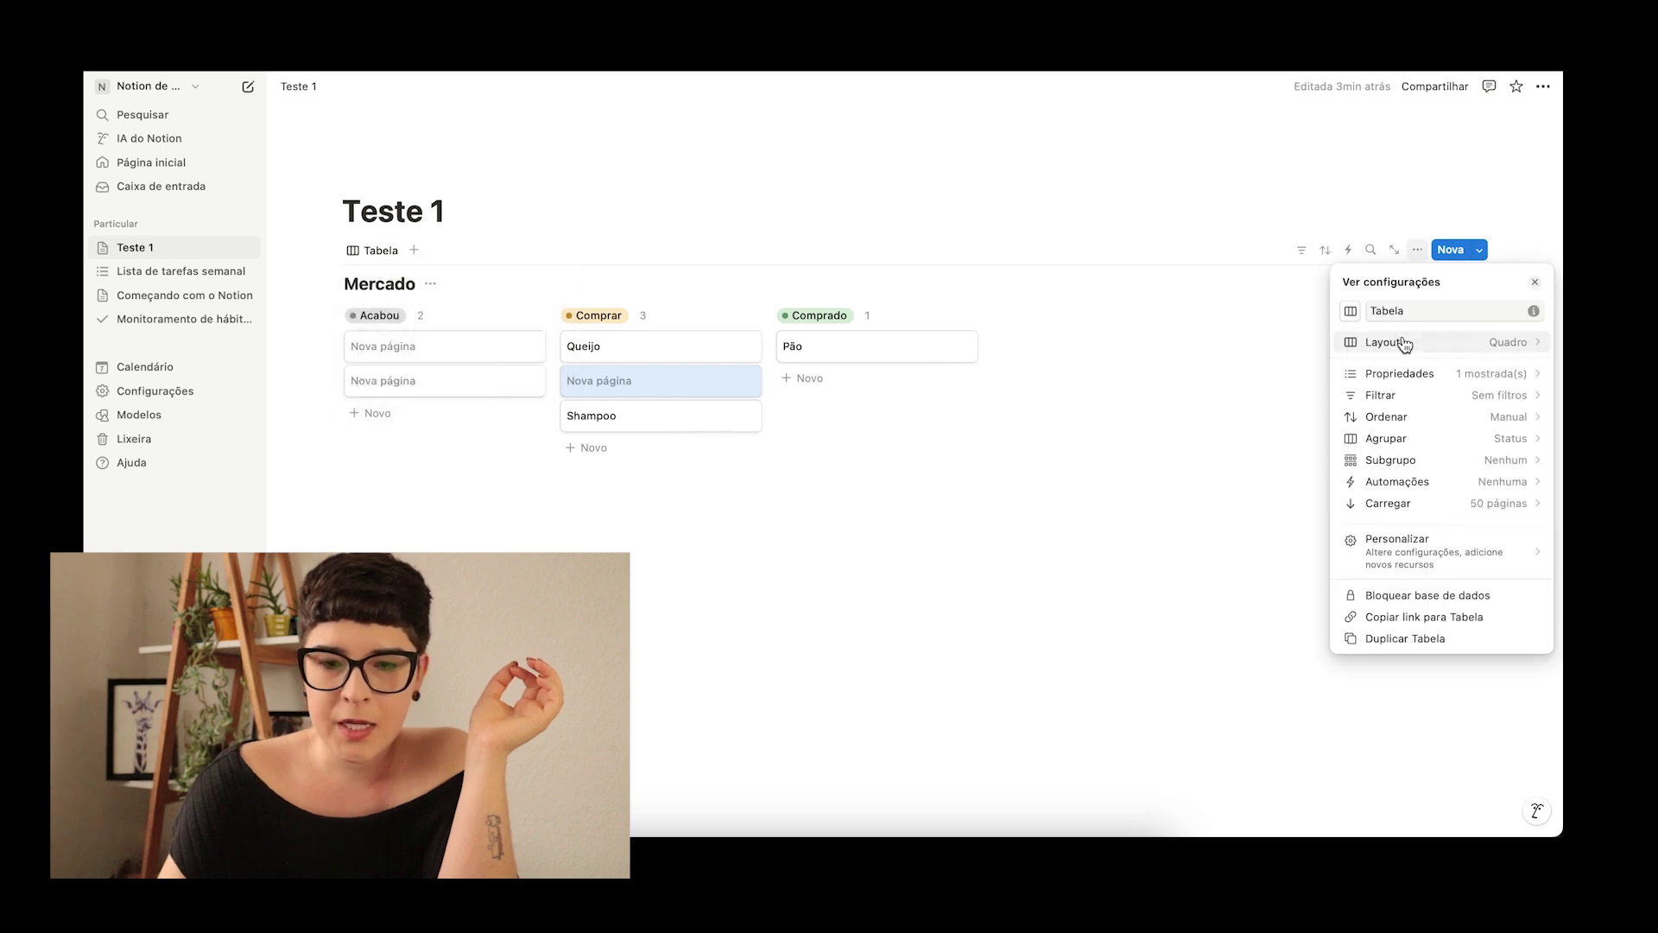
left_click(1403, 340)
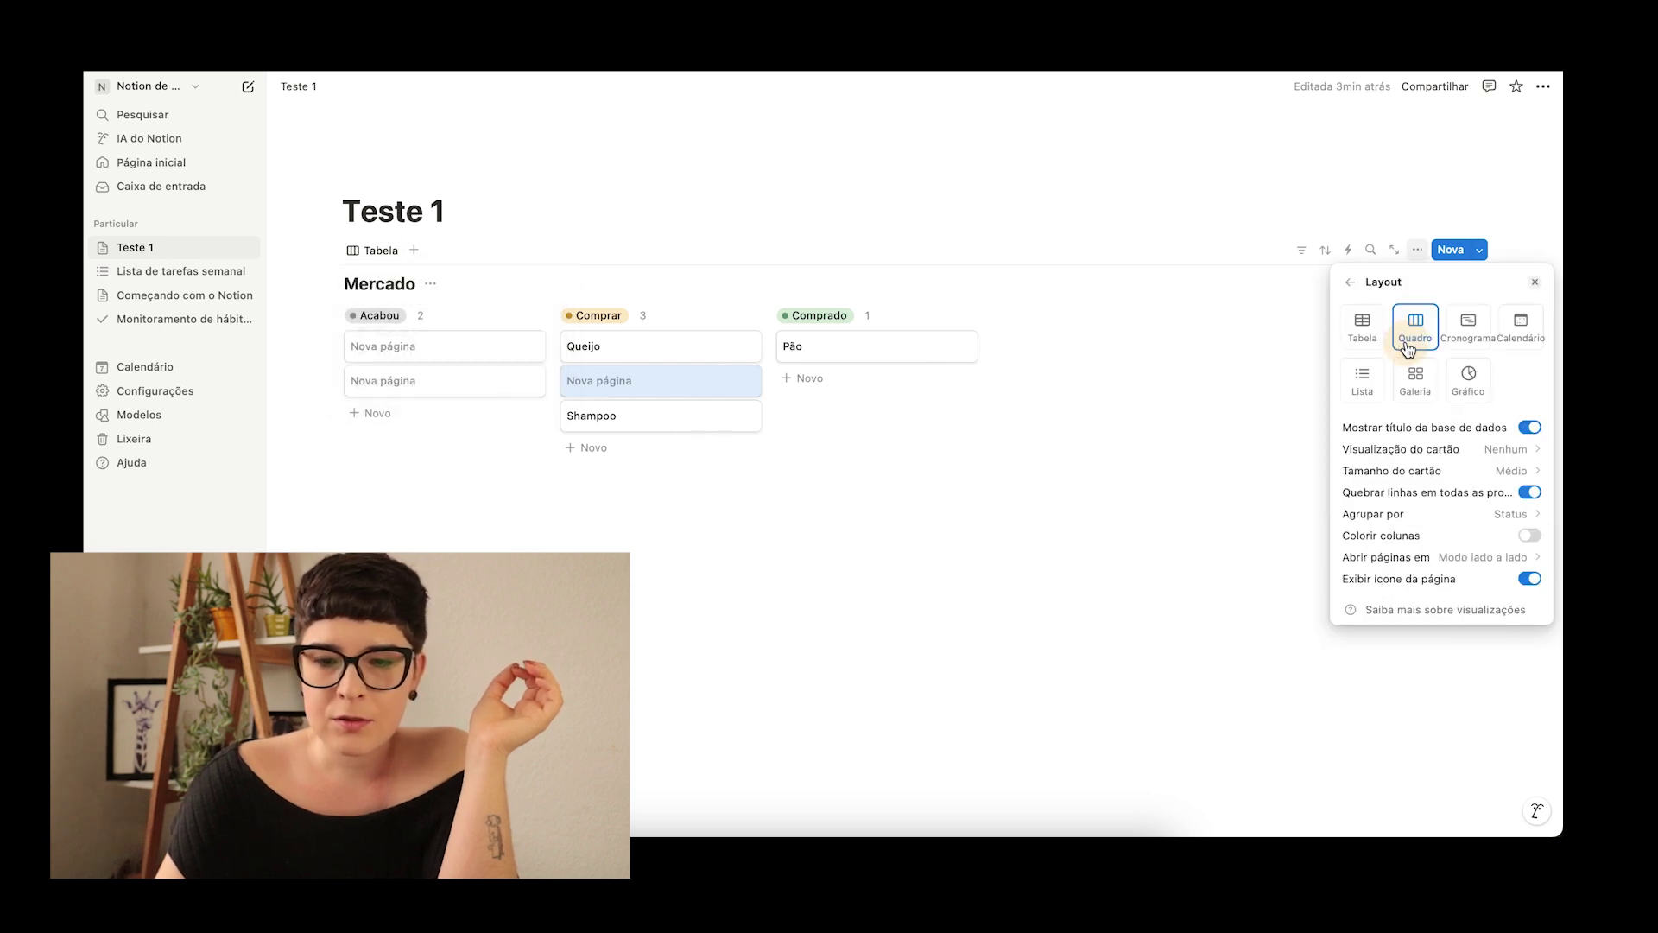
left_click(1469, 333)
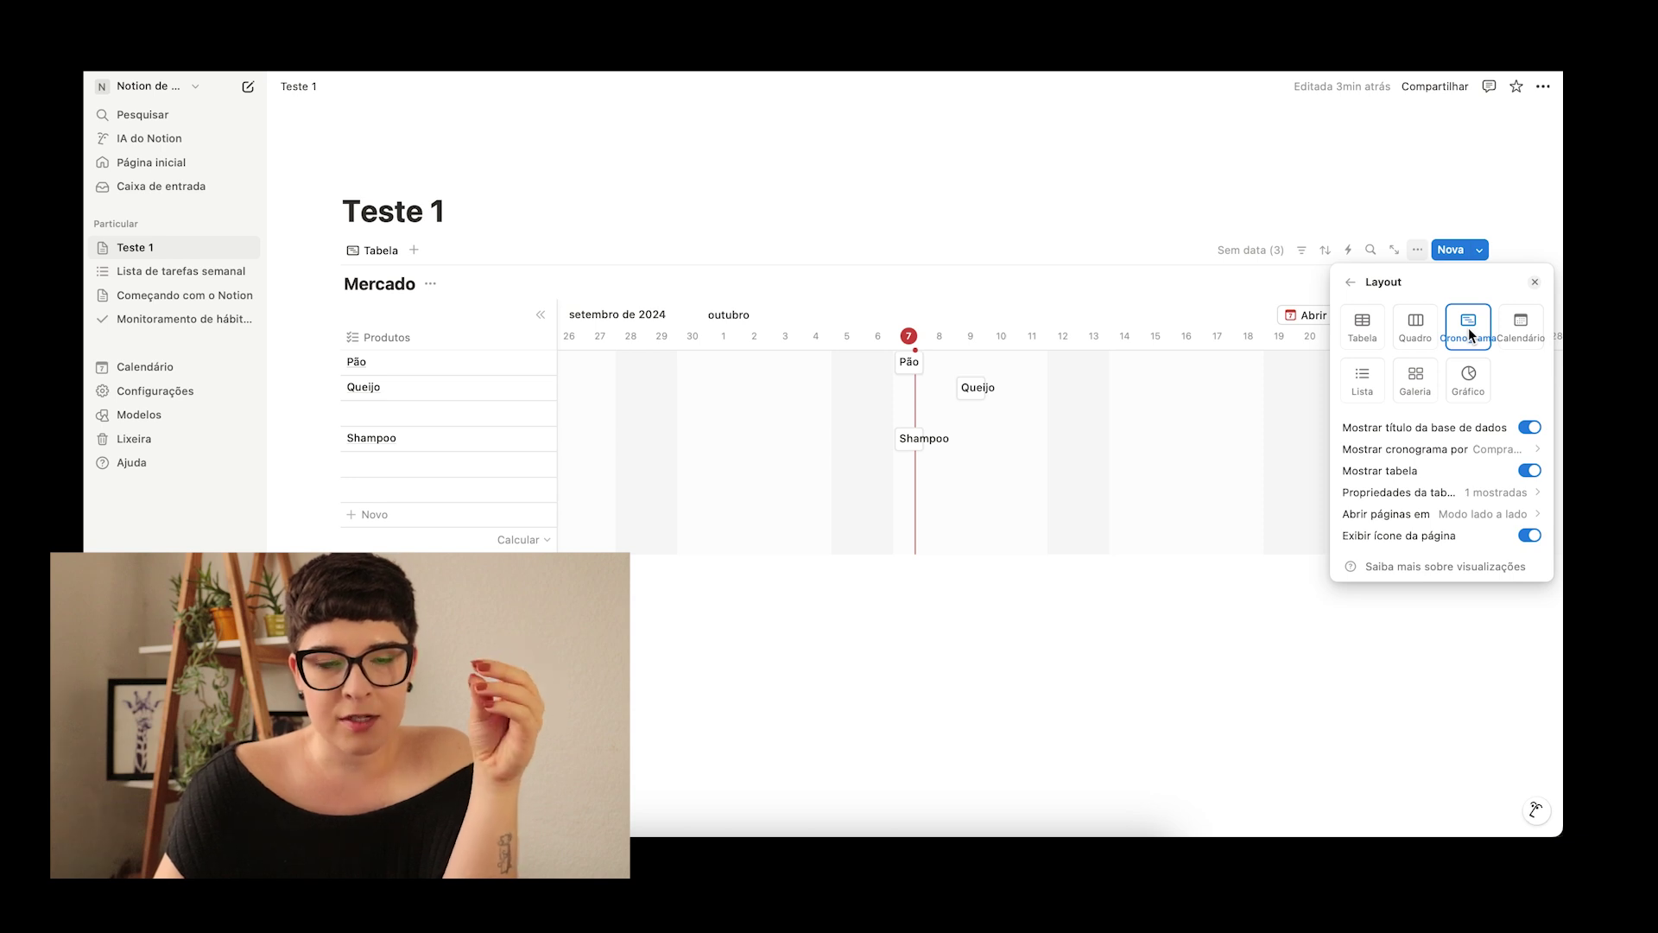
left_click(1512, 339)
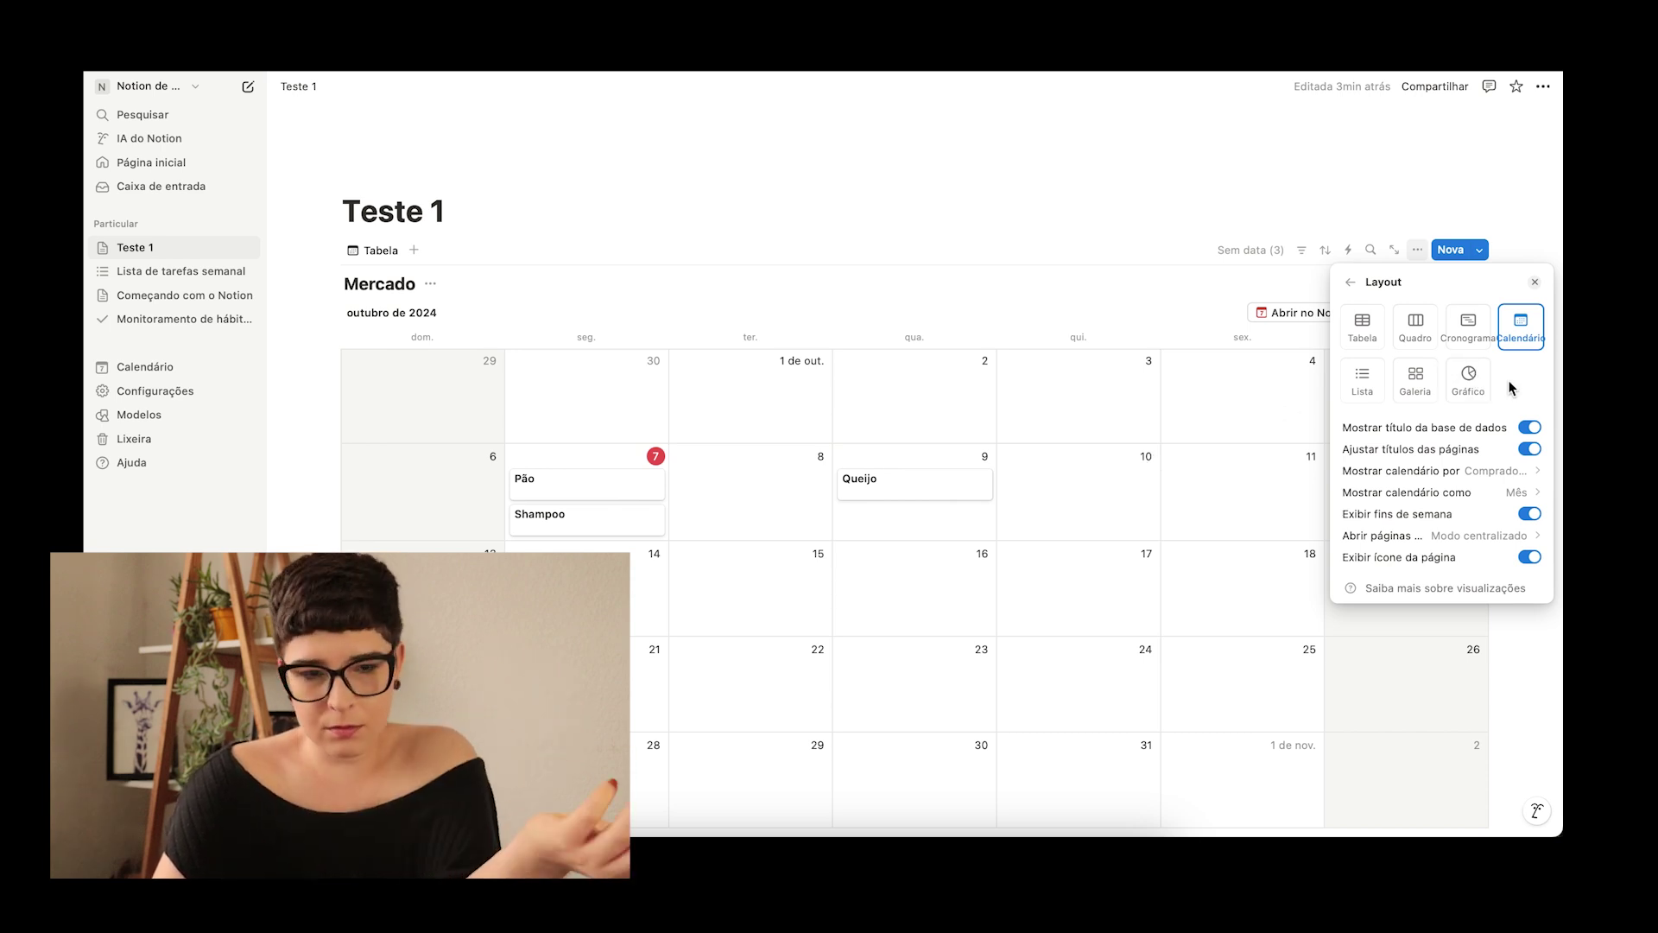
left_click(1340, 381)
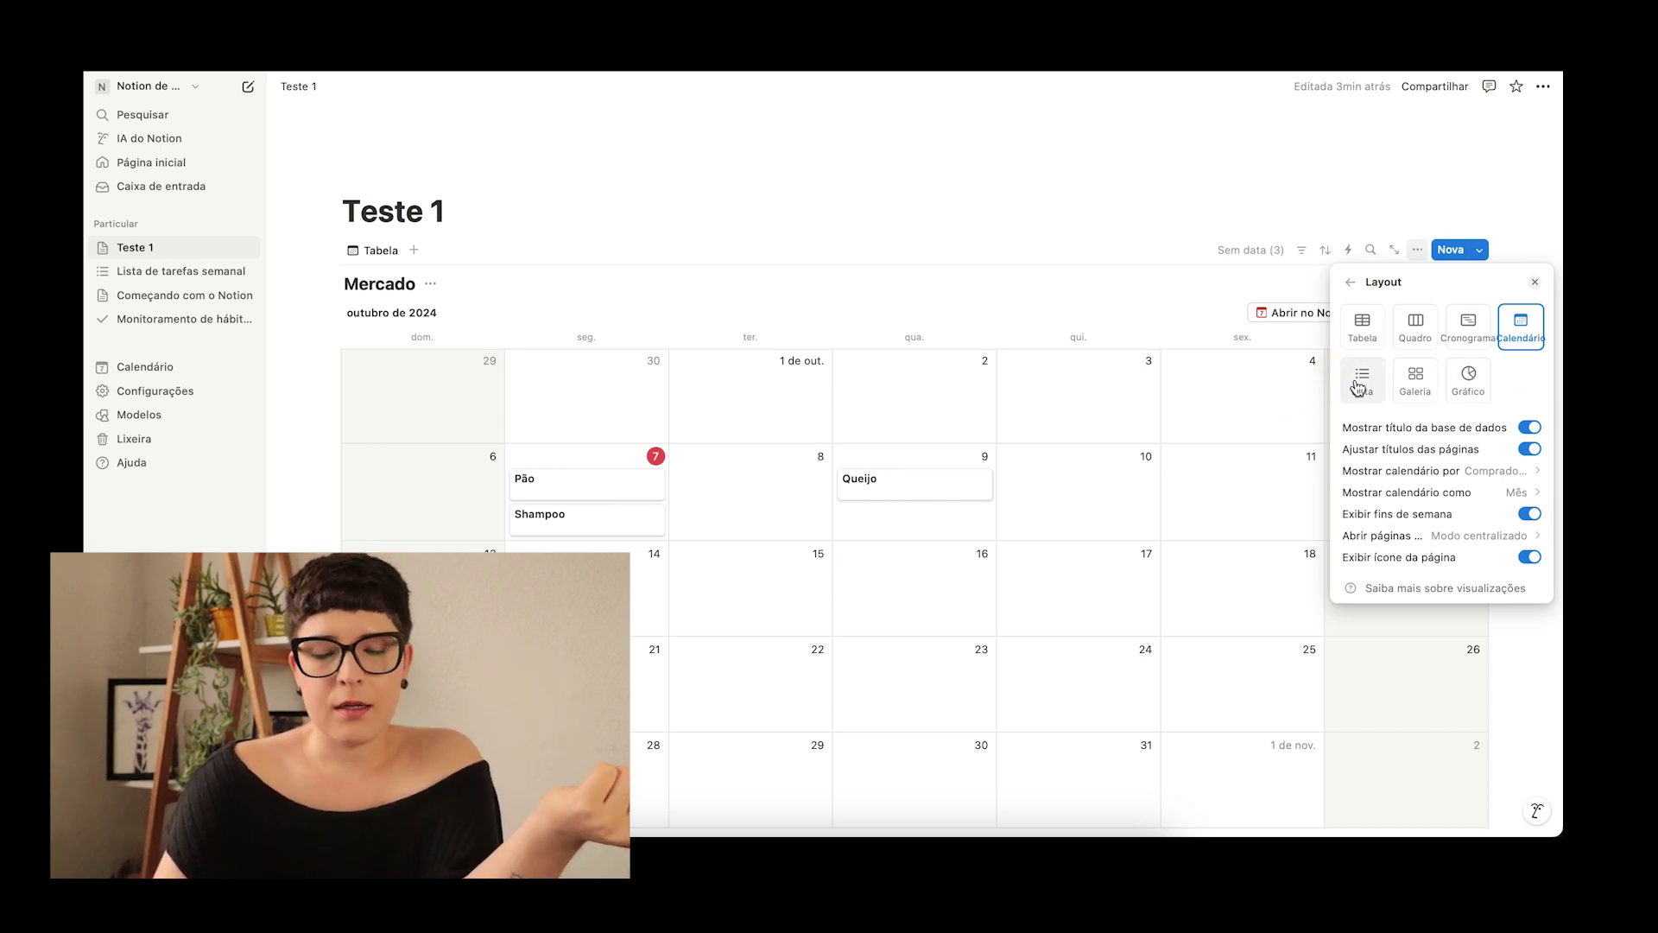
left_click(1359, 386)
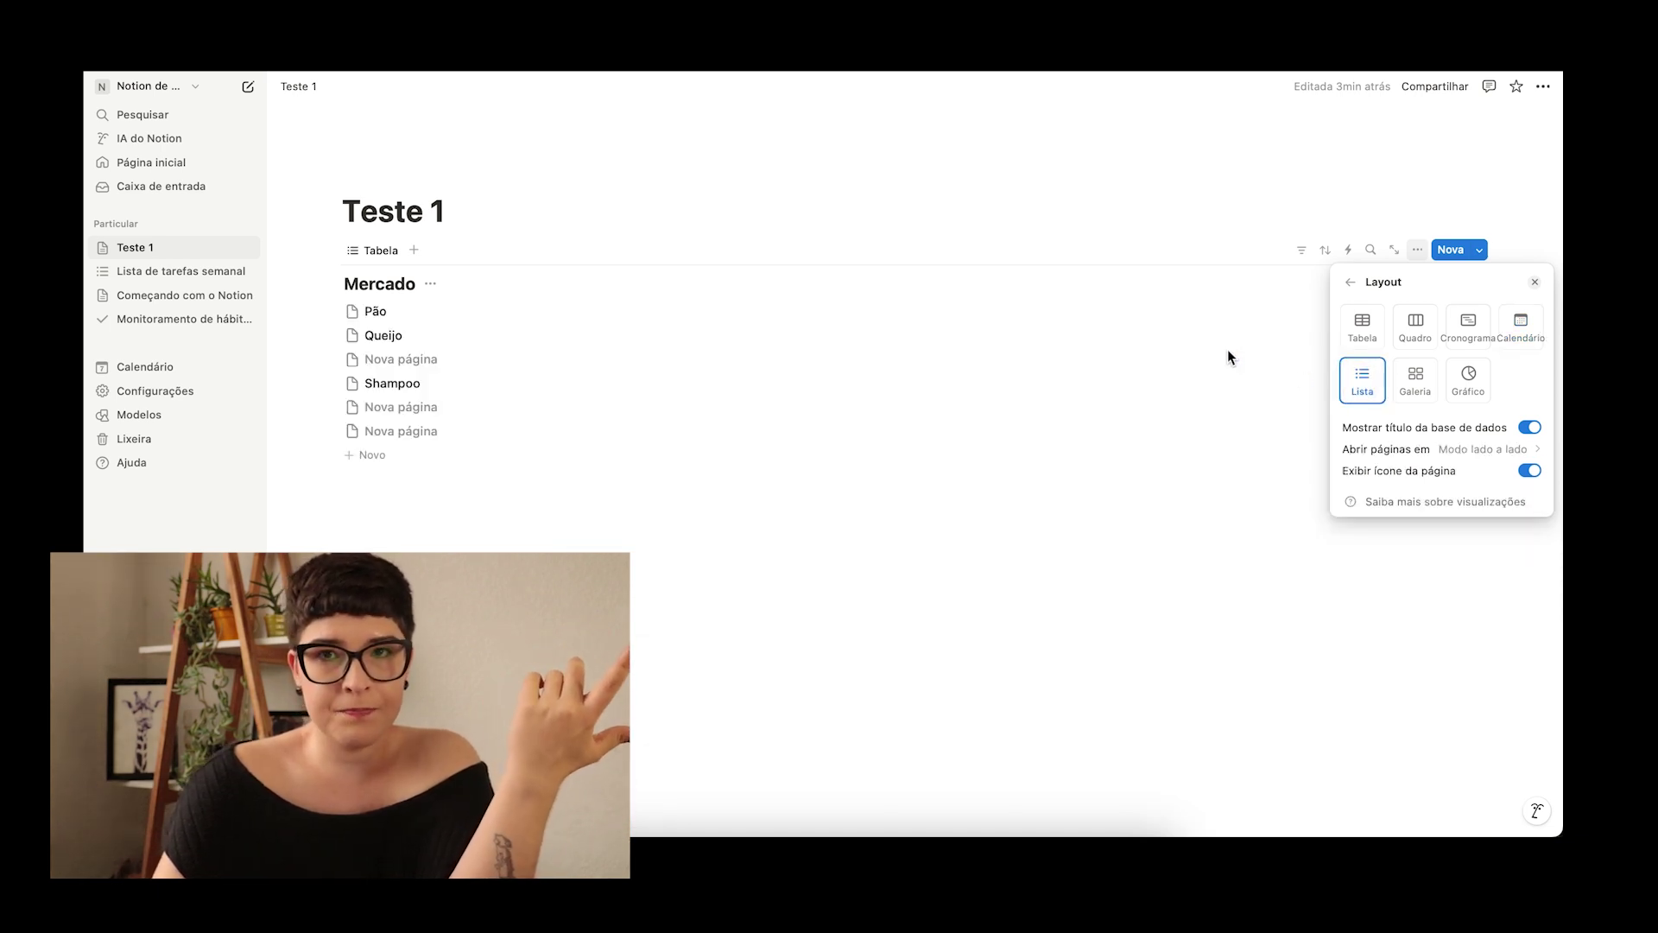
Step: Switch the Mercado view's layout to Galeria and check the options for Visualização do cartão
left_click(1423, 382)
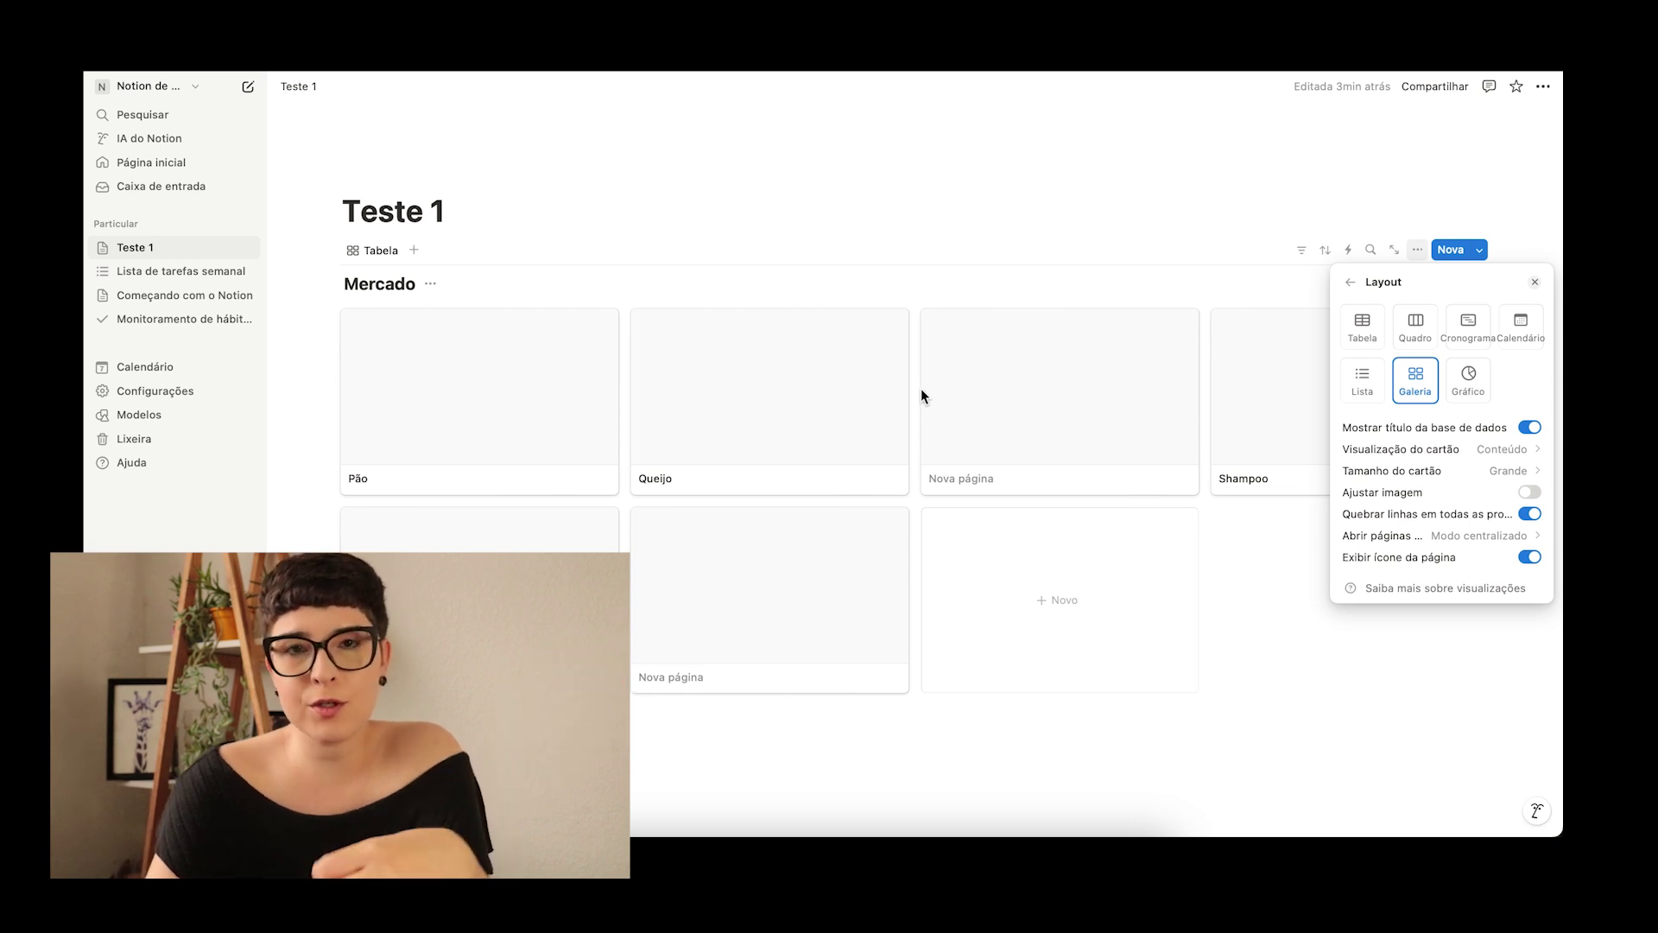
left_click(1400, 462)
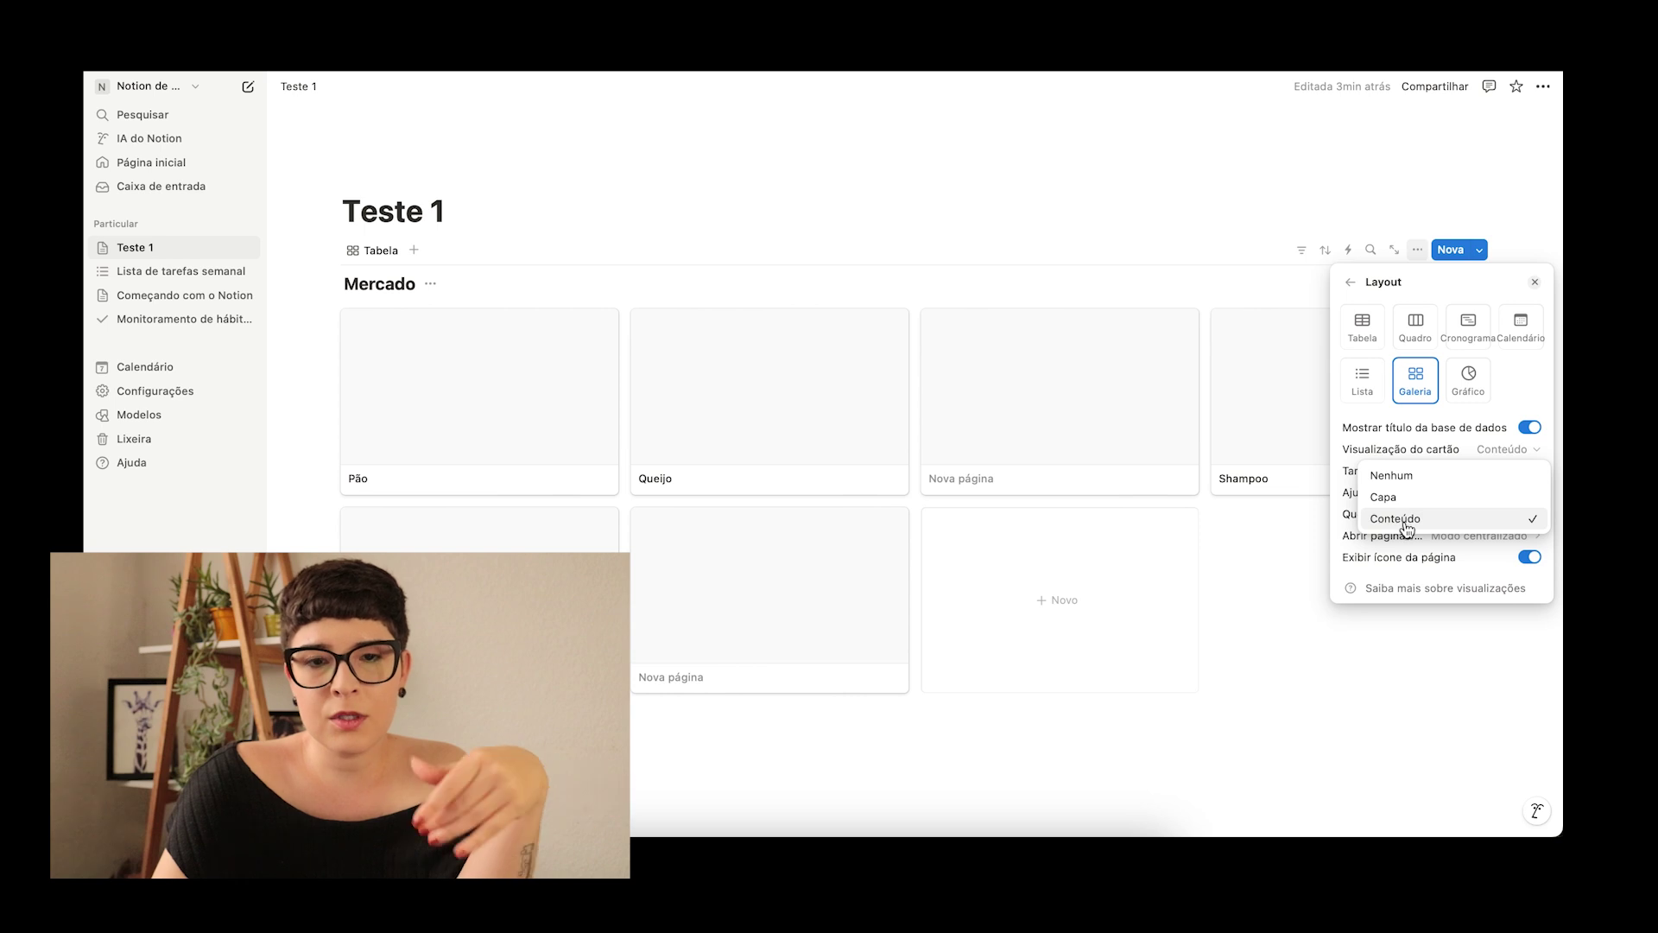
left_click(1281, 542)
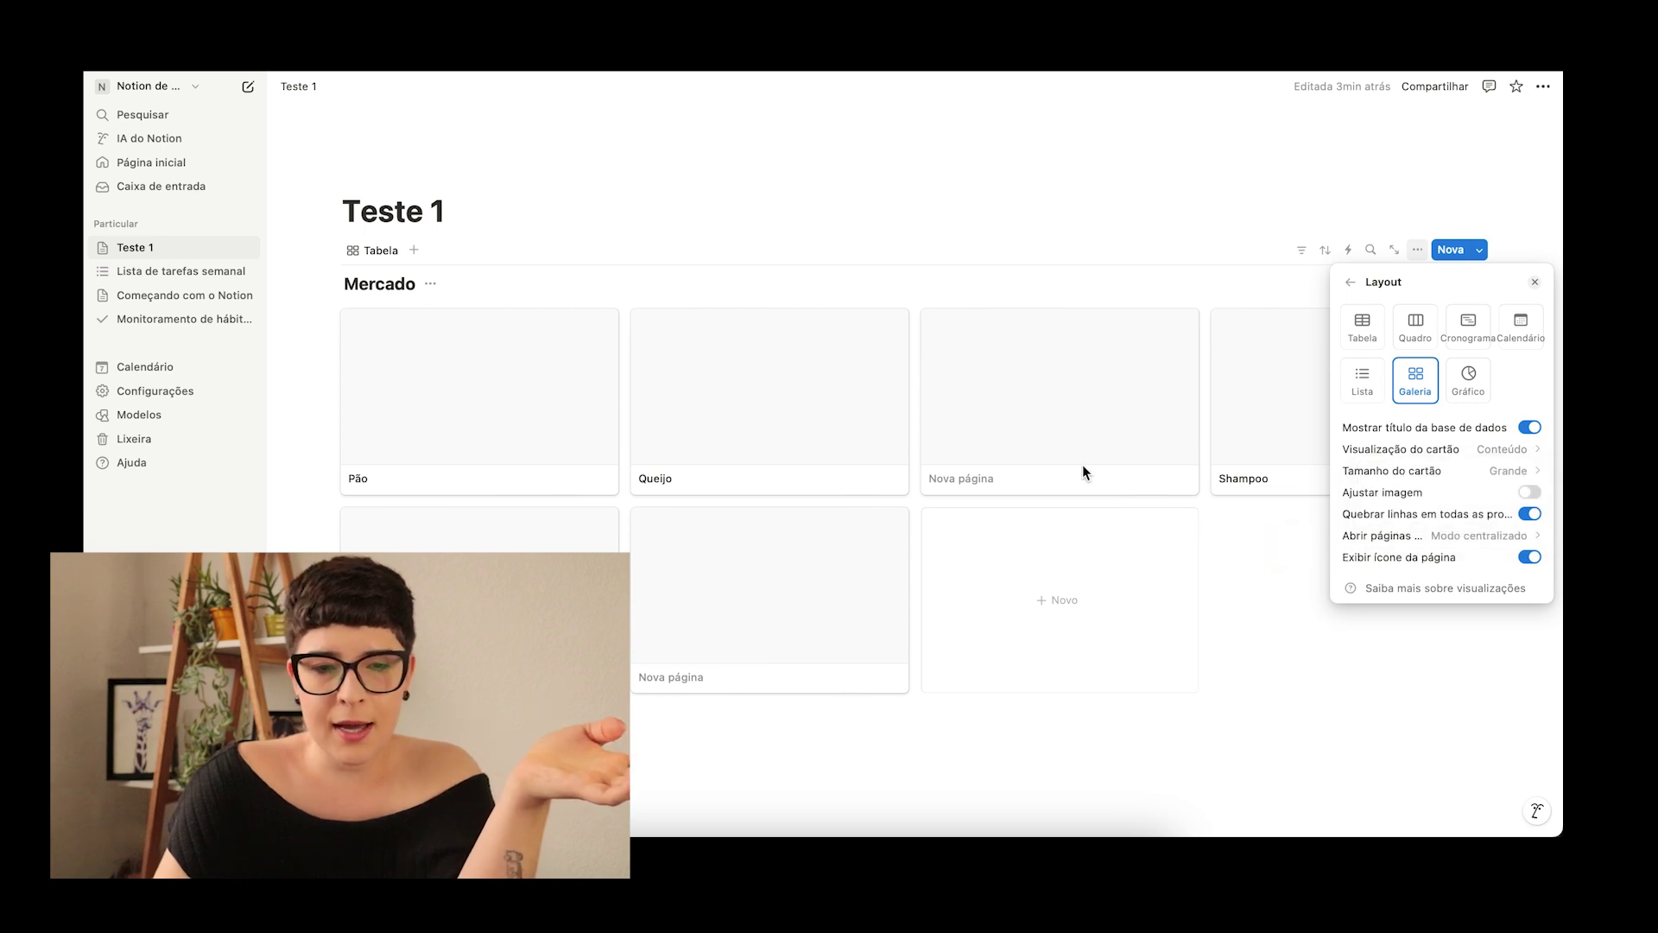
Step: Open the Queijo item's page from the gallery, add a cover to it and close the page
left_click(805, 397)
left_click(763, 376)
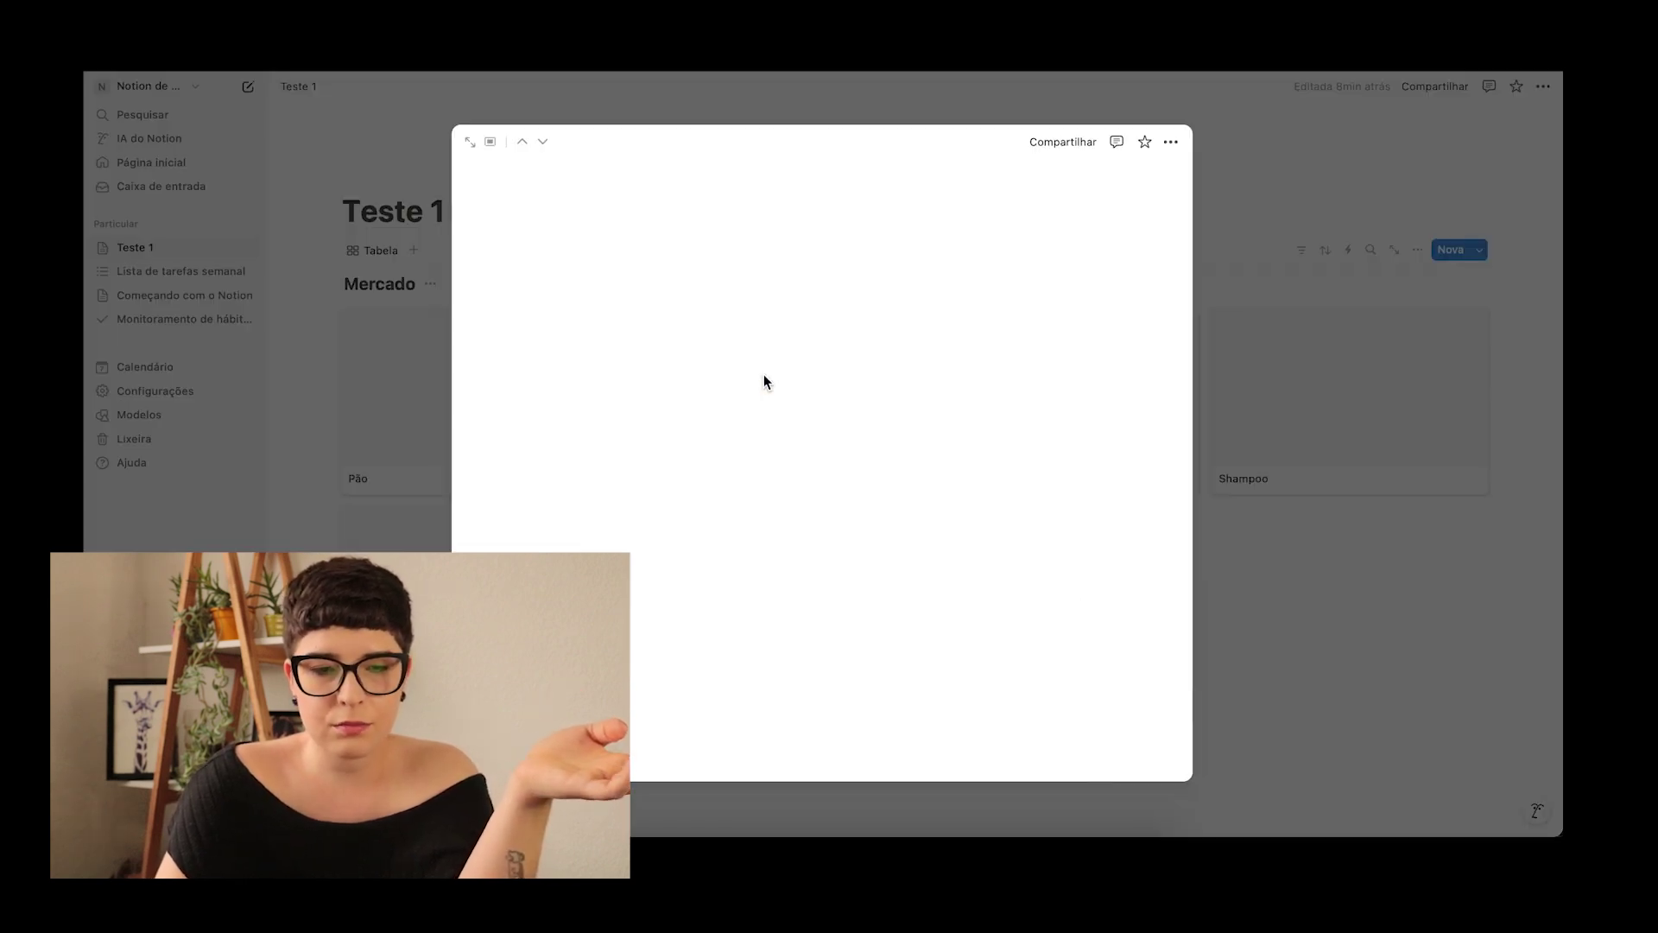
left_click(715, 194)
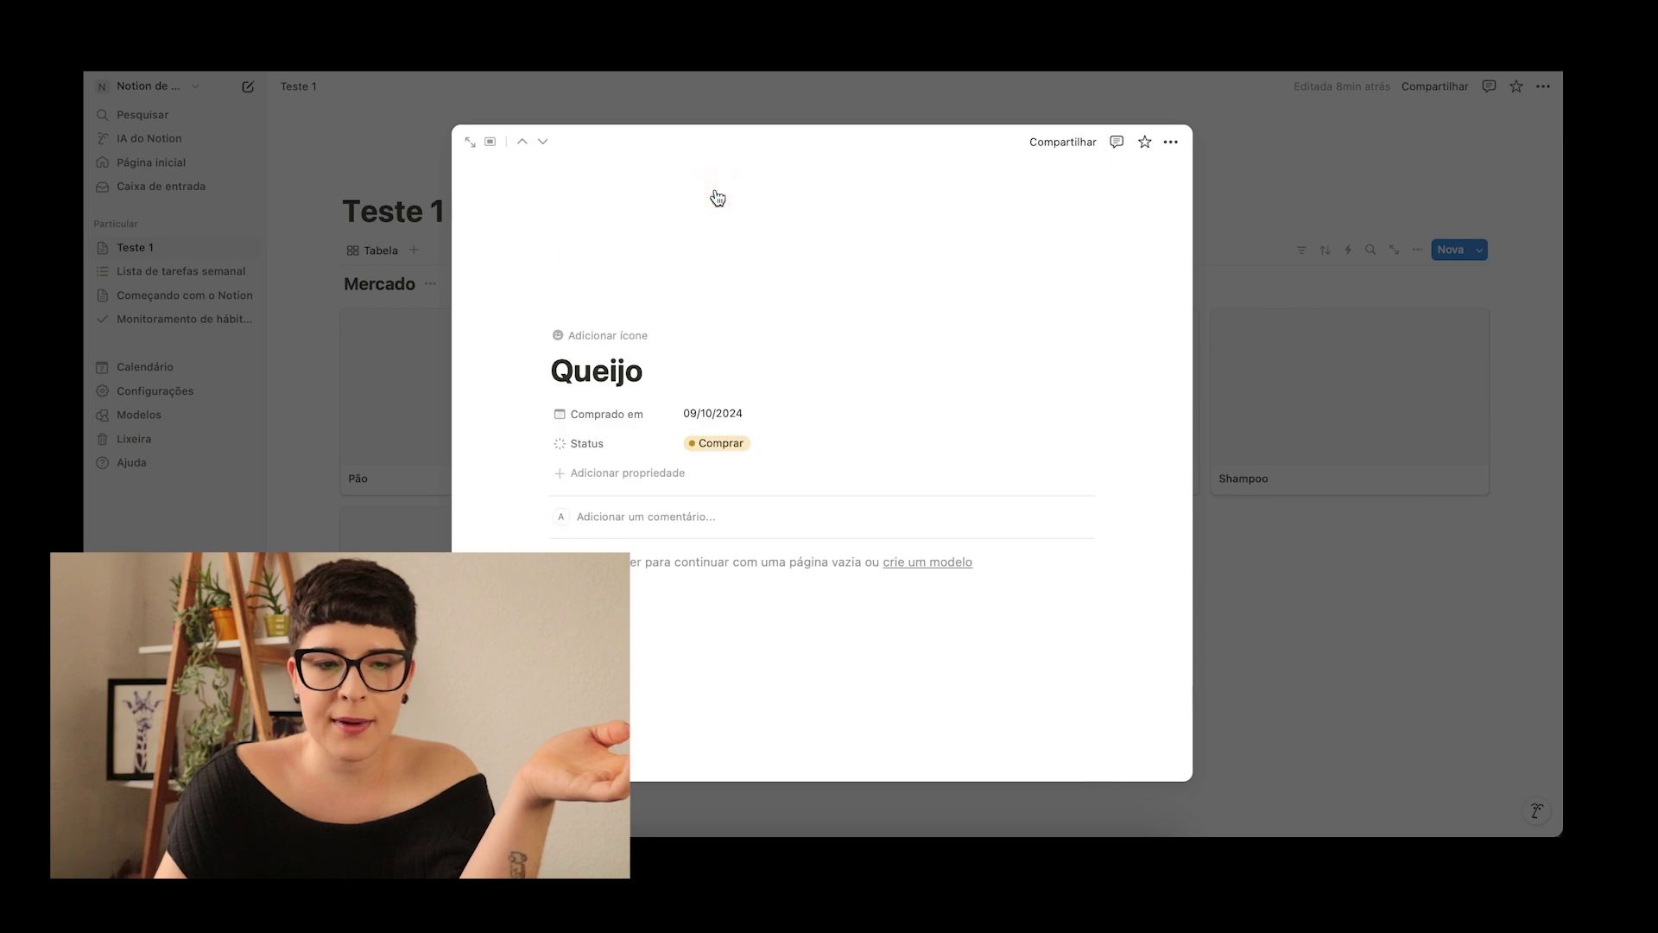
mouse_move(1056, 202)
left_click(968, 187)
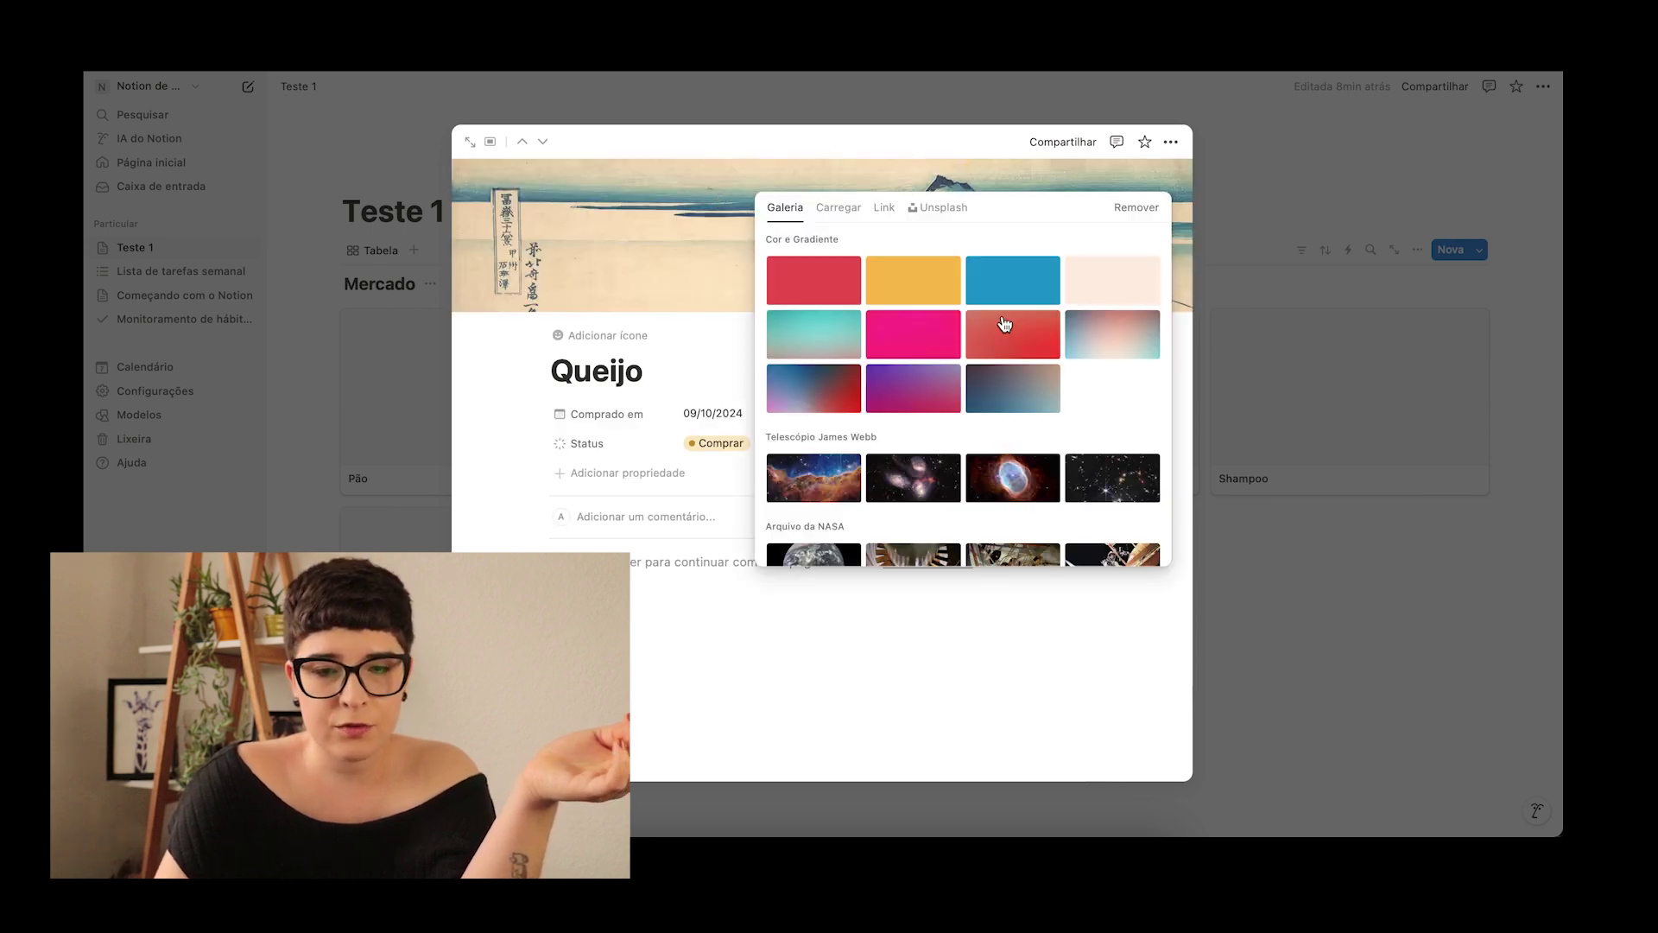
left_click(1241, 192)
left_click(1241, 192)
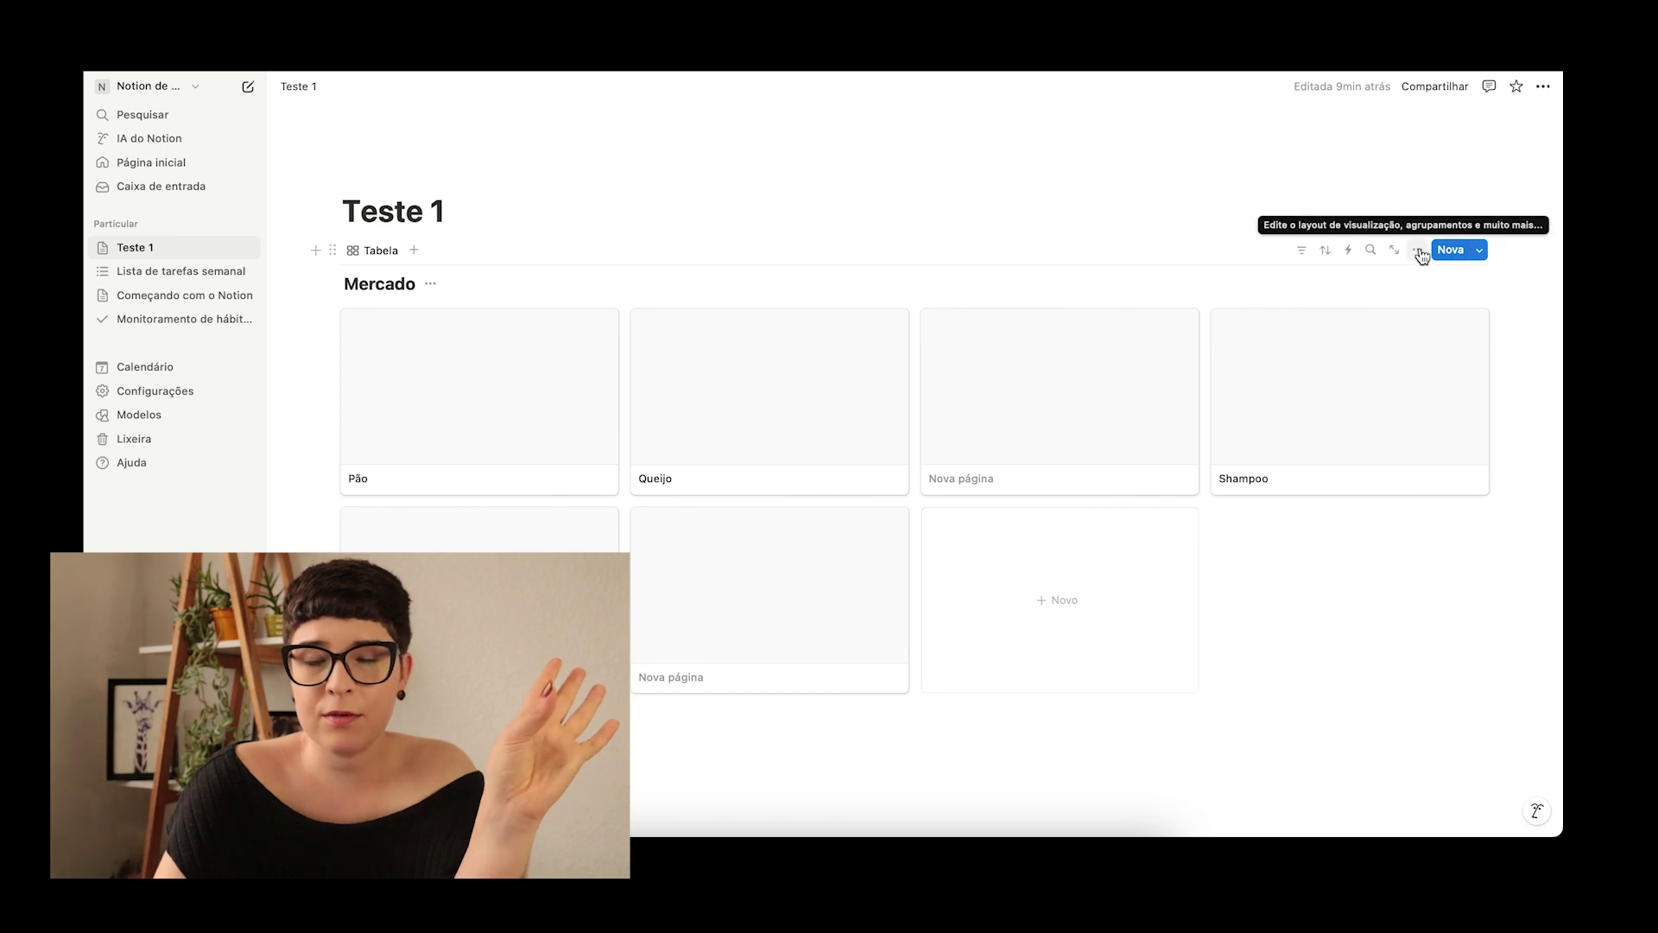
Step: Set Visualização do cartão to Capa in the Mercado gallery's layout settings
left_click(385, 252)
left_click(401, 302)
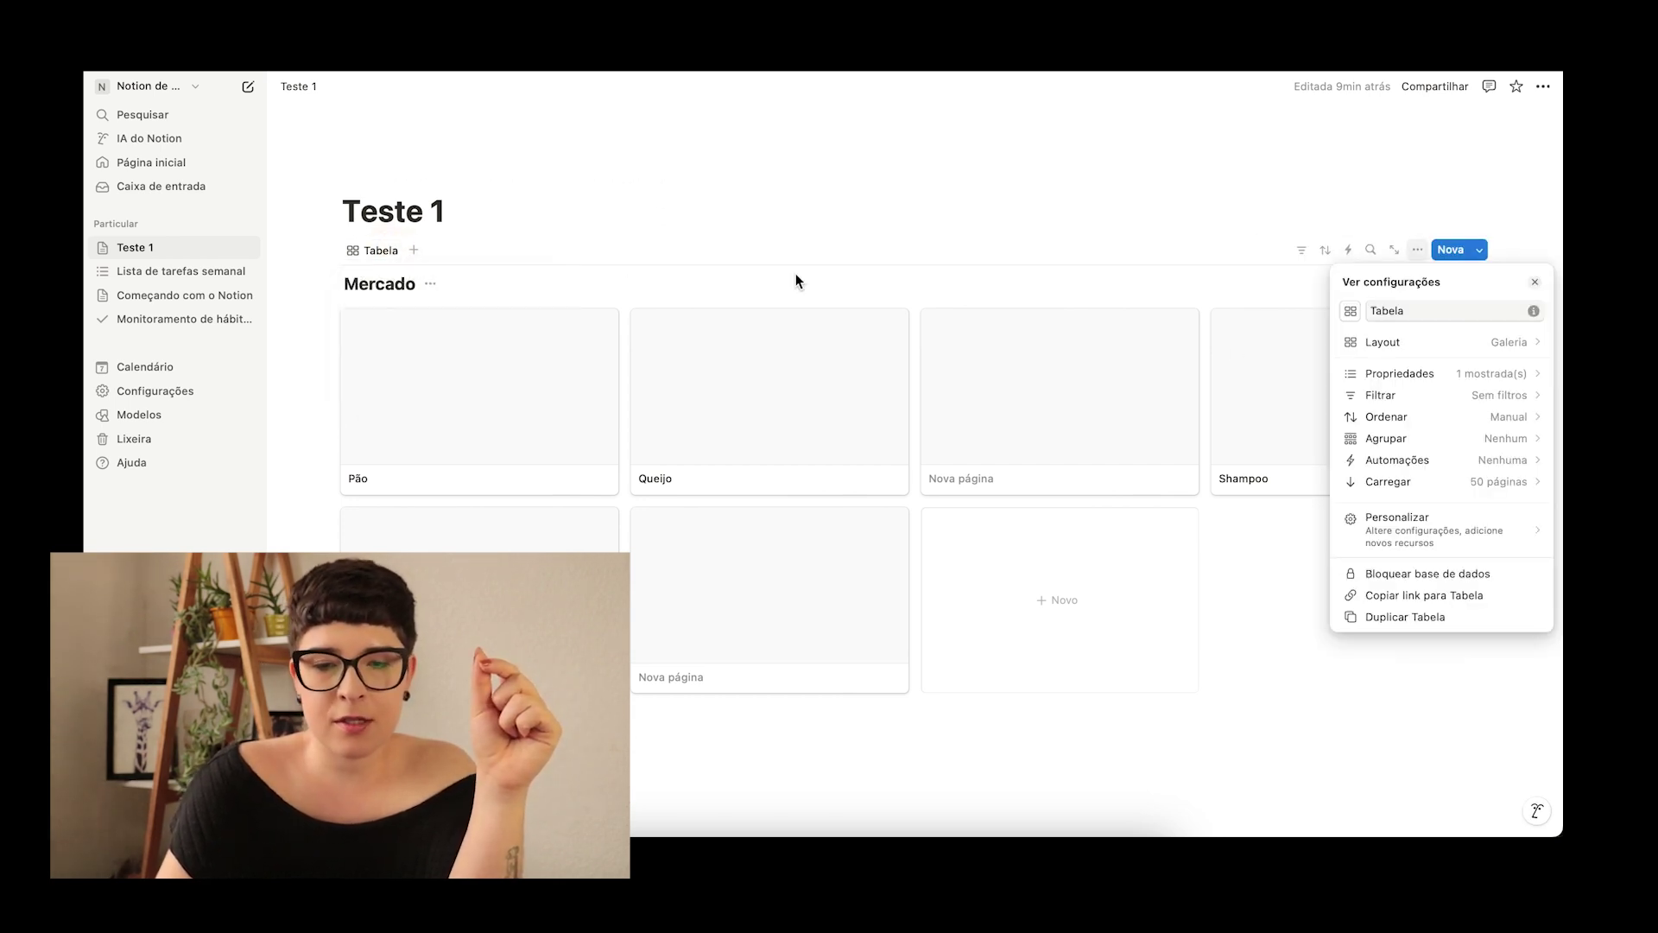
left_click(1426, 354)
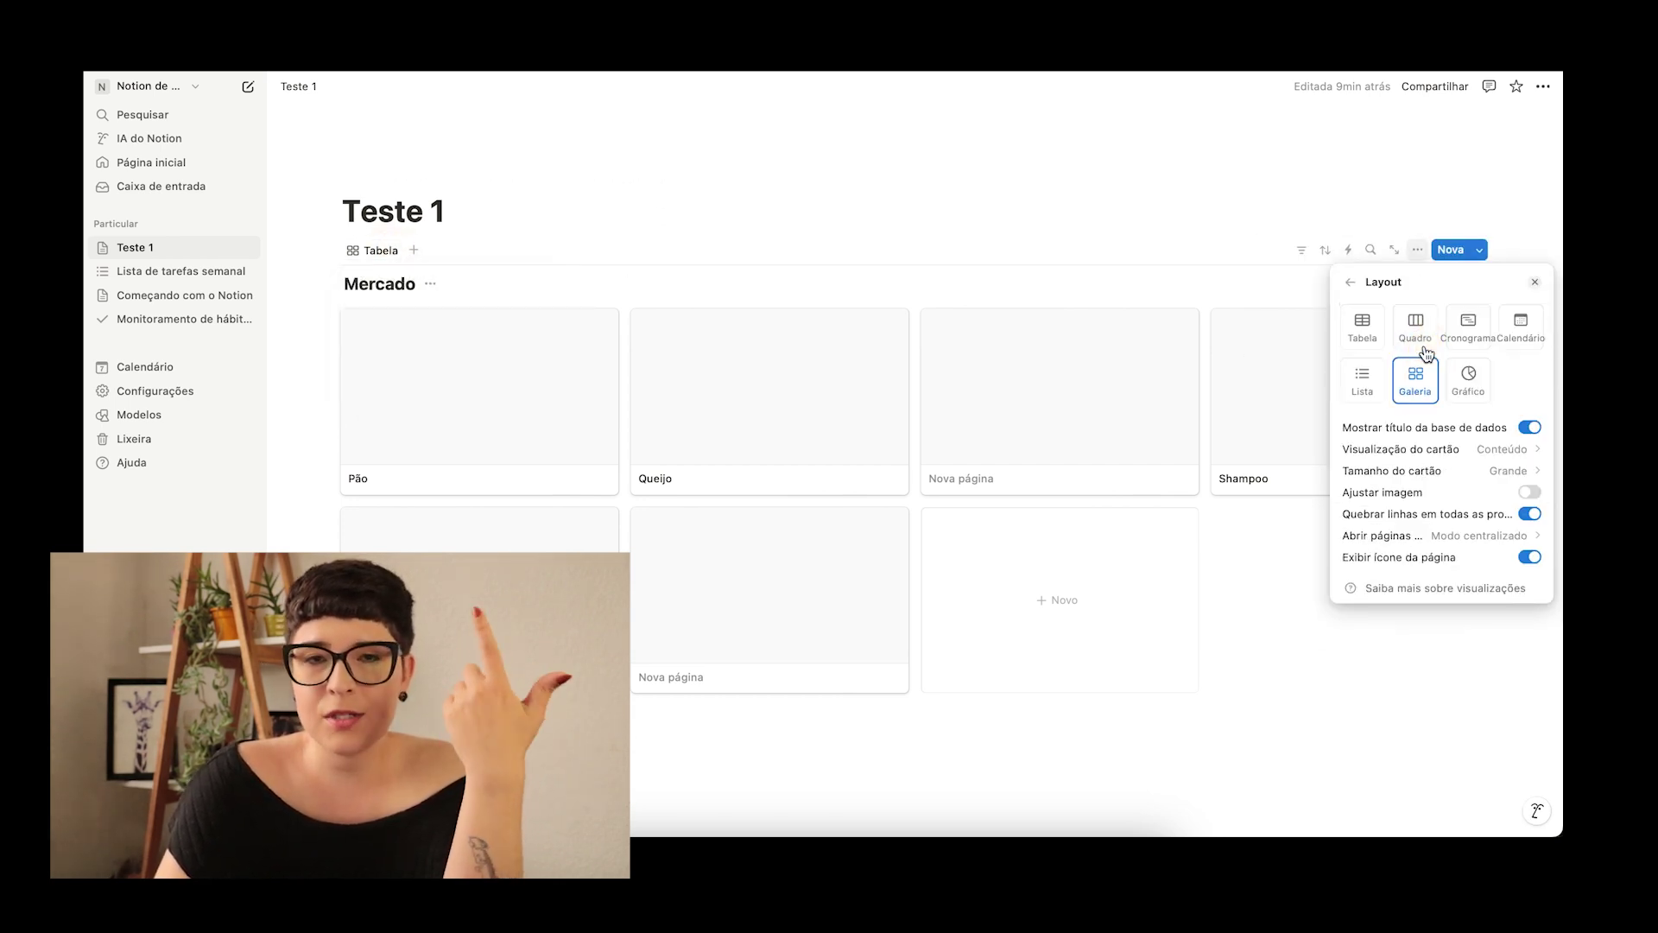
left_click(1405, 453)
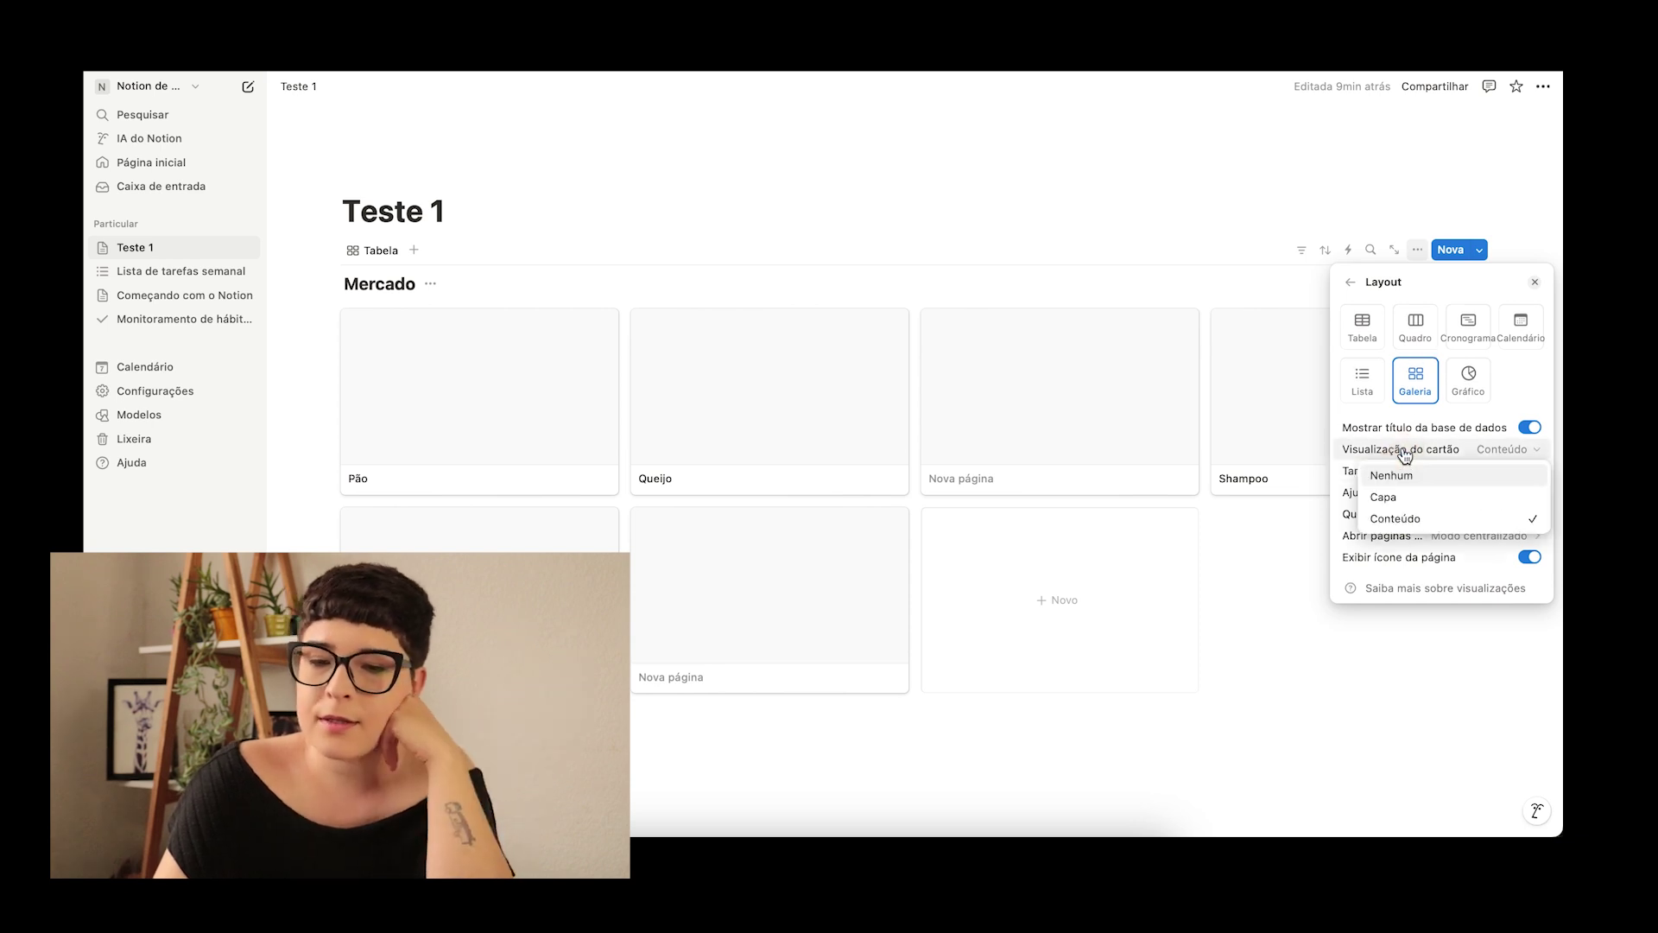
left_click(1388, 500)
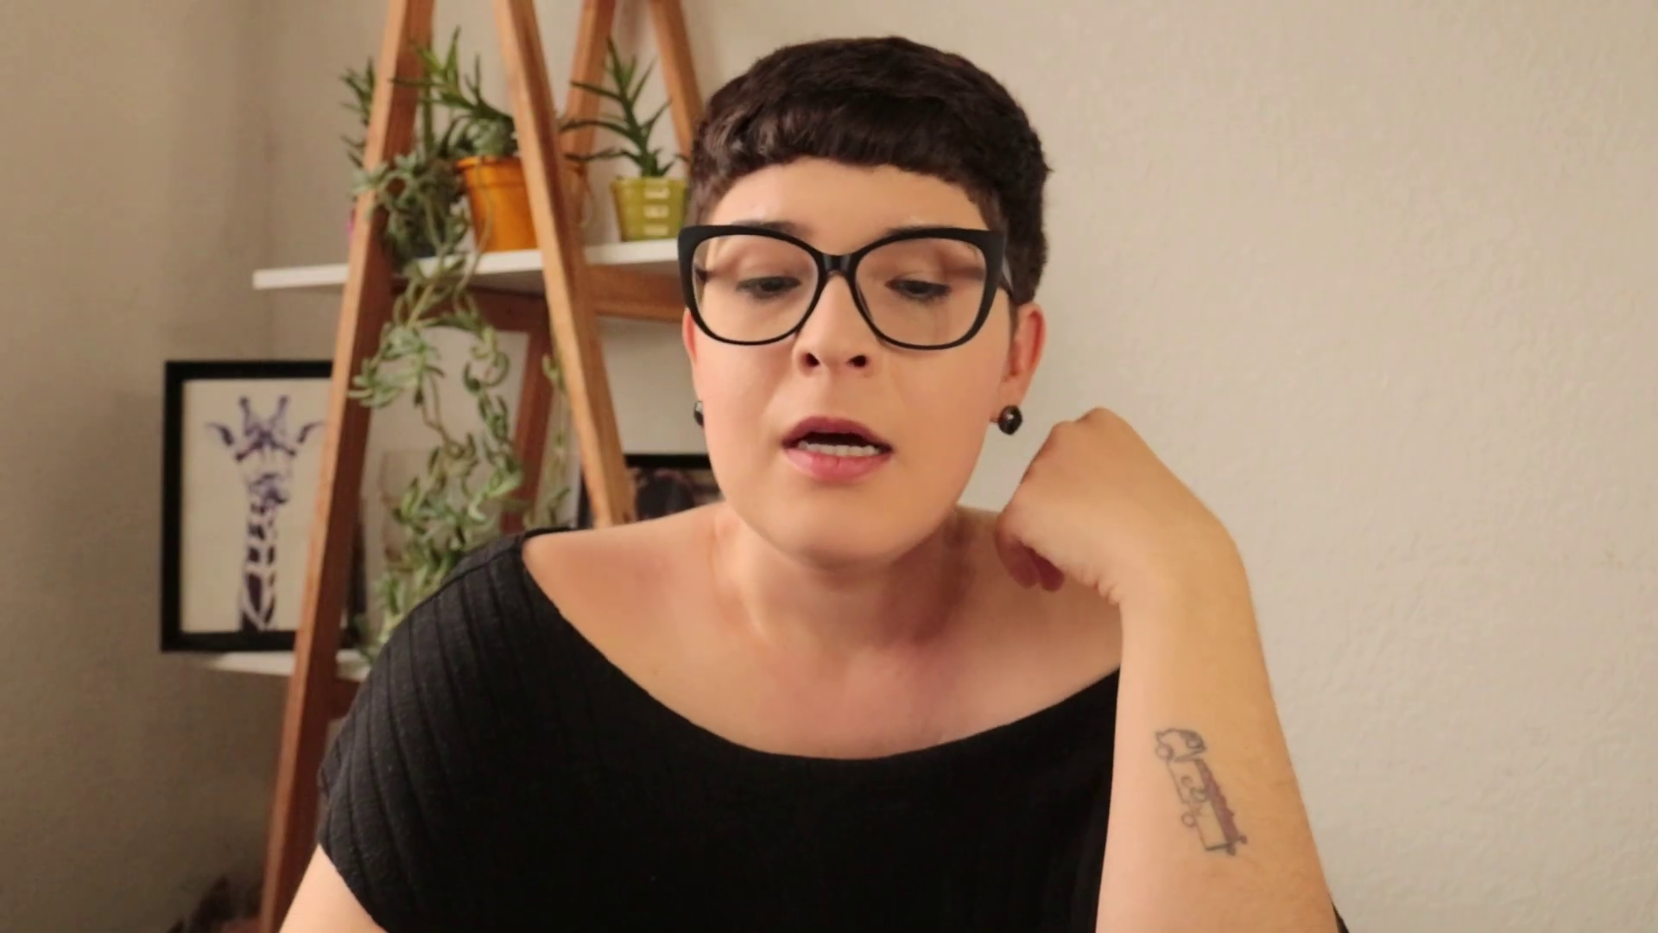
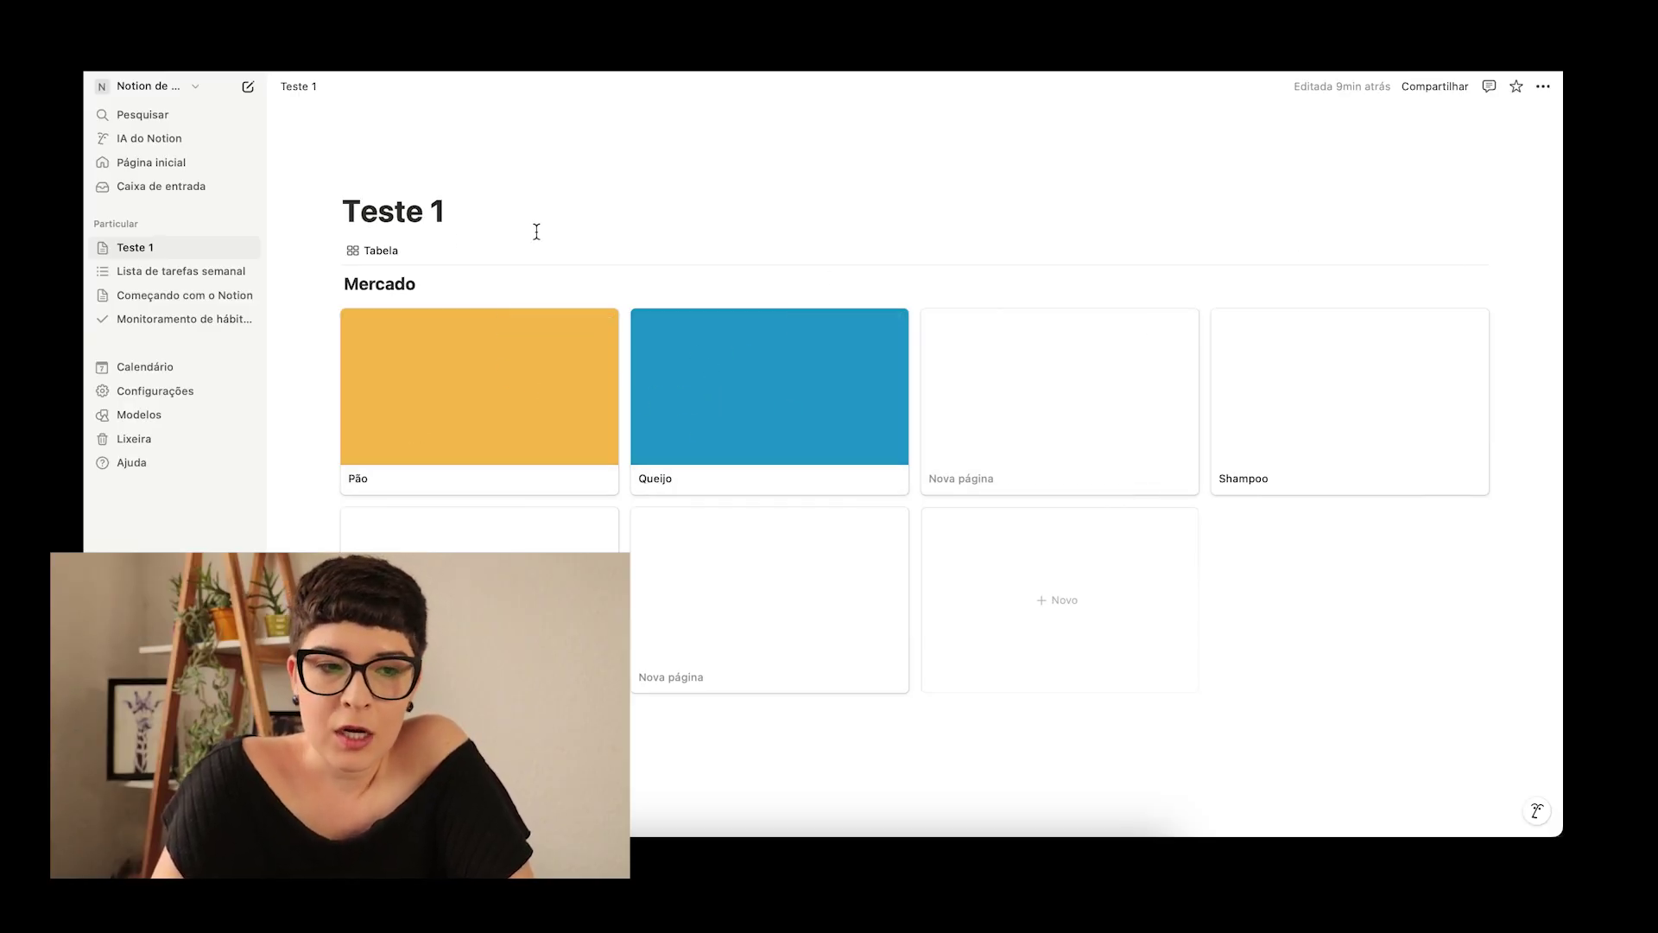
Step: Switch the Mercado view's layout back to Tabela and close the view settings
left_click(372, 249)
left_click(380, 302)
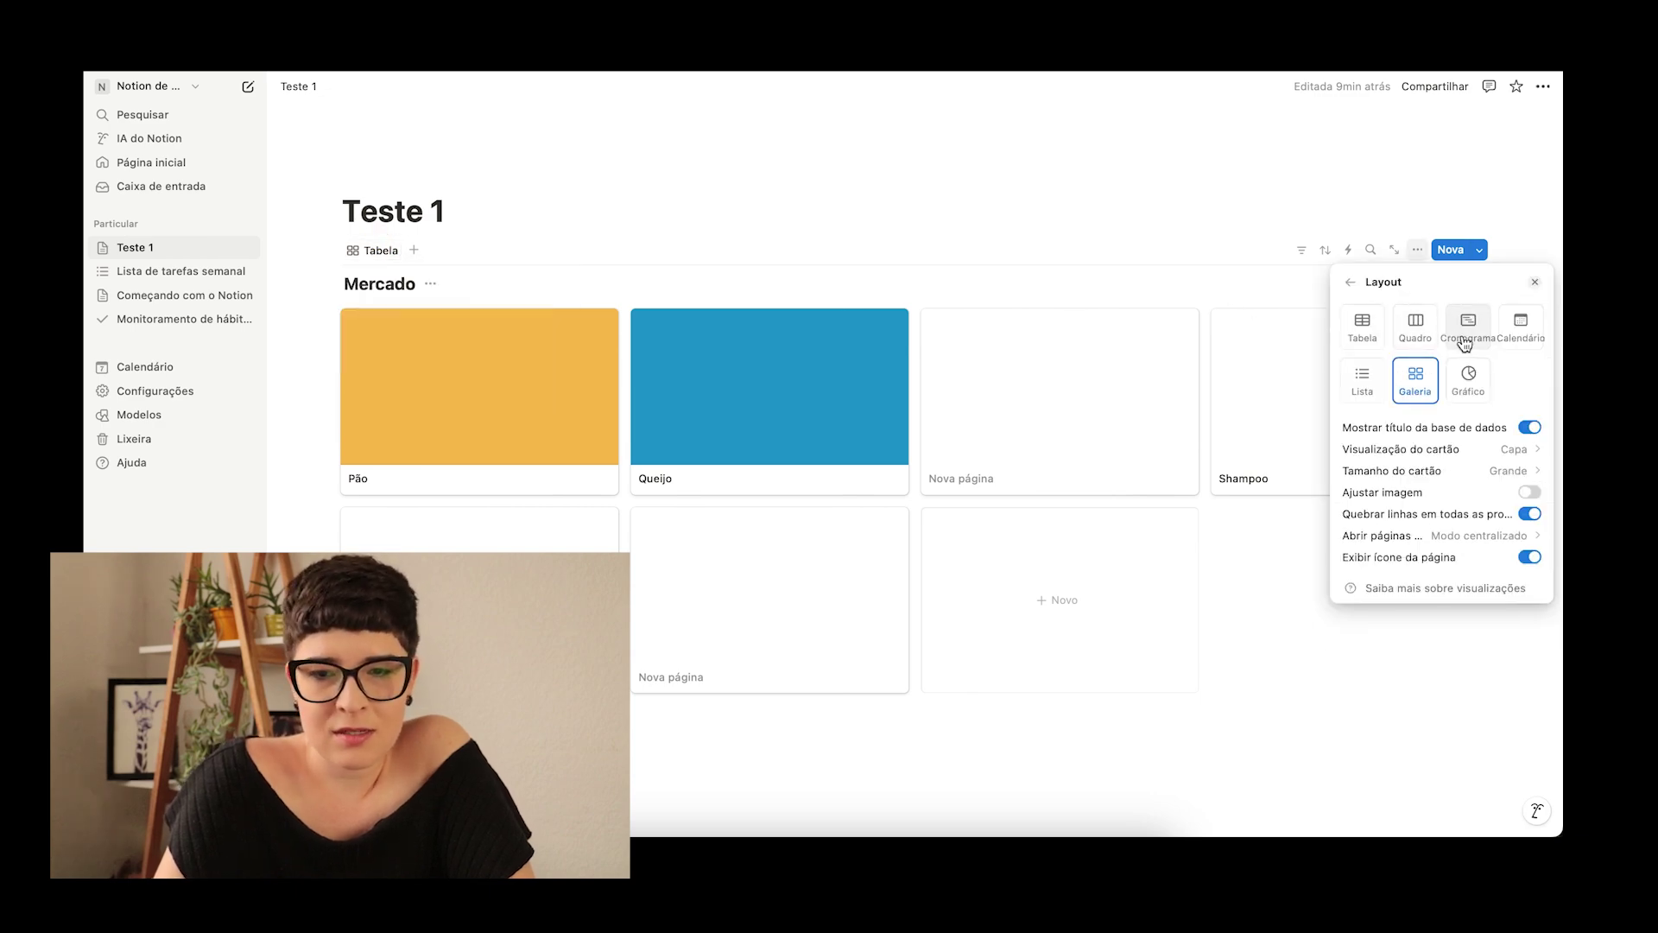
left_click(1373, 331)
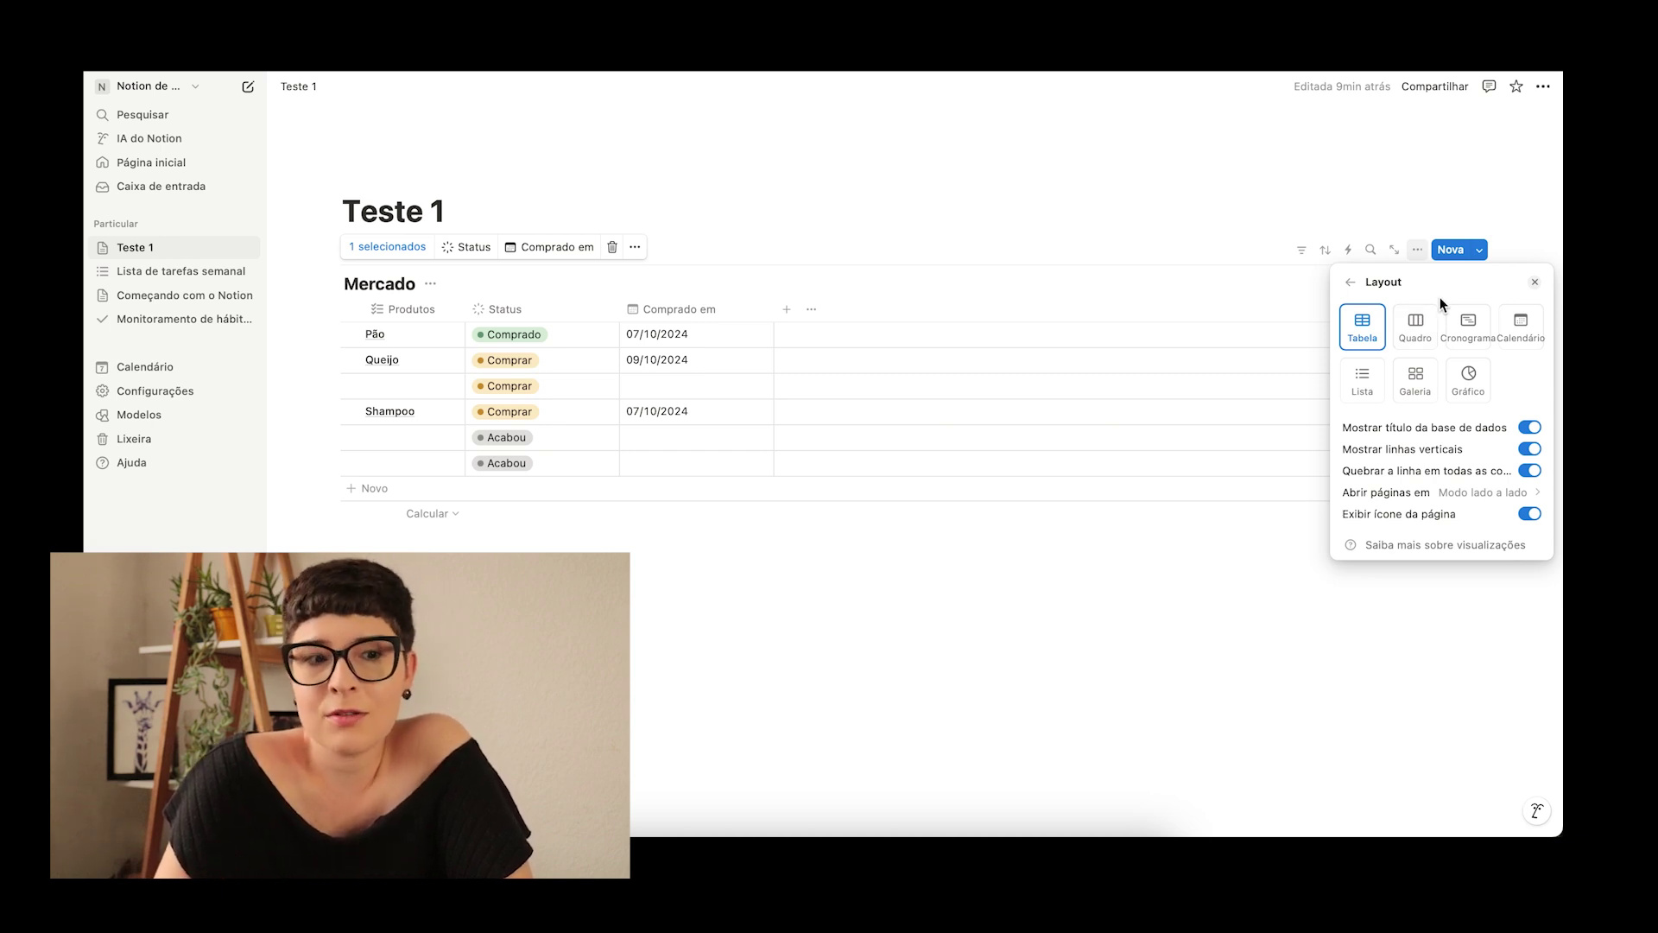
left_click(1019, 253)
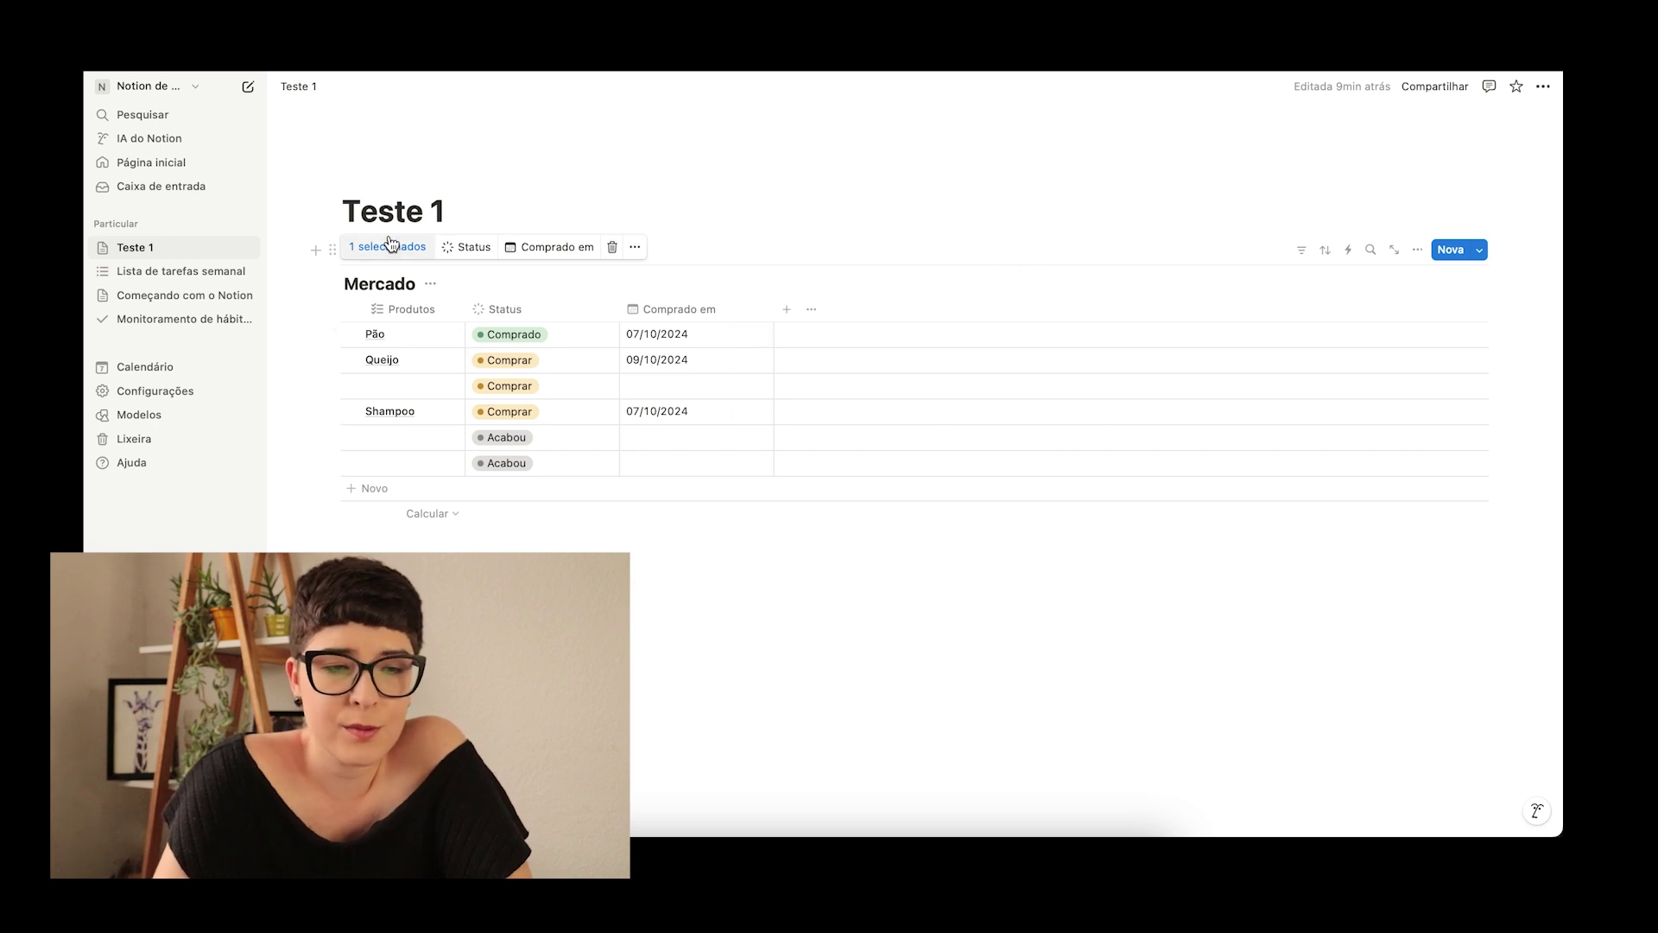
Step: Filter the Mercado table by Status so that only items marked Acabou are included
left_click(763, 284)
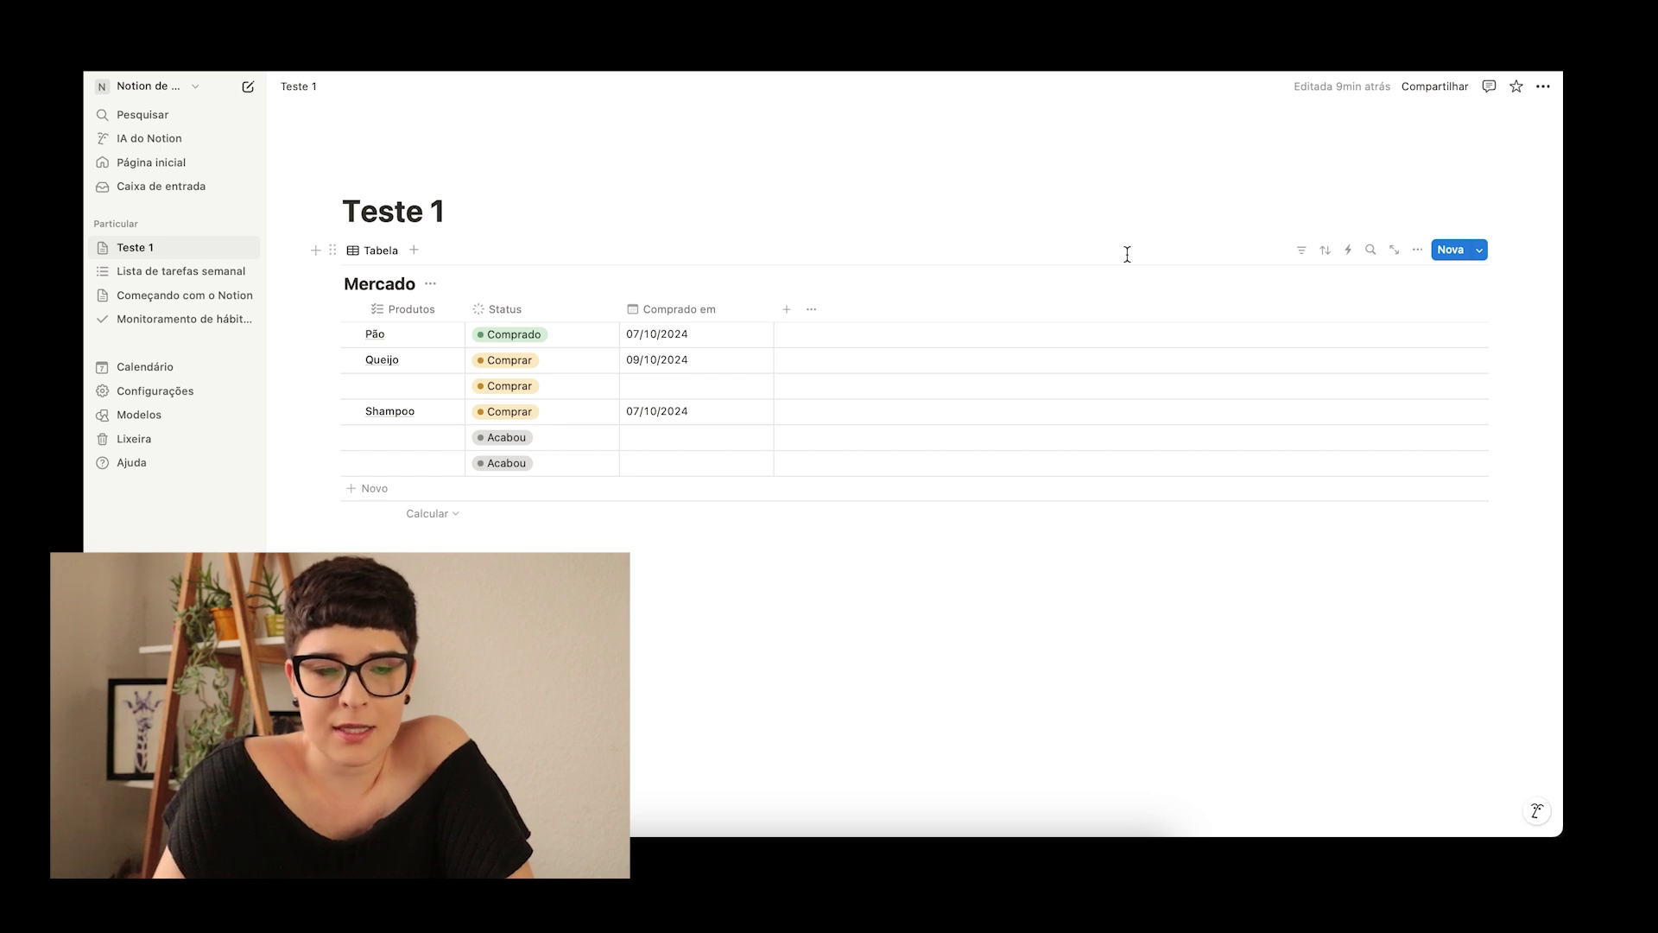
left_click(1312, 257)
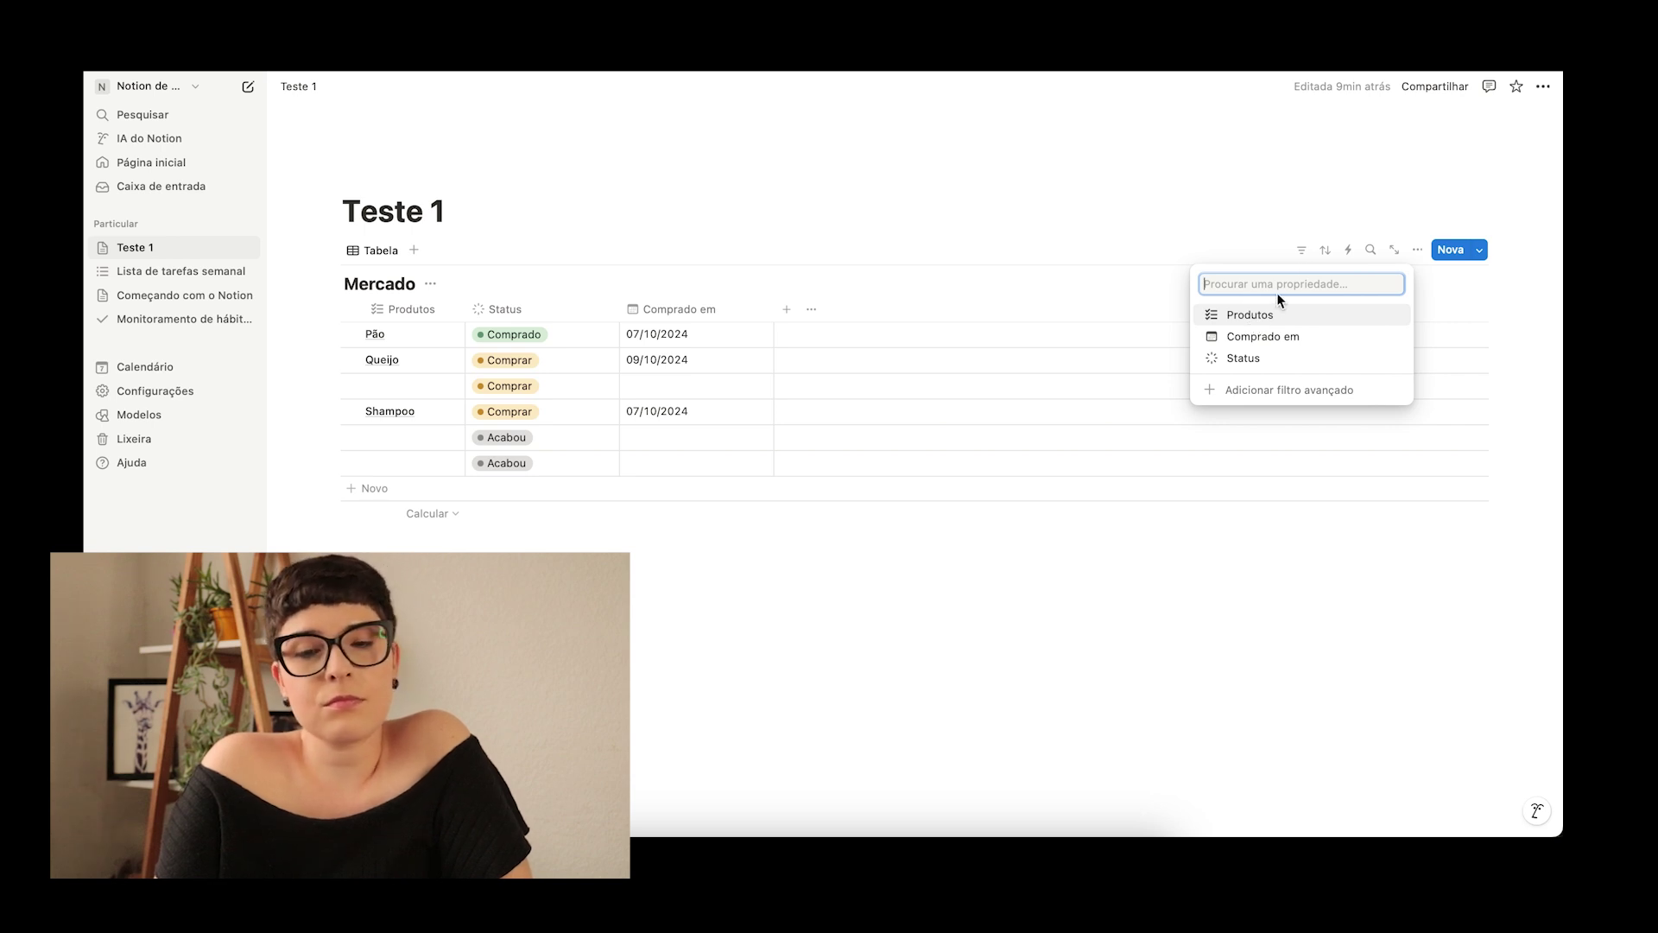
left_click(1329, 228)
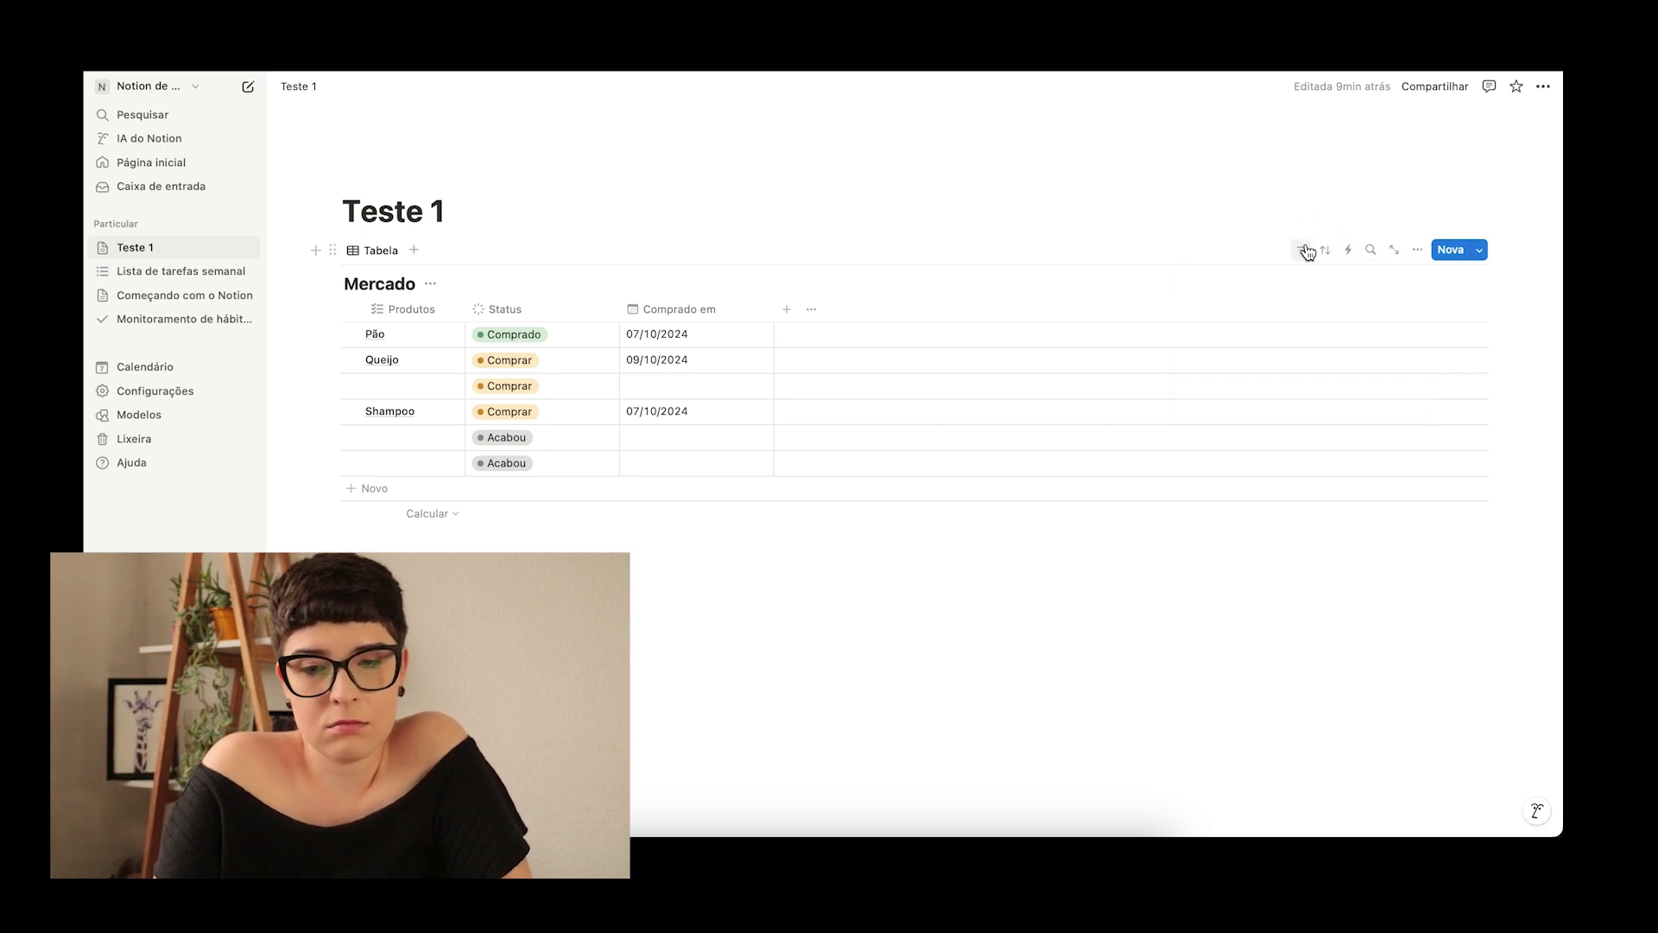
left_click(1307, 252)
left_click(1243, 356)
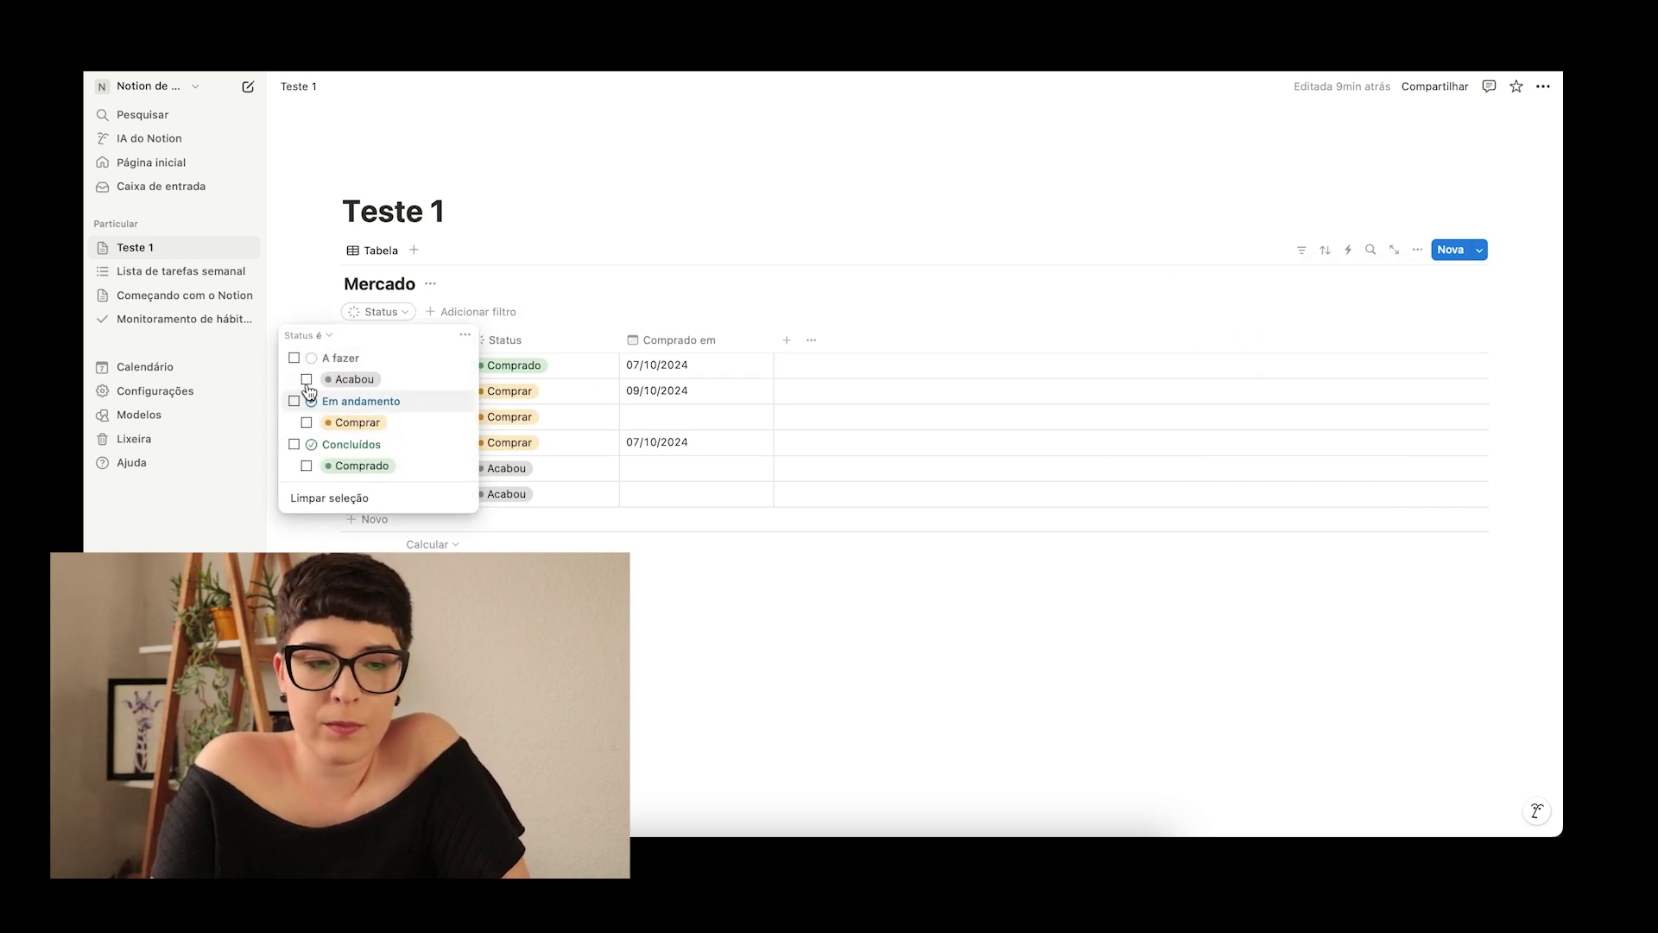
left_click(307, 380)
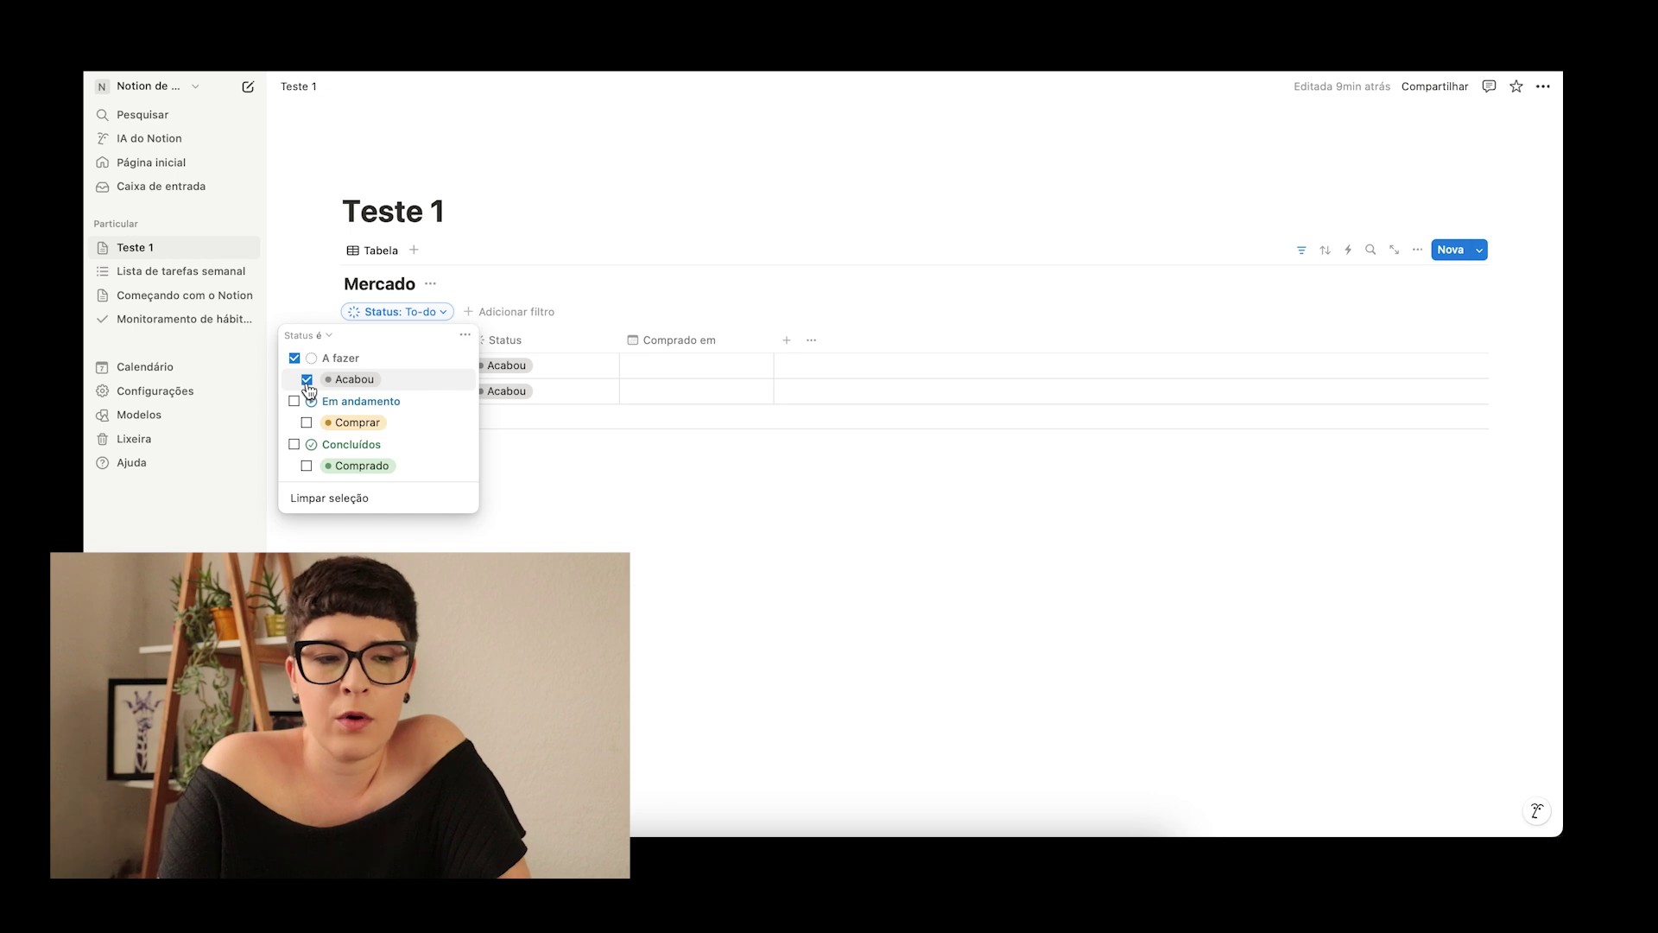
left_click(481, 275)
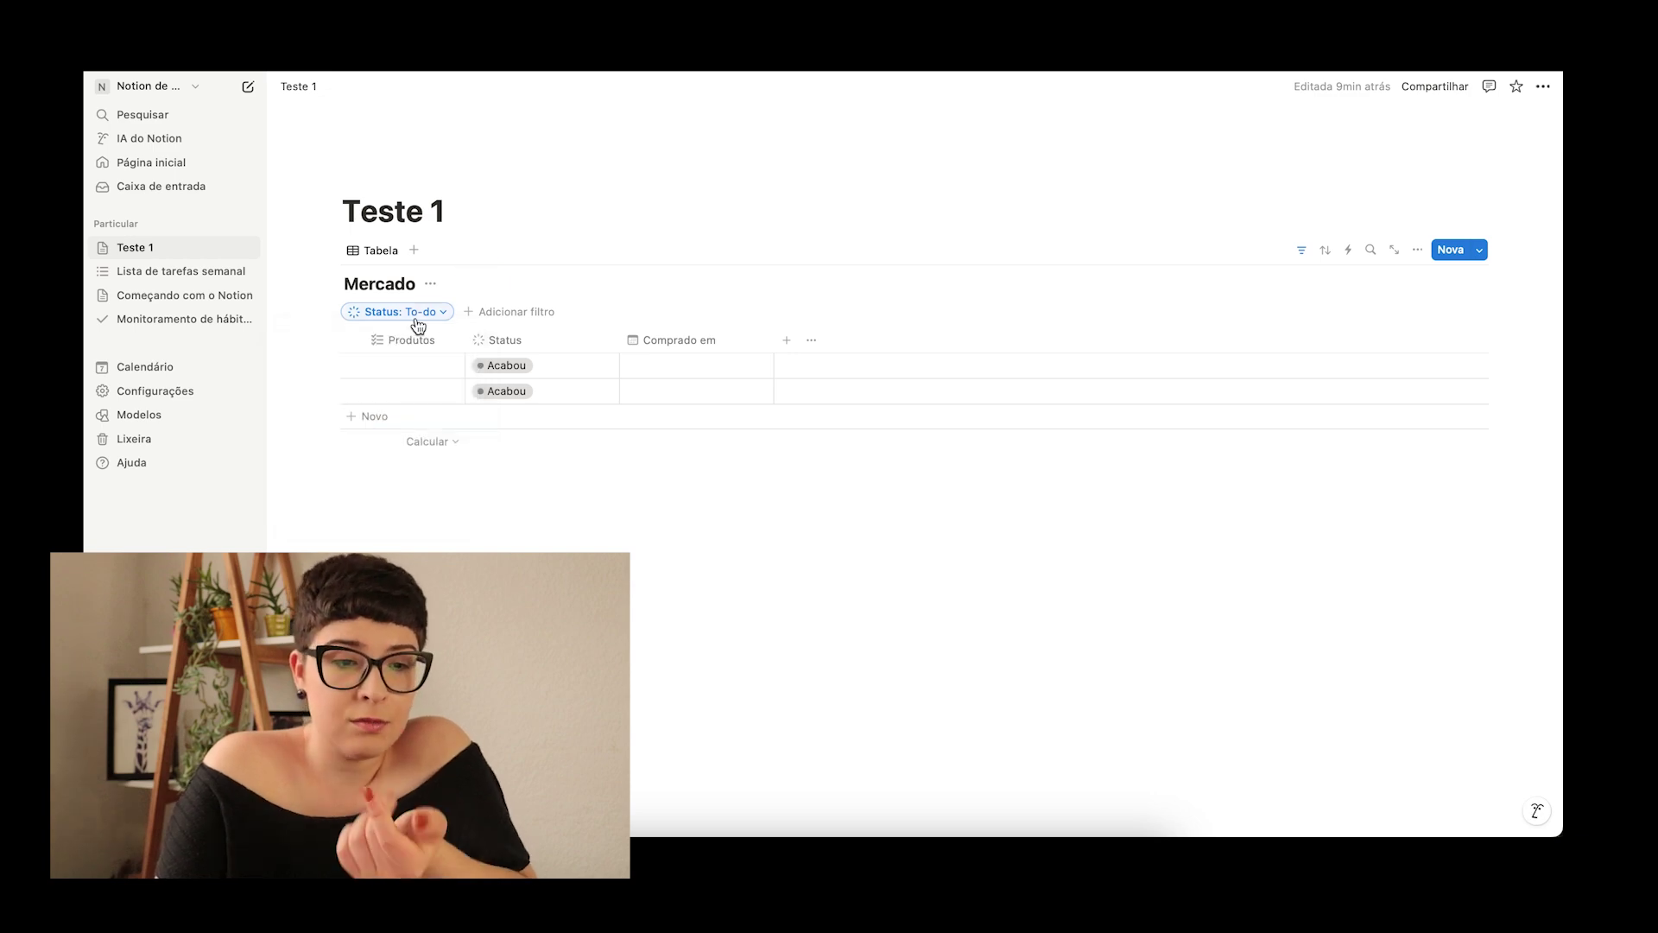
Step: Rename the Mercado database's Tabela view as Acabaram
left_click(374, 250)
left_click(393, 277)
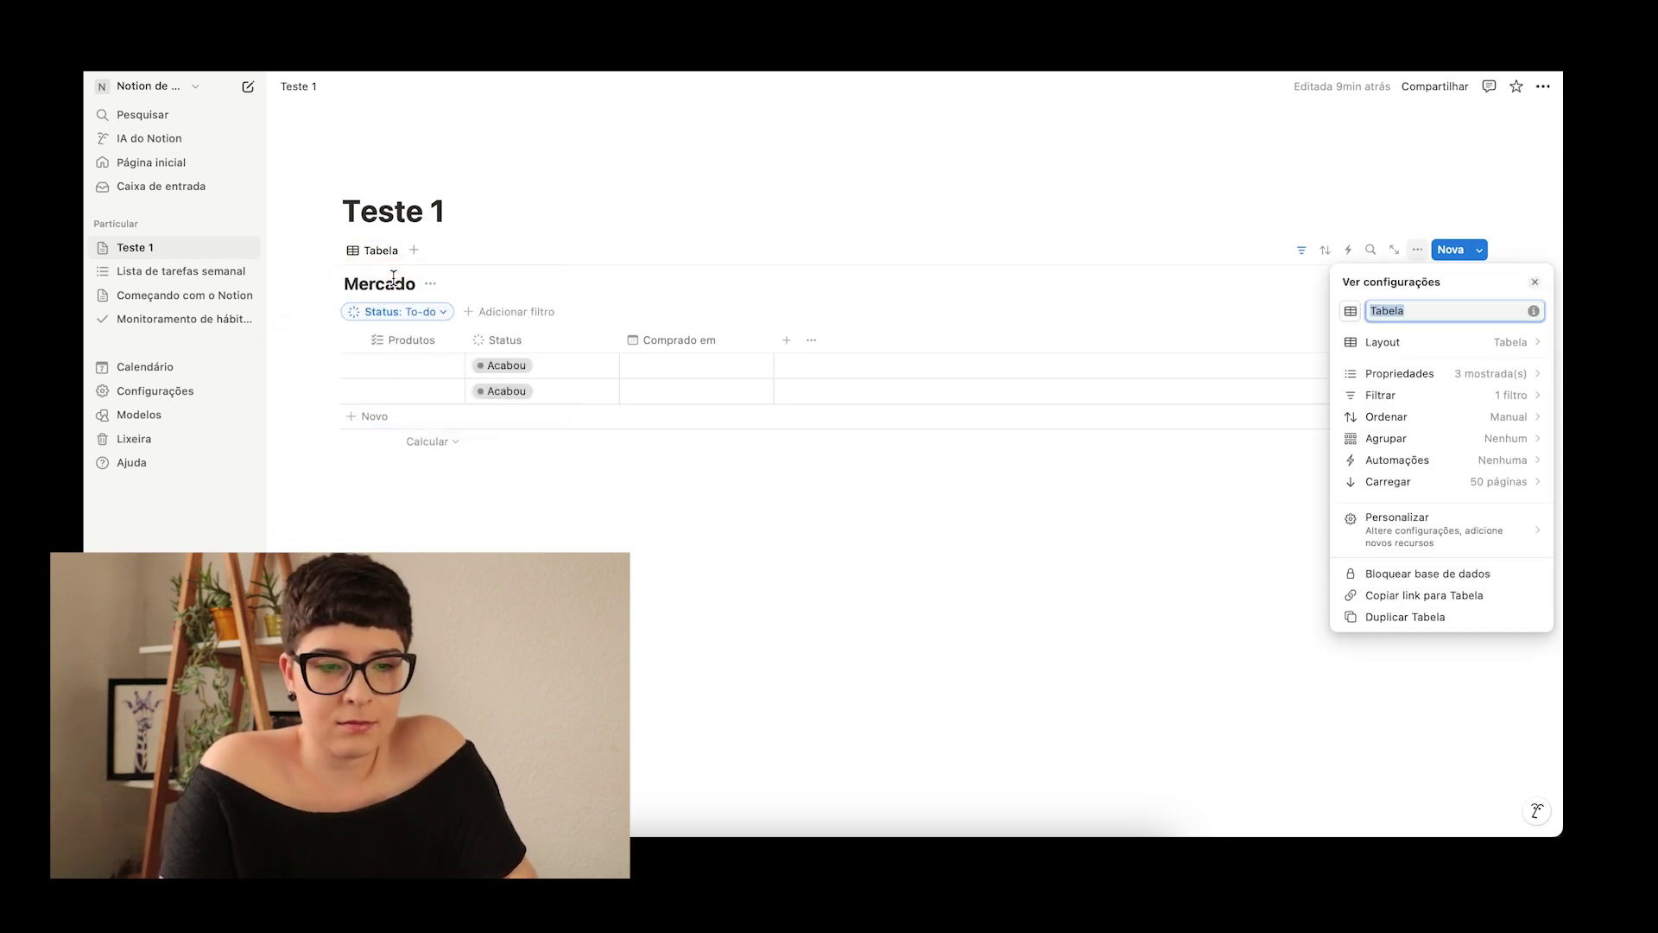
type("Acabaram")
key("Return")
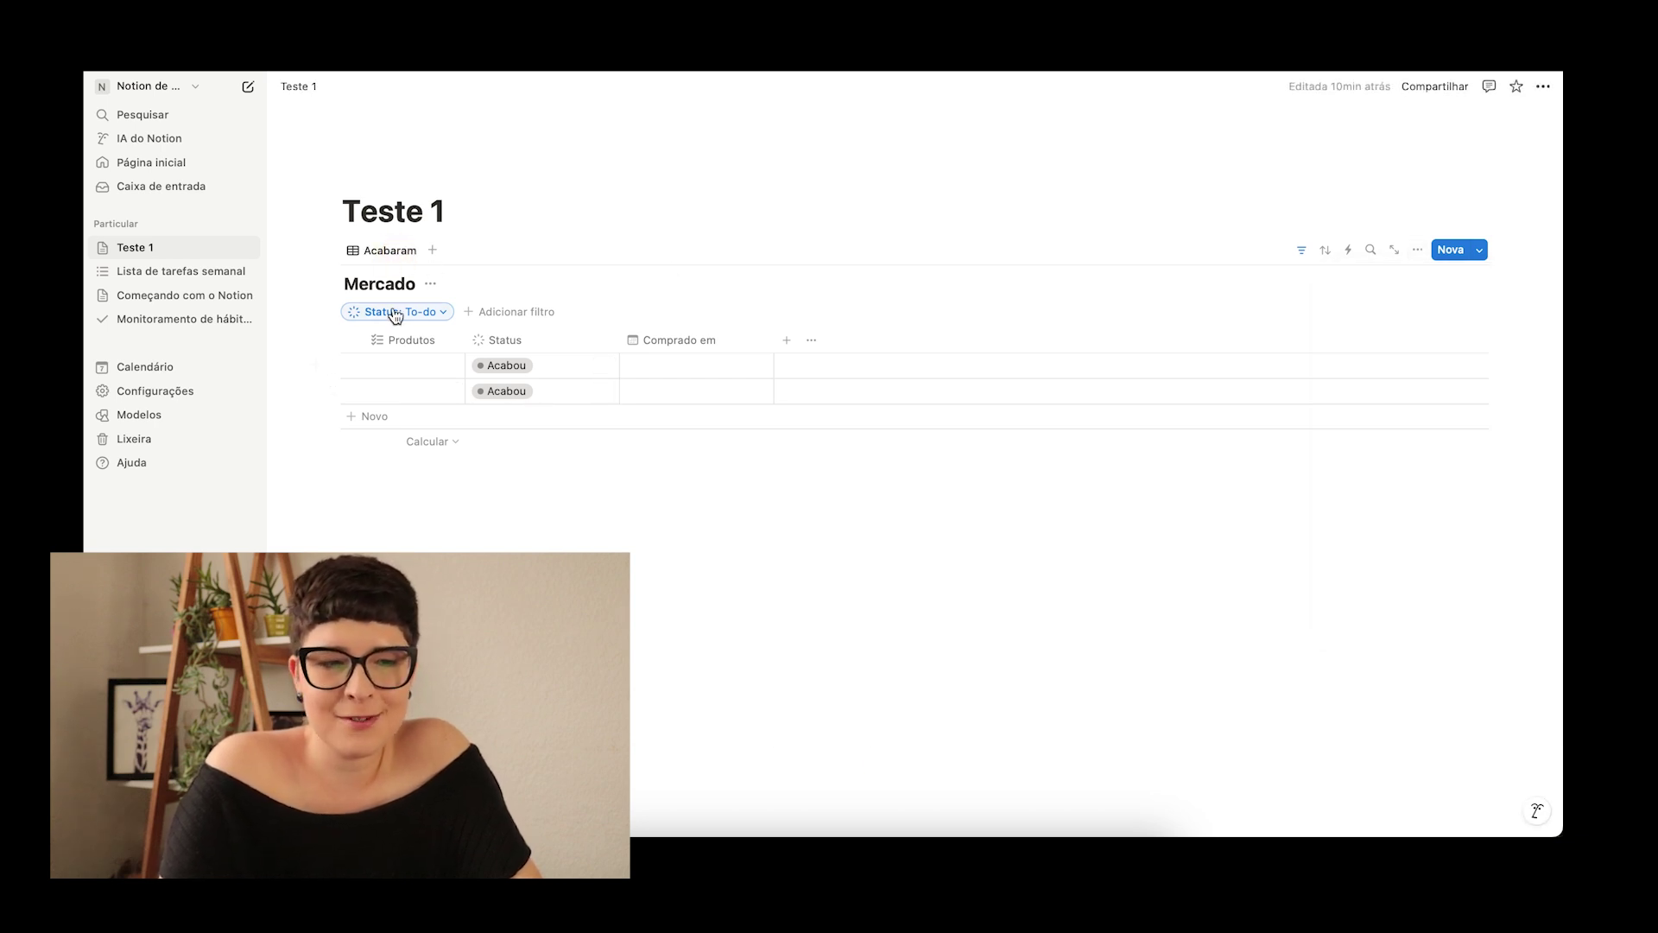
Step: Check the Status filter's options and the properties available for sorting the Acabaram view
left_click(439, 316)
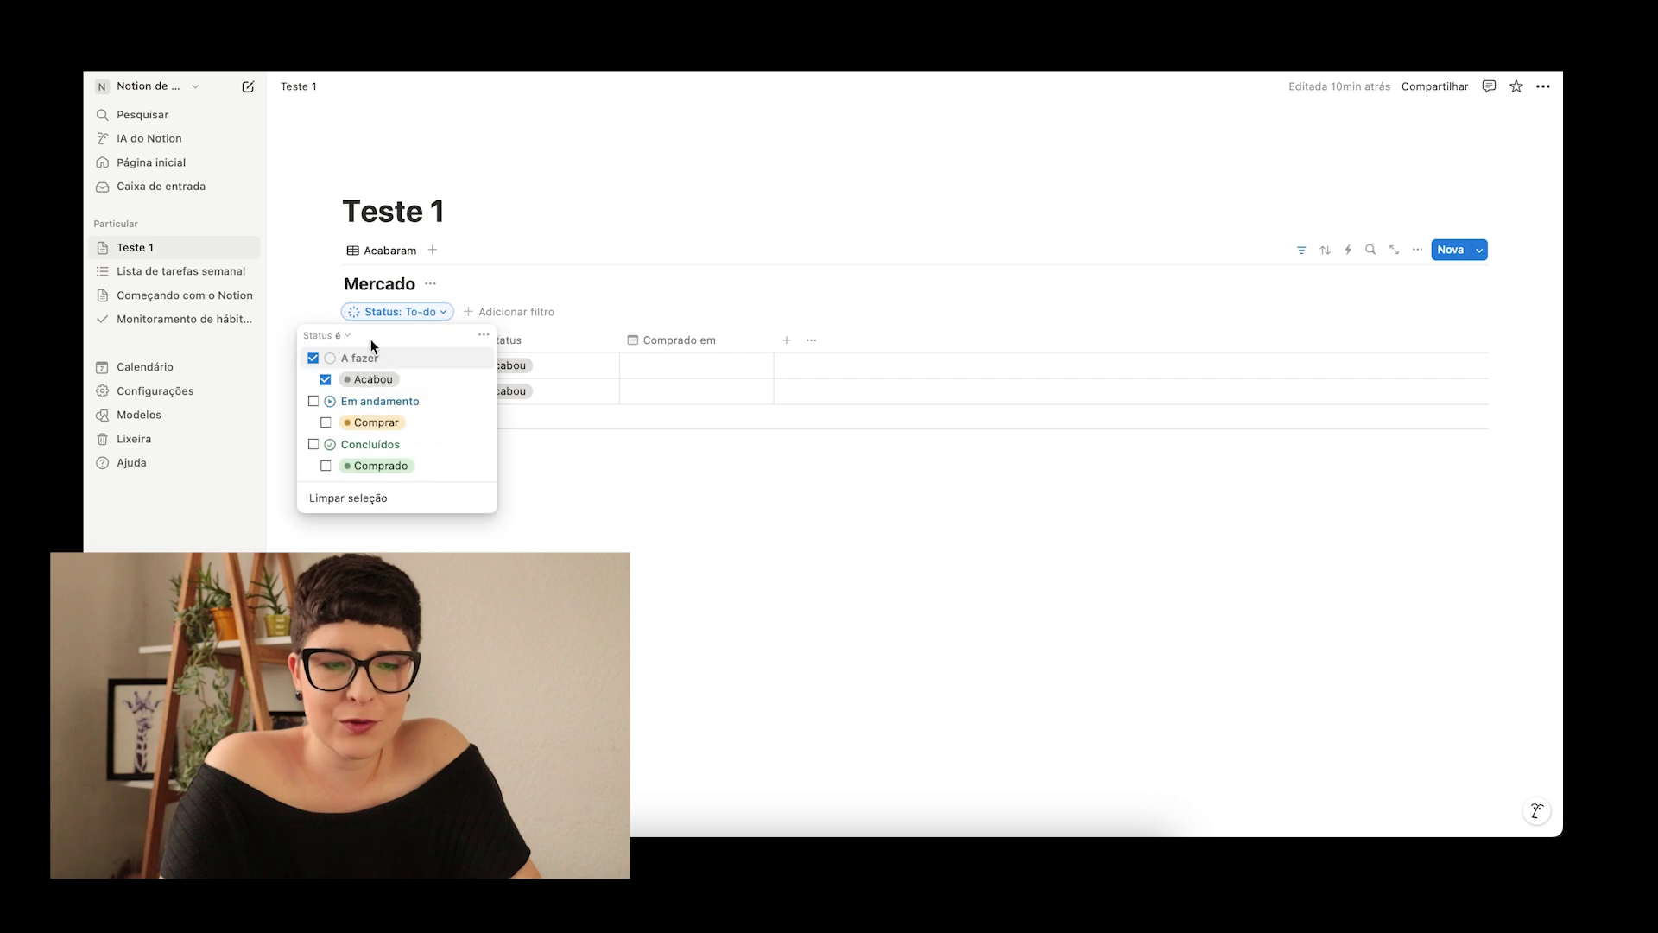
left_click(1319, 284)
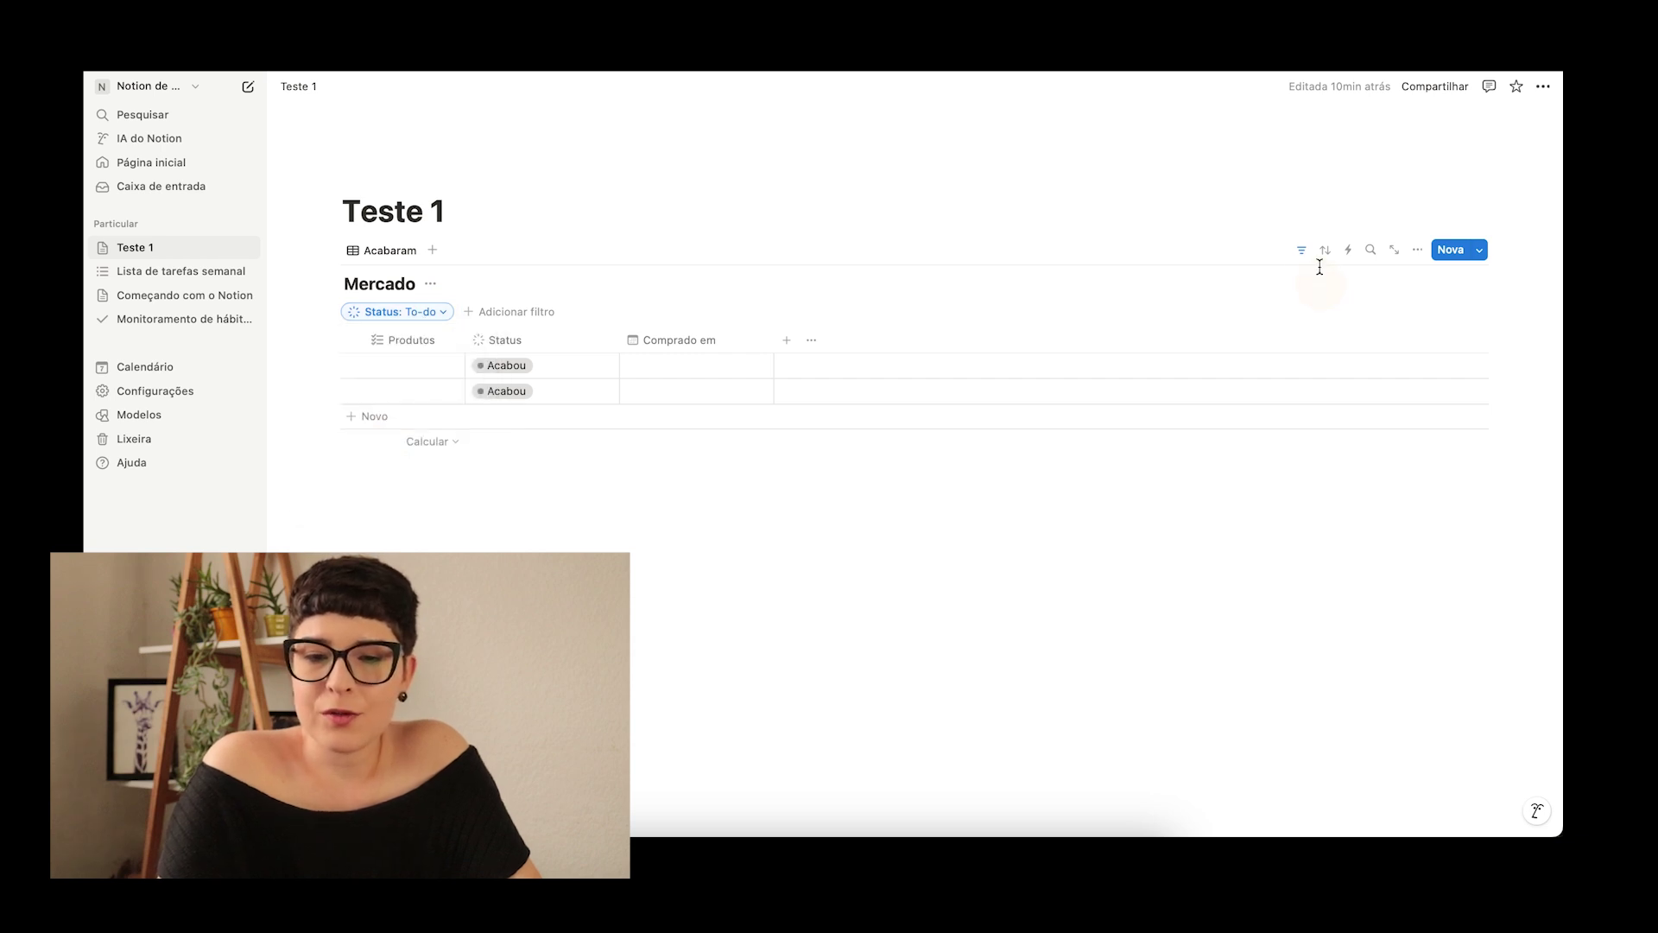
left_click(1322, 252)
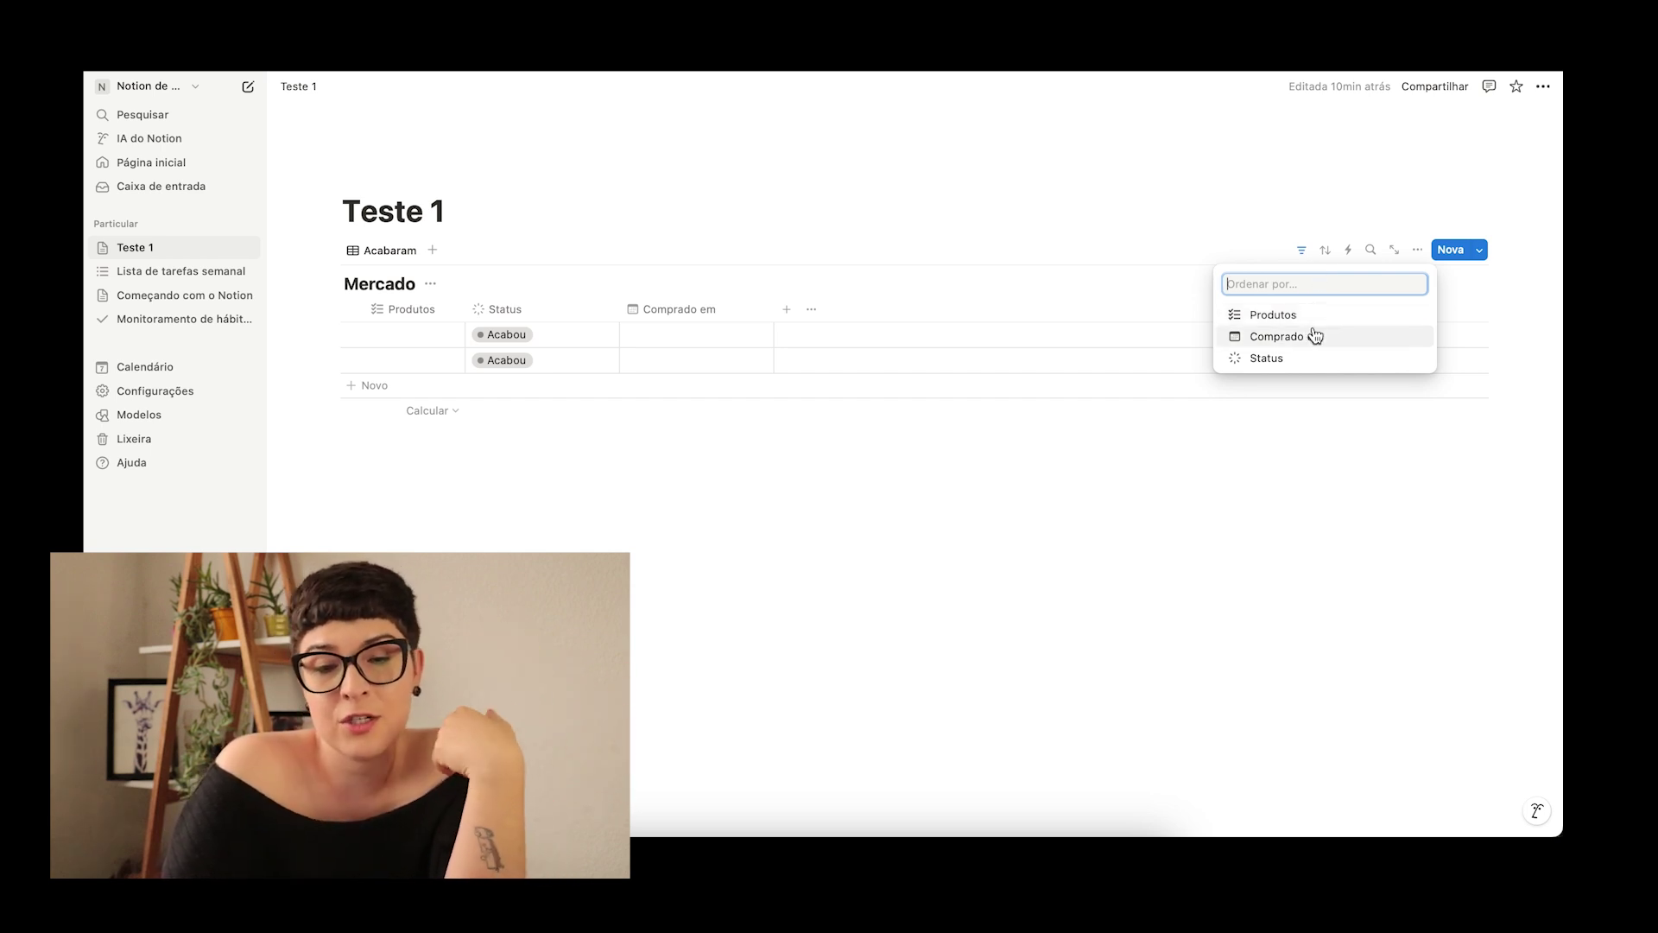
left_click(1326, 250)
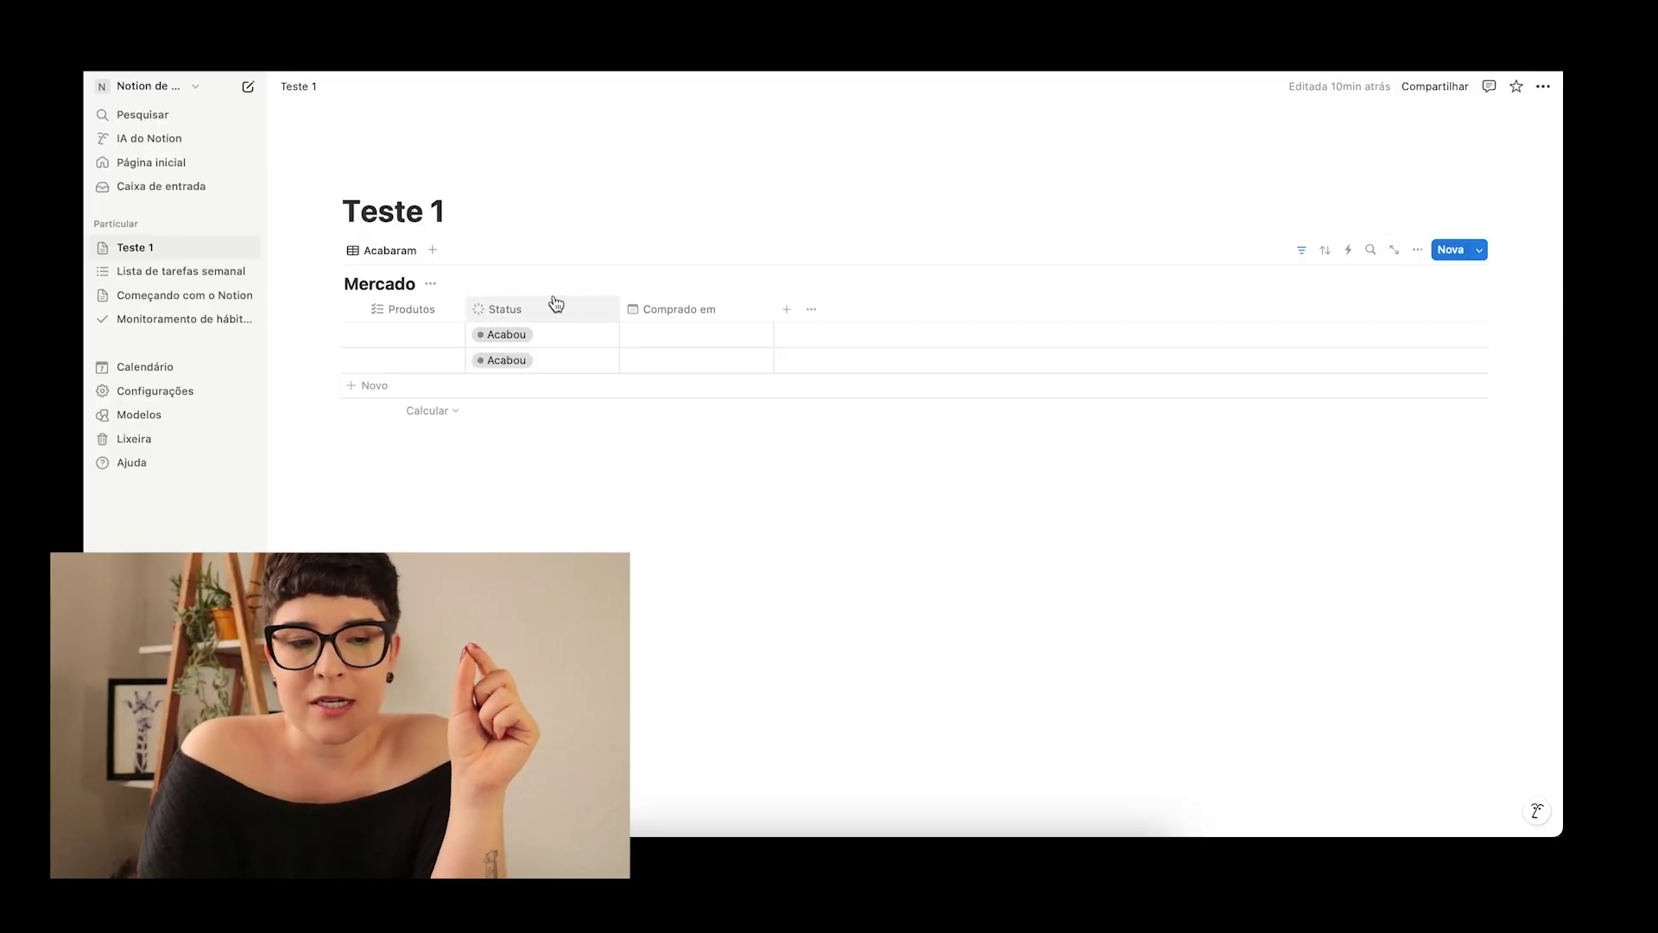
Step: Search the Acabaram view for "pão" and clear the search
left_click(1368, 252)
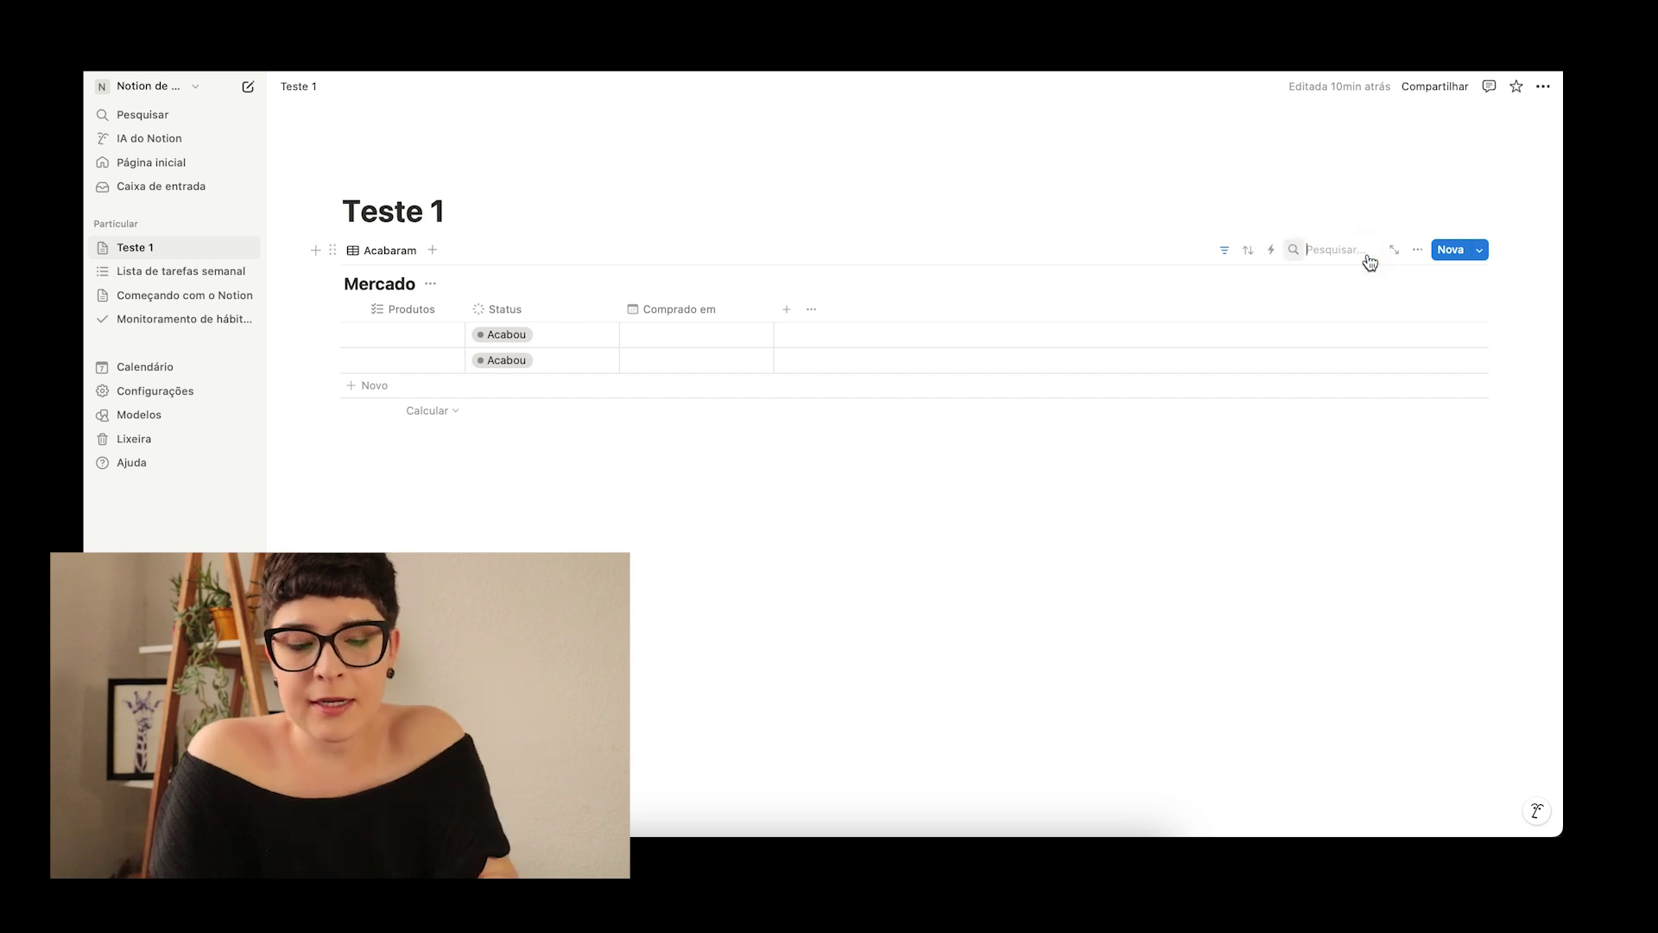
type("p")
key("shift+grave")
type("ão")
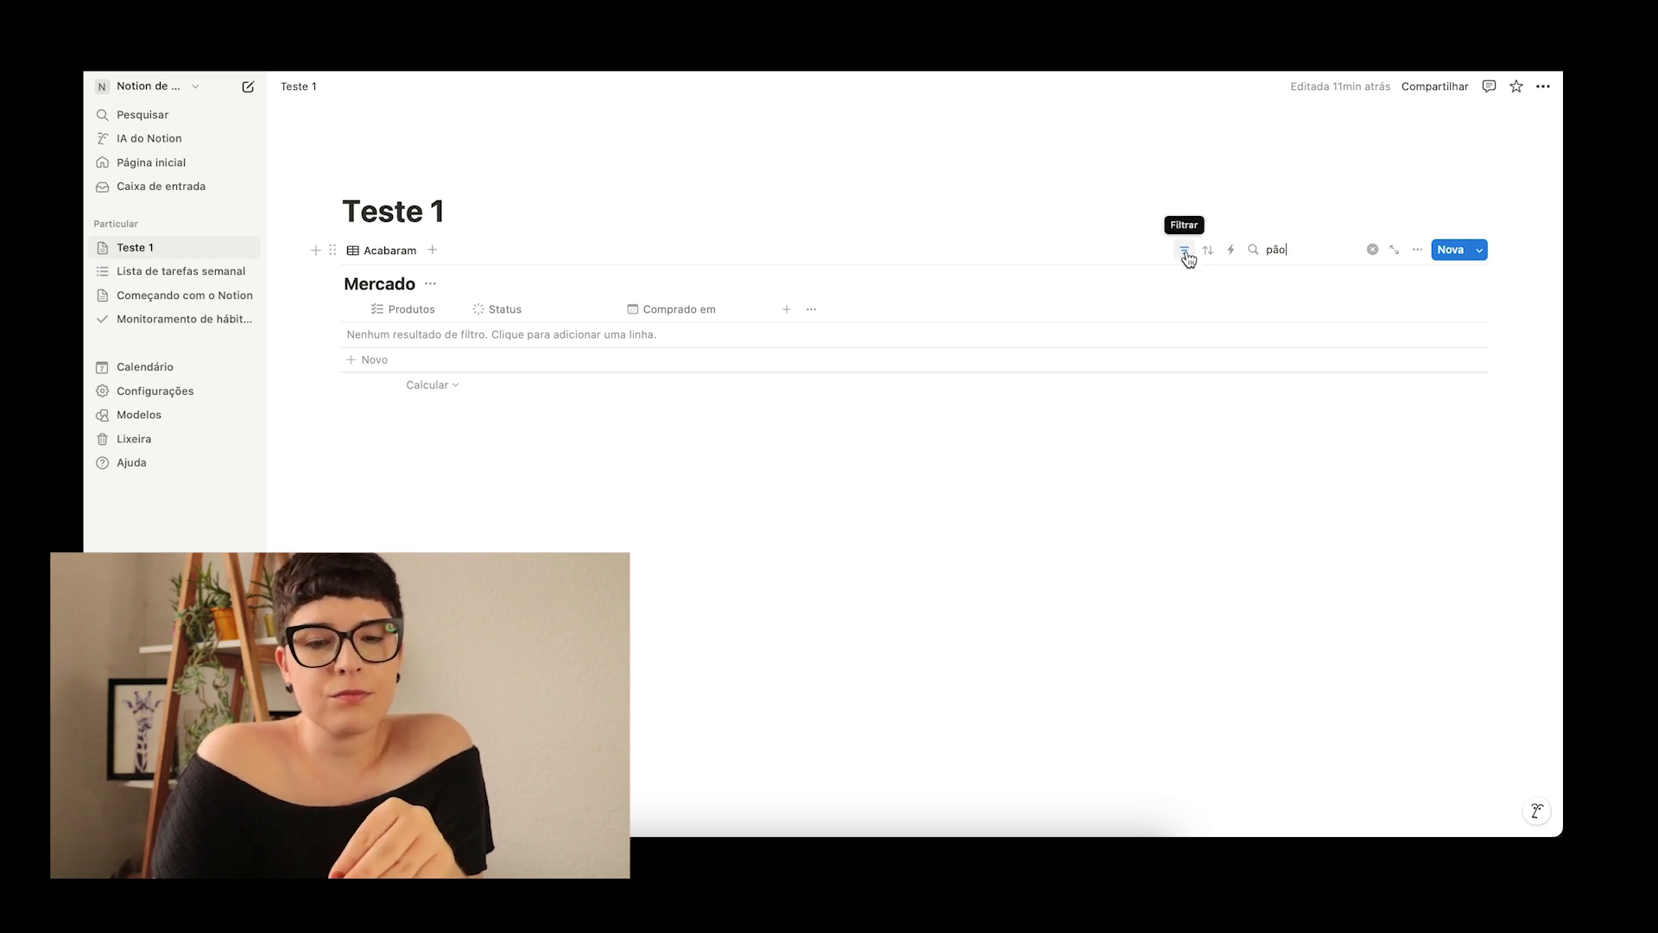
left_click(1373, 251)
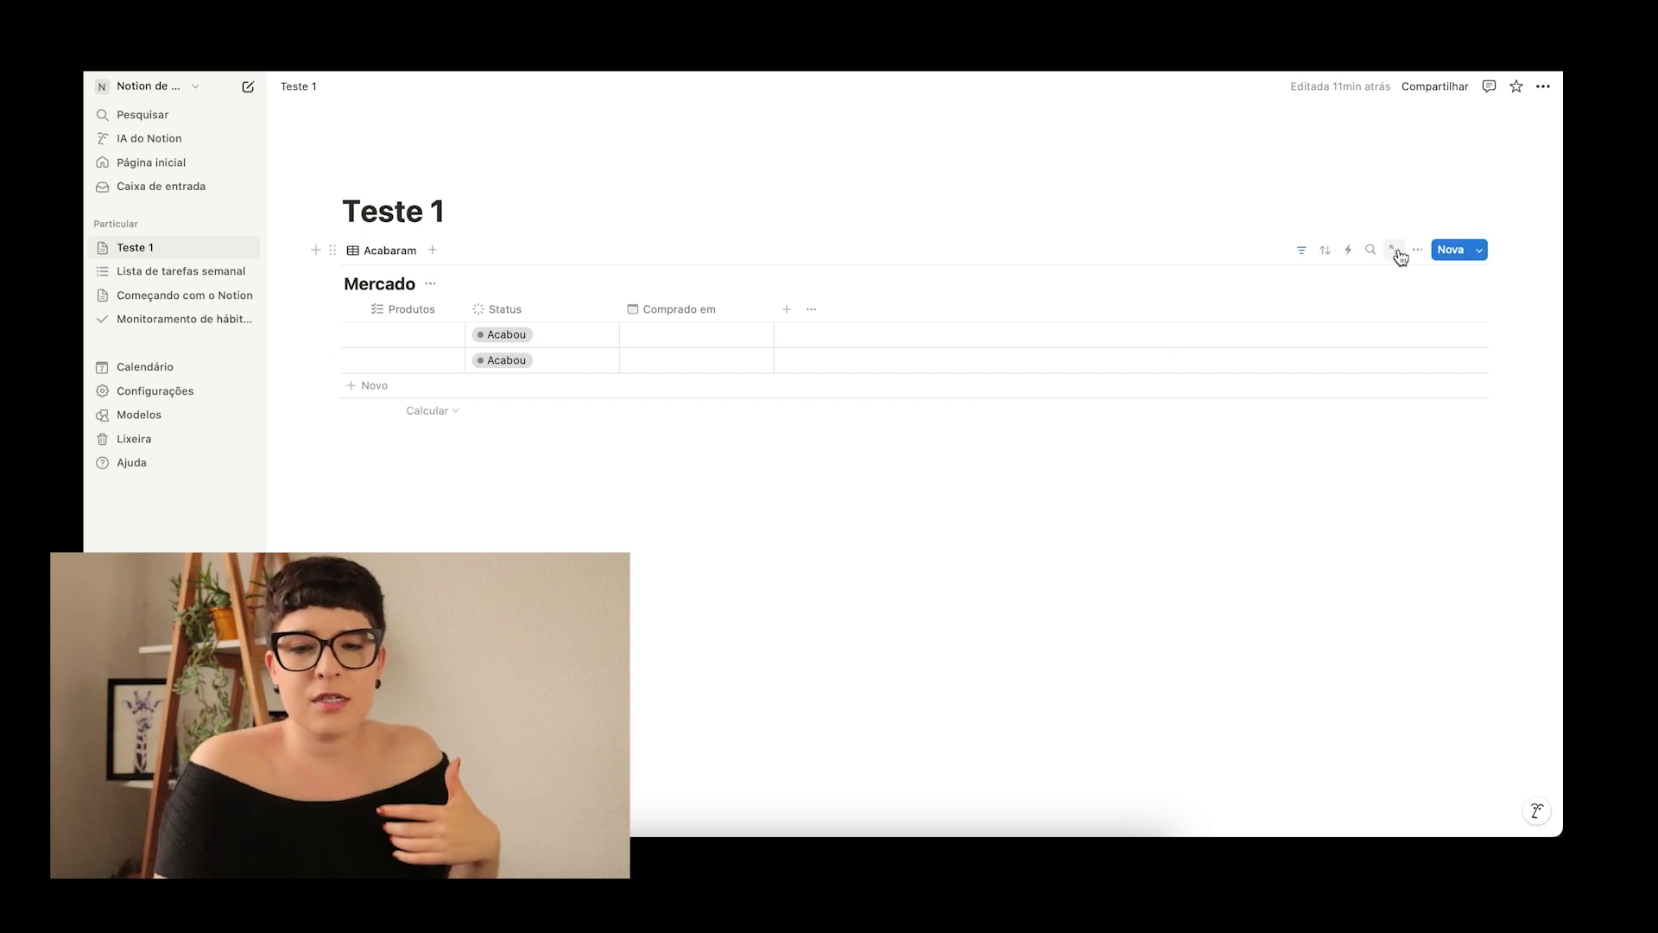
Step: Open the Mercado database as a full page and return to the Teste 1 page
left_click(1397, 251)
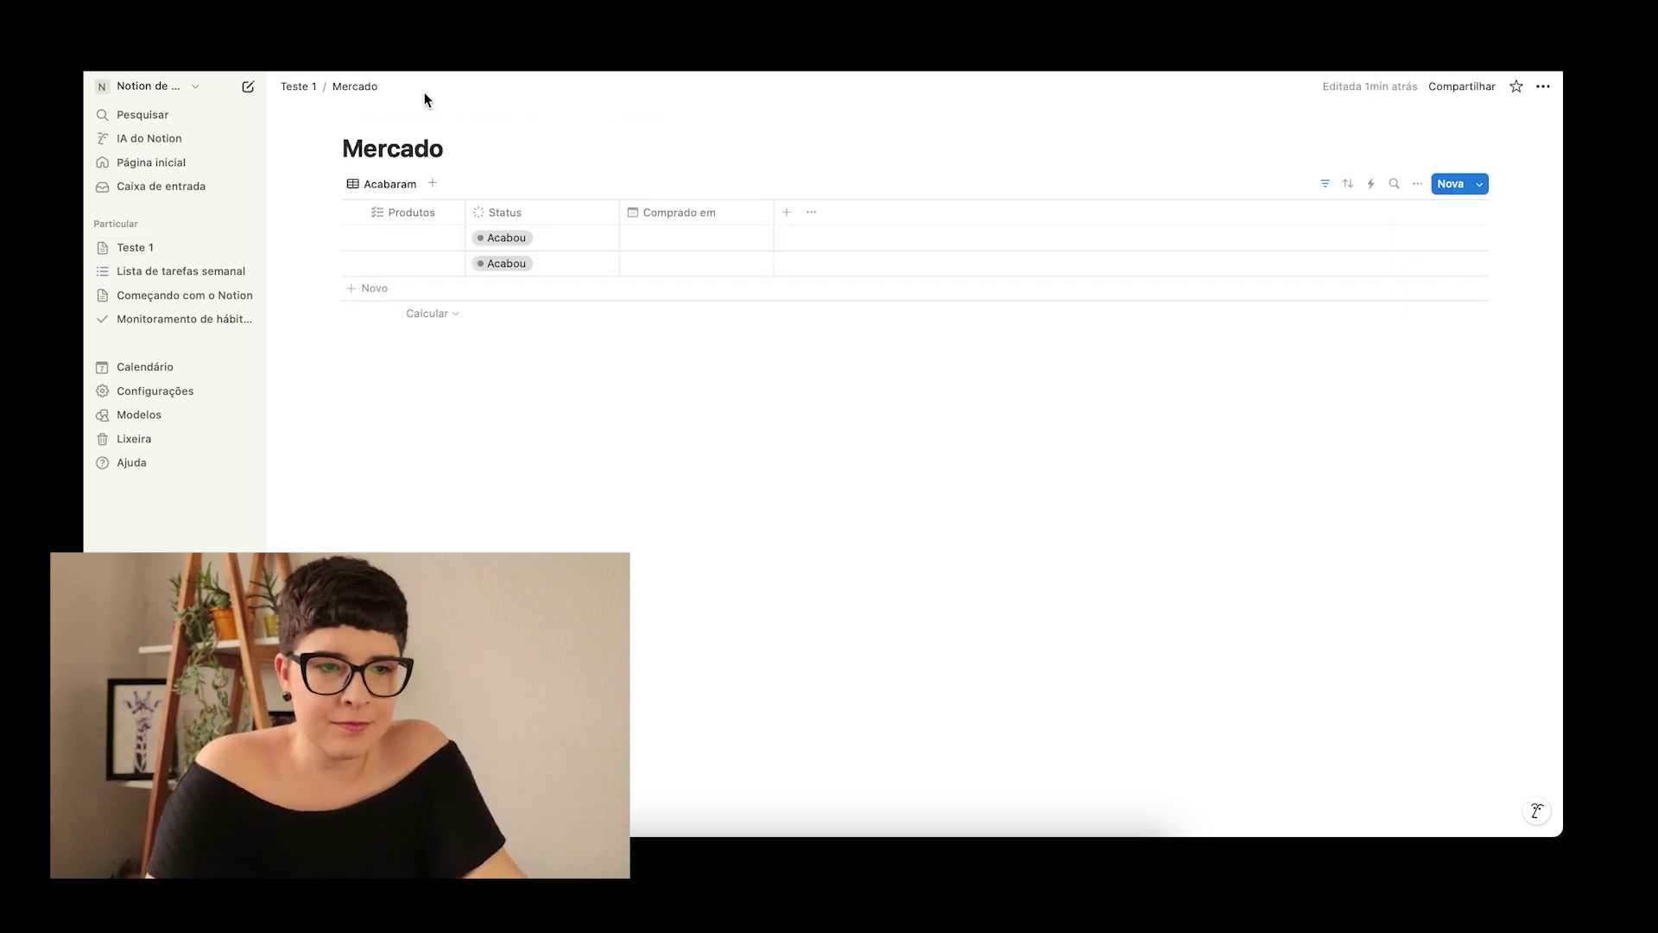
left_click(304, 90)
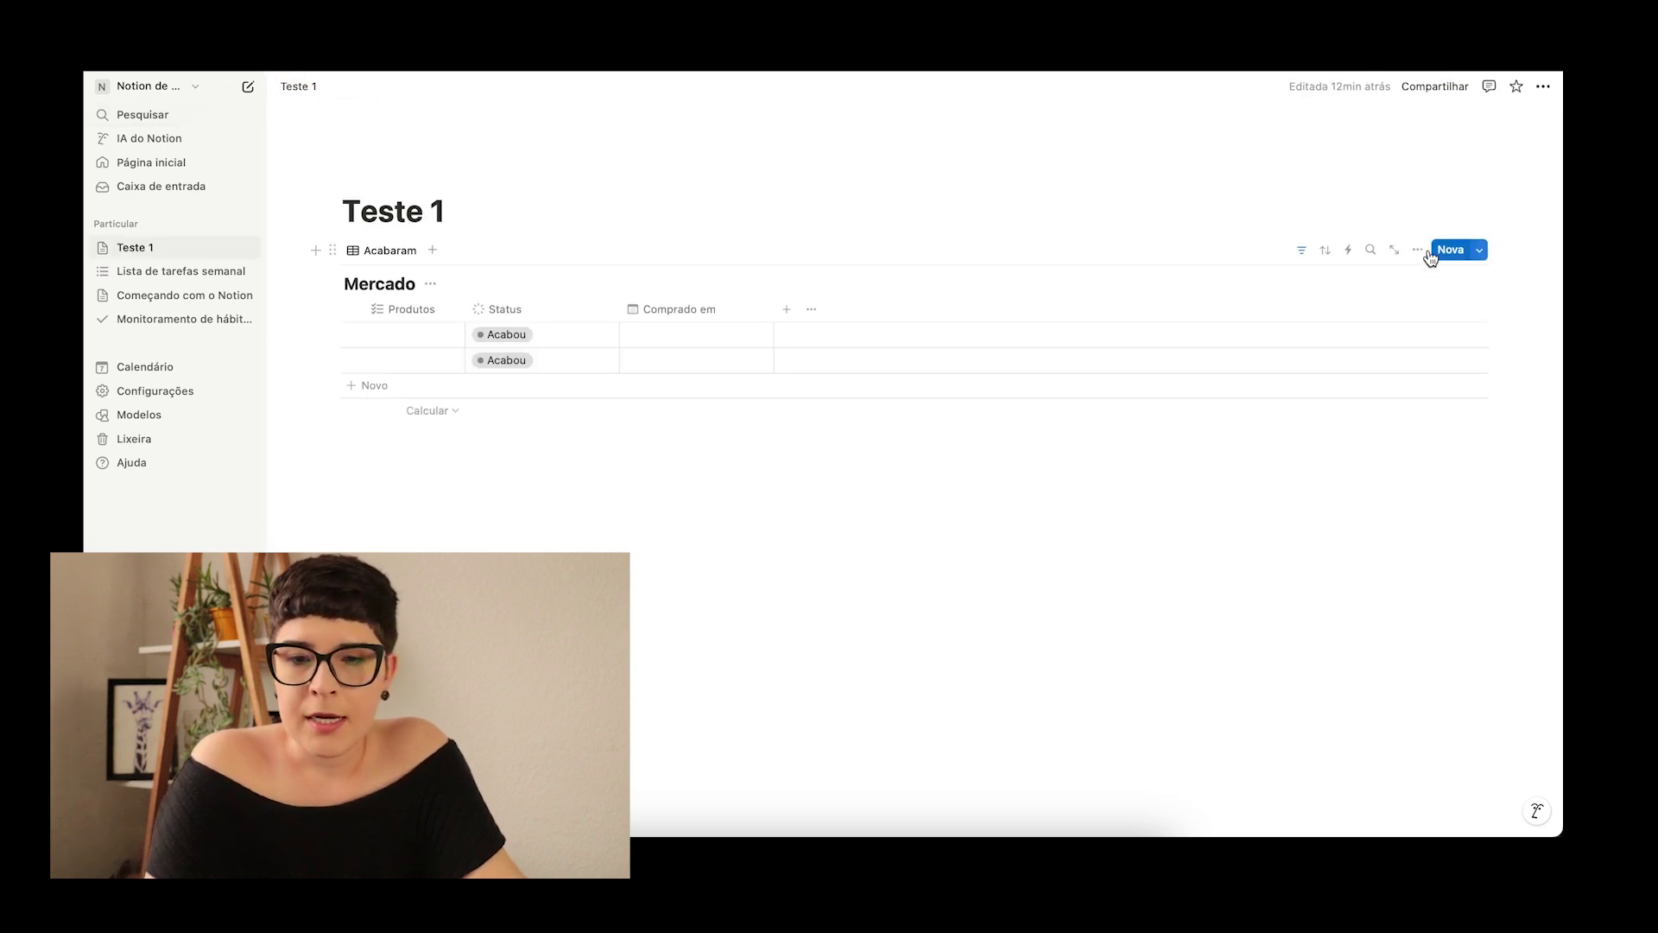
Step: Hide the Status property in the Acabaram view's settings and show it again
left_click(1419, 251)
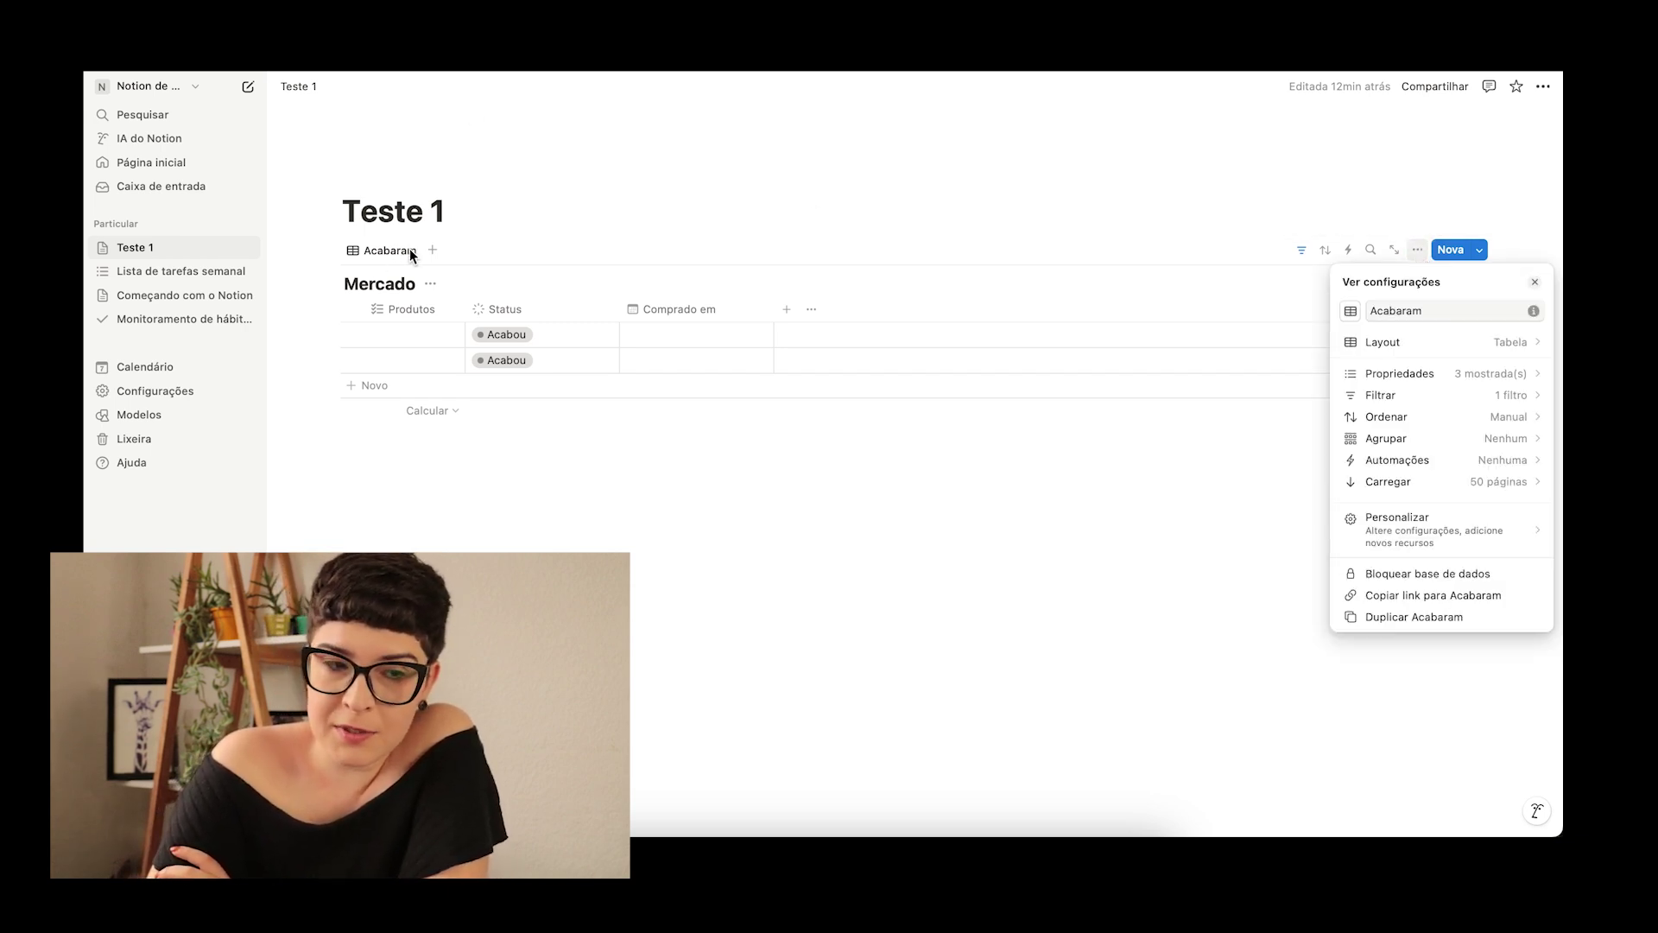
left_click(1466, 310)
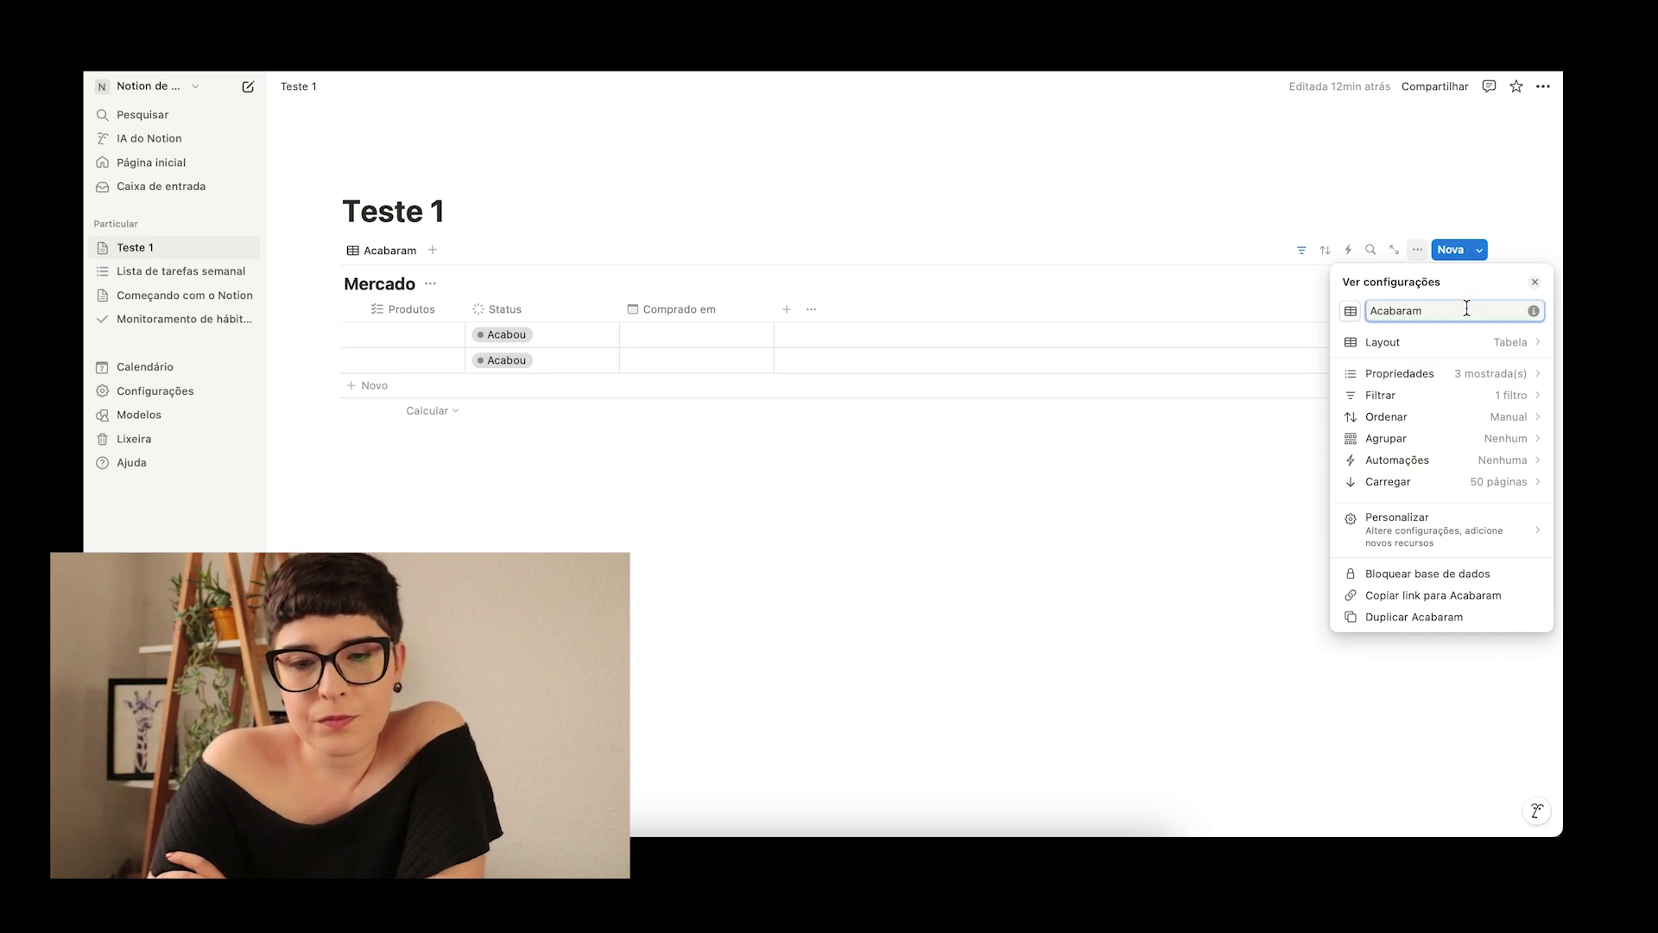
left_click(1445, 378)
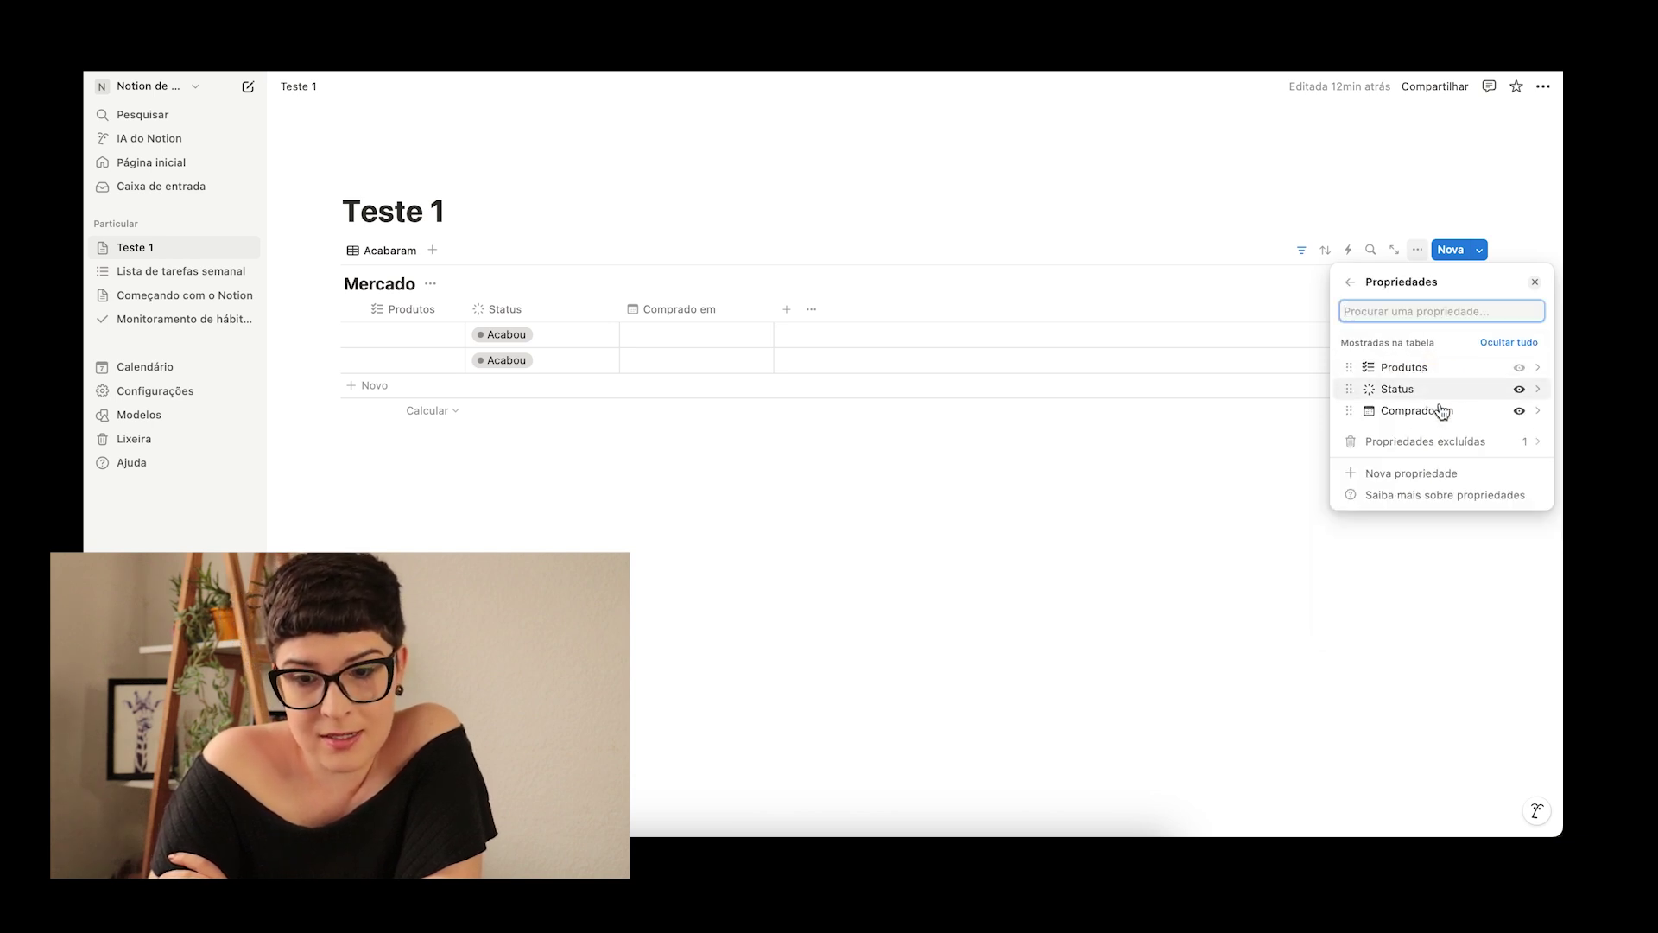
left_click(1519, 389)
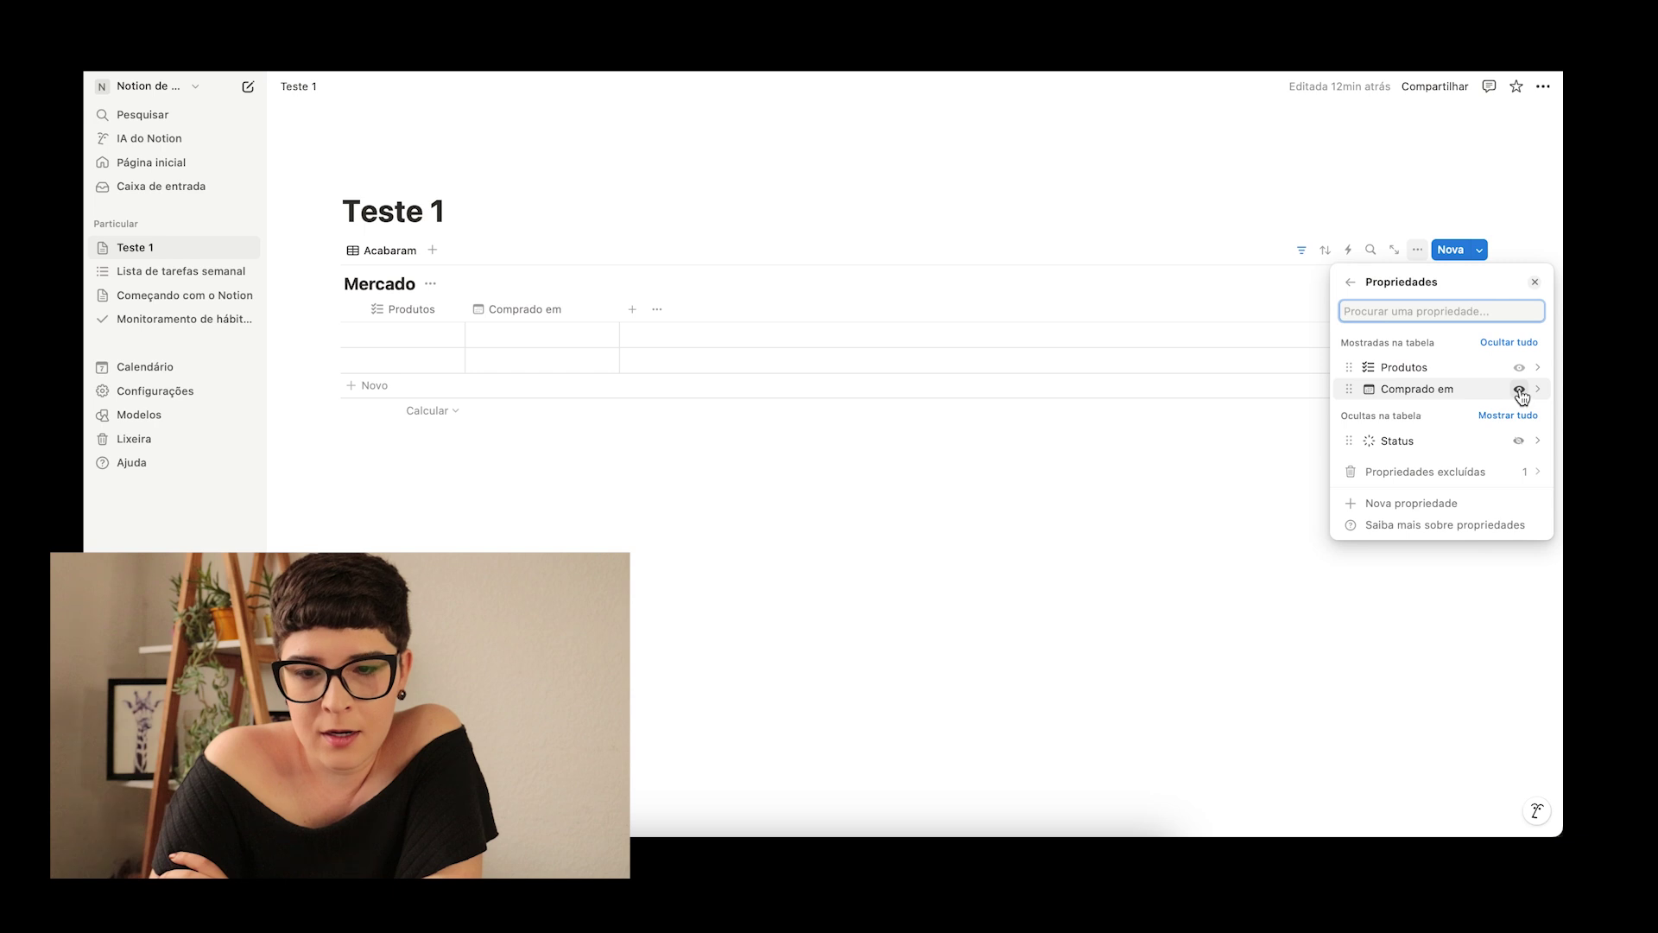
left_click(1519, 443)
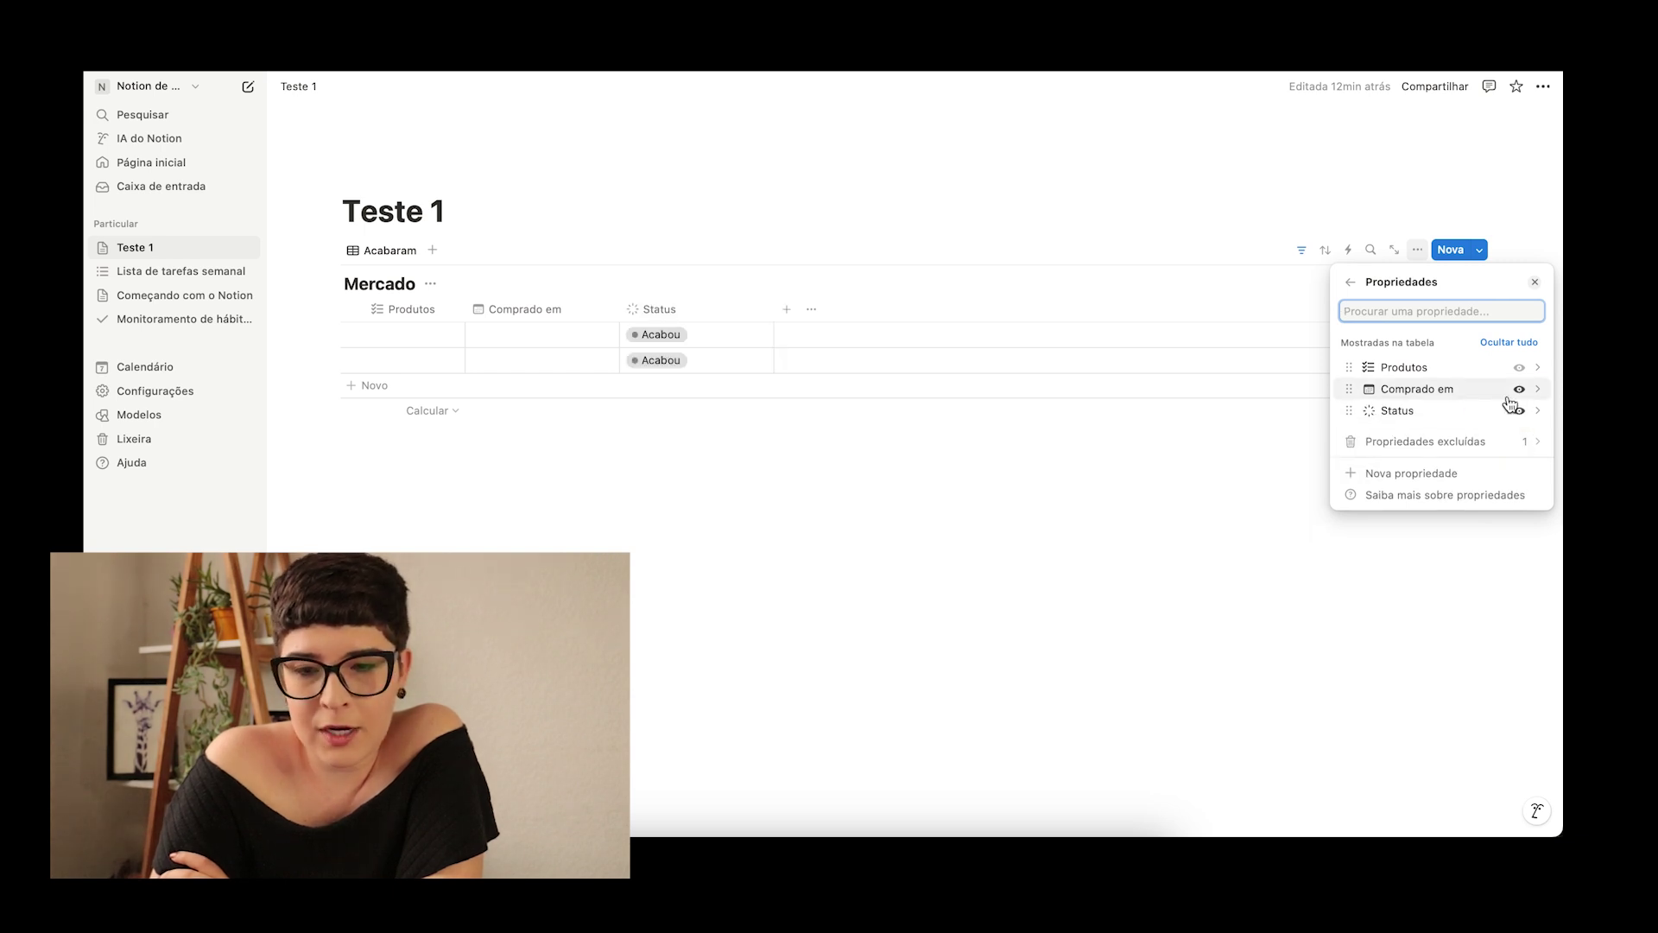
left_click(1350, 281)
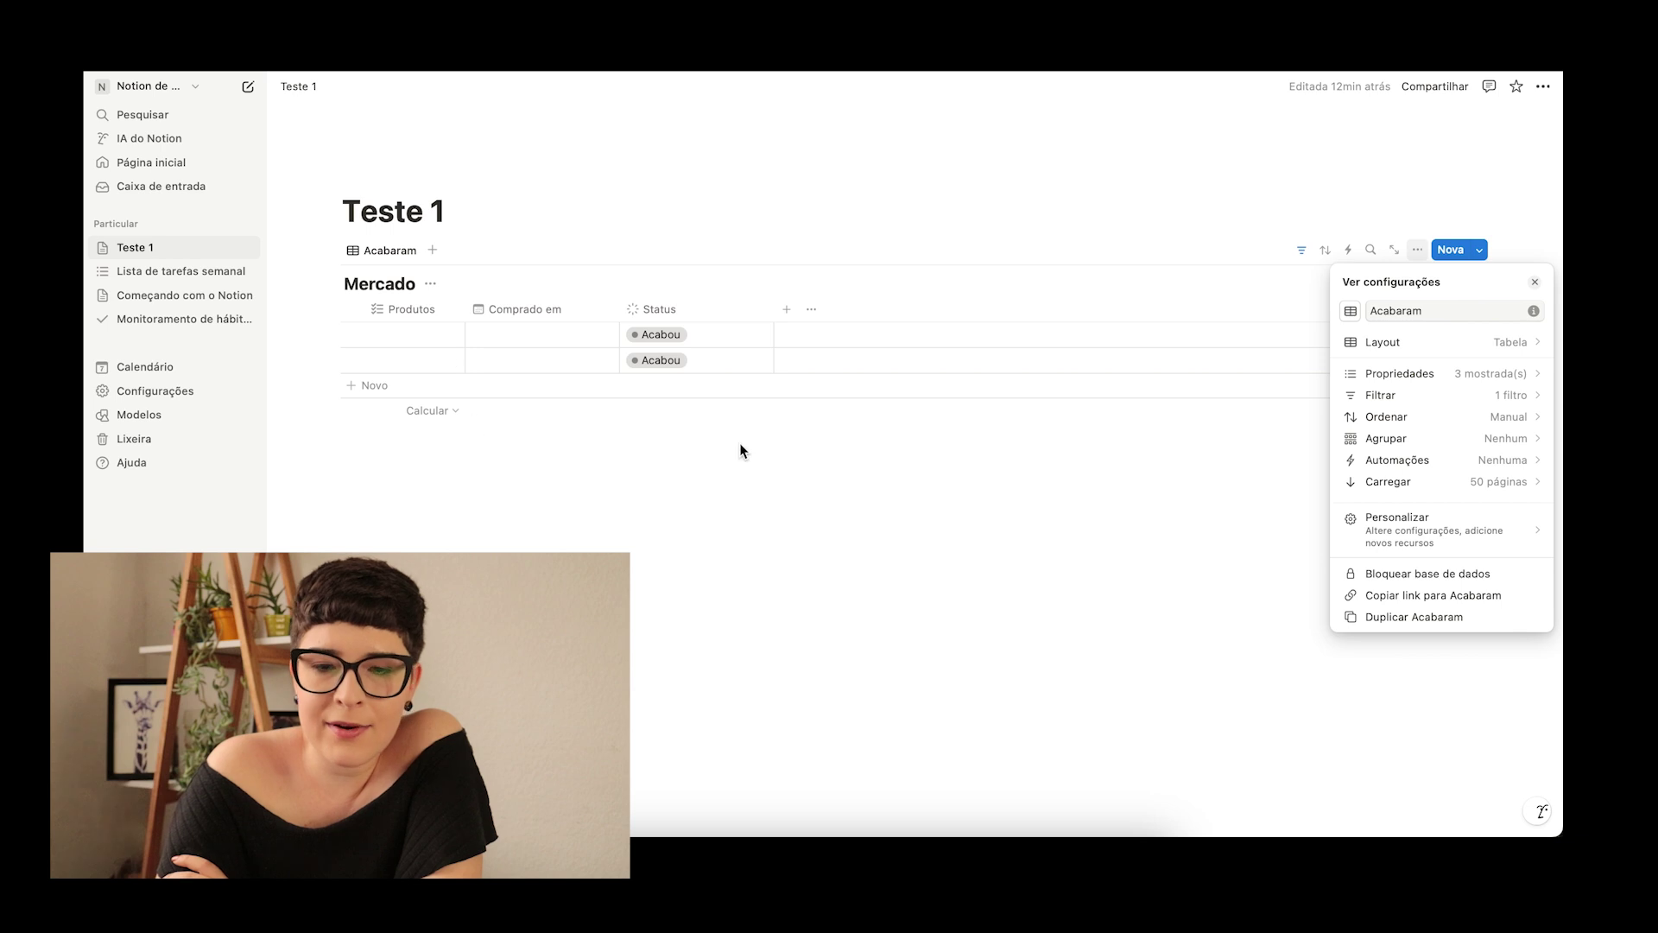
Step: Check the Carregar page-limit options in the Acabaram view's settings and close the settings
left_click(1425, 481)
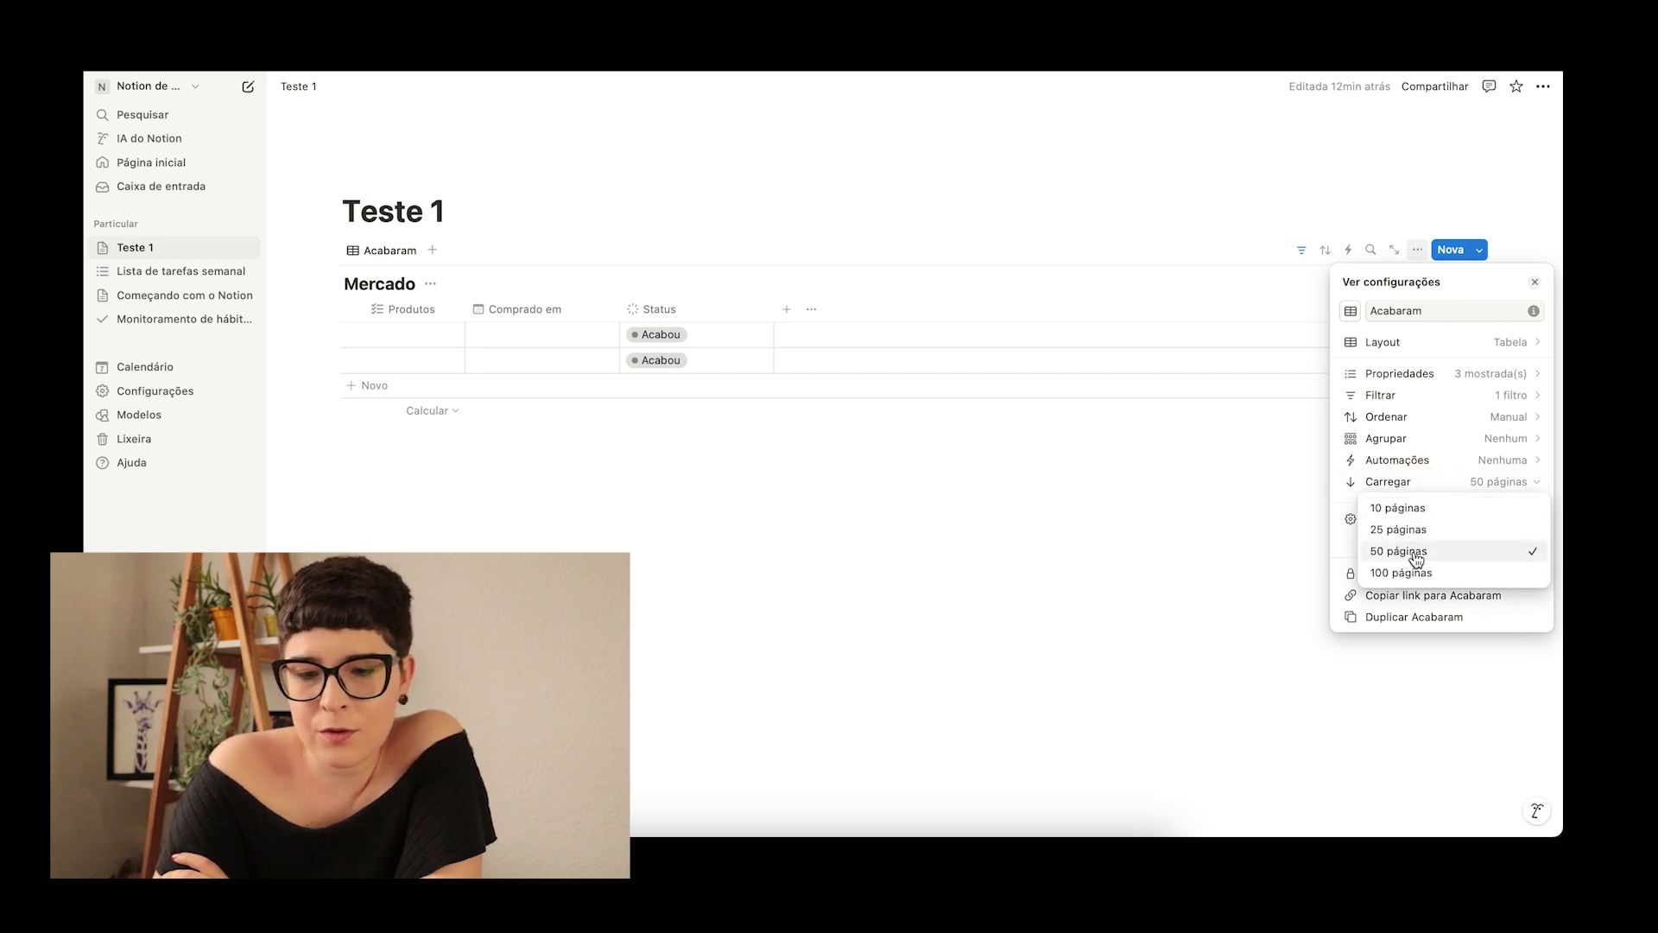
left_click(1388, 464)
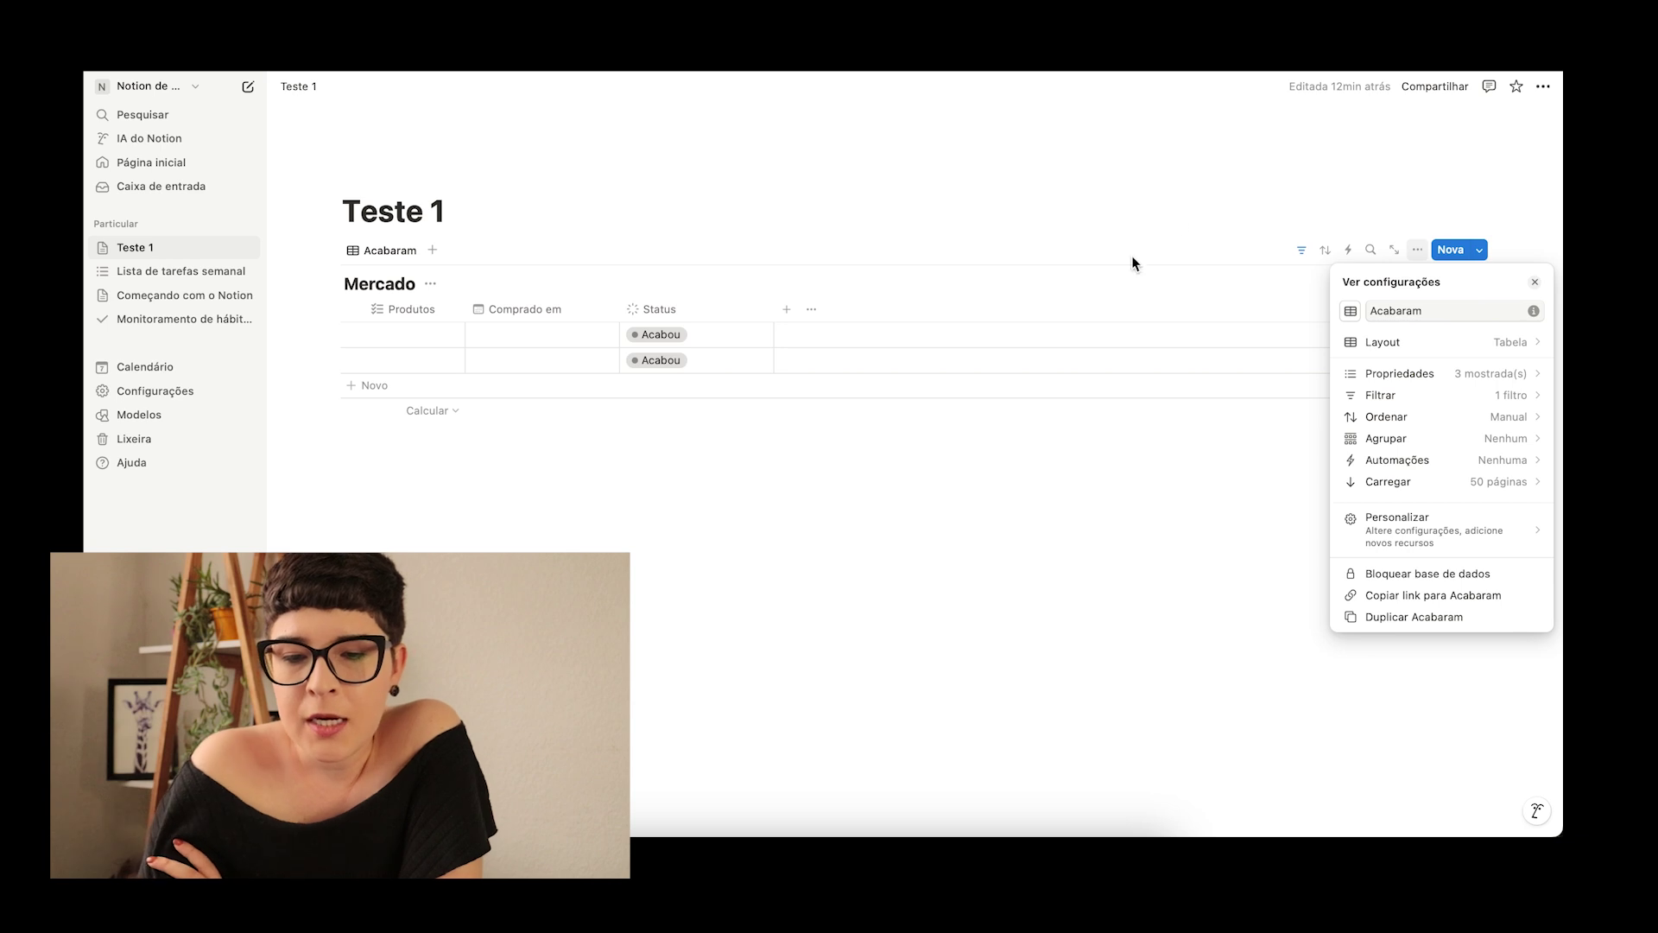
left_click(1488, 245)
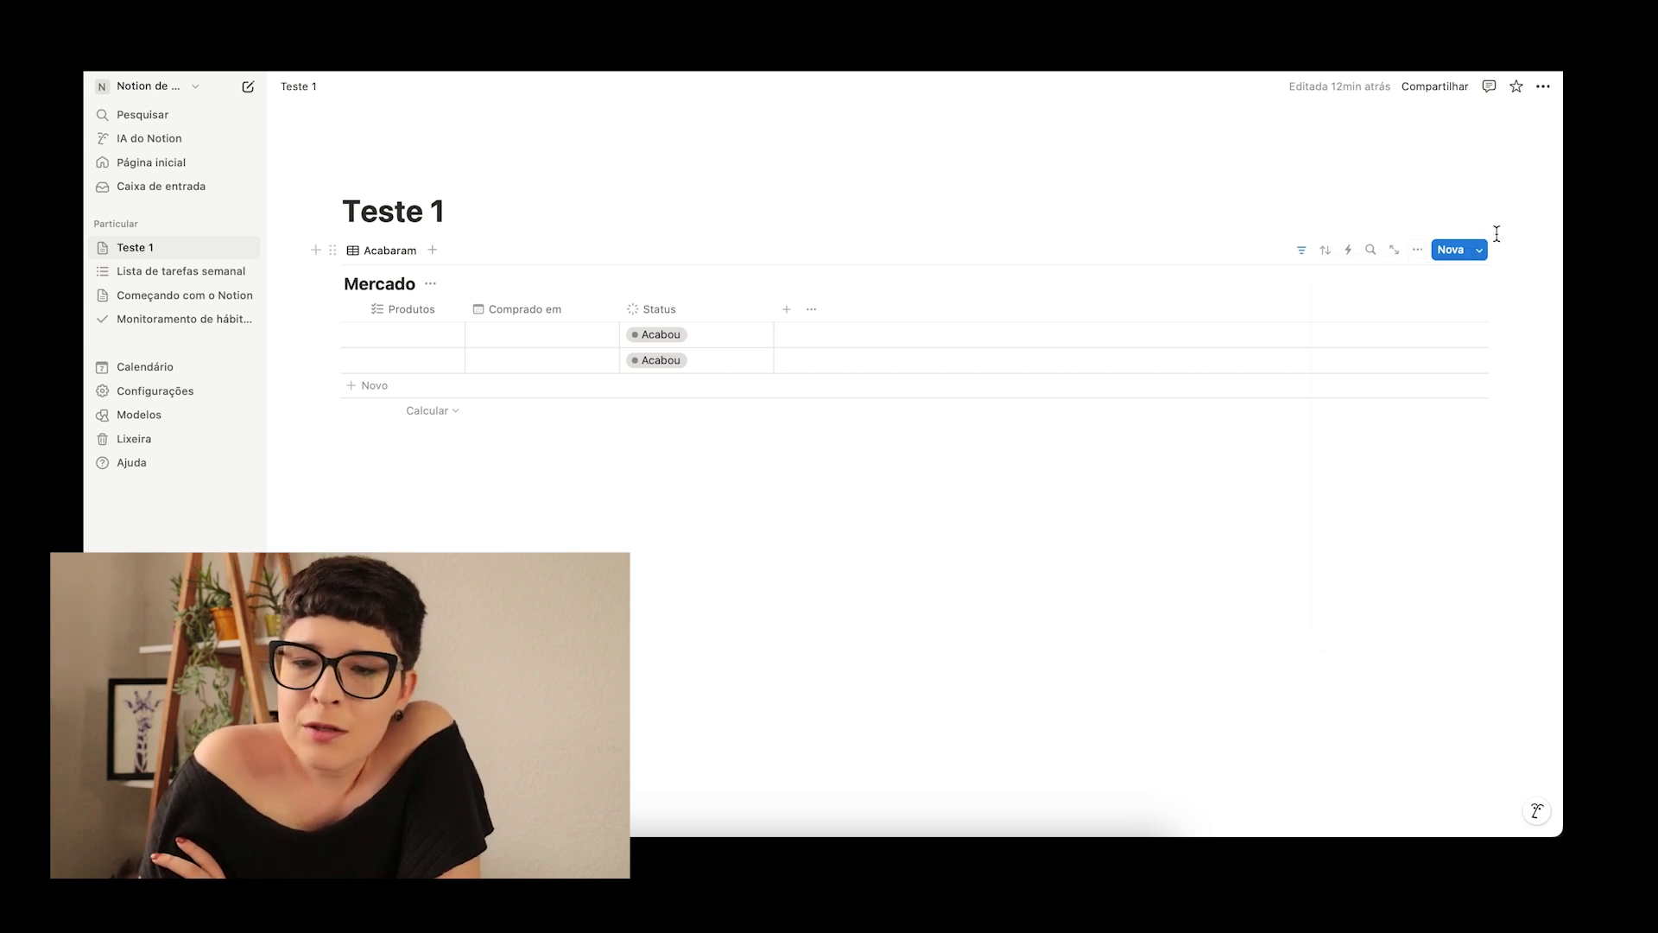
Step: Add a new item named Sabonete to the Mercado database and close its page
left_click(1442, 255)
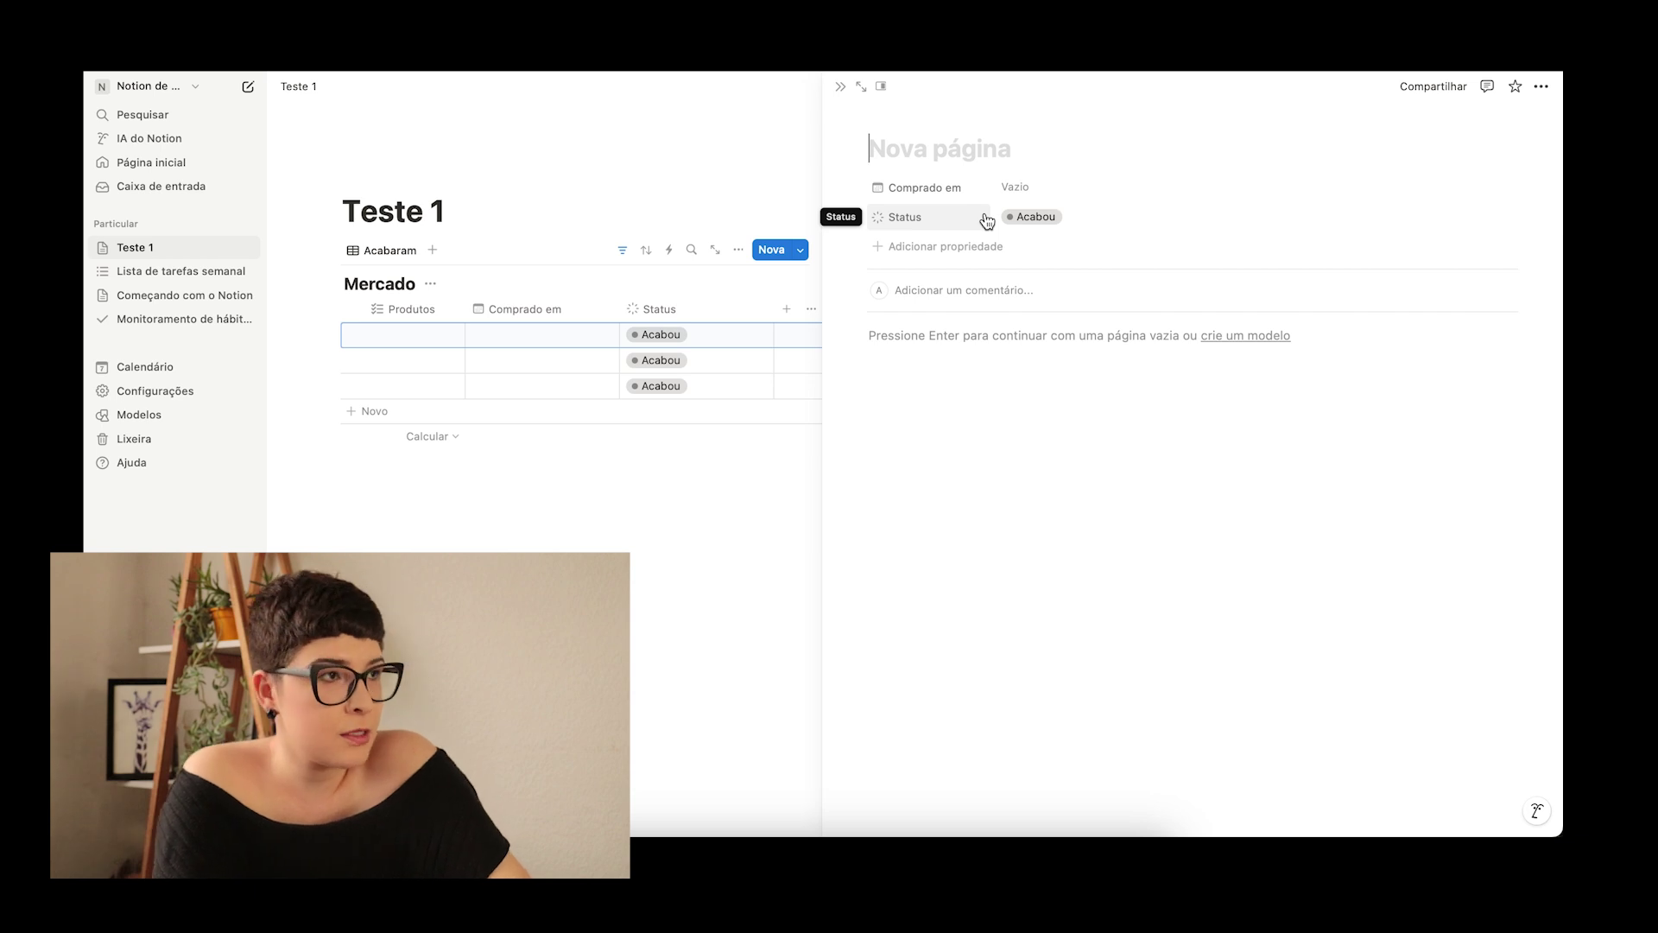
type("Sabonete")
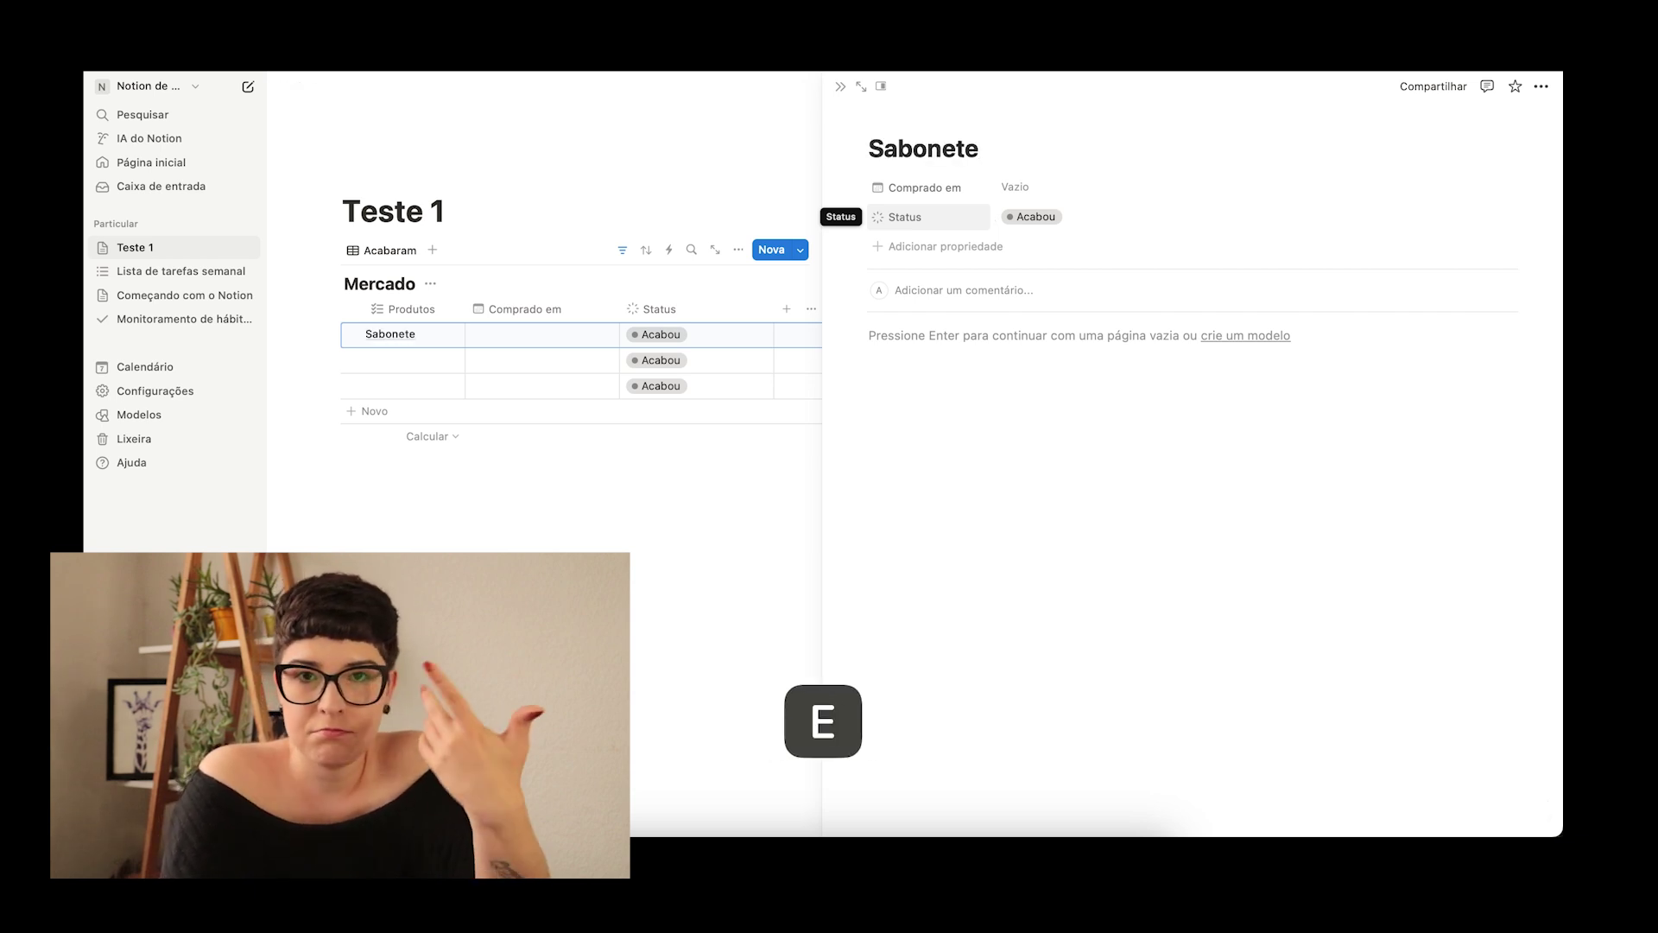
key("Return")
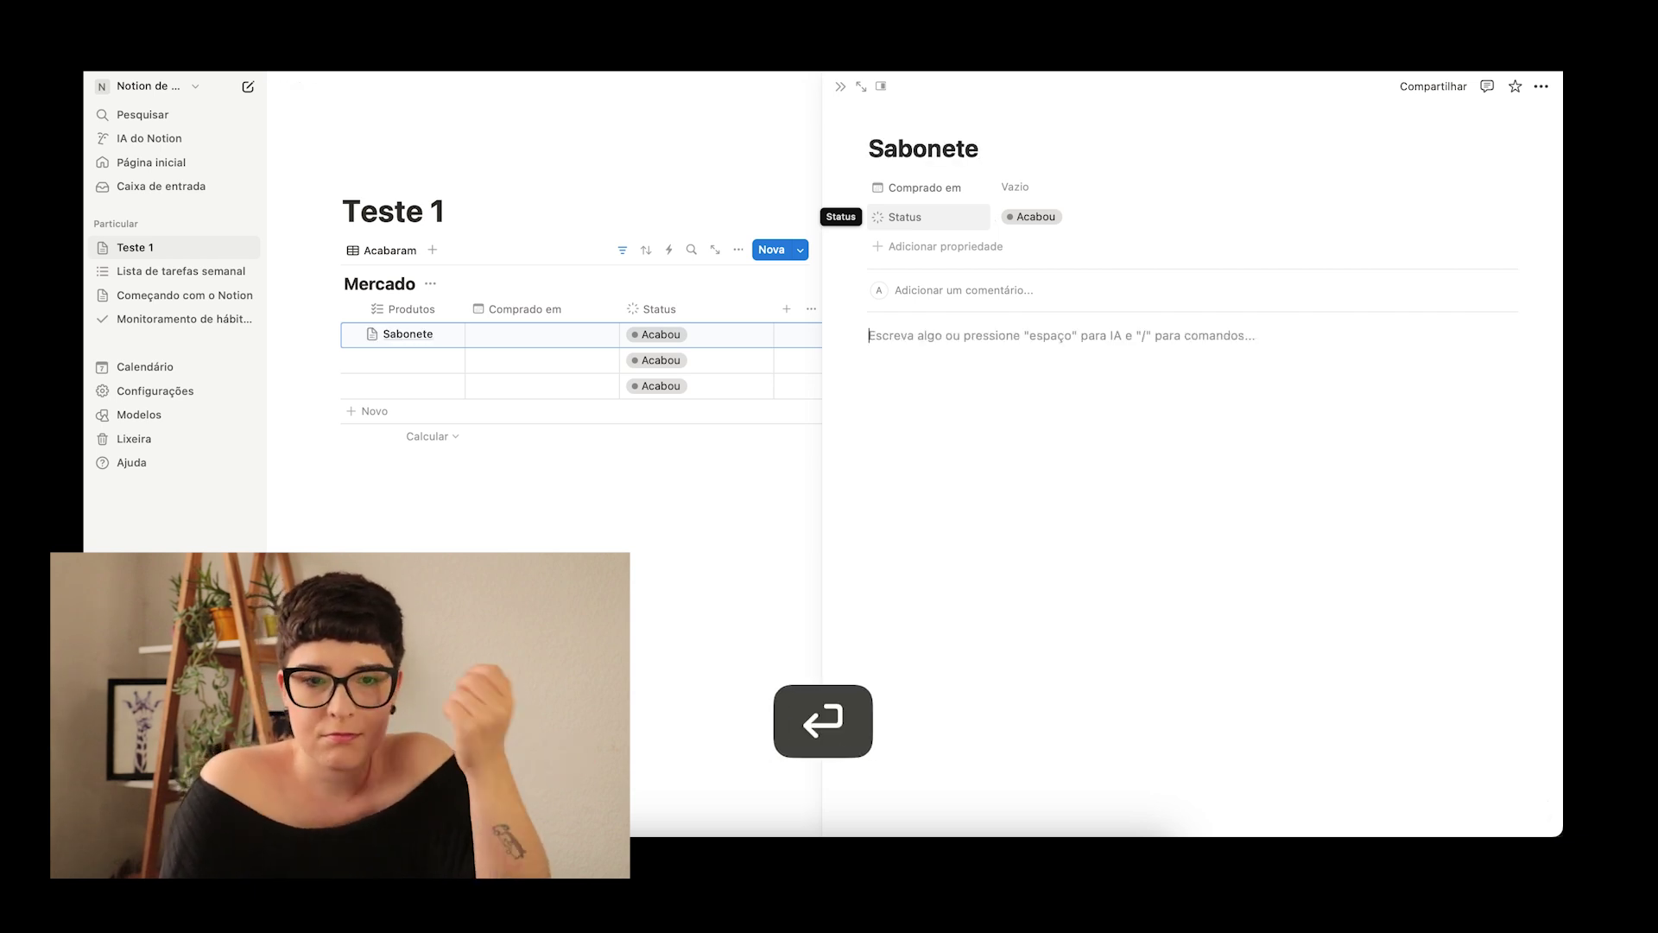
left_click(836, 90)
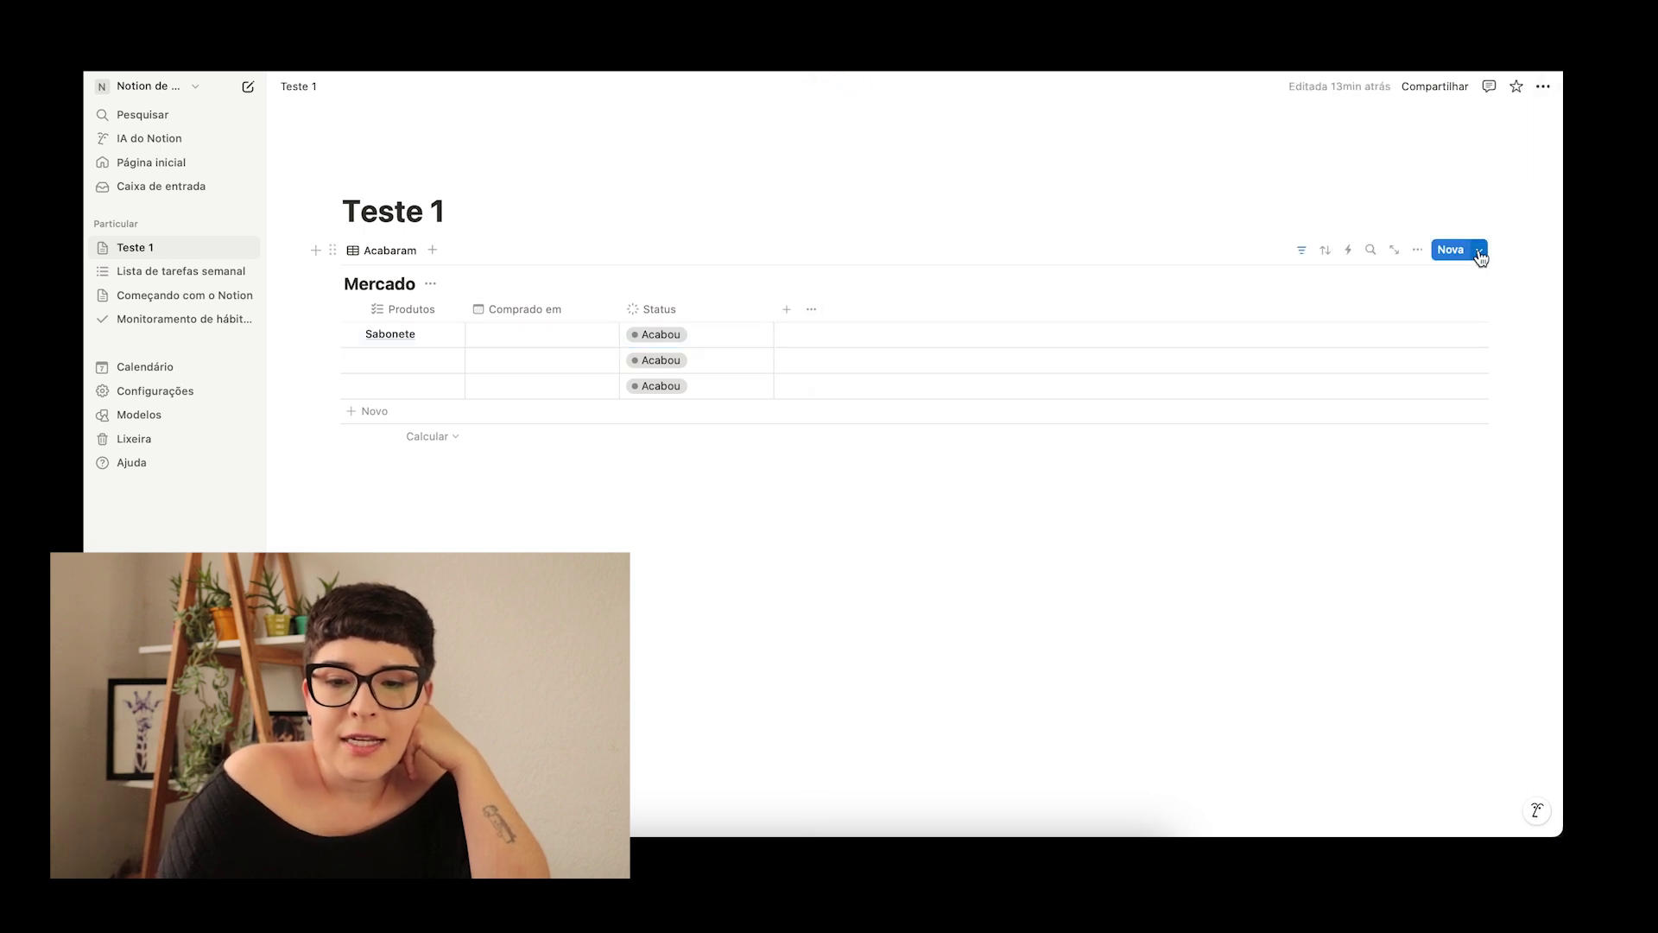
Step: Create a new page template for the Mercado database and title it Arroz
left_click(1480, 250)
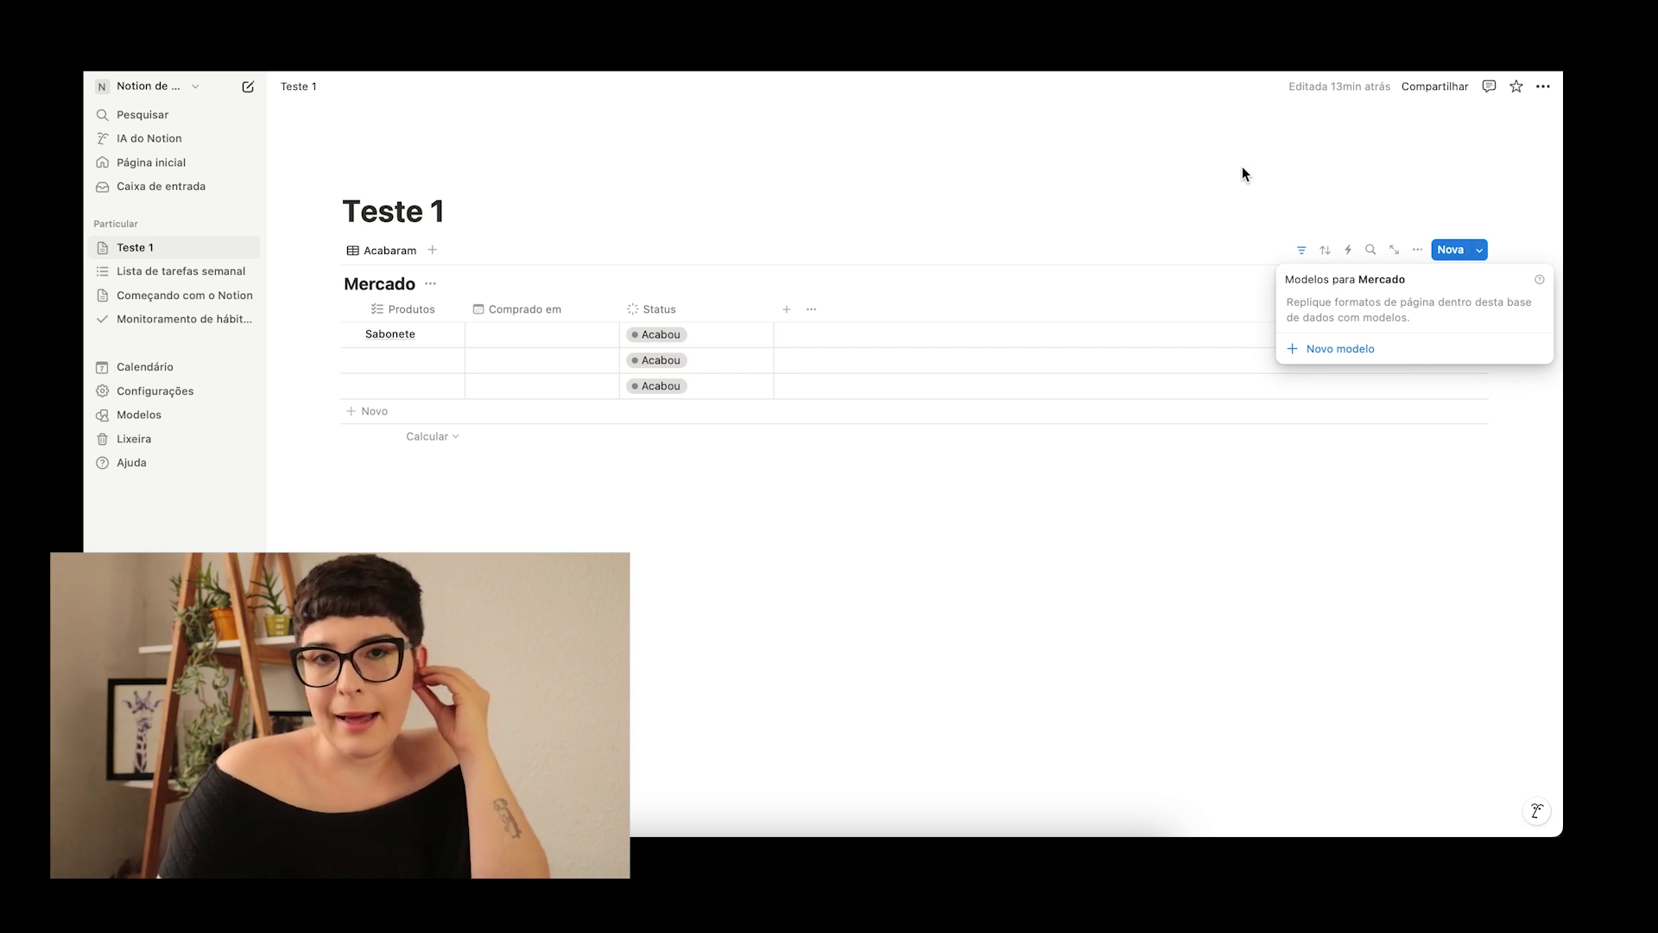
left_click(1320, 349)
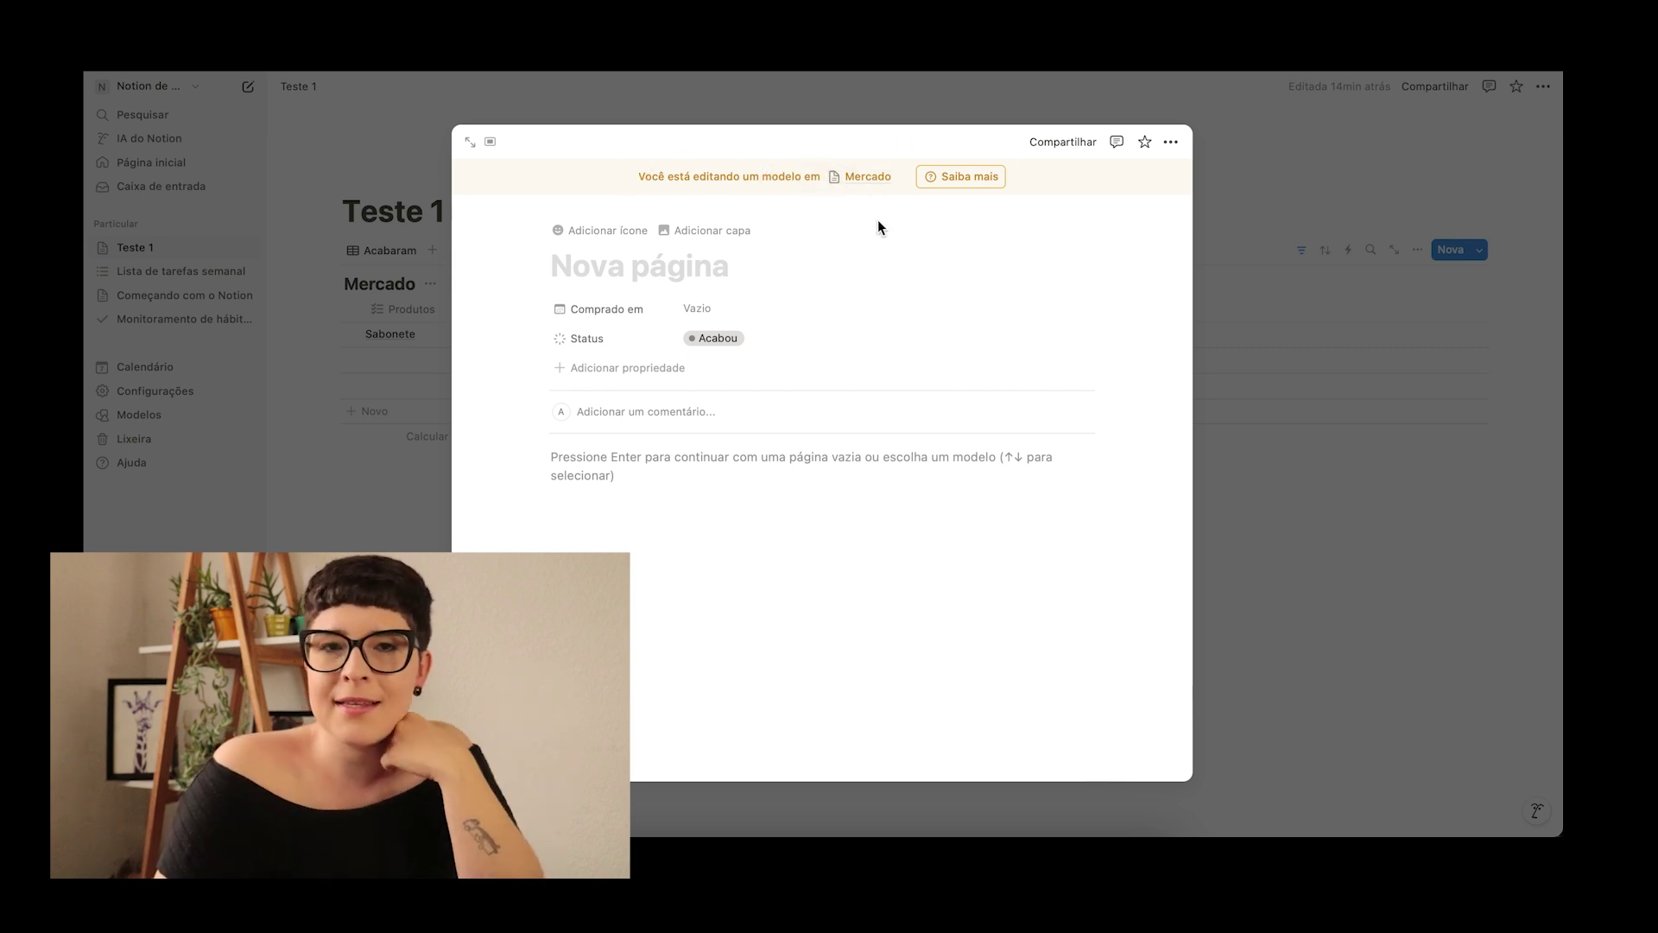
left_click(659, 255)
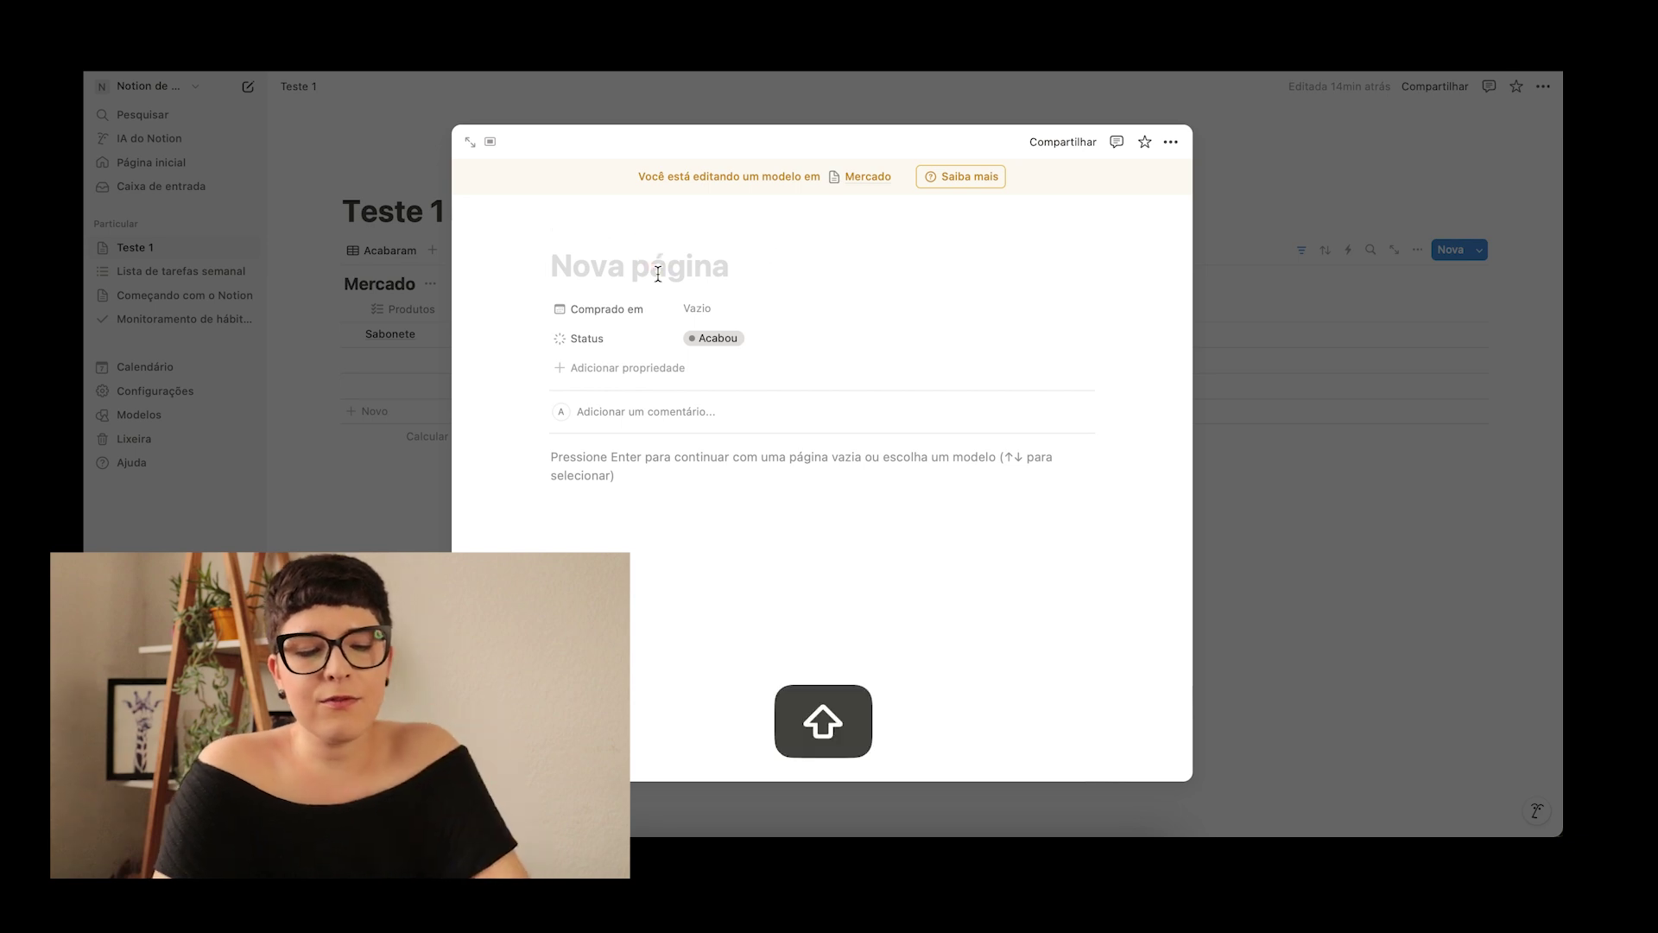
type("Arroz")
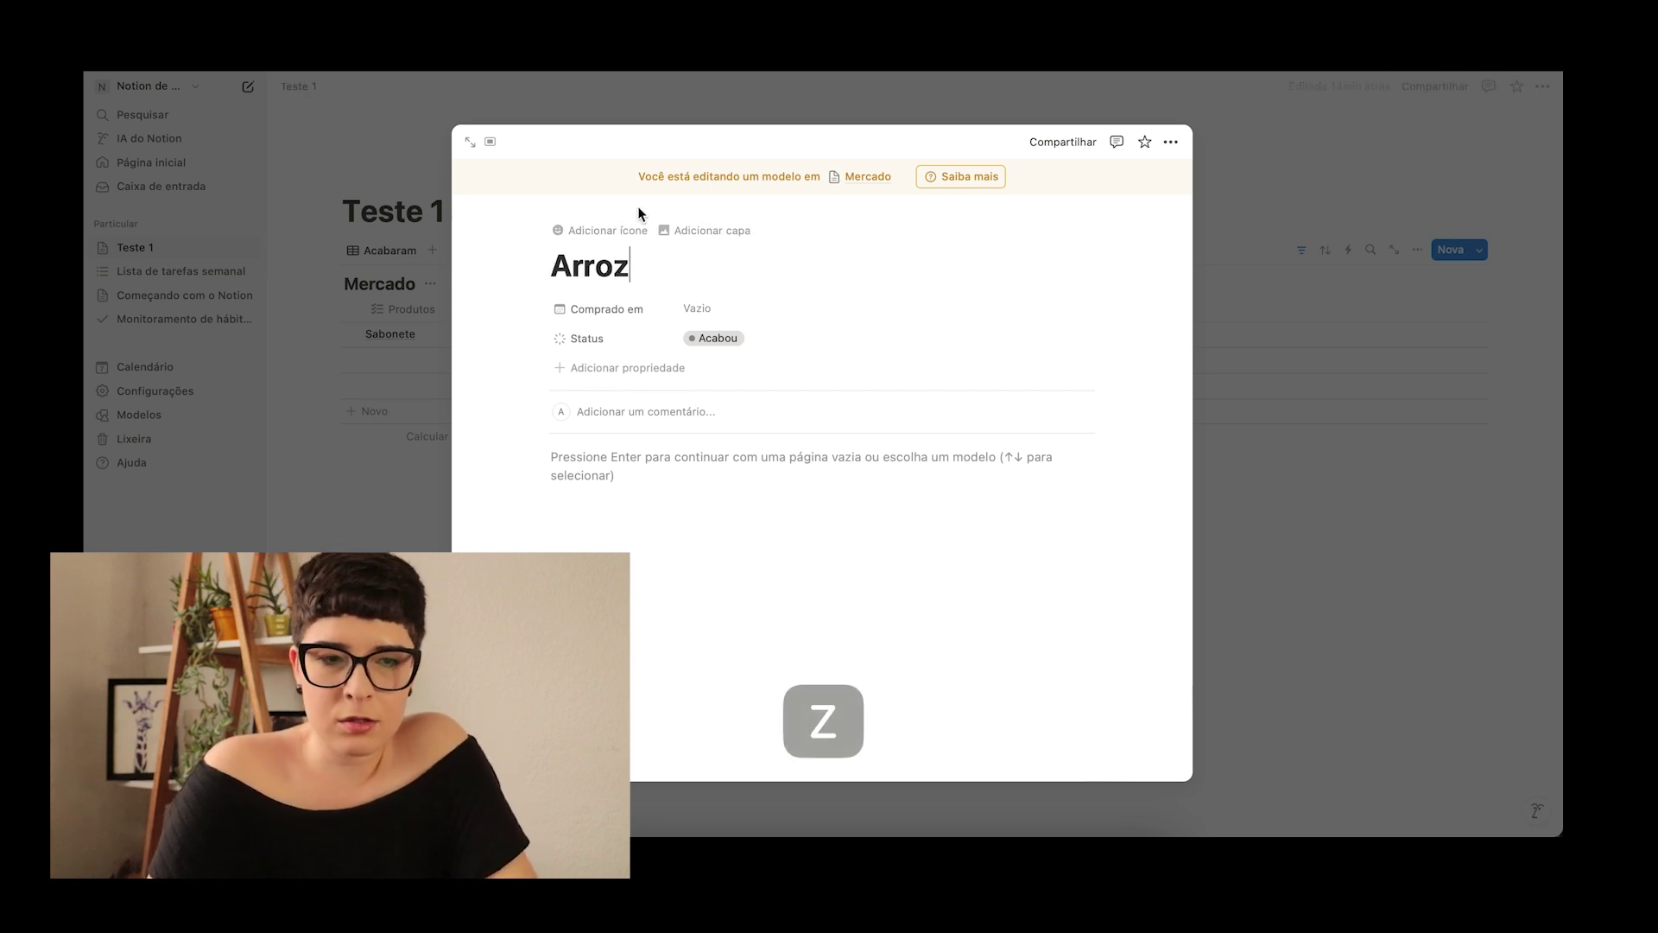
Step: Add an icon to the Arroz template and change it to the bowl of rice emoji, filtering the emojis by "arr"
left_click(594, 231)
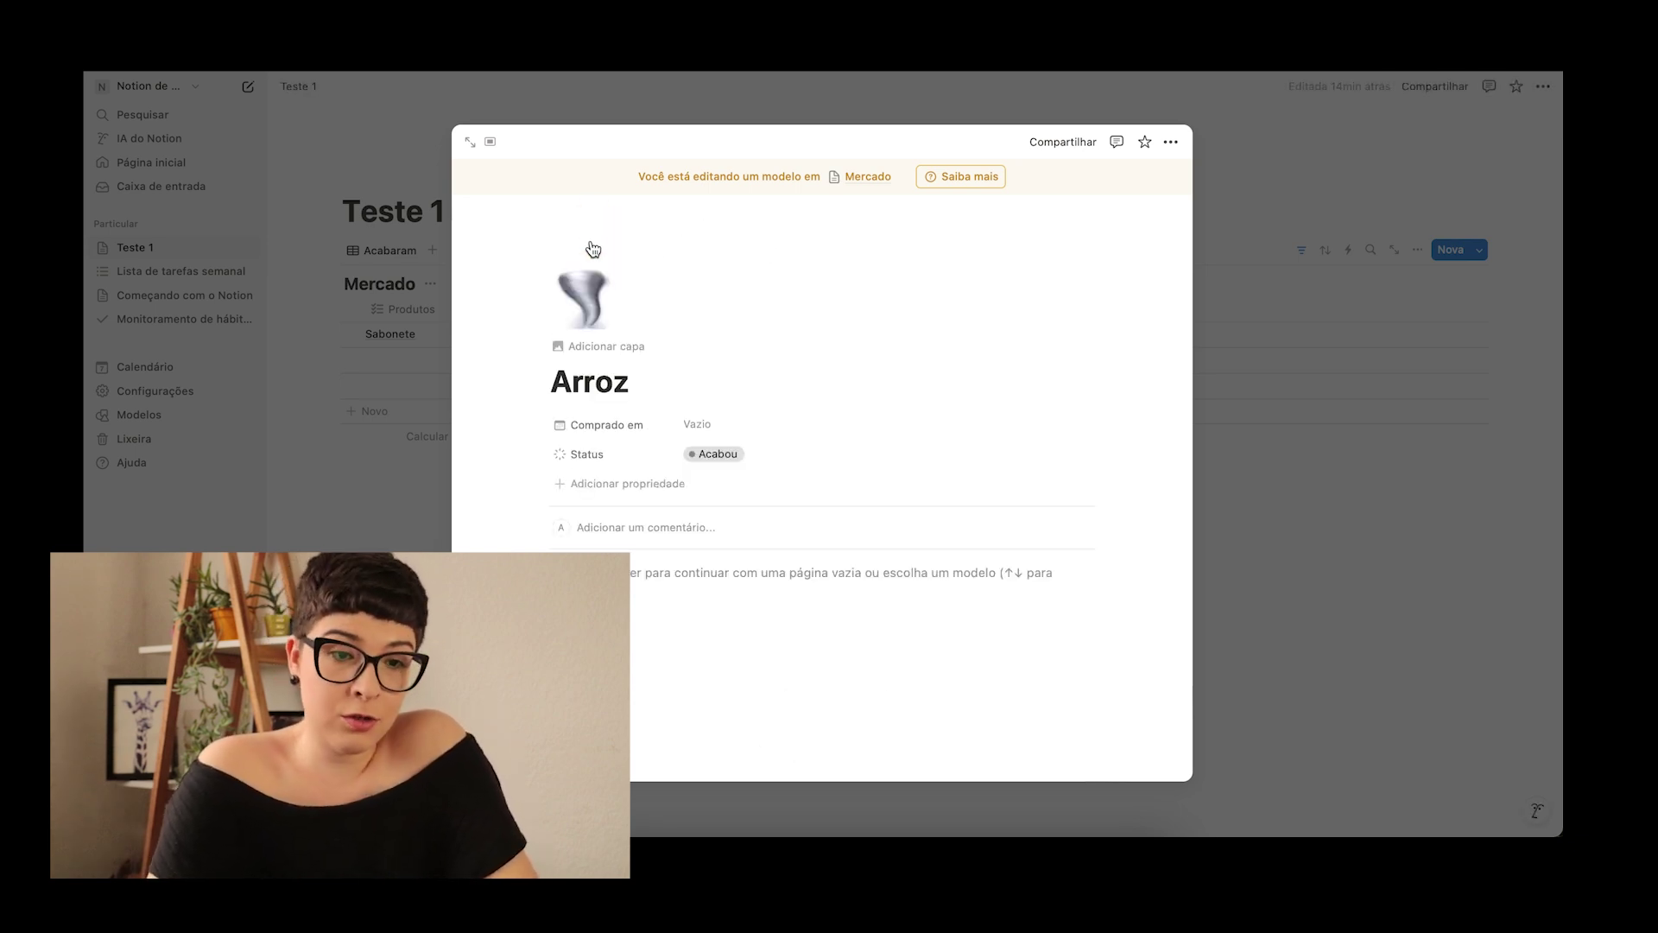
left_click(585, 285)
key("a")
key("r")
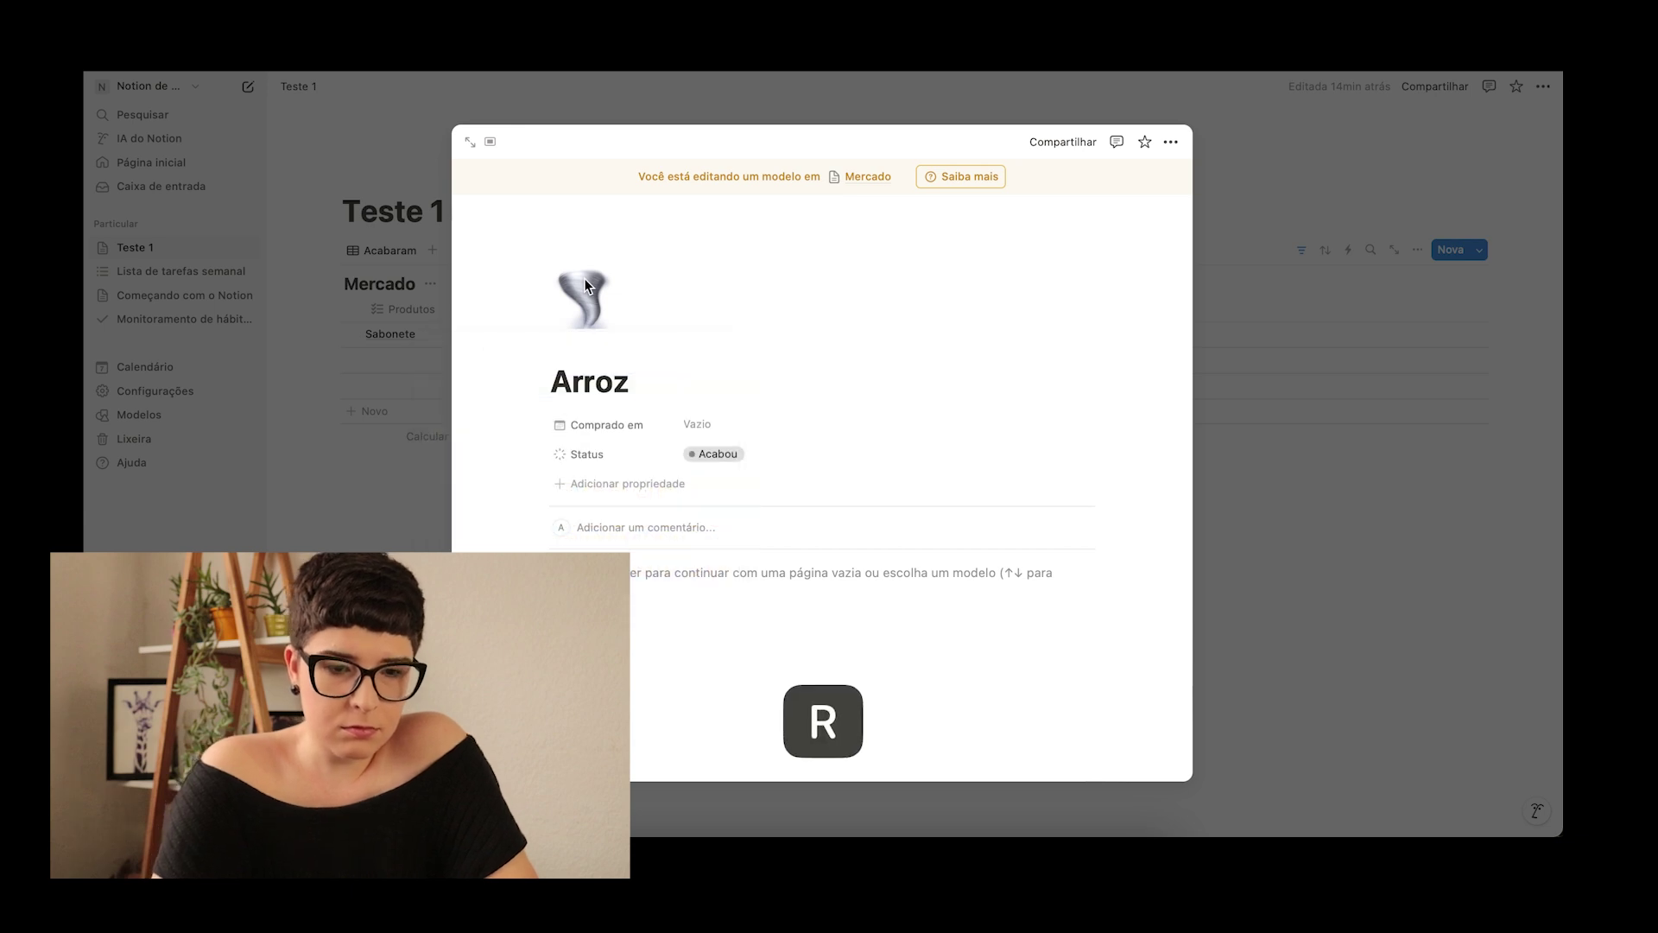
left_click(587, 291)
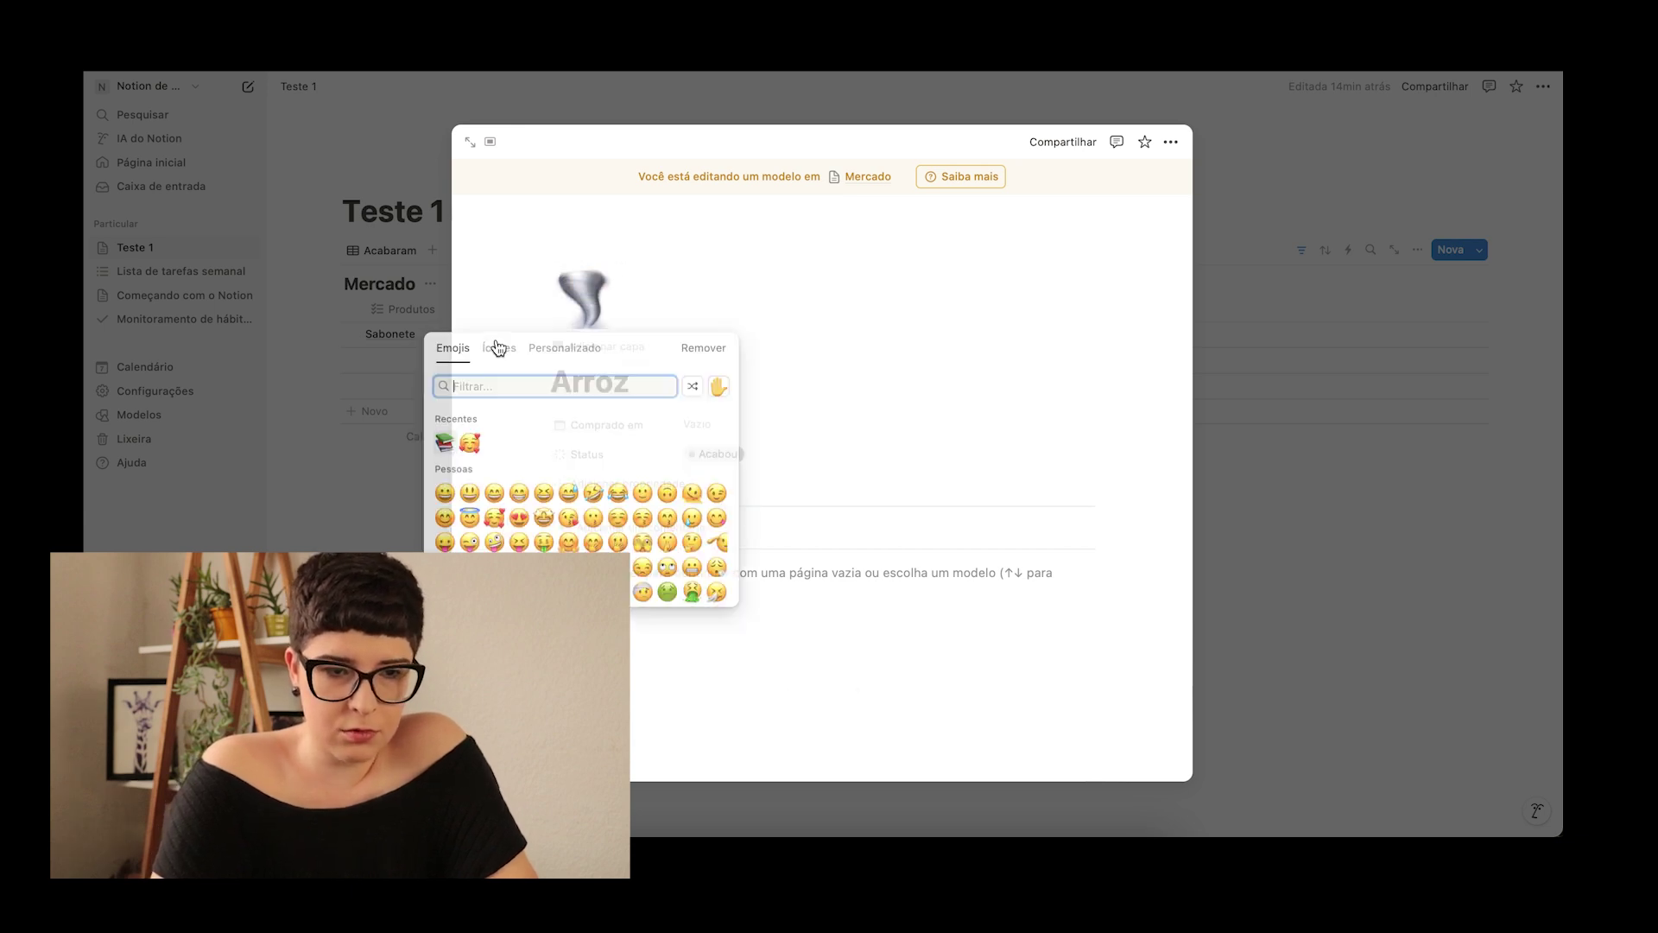
key("a")
type("r")
type("arr")
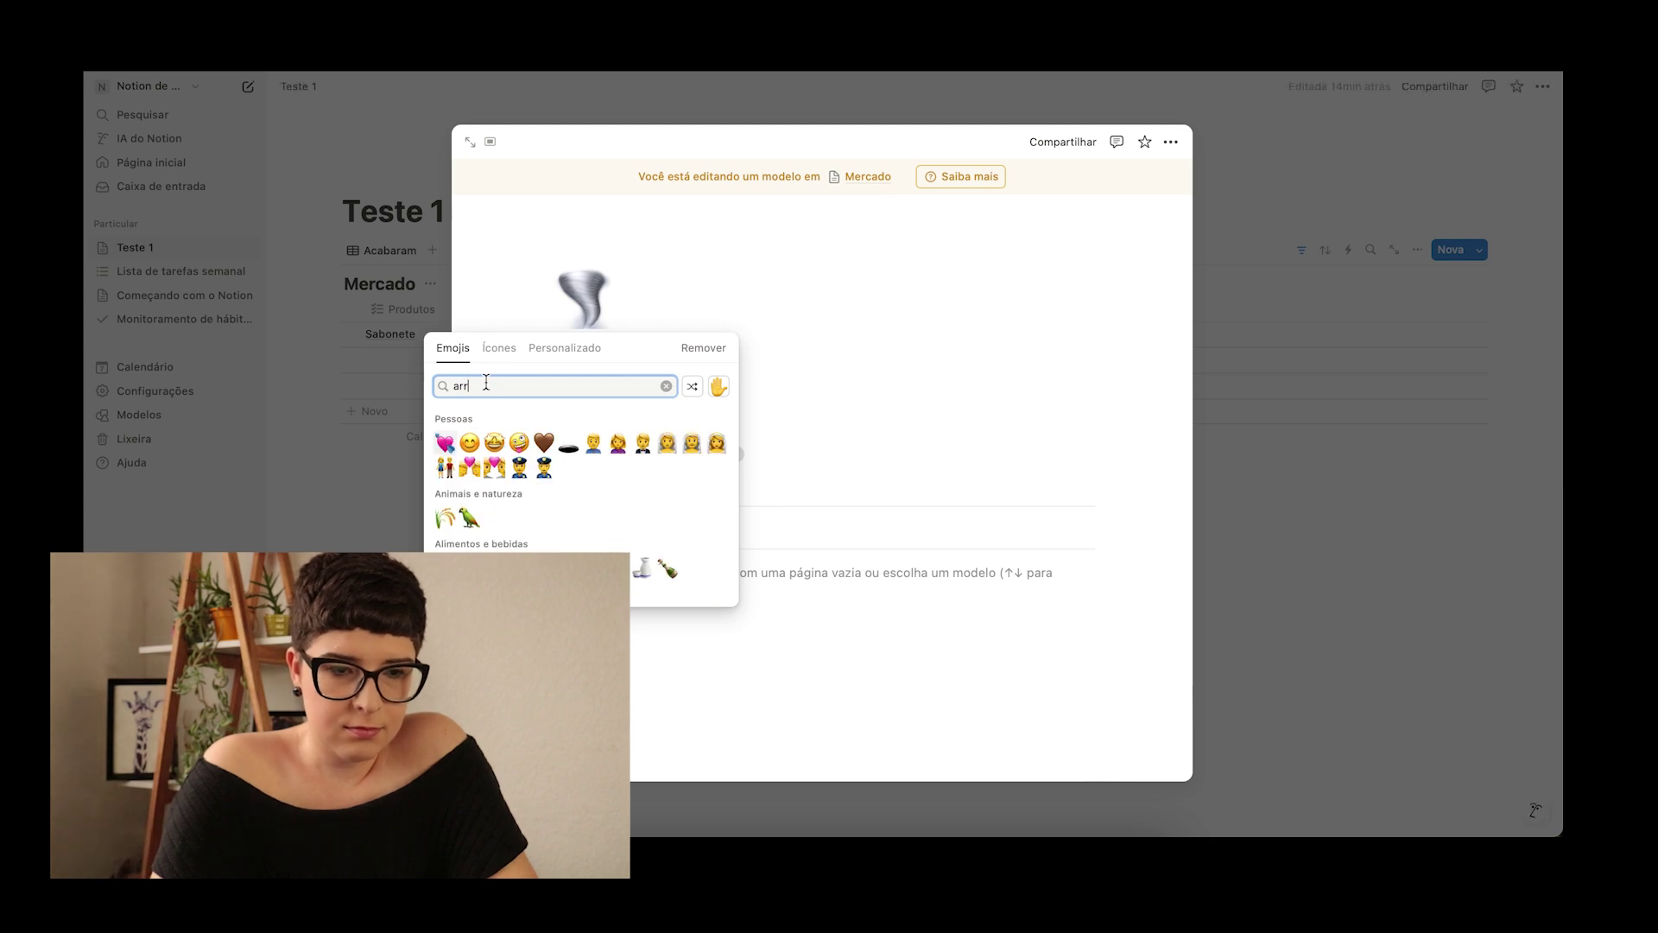
left_click(457, 568)
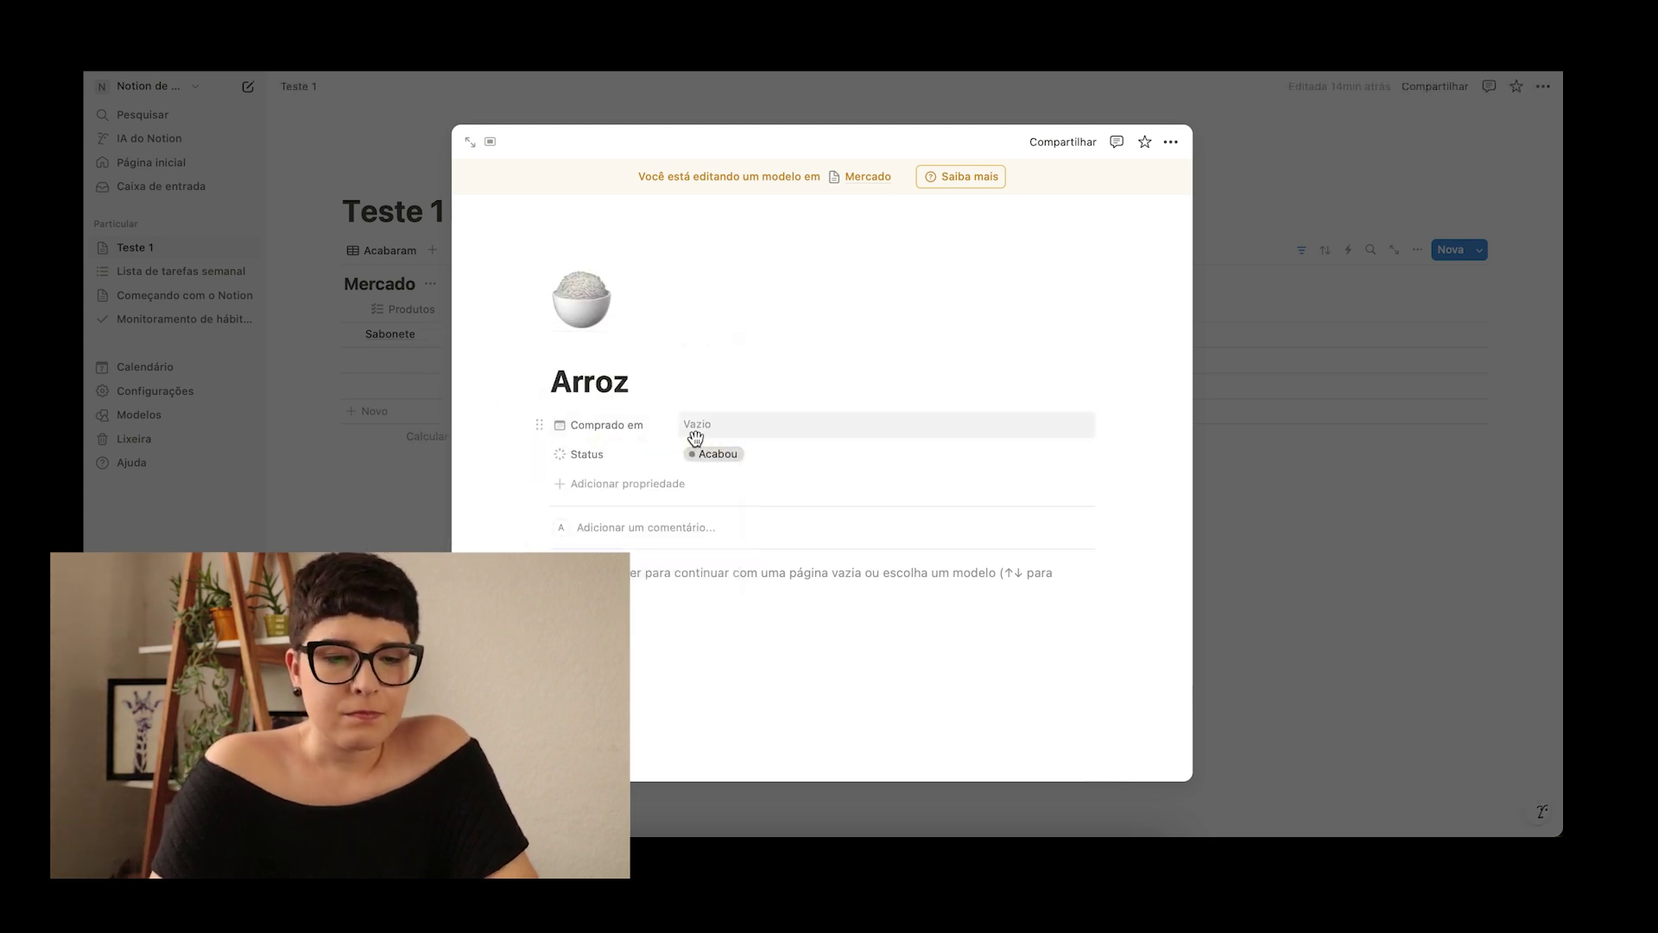
Step: Write Parbolizado in the body of the Arroz template and close the template
left_click(651, 578)
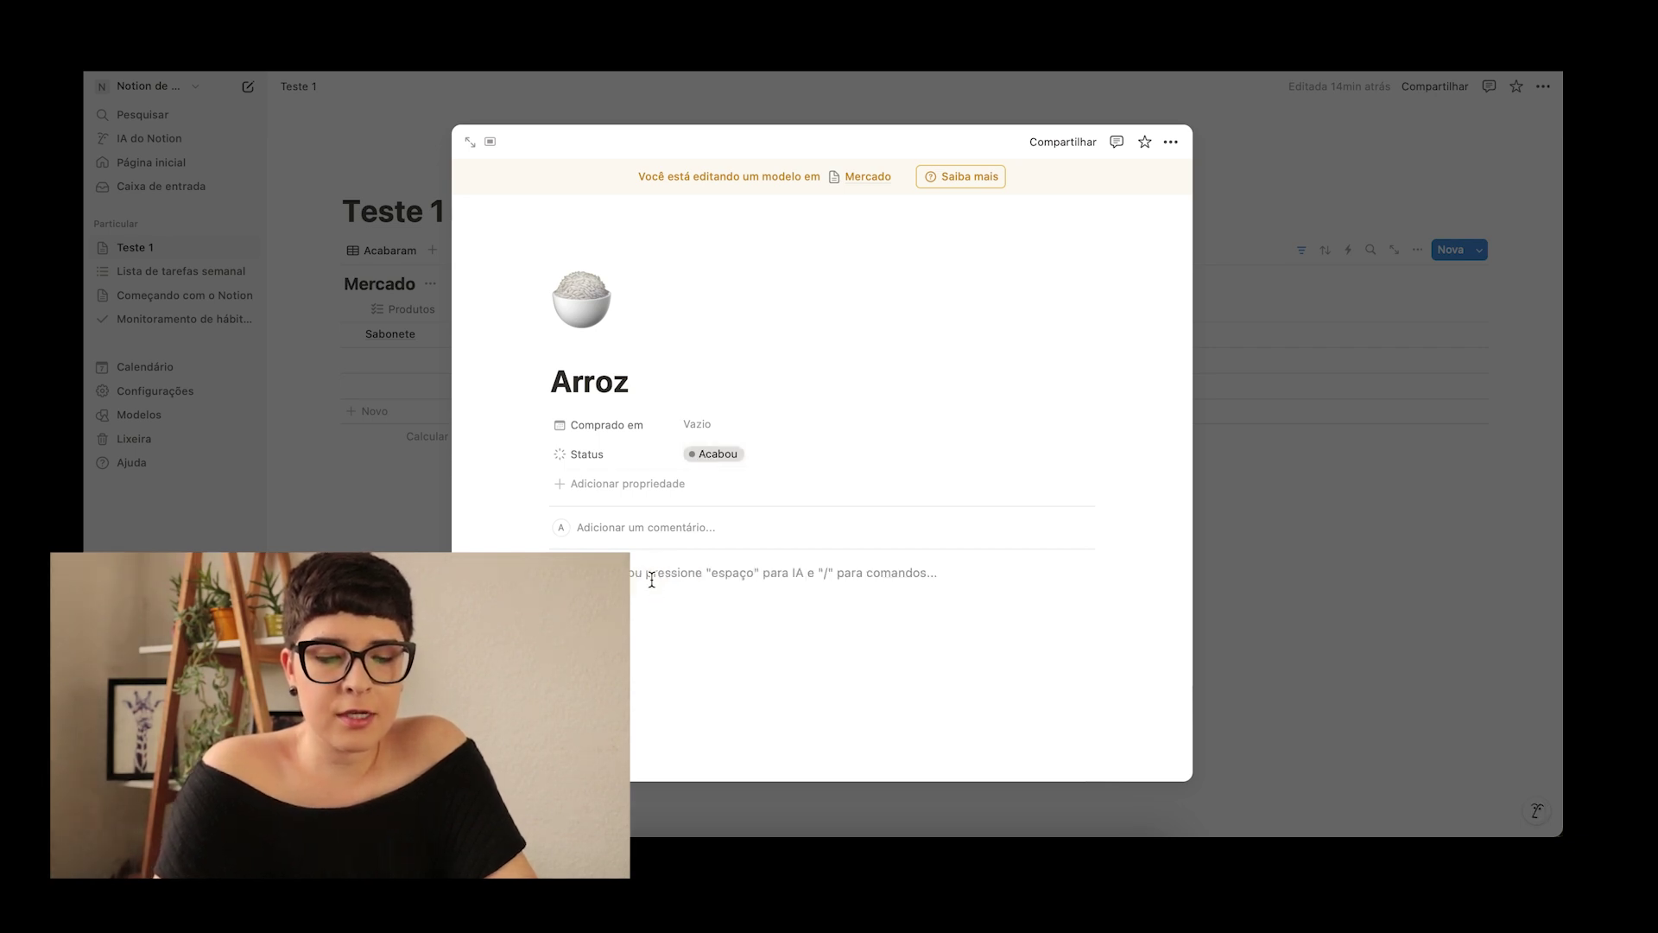
key("shift")
key("BackSpace")
type("aoi")
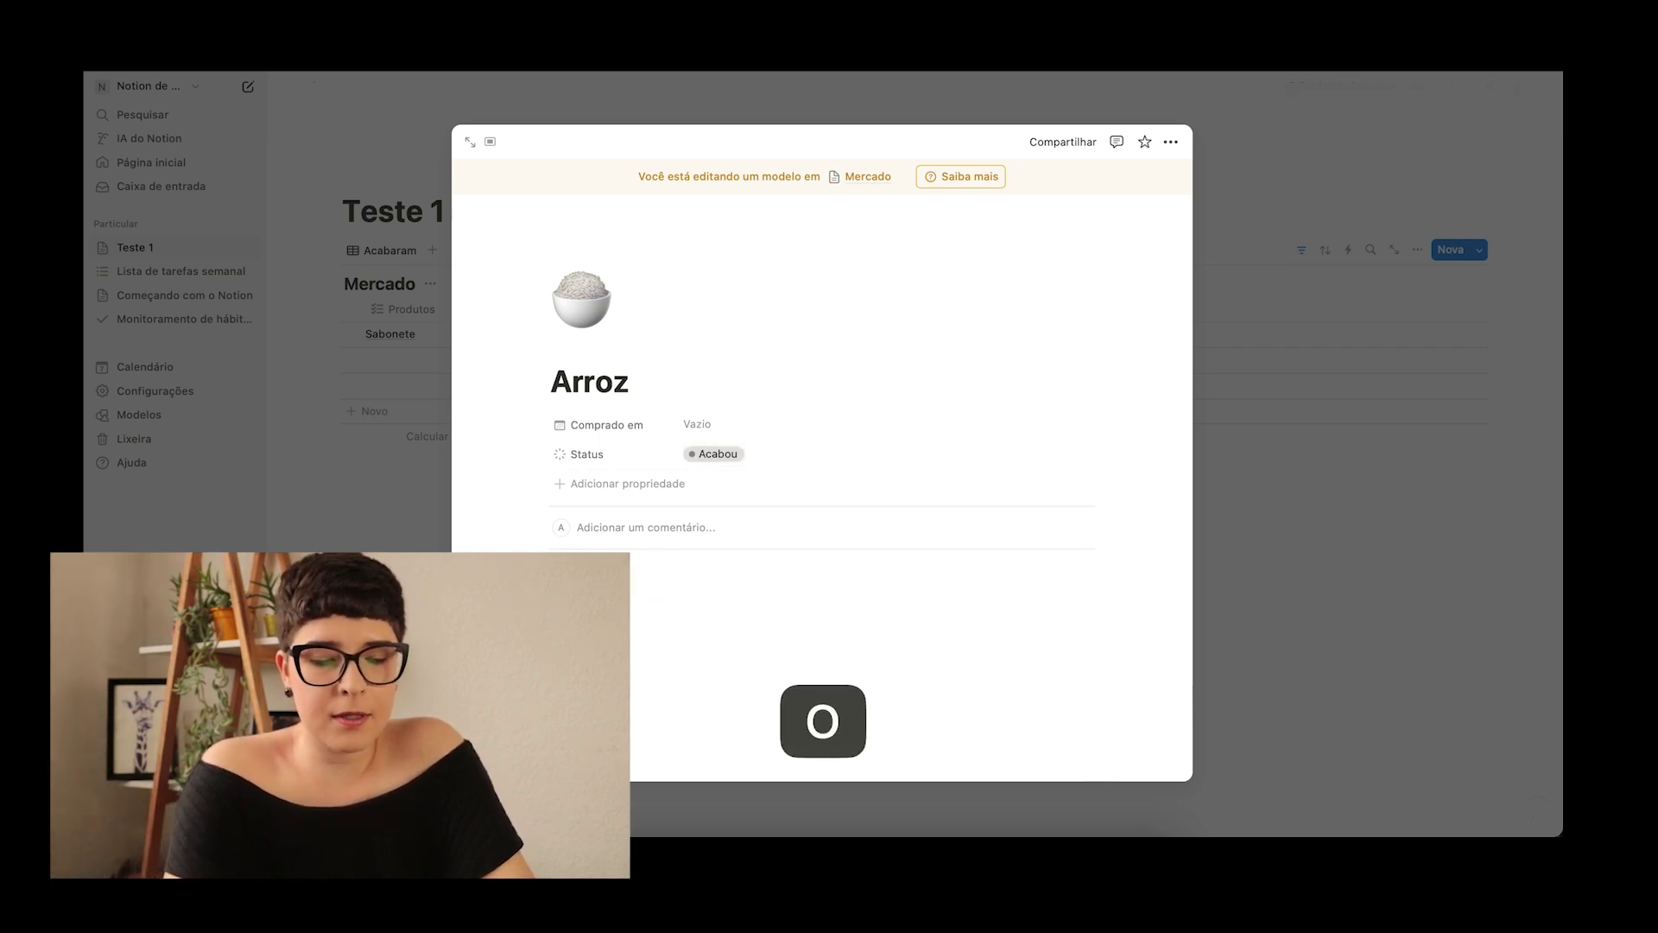
key("BackSpace")
key("BackSpace")
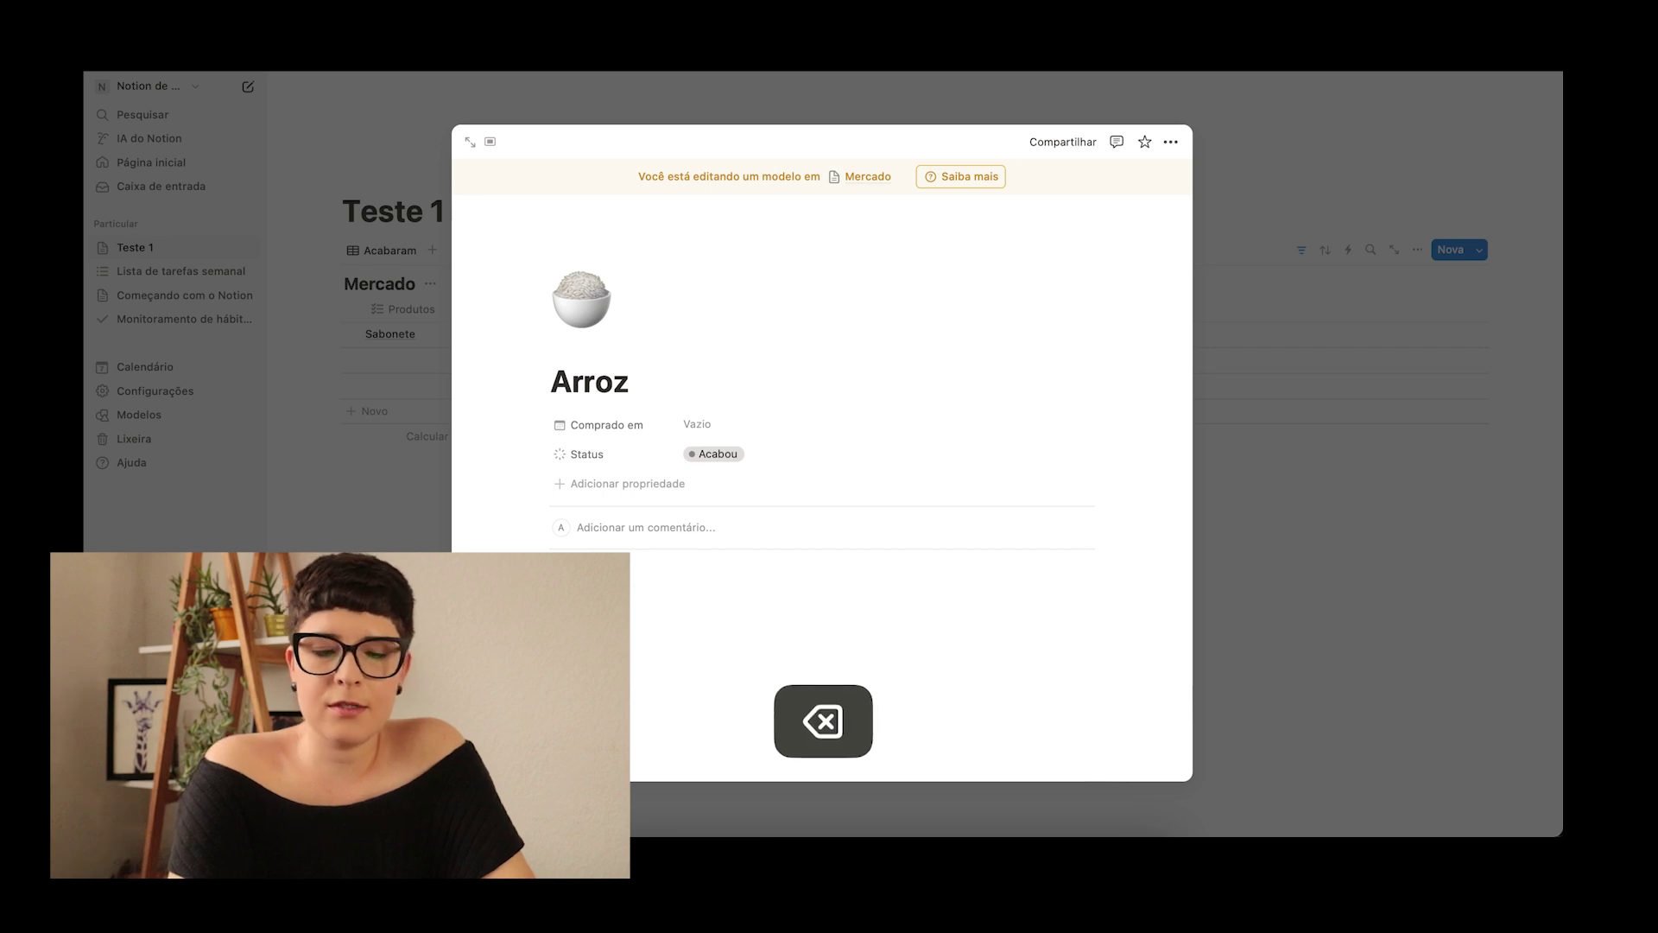
type("li")
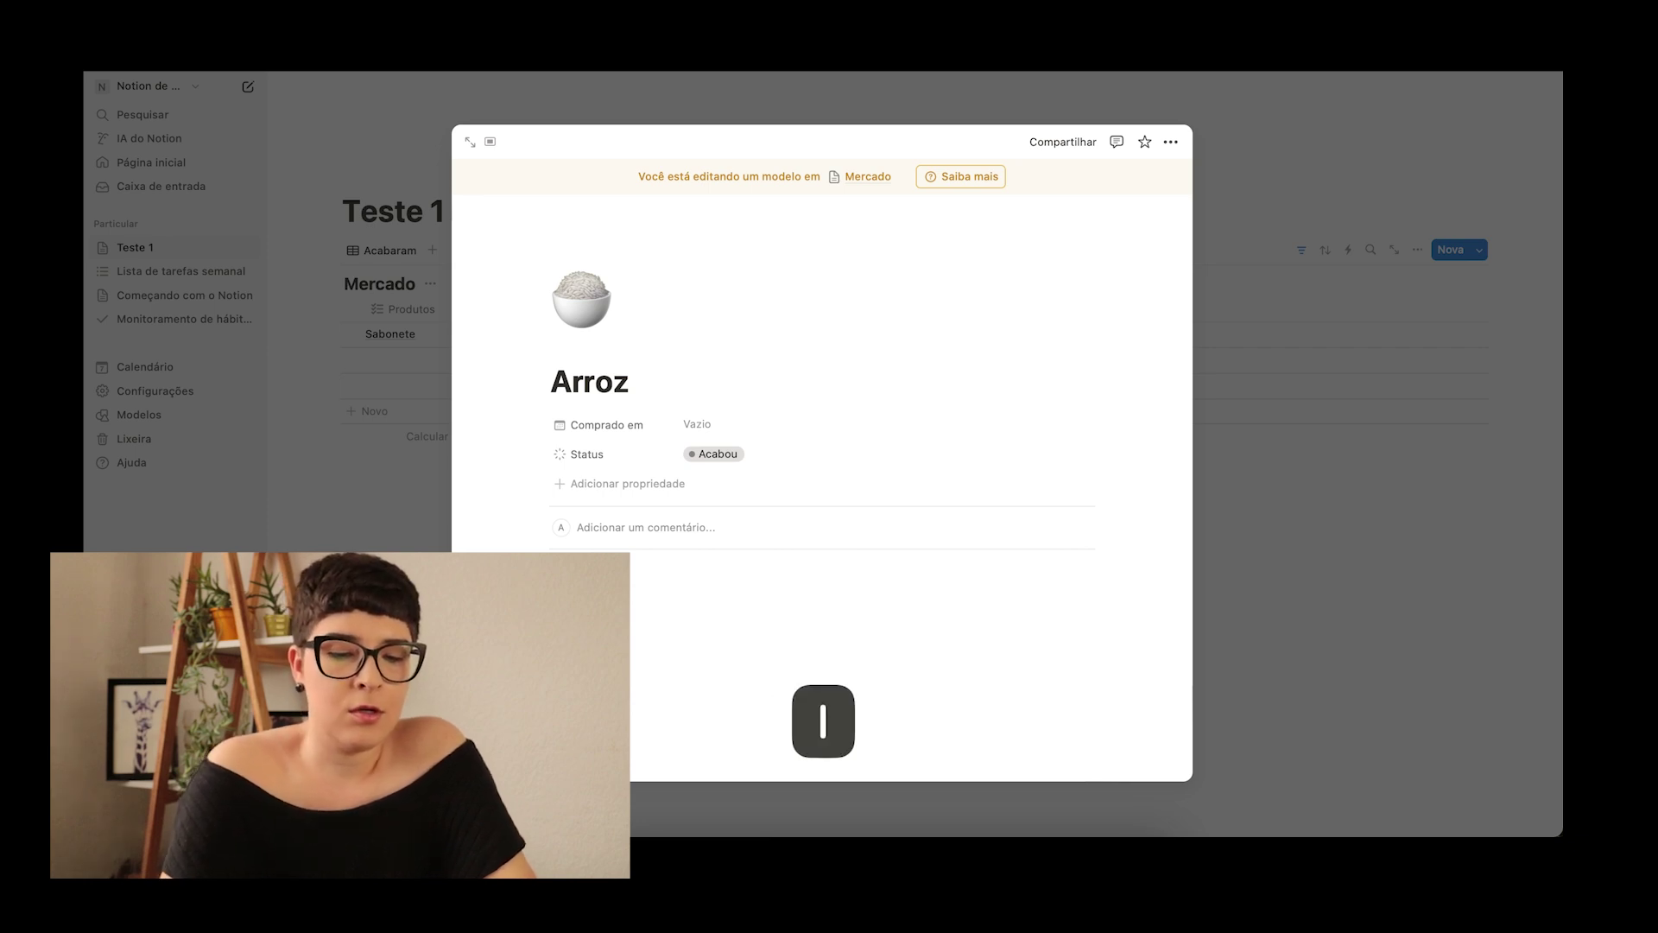
type("zo")
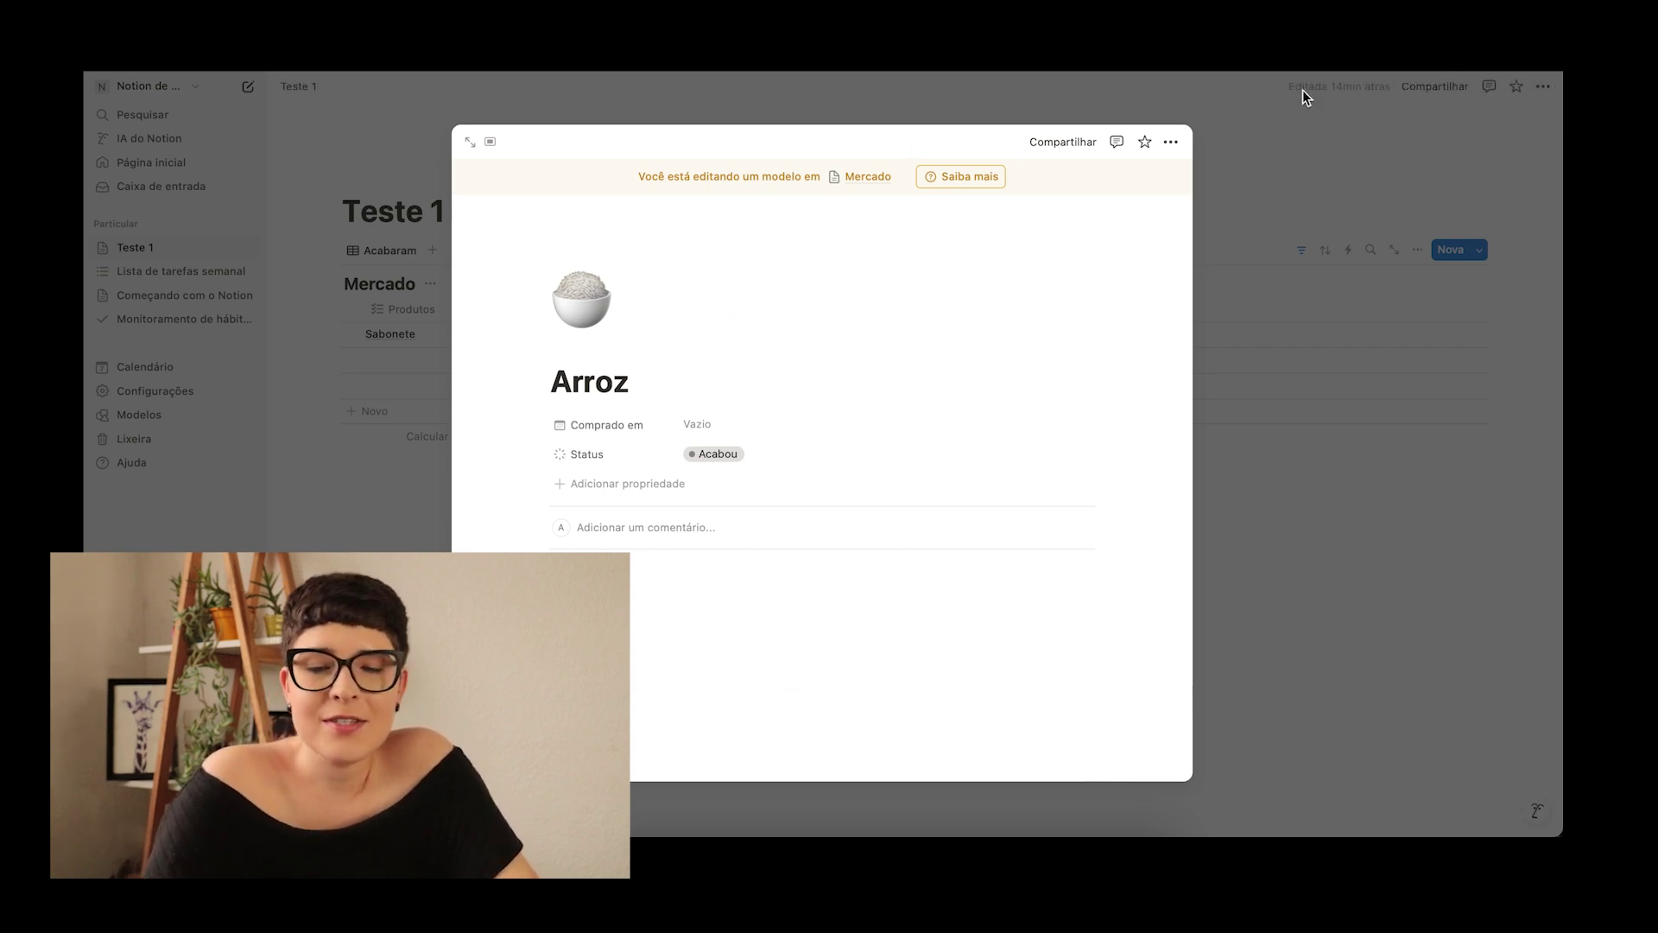
left_click(1287, 149)
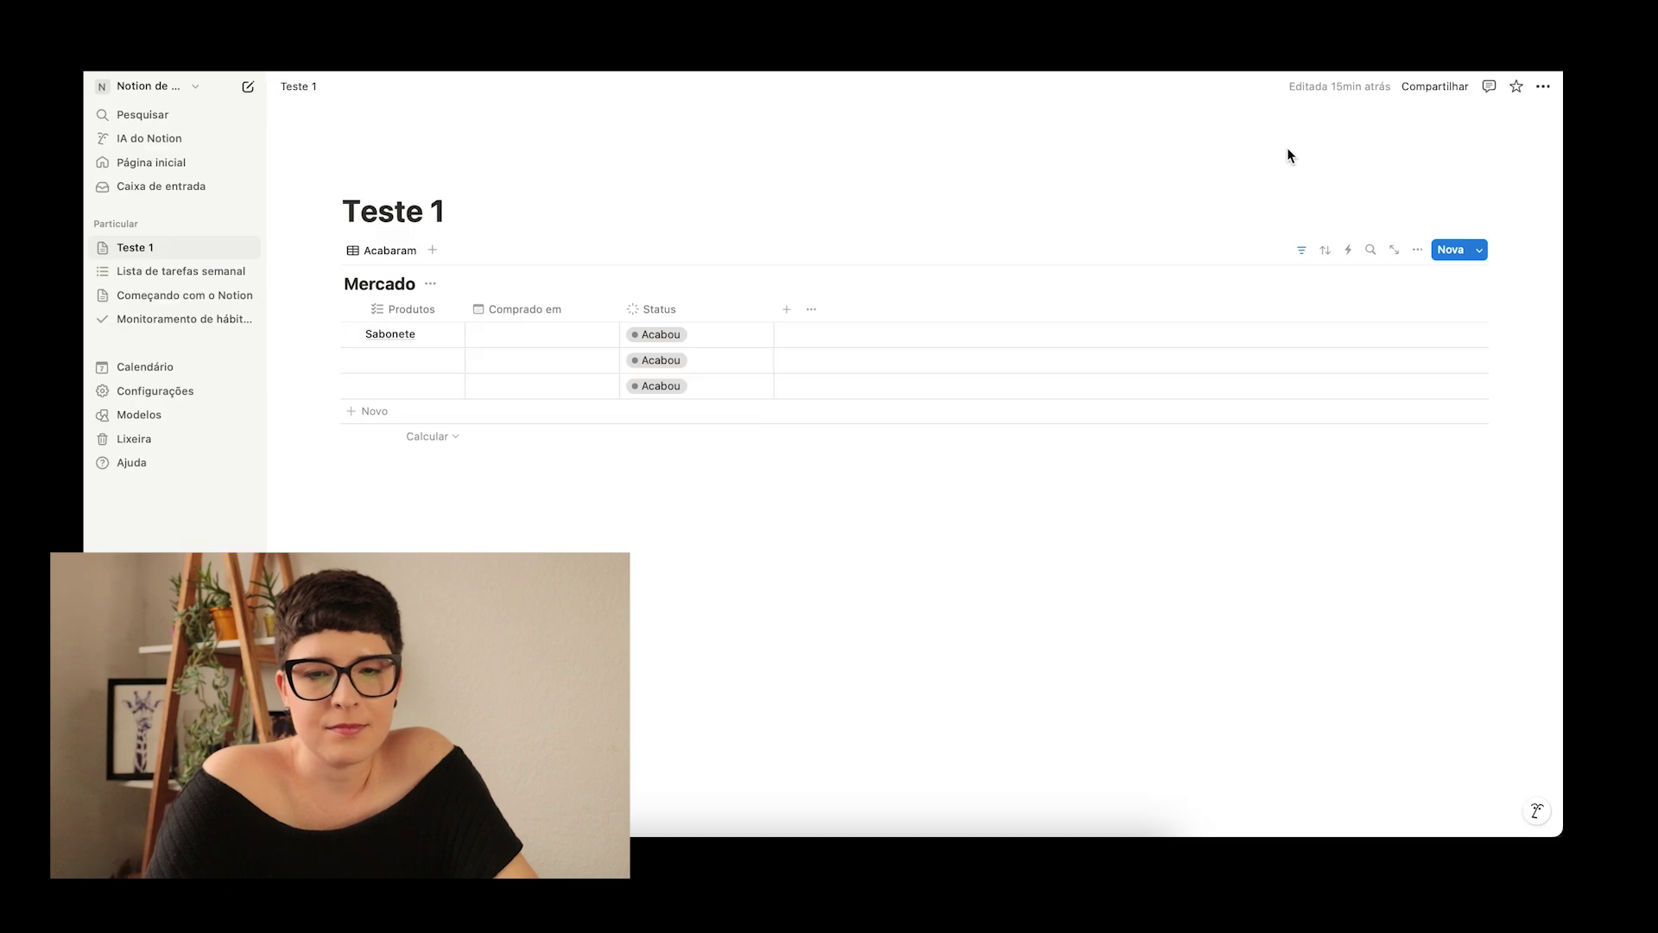
Step: Add a new Mercado item from the Arroz template and close its page
left_click(1480, 253)
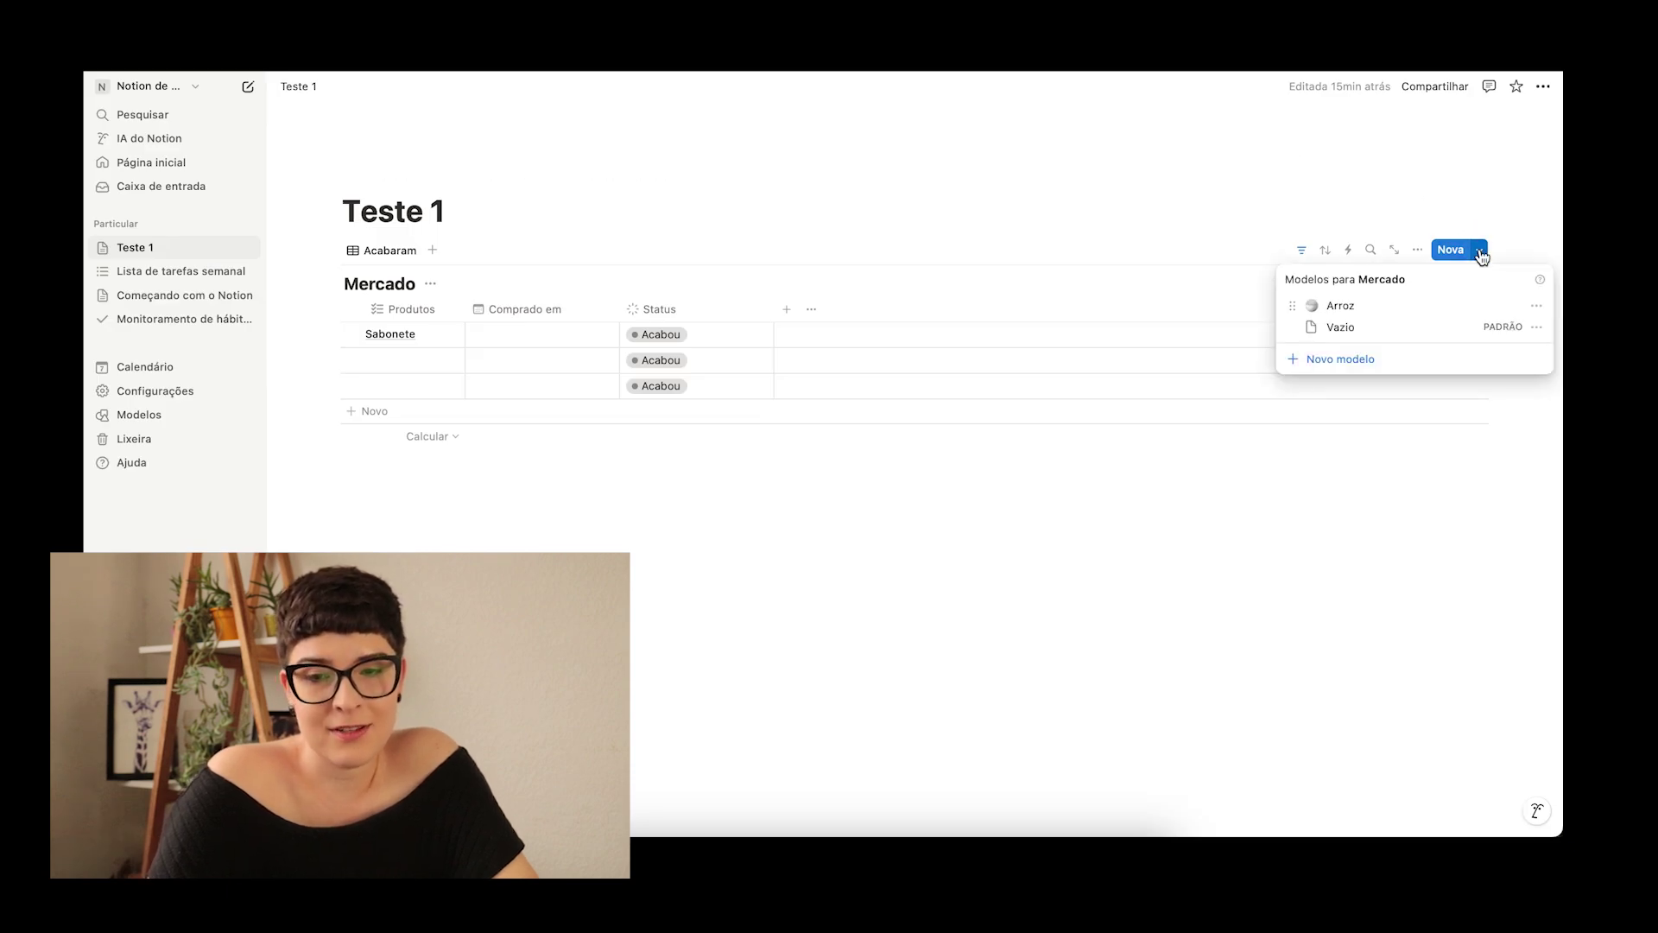
left_click(1344, 308)
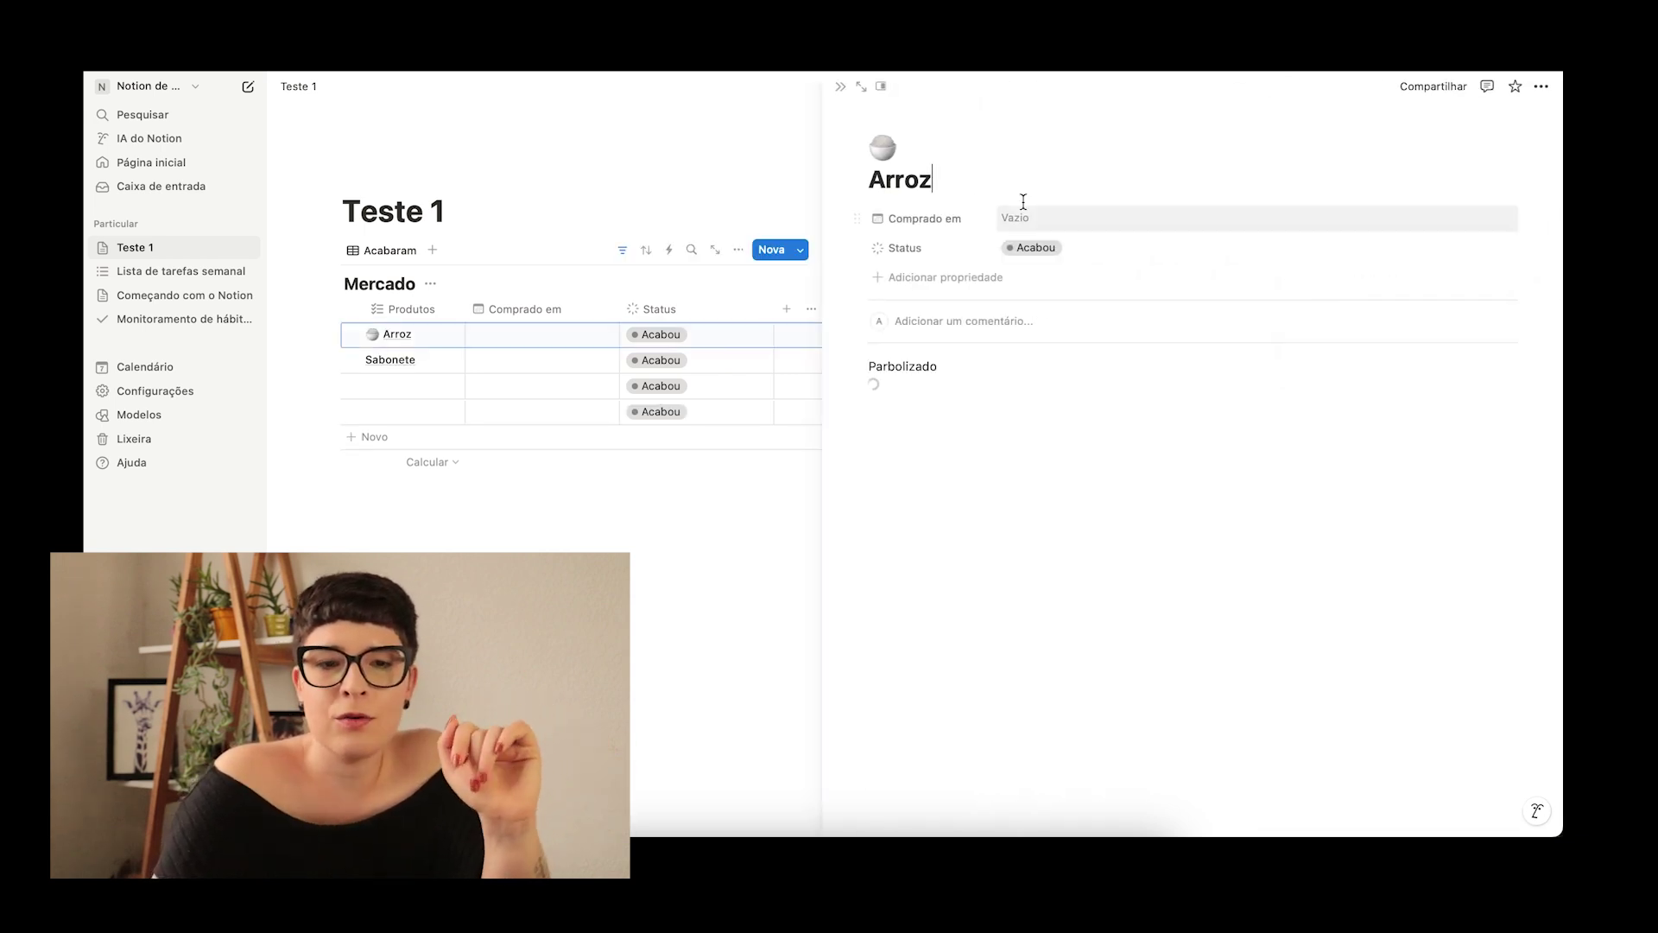
left_click(841, 84)
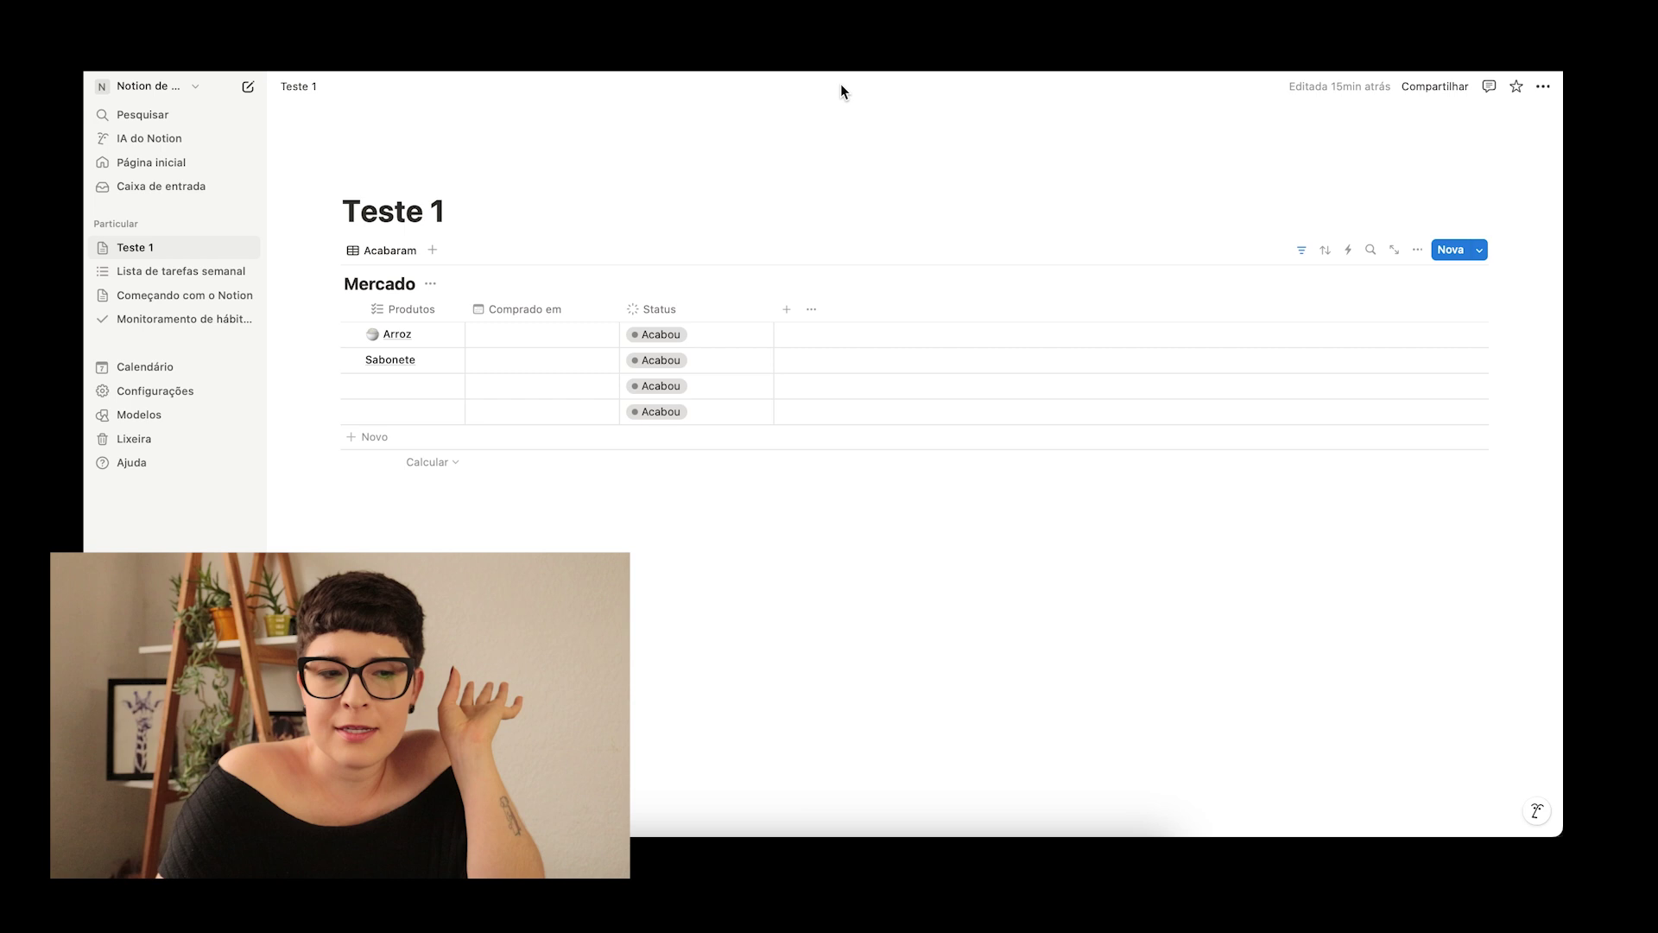
Step: Check the Repetir frequency options of the Arroz template
left_click(1479, 250)
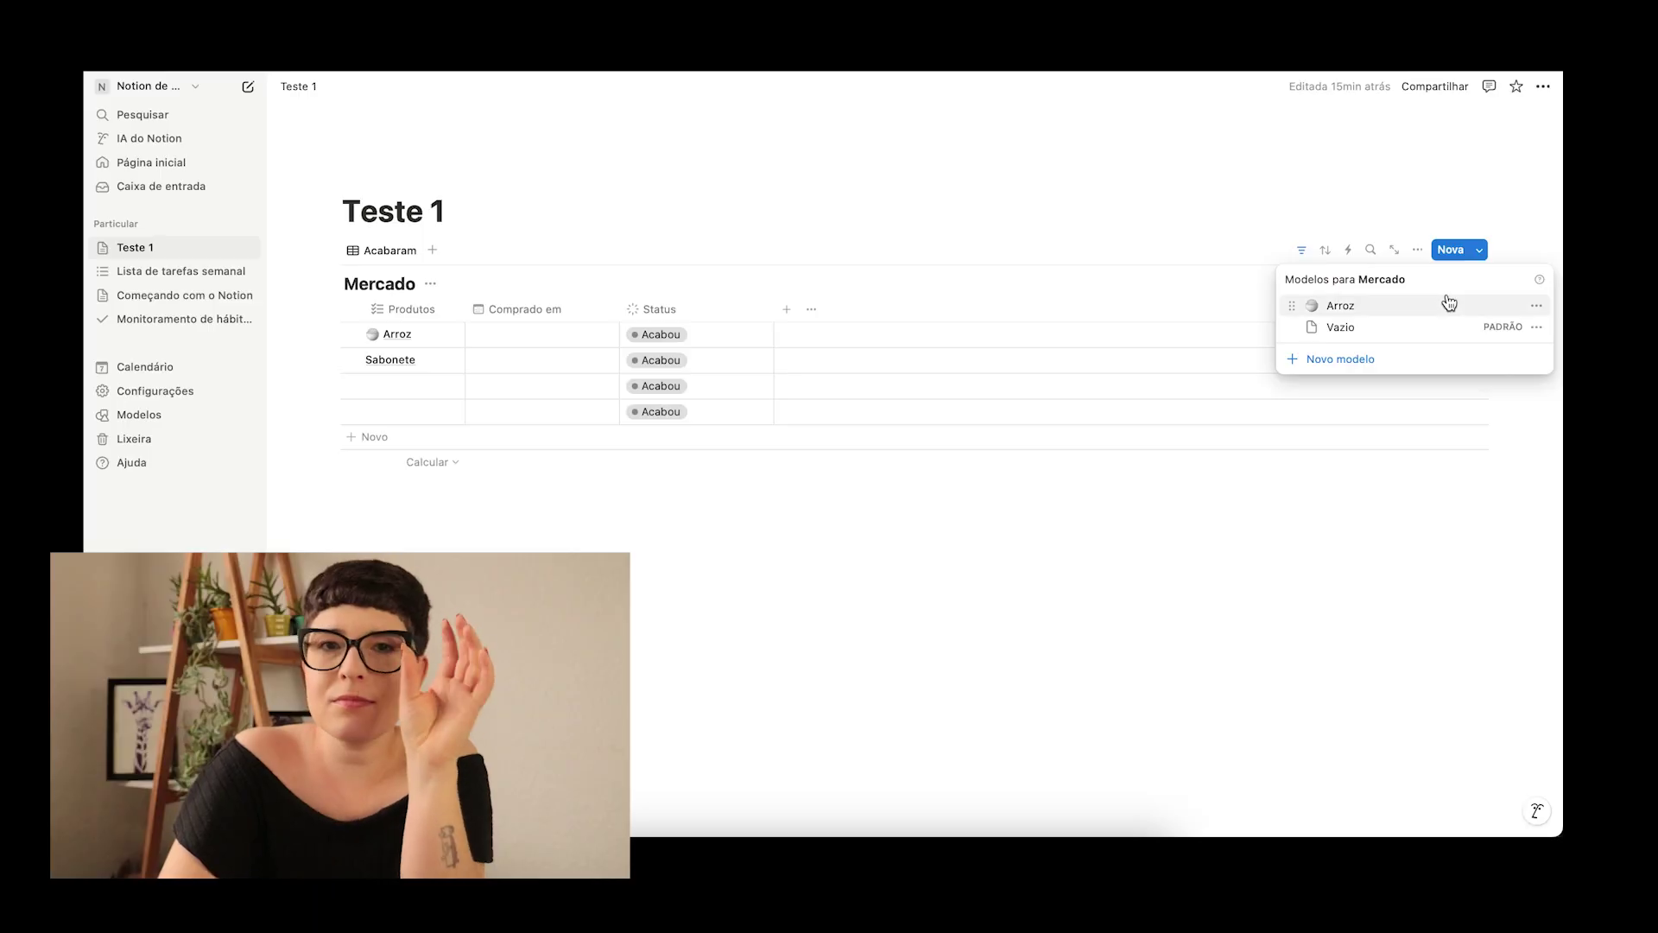
left_click(1536, 306)
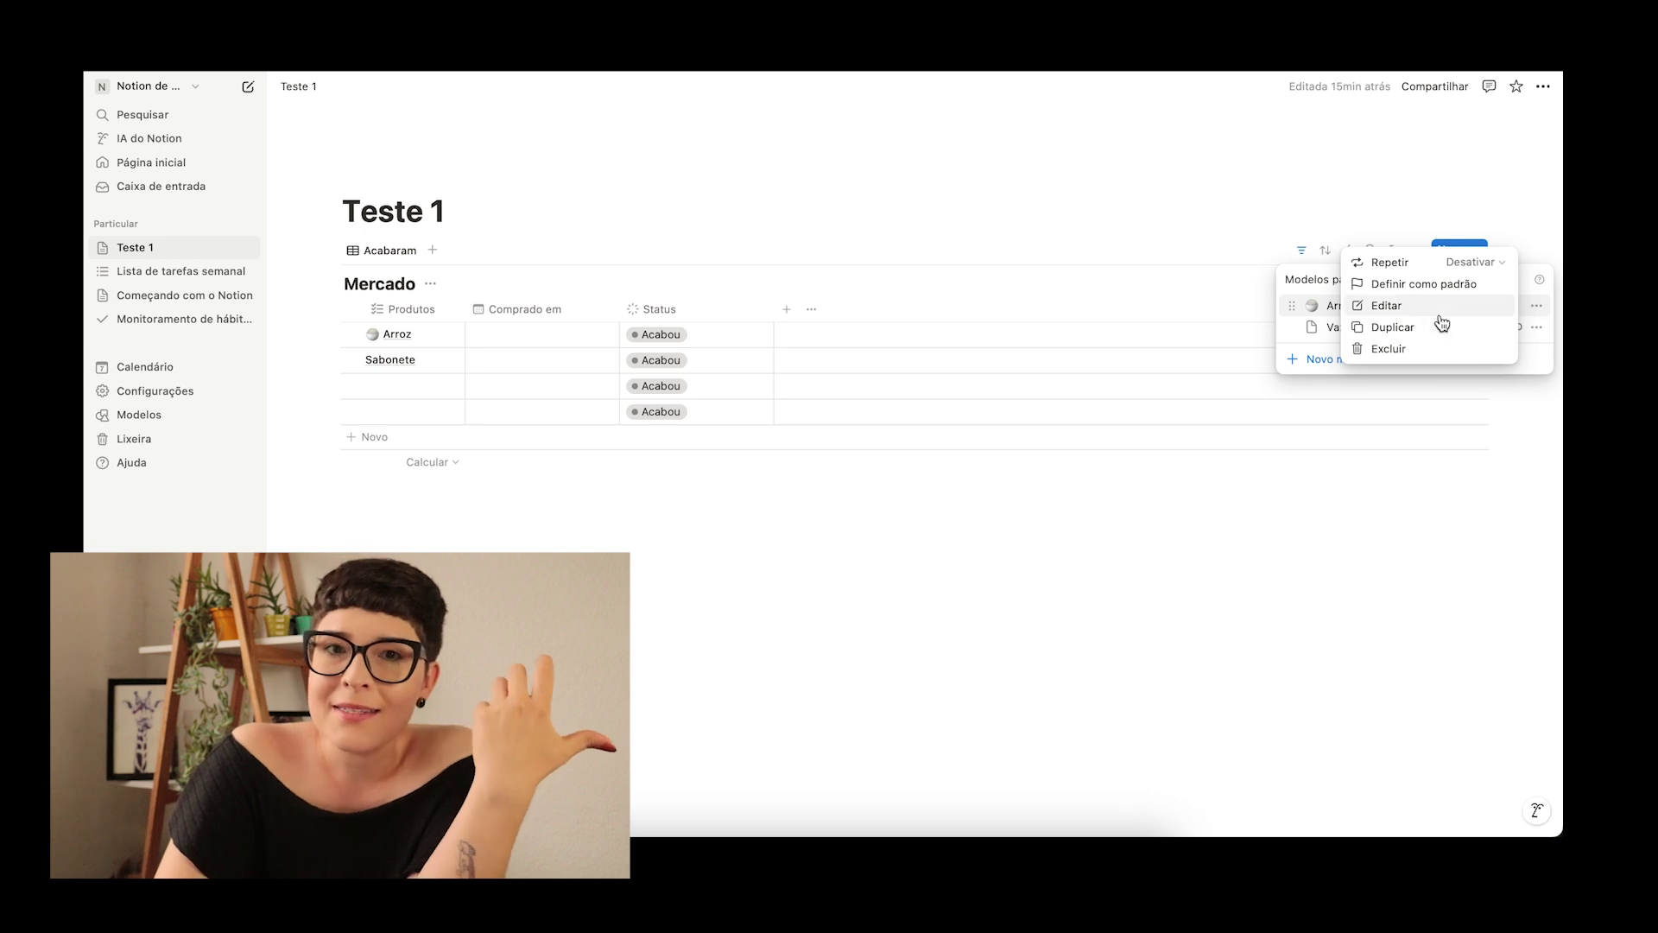
left_click(1408, 263)
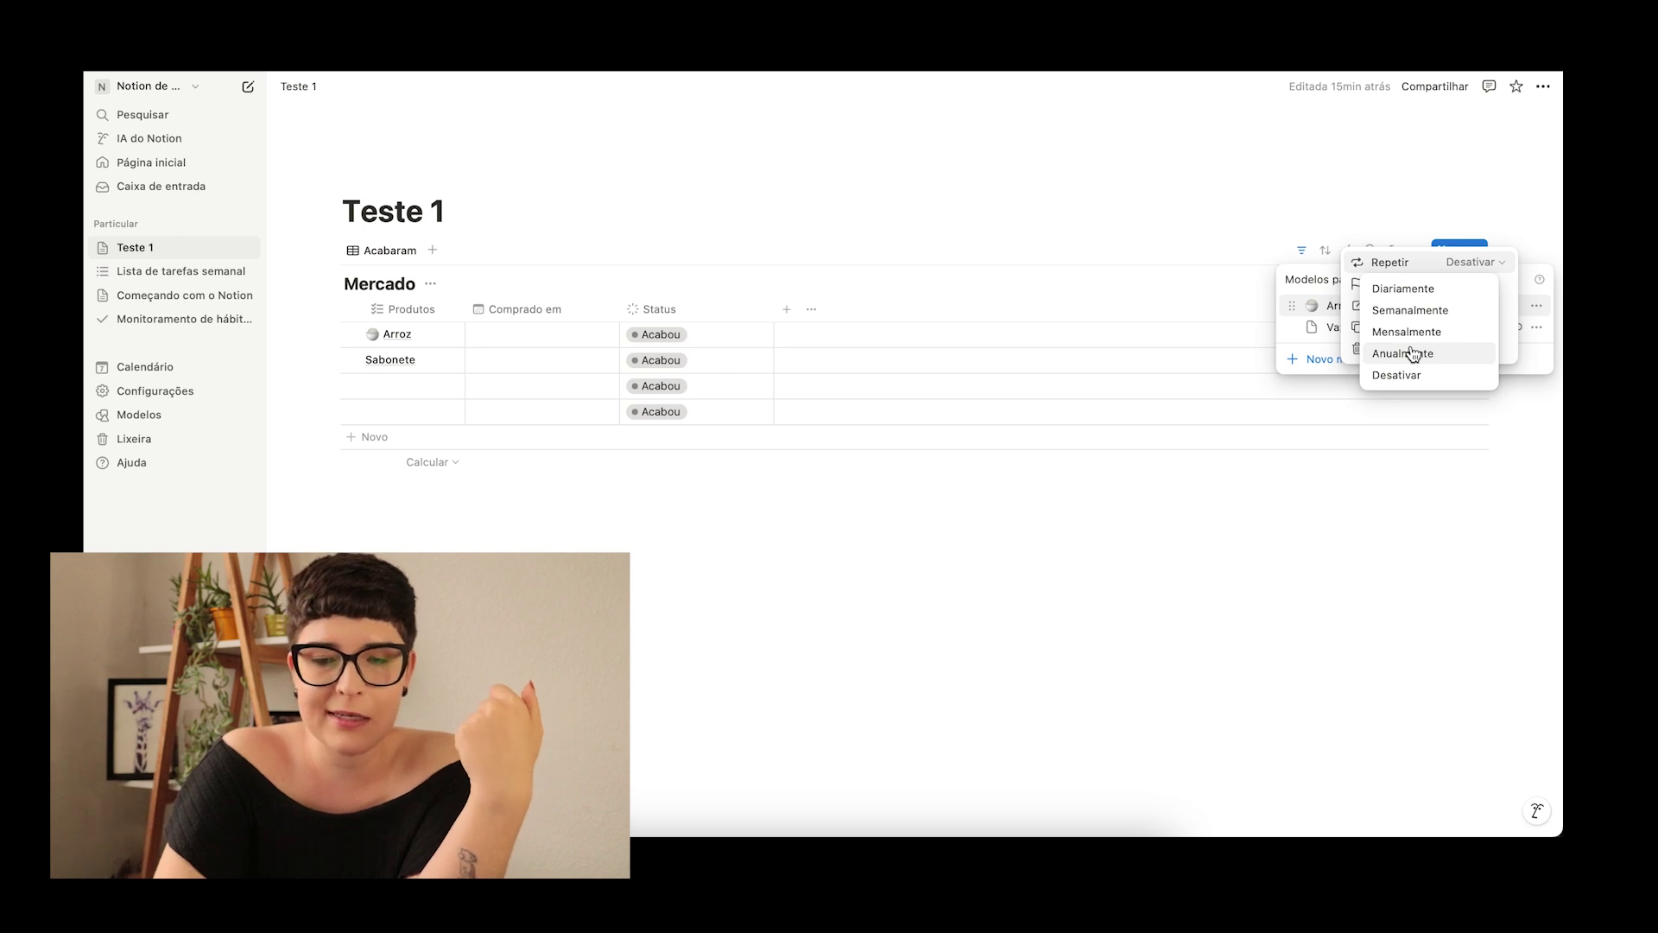
left_click(1392, 261)
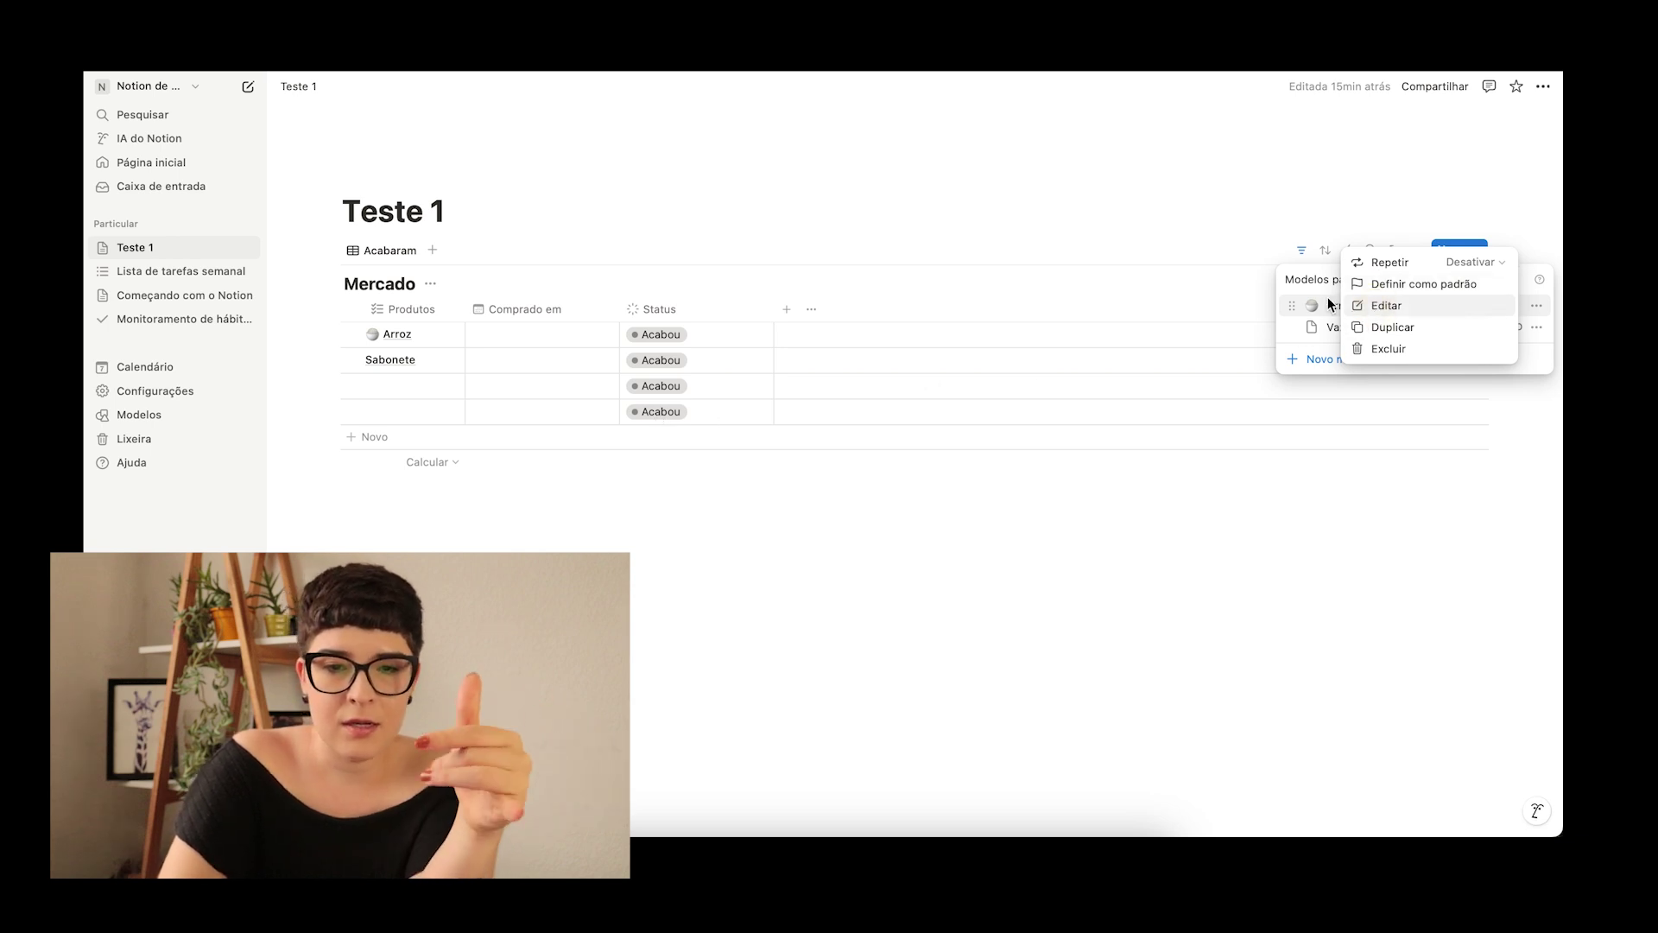
Step: Open the Arroz template for editing, close it unchanged, and review its other management options
left_click(1381, 305)
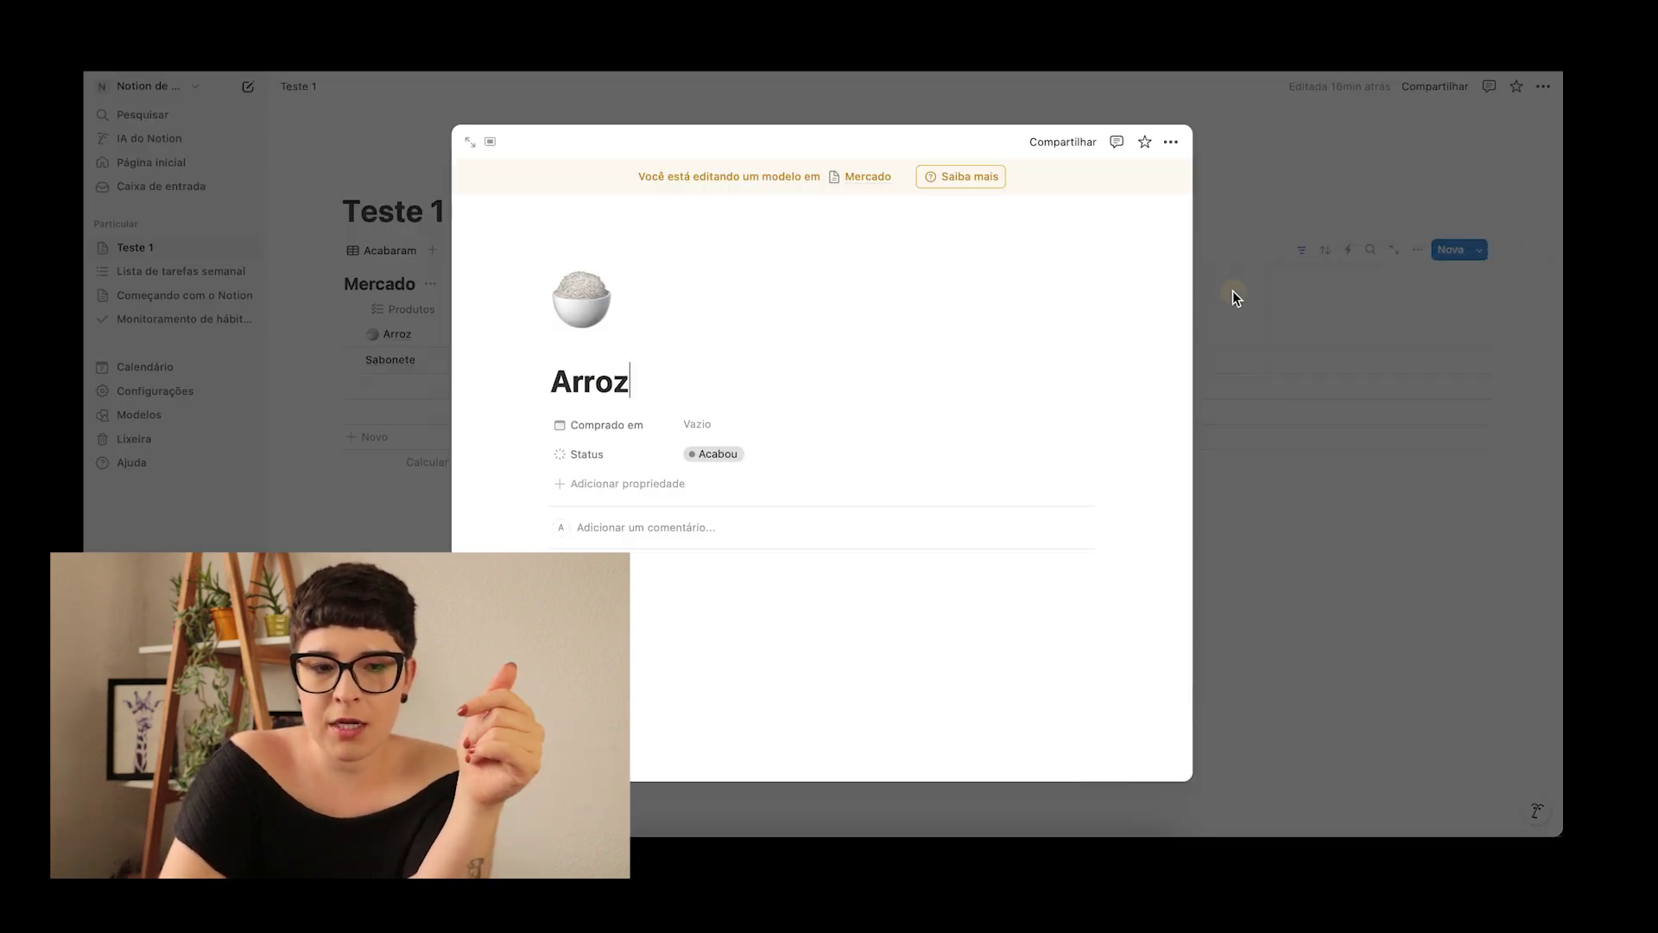
left_click(1417, 254)
left_click(1480, 256)
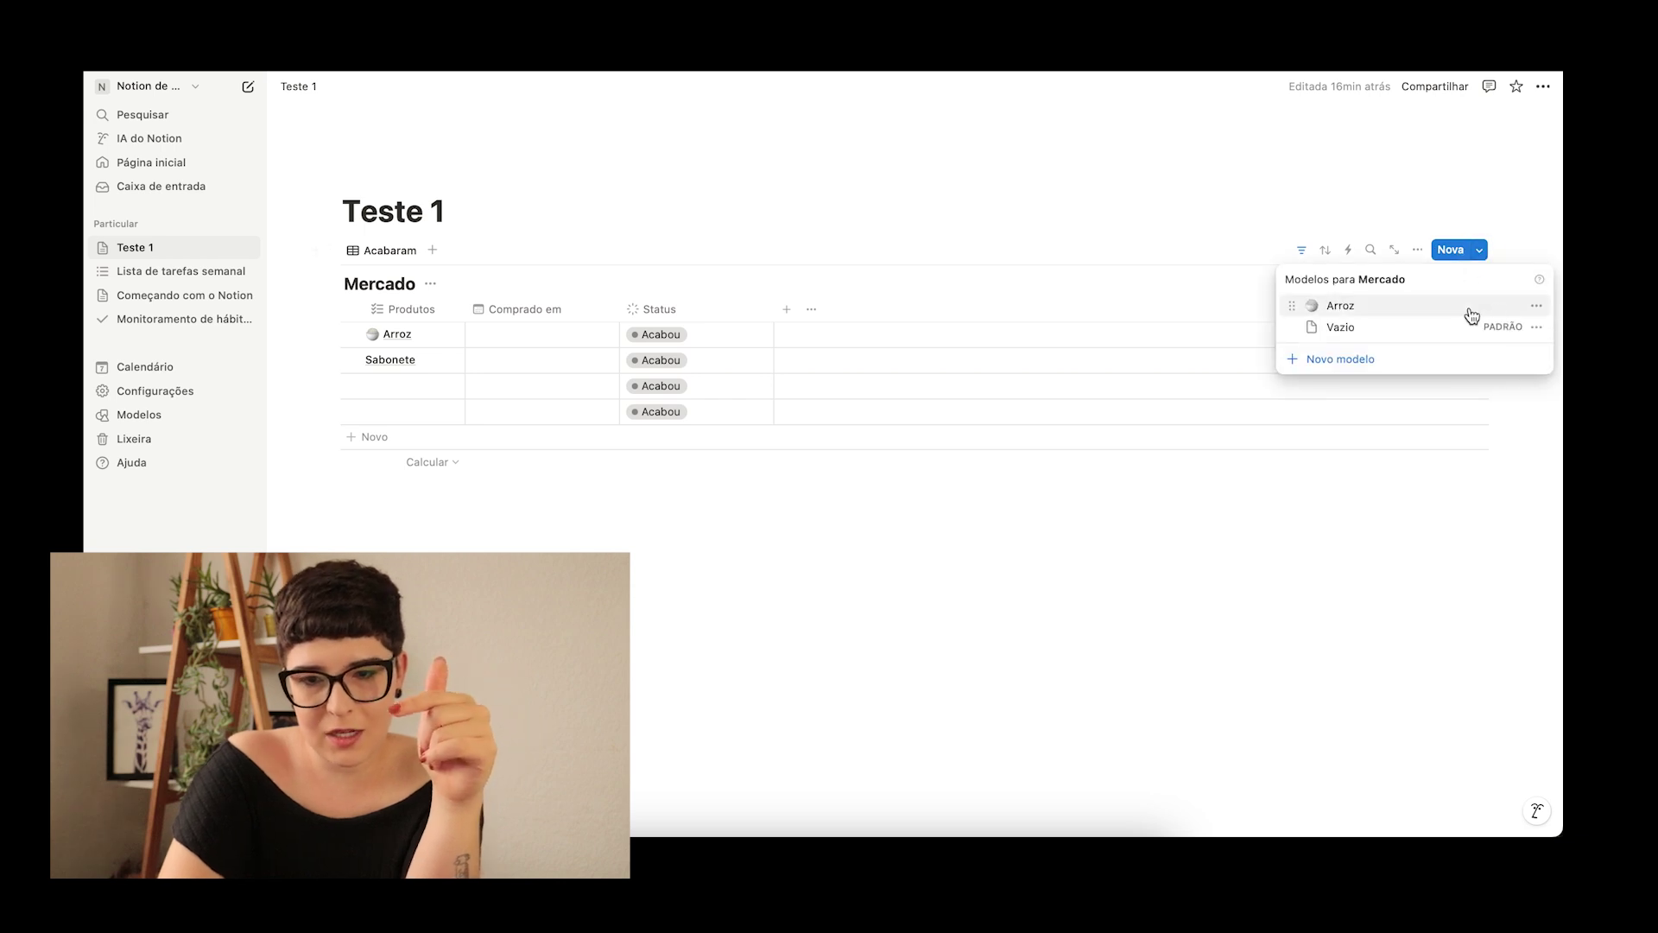
left_click(1538, 306)
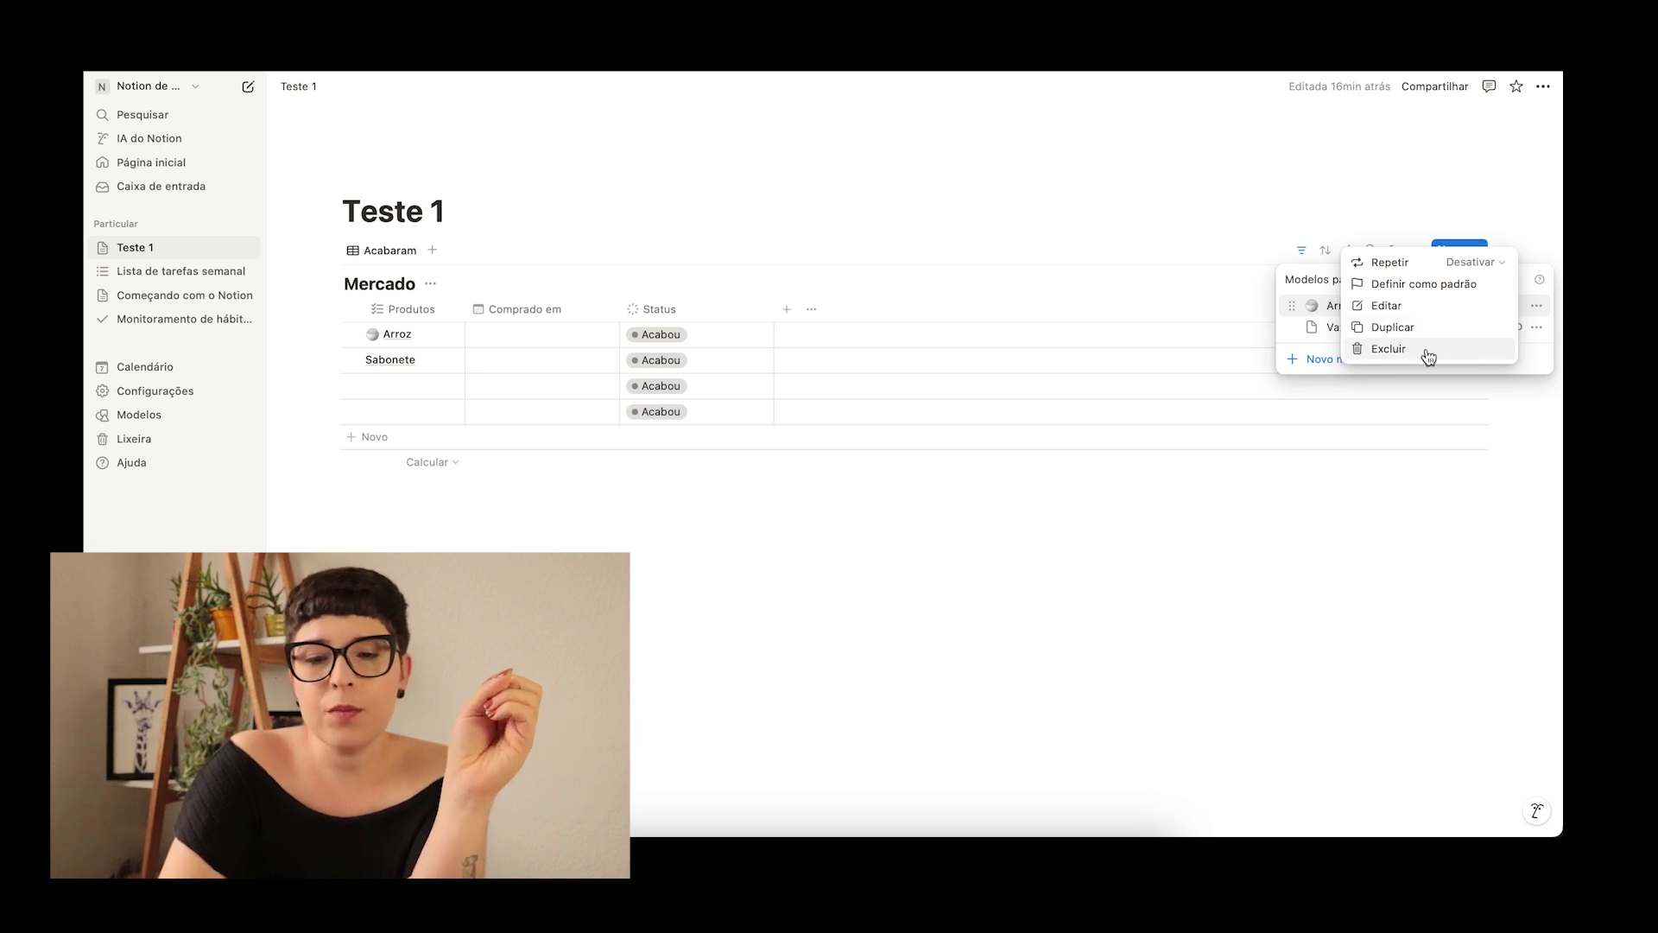
left_click(1177, 246)
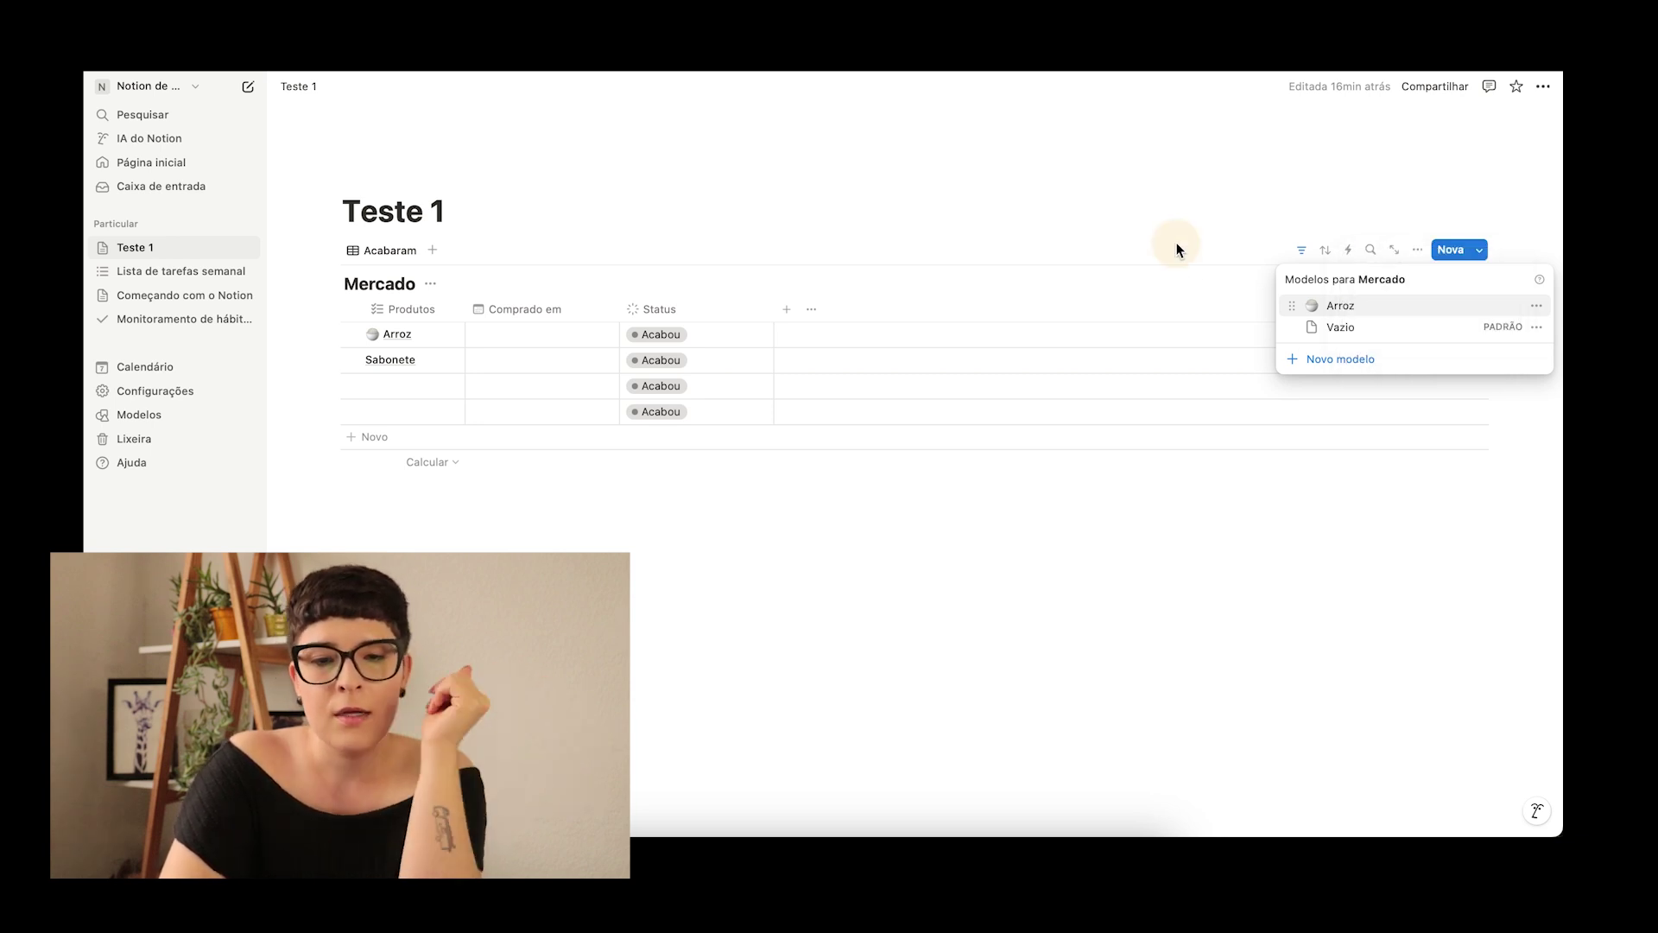
left_click(880, 556)
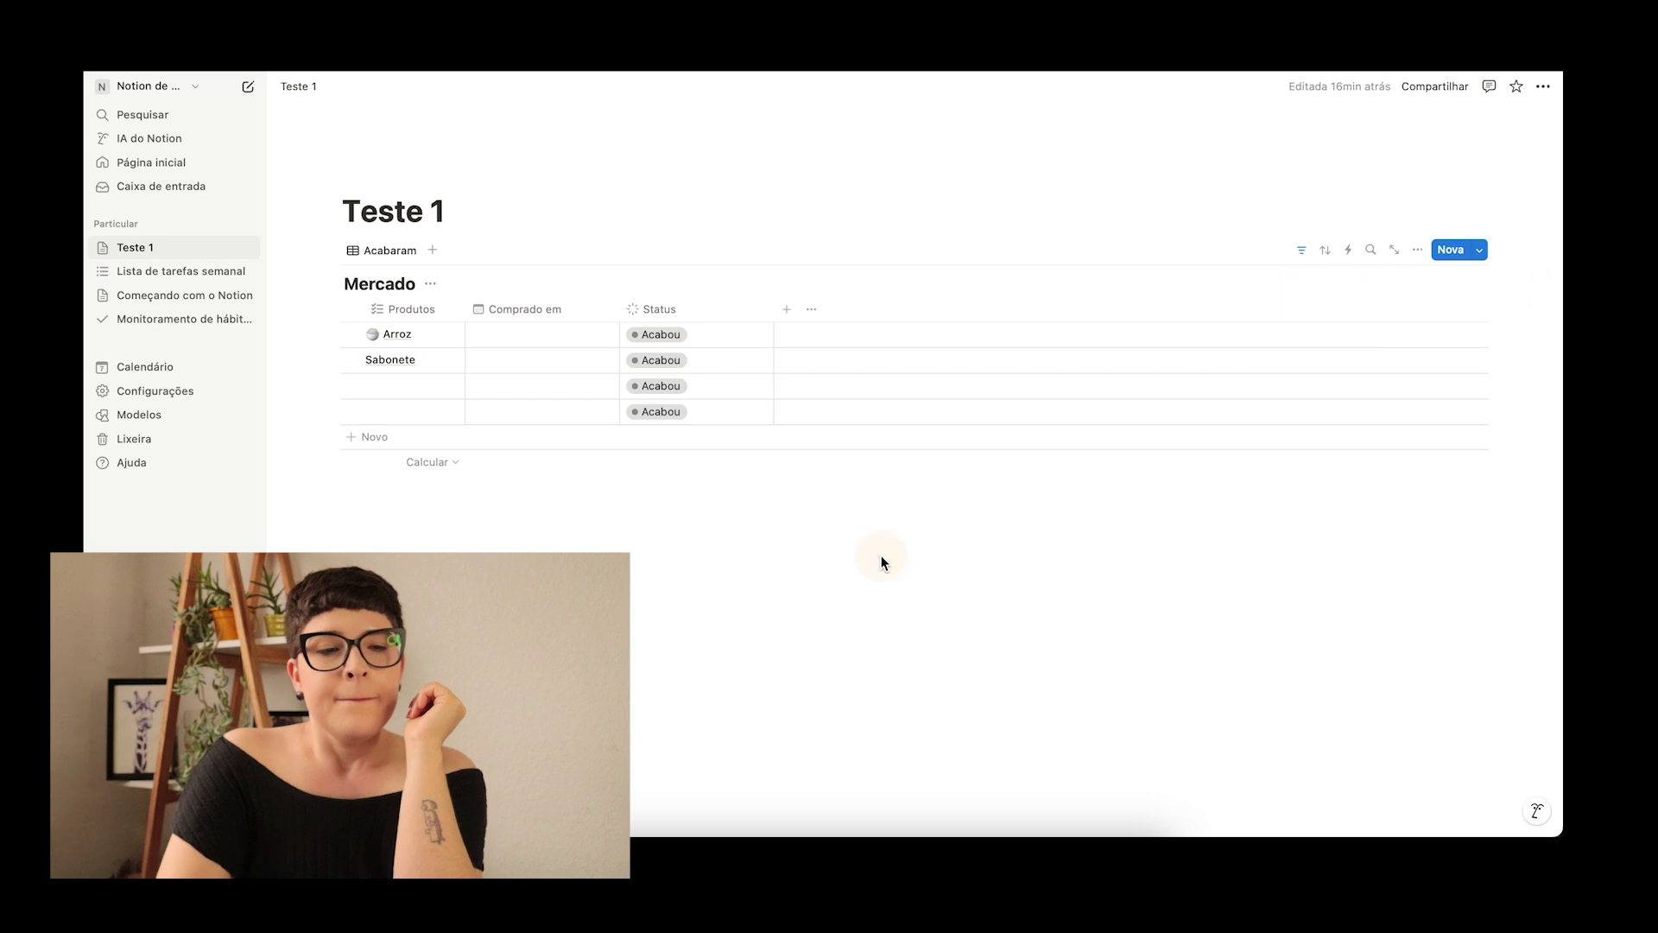
Step: Clear the selected values of the Status filter in the Acabaram view
left_click(1302, 252)
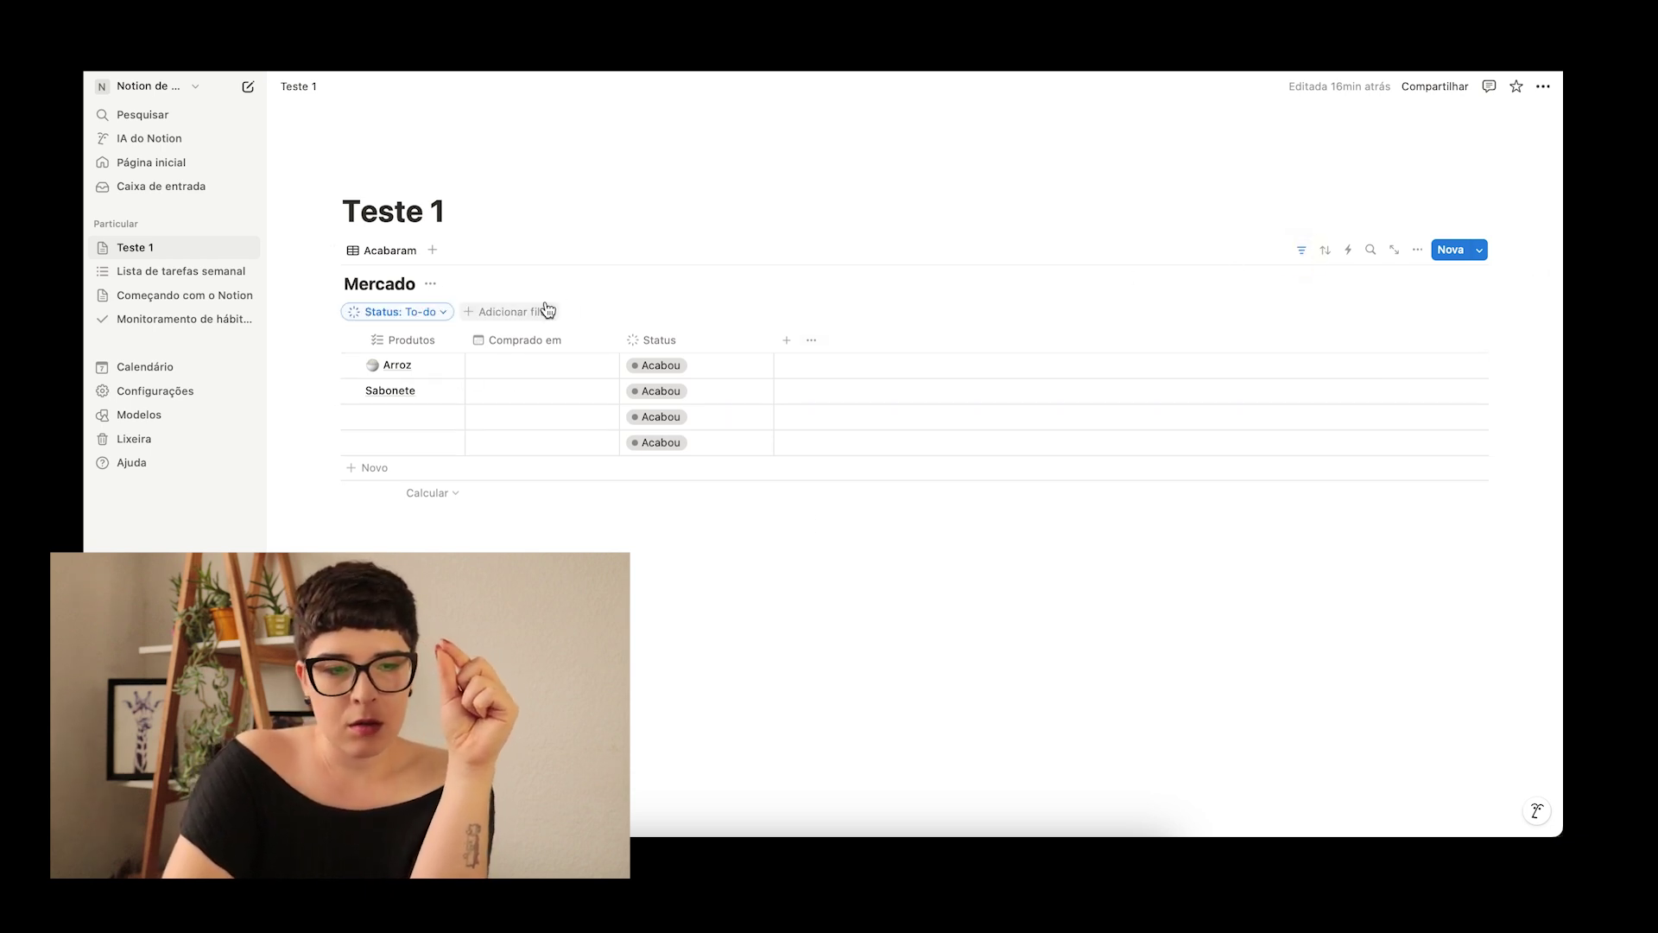
left_click(442, 313)
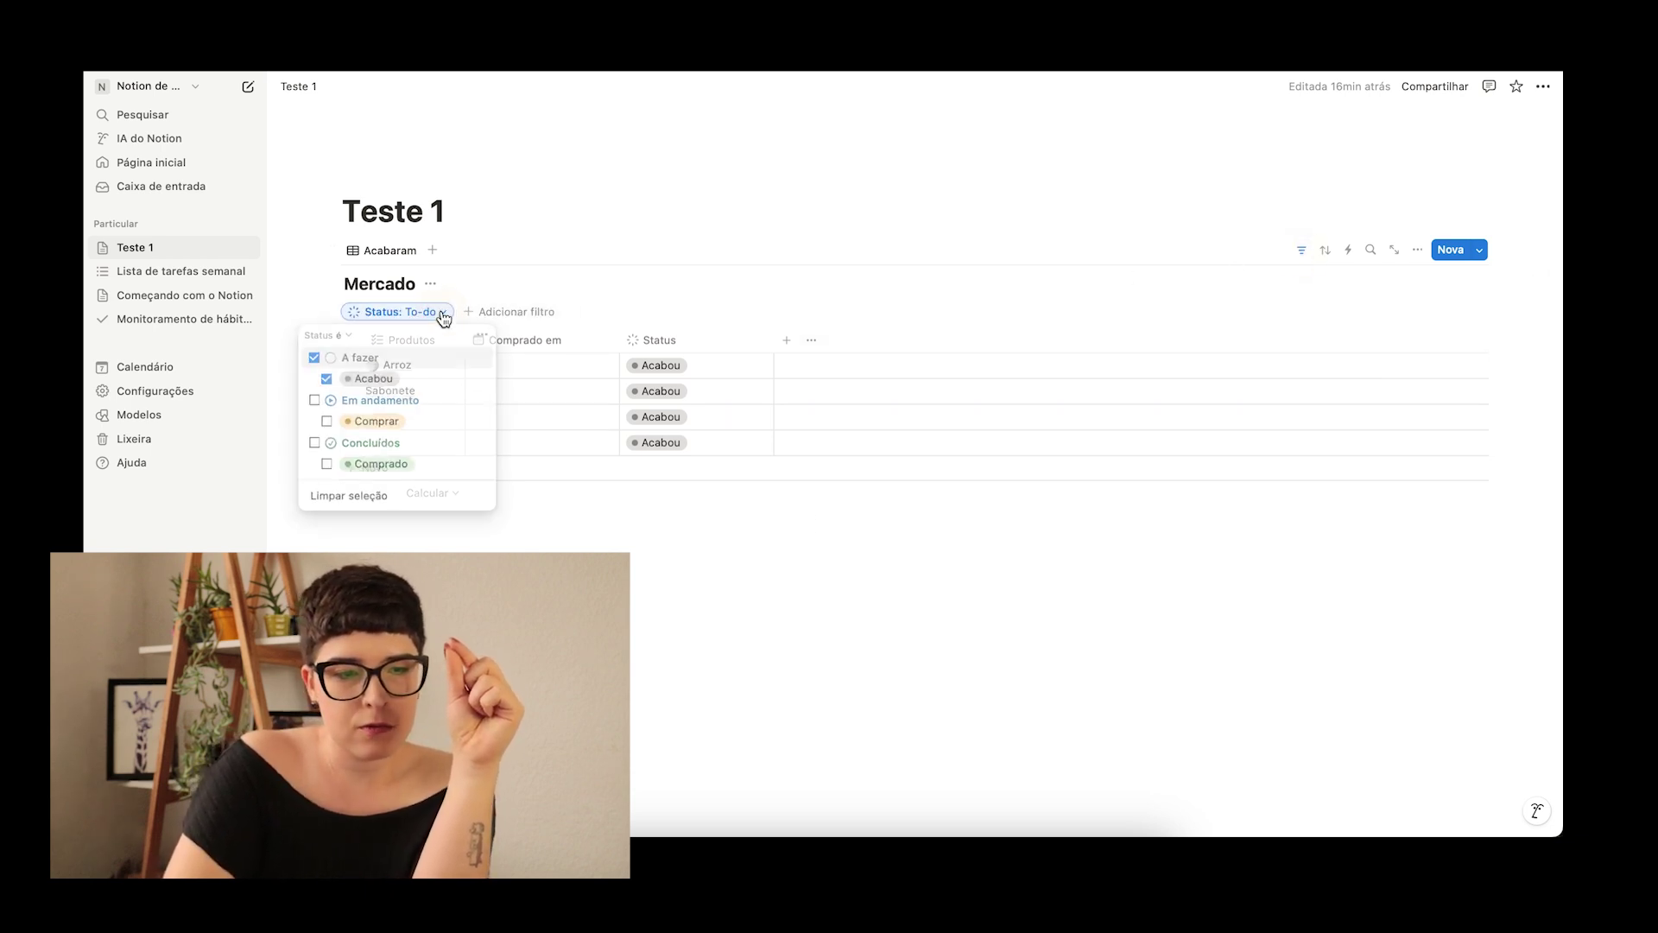
left_click(360, 497)
key("Escape")
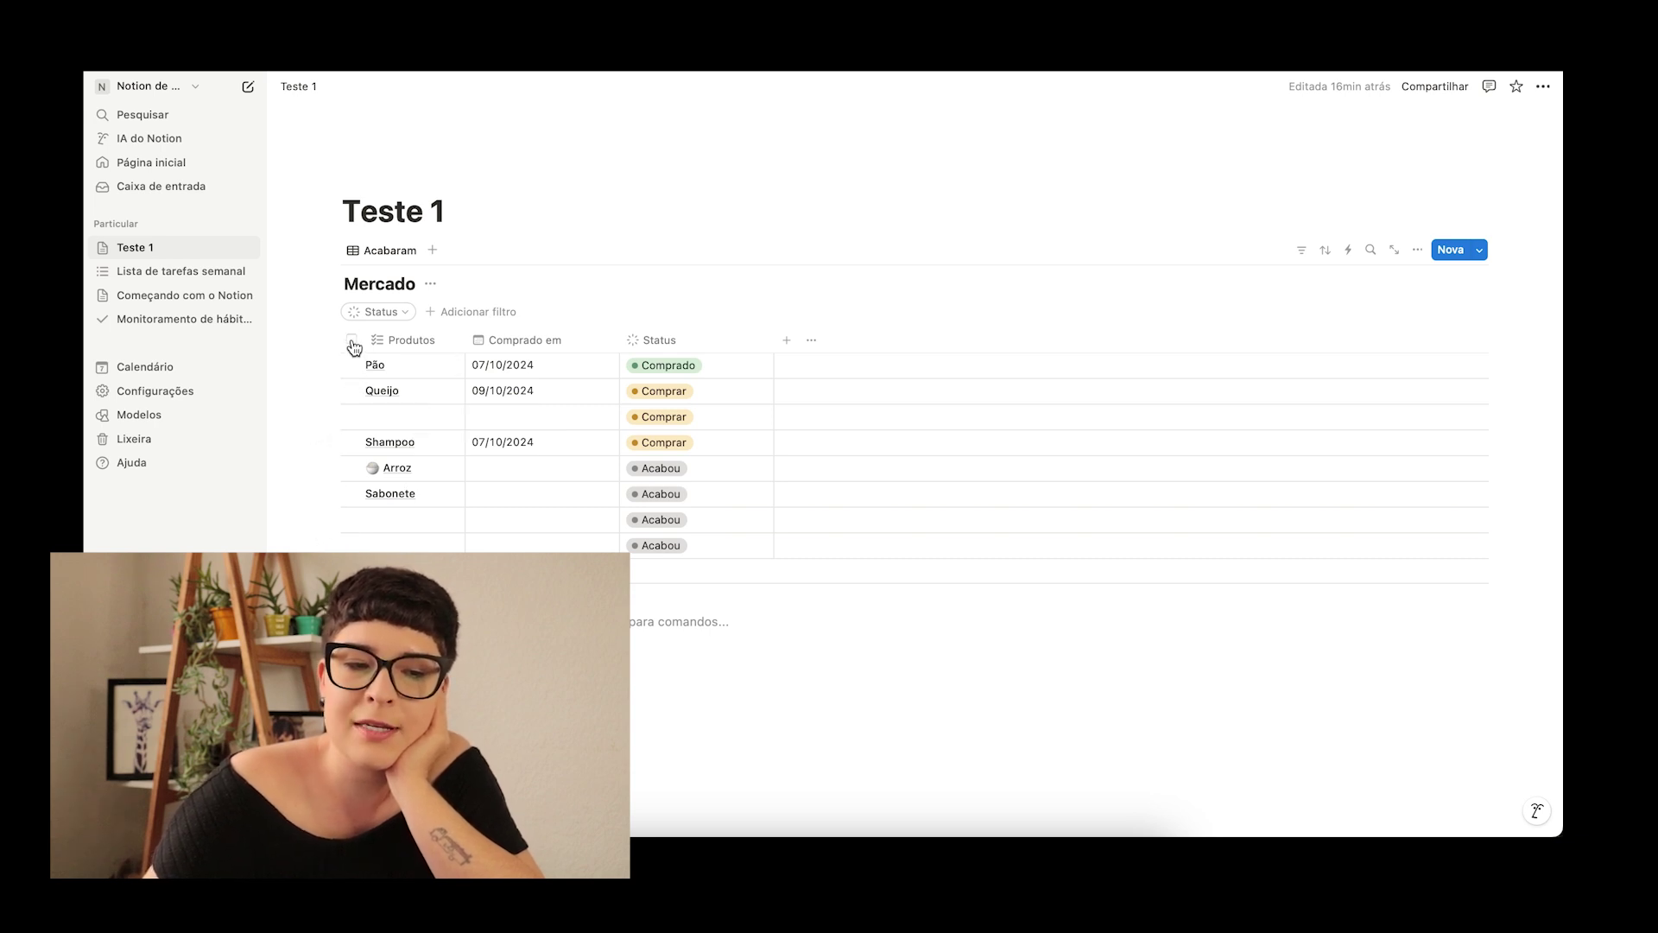
Step: Select all Mercado items, check the bulk options for Comprado em, Status and further actions, and clear the selection
left_click(352, 340)
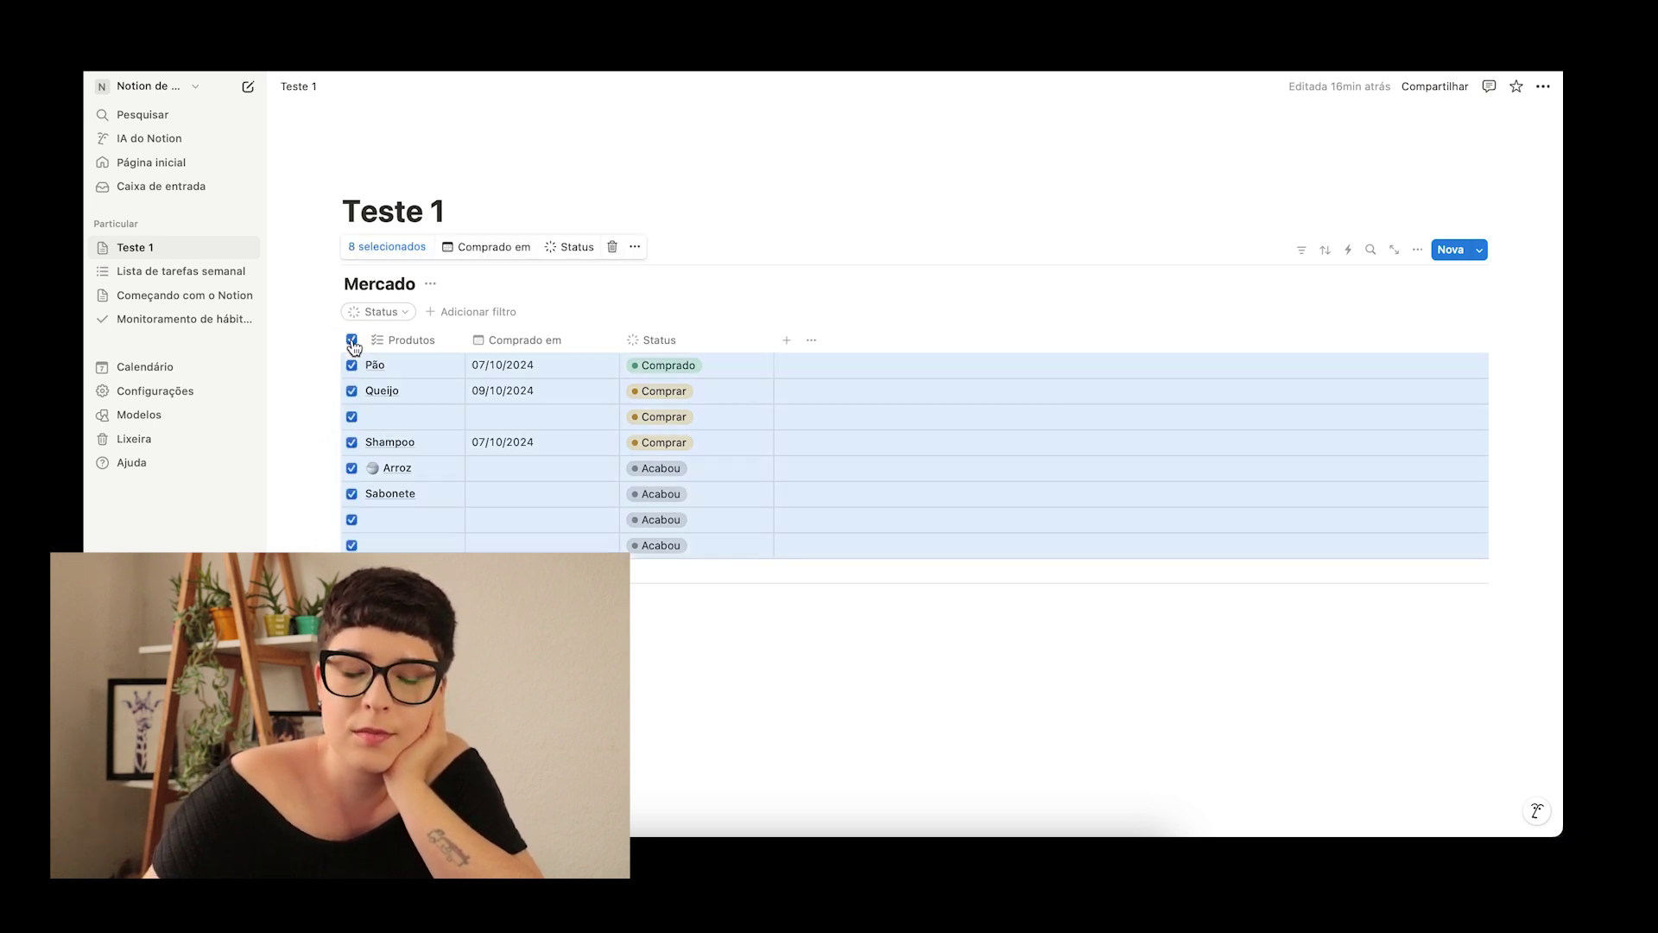
left_click(352, 342)
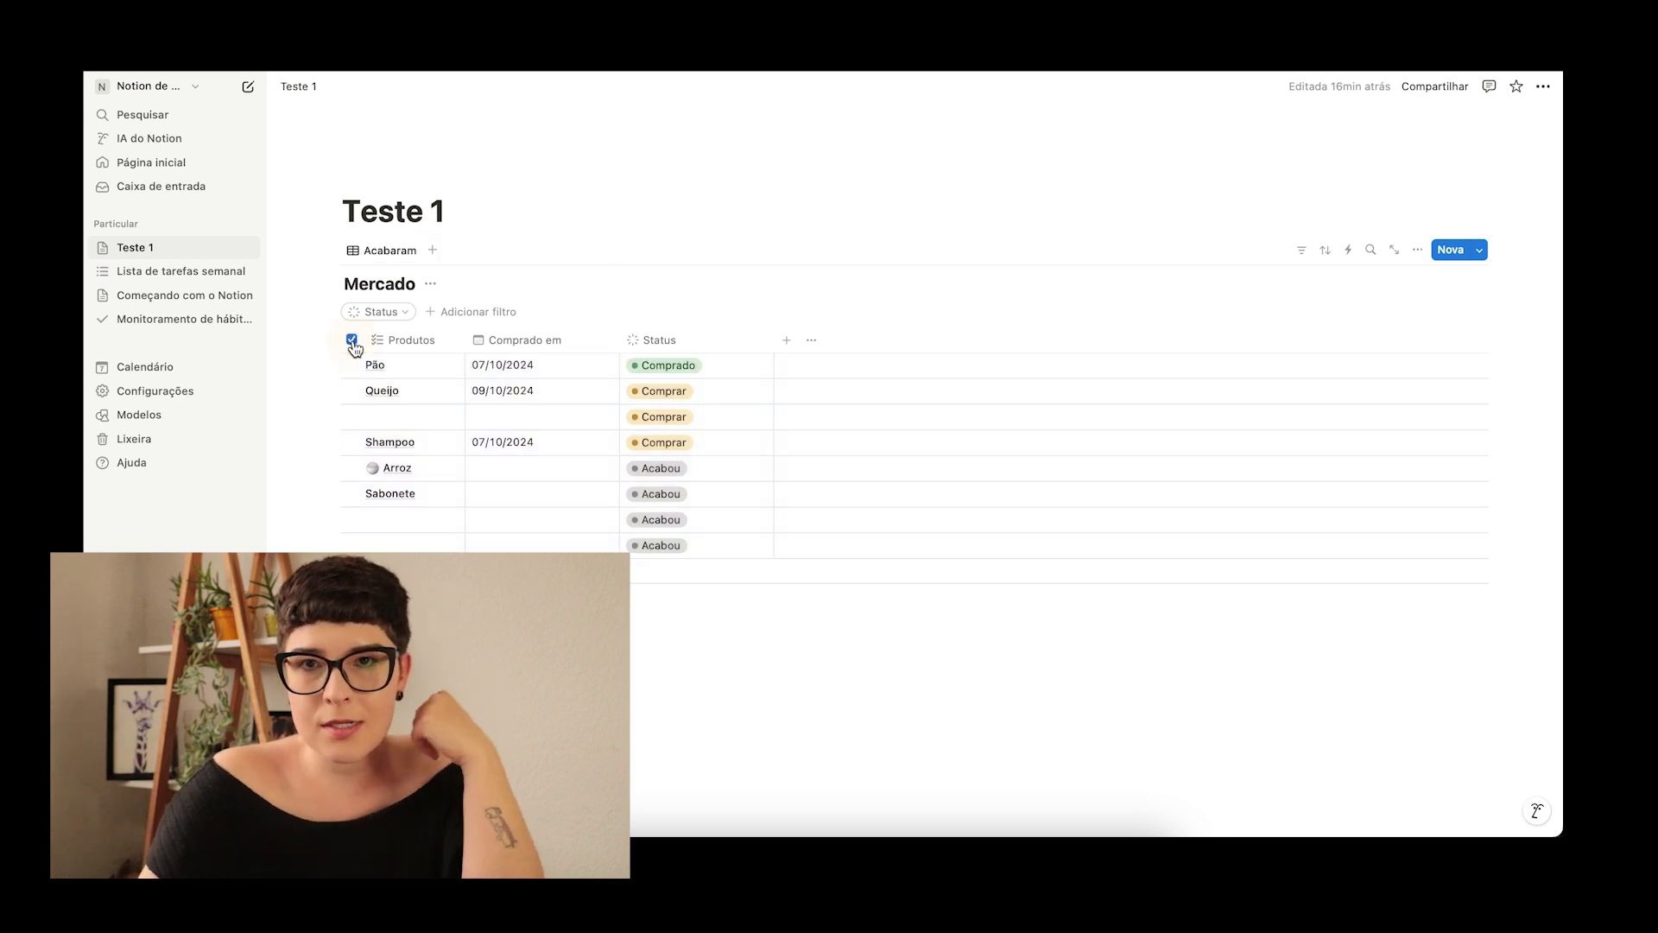
left_click(353, 341)
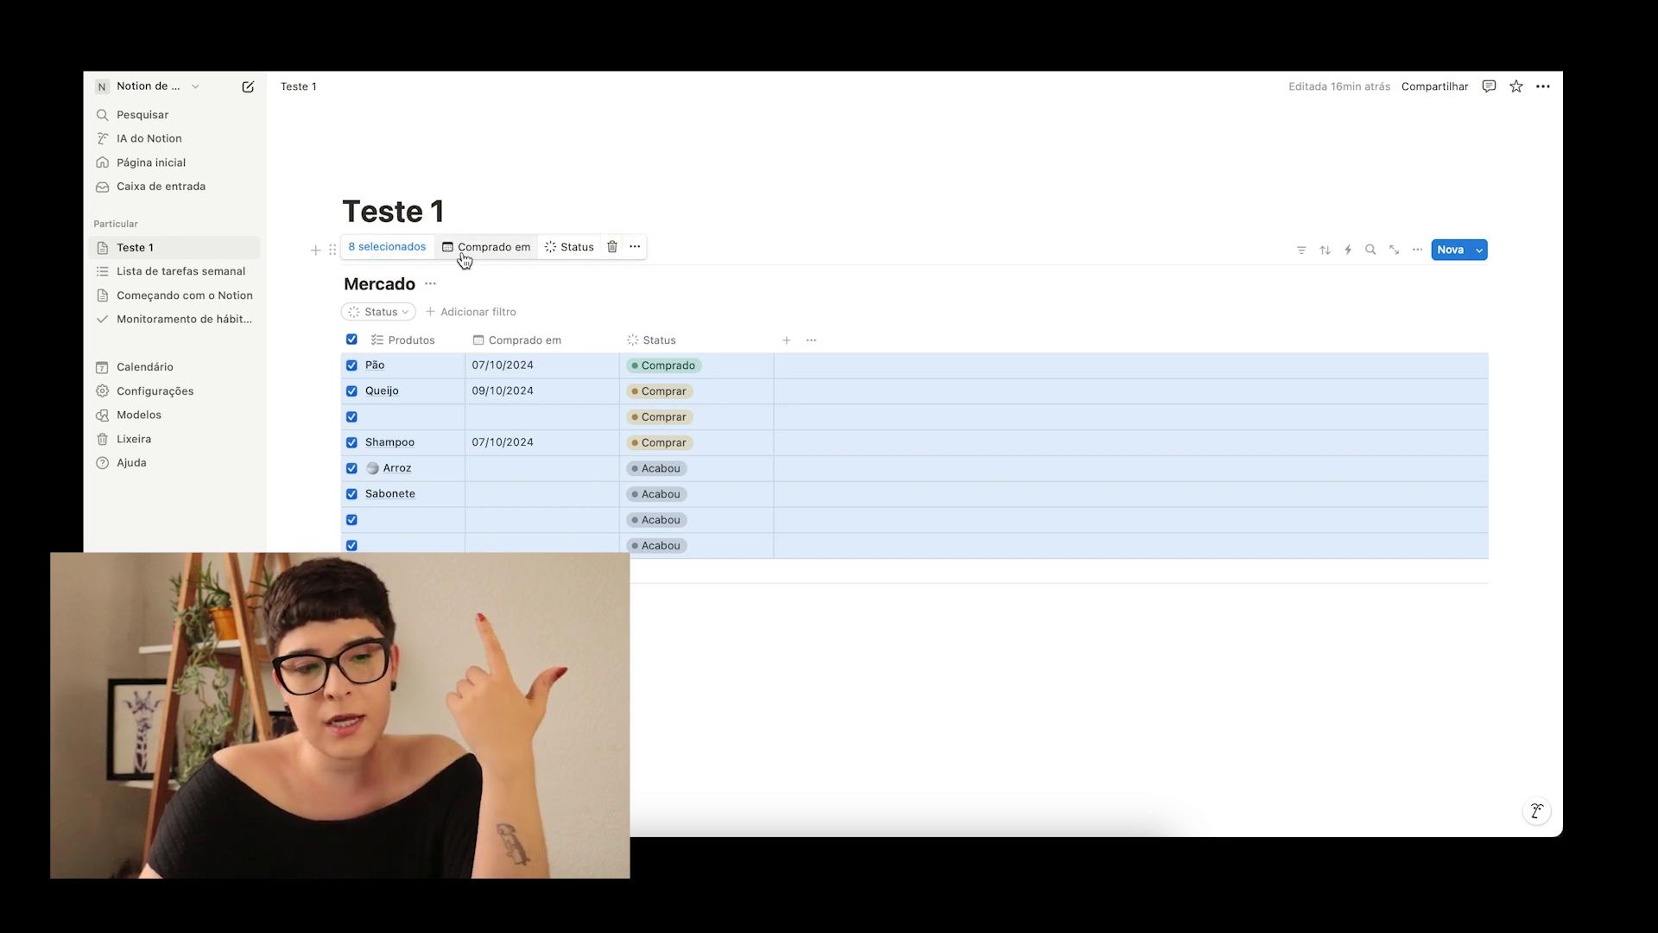
left_click(492, 248)
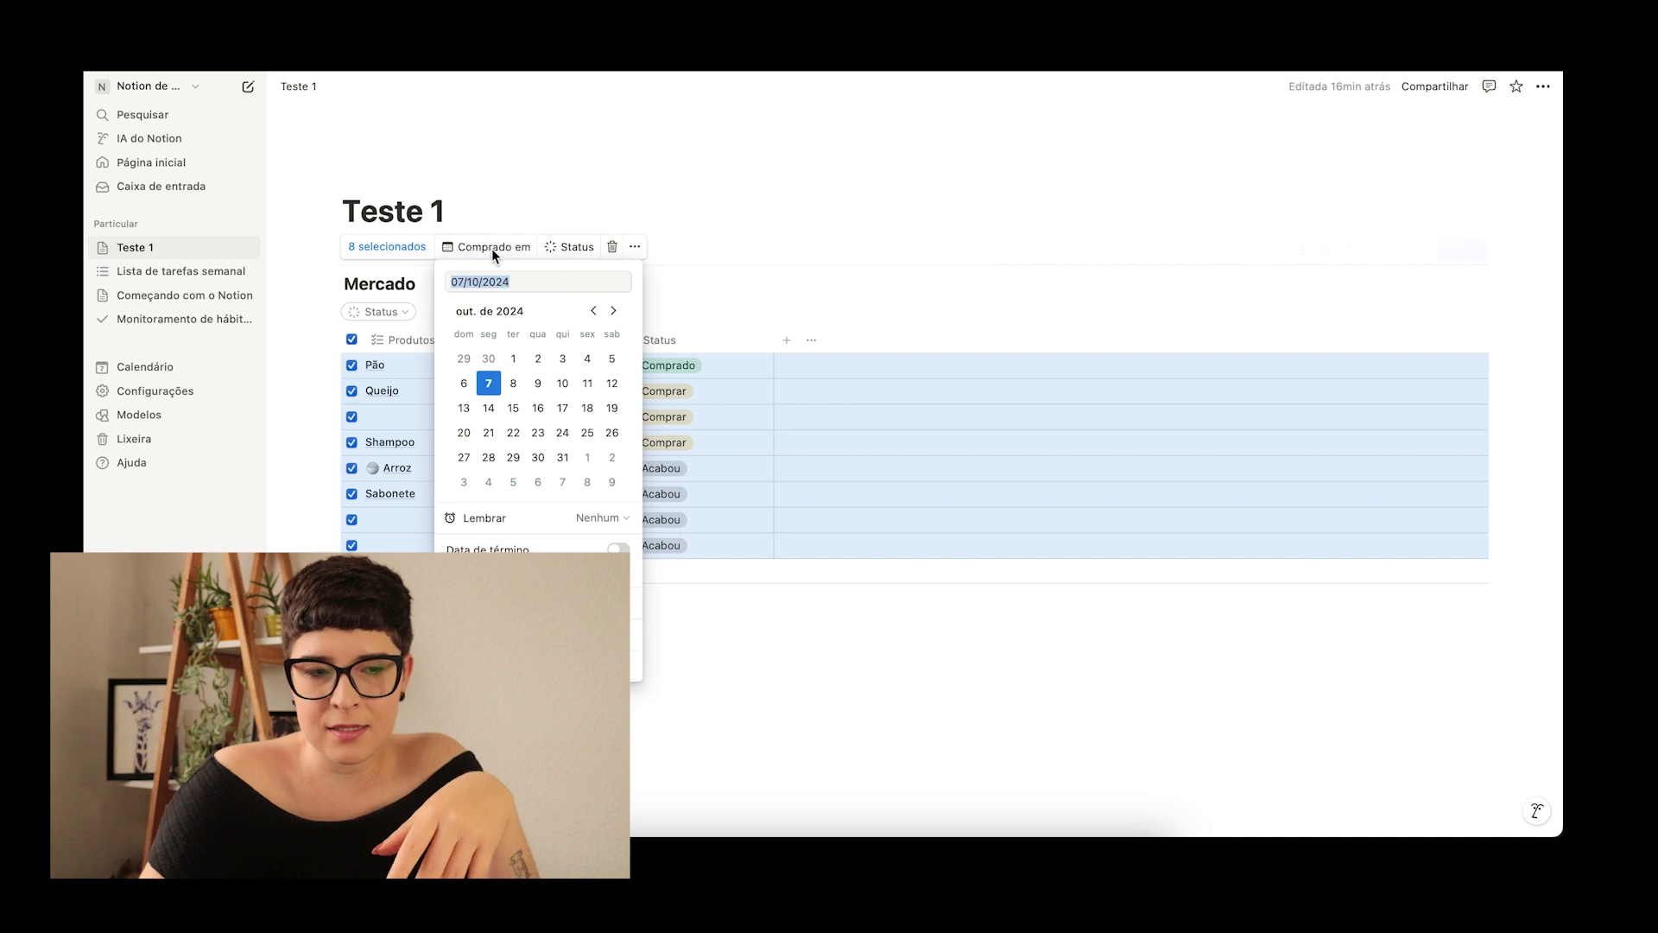
left_click(559, 246)
left_click(563, 248)
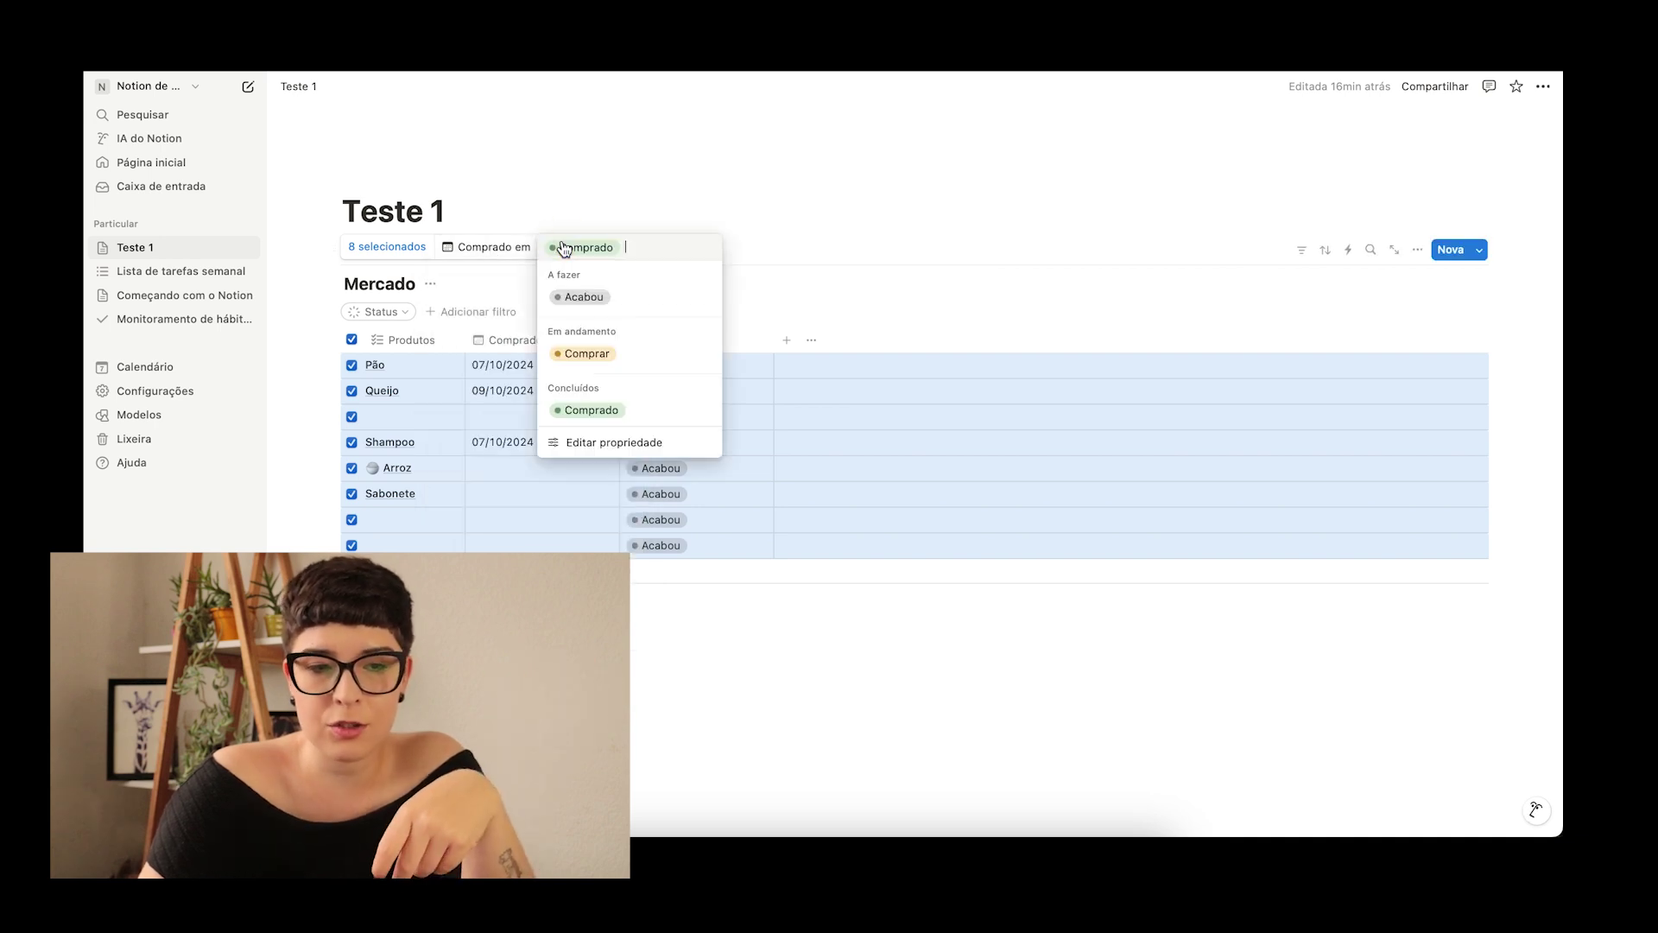
left_click(515, 250)
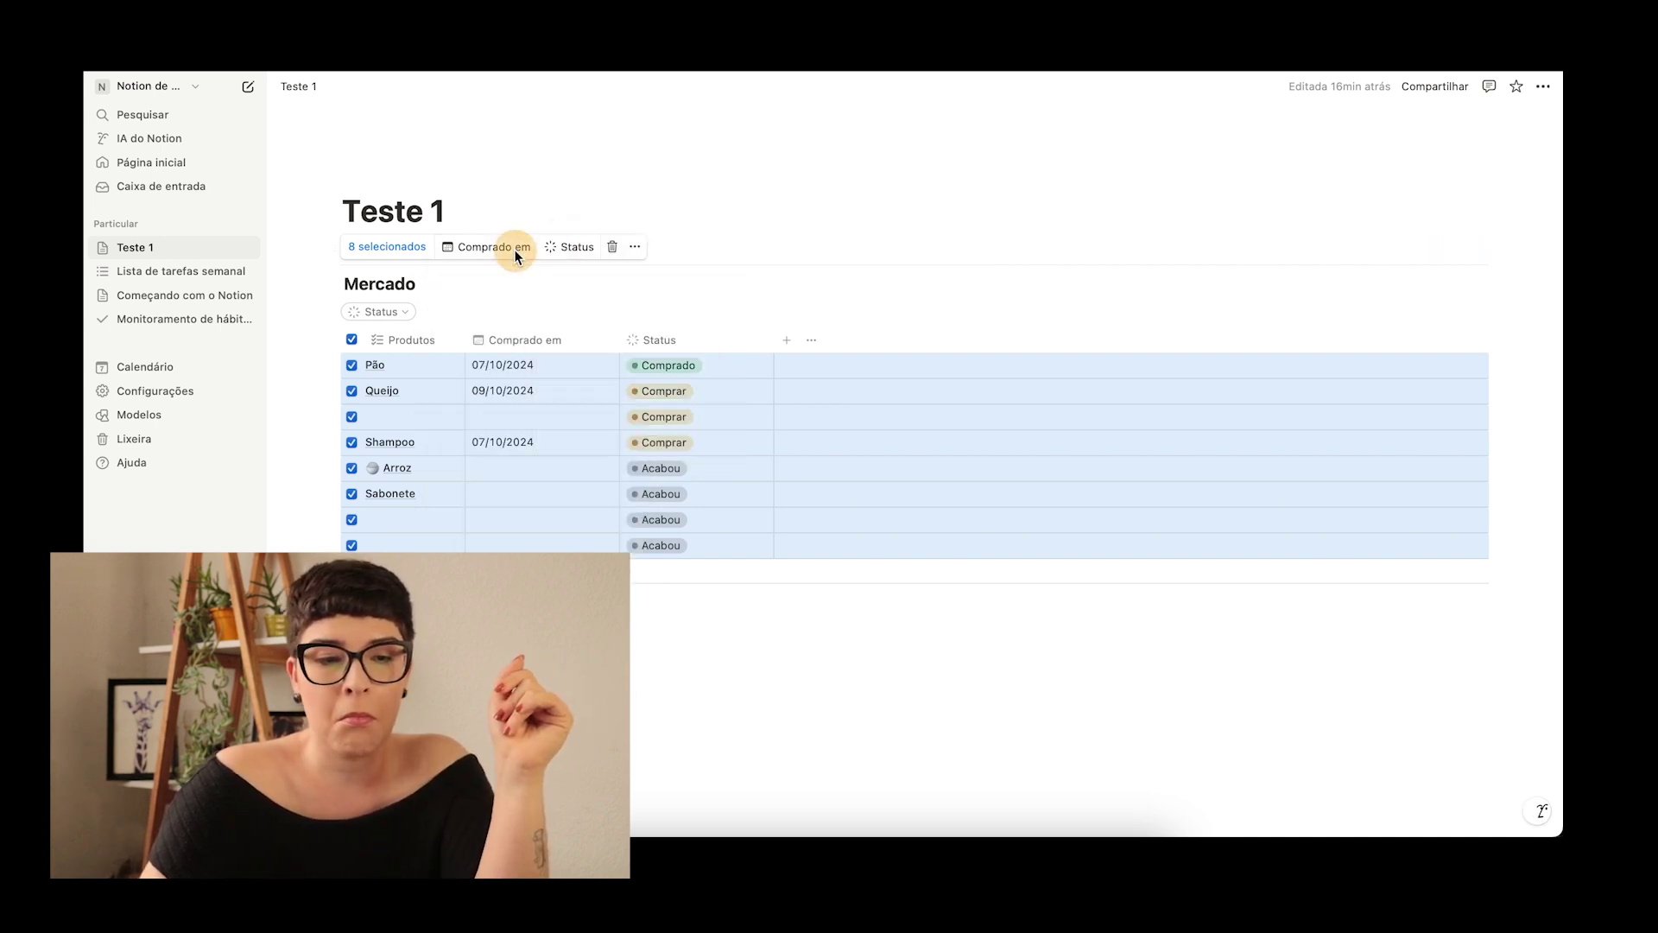
left_click(636, 249)
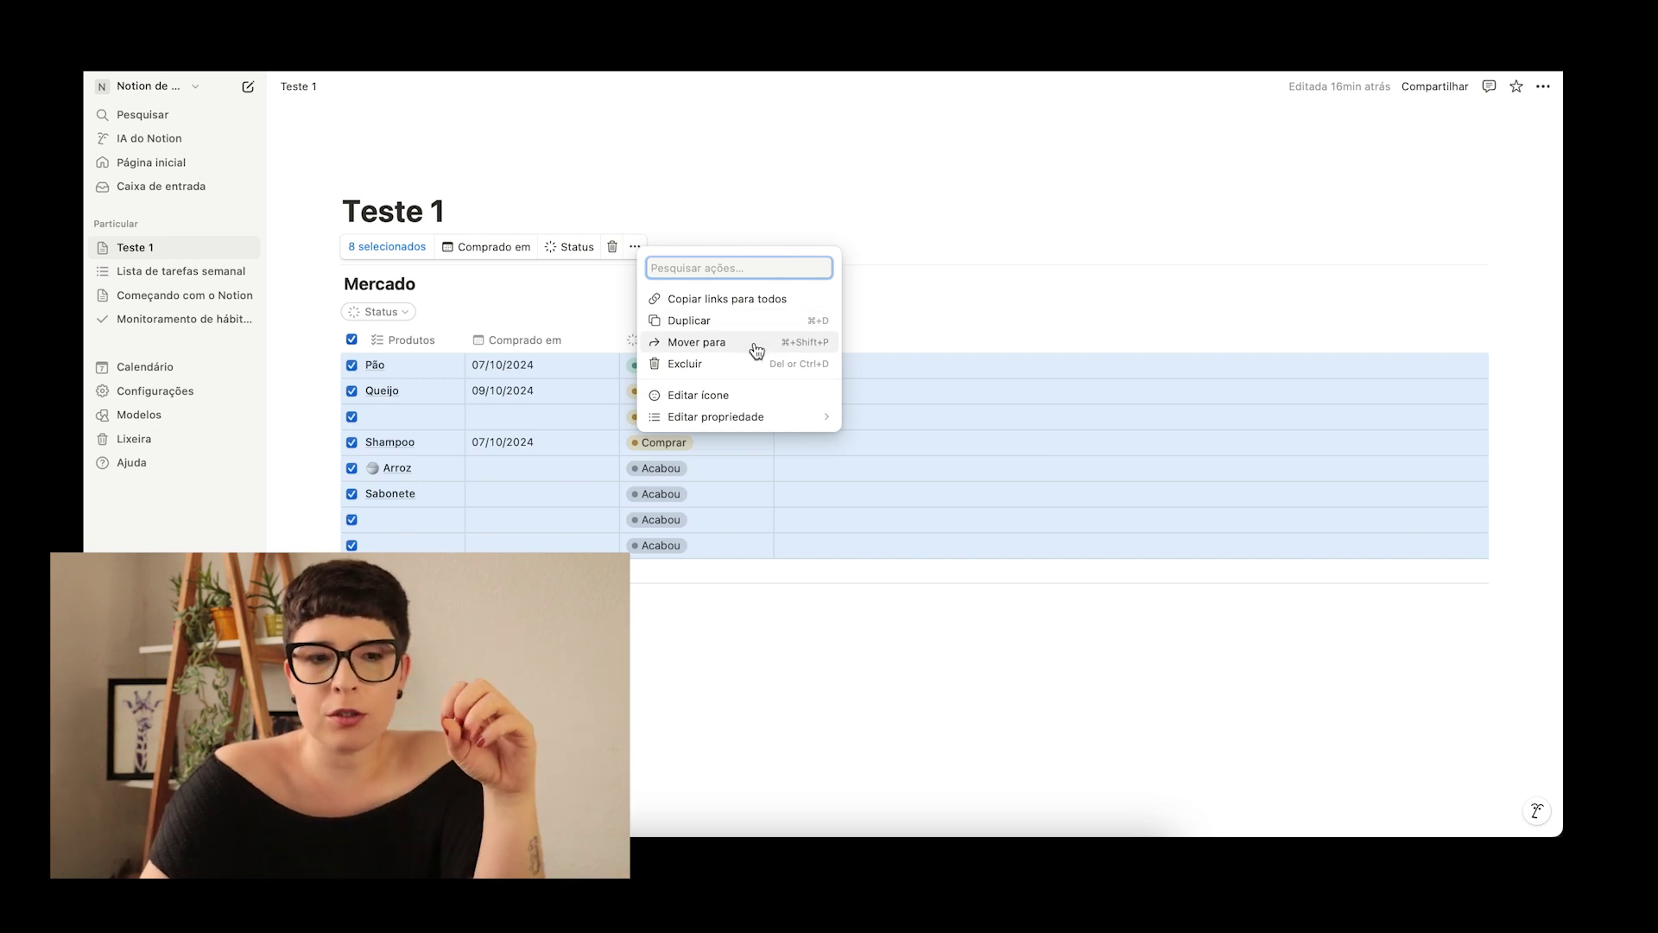
left_click(369, 396)
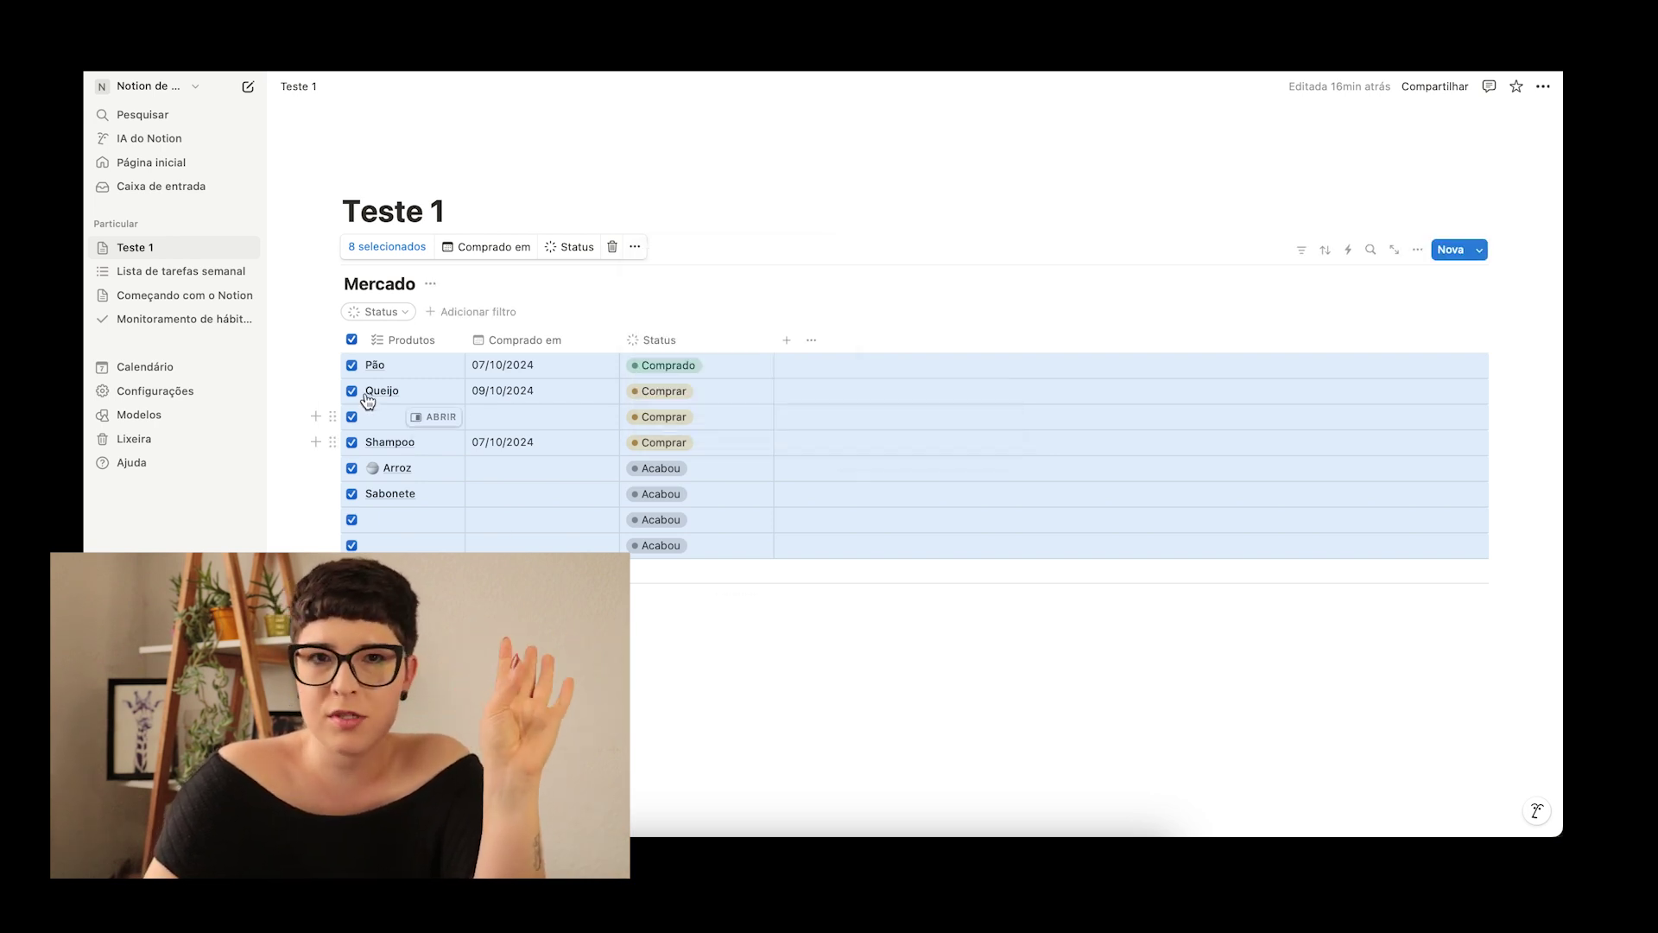
left_click(352, 339)
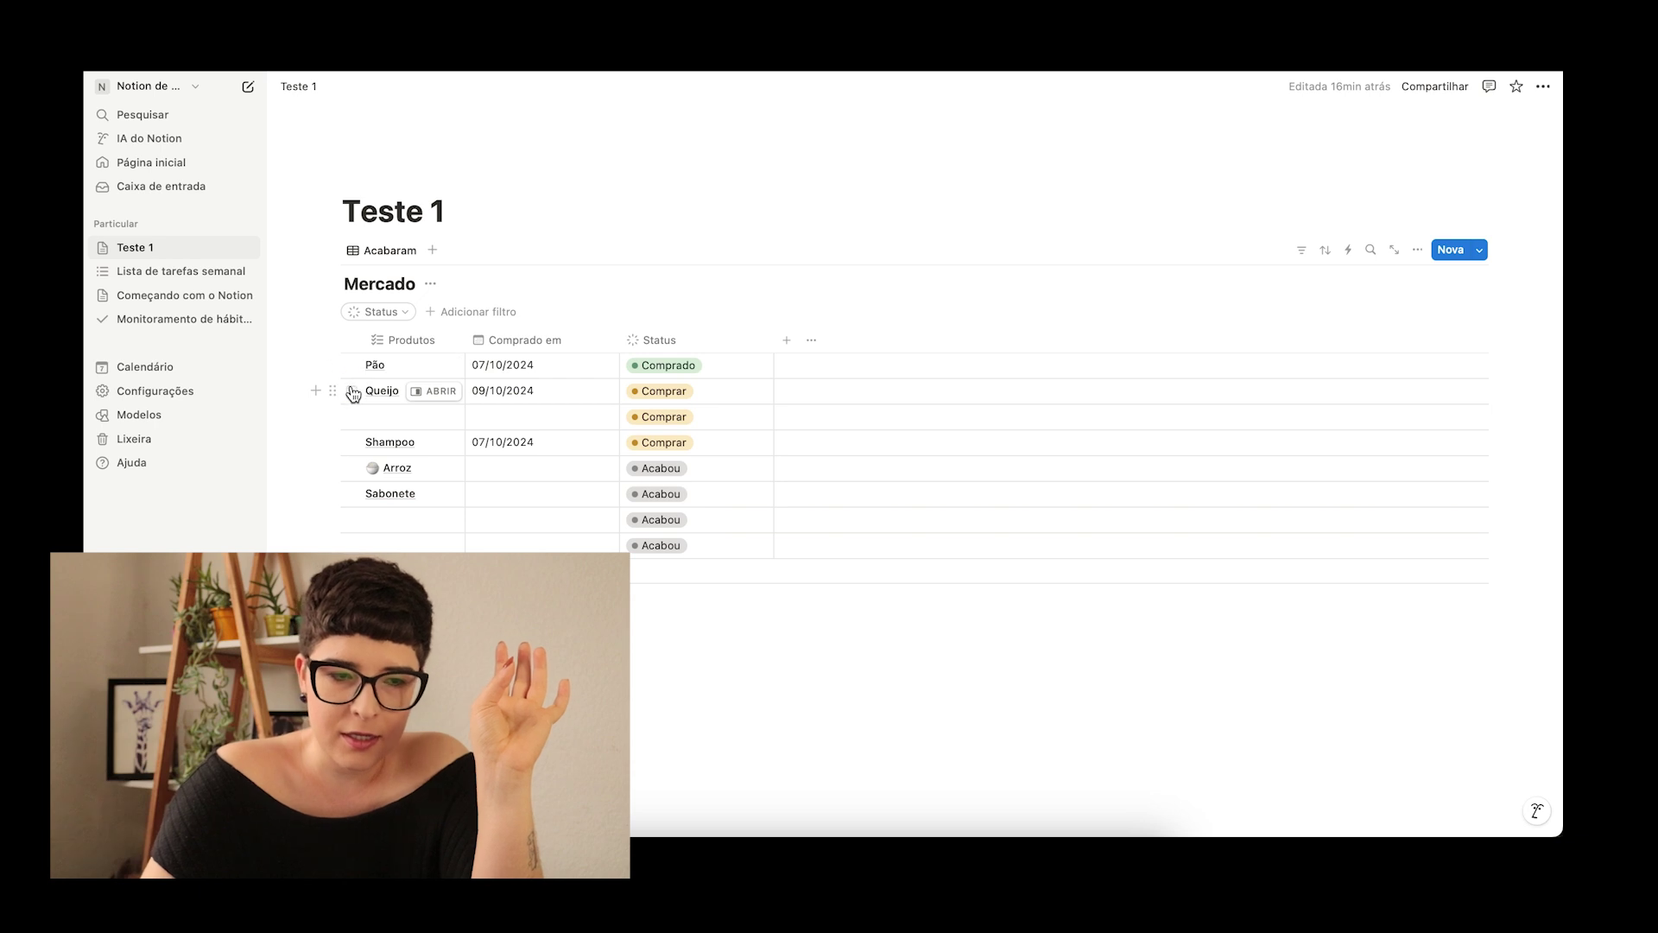
Step: Give the Pão and Queijo items the smiling face with hearts emoji as icon in one bulk edit
left_click(352, 392)
left_click(352, 365)
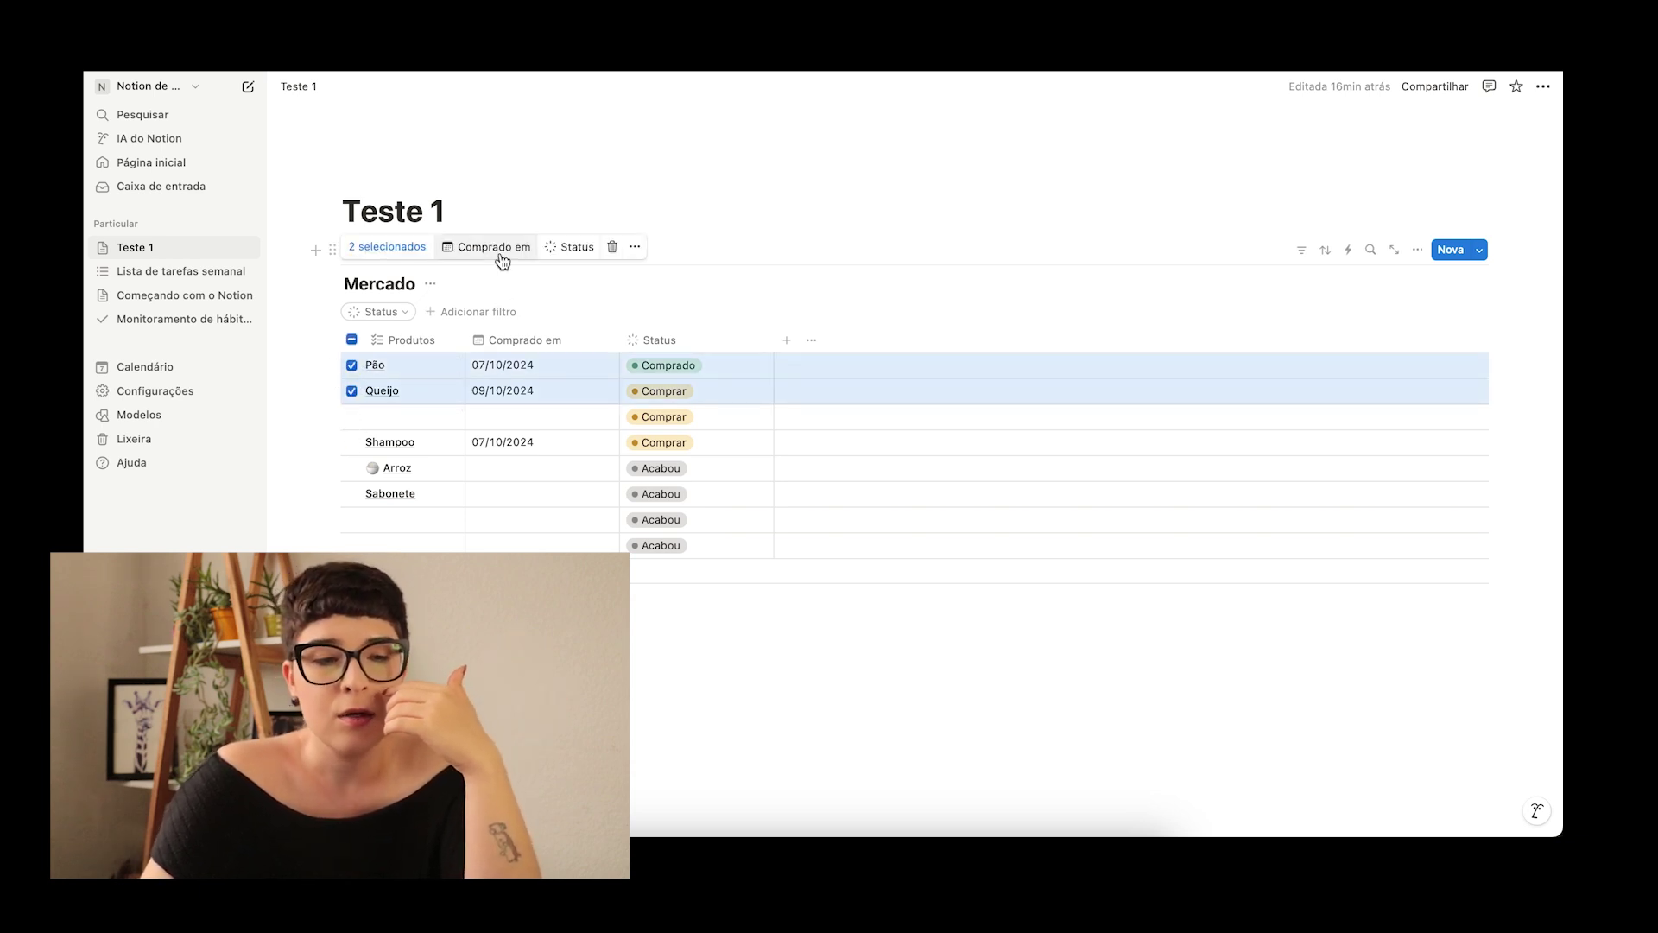
left_click(634, 248)
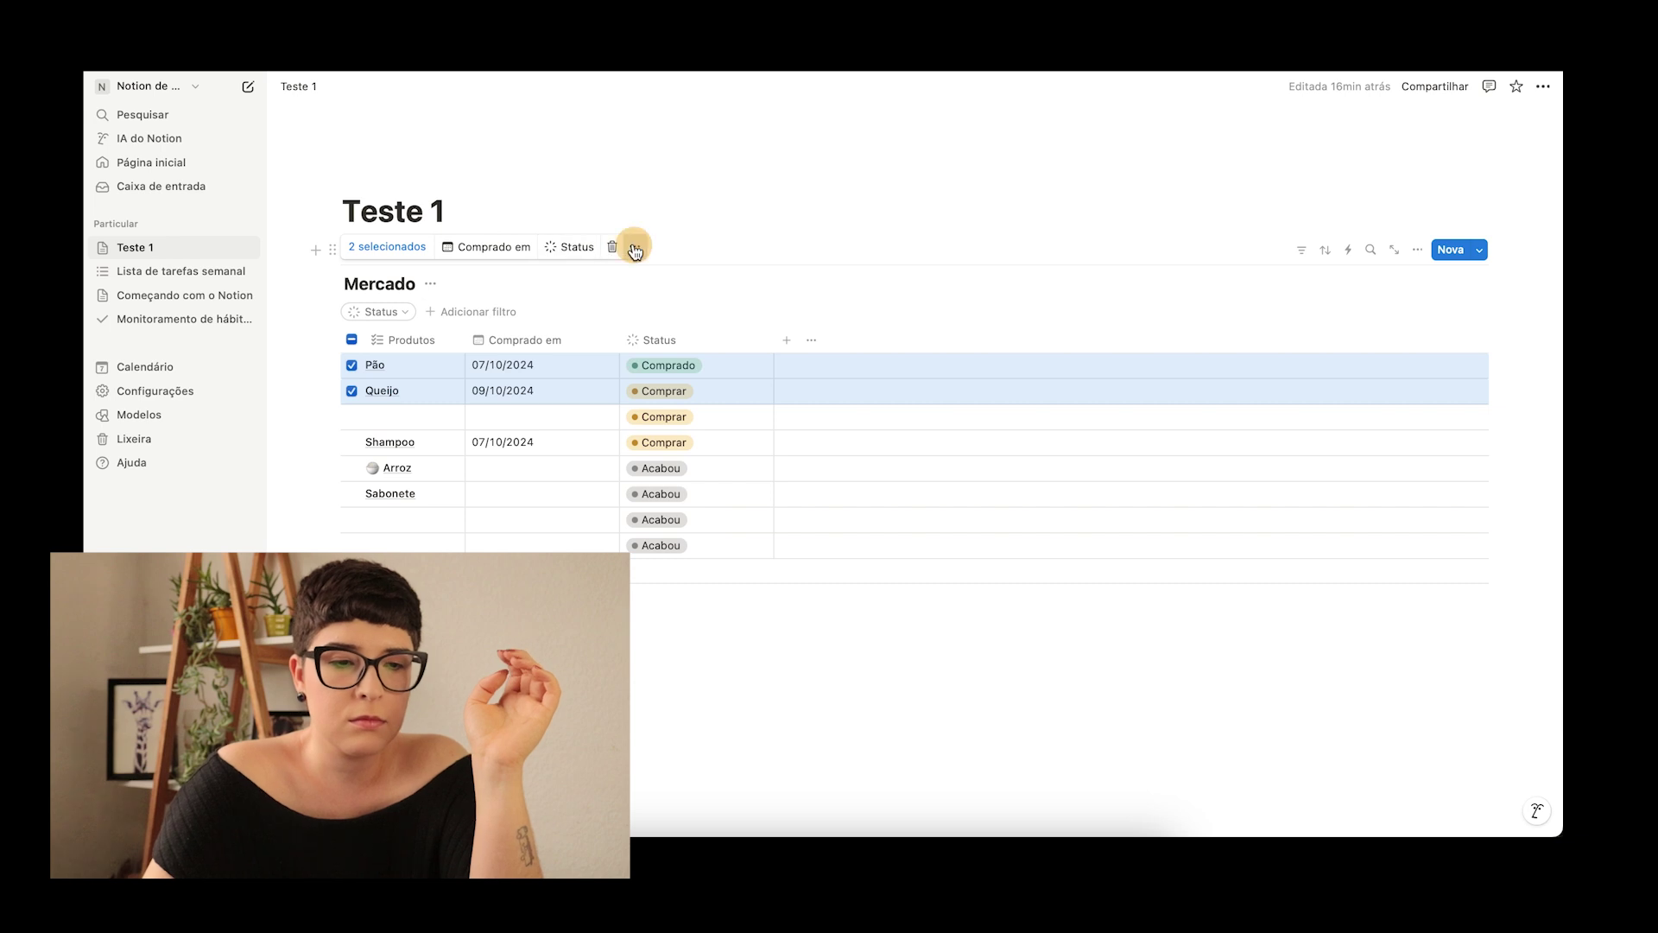
left_click(713, 396)
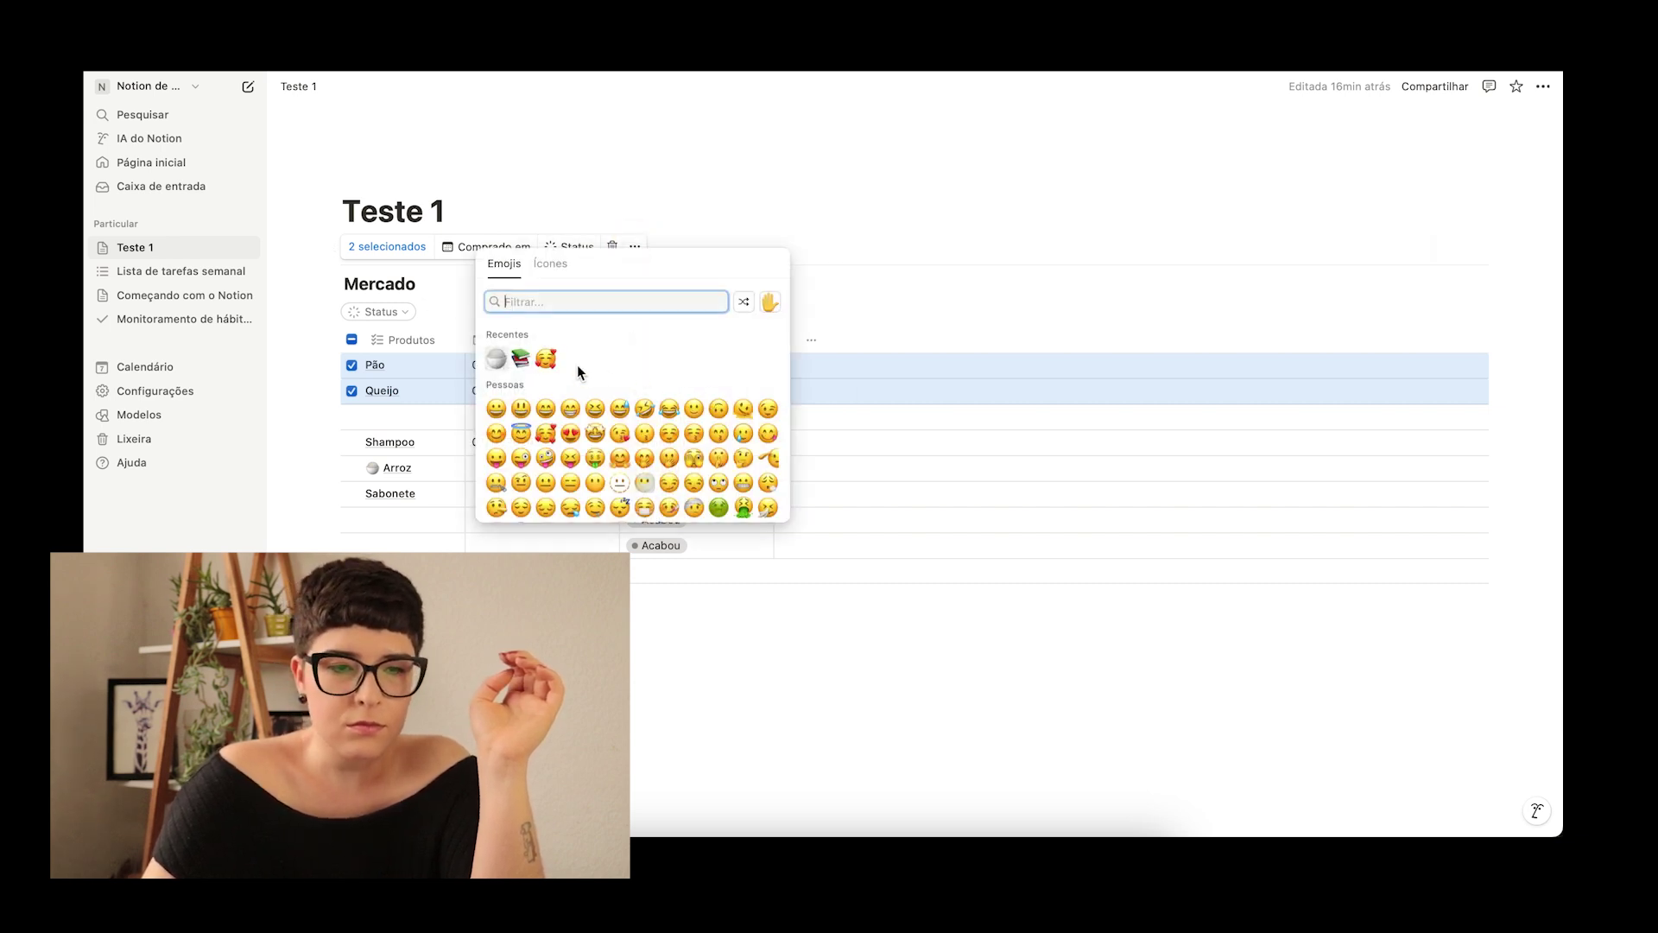
left_click(546, 358)
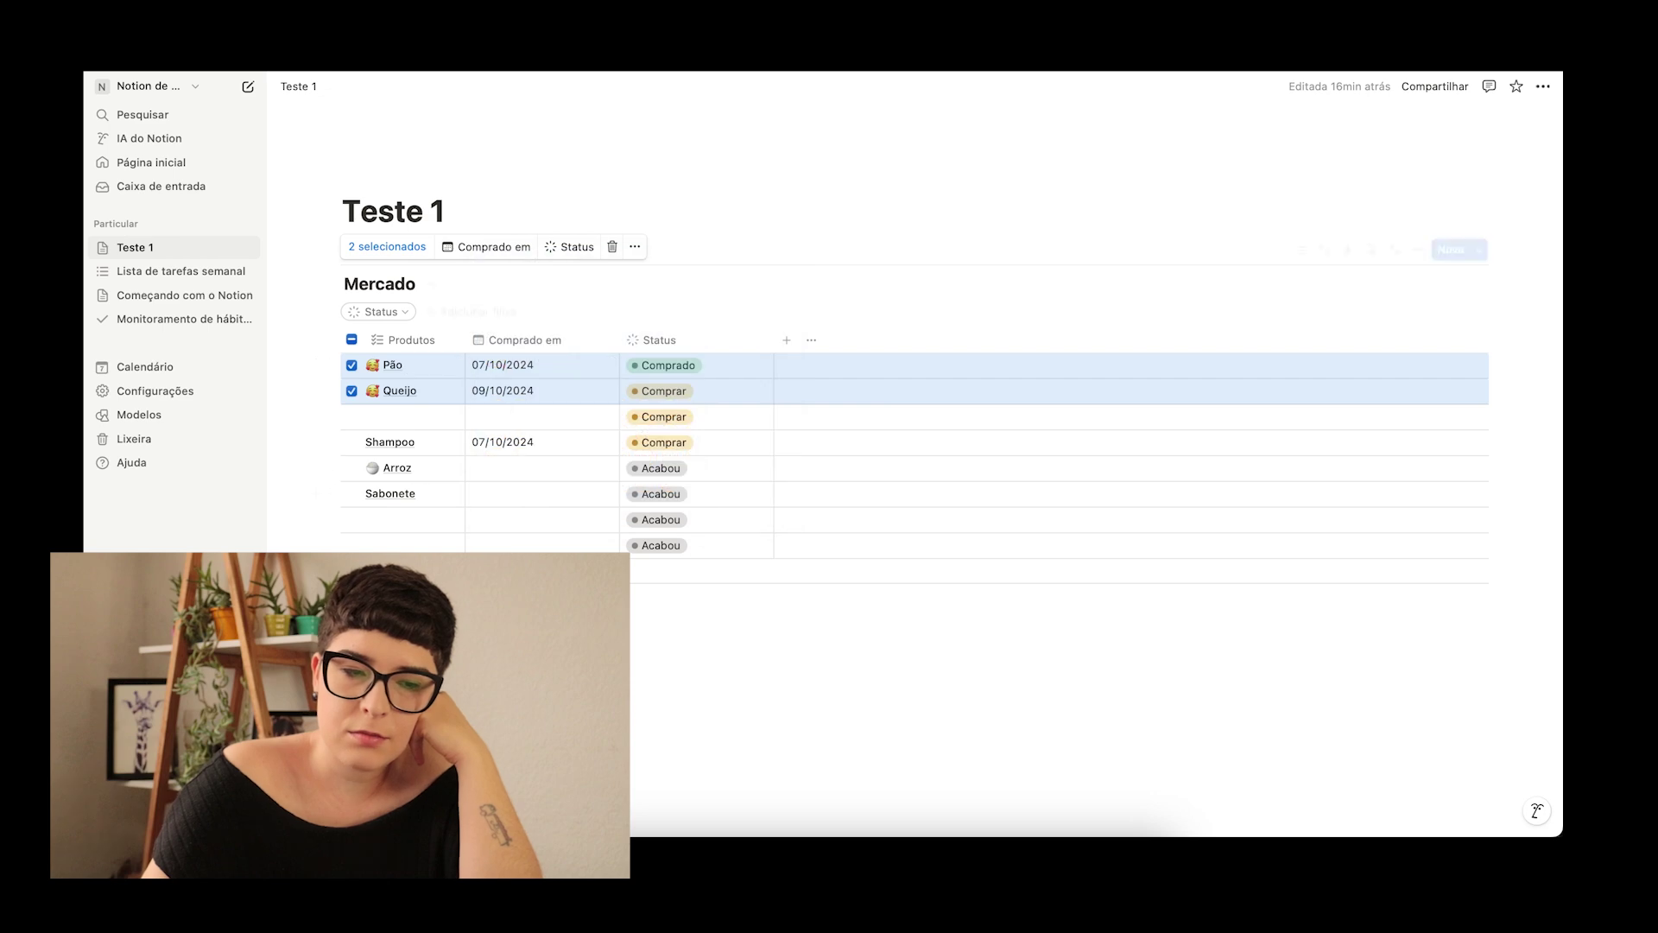
left_click(691, 621)
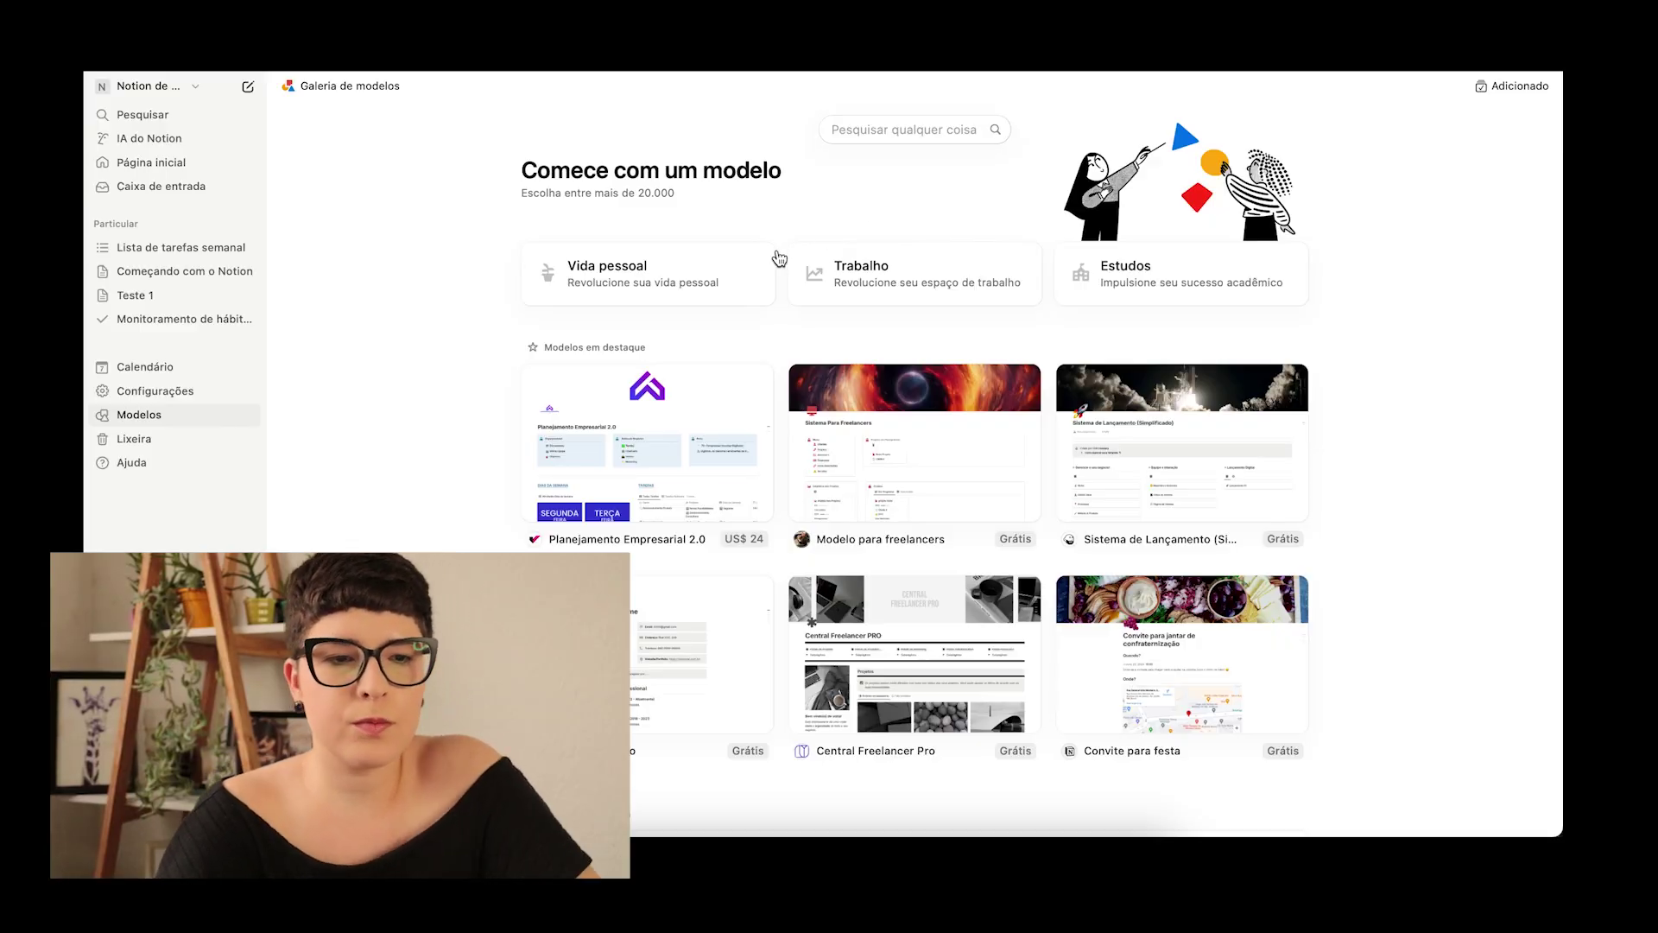
Step: Add the free Dashboard Faculdade template from the Estudos category to the workspace
left_click(1139, 268)
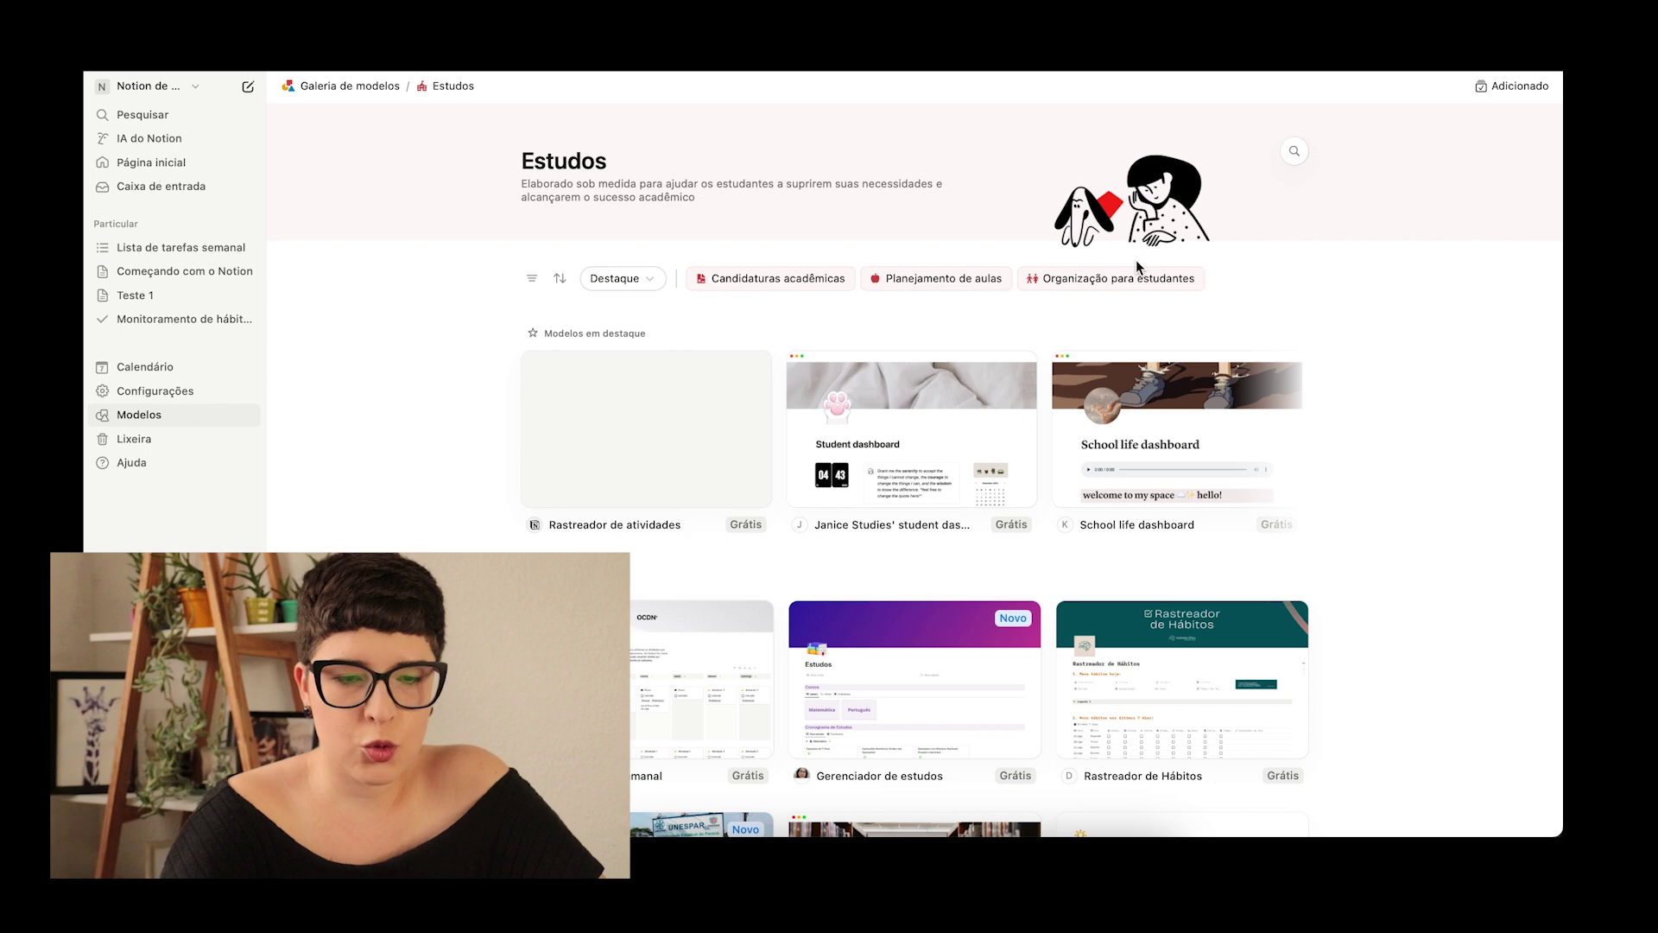
scroll(460, 521, "down", 5)
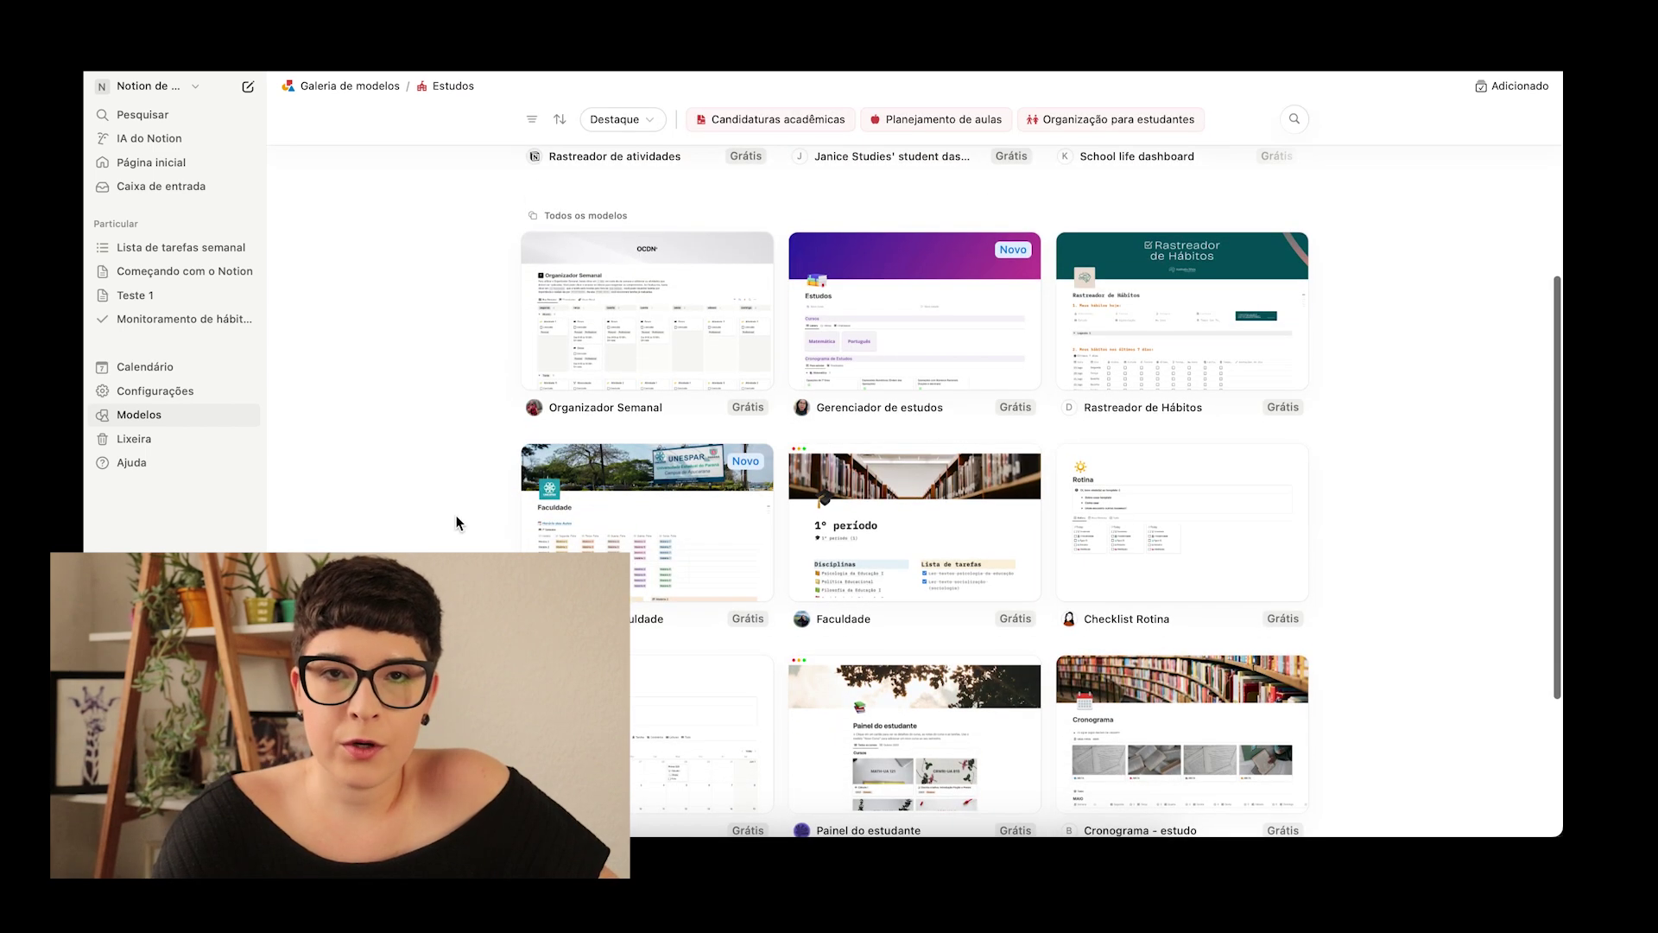
left_click(663, 552)
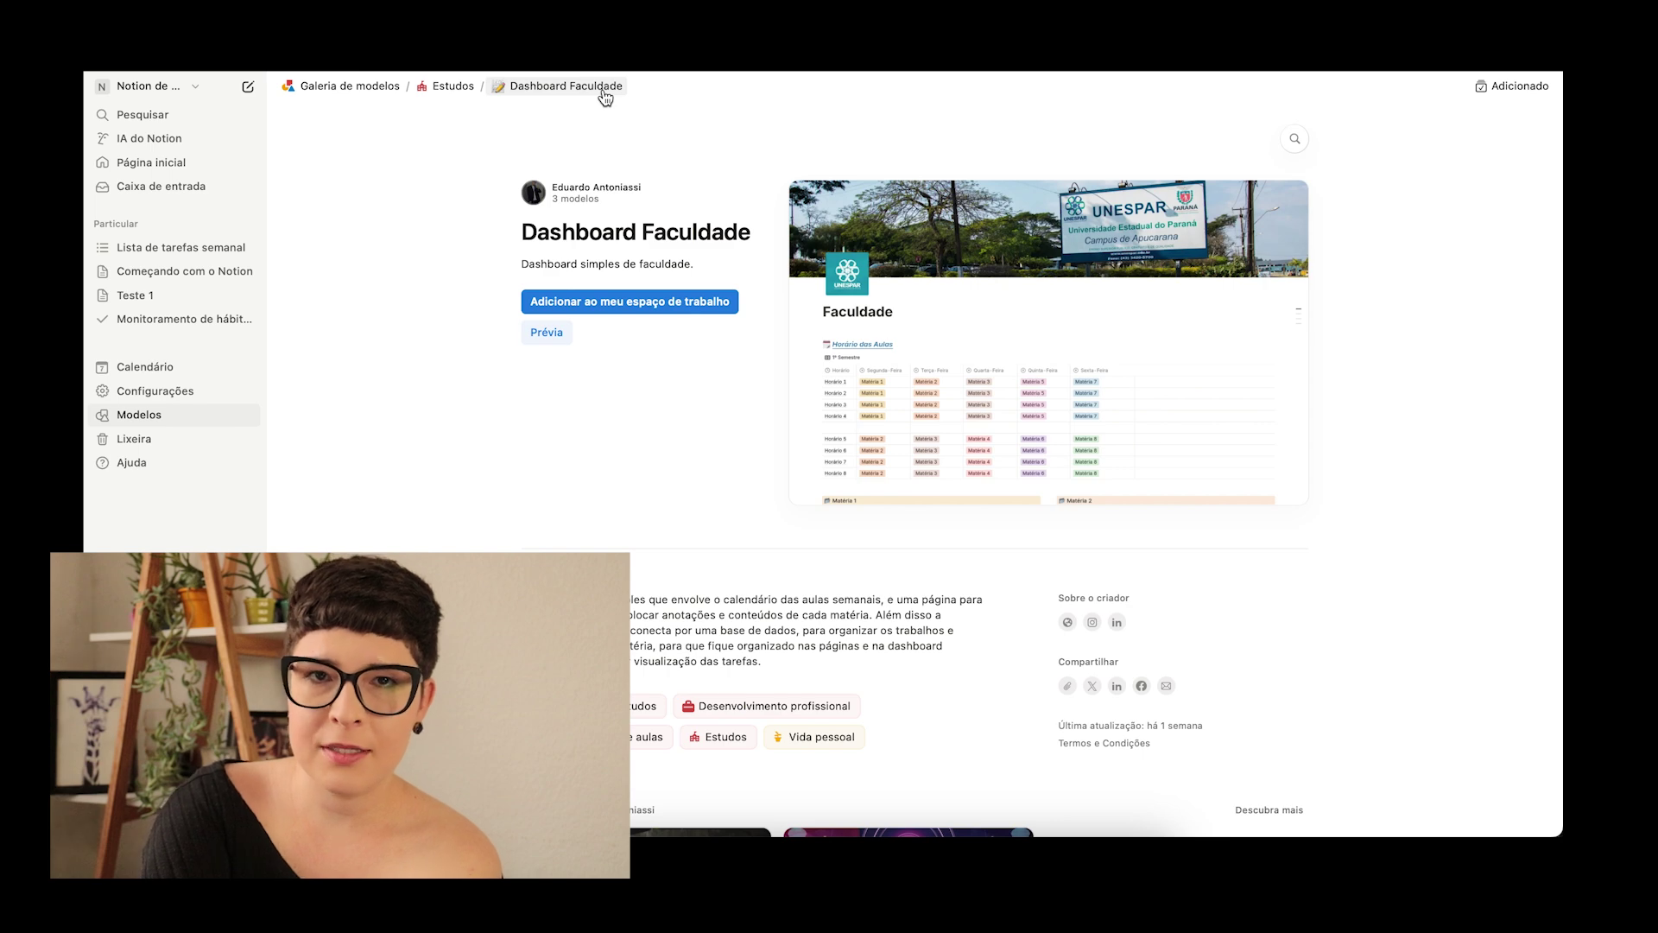
left_click(627, 299)
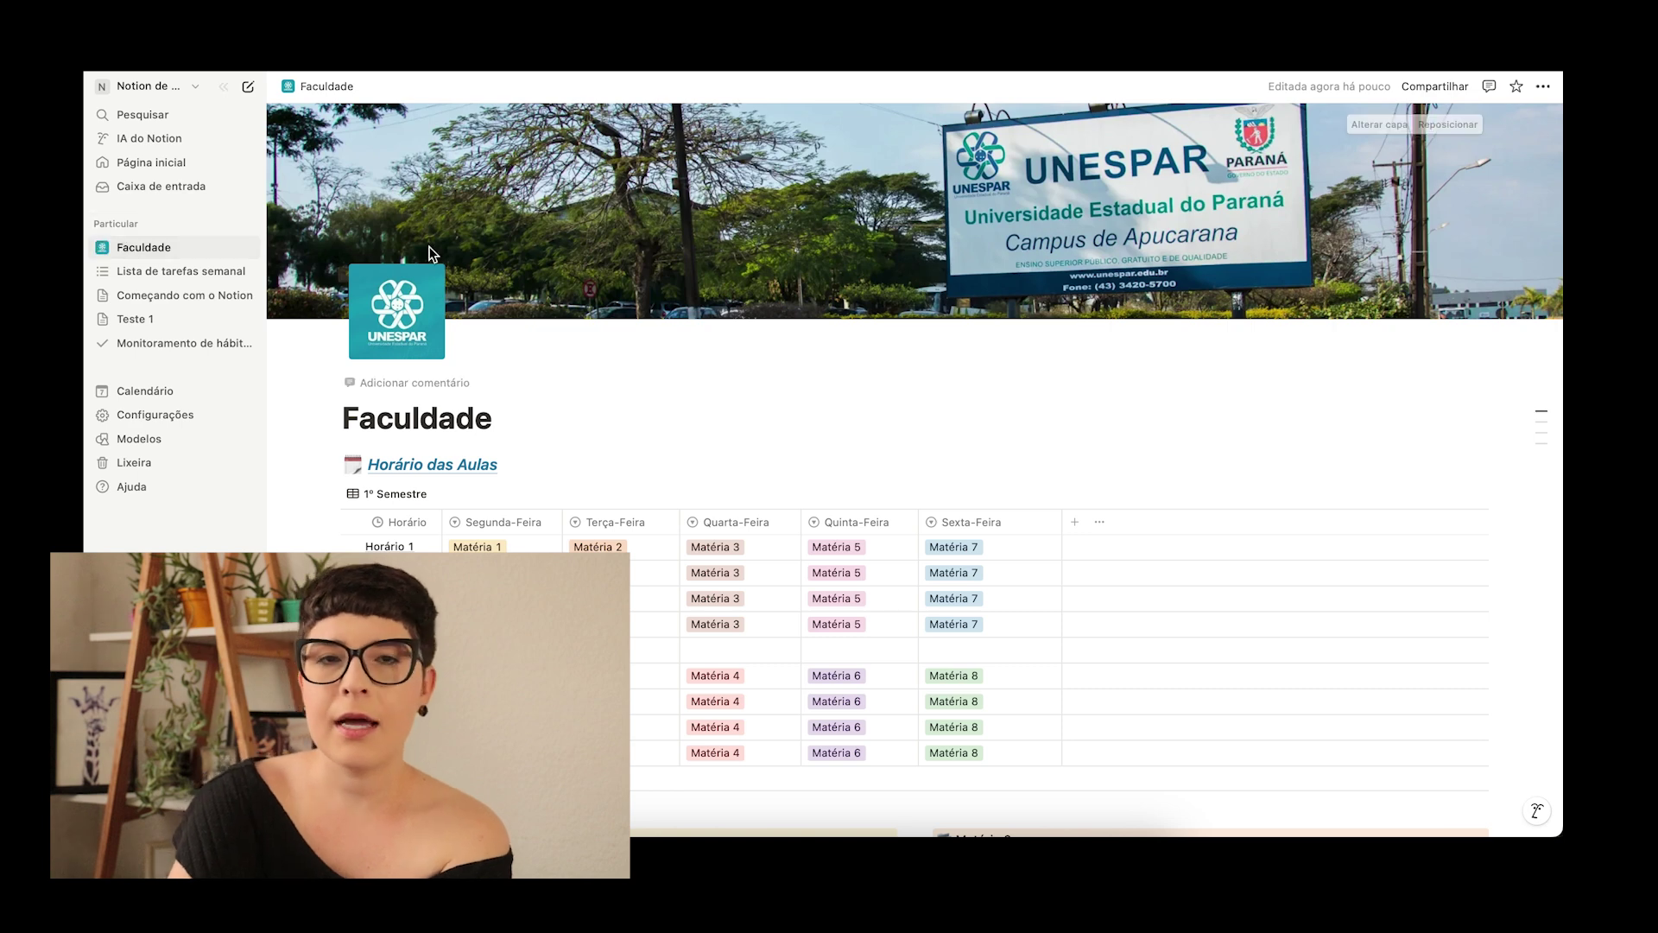
Step: Look over the Faculdade page and review its cover sources: gallery, upload, link and Unsplash, keeping the current cover
scroll(610, 433, "down", 3)
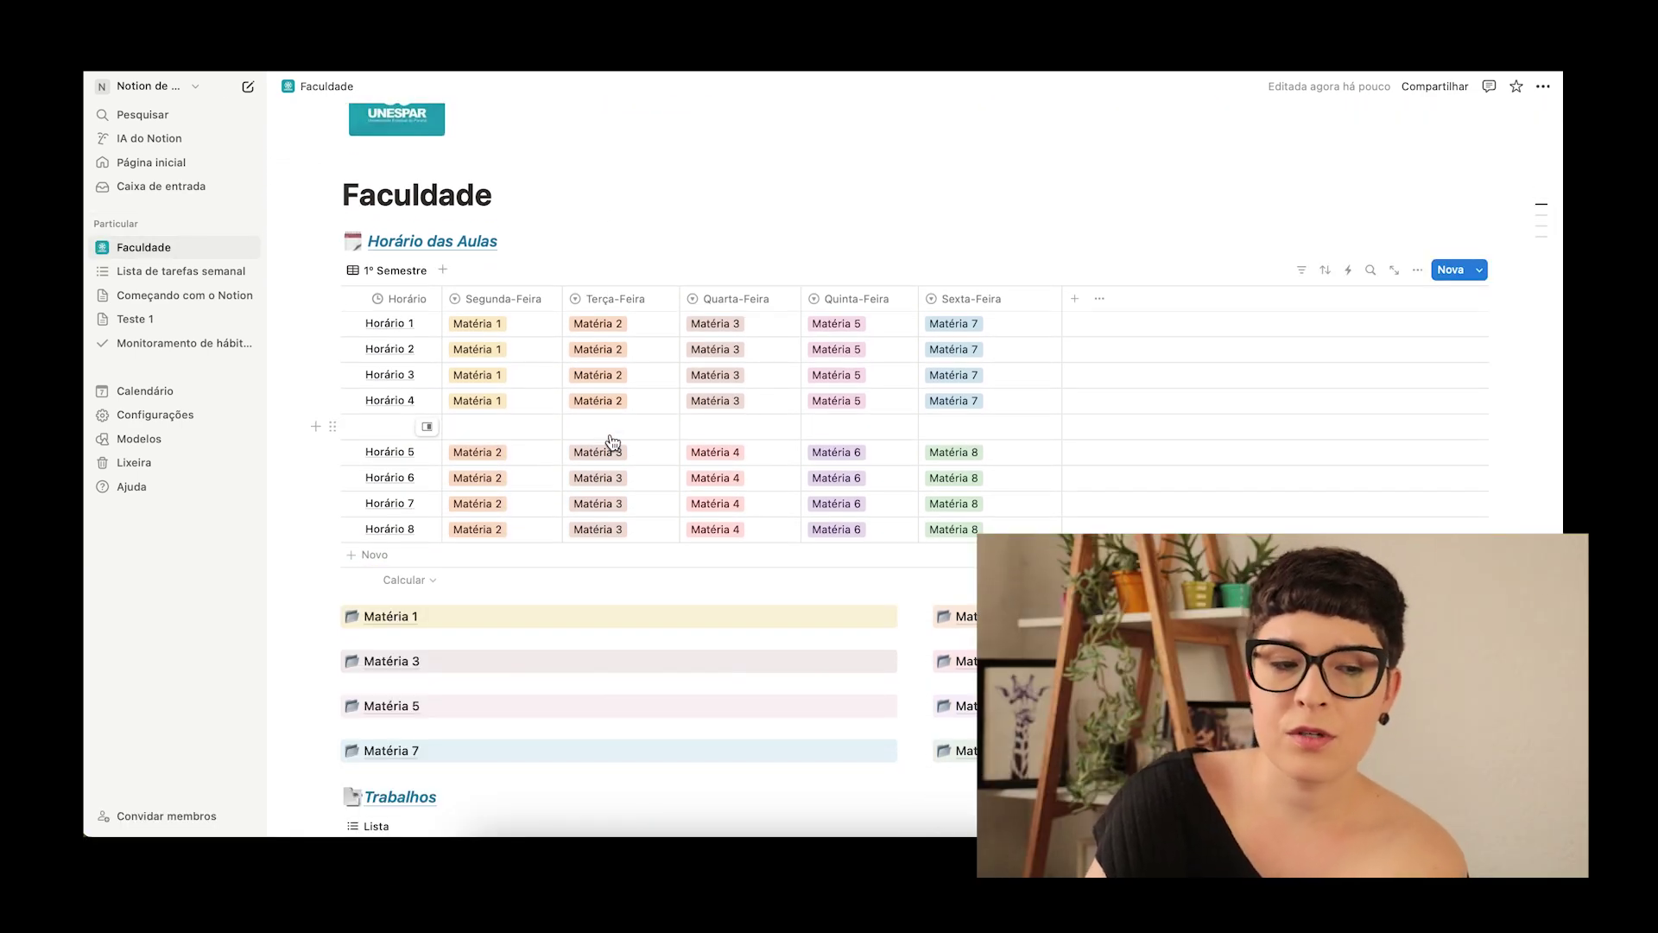
scroll(622, 334, "up", 3)
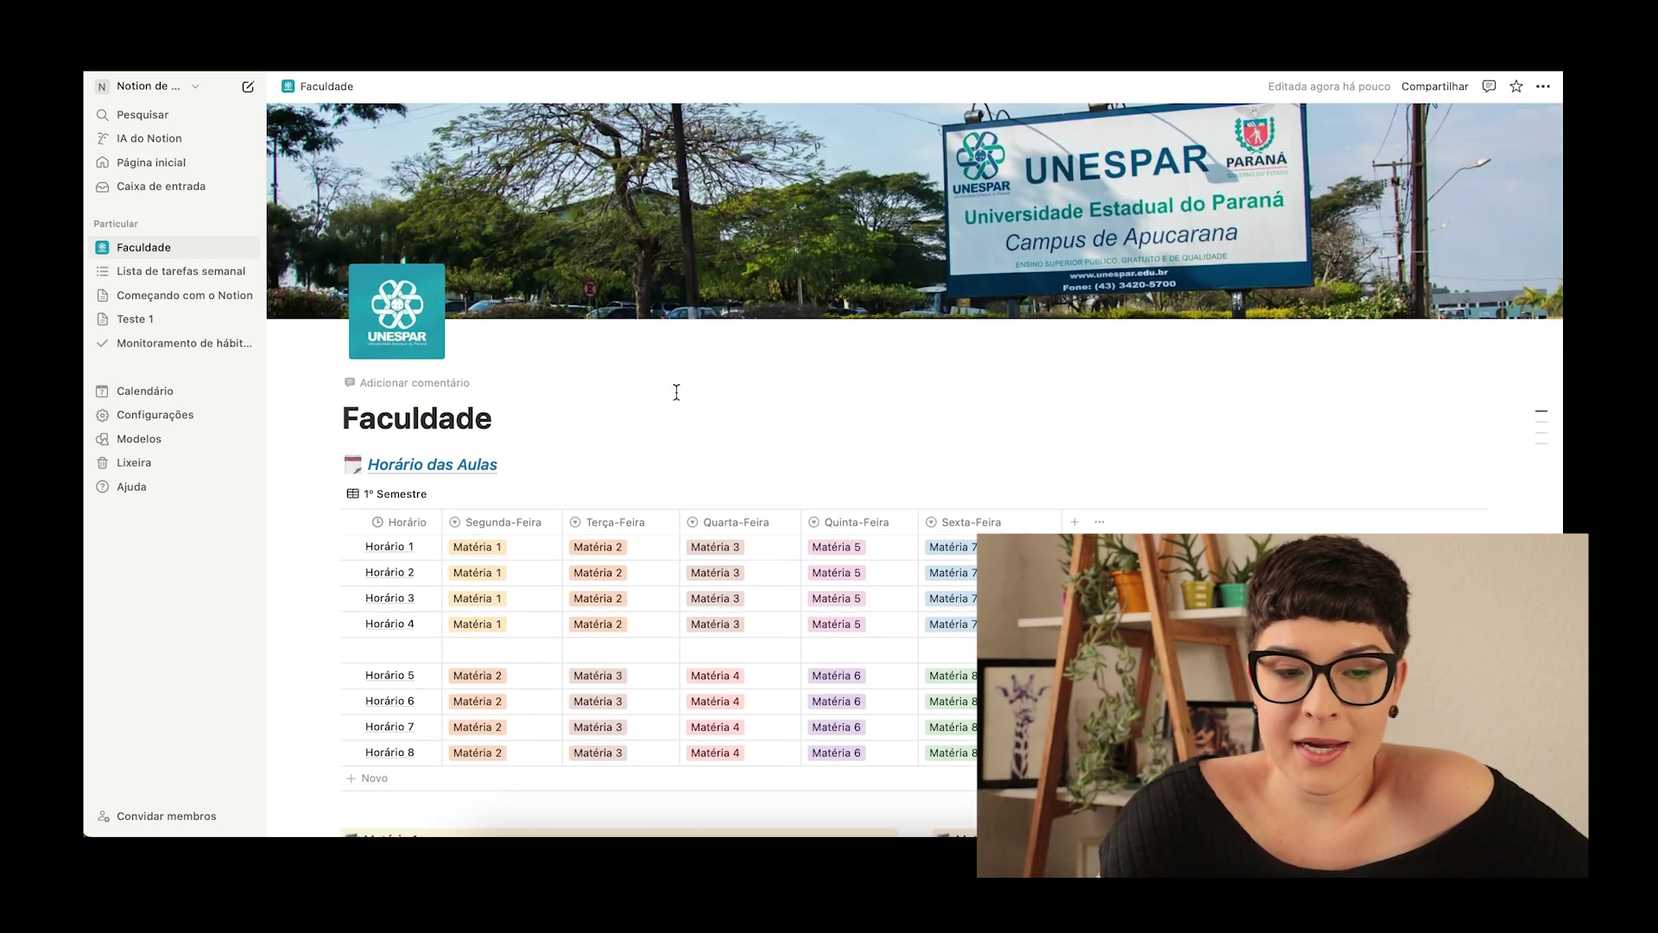
mouse_move(915, 235)
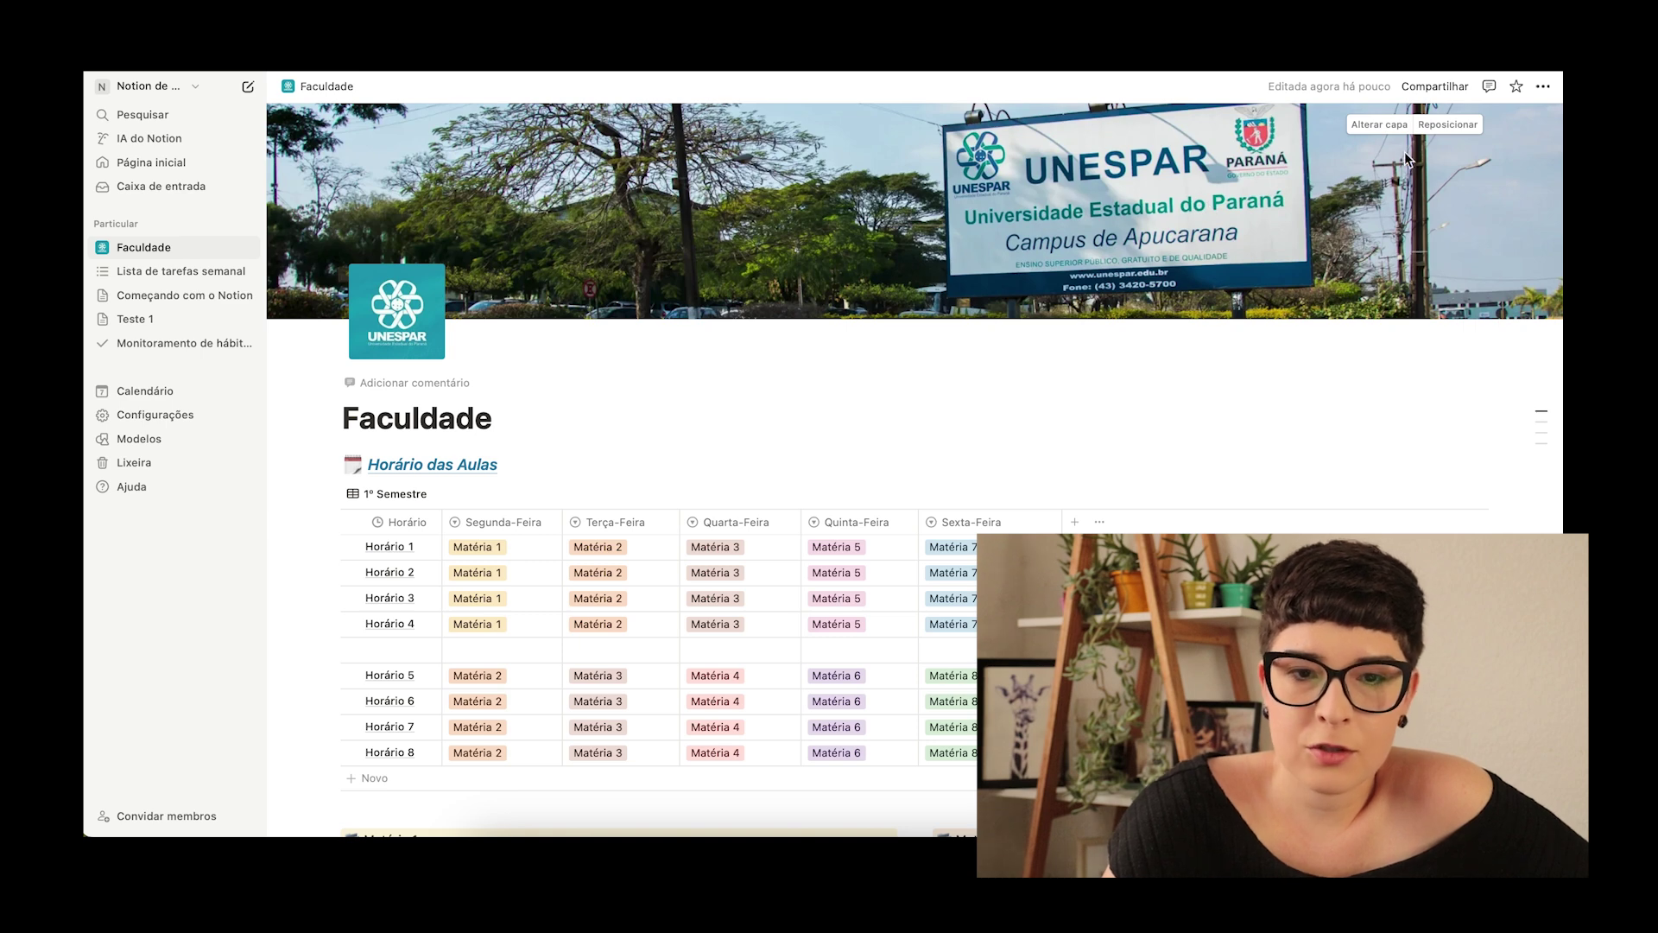
left_click(1393, 127)
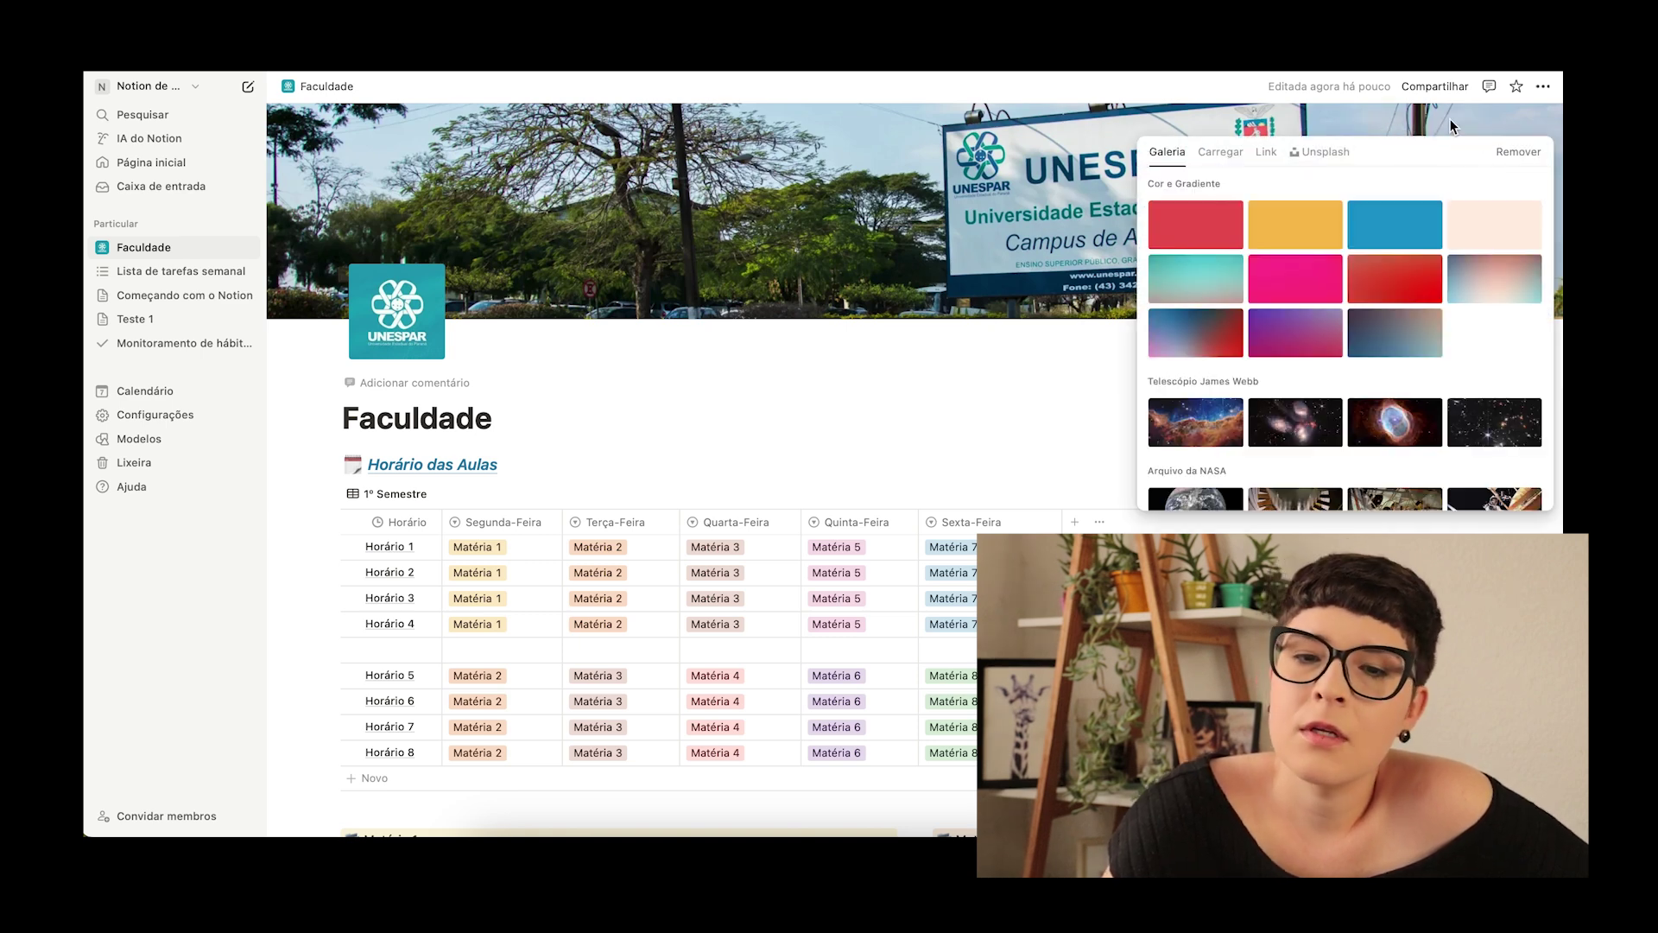
scroll(1284, 338, "down", 5)
scroll(1284, 338, "up", 4)
scroll(1285, 339, "down", 2)
scroll(1285, 339, "up", 2)
scroll(1285, 340, "up", 3)
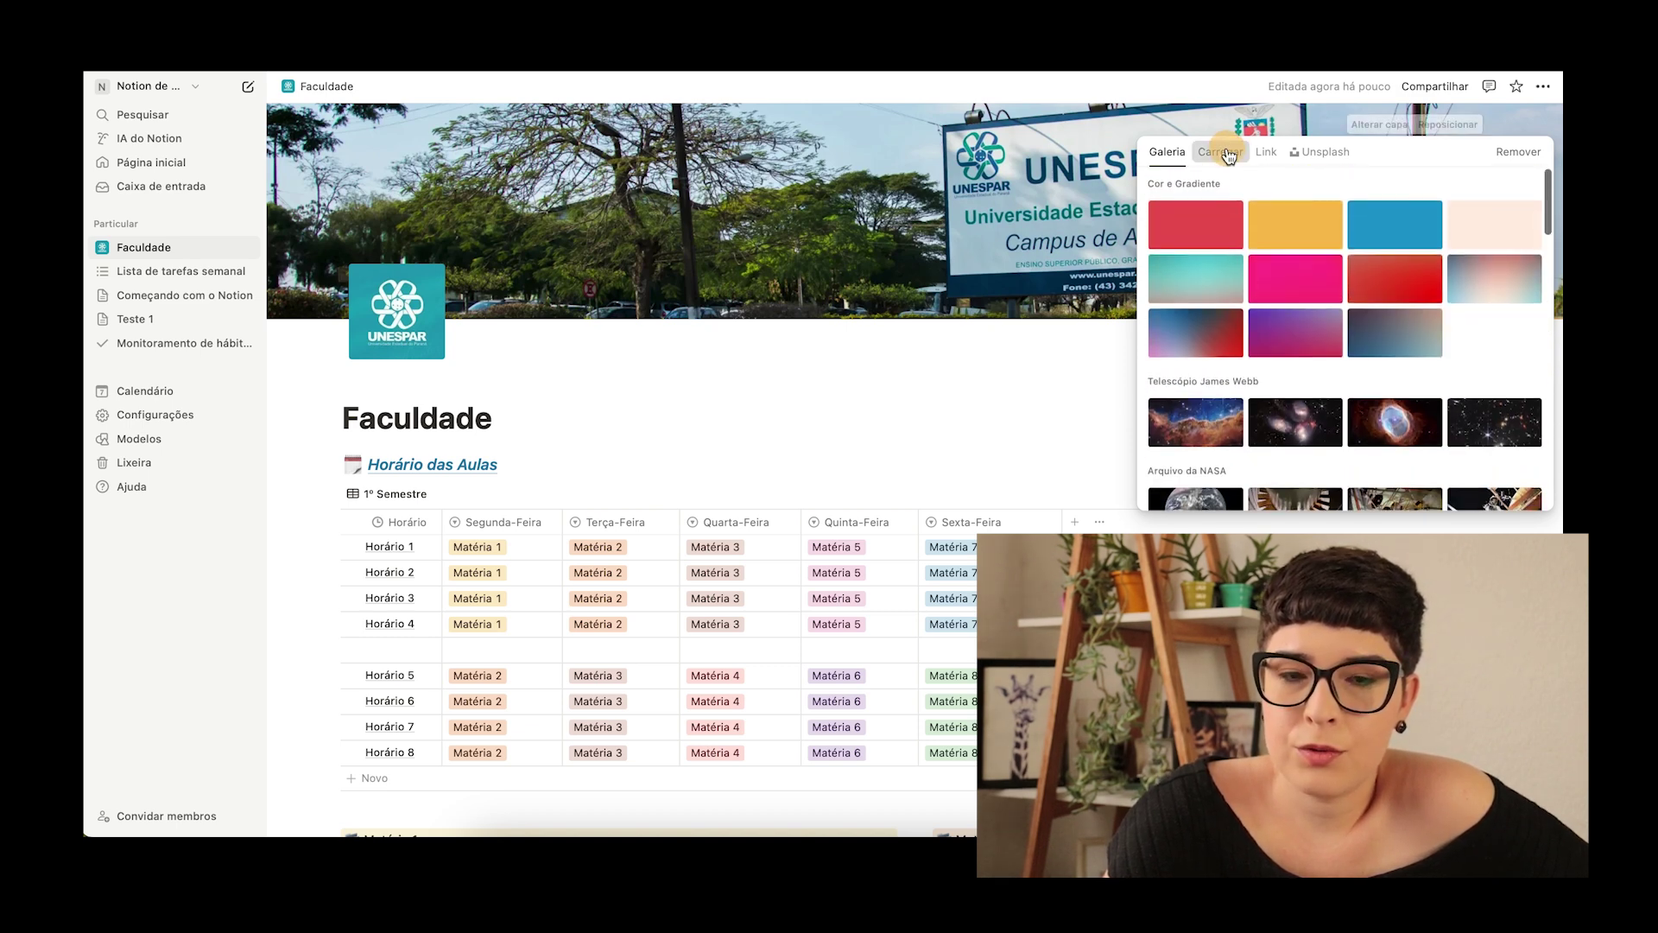
left_click(1220, 153)
left_click(1266, 156)
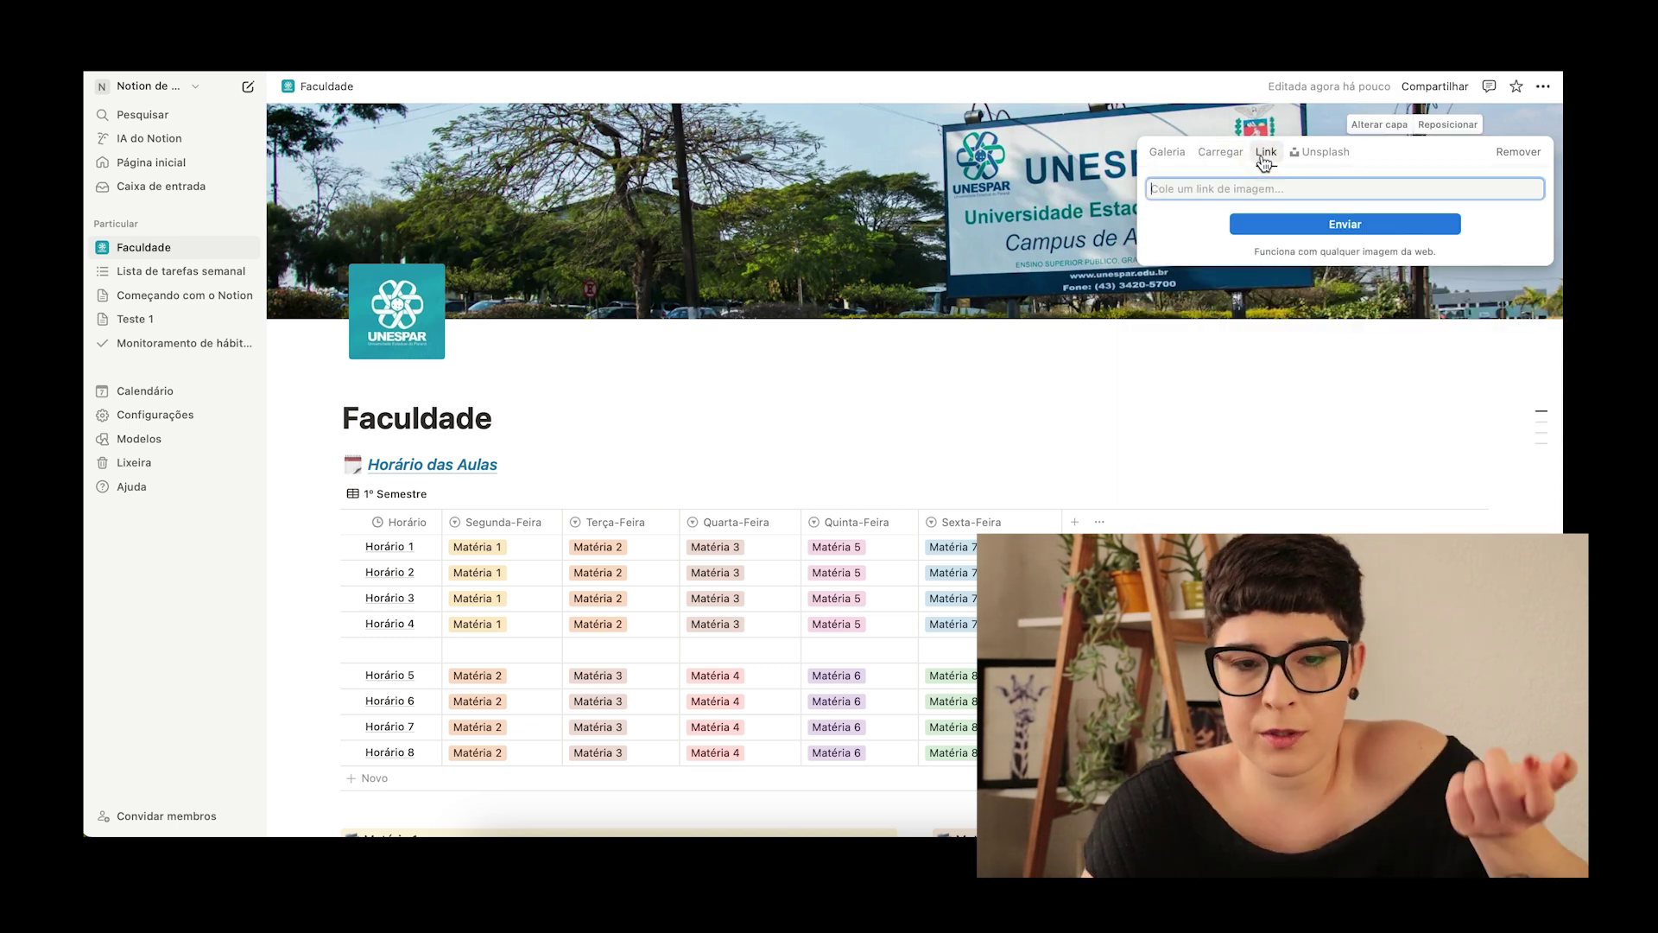
left_click(1318, 163)
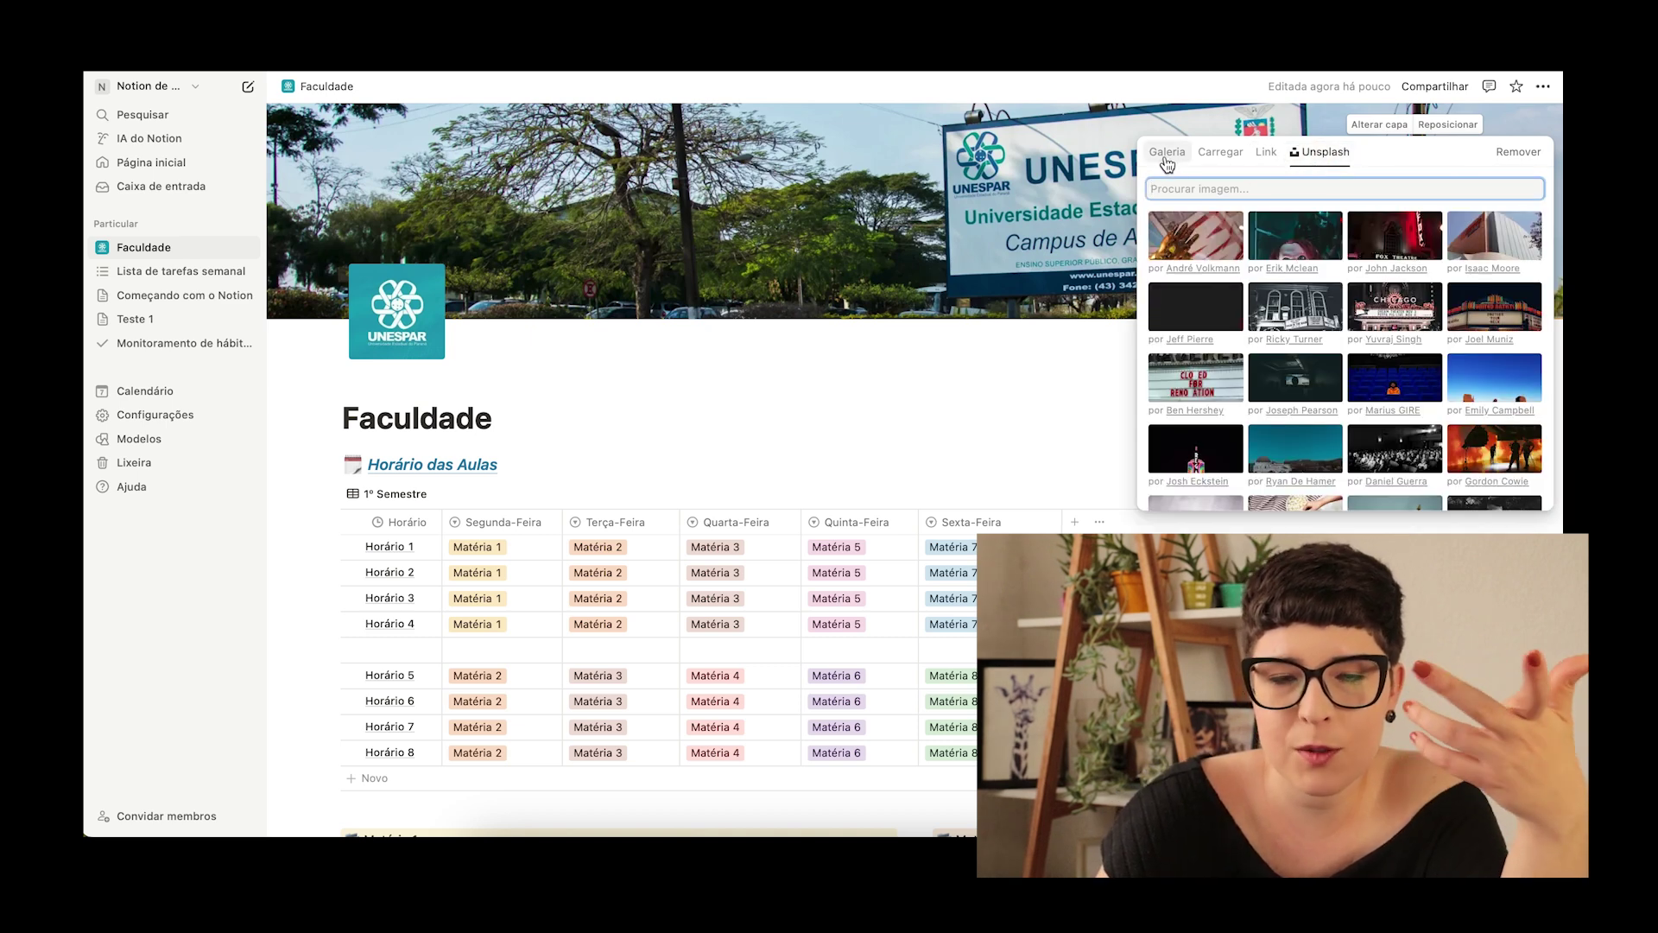
key("Escape")
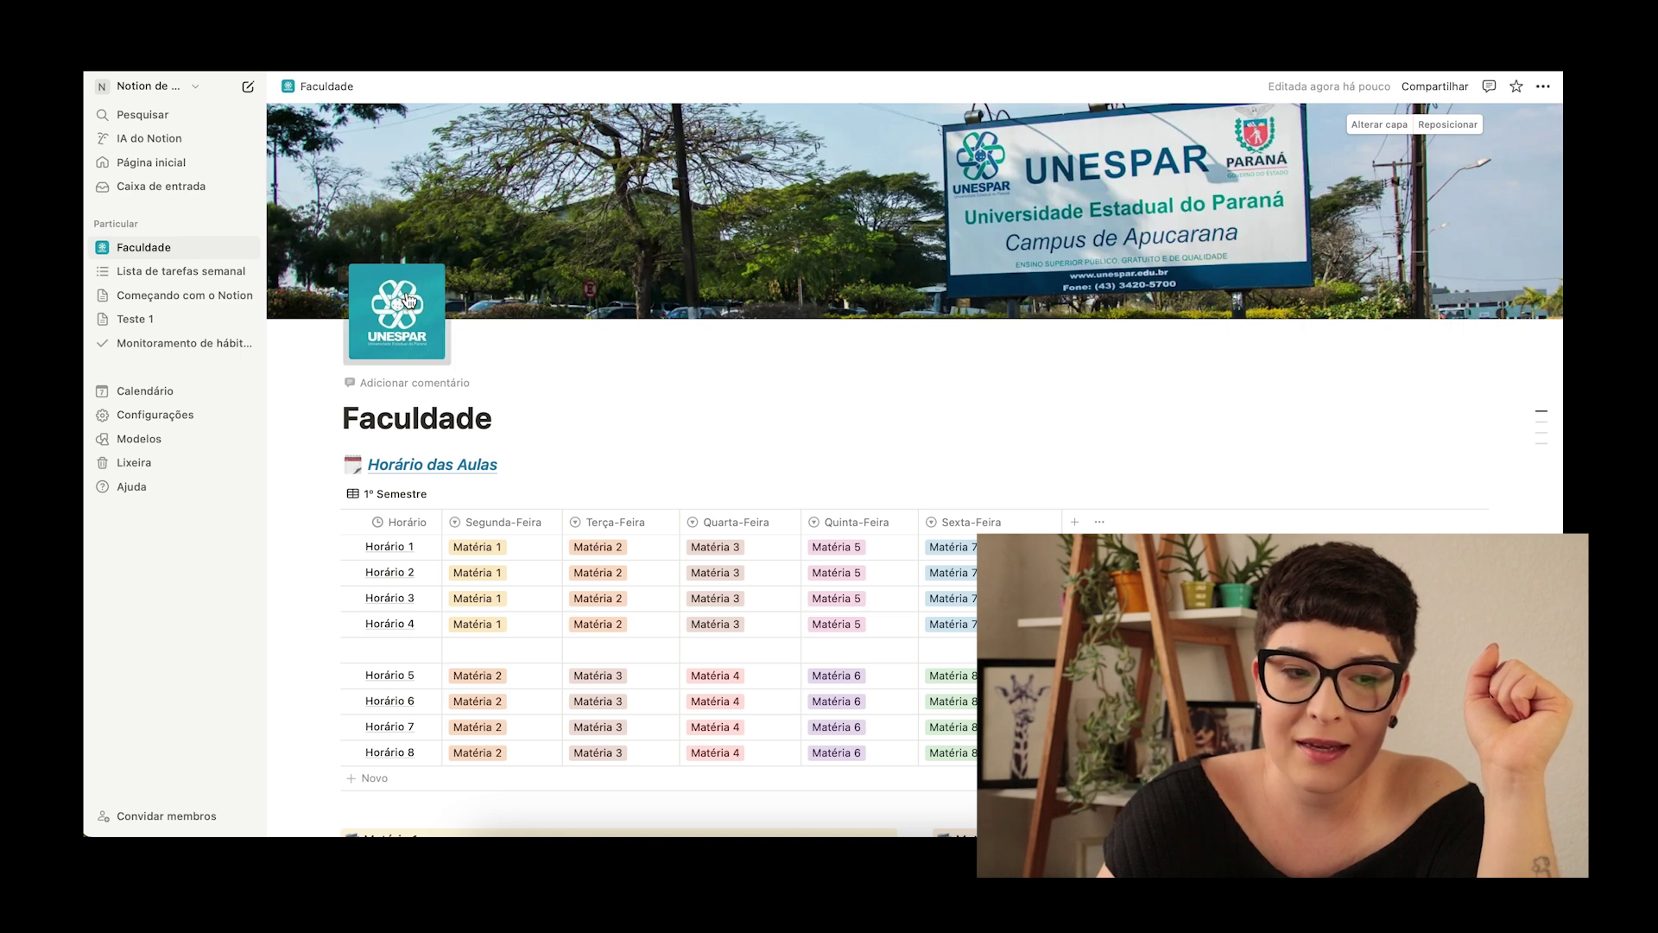
Step: Replace the Faculdade page's icon with the smiling face with hearts emoji
left_click(409, 301)
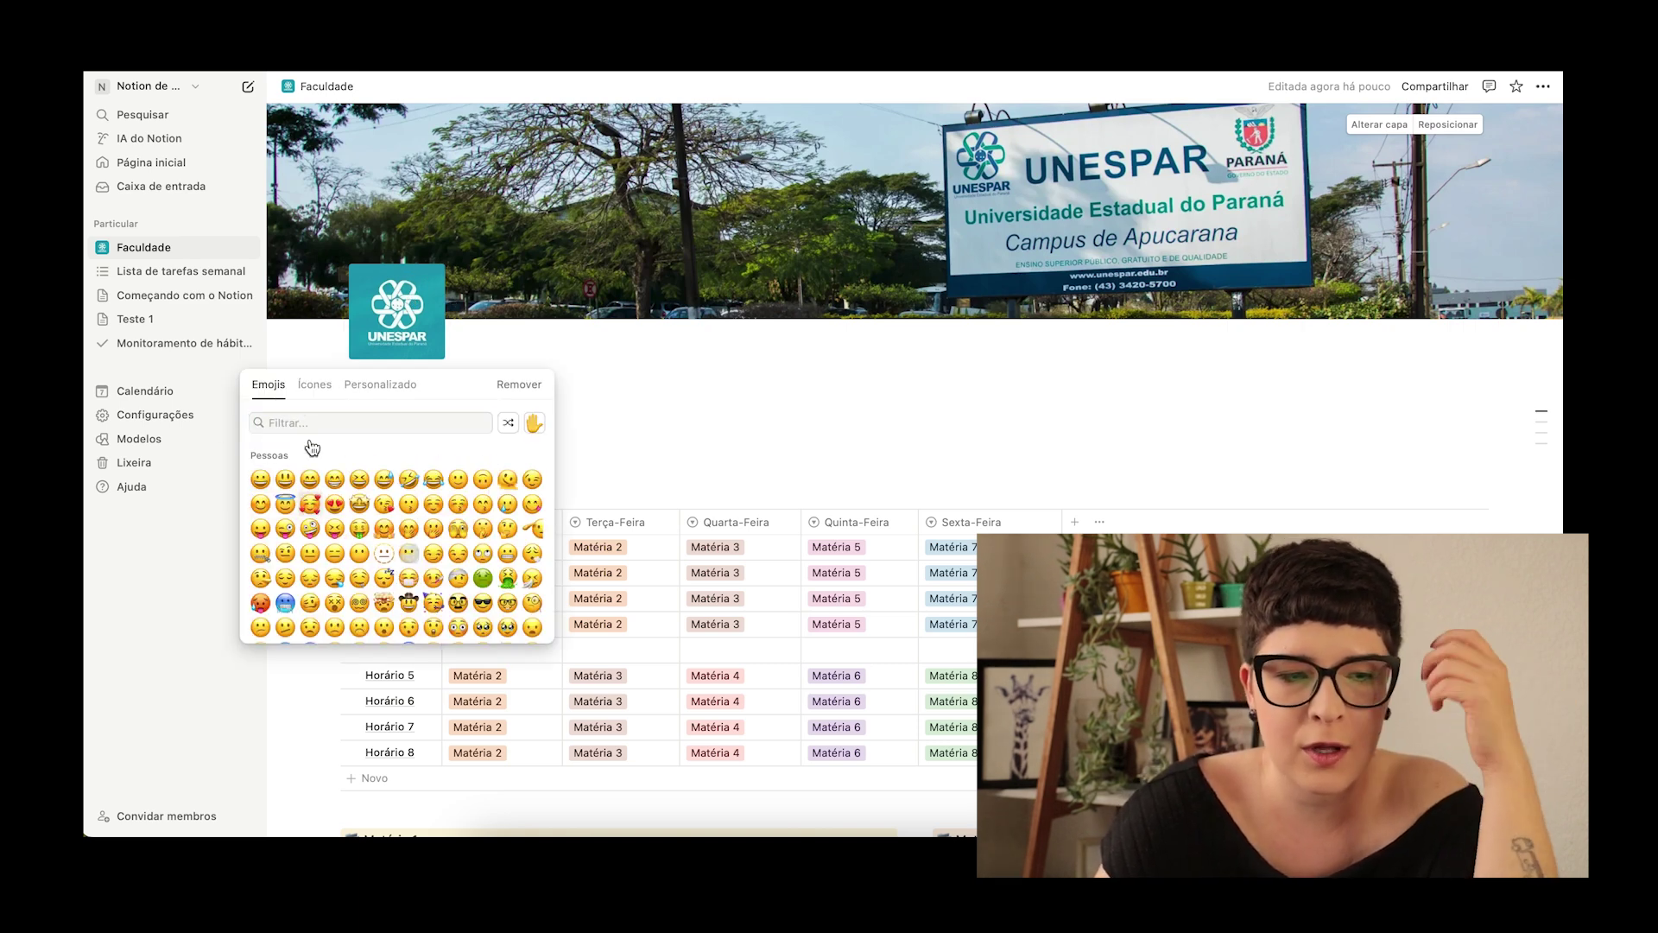
left_click(309, 503)
key("Escape")
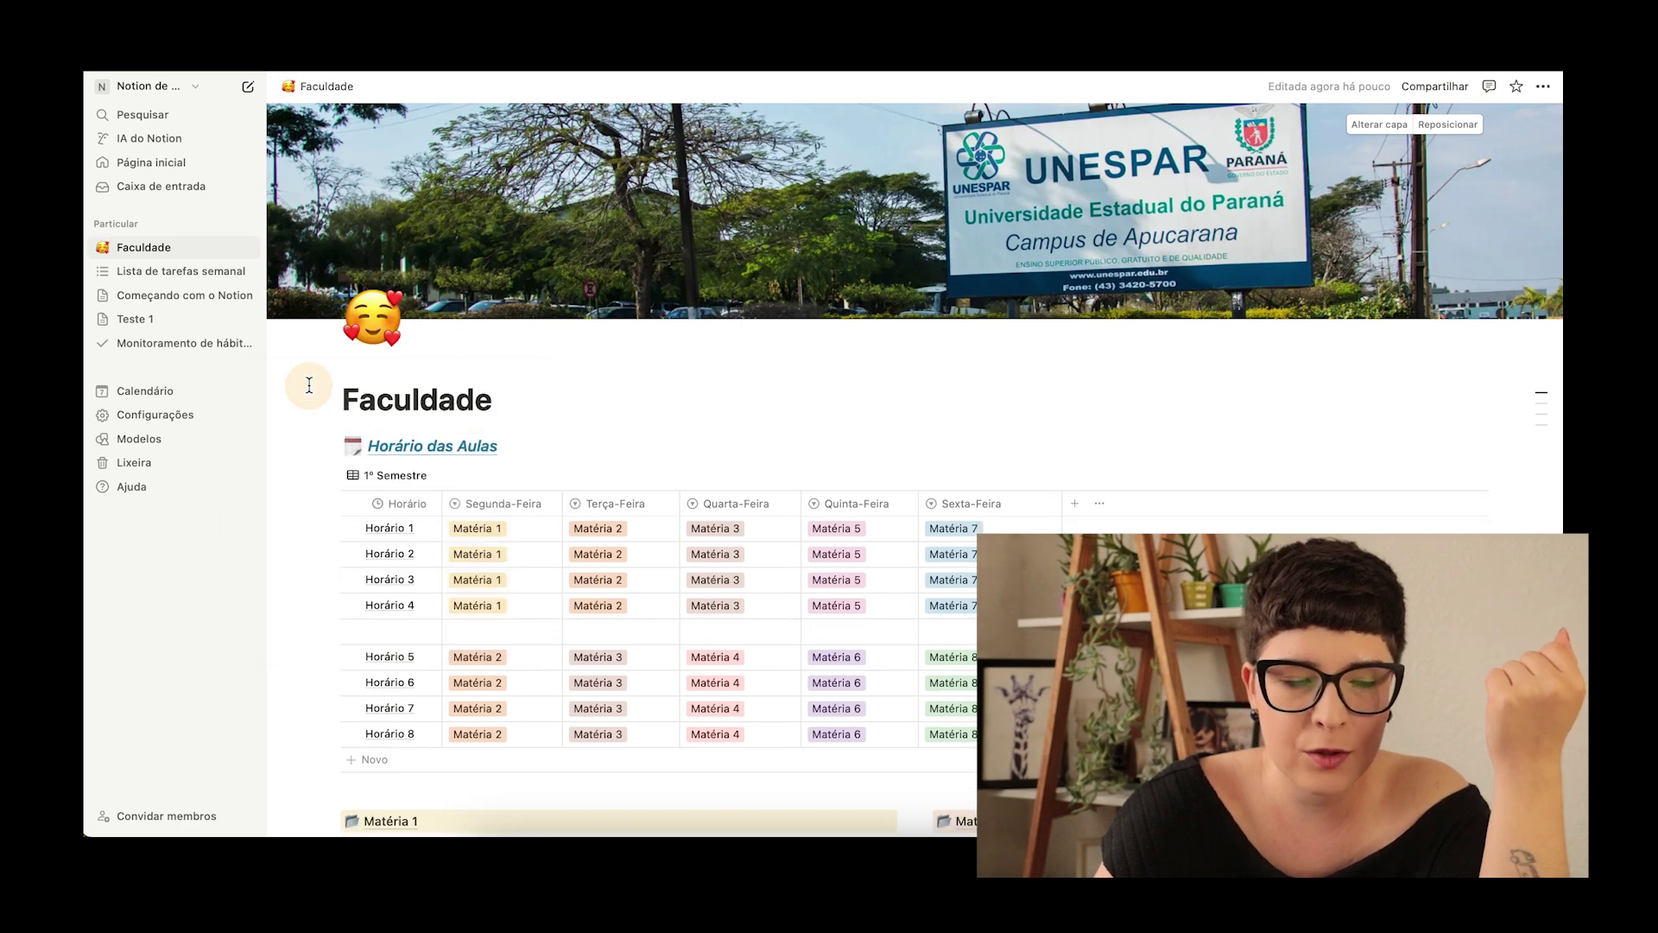
Step: Review the Ícones and Personalizado options for the Faculdade page's icon
left_click(372, 325)
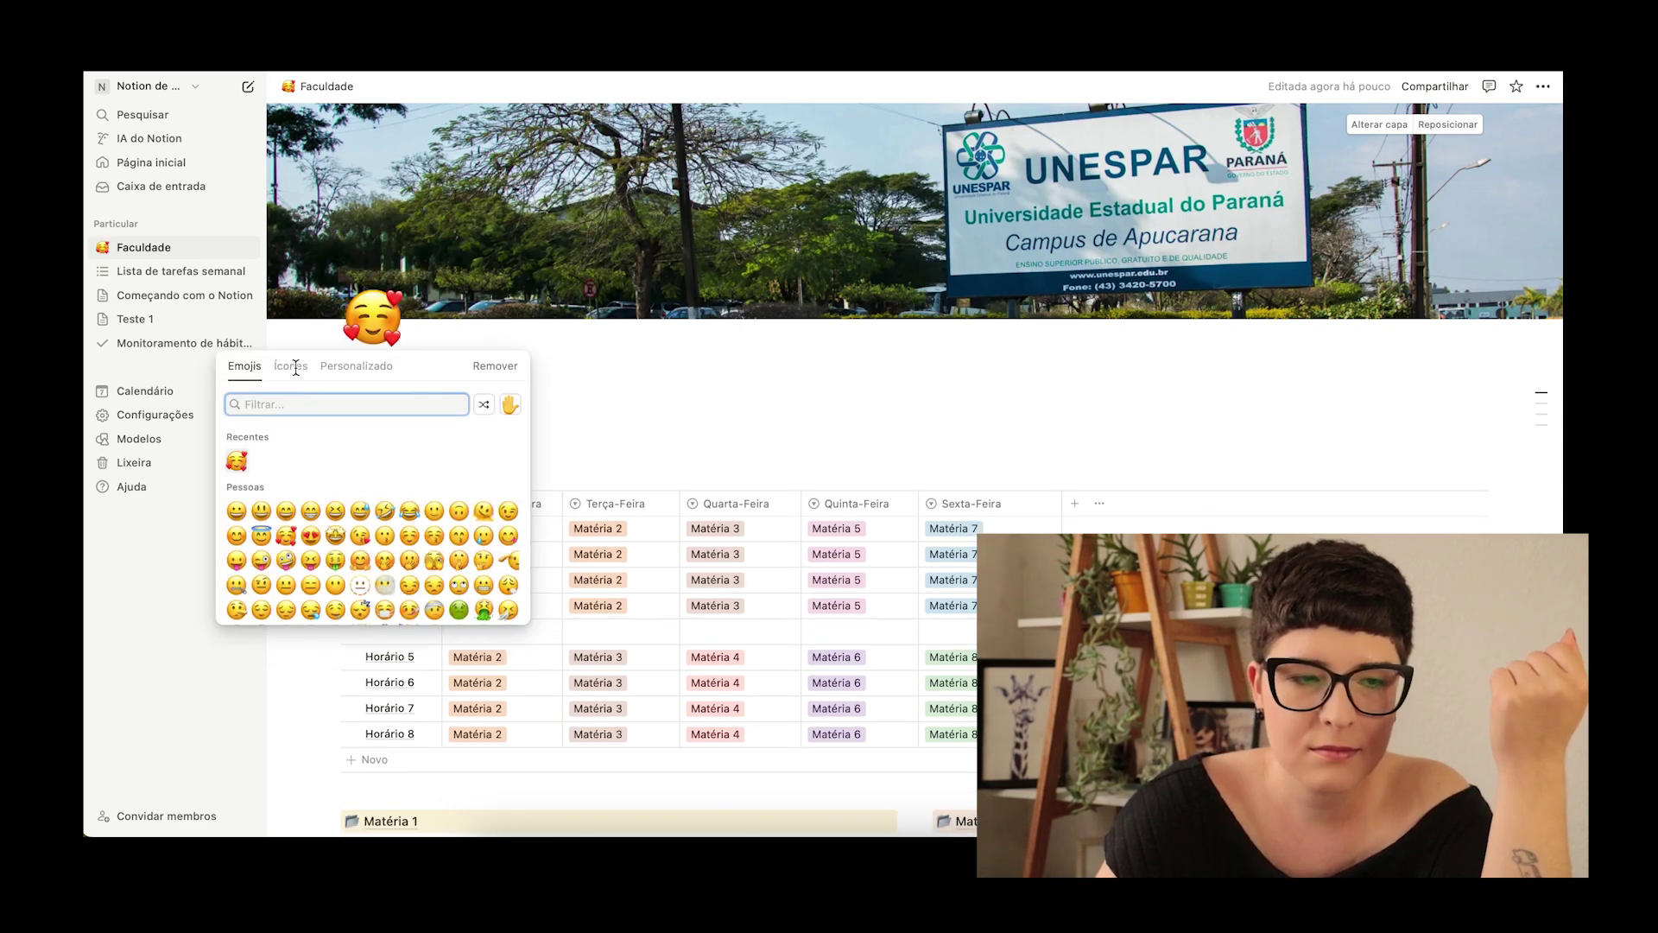
left_click(292, 366)
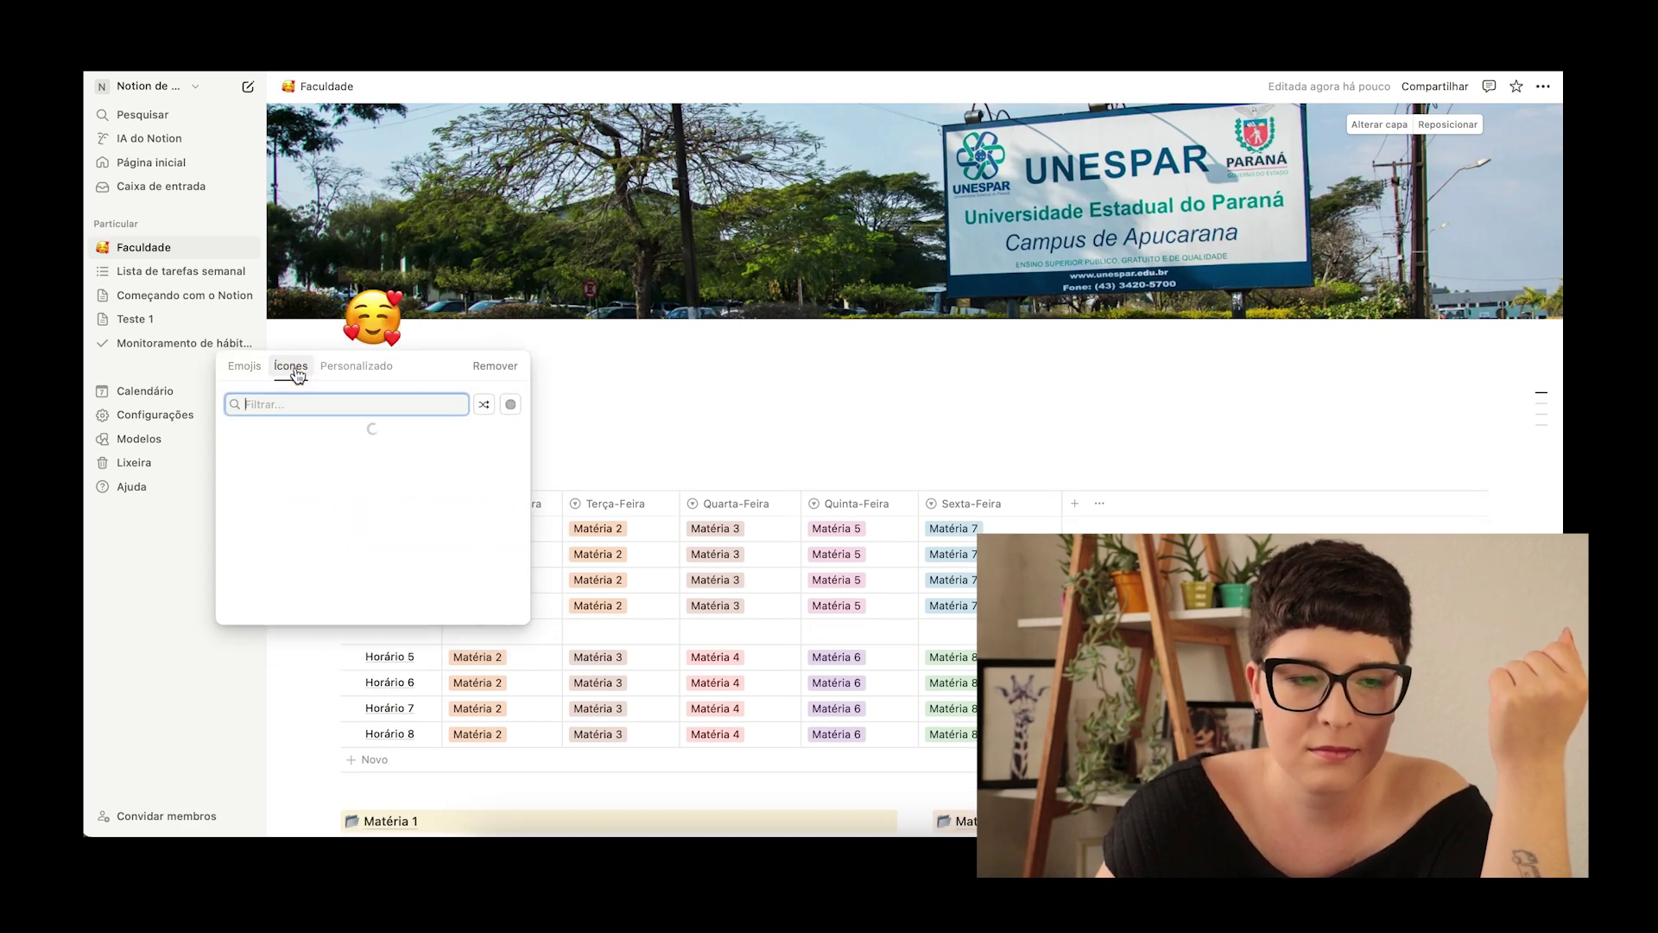
left_click(507, 406)
left_click(397, 407)
left_click(347, 370)
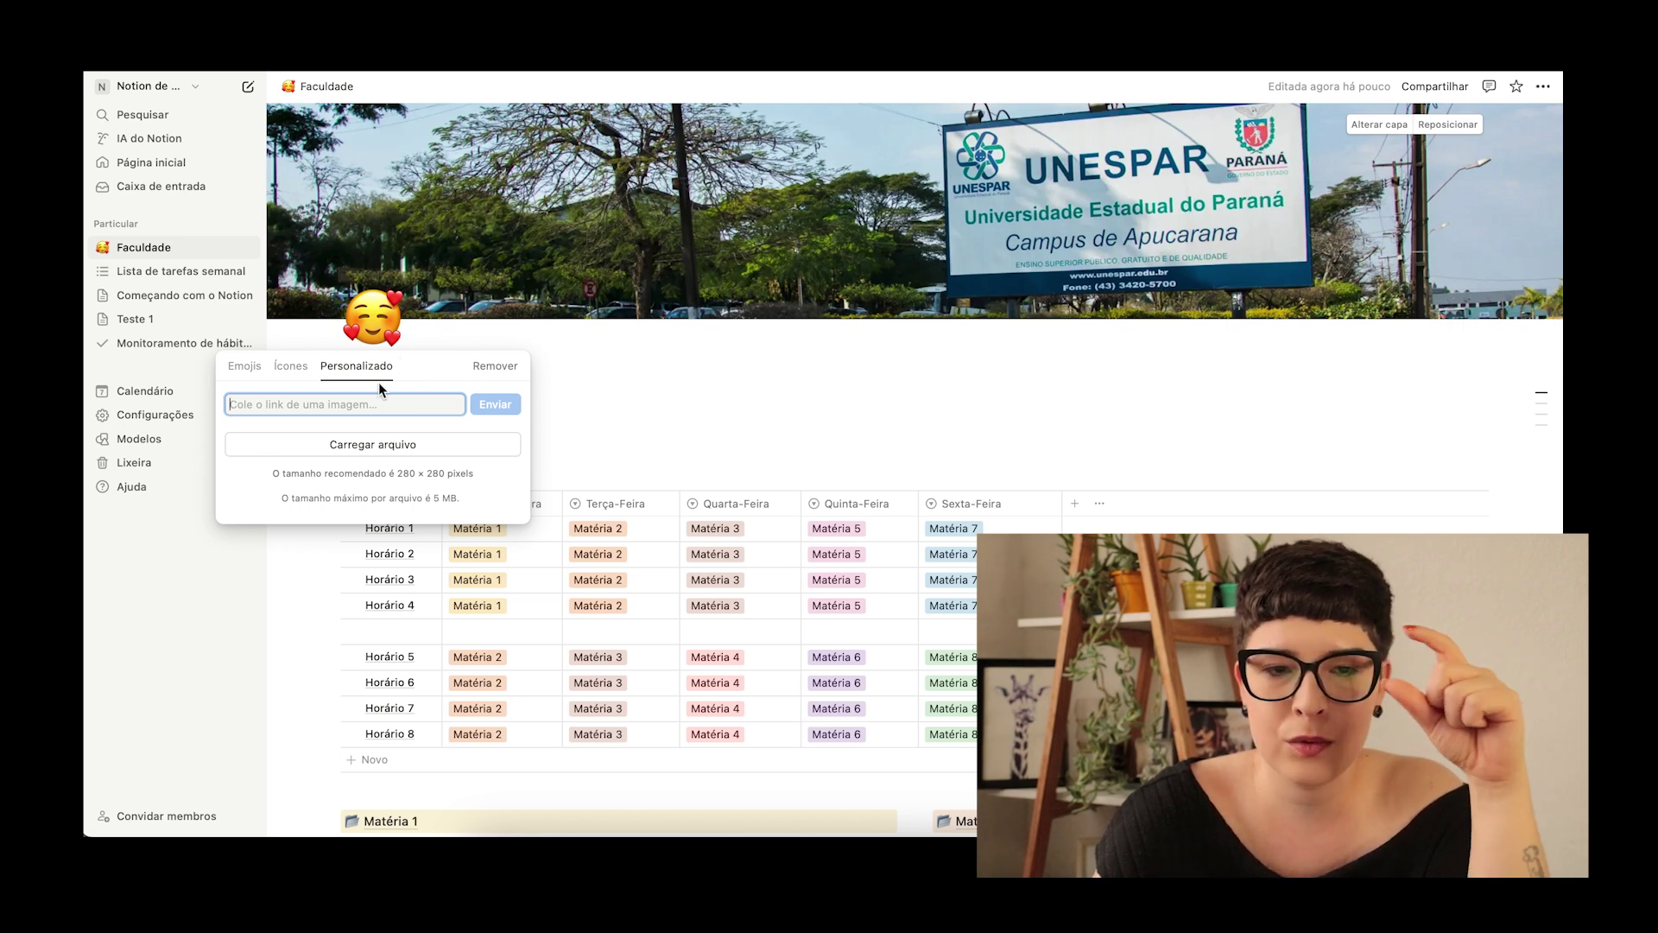
Step: Search the emojis for "livro" and set the stack of books emoji as the Faculdade page's icon
left_click(245, 371)
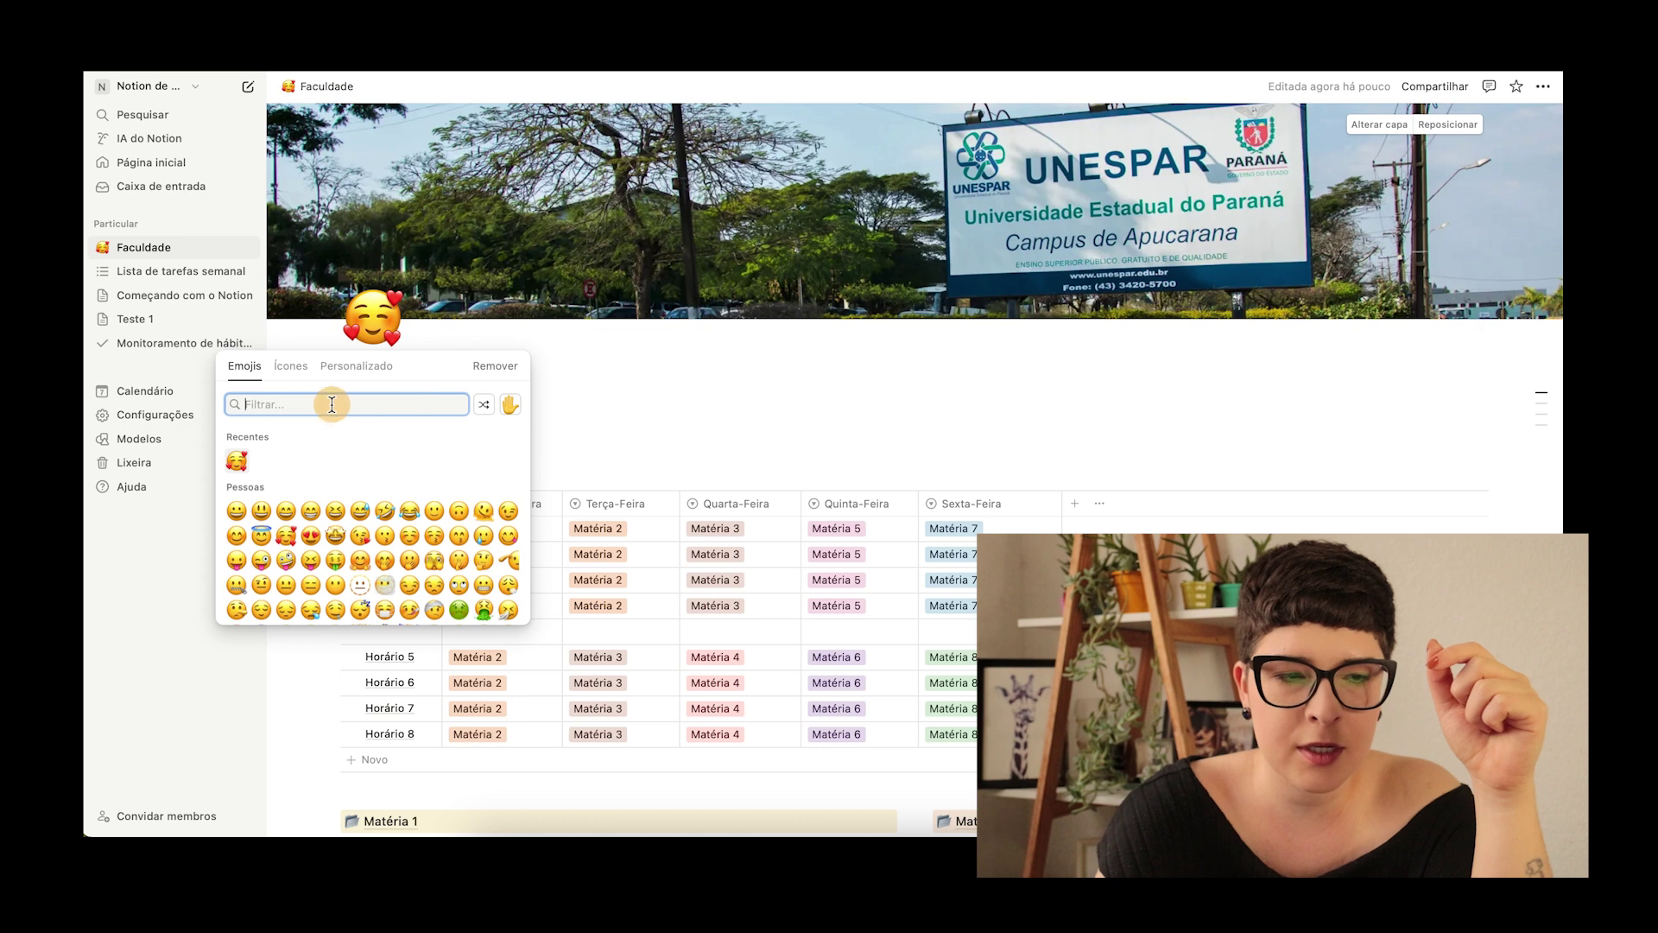
type("vrlivr")
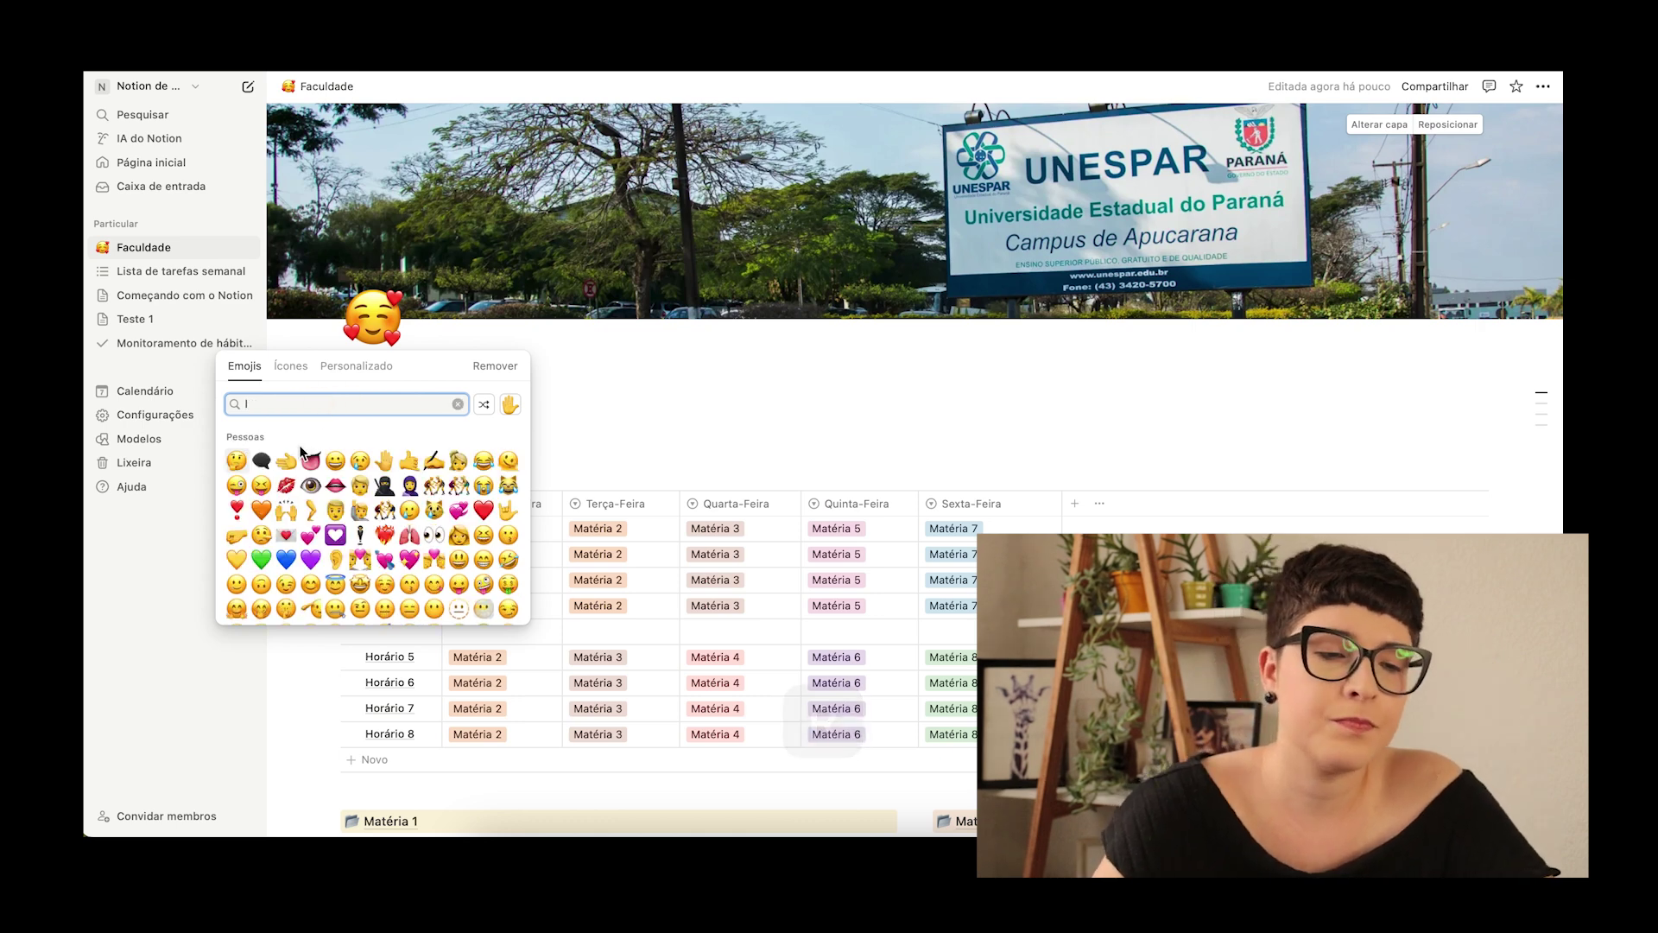
key("BackSpace")
type("e")
left_click(361, 442)
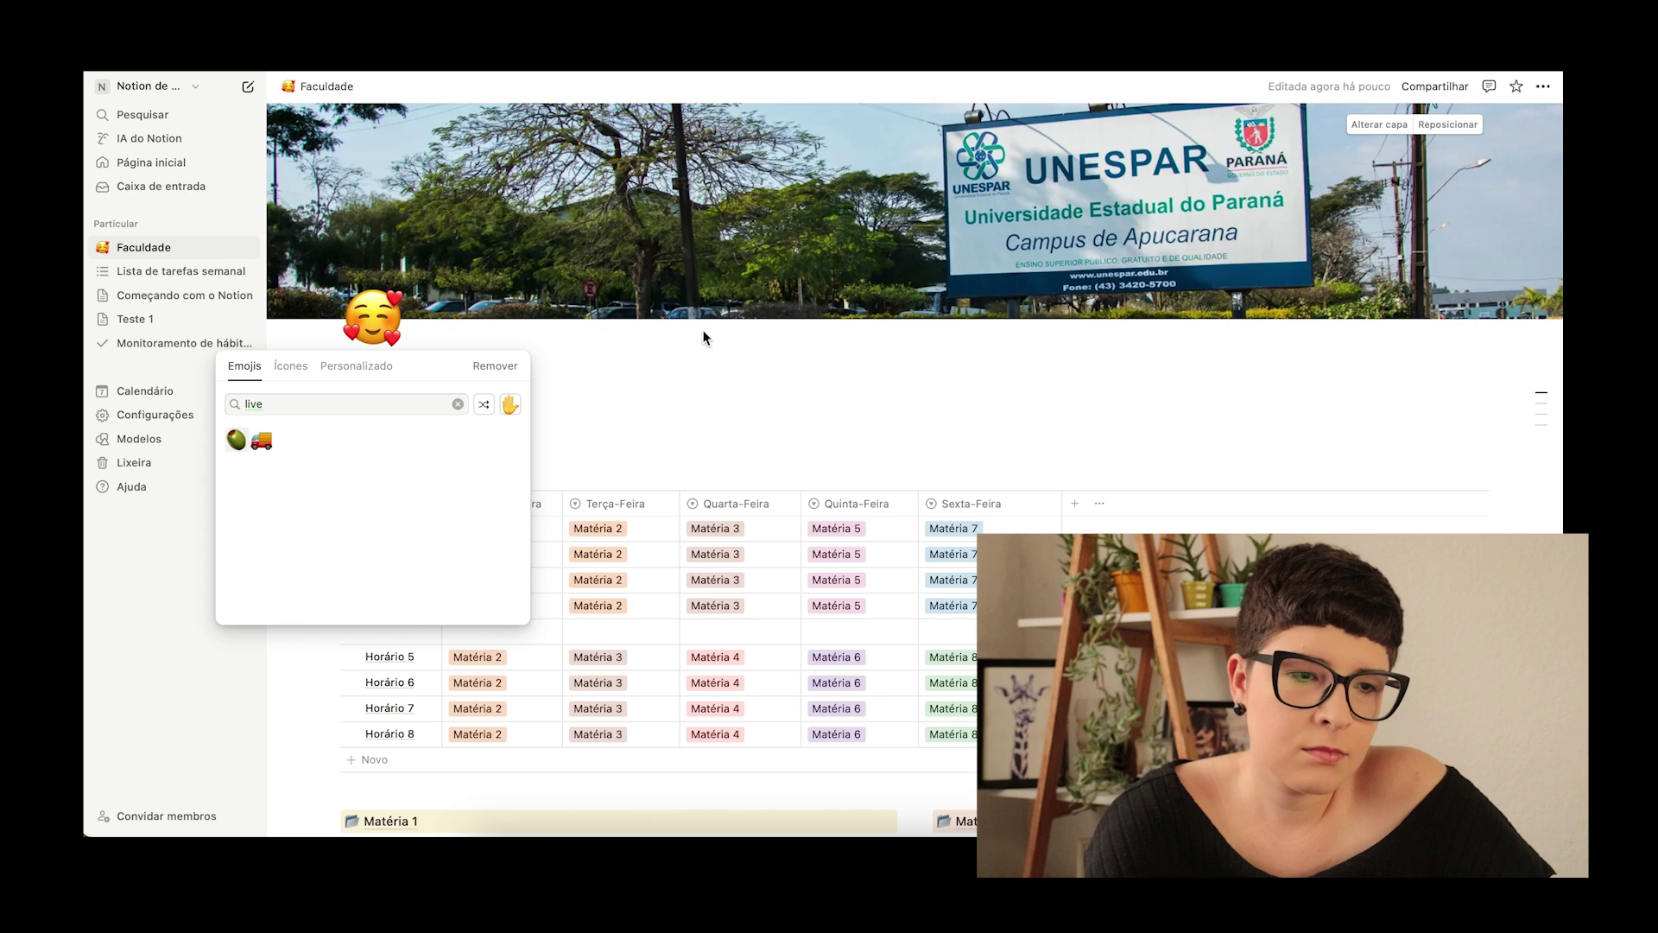
left_click(263, 403)
key("BackSpace")
type("ro")
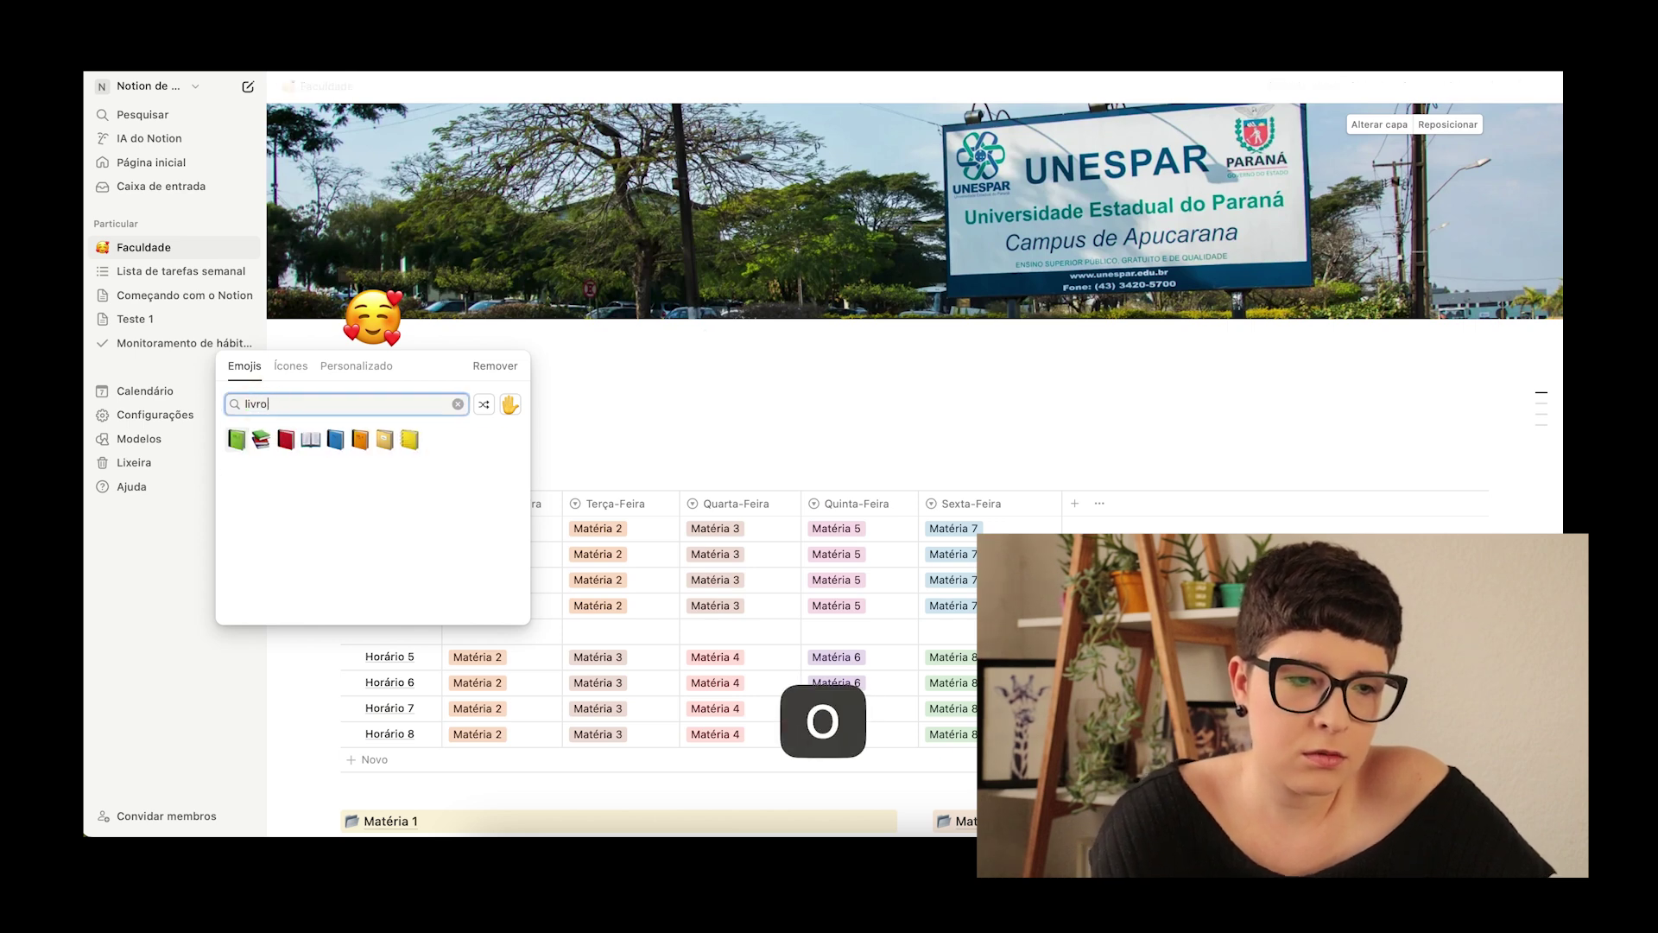
left_click(263, 441)
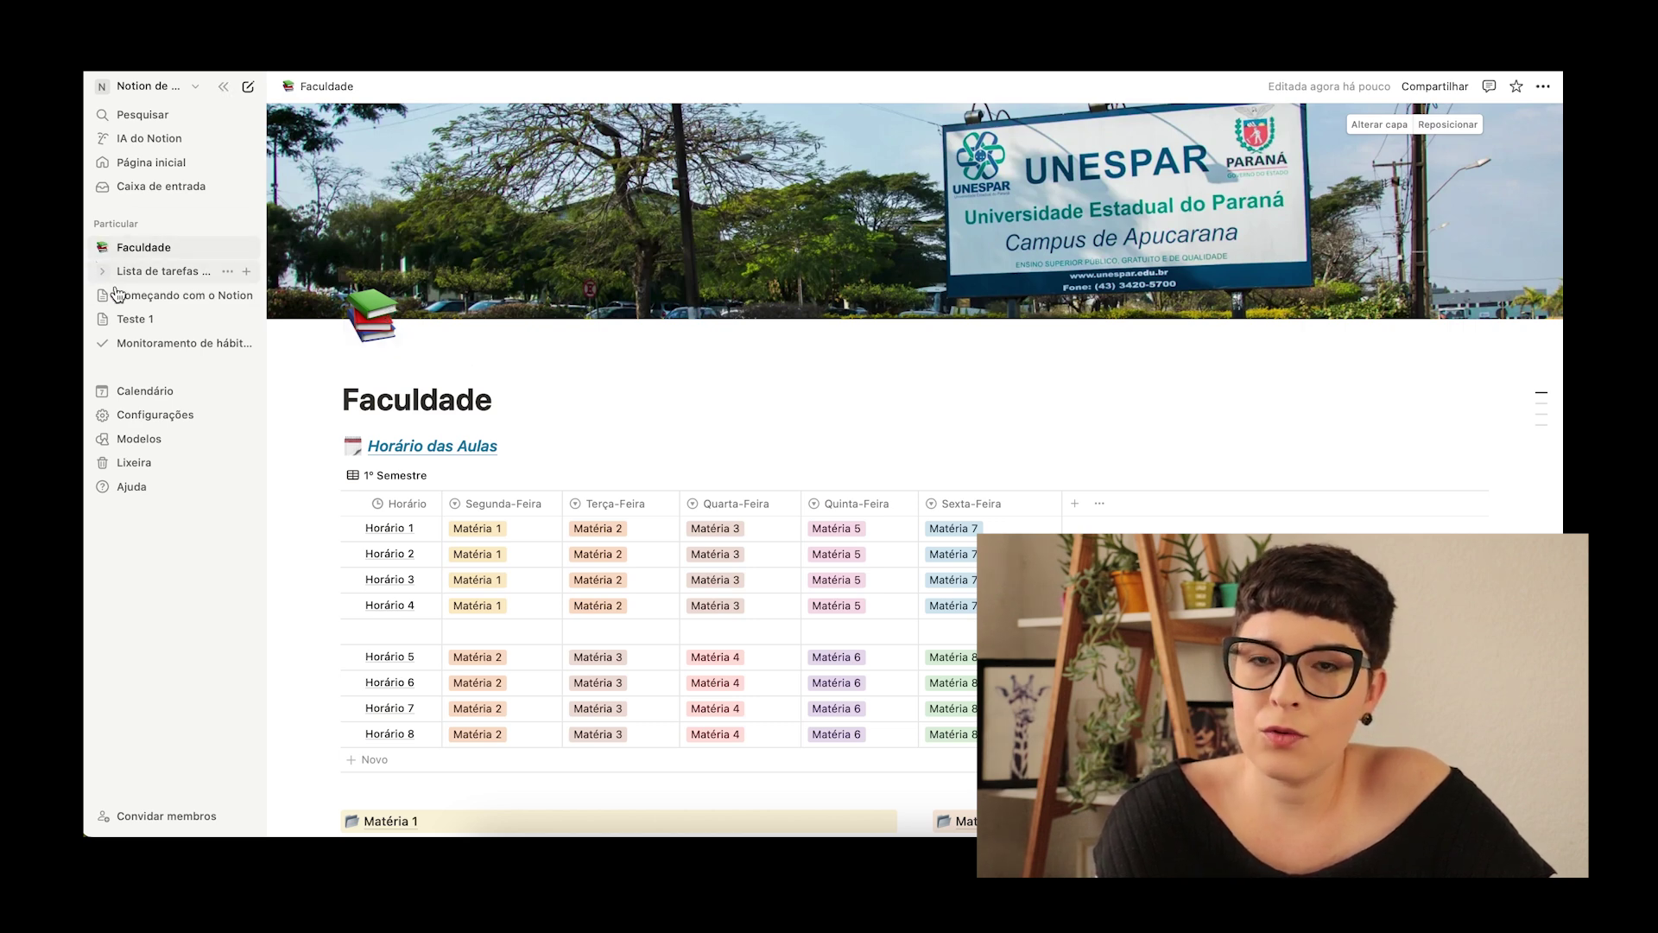
Step: Rename the page as "Faculdade UFRGS"
scroll(644, 557, "down", 1)
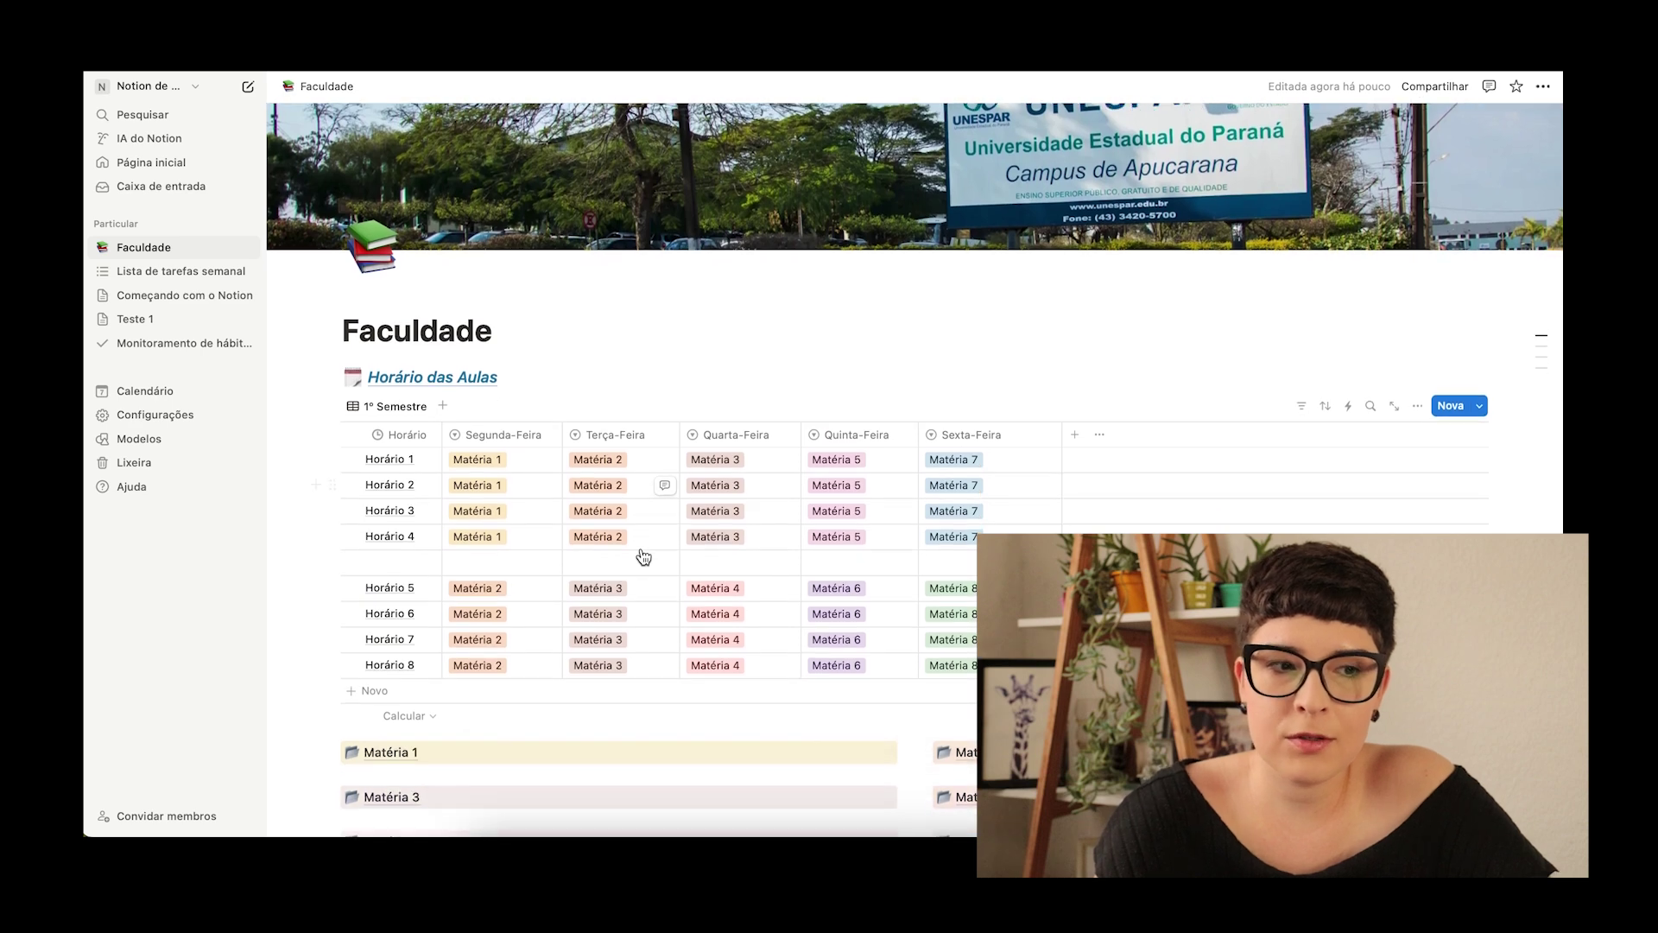
scroll(643, 557, "down", 1)
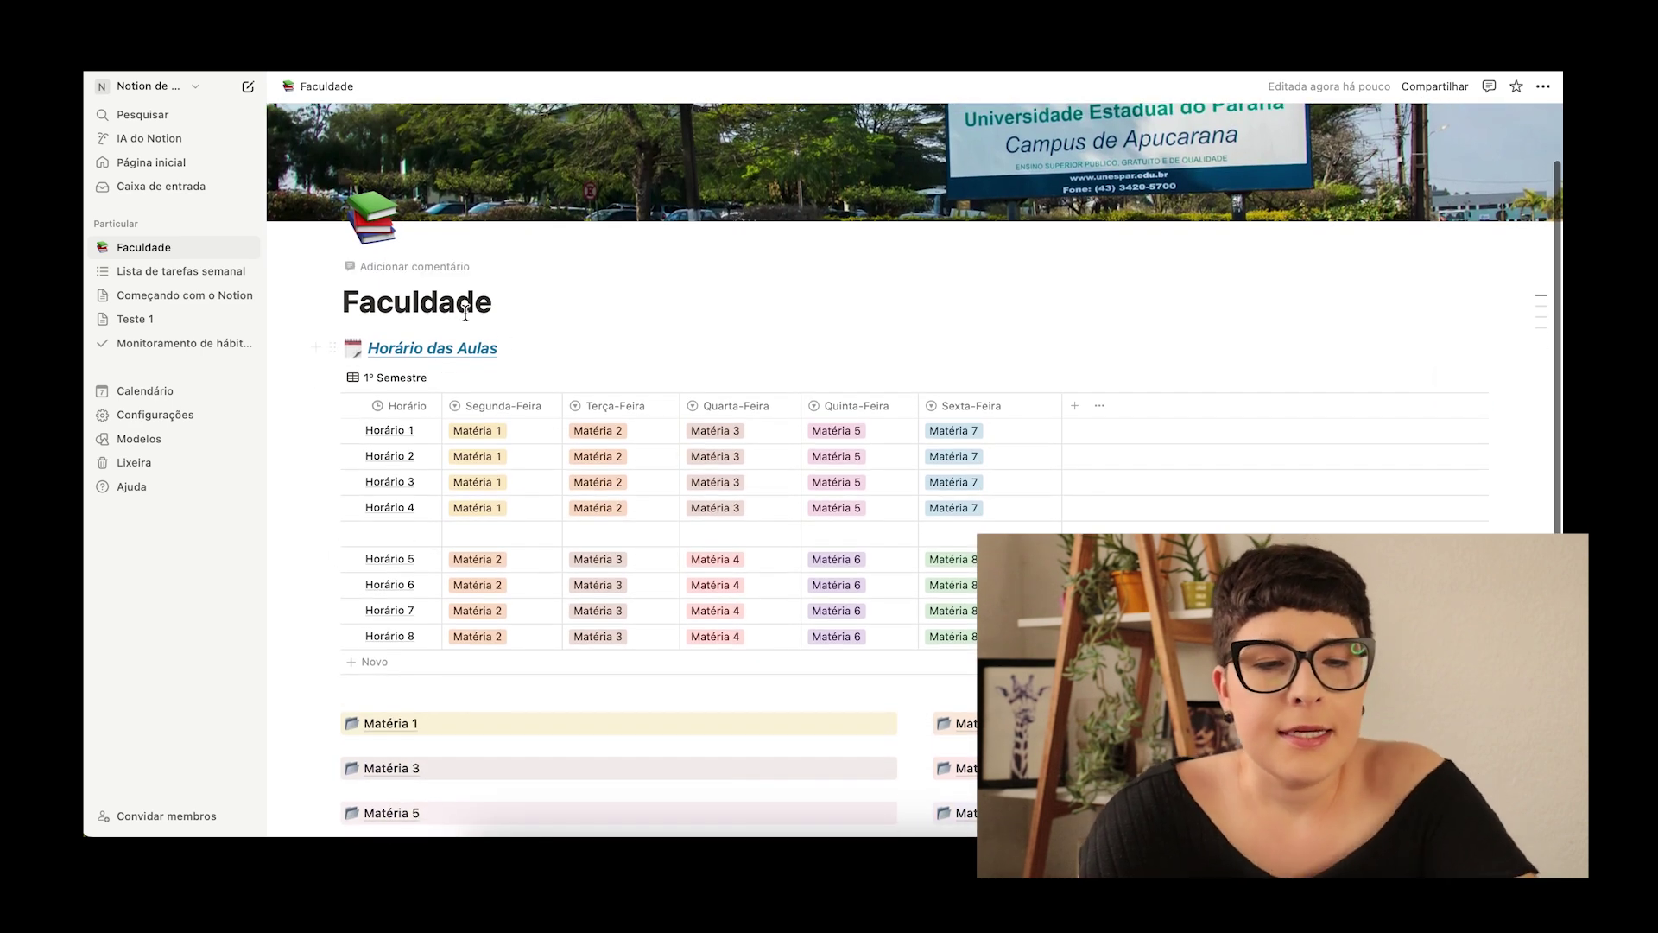
double_click(465, 312)
key("Right")
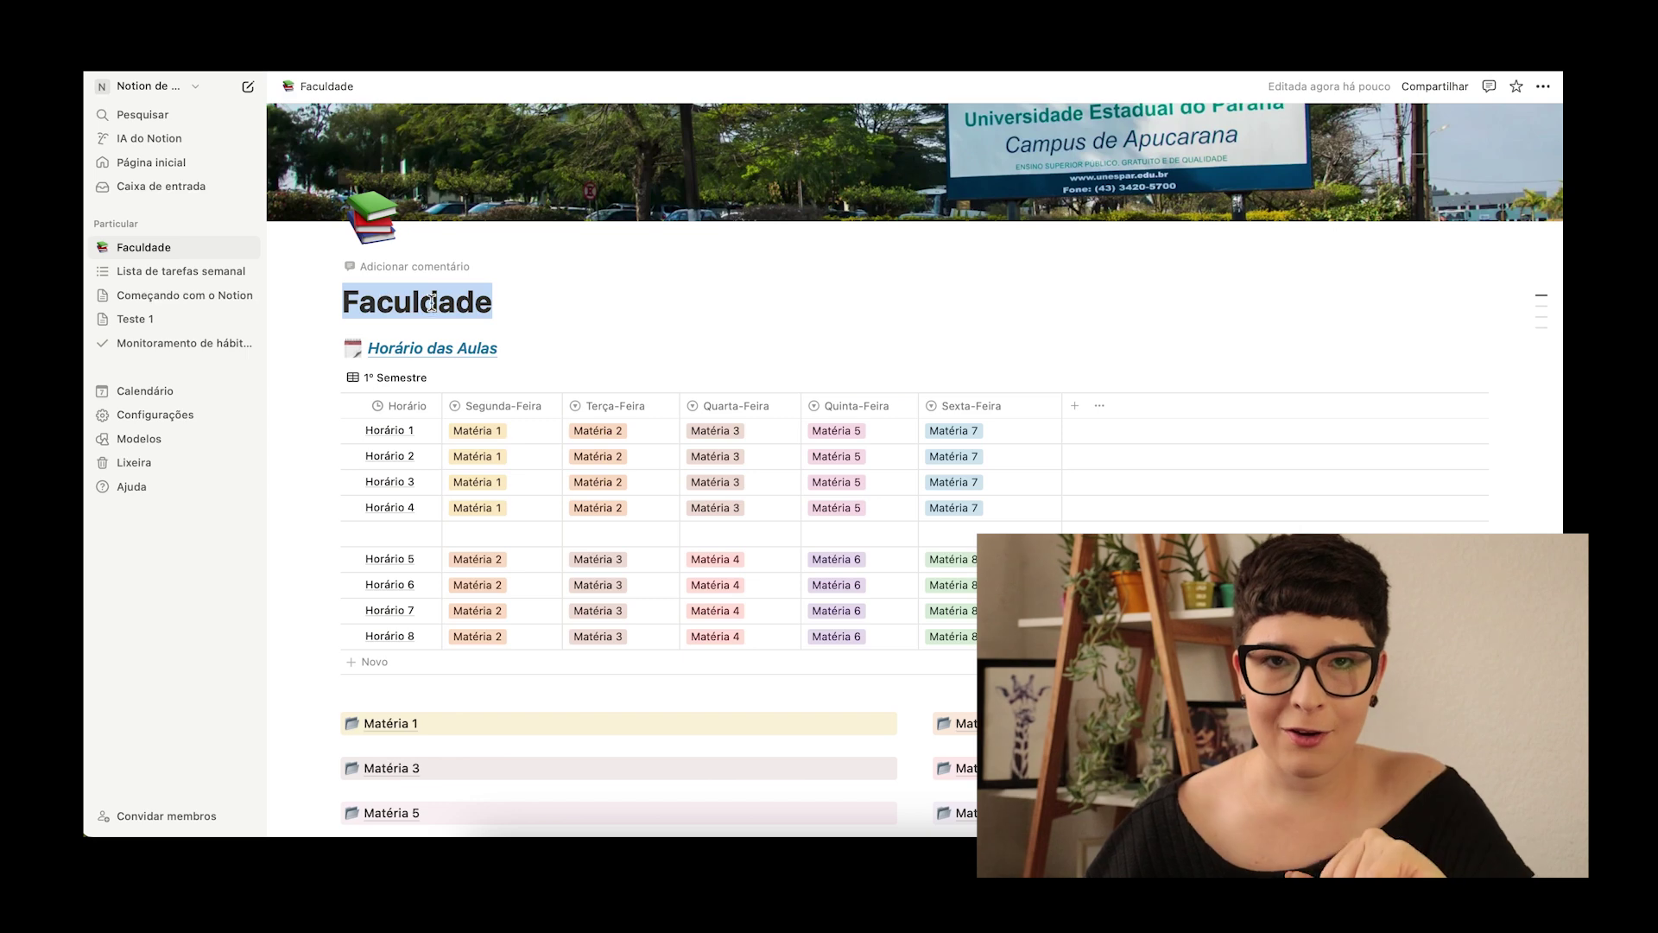
key("Right")
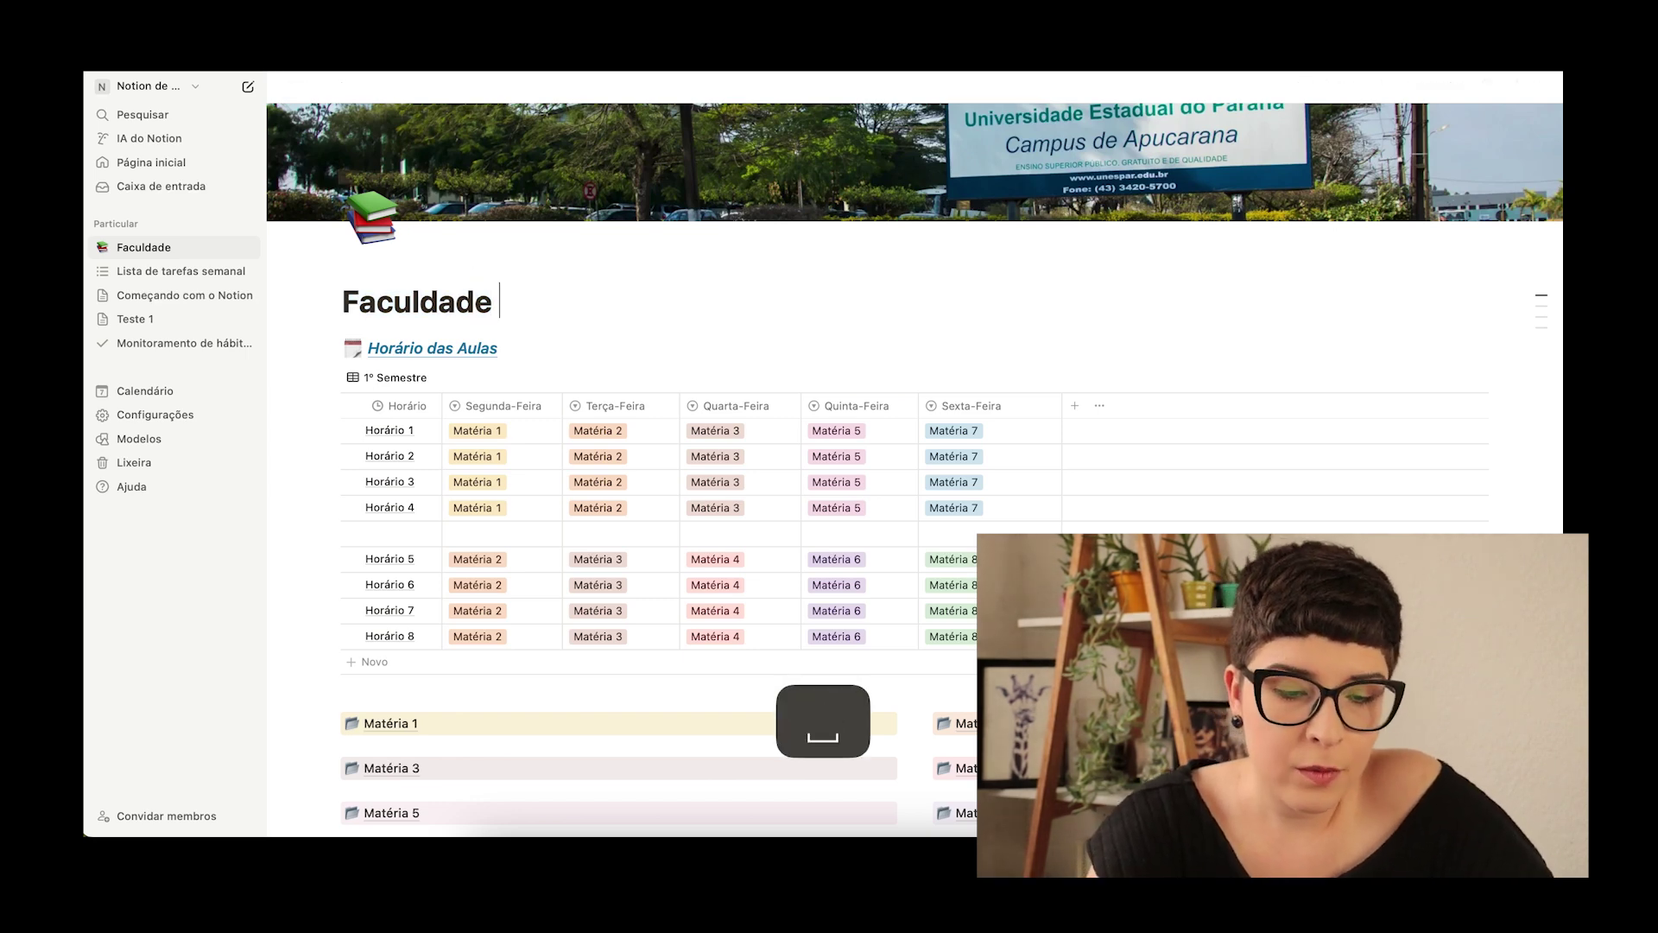
type("UFRGS")
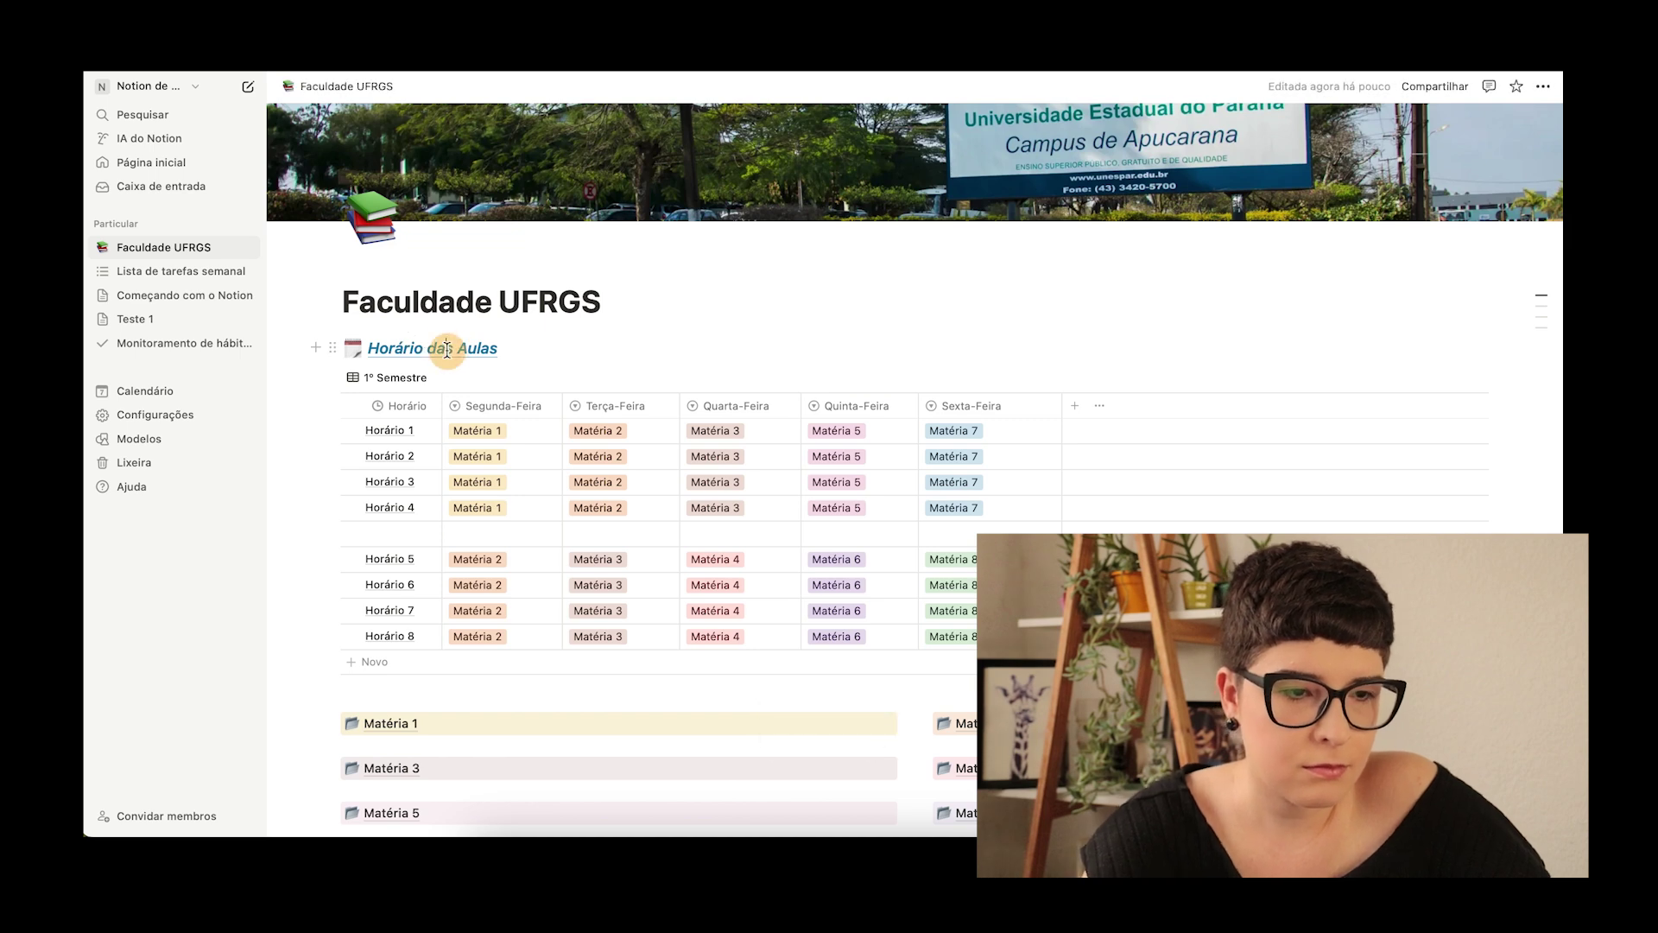
Step: Remove the italic and underline from the "Horário das Aulas" heading and set its text color to pink (Texto rosa)
left_click_drag(511, 354, 373, 350)
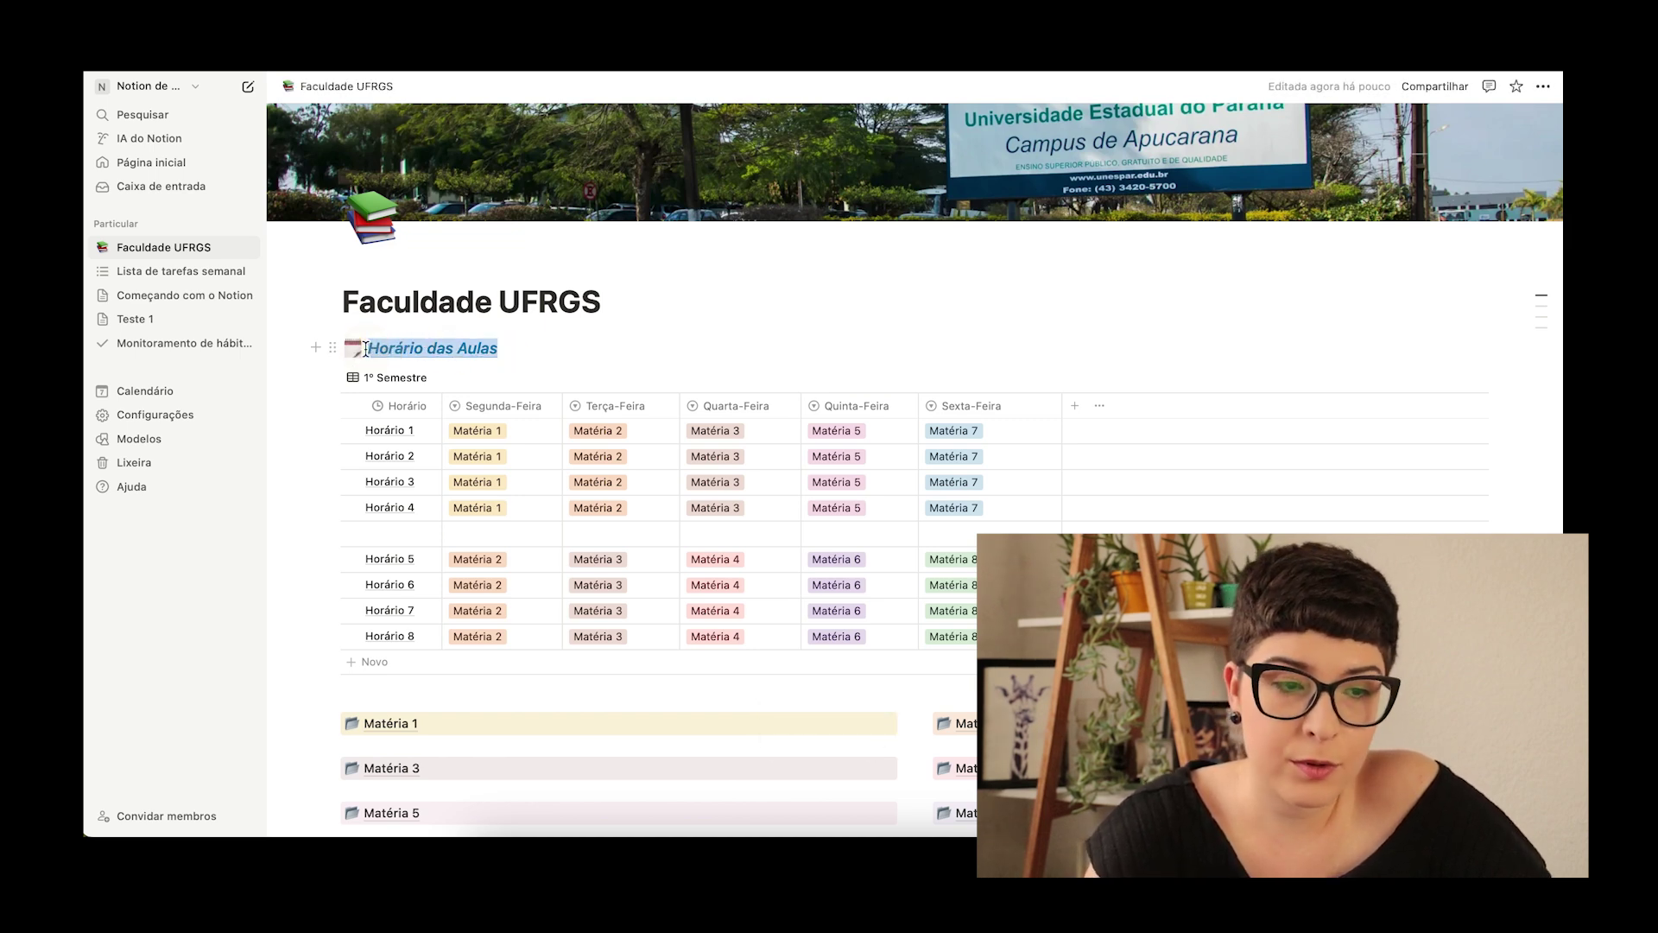
left_click(780, 316)
left_click(803, 318)
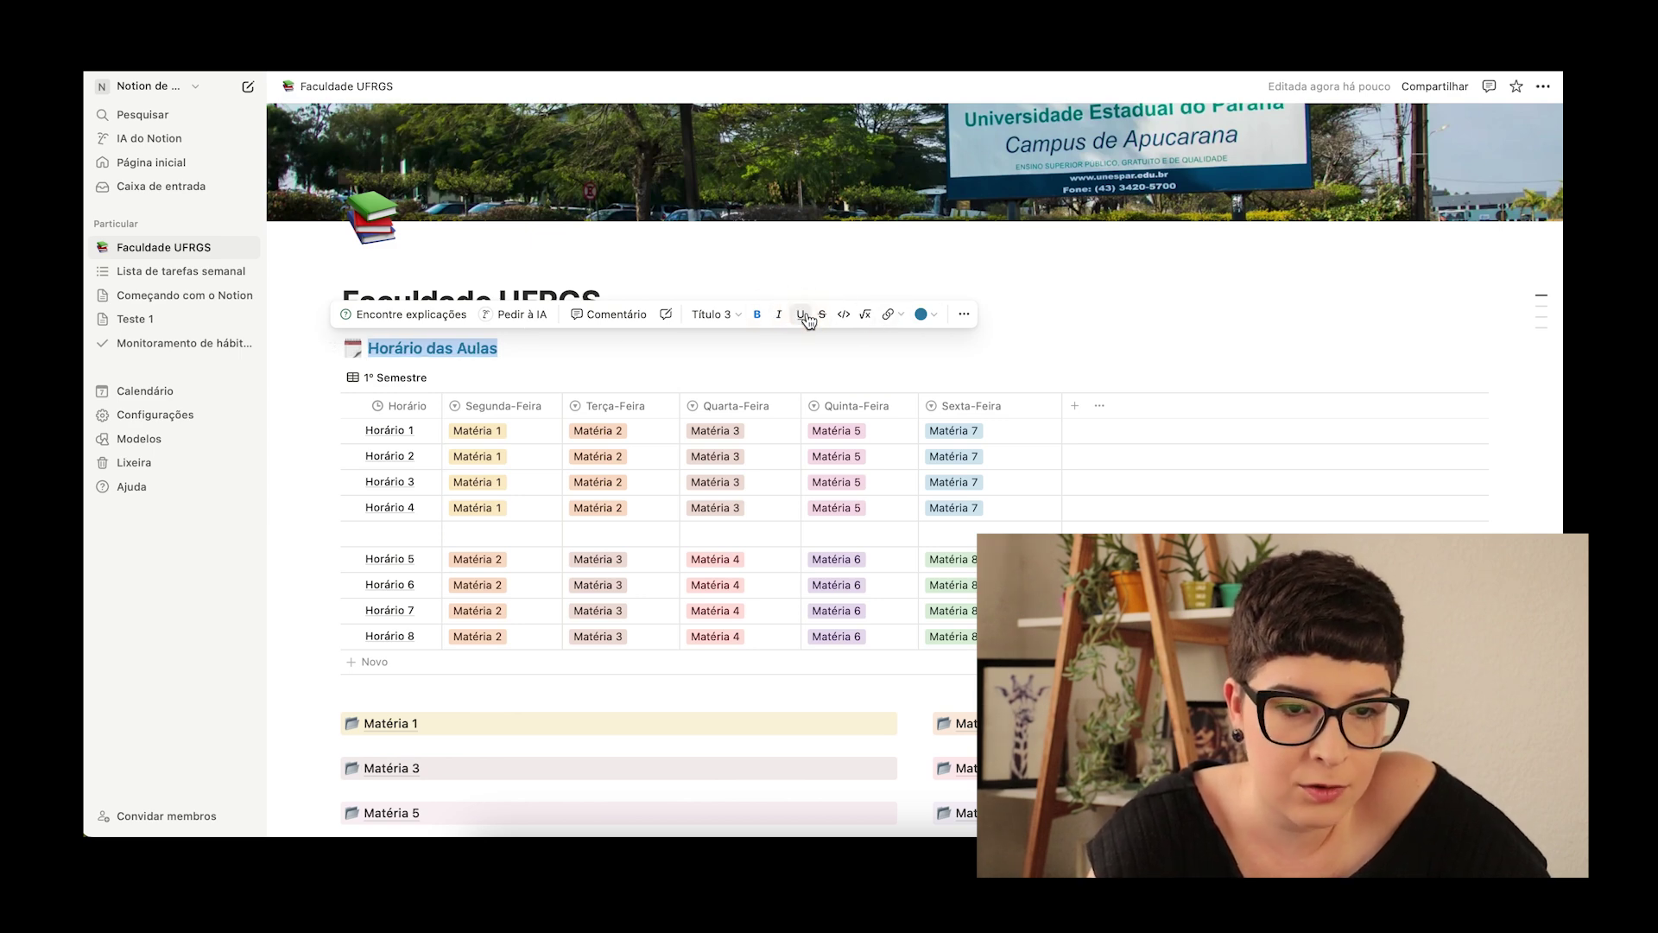
left_click(925, 314)
left_click(921, 558)
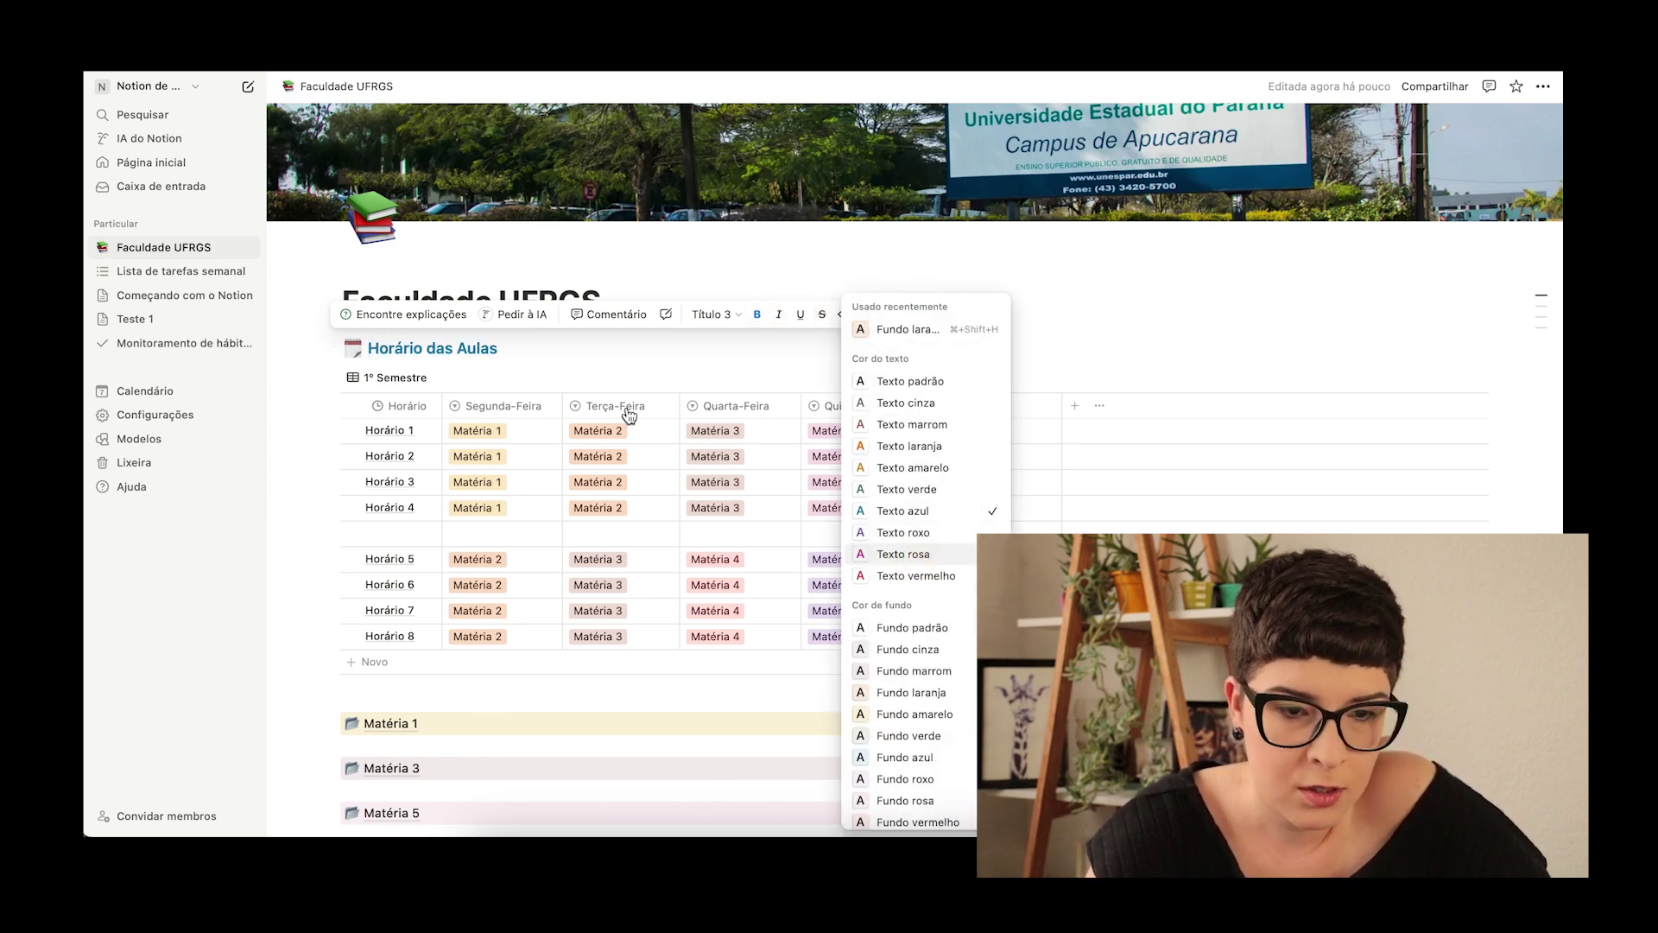
left_click(486, 350)
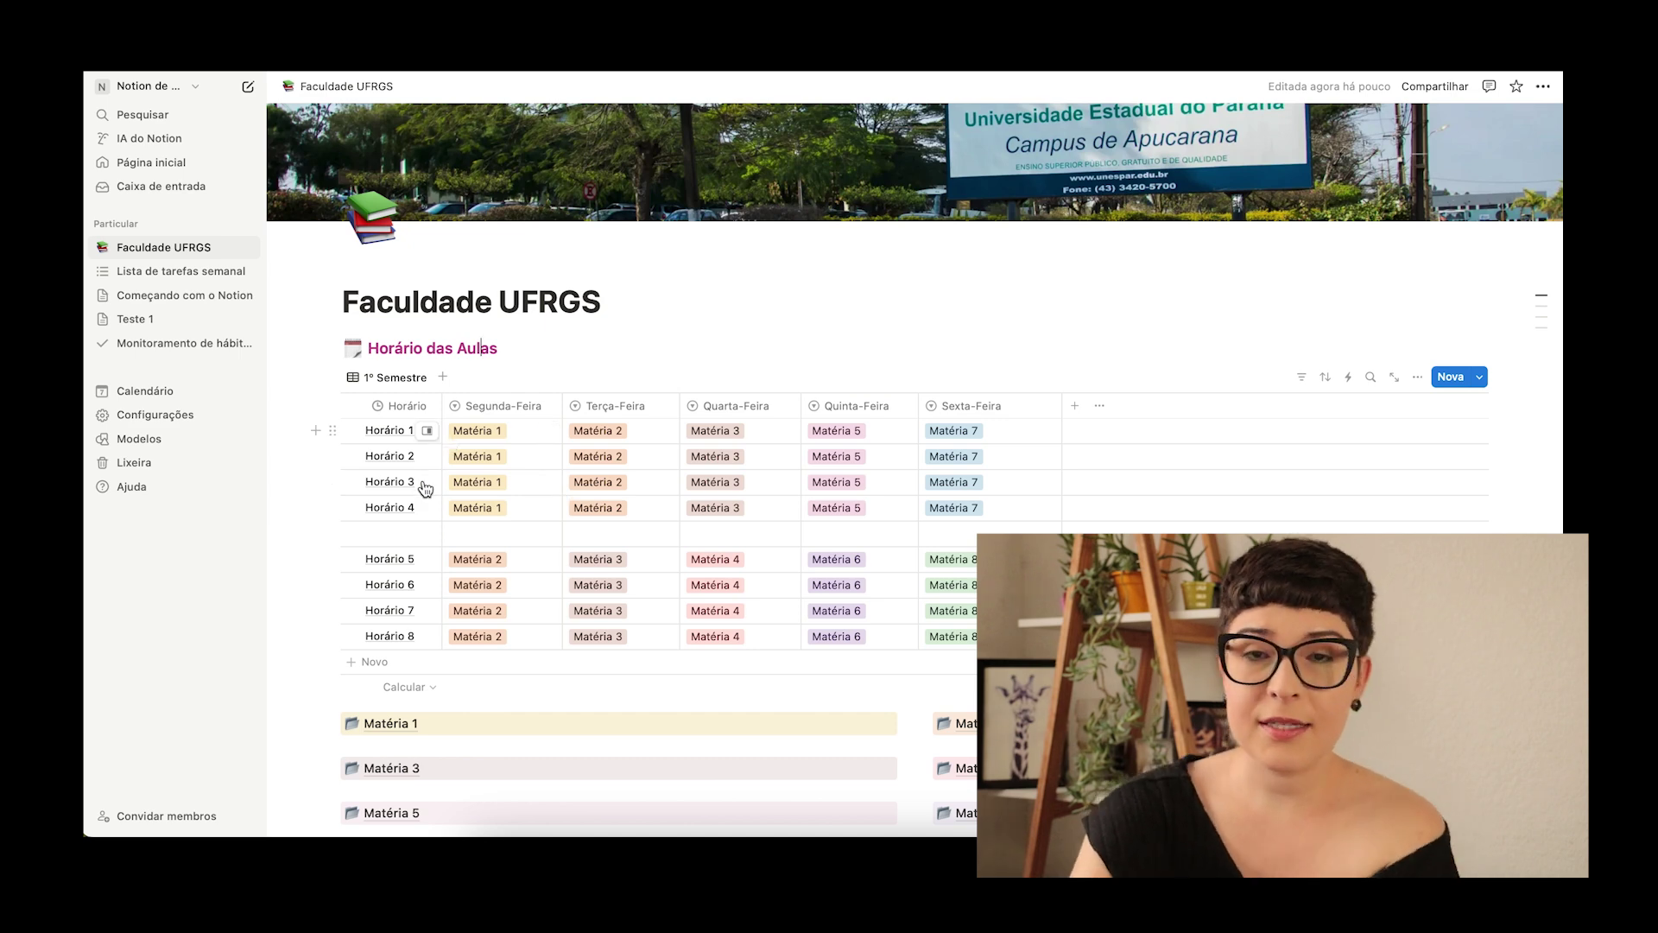
Step: Review the subject options for Horário 1 on Segunda-Feira, including the name and color settings of Matéria 1, without changing them
scroll(417, 609, "down", 1)
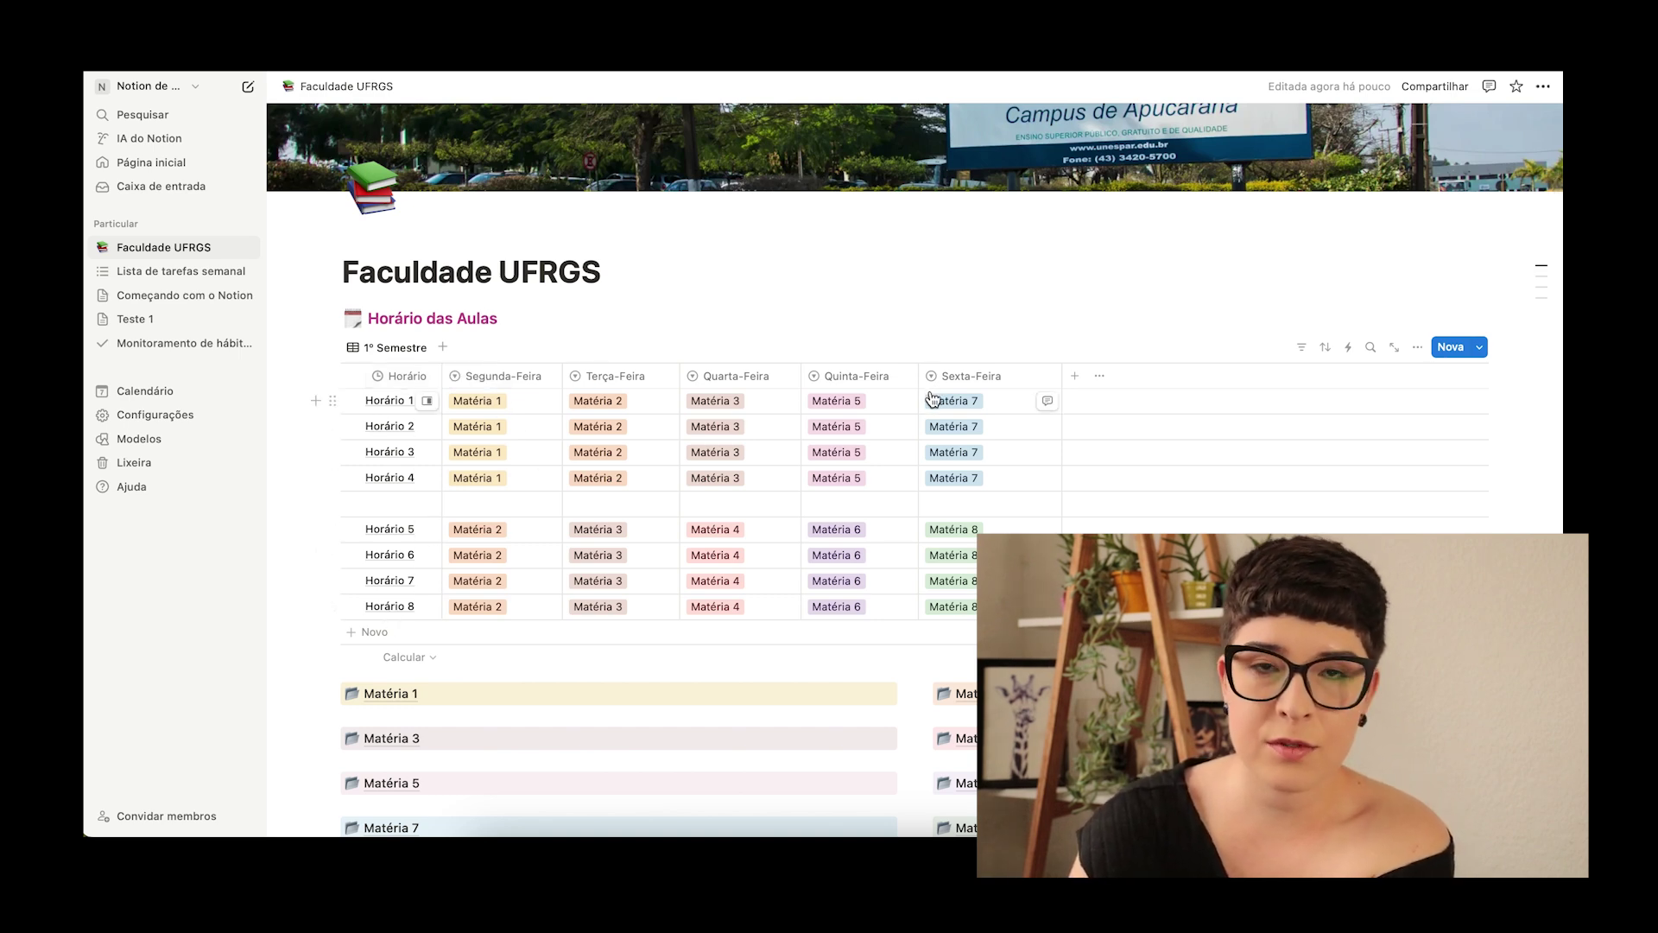
scroll(931, 398, "down", 1)
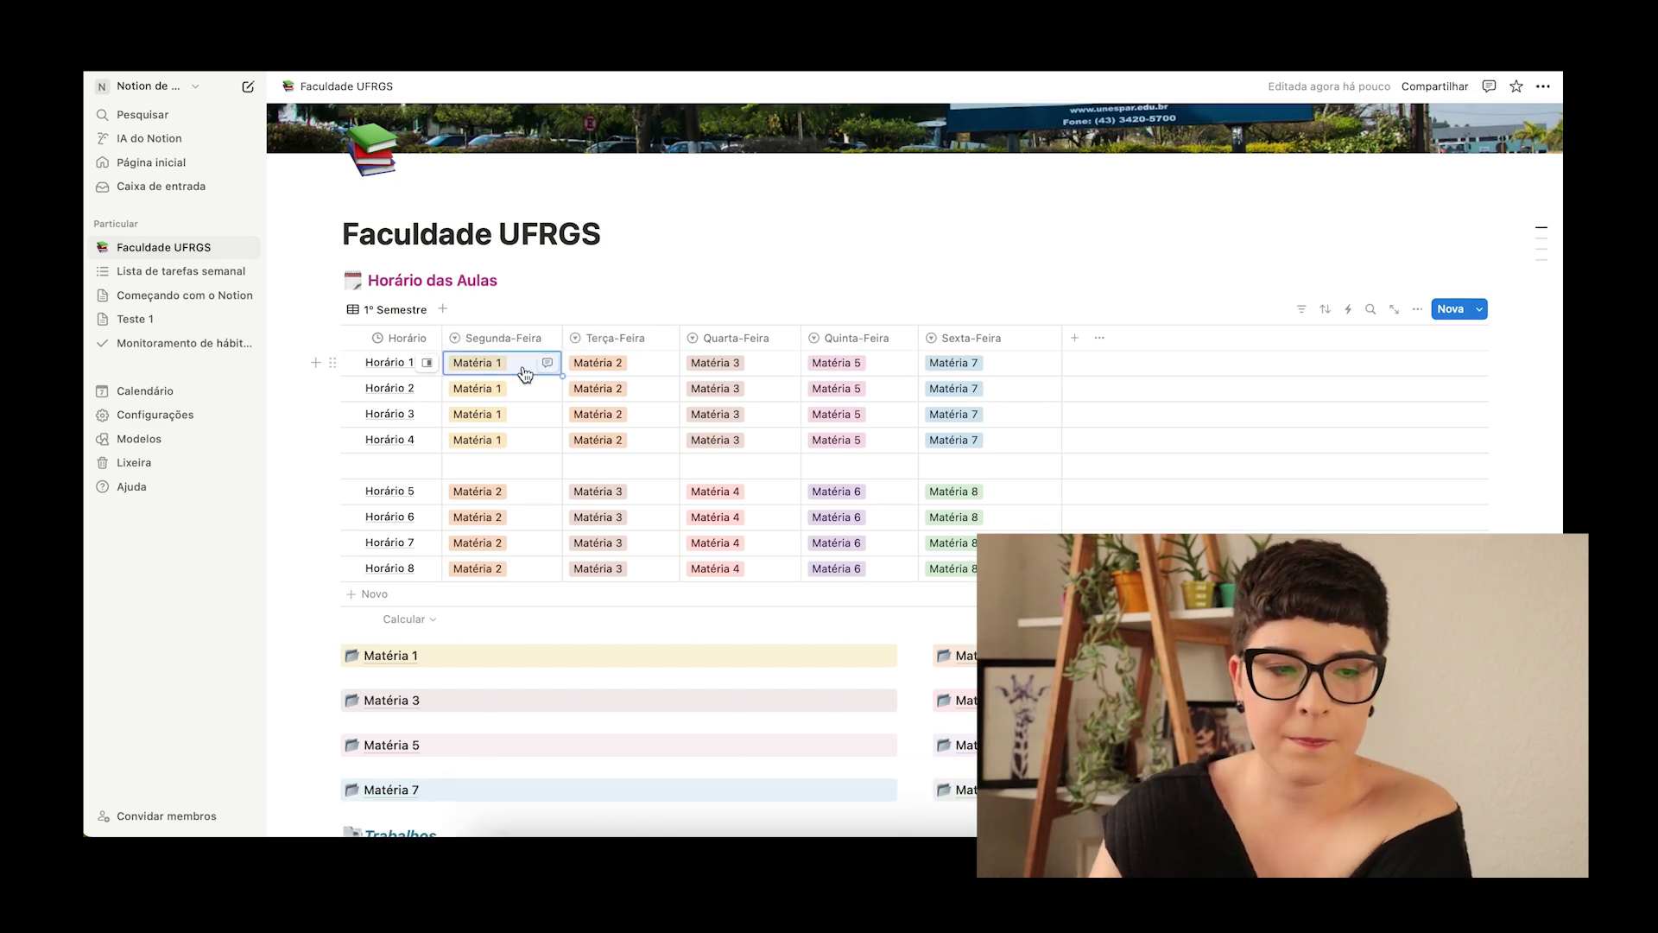
left_click(495, 364)
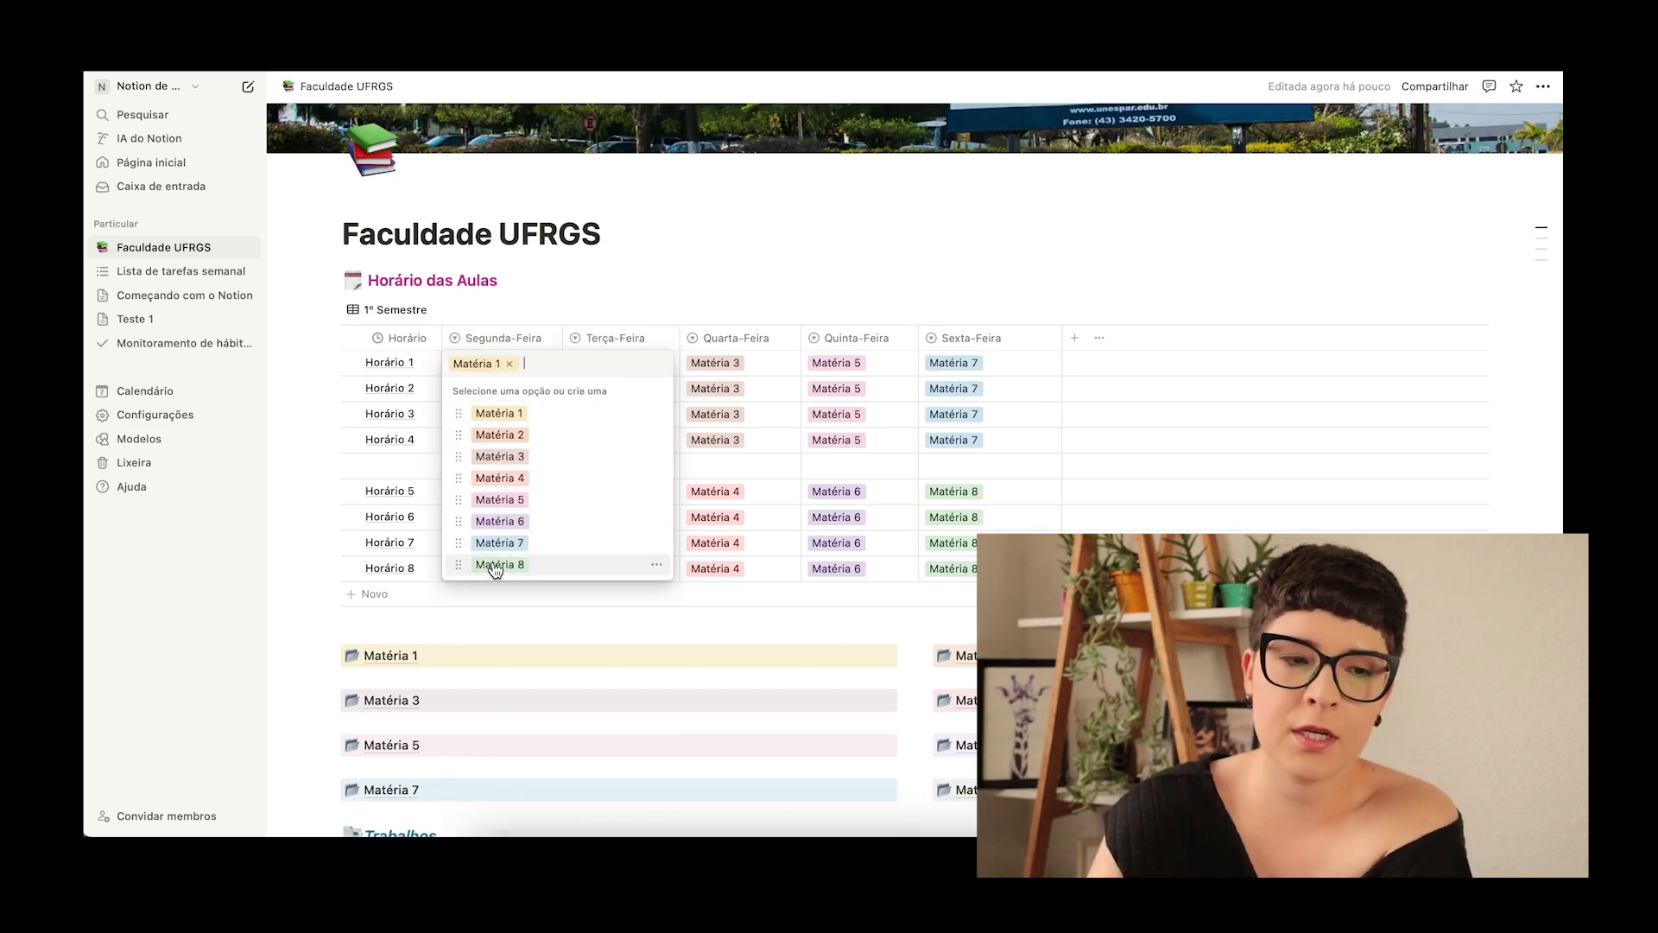
key("Escape")
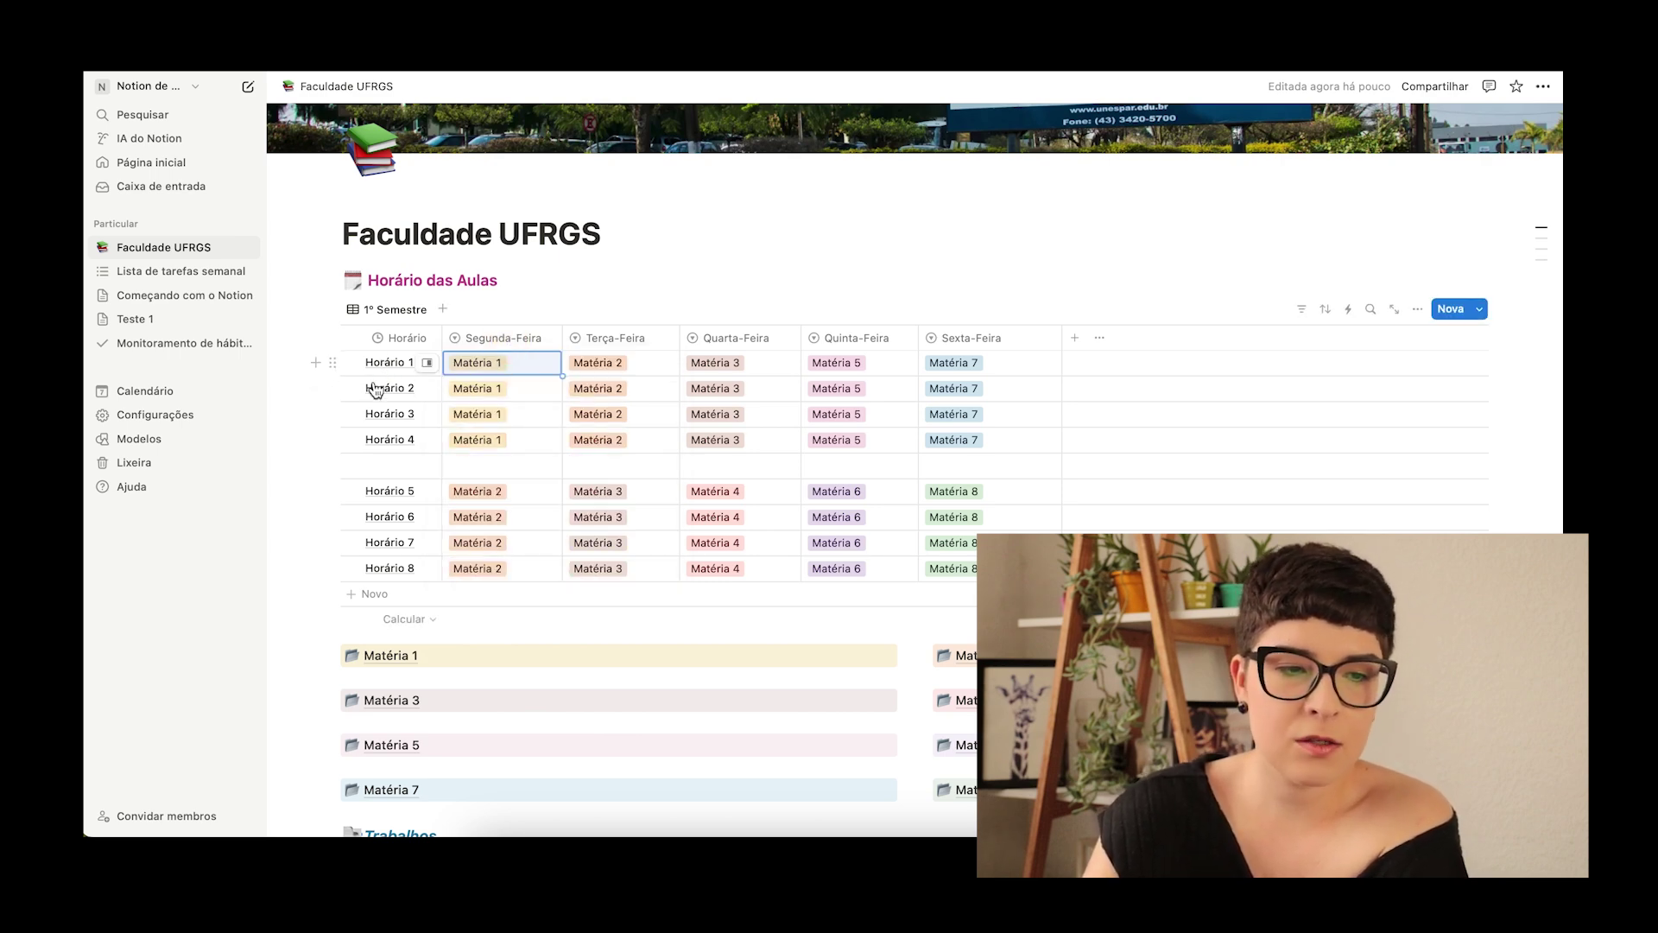
scroll(369, 545, "down", 1)
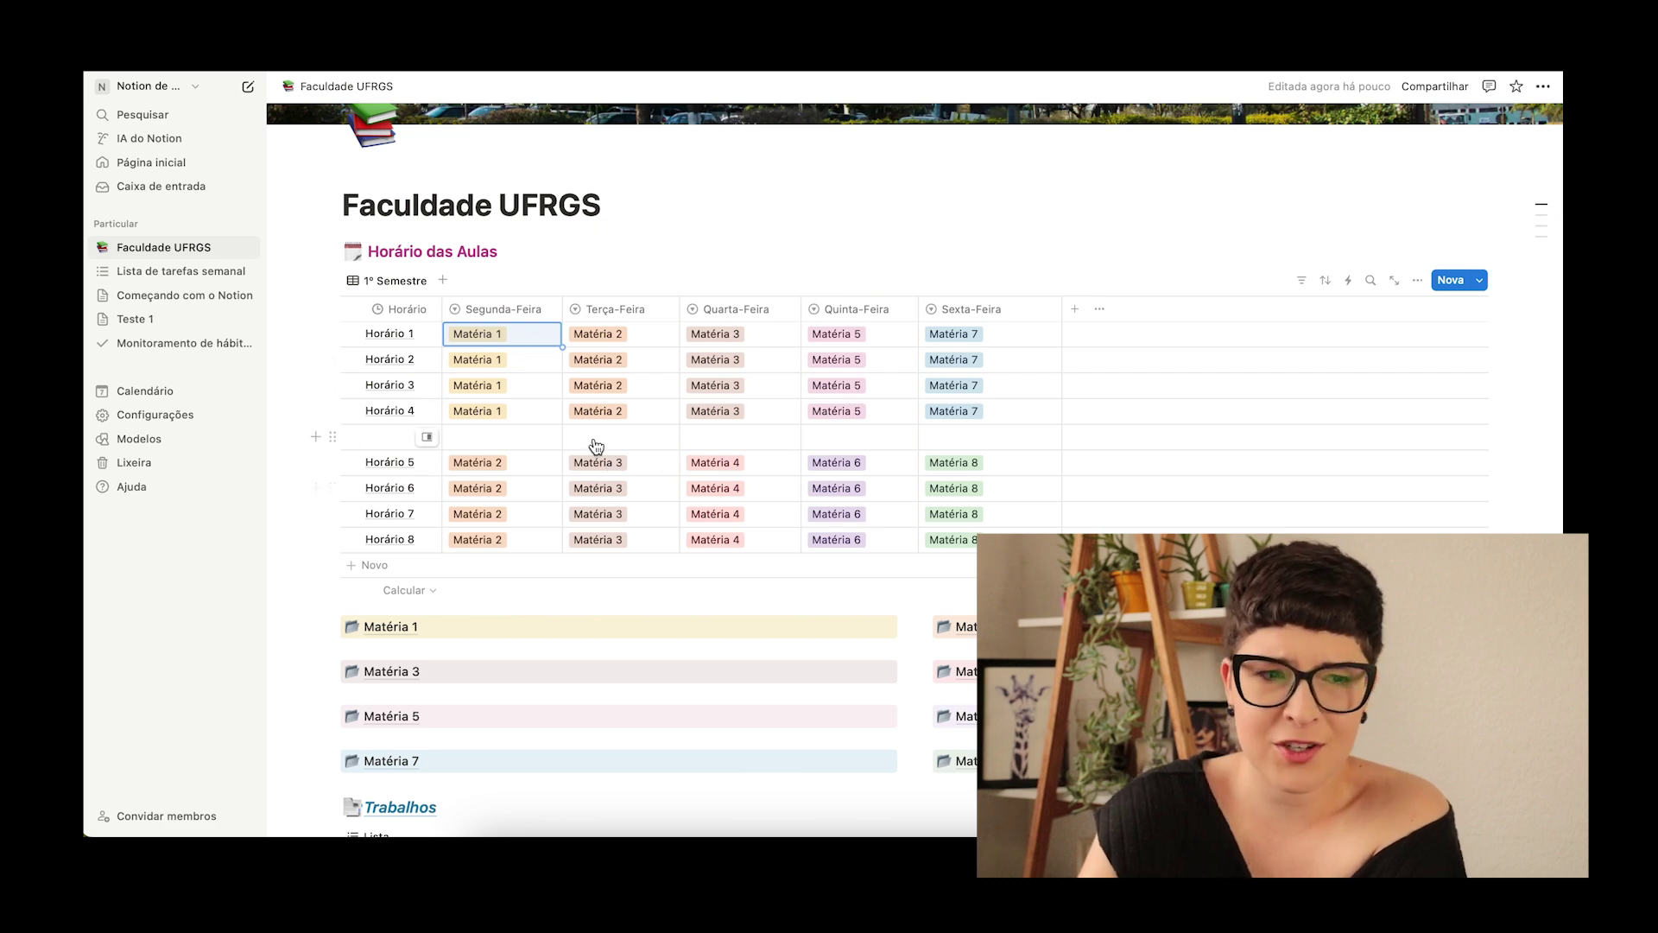
left_click(474, 330)
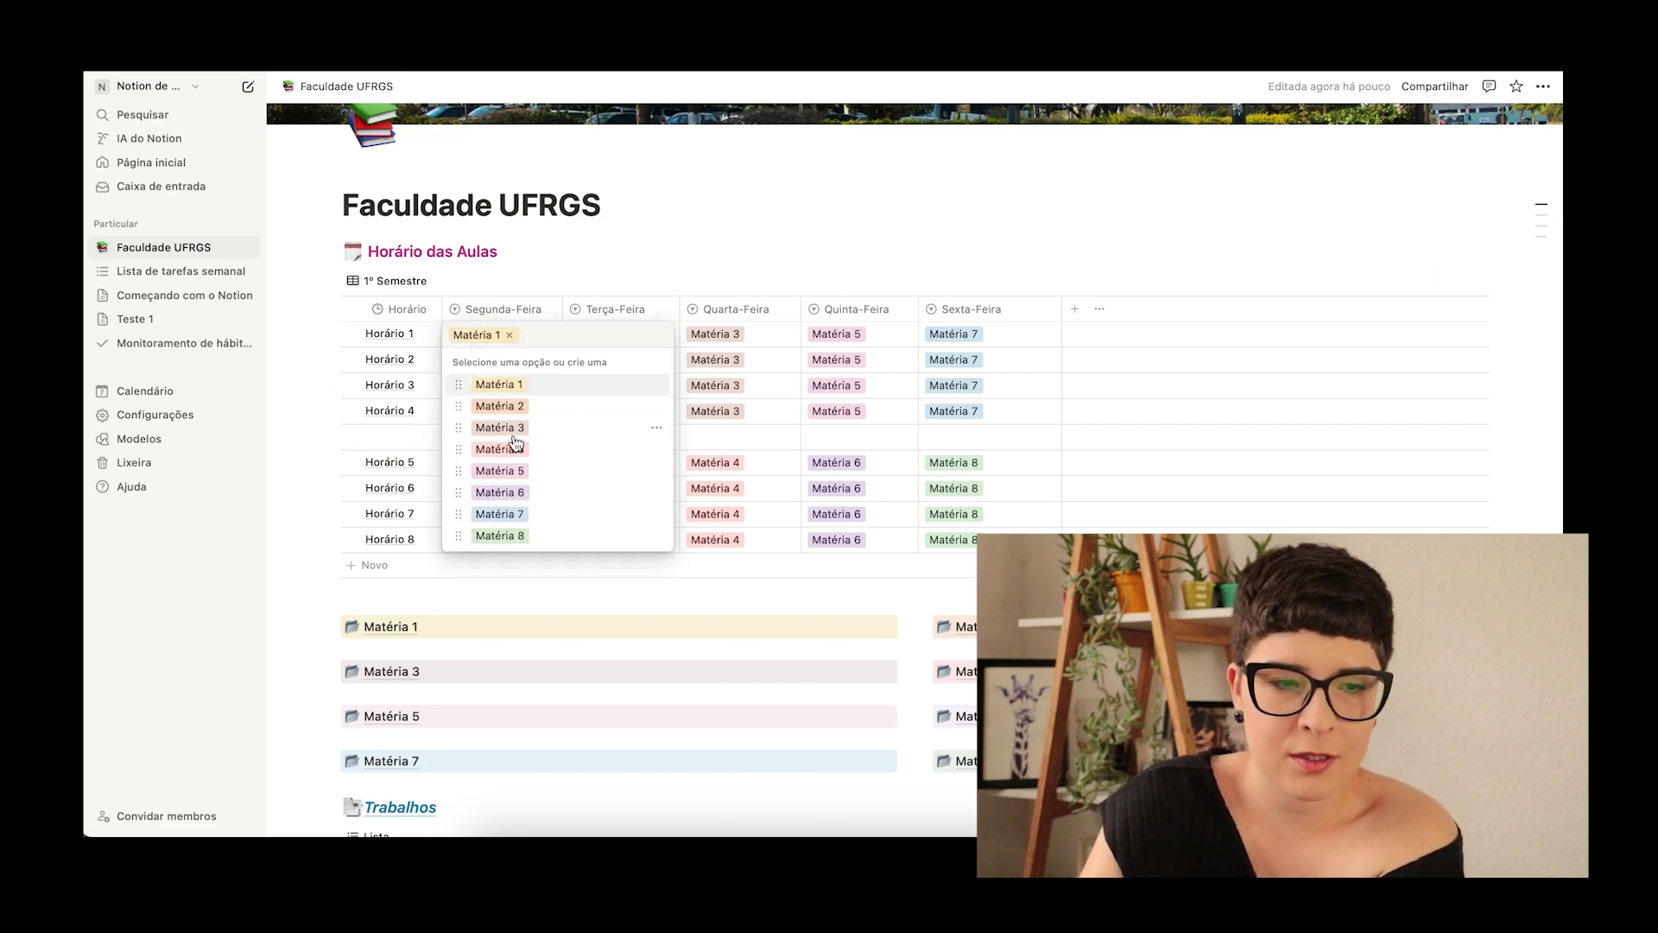
left_click(658, 385)
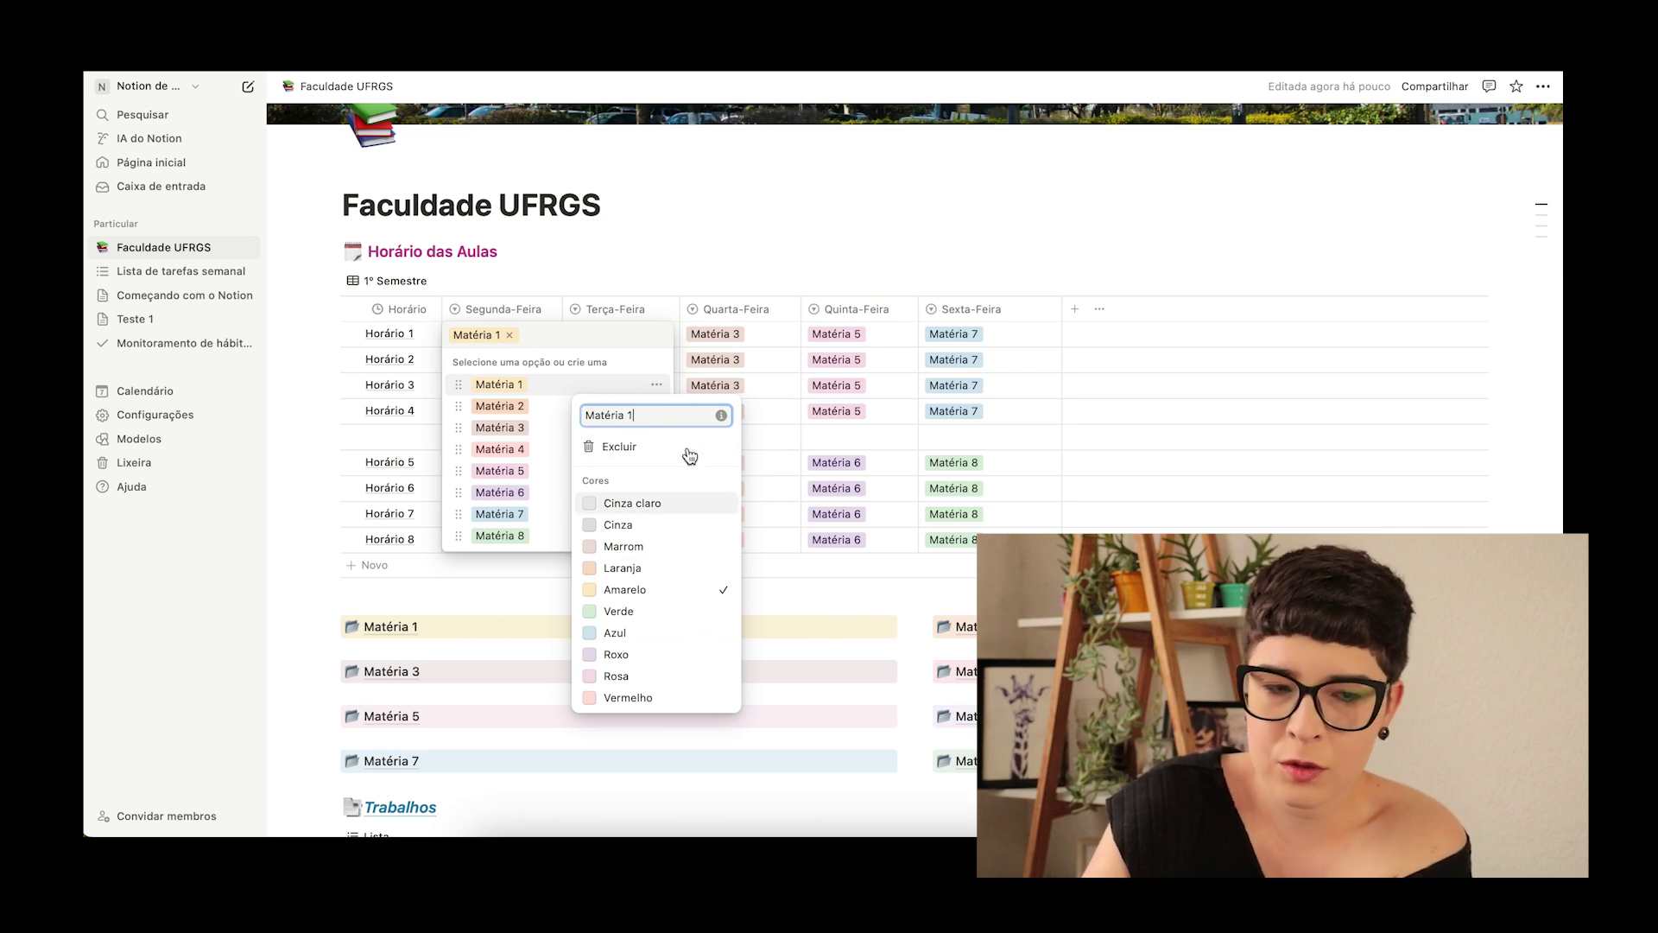
left_click(656, 266)
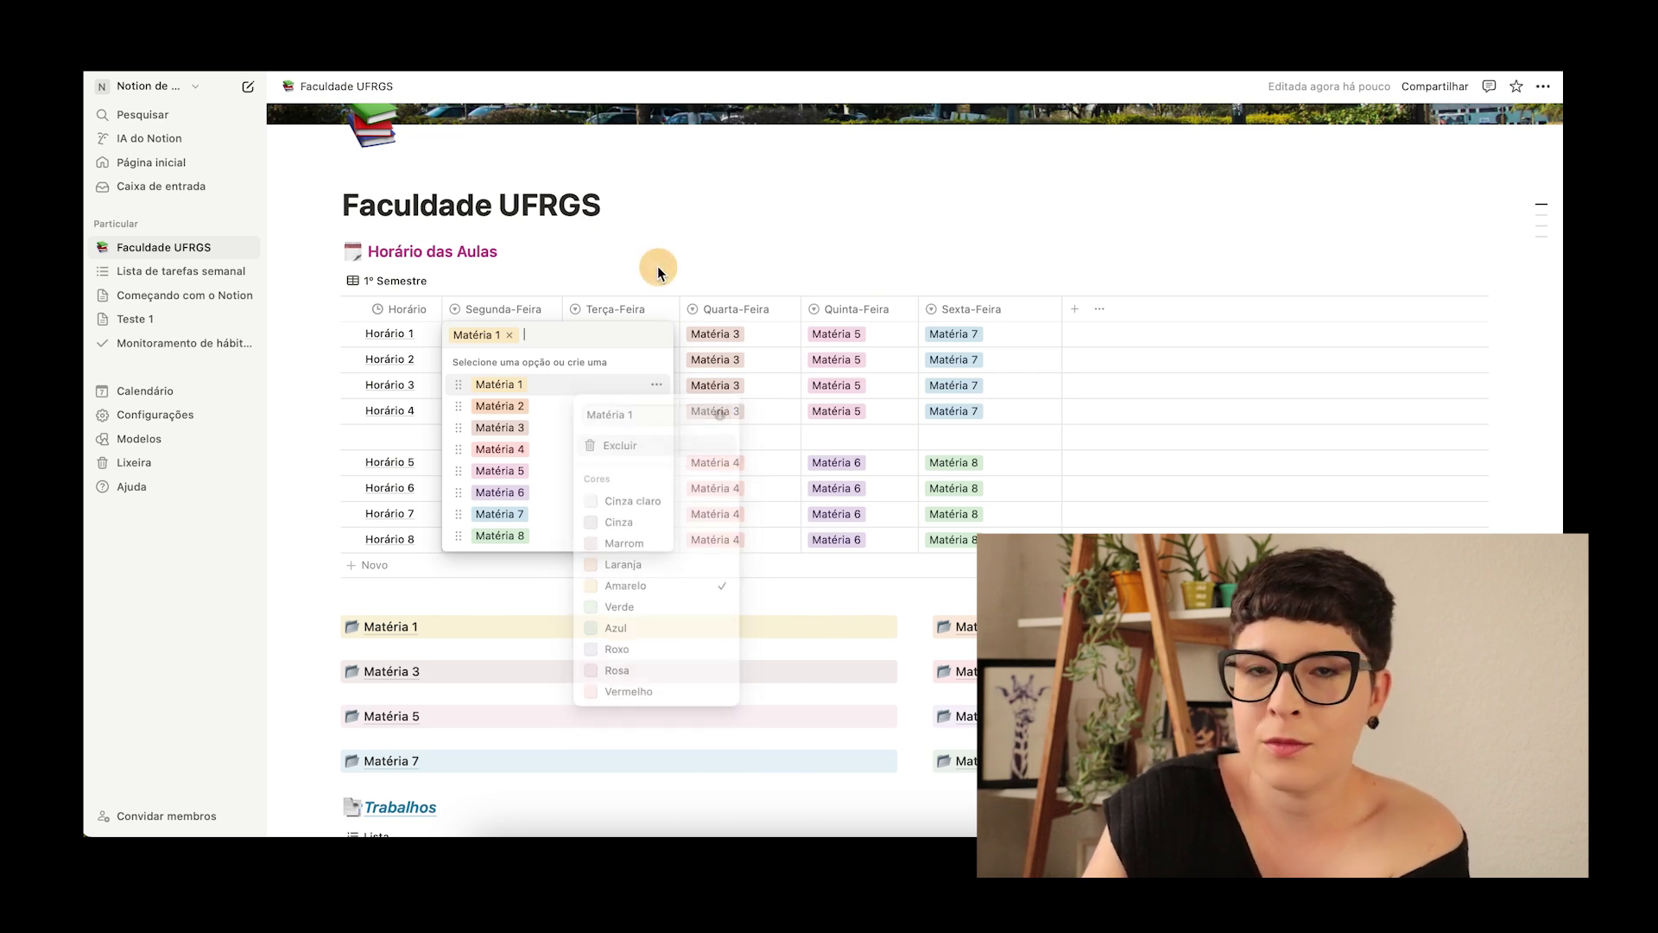
left_click(533, 583)
Step: Open the Matéria 1 page from the subject links and look over its Professor(a), Feedback, Tarefinhas, Conteúdos and Trabalhos sections
scroll(534, 583, "down", 2)
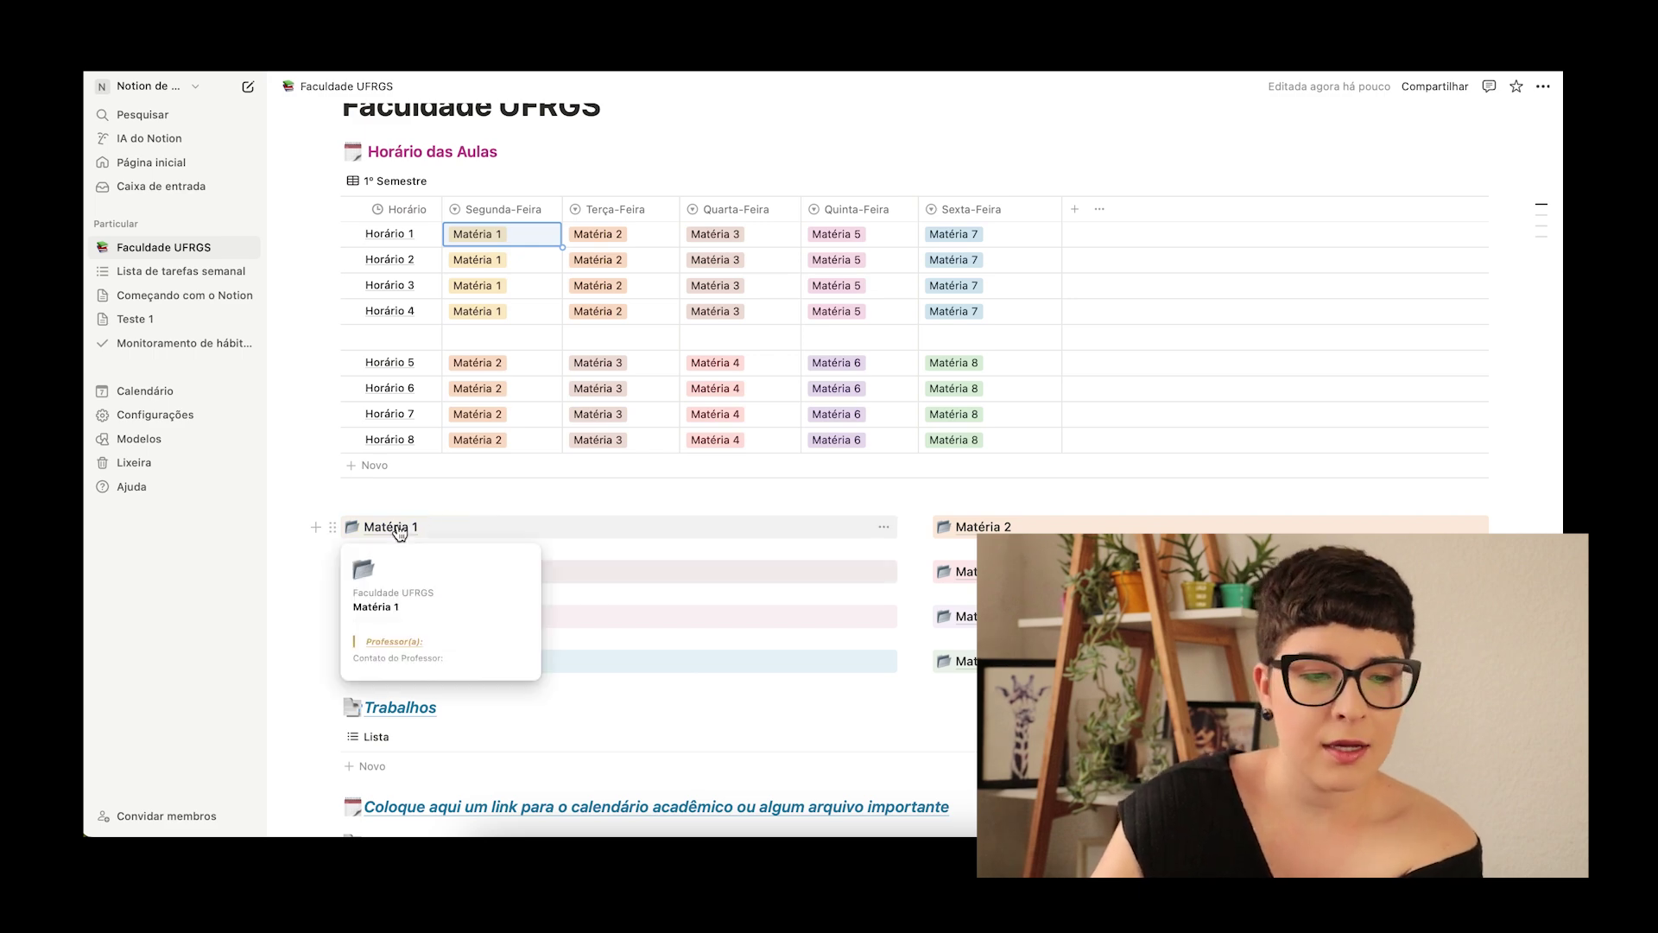
scroll(571, 511, "down", 6)
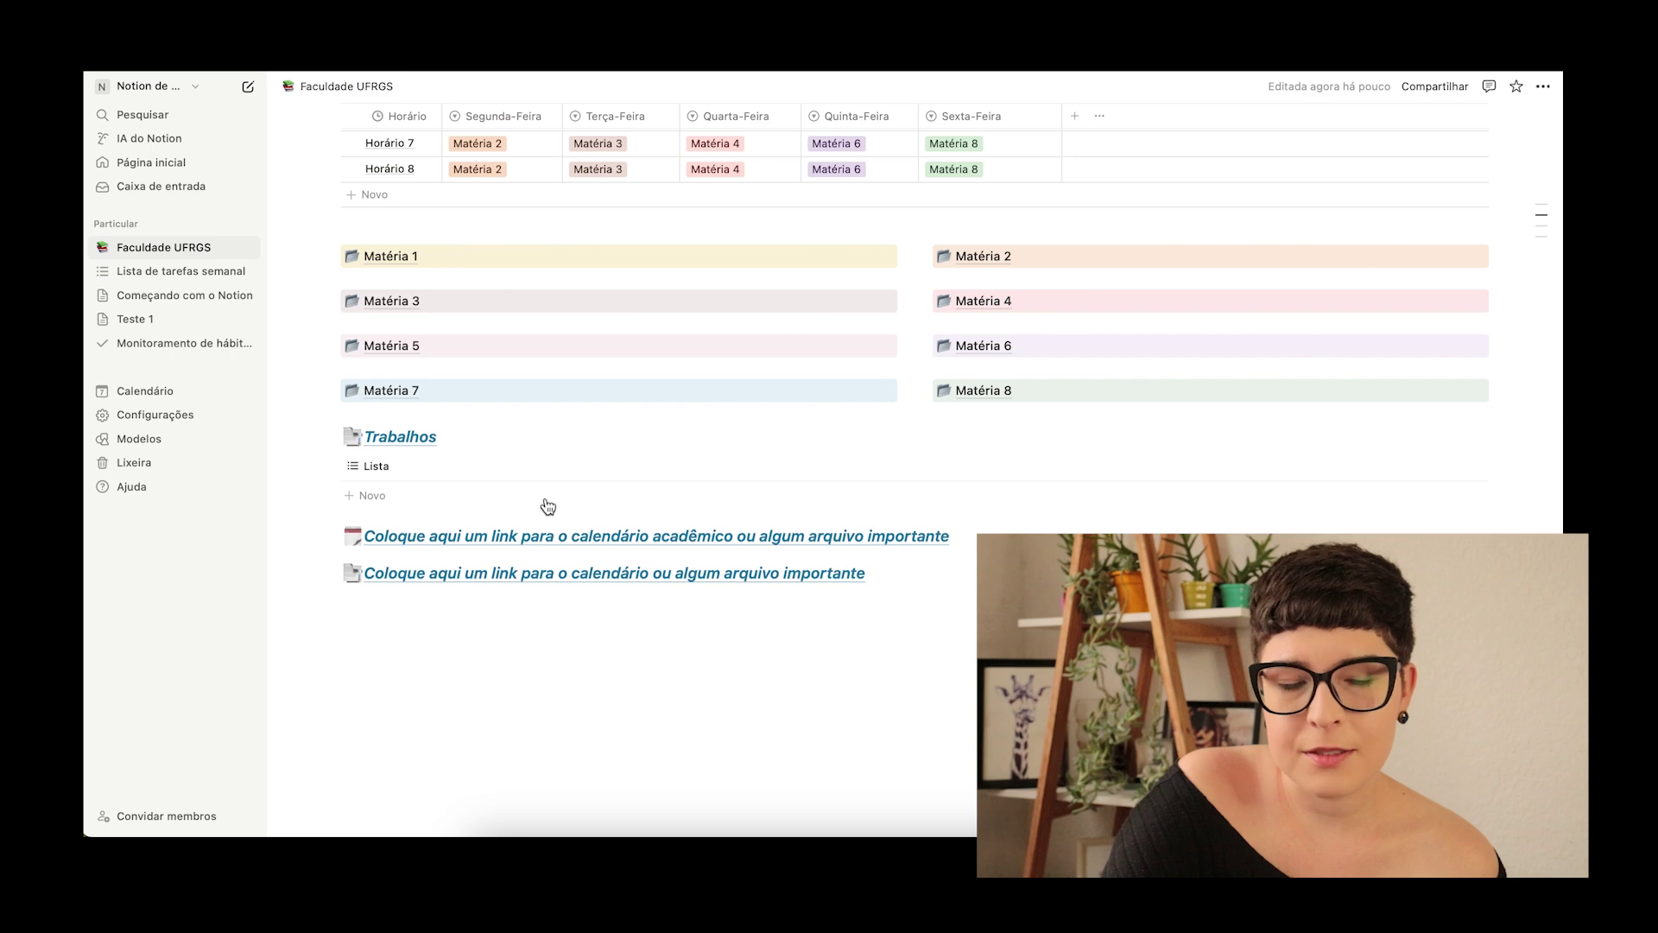
left_click(394, 257)
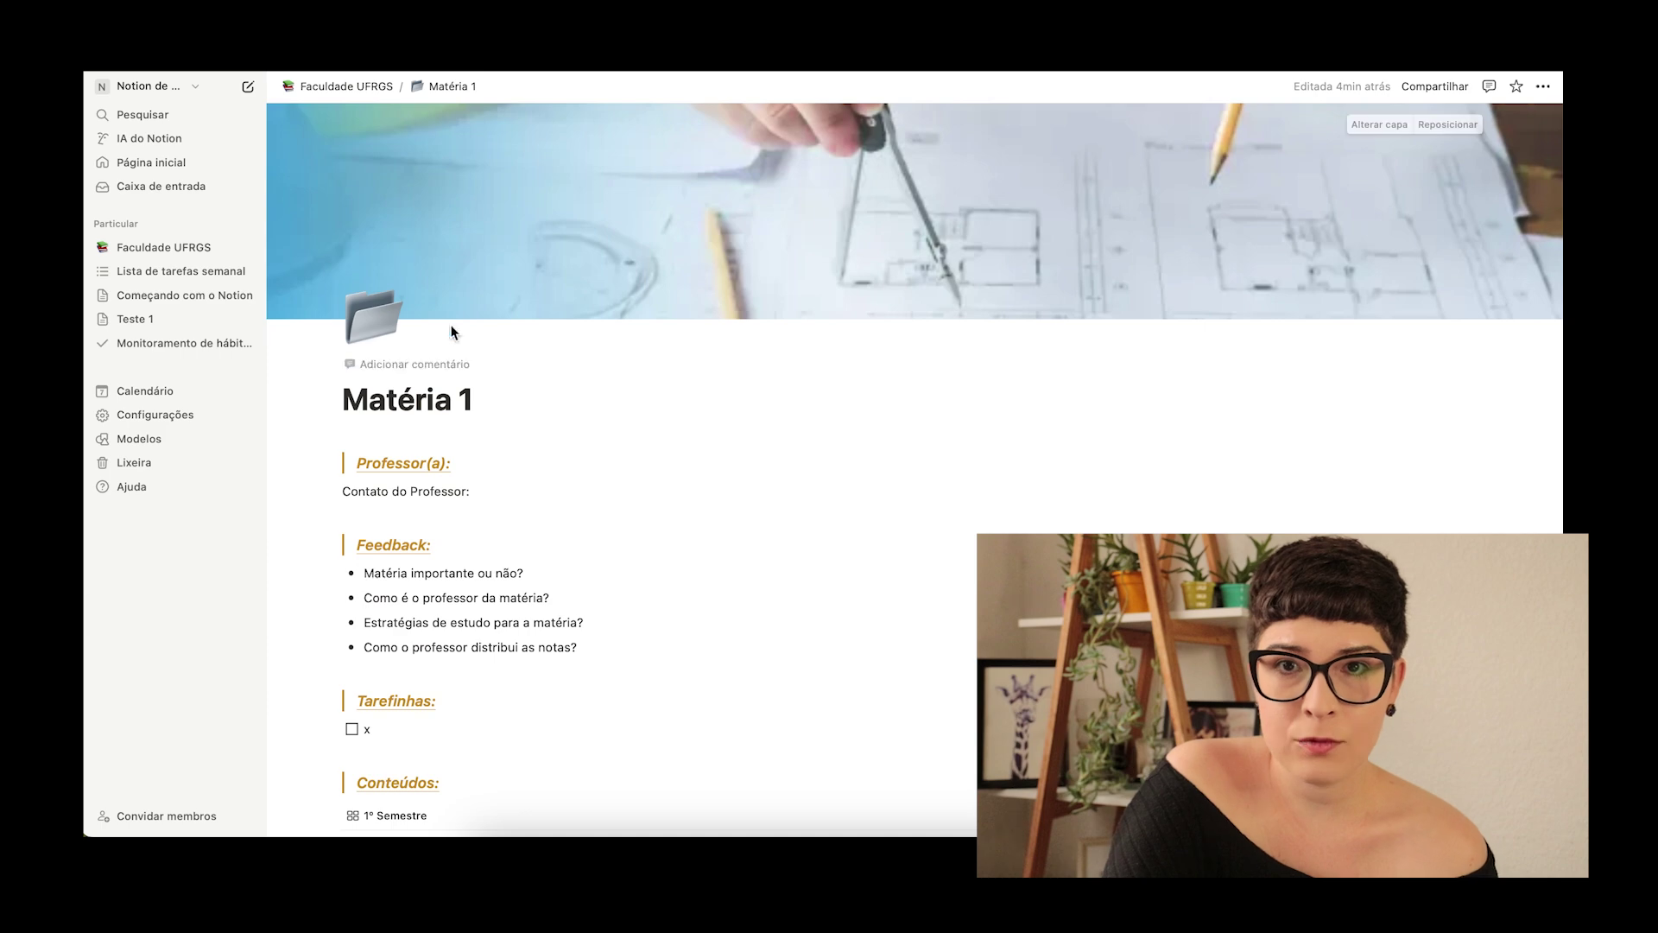
scroll(507, 459, "down", 9)
scroll(510, 461, "up", 9)
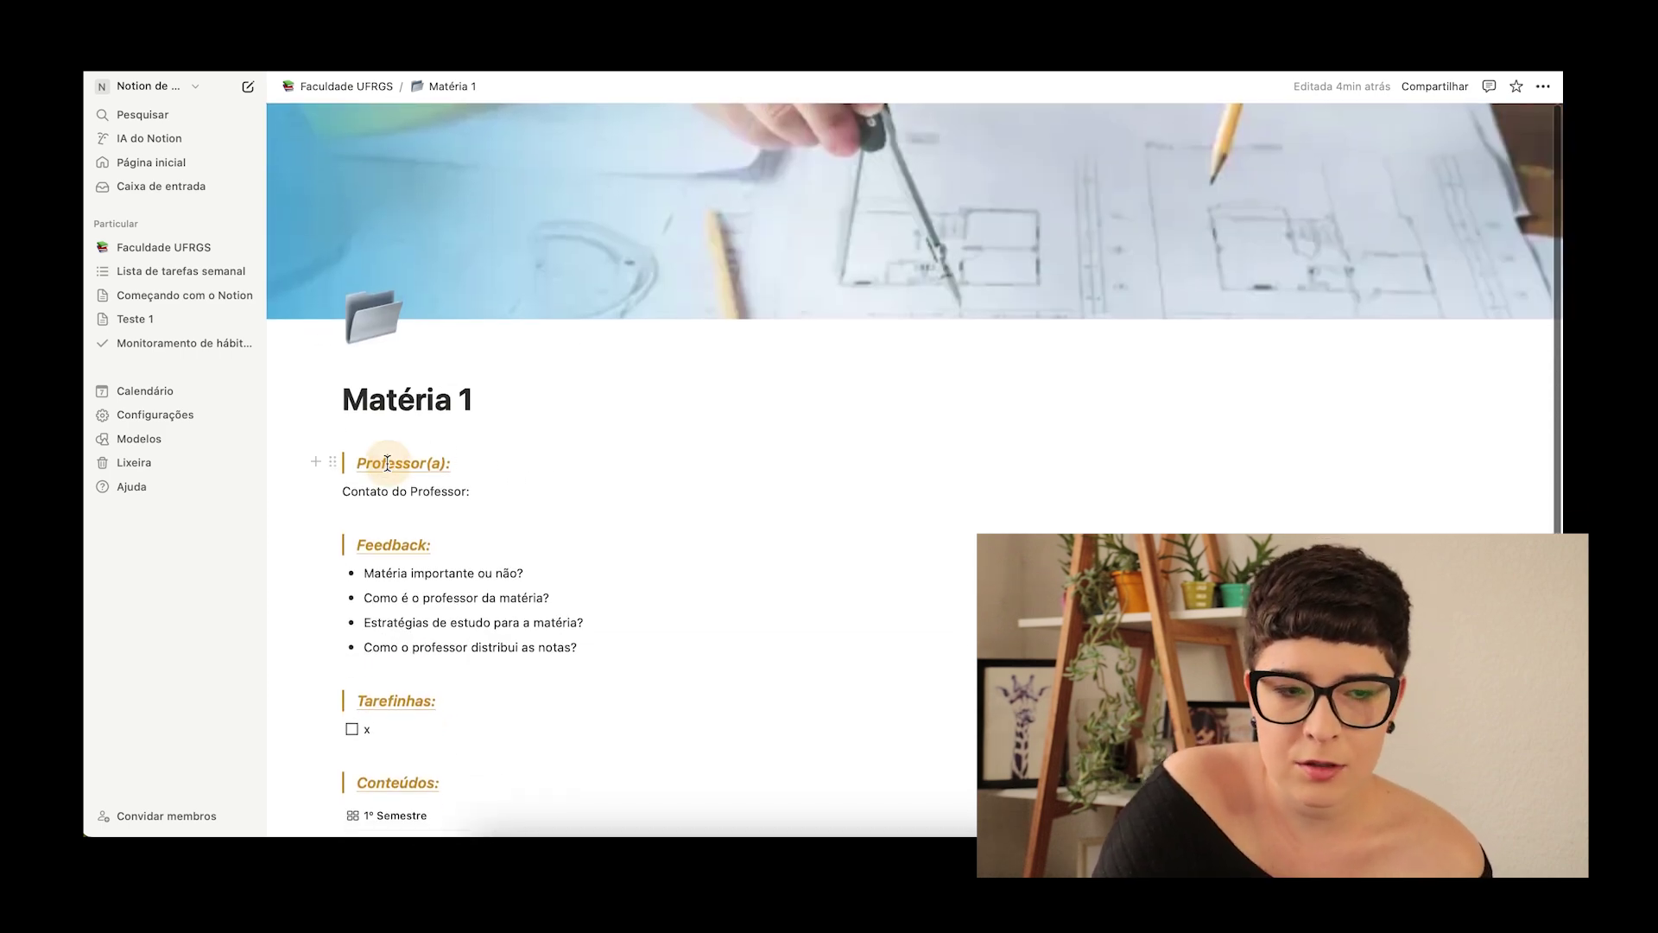
scroll(389, 462, "down", 3)
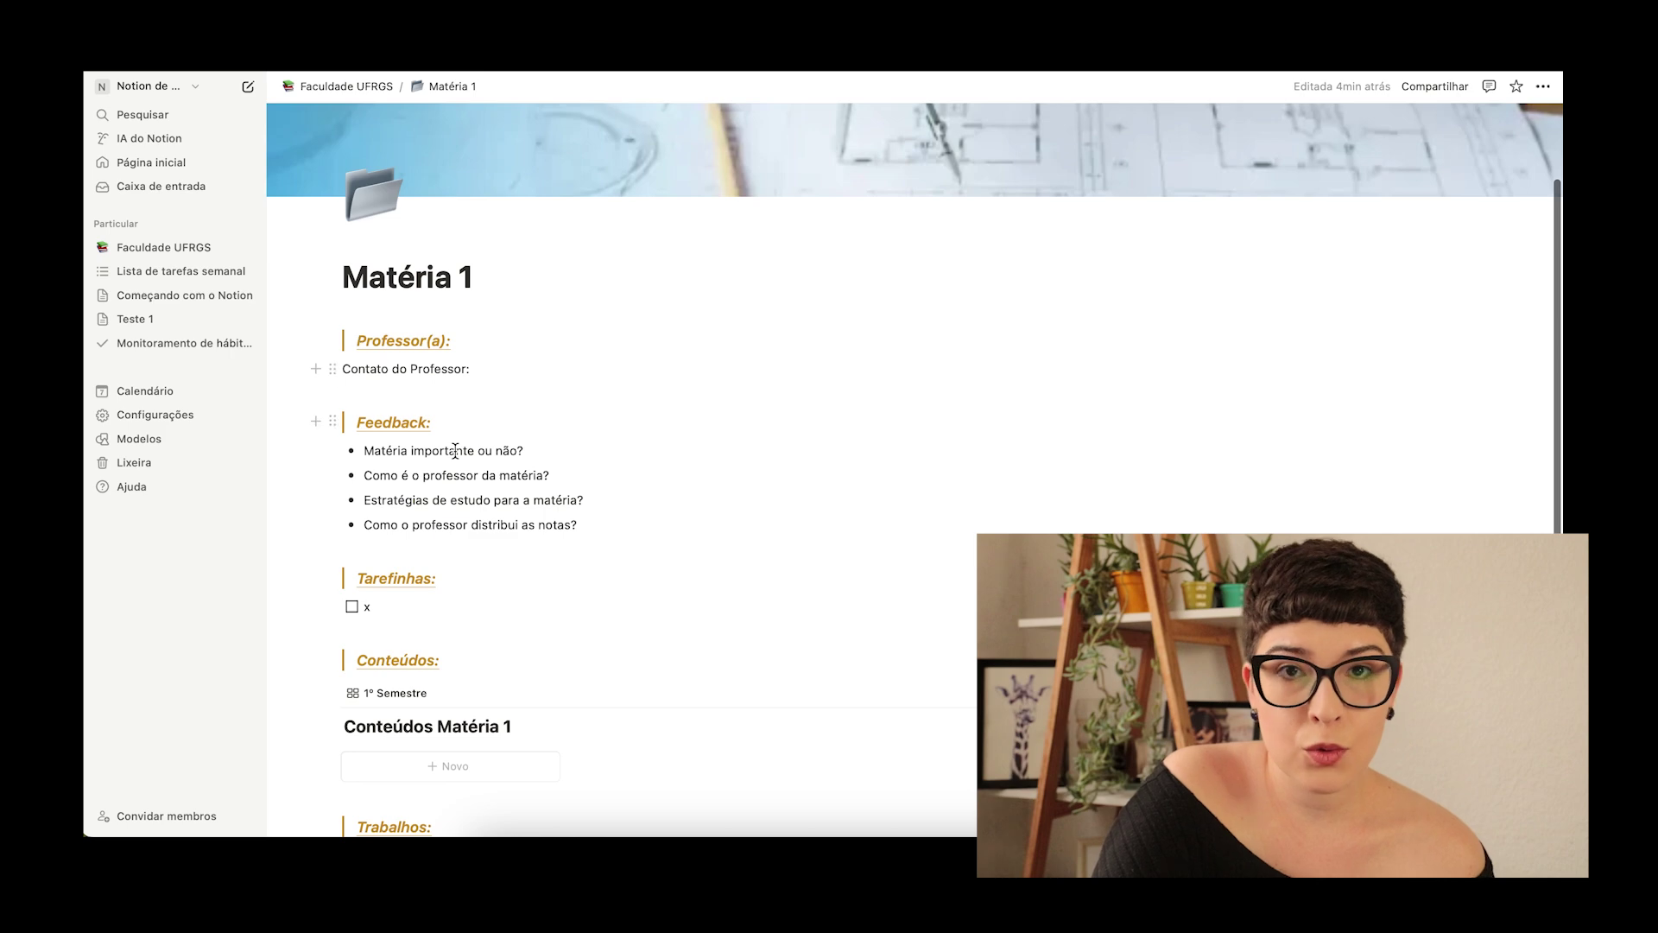
Step: Delete the Matéria 1 page's content from Professor(a) through Conteúdos and undo the deletion
scroll(455, 450, "down", 2)
left_click_drag(562, 584, 345, 247)
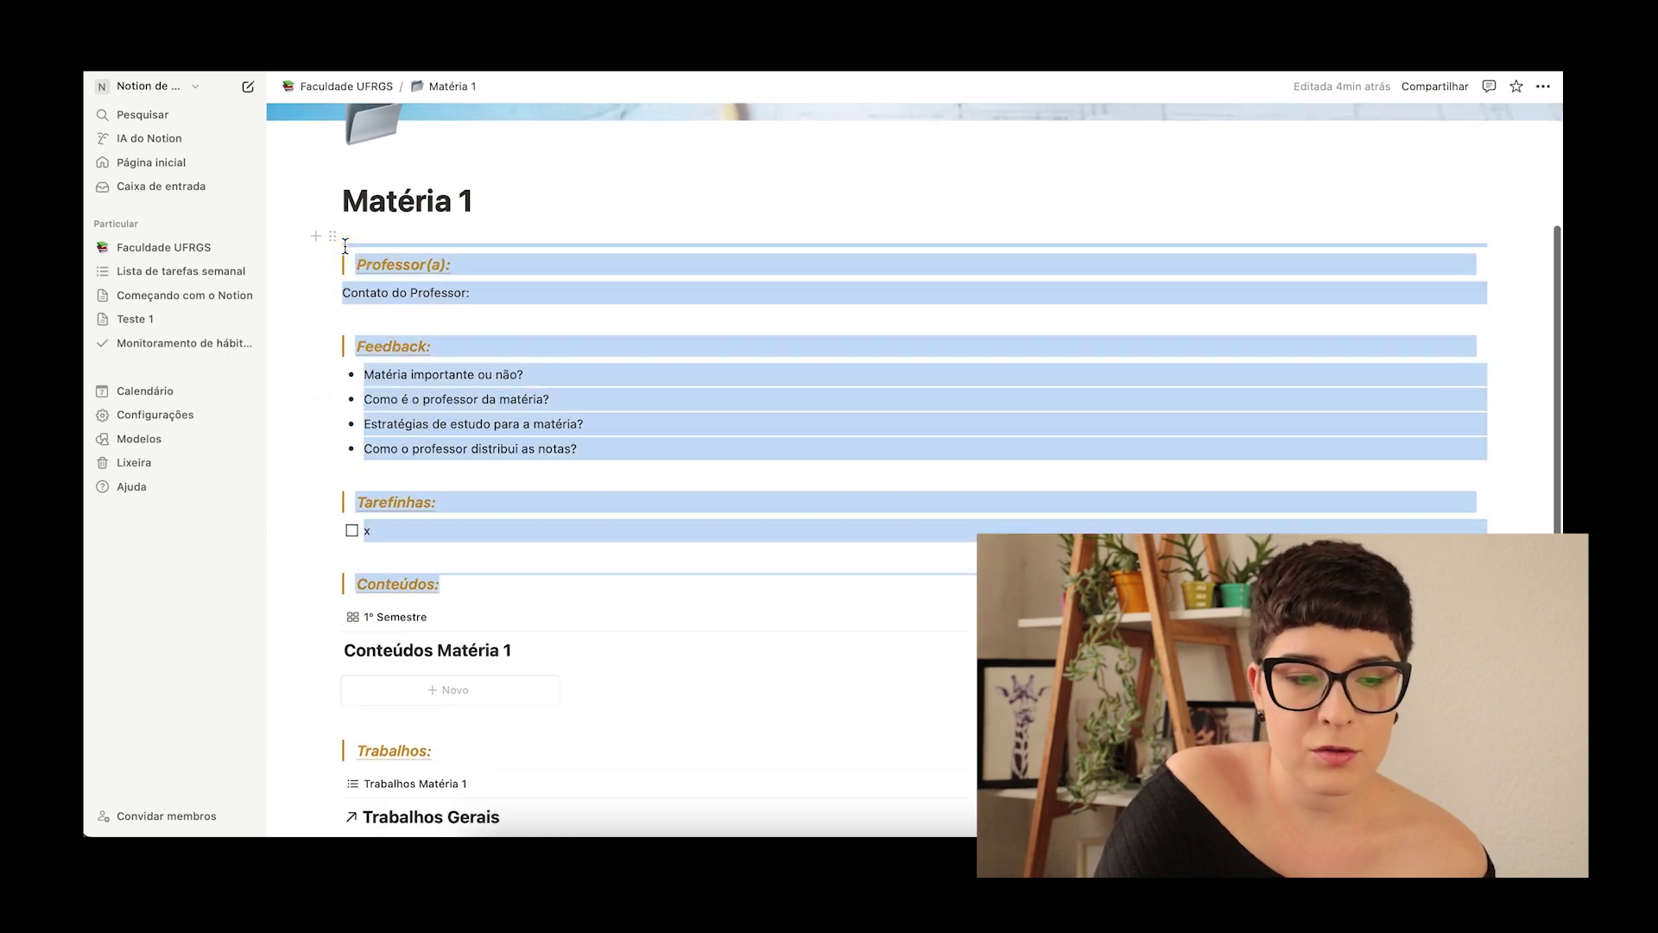
key("BackSpace")
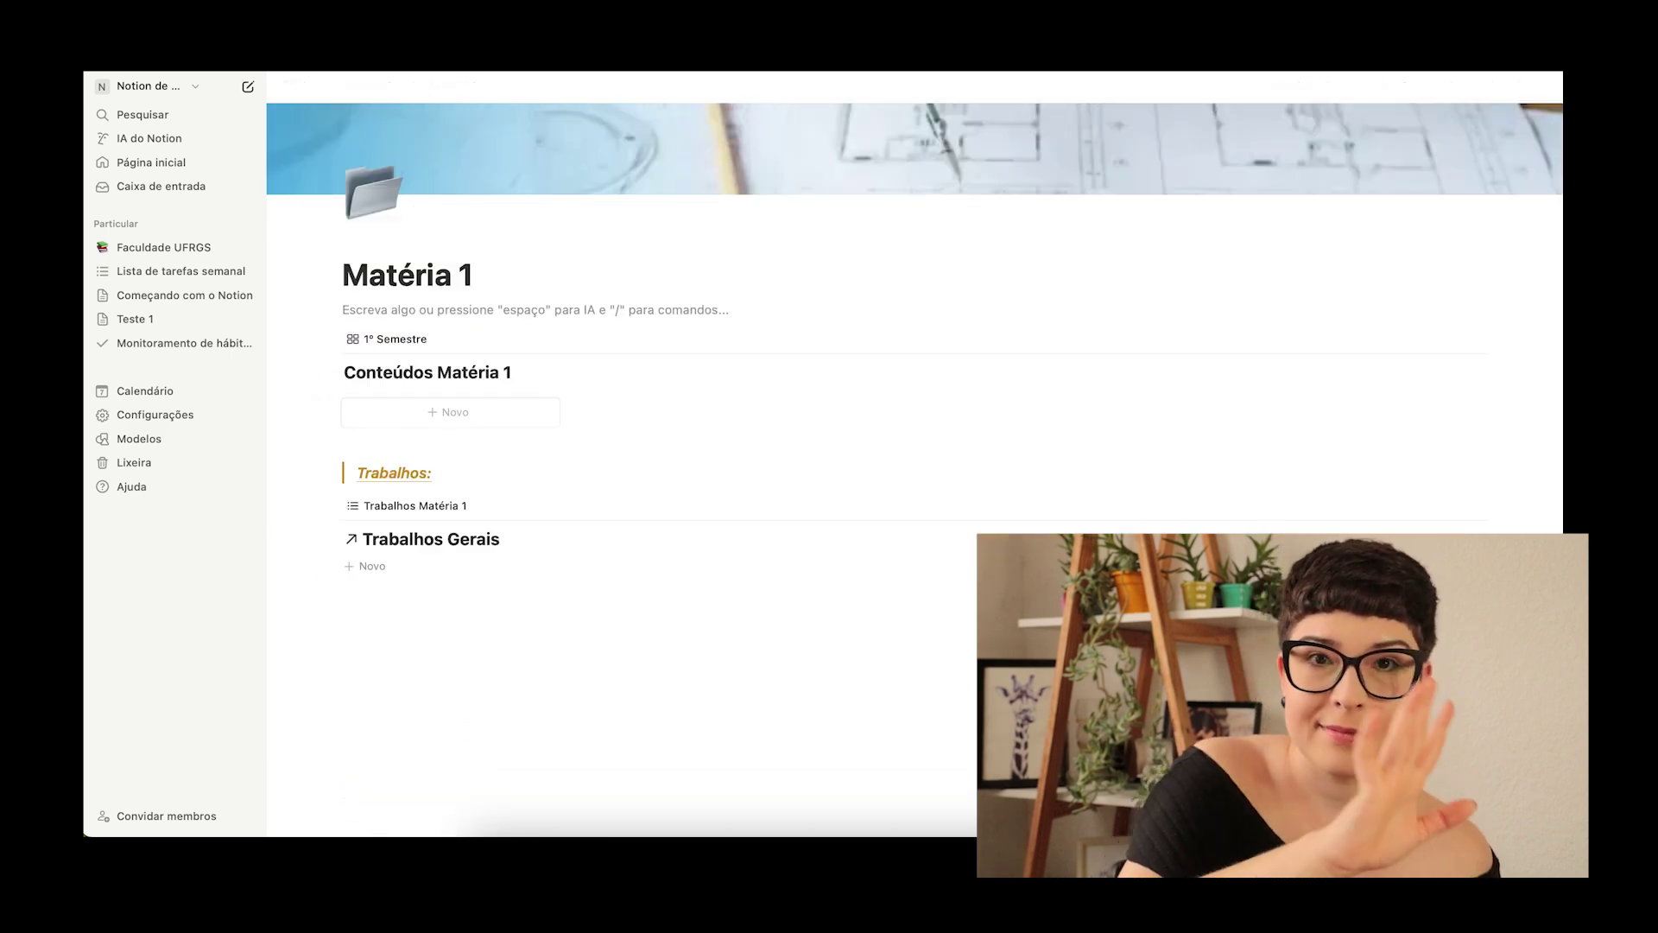
key("super+z")
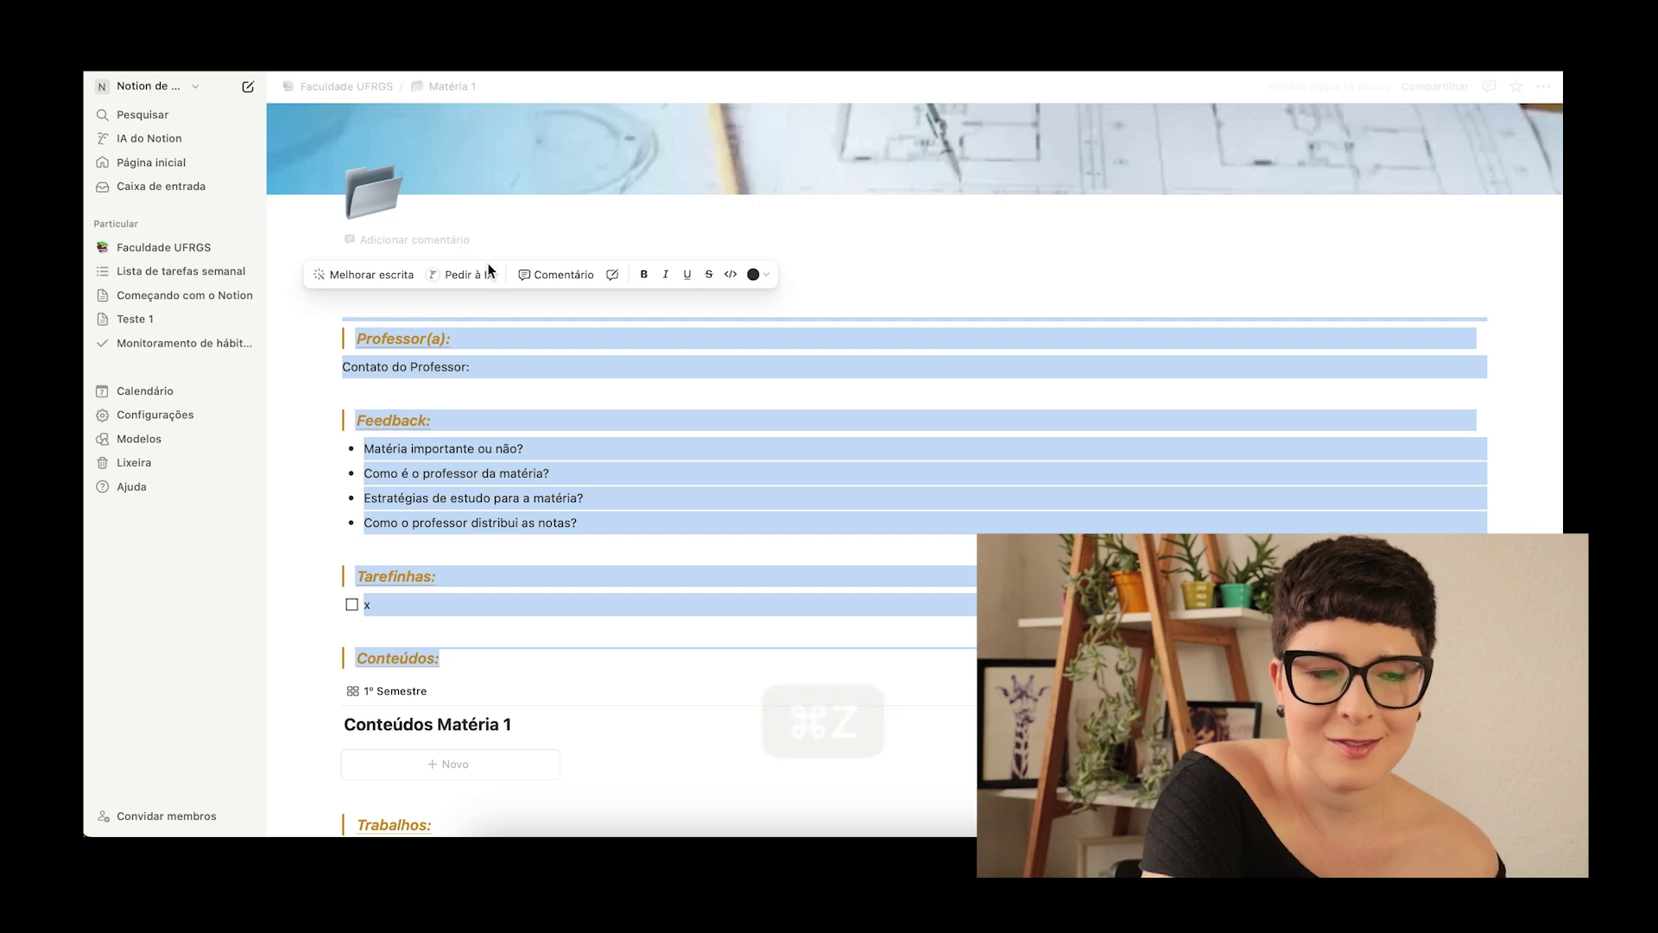
left_click(479, 406)
Step: Return from Matéria 1 to the Faculdade UFRGS page and look over its class schedule, subject links and Trabalhos section
scroll(478, 486, "down", 5)
scroll(479, 486, "up", 8)
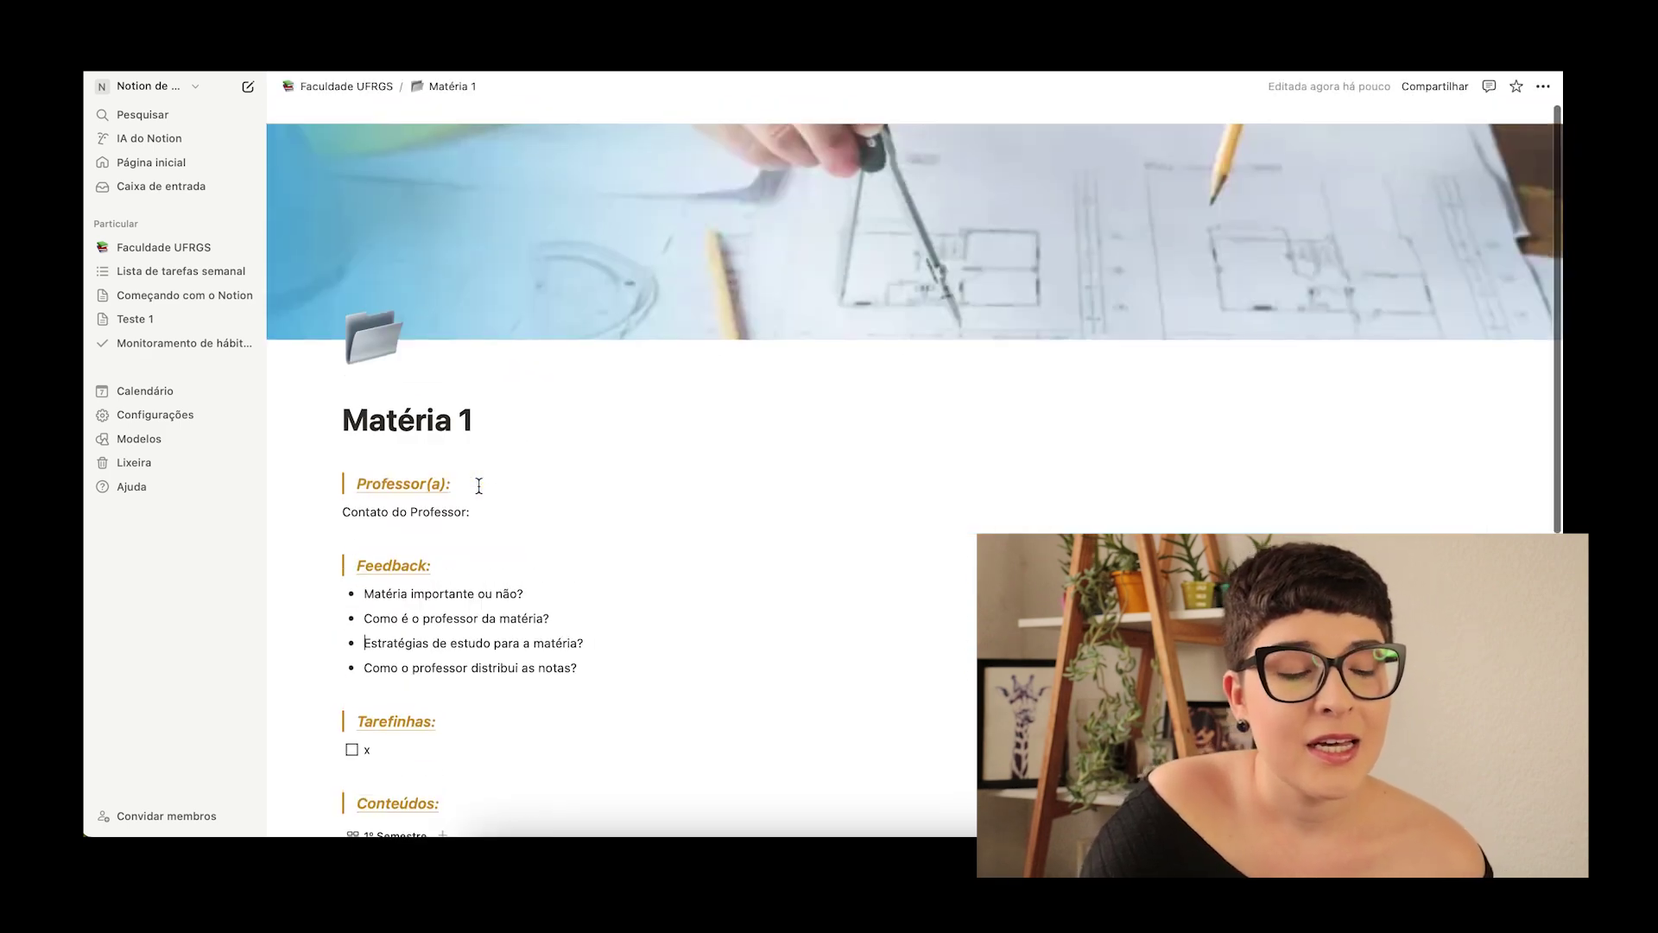
left_click(366, 84)
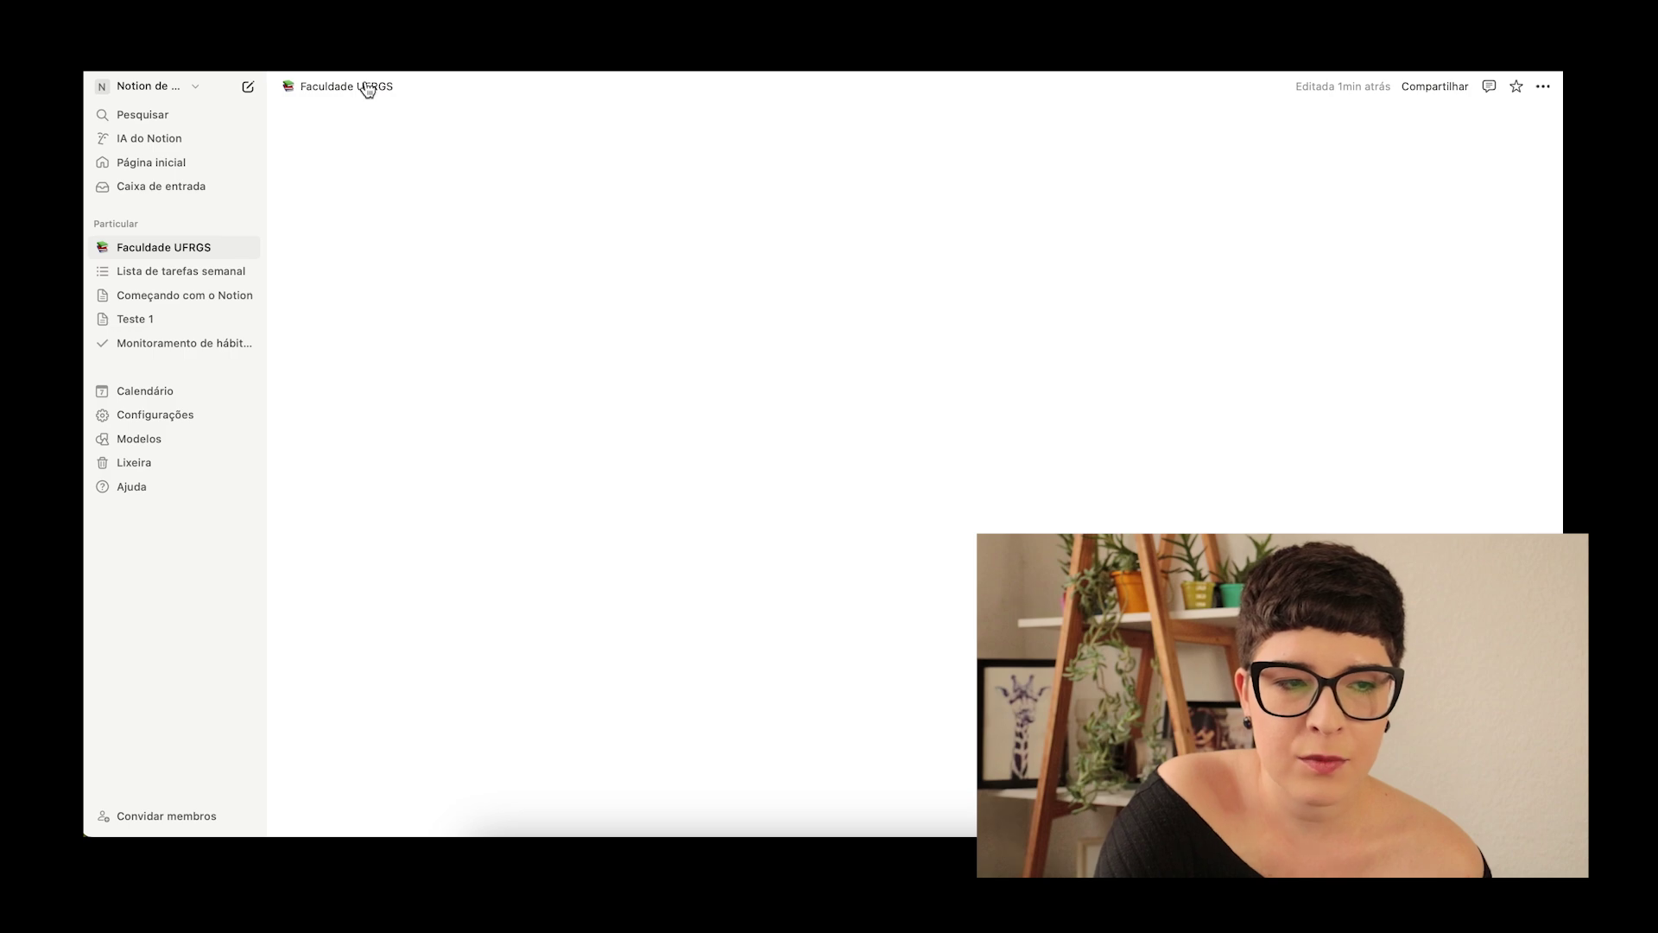
scroll(541, 676, "down", 3)
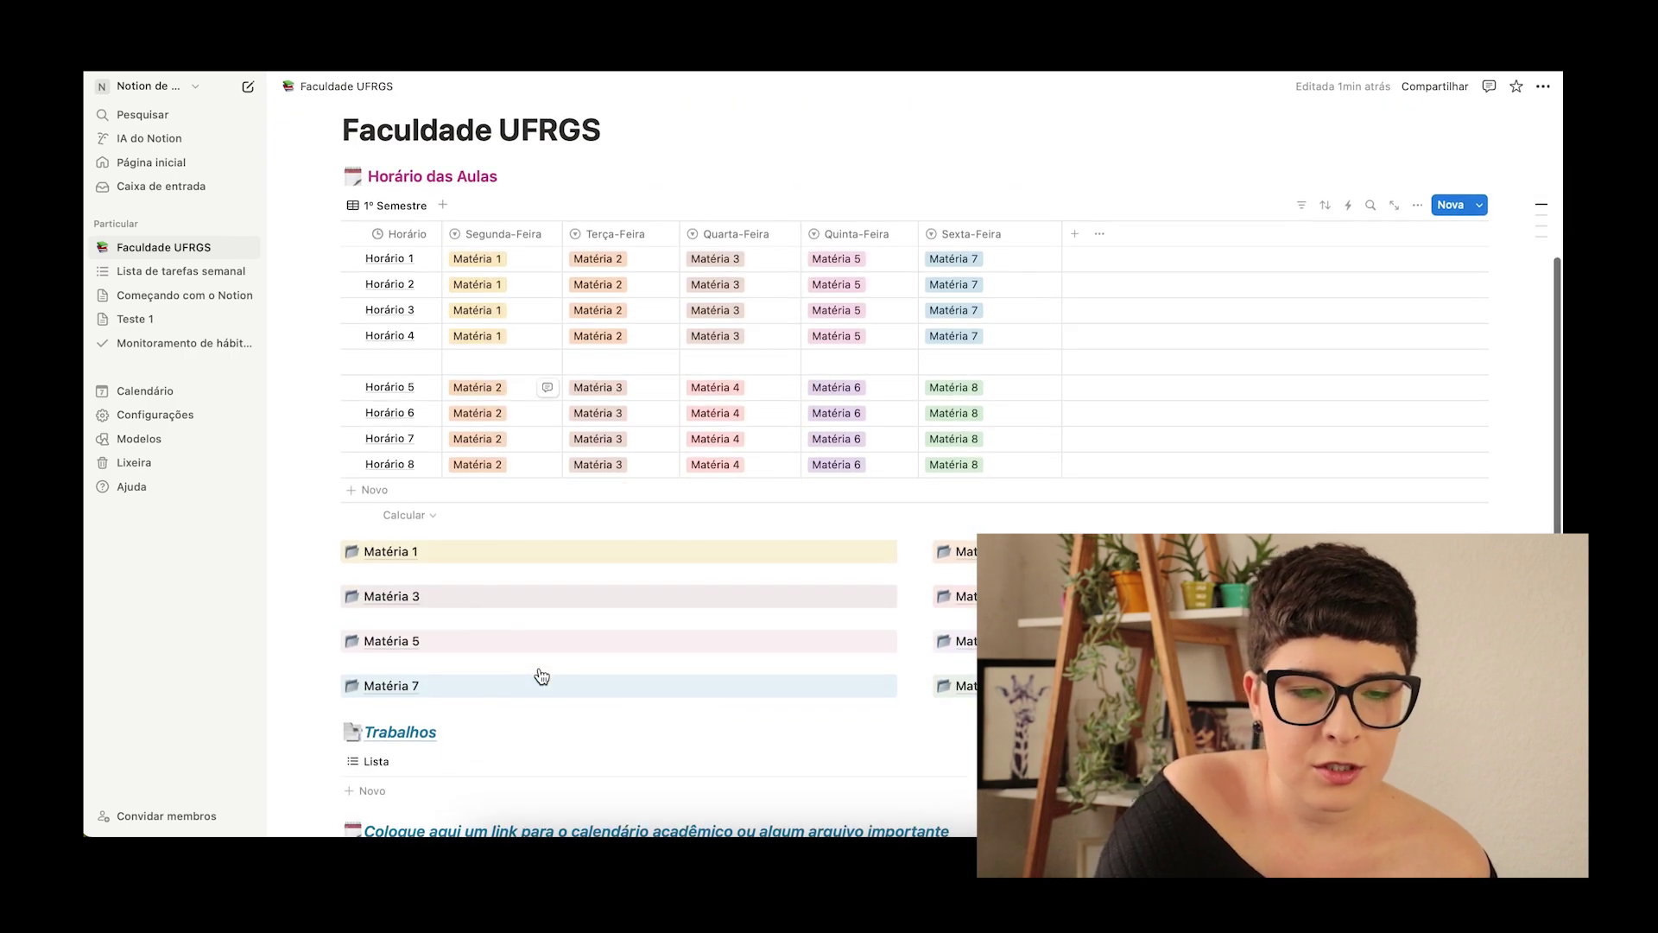
scroll(541, 672, "down", 5)
scroll(540, 665, "up", 10)
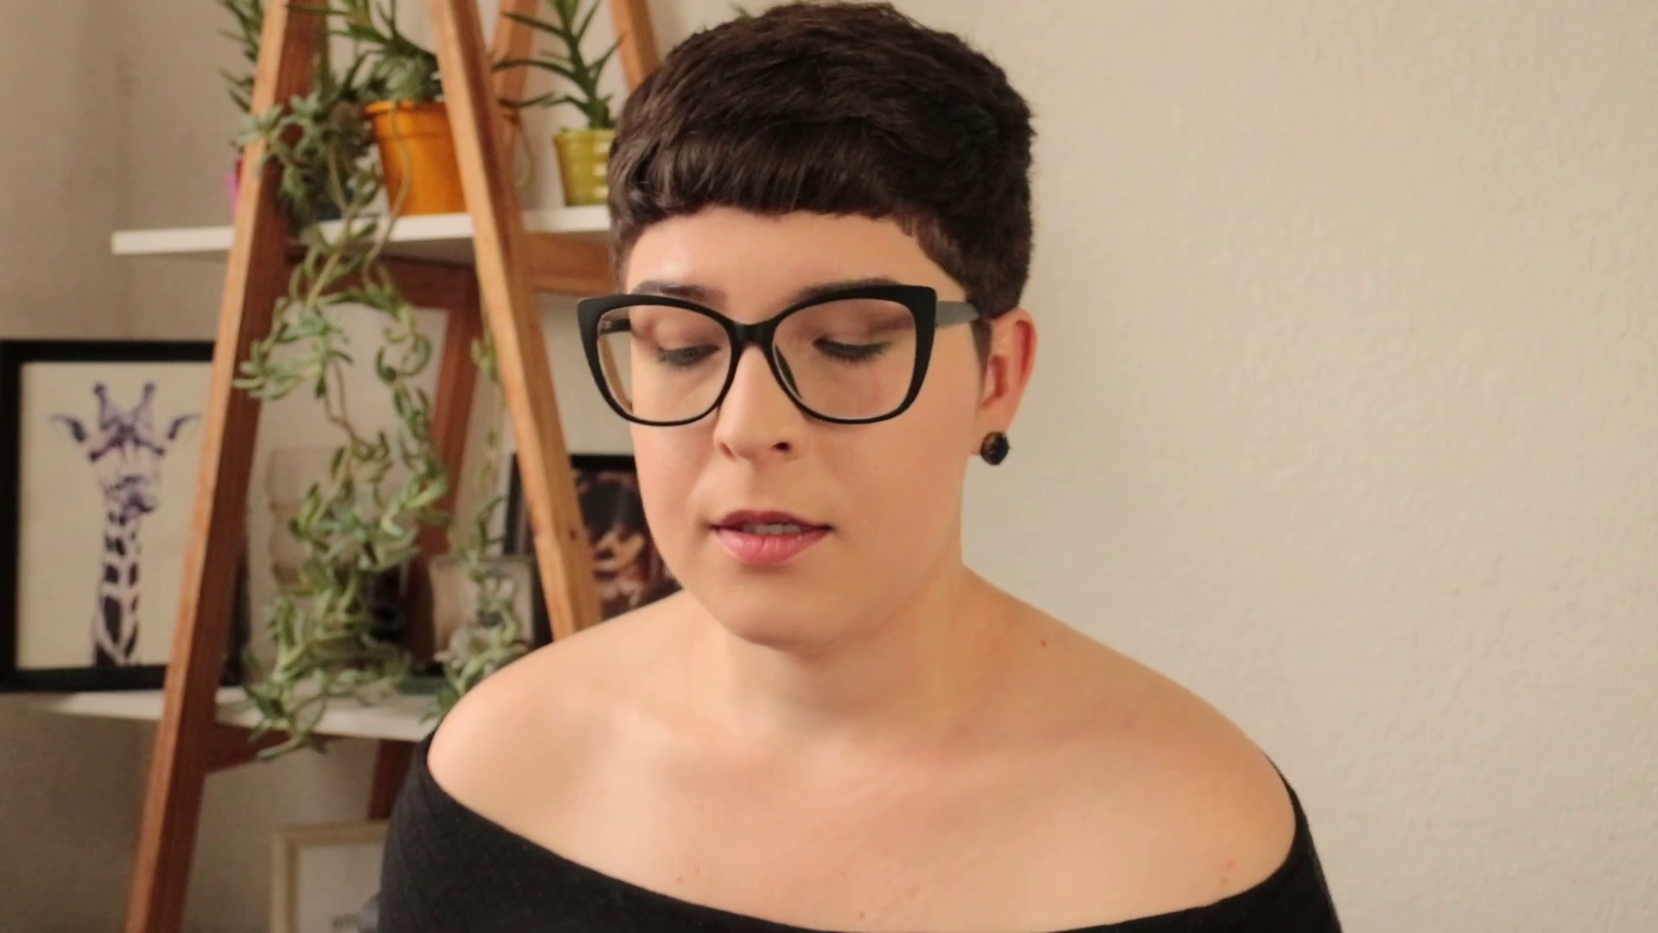